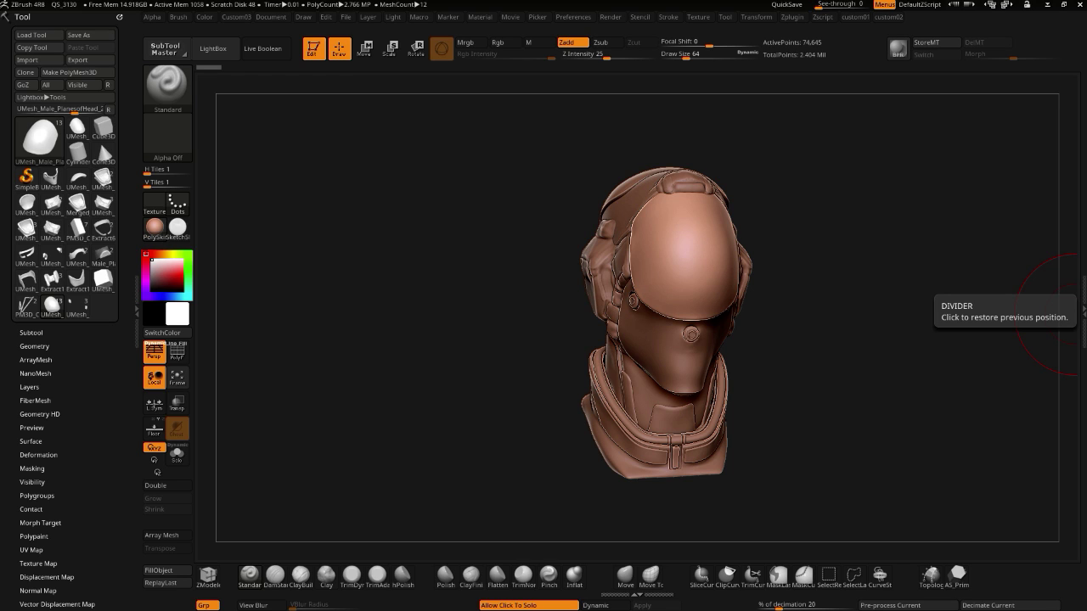
- Make the side neck panel above the collar the active subtool and switch to the Move brush
mouse_move(461, 316)
left_mouse_down()
mouse_move(355, 338)
mouse_move(291, 328)
mouse_move(347, 396)
mouse_move(365, 395)
mouse_move(380, 415)
mouse_move(360, 393)
left_mouse_up()
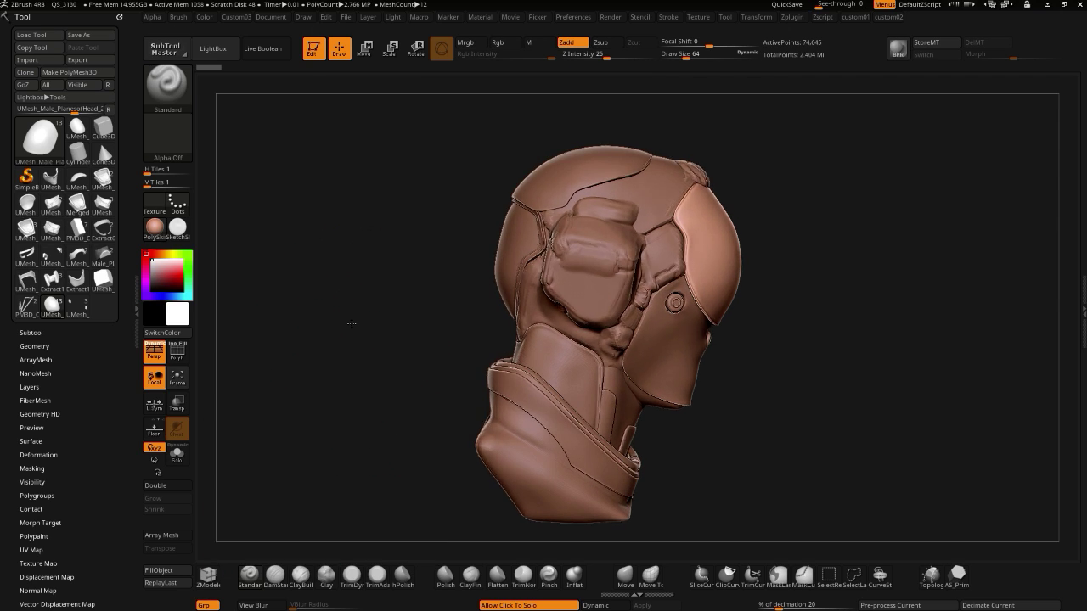
left_click_drag(357, 324, 270, 220)
left_click_drag(385, 249, 406, 320)
mouse_move(360, 270)
left_mouse_down()
mouse_move(364, 284)
mouse_move(318, 283)
mouse_move(304, 342)
mouse_move(382, 349)
mouse_move(443, 319)
left_mouse_up()
left_click(515, 375, "alt")
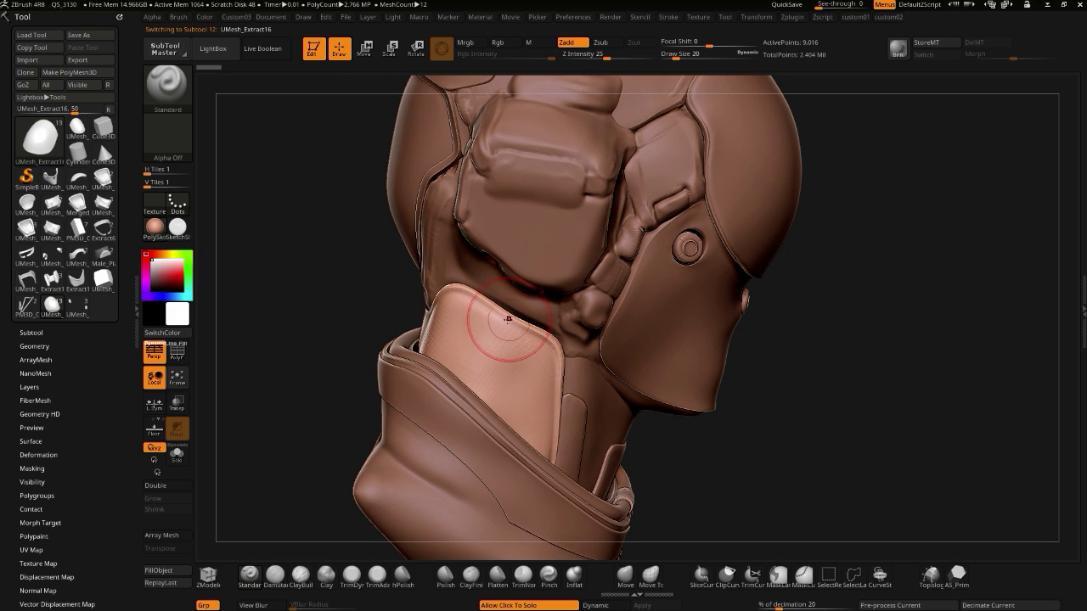
left_click(624, 575)
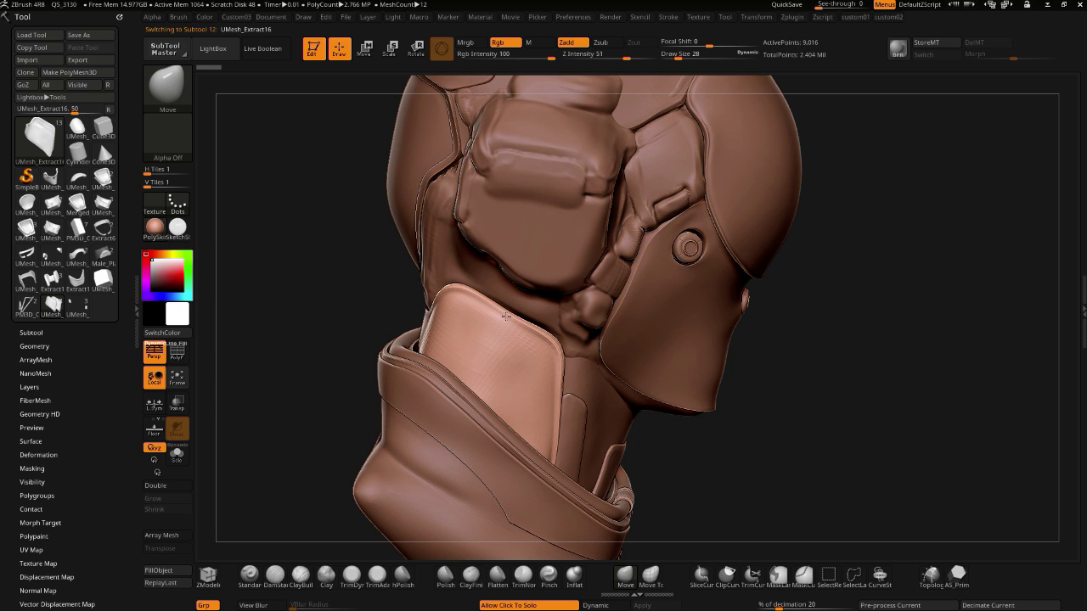
left_click_drag(364, 276, 459, 290)
left_click_drag(264, 287, 482, 318)
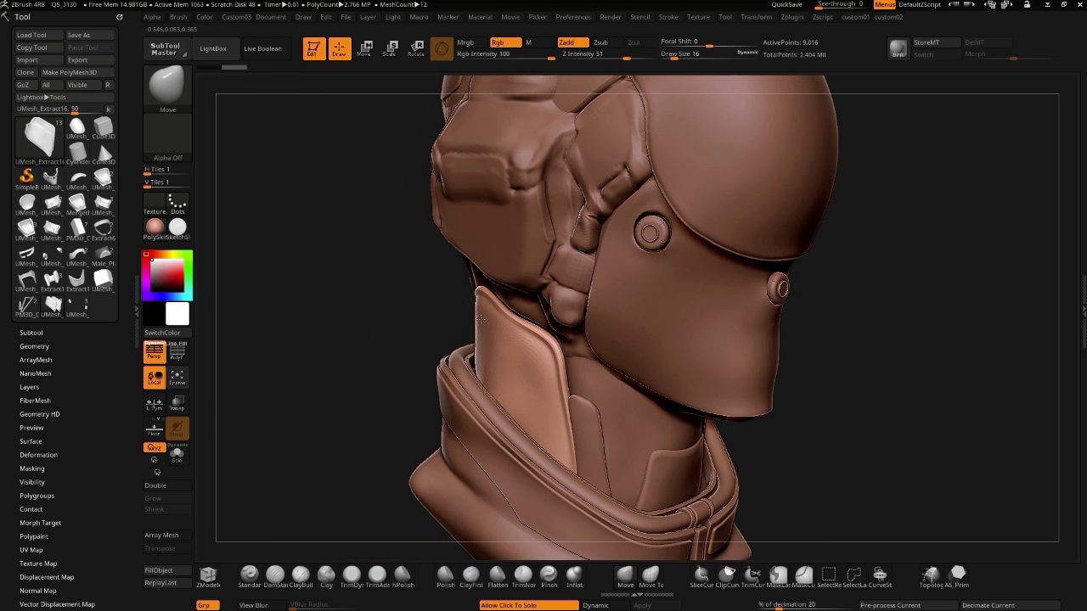
left_click_drag(376, 310, 455, 329)
mouse_move(307, 303)
left_mouse_down()
mouse_move(359, 296)
mouse_move(342, 335)
mouse_move(438, 340)
left_mouse_up()
- Make the base head mesh active and smooth the planes of its raised ear block with the TrimDynamic brush
left_click(493, 314, "alt")
left_click_drag(362, 355, 388, 345)
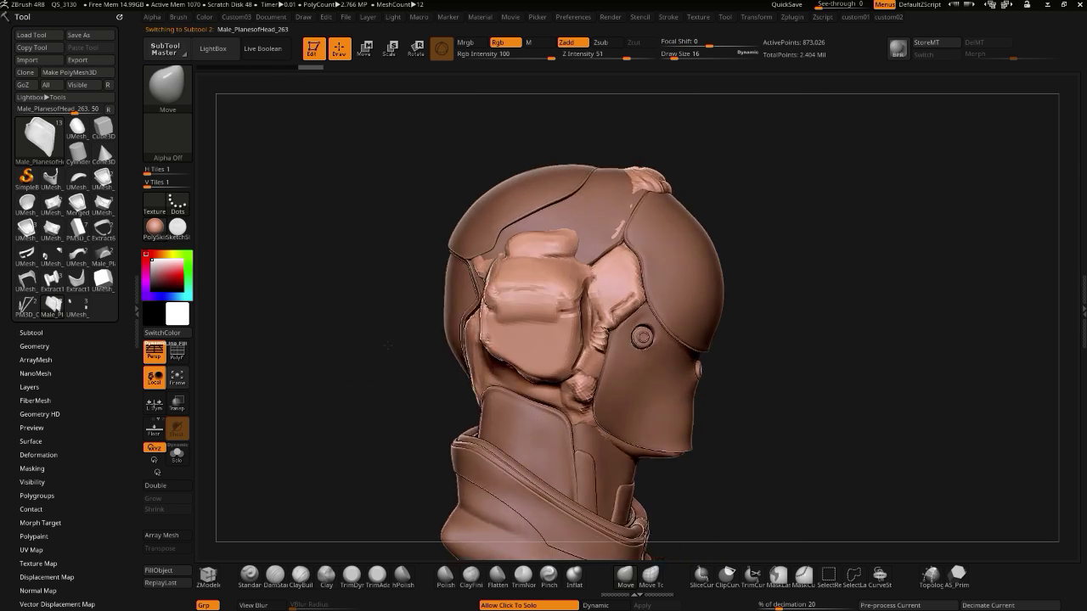
mouse_move(358, 309)
left_mouse_down()
mouse_move(246, 316)
mouse_move(323, 381)
mouse_move(347, 345)
mouse_move(345, 328)
mouse_move(340, 422)
mouse_move(357, 484)
left_mouse_up()
left_click(352, 574)
mouse_move(298, 500)
left_mouse_down()
mouse_move(304, 400)
mouse_move(474, 348)
left_mouse_up()
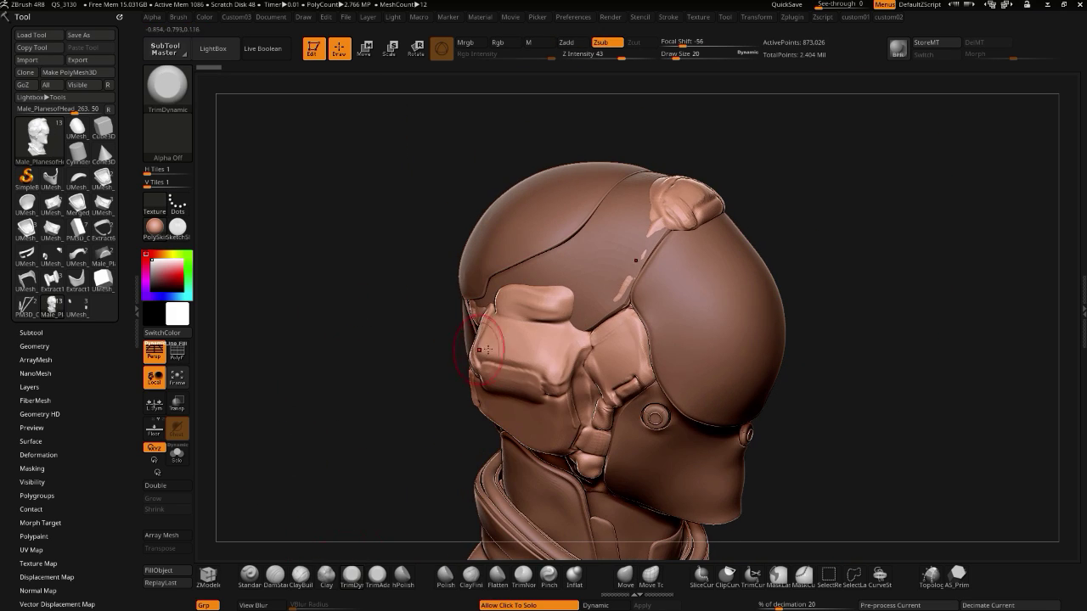
left_click_drag(366, 382, 277, 405)
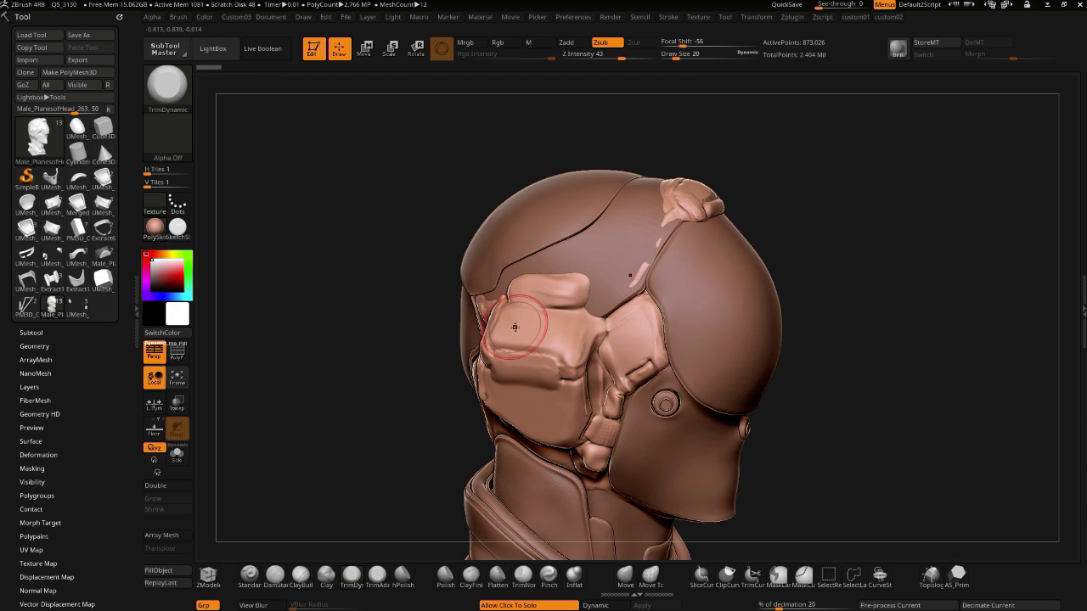
mouse_move(355, 343)
left_mouse_down()
mouse_move(382, 332)
mouse_move(393, 344)
mouse_move(320, 354)
left_mouse_up()
left_click_drag(567, 323, 570, 463)
mouse_move(340, 357)
left_mouse_down()
mouse_move(431, 363)
mouse_move(201, 275)
left_mouse_up()
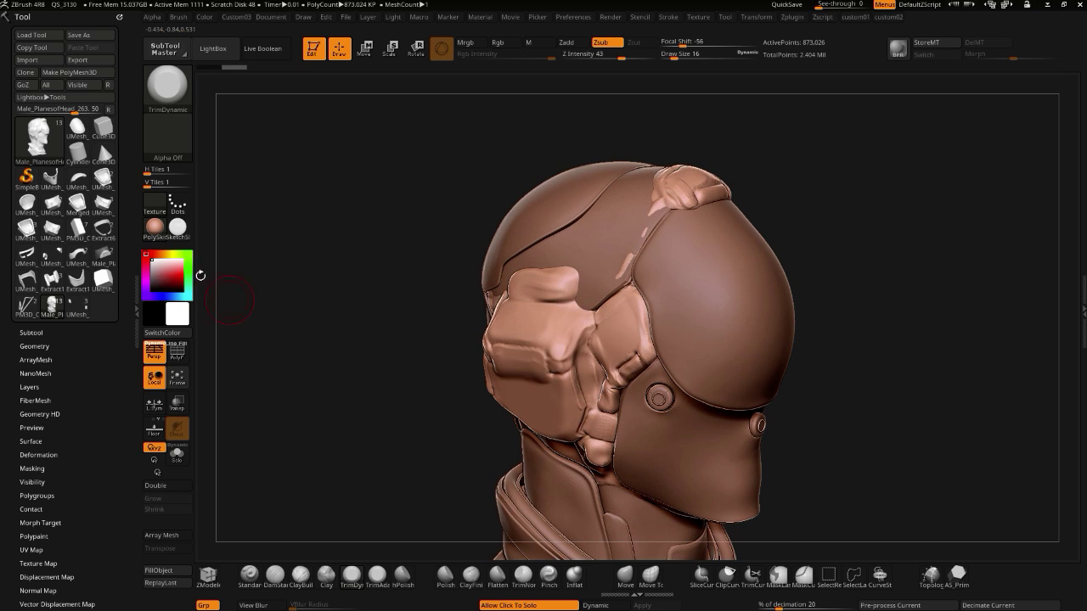
- Load the gw_grouse.ZMT material from the AS_Matcaps folder of the material library
left_click(156, 226)
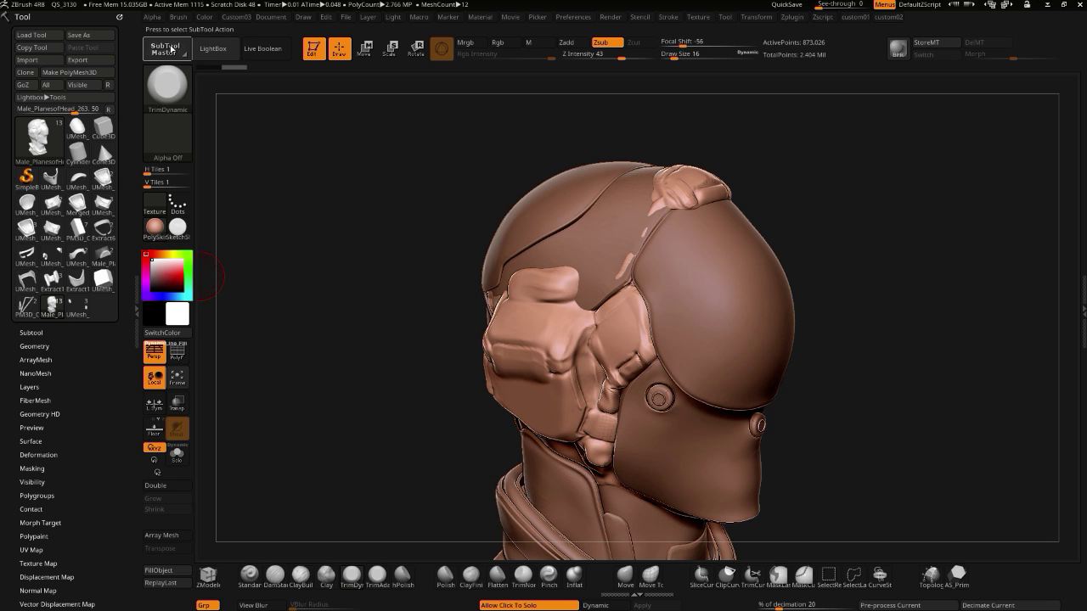
left_click(165, 51)
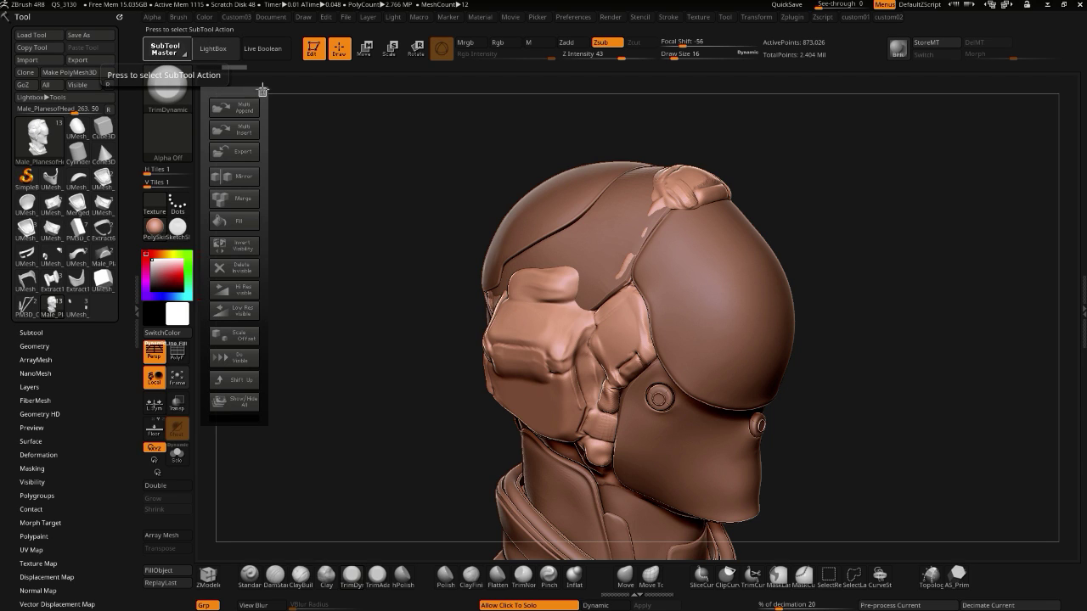
left_click(213, 48)
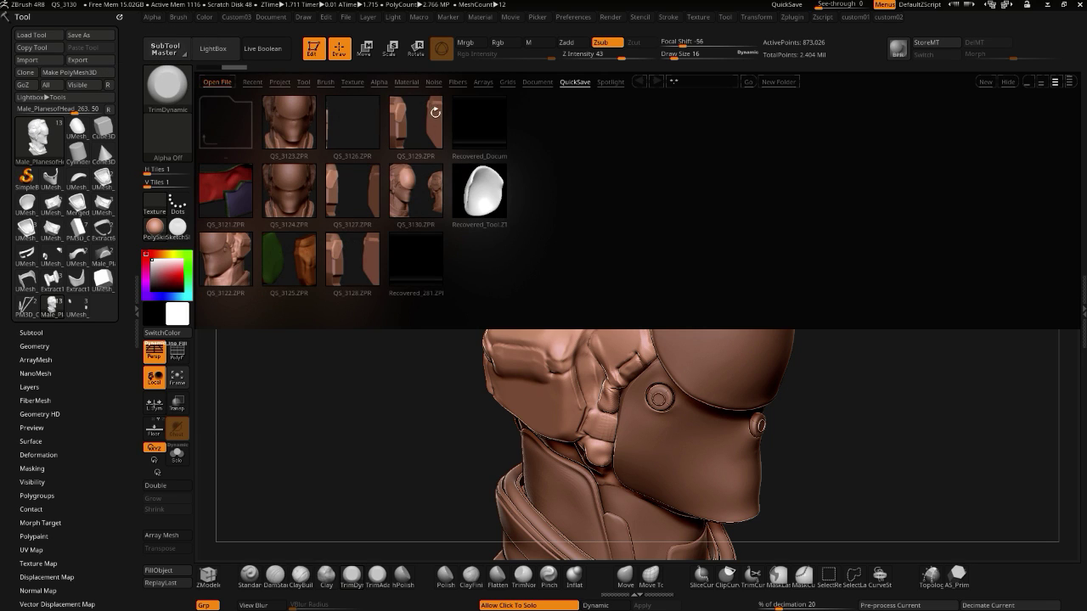
left_click(406, 81)
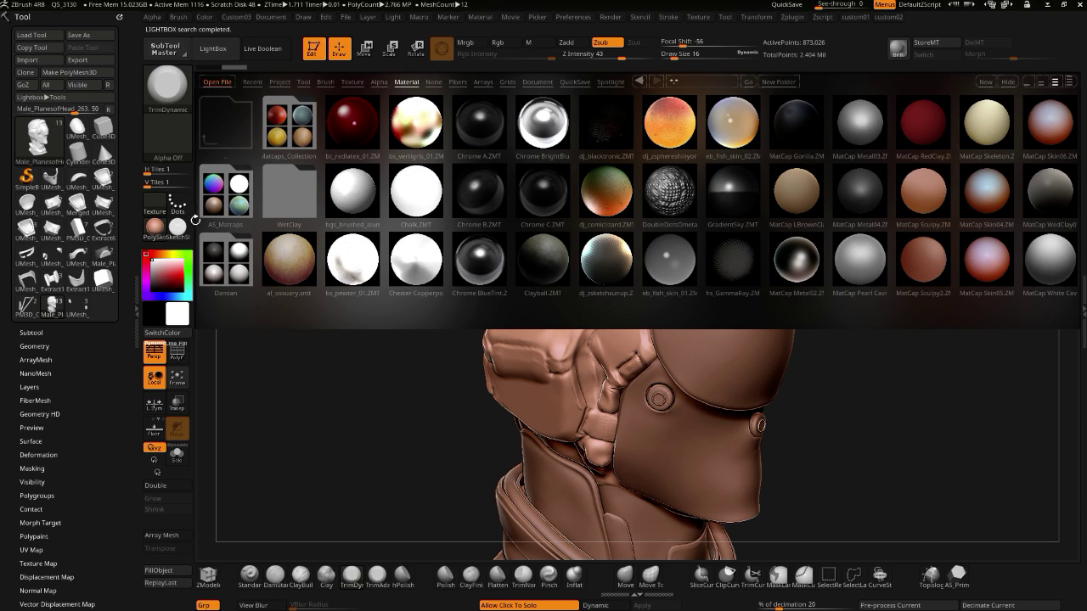
double_click(216, 224)
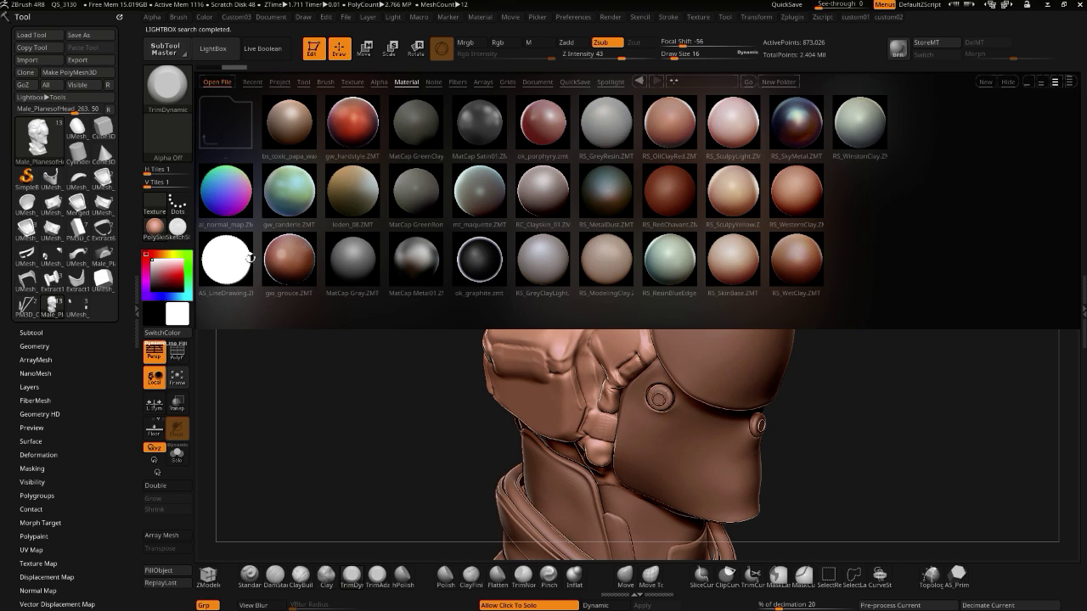
double_click(287, 267)
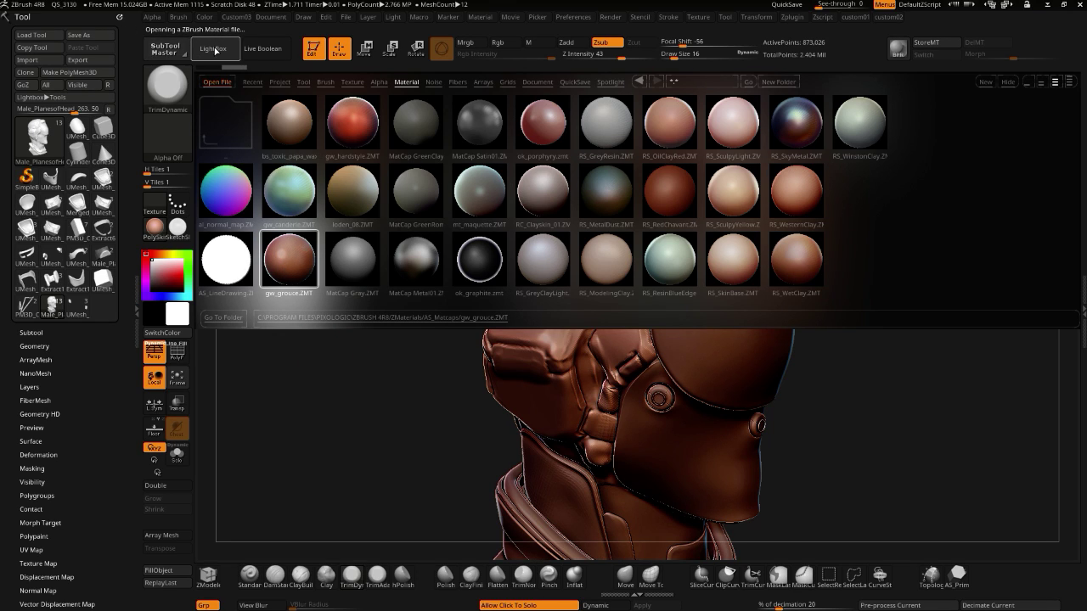
left_click(214, 49)
- Flatten the upper face of the helmet's ear block with TrimDynamic, using a smaller brush near its edges
mouse_move(315, 284)
left_mouse_down()
mouse_move(347, 355)
mouse_move(386, 403)
left_mouse_up()
left_click_drag(519, 327, 531, 342)
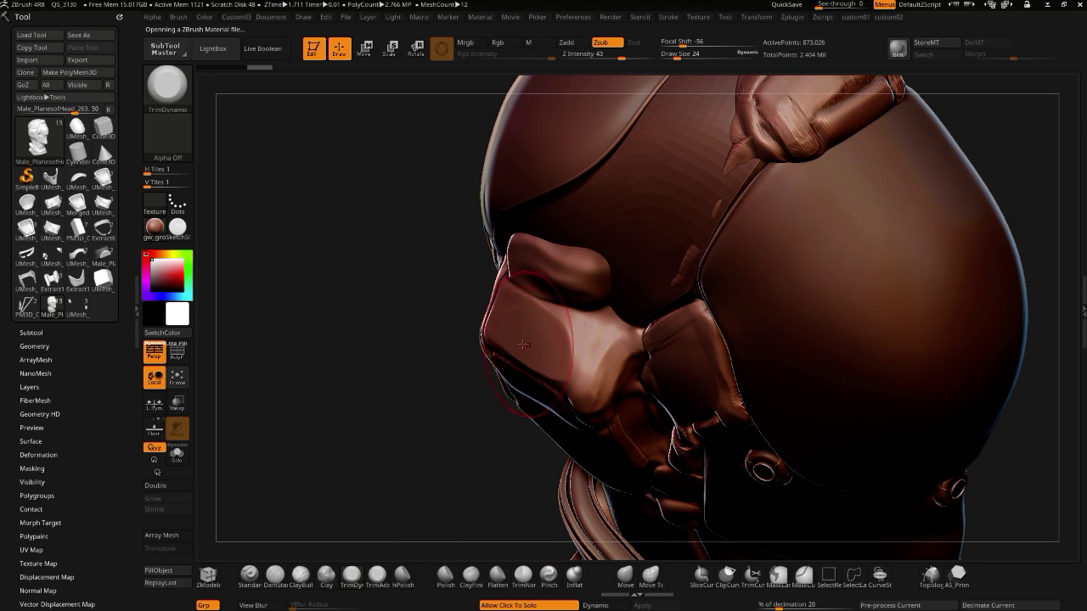
left_click_drag(451, 332, 478, 324)
key("bracketleft")
left_click_drag(478, 274, 521, 276)
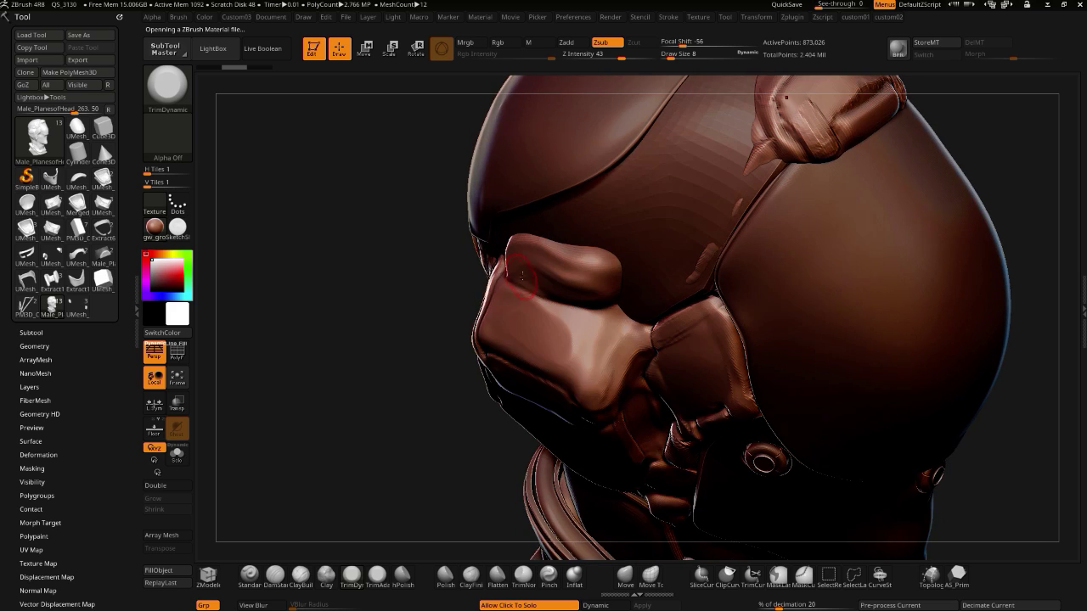
left_click_drag(439, 303, 414, 320)
left_click_drag(647, 303, 622, 335)
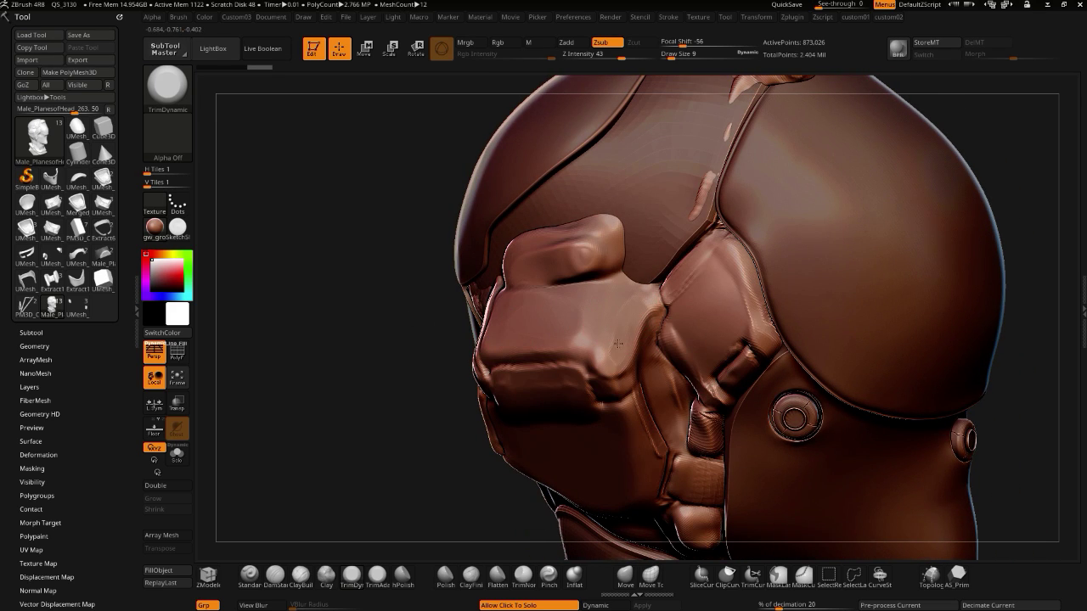
- Refine the planes around the ear block's horizontal ridge with TrimDynamic at draw size 7
left_click_drag(437, 300, 585, 320)
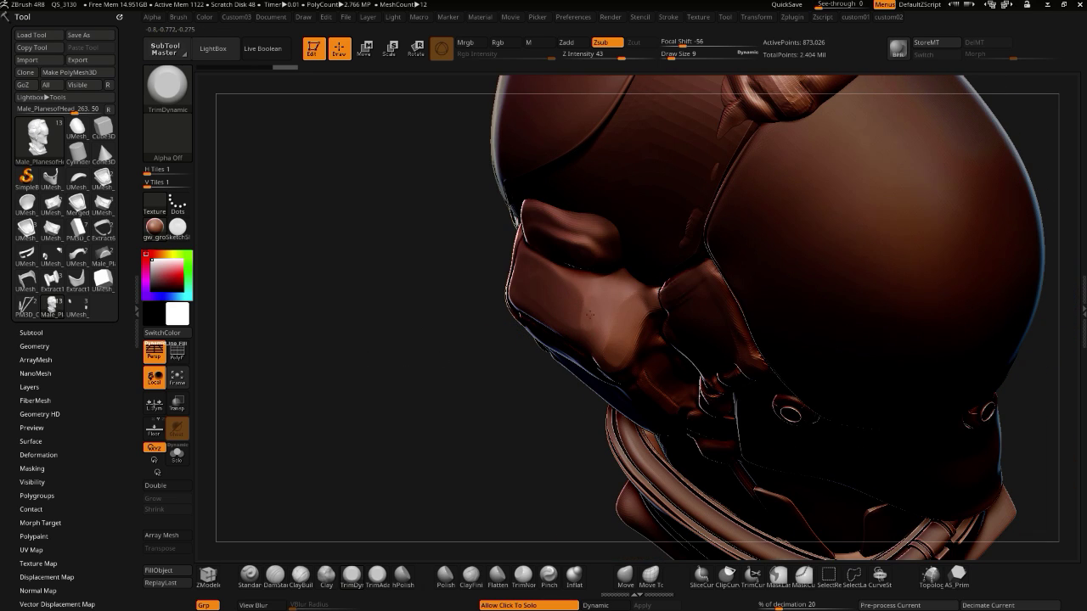
left_click_drag(338, 388, 399, 327)
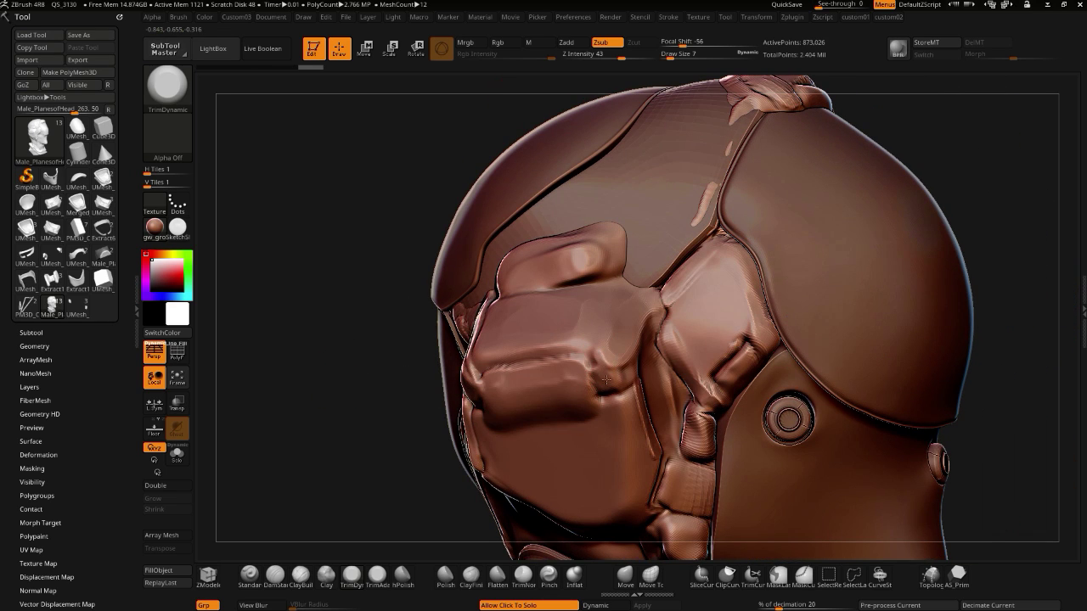
left_click_drag(369, 363, 453, 391)
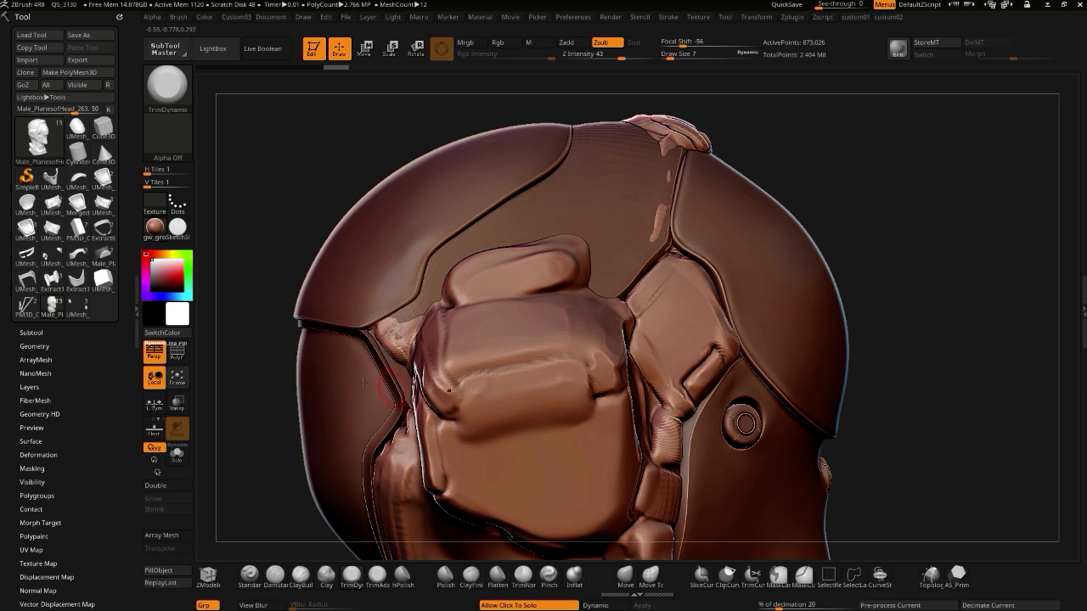
left_click_drag(246, 345, 238, 273, "alt")
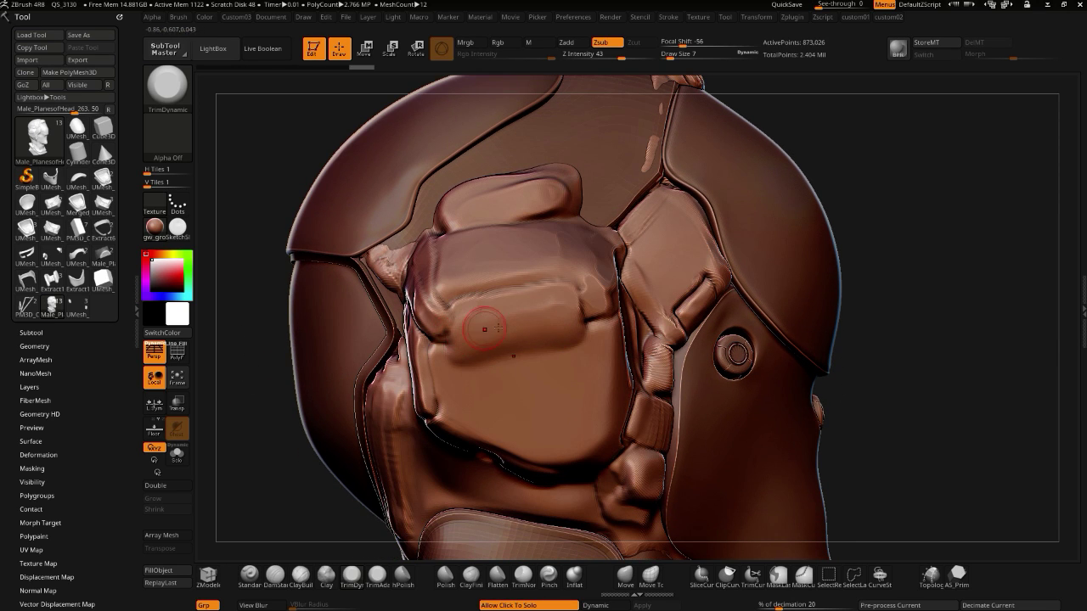
mouse_move(275, 441)
left_mouse_down()
mouse_move(238, 433)
mouse_move(449, 428)
mouse_move(457, 394)
mouse_move(469, 437)
left_mouse_up()
mouse_move(325, 425)
left_mouse_down()
mouse_move(365, 416)
mouse_move(272, 371)
mouse_move(318, 402)
mouse_move(315, 429)
mouse_move(286, 424)
mouse_move(320, 412)
left_mouse_up()
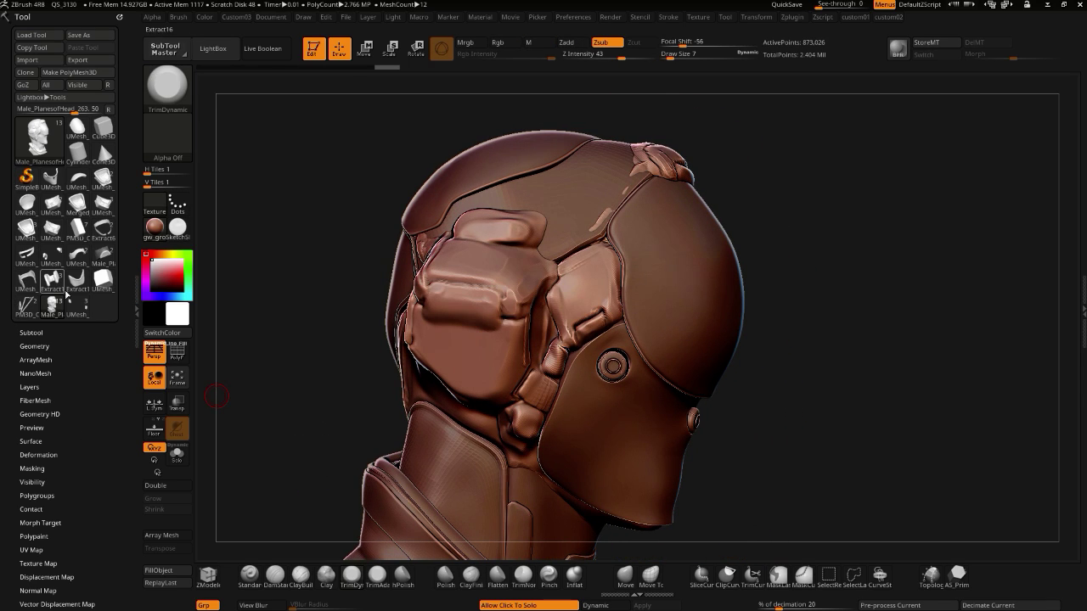
- Switch to the tool holding the separate hard-surface ear pieces and examine their shape from several angles
mouse_move(52, 240)
left_click_drag(270, 237, 380, 181)
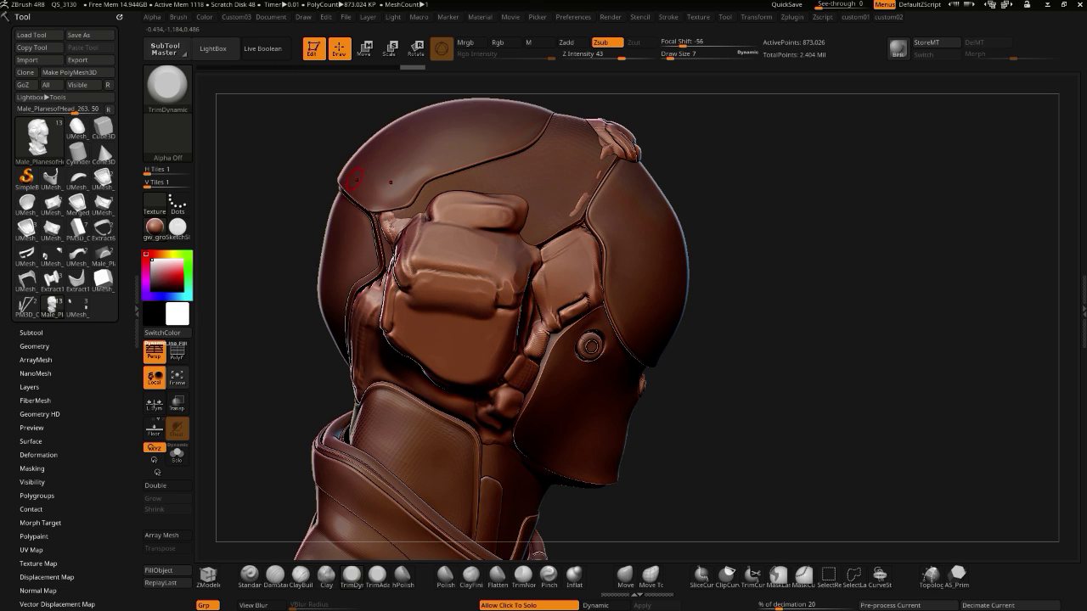
mouse_move(82, 225)
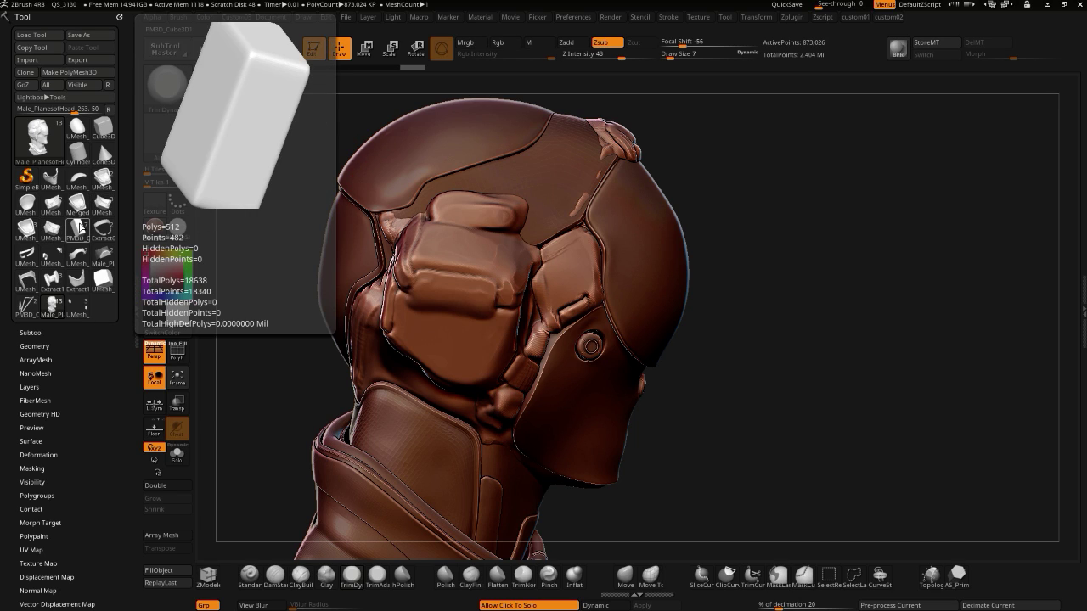
left_click(44, 256)
left_click_drag(311, 246, 474, 180)
left_click_drag(415, 204, 351, 231)
left_click_drag(385, 182, 392, 231)
left_click_drag(428, 375, 406, 276)
mouse_move(517, 281)
left_mouse_down()
mouse_move(374, 218)
mouse_move(388, 270)
mouse_move(475, 251)
mouse_move(357, 274)
mouse_move(391, 281)
mouse_move(415, 252)
mouse_move(498, 272)
left_mouse_up()
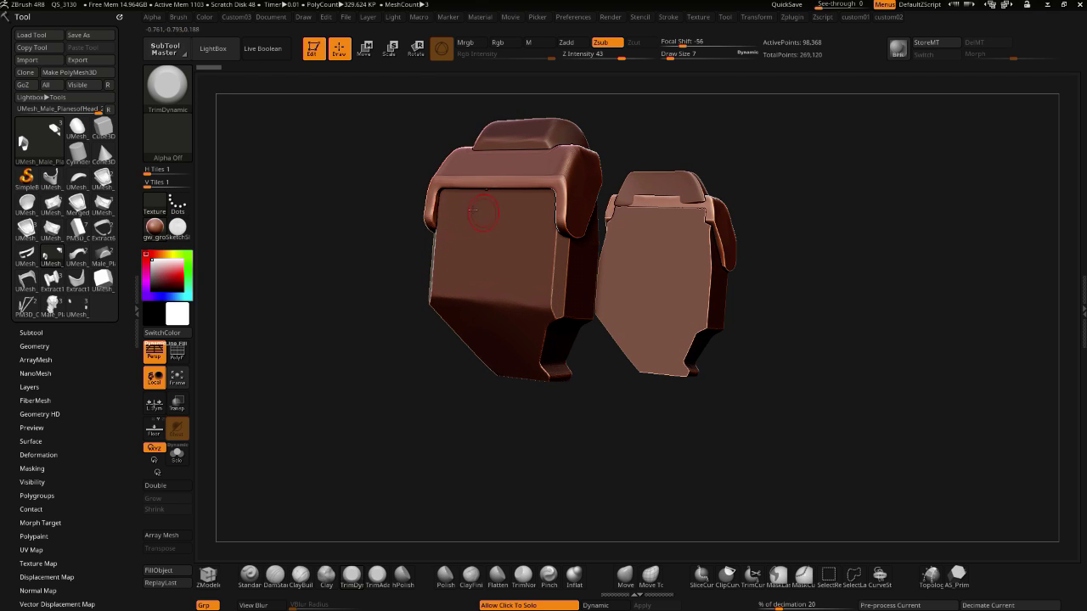
- Examine the main body and the wrap-around cover of the ear piece by activating each subtool in turn
left_click_drag(340, 215, 479, 306)
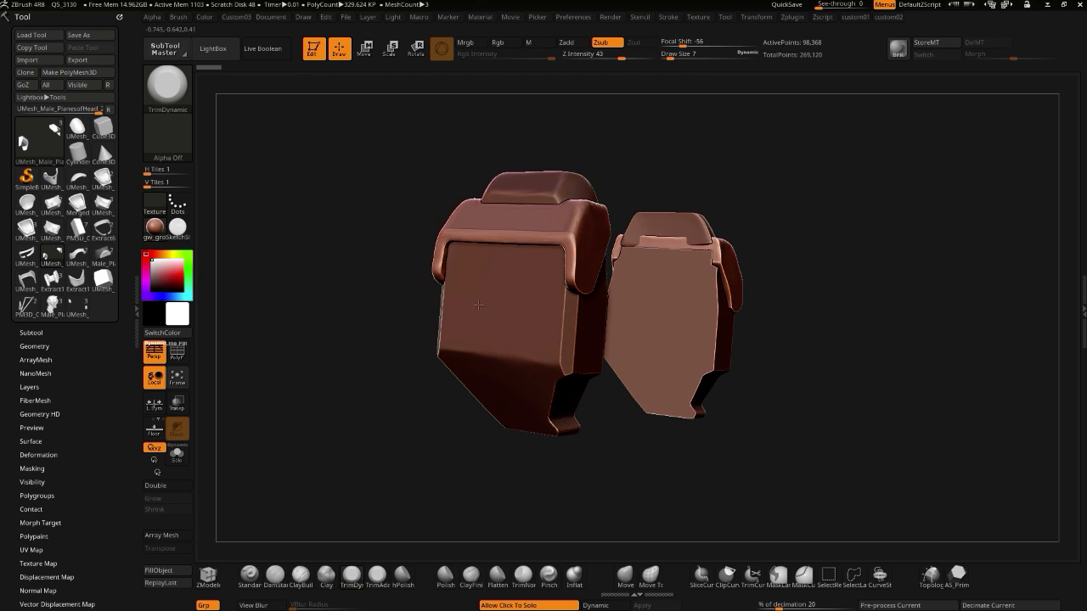
left_click(516, 283, "alt")
left_click_drag(324, 239, 357, 251)
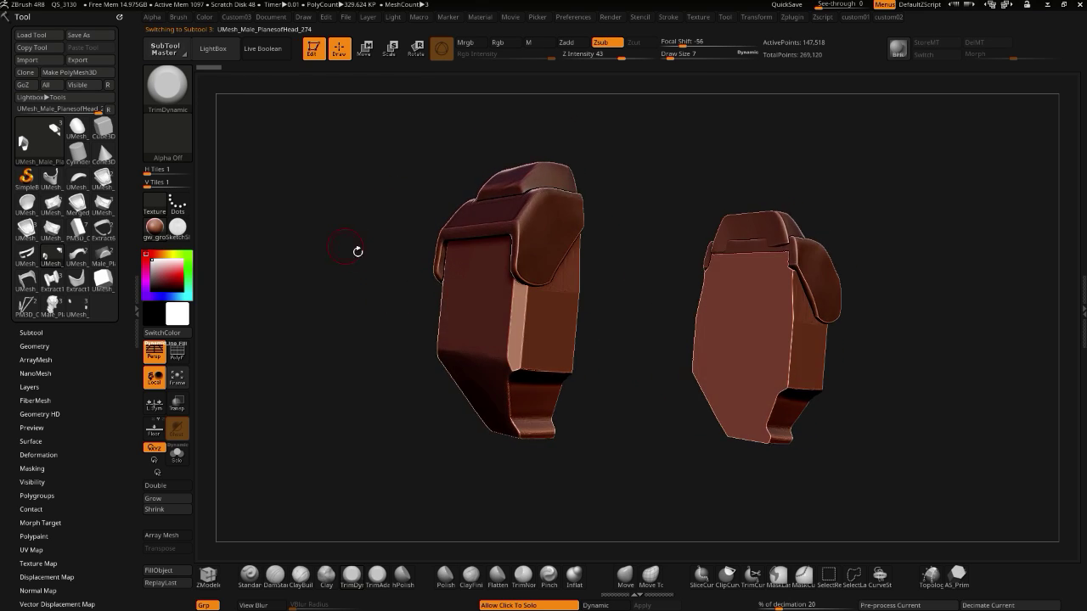
left_click(520, 253, "alt")
left_click_drag(304, 191, 556, 257)
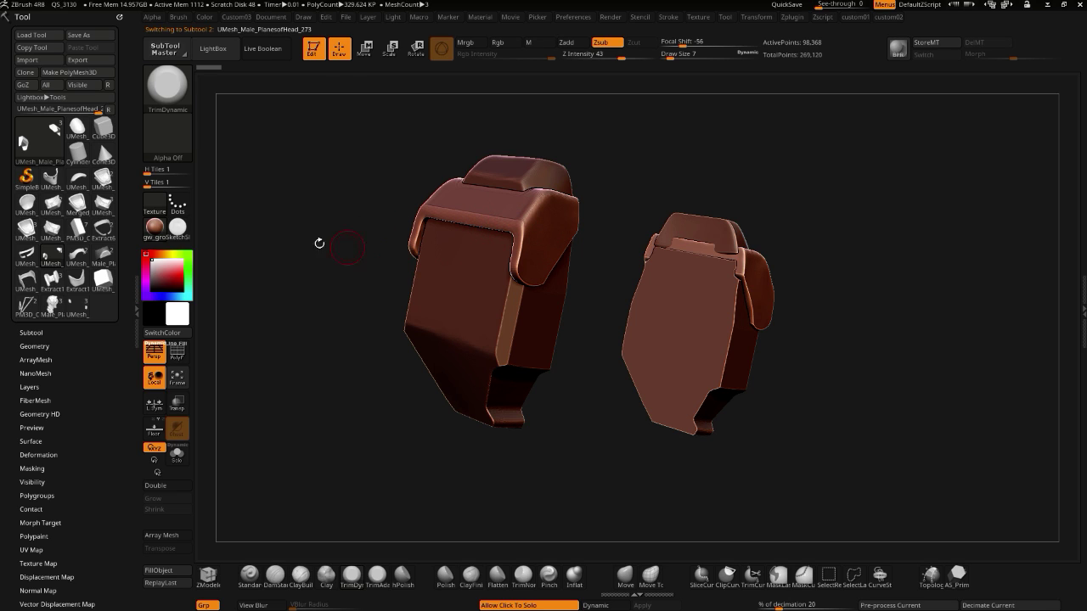
- Compare the rough helmet sculpt with the finished ear pieces, ending on the helmet tool framed in full
left_click(53, 304)
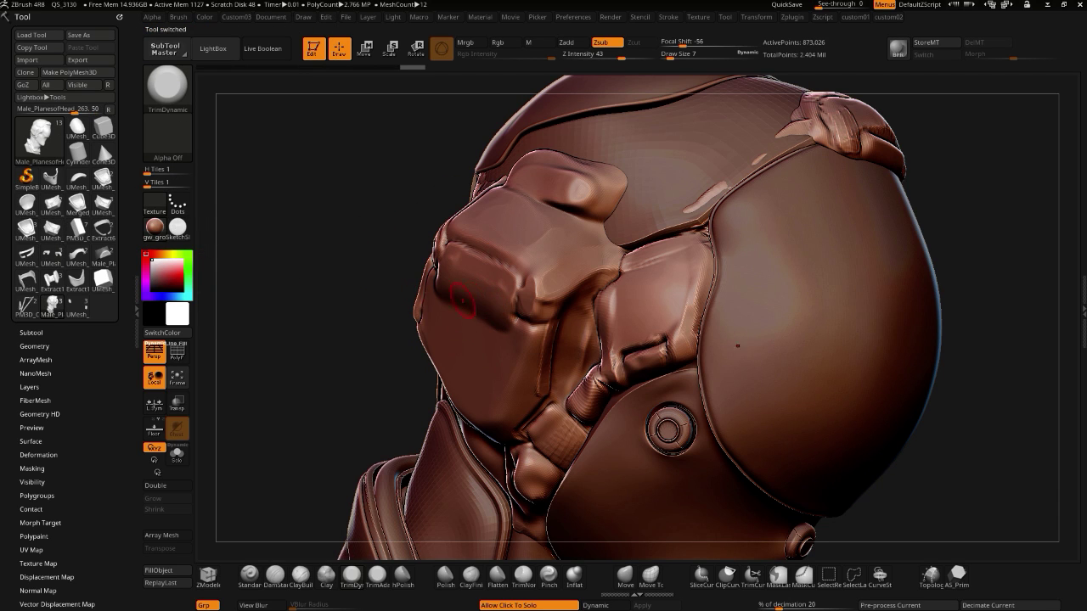
left_click(55, 279)
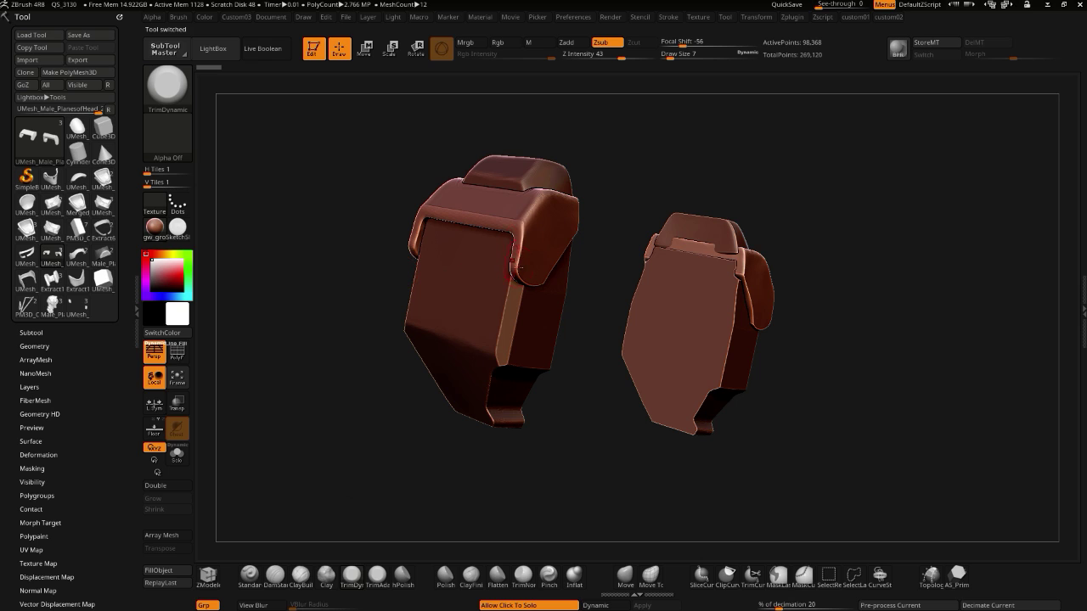
left_click(53, 310)
left_click_drag(351, 281, 386, 325)
key("f")
mouse_move(317, 266)
left_mouse_down()
mouse_move(323, 304)
mouse_move(376, 288)
mouse_move(366, 301)
left_mouse_up()
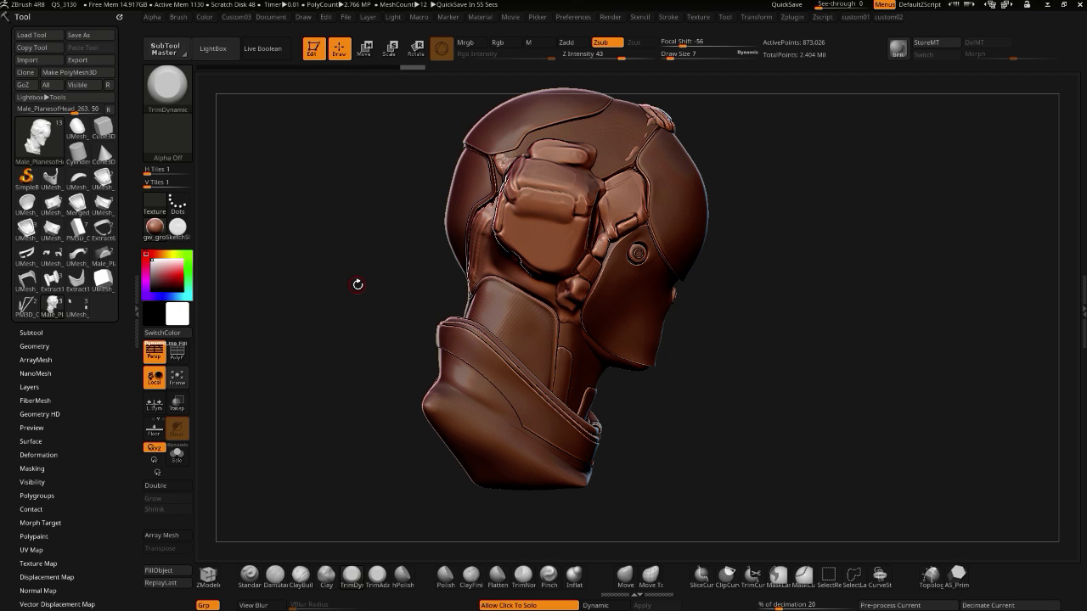
- Examine the helmet's rough ear block and the neighbouring panels from above, the front quarter and the side
left_click_drag(358, 285, 559, 528)
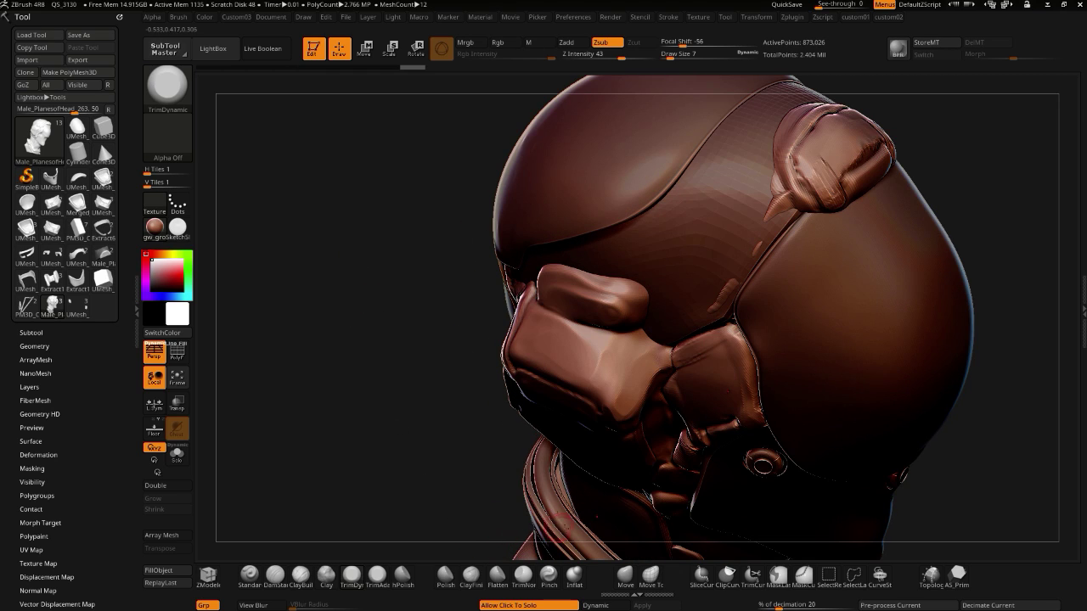
left_click_drag(373, 349, 580, 358)
left_click_drag(409, 438, 454, 463)
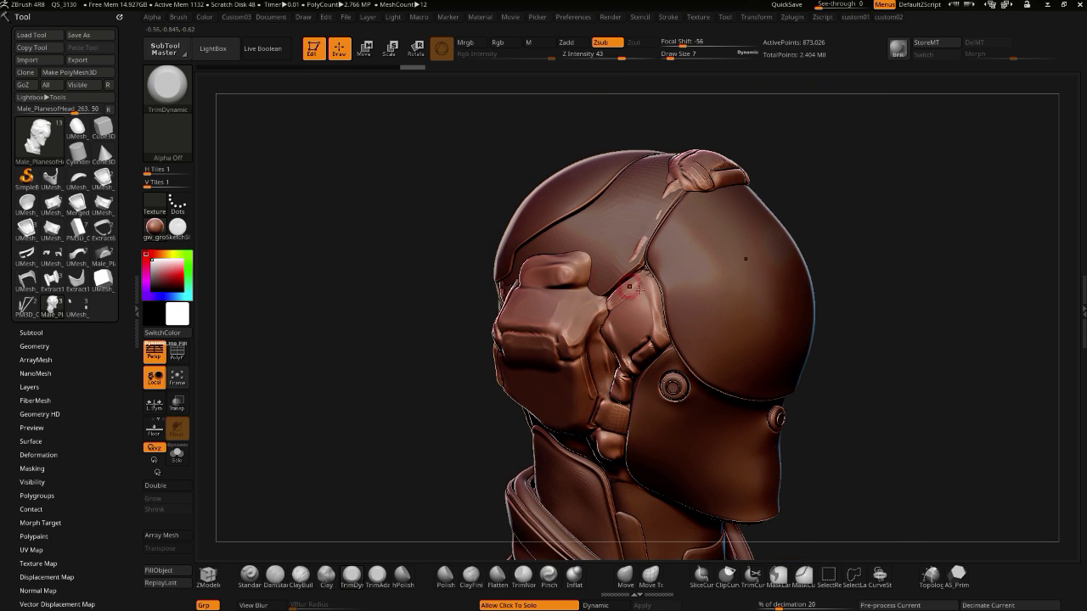
left_click_drag(453, 293, 520, 373)
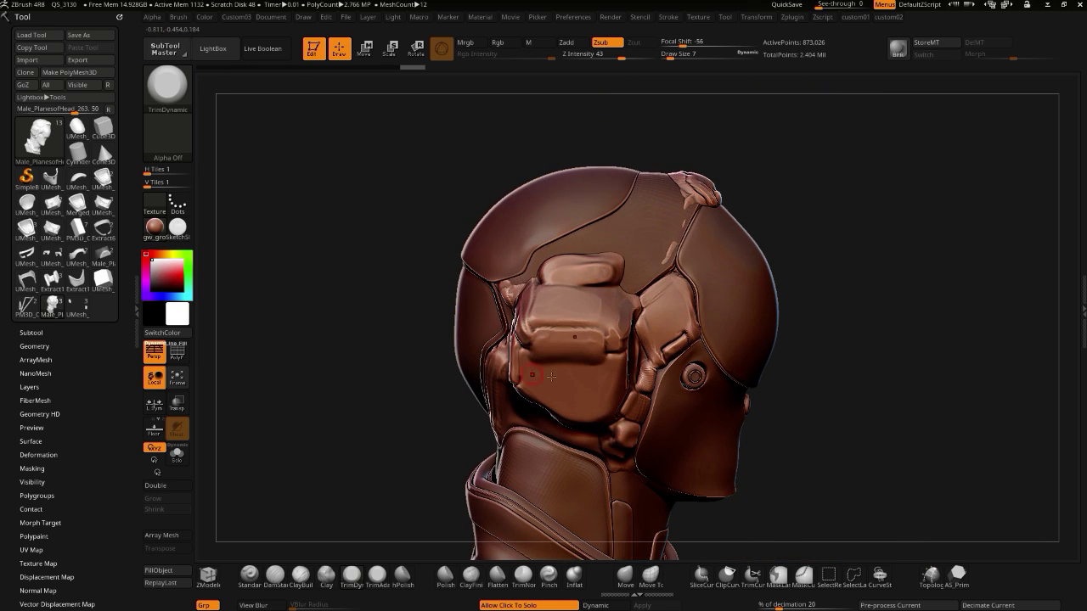
mouse_move(379, 322)
left_mouse_down()
mouse_move(501, 329)
mouse_move(388, 324)
left_mouse_up()
left_click_drag(654, 252, 658, 249)
left_click_drag(338, 321, 429, 328)
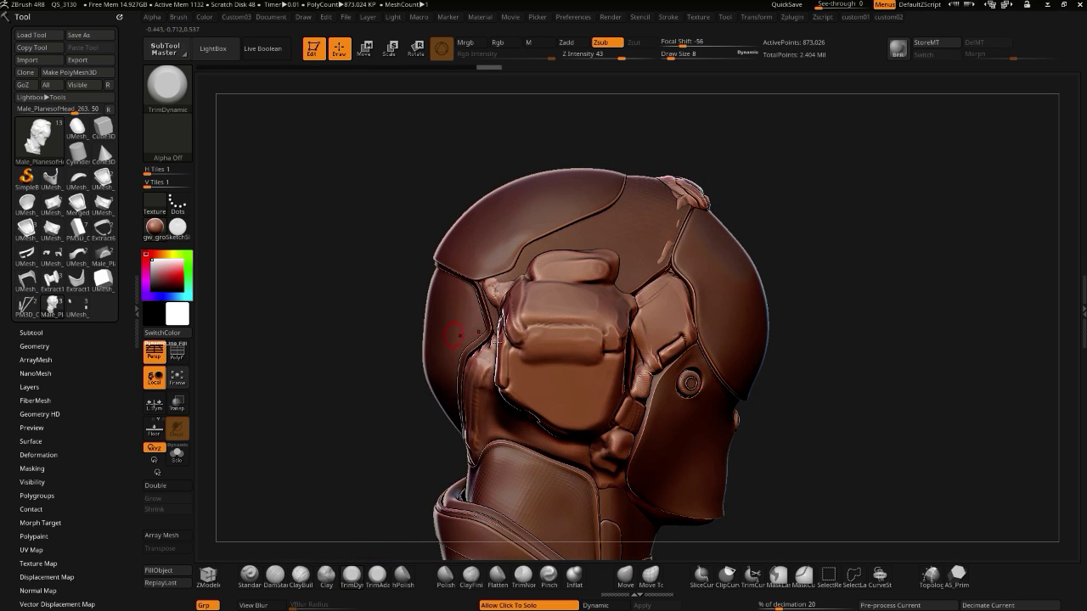
- Switch to the separate ear piece tool and back to the helmet, comparing the ear block from the side and front quarter
left_click_drag(333, 321, 392, 296)
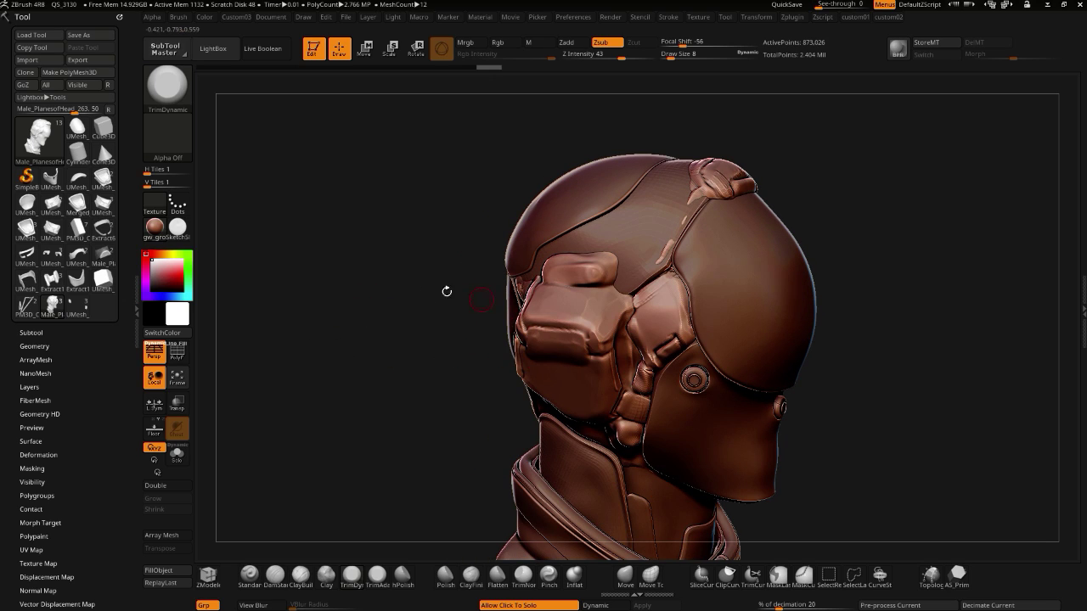
left_click(52, 254)
left_click(53, 306)
left_click_drag(260, 328, 314, 314)
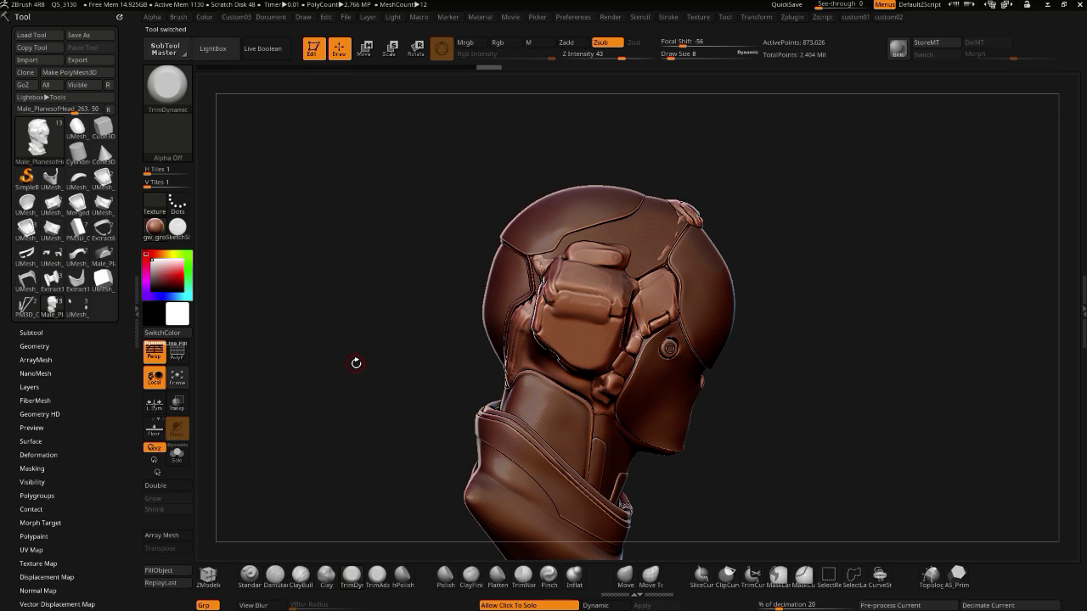
left_click_drag(365, 351, 376, 369)
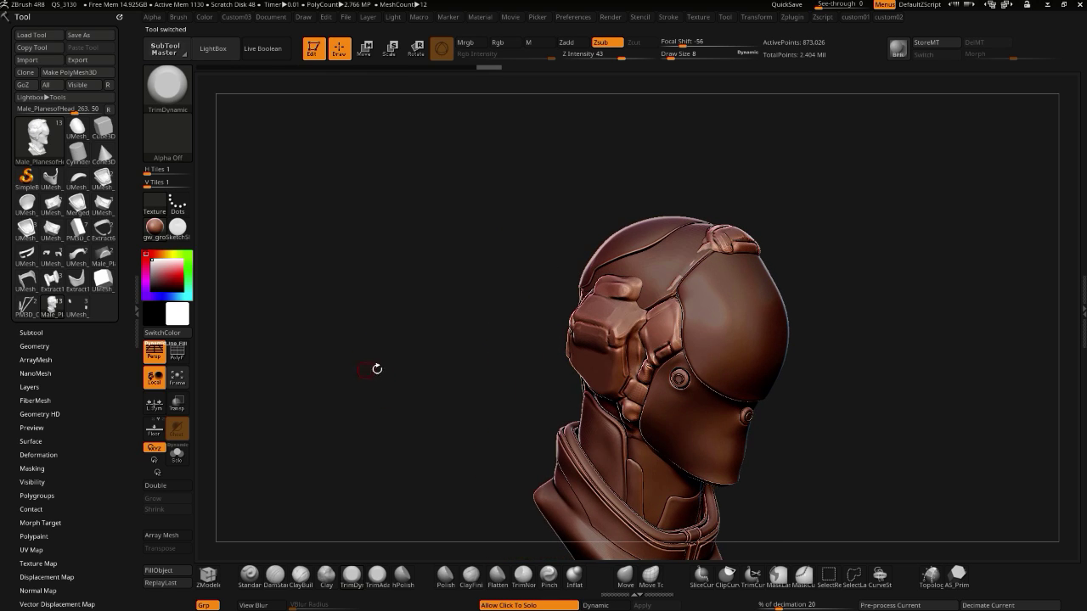
- Isolate the rough head sculpt and make the Male_PlanesofHead_261 subtool active
left_click(354, 469)
key("1")
mouse_move(278, 240)
left_mouse_down()
mouse_move(342, 281)
mouse_move(306, 291)
left_mouse_up()
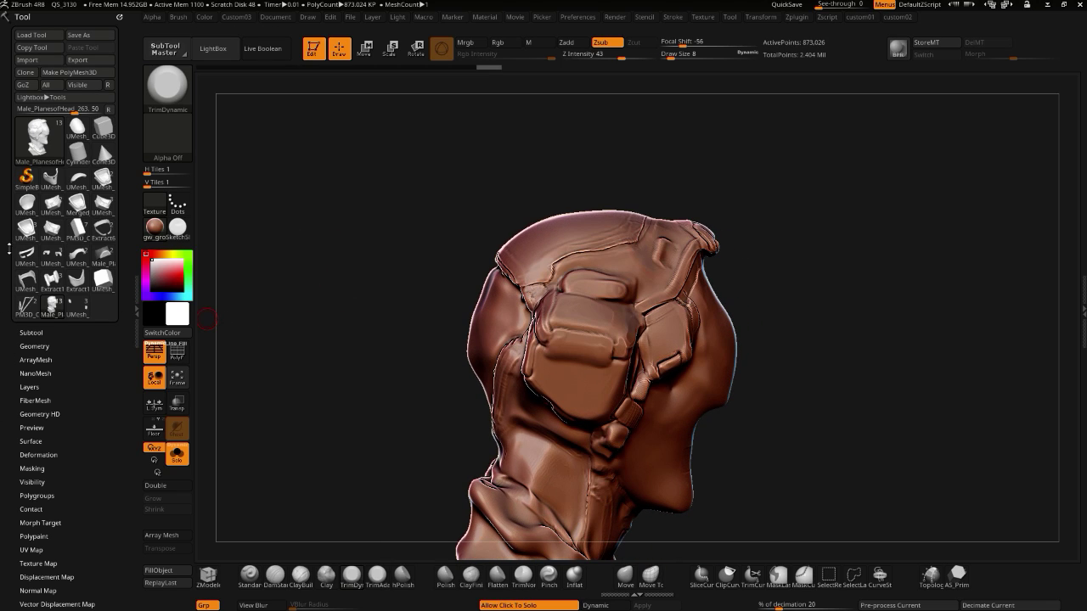
left_click(30, 333)
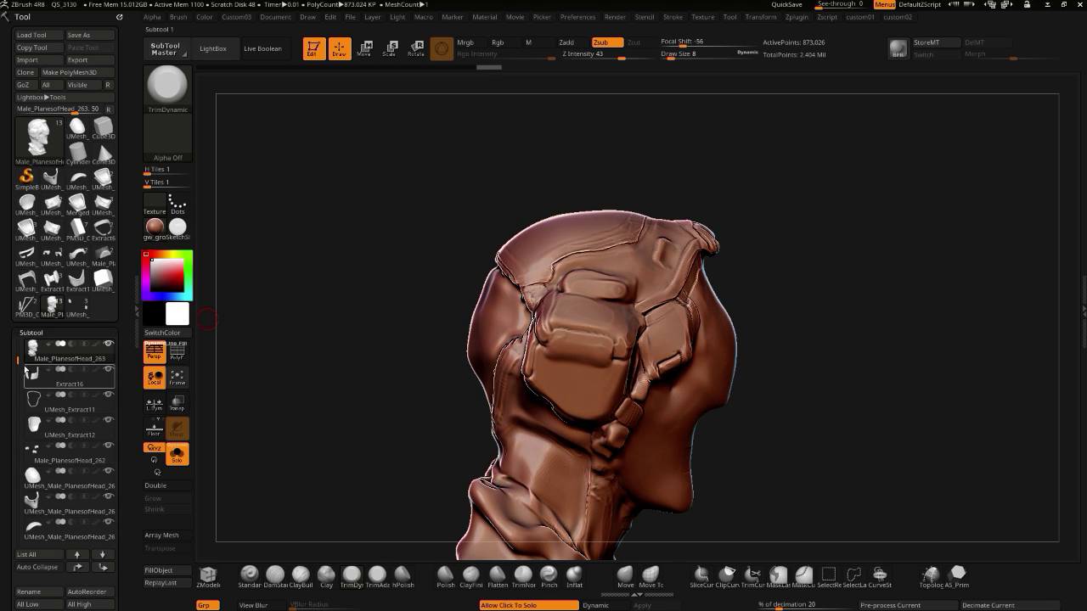
left_click(31, 346)
key("space")
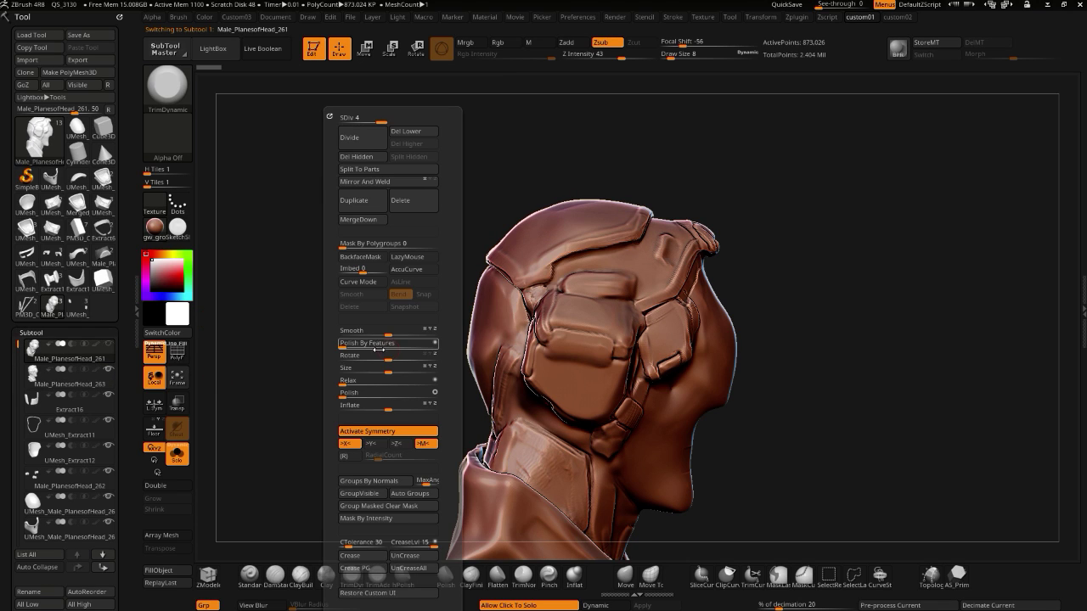
left_click_drag(288, 323, 304, 316)
left_click(315, 323)
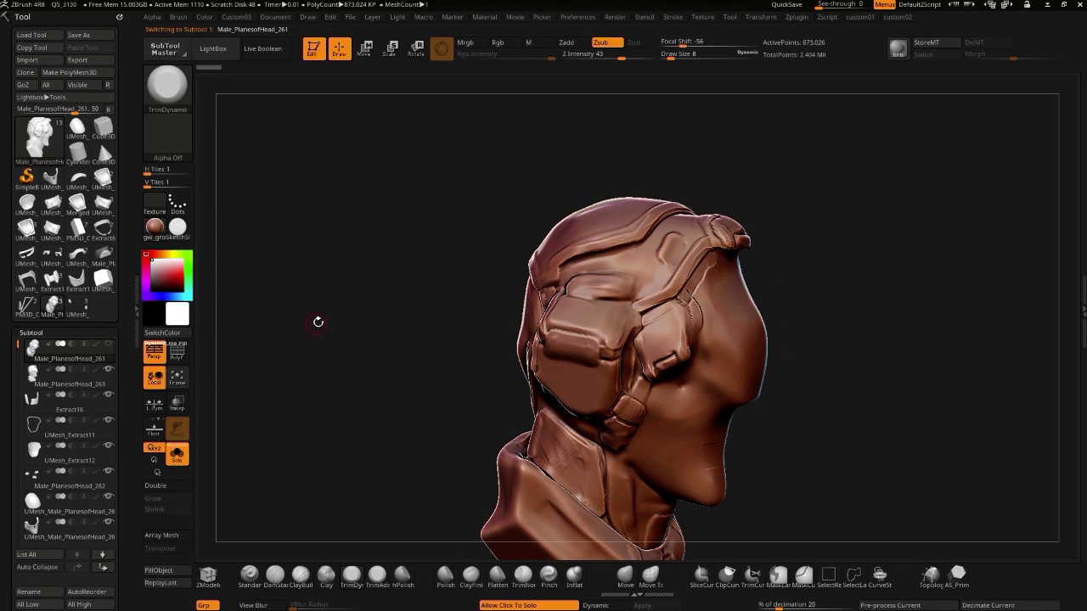
- Reduce the head subtool to subdivision level 2 and delete its higher and lower subdivision levels
left_click(314, 323)
key("1")
left_click_drag(292, 118, 263, 119)
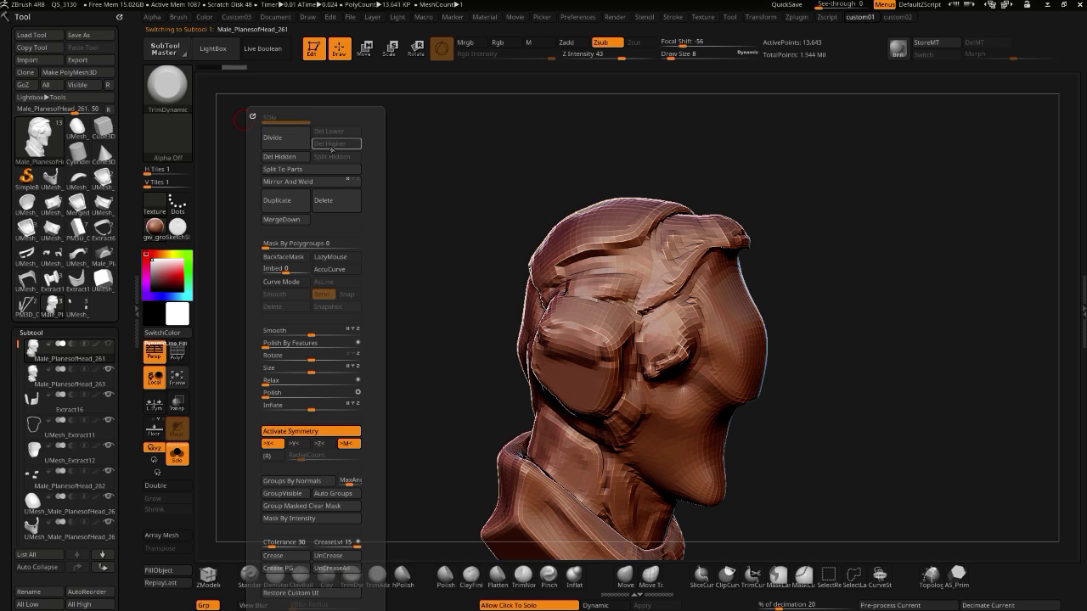
left_click(279, 121)
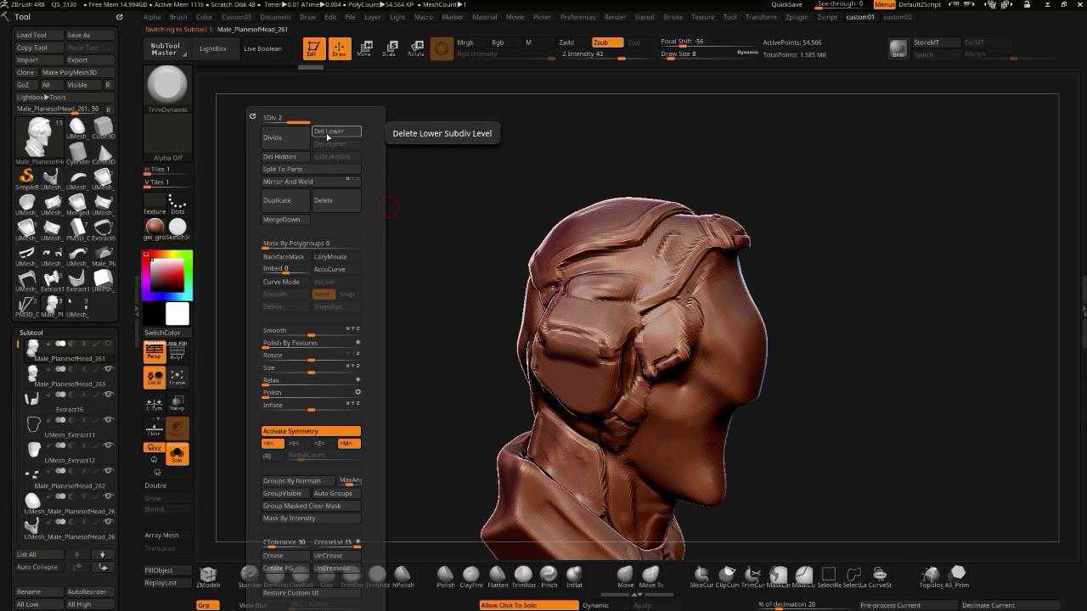
left_click(328, 131)
- Insert a cube from the IMM Primitives brush onto the lower face of the helmet's ear block
left_click(364, 342)
left_click_drag(364, 342, 439, 344)
left_click(363, 344)
left_click_drag(365, 342, 291, 309, "alt")
left_click_drag(265, 449, 290, 448)
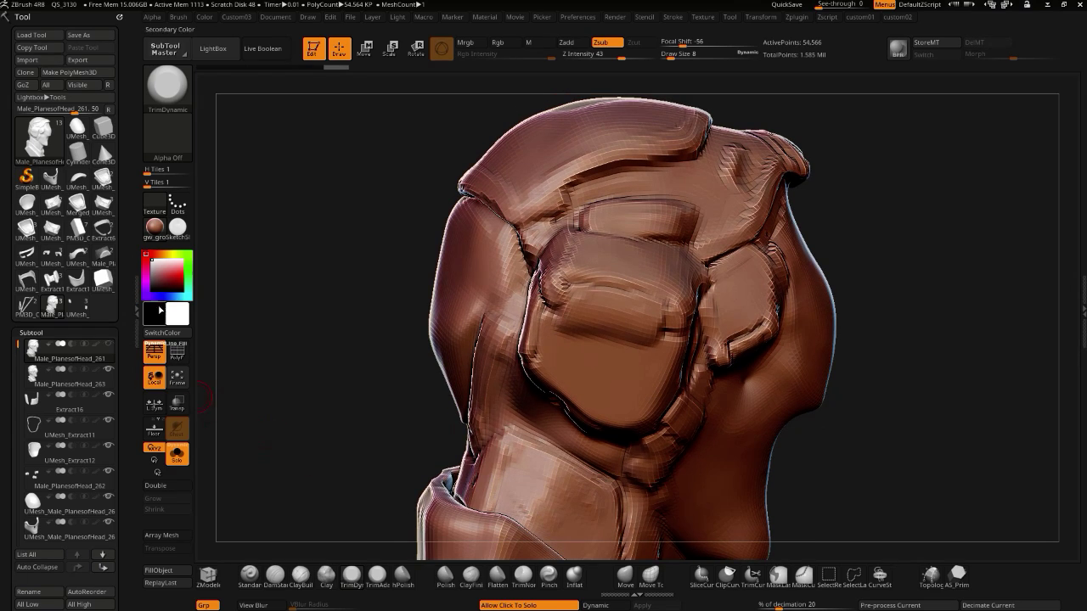
left_click(176, 88)
key("i")
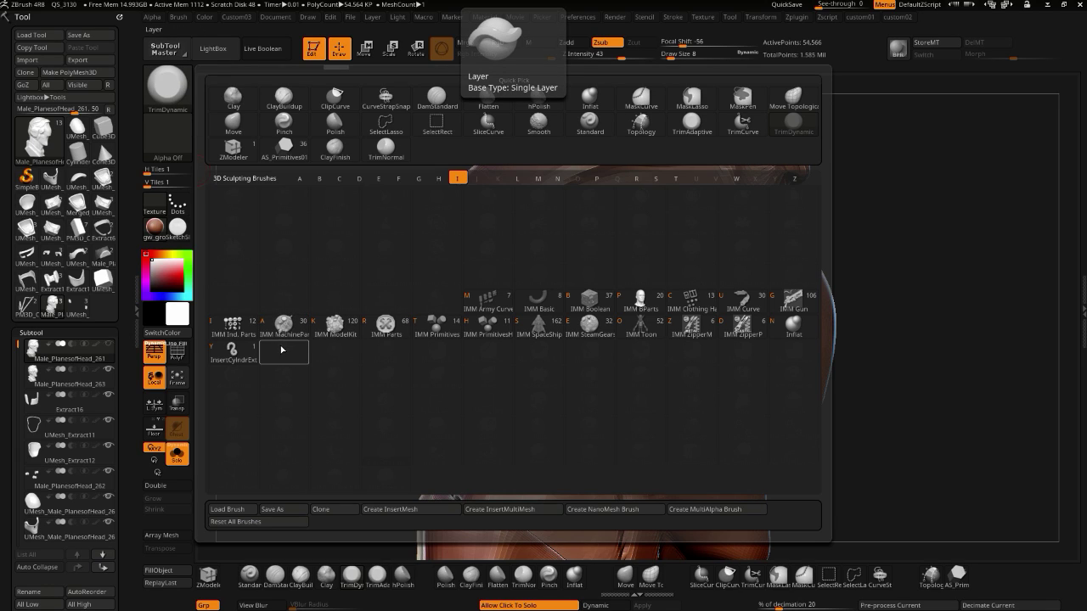
left_click(436, 324)
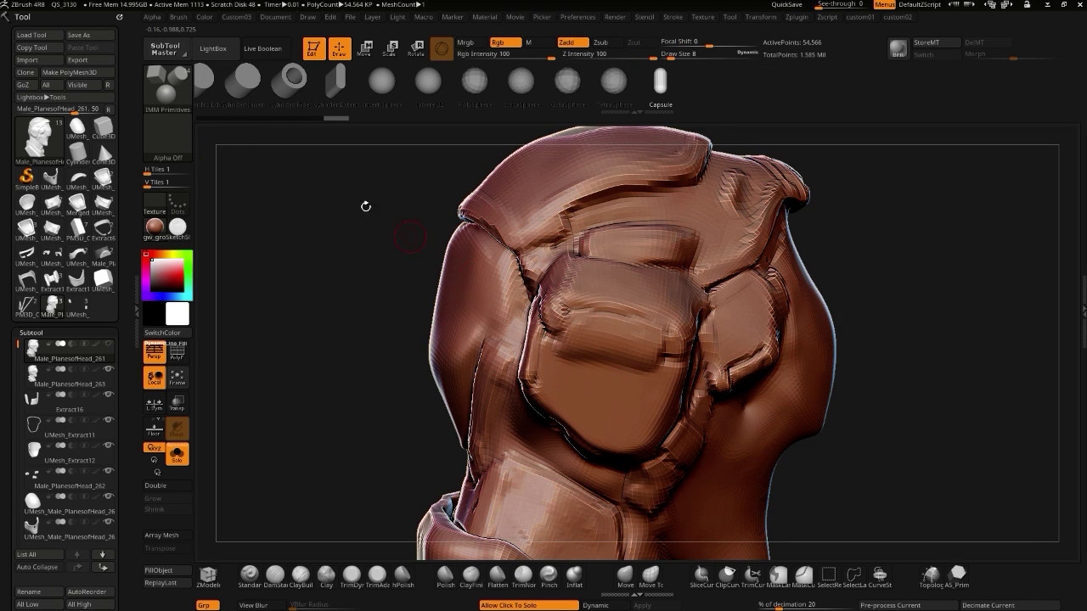
left_click(419, 95)
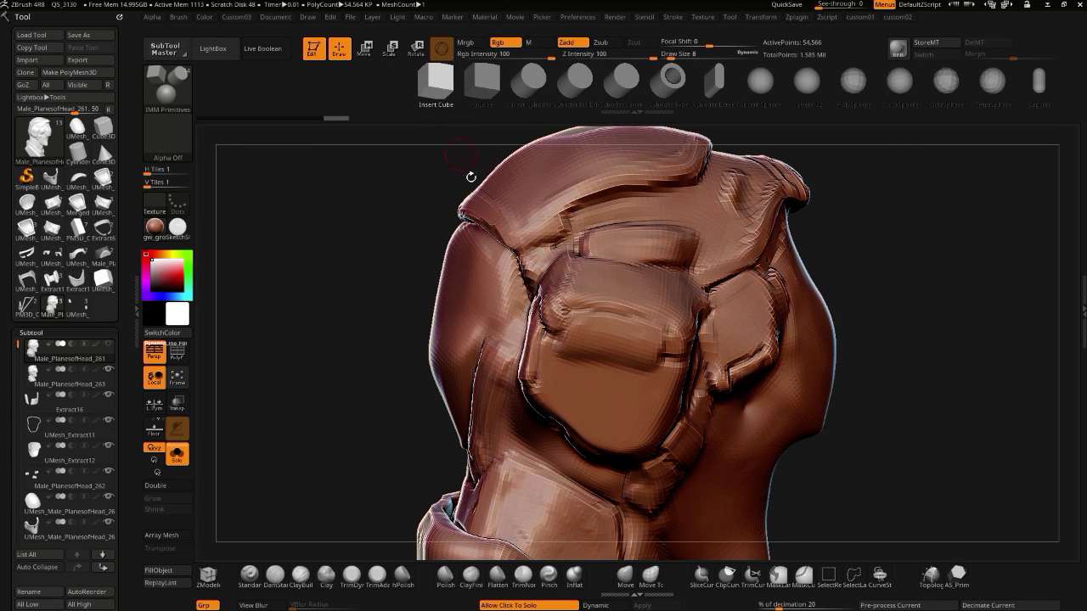
left_click_drag(600, 414, 599, 452)
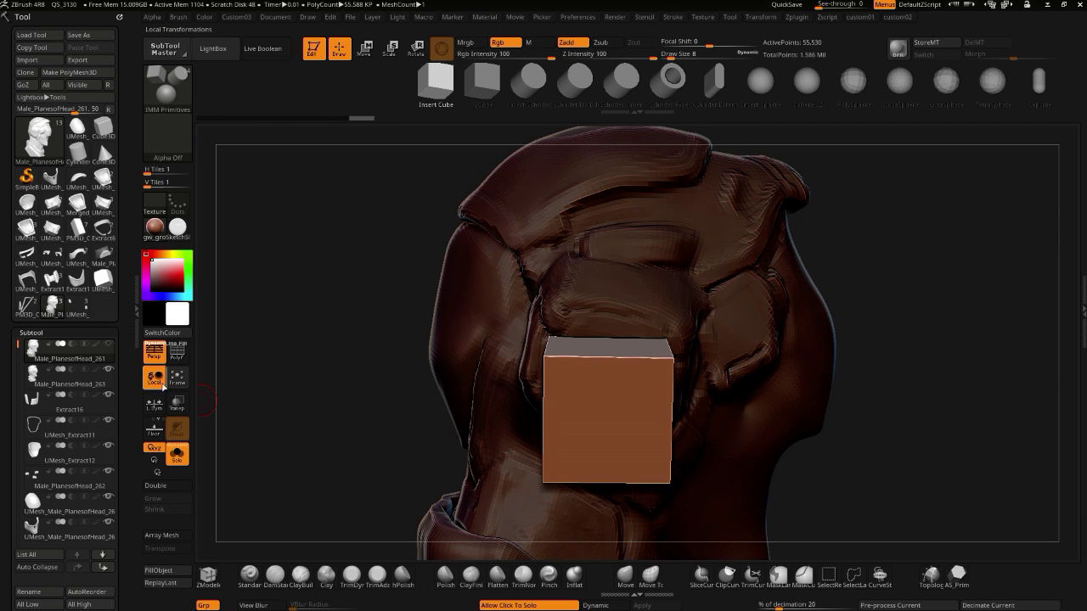
- Show the polygon wireframe, replace the inserted cube with a PolyCube primitive and coarsen its grid to four divisions per side
left_click(176, 350)
left_click_drag(276, 408, 312, 422)
left_click_drag(442, 457, 450, 449)
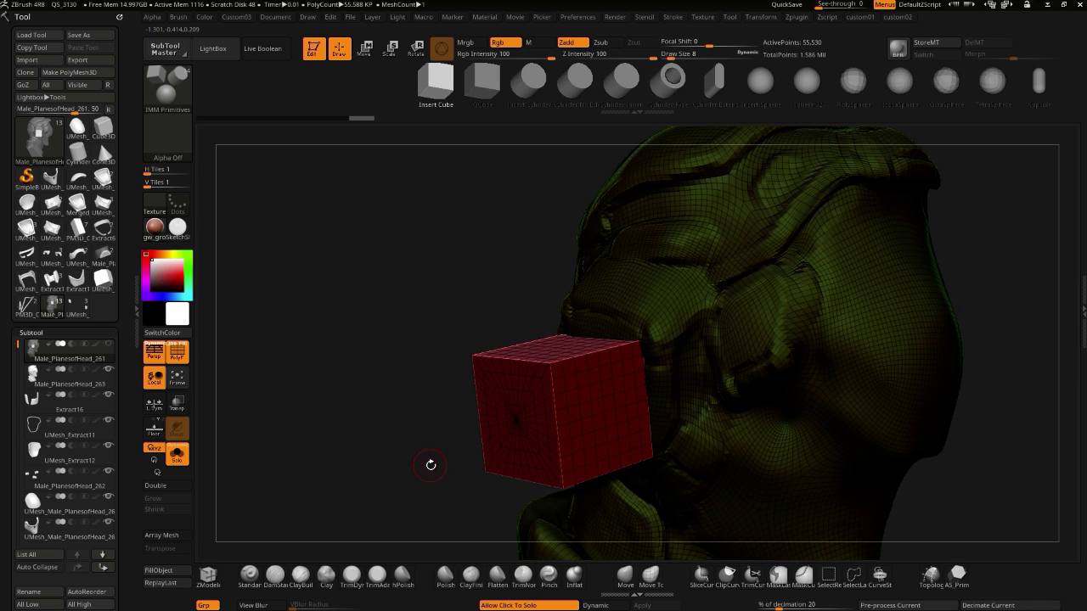
left_click_drag(398, 427, 362, 424)
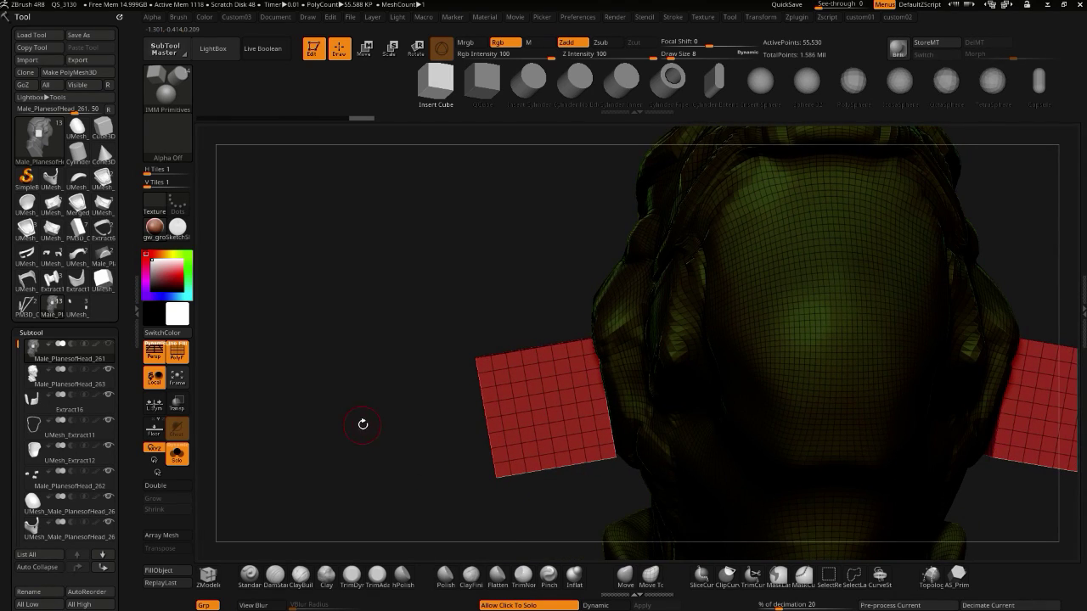
key("w")
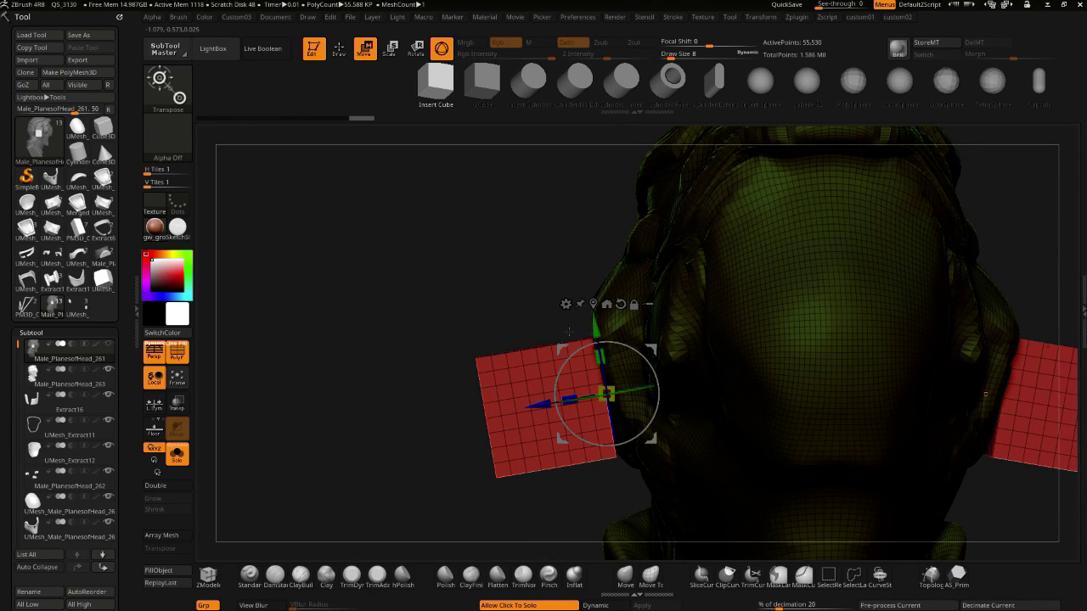
left_click(566, 306)
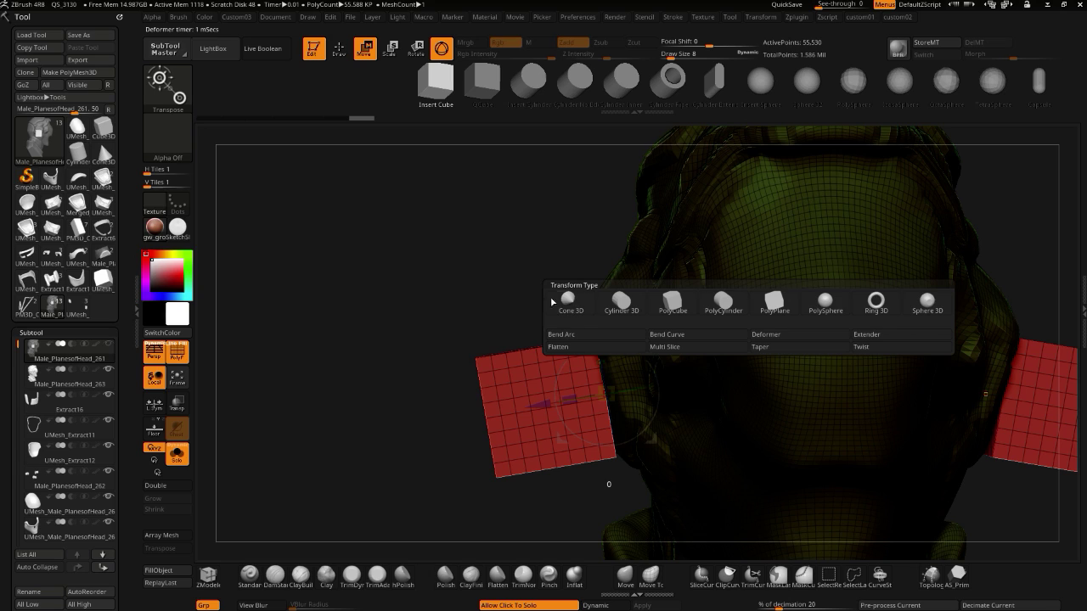
left_click(665, 306)
left_click_drag(422, 305, 380, 288)
left_click_drag(565, 347, 565, 347)
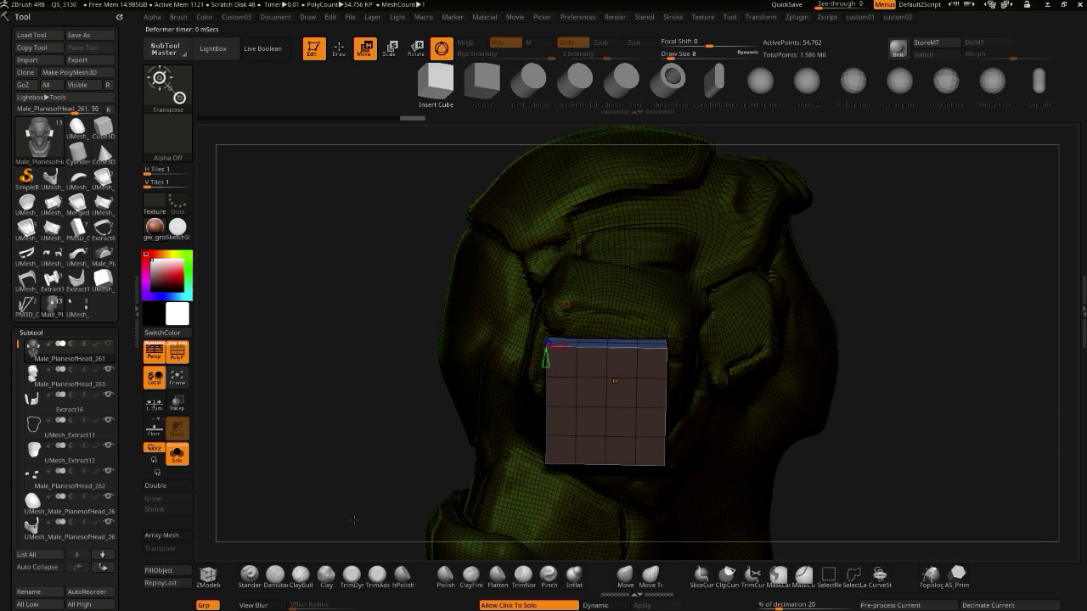
- Switch to Photoshop to compare the sculpted helmet's ear block with the line-art concept, and return to ZBrush
key("super+Tab")
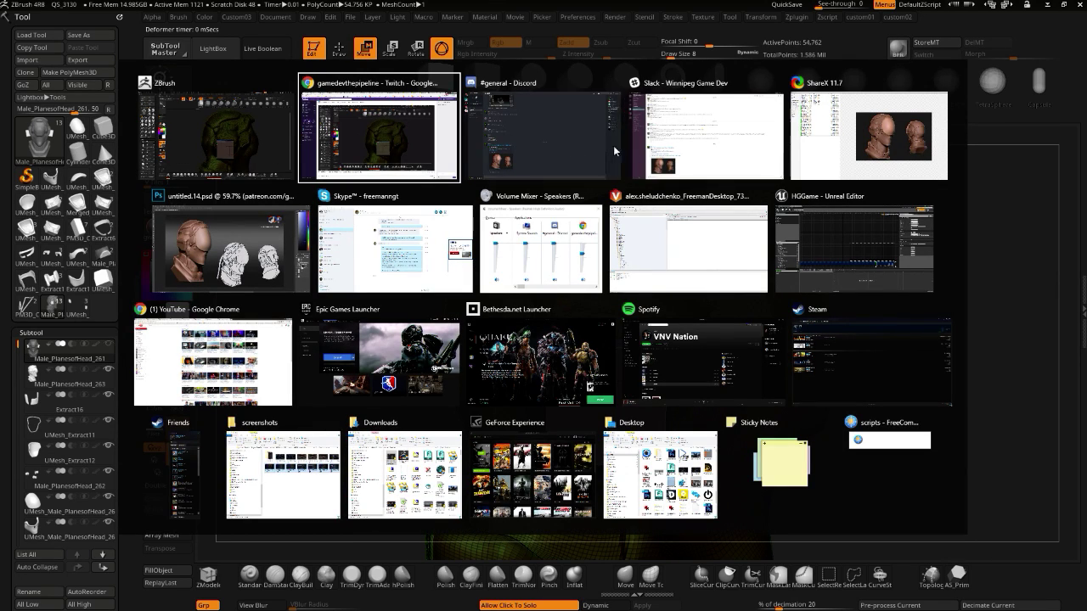
left_click(188, 258)
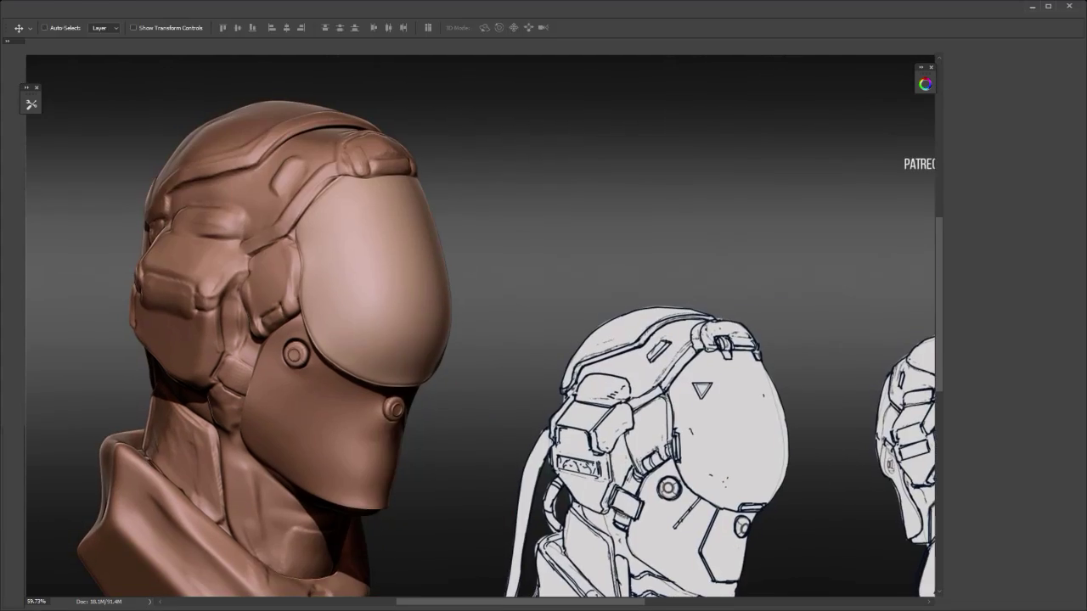
left_click_drag(823, 6, 421, 3)
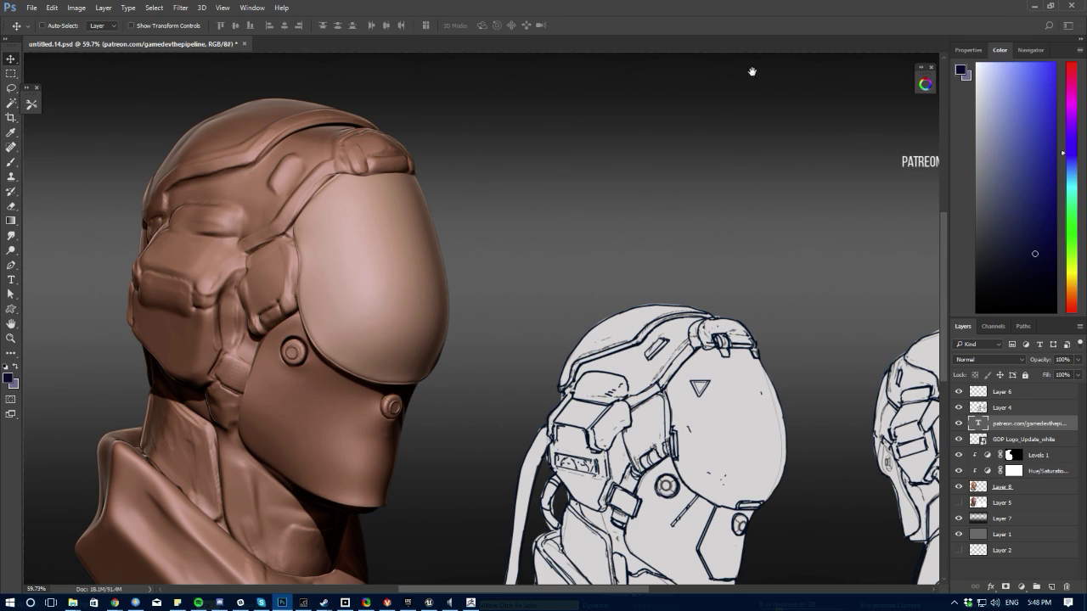
key("alt+Tab")
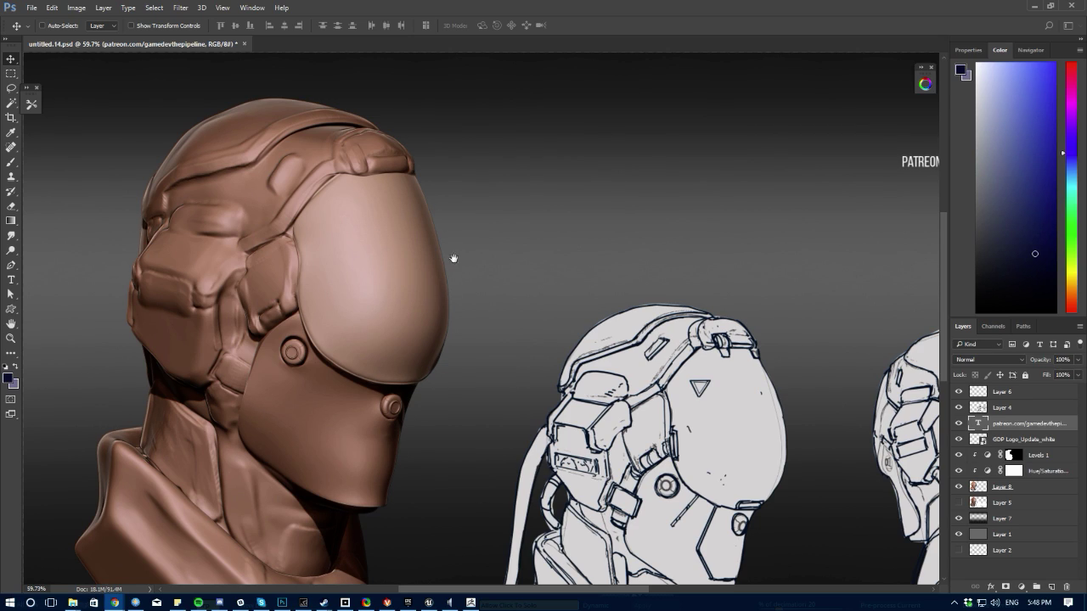
left_click(471, 603)
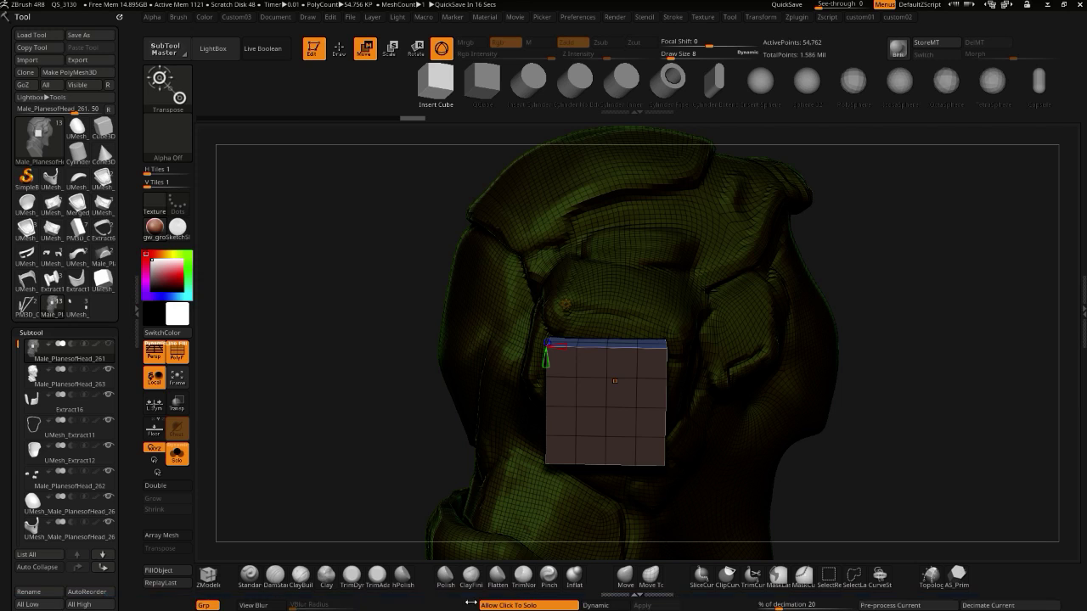
- Set the PolyCube's divisions to 4 along X, 2 along Y and 1 along Z, and return to the Move gizmo
left_click_drag(363, 355, 342, 374)
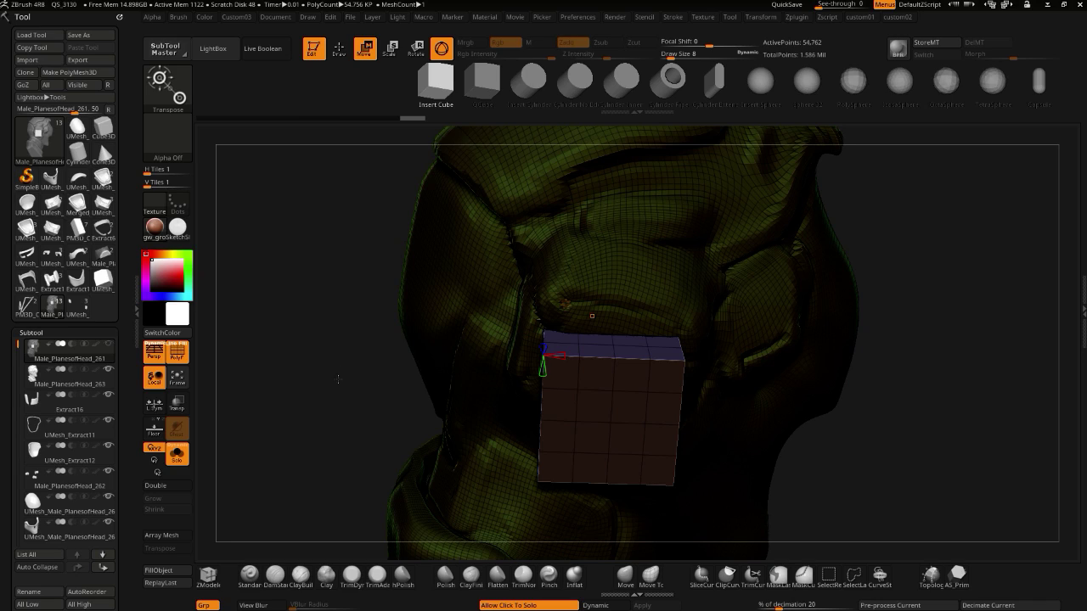
left_click_drag(566, 357, 555, 355)
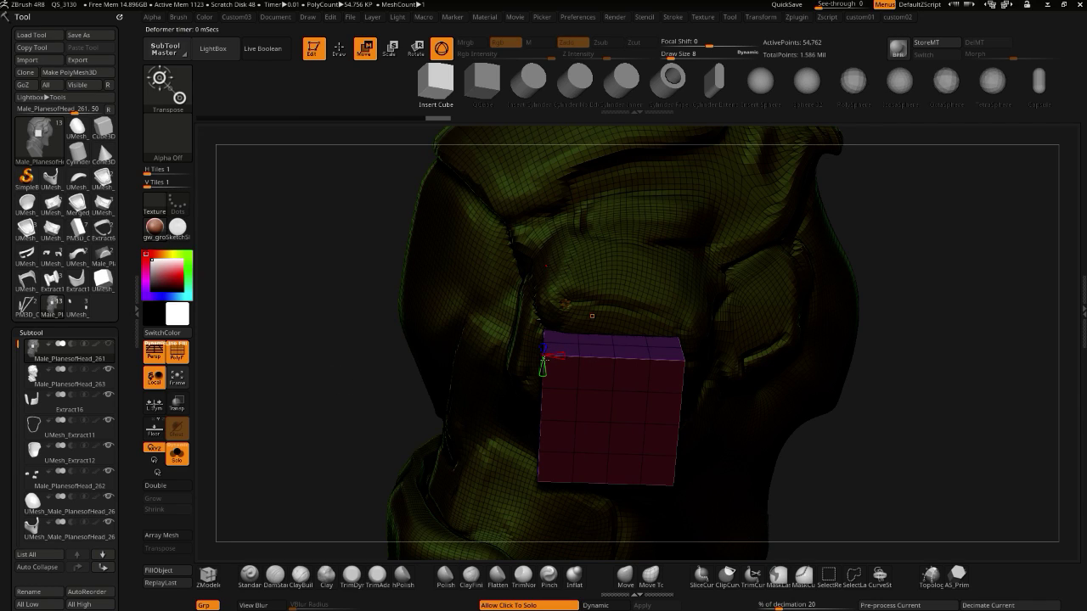
mouse_move(345, 353)
left_mouse_down()
mouse_move(355, 328)
mouse_move(365, 351)
mouse_move(355, 356)
left_mouse_up()
left_click_drag(546, 352, 547, 349)
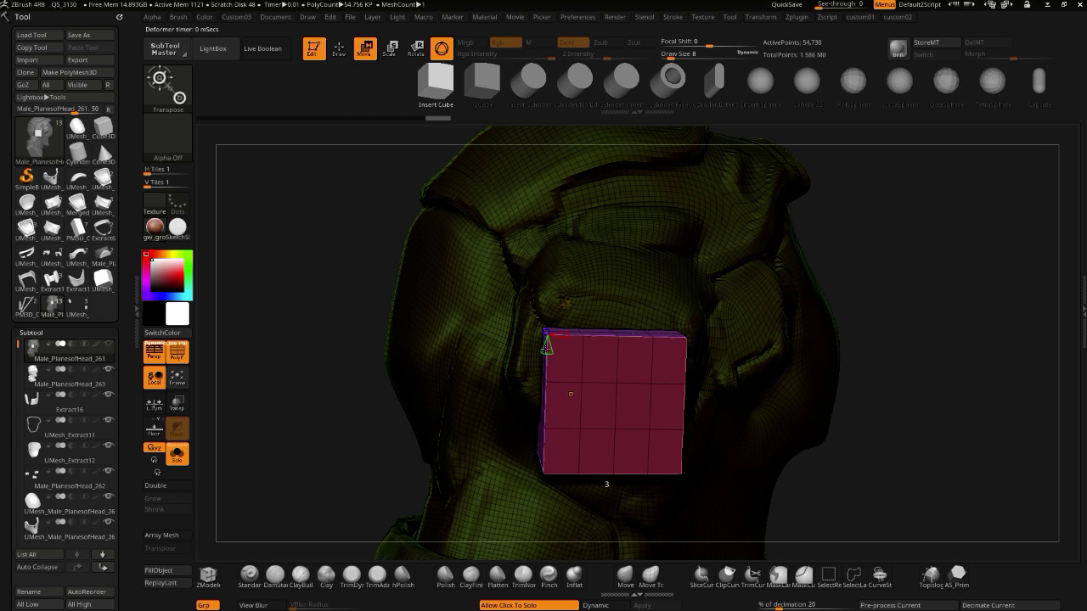
left_click_drag(348, 351, 397, 402)
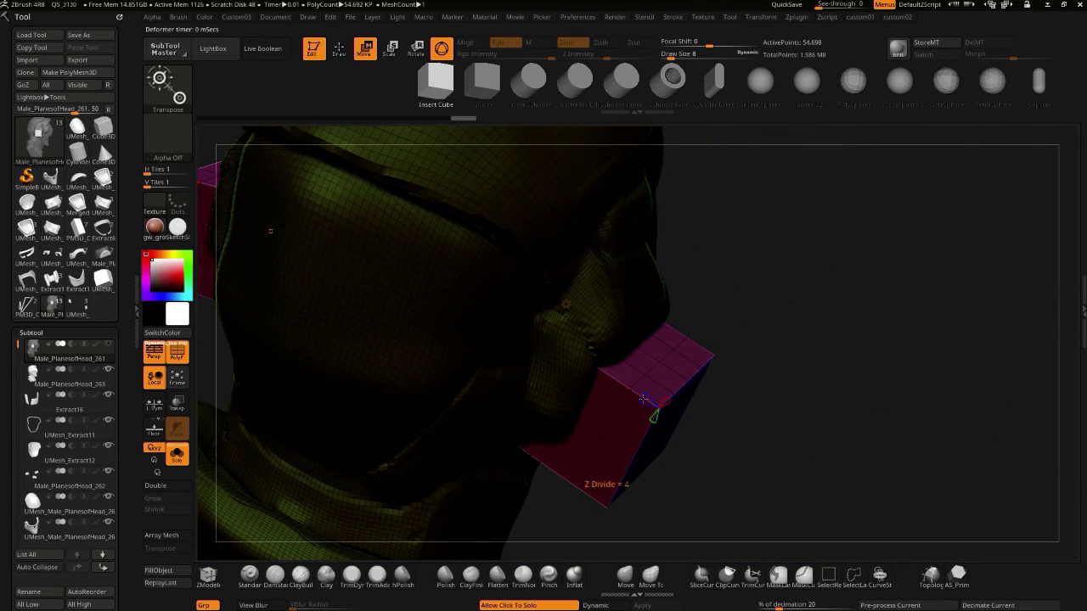
left_click_drag(647, 401, 652, 404)
left_click_drag(737, 529, 368, 242)
left_click(367, 51)
- Move the cube upward along its Y axis so it sits over the middle of the ear block
left_click_drag(425, 295, 477, 355)
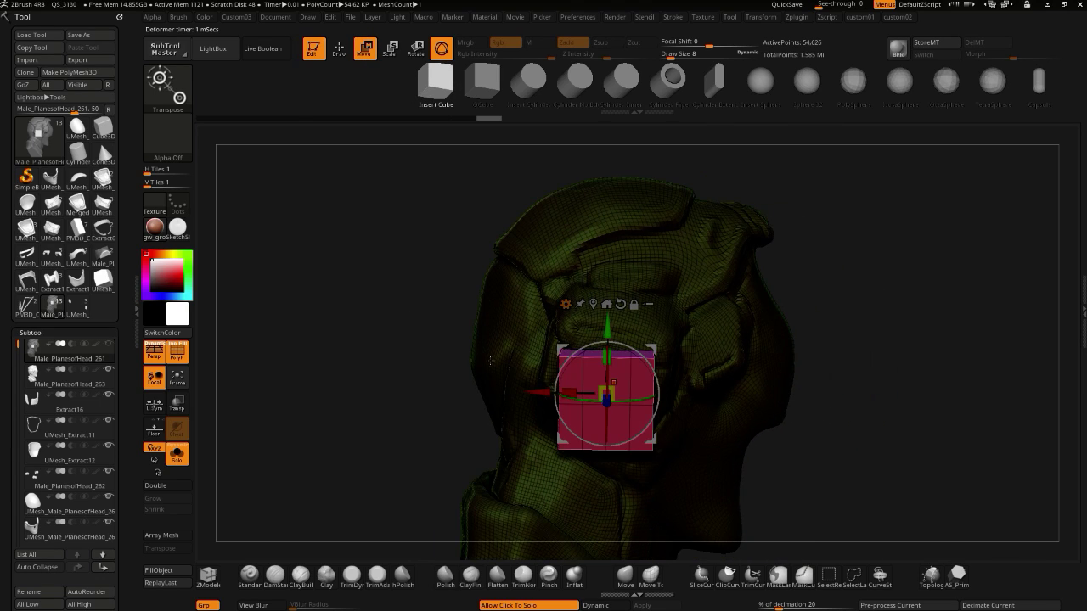
left_click_drag(539, 376, 538, 375)
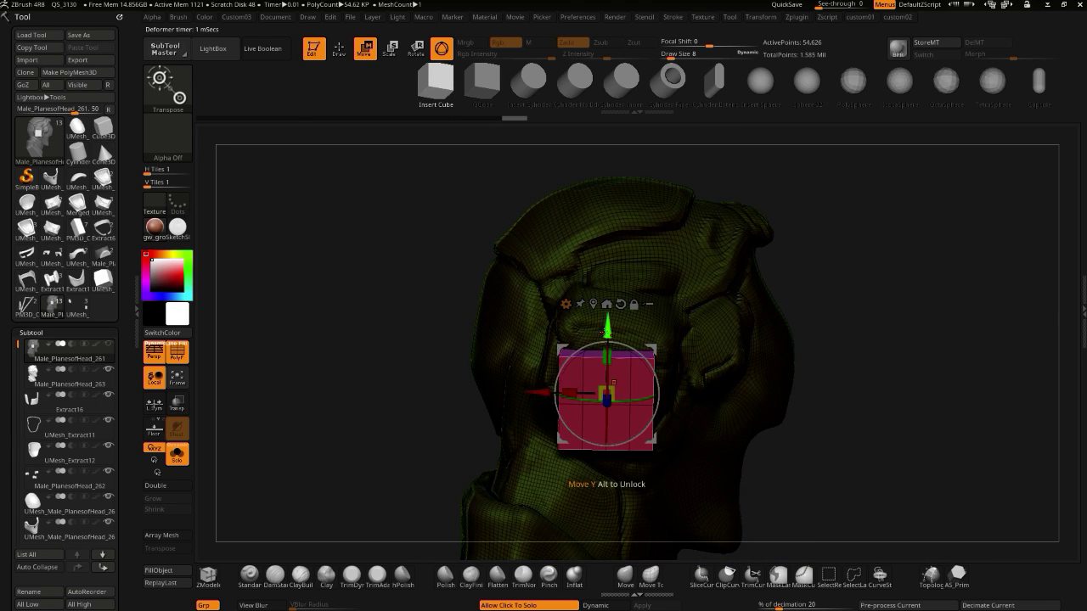
left_click_drag(608, 327, 607, 304)
left_click_drag(517, 272, 379, 274)
left_click_drag(419, 316, 393, 311)
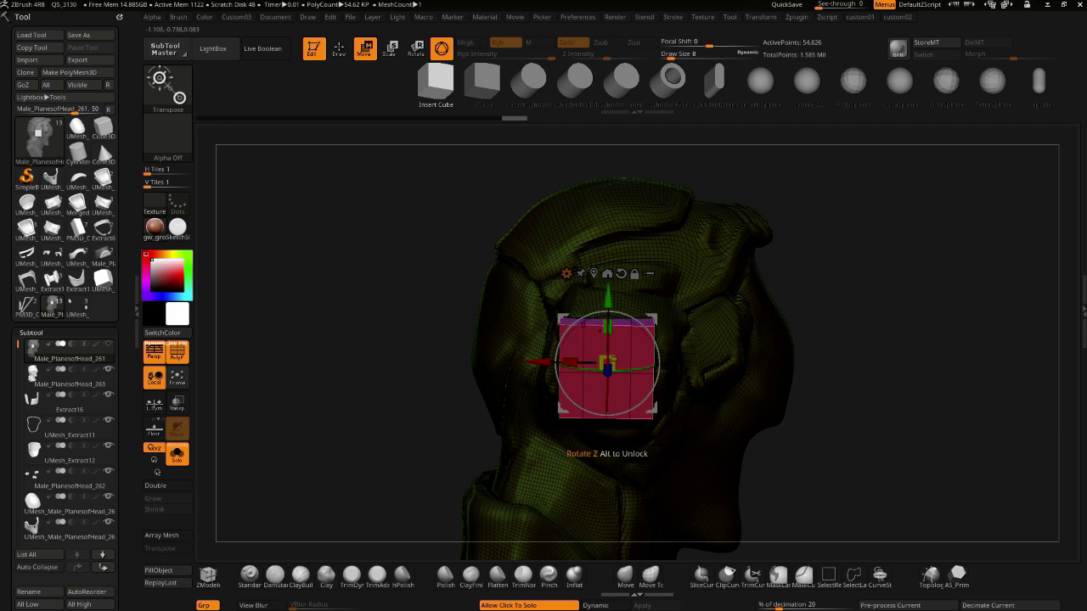
- Try a Z rotation of the cube, undo it, and rotate the cube level so its outer face stands upright
left_click_drag(565, 336, 581, 320)
key("ctrl+z")
left_click_drag(436, 296, 372, 277)
mouse_move(412, 324)
left_mouse_down()
mouse_move(487, 327)
mouse_move(414, 327)
left_mouse_up()
left_click_drag(555, 352, 554, 342)
left_click_drag(357, 319, 379, 299)
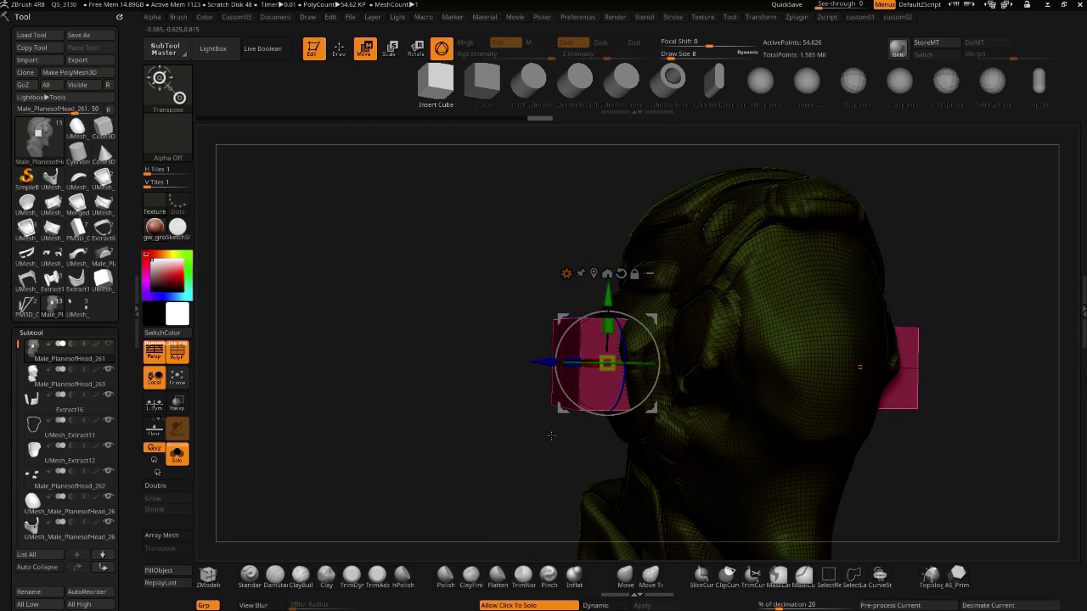
left_click_drag(443, 352, 500, 351)
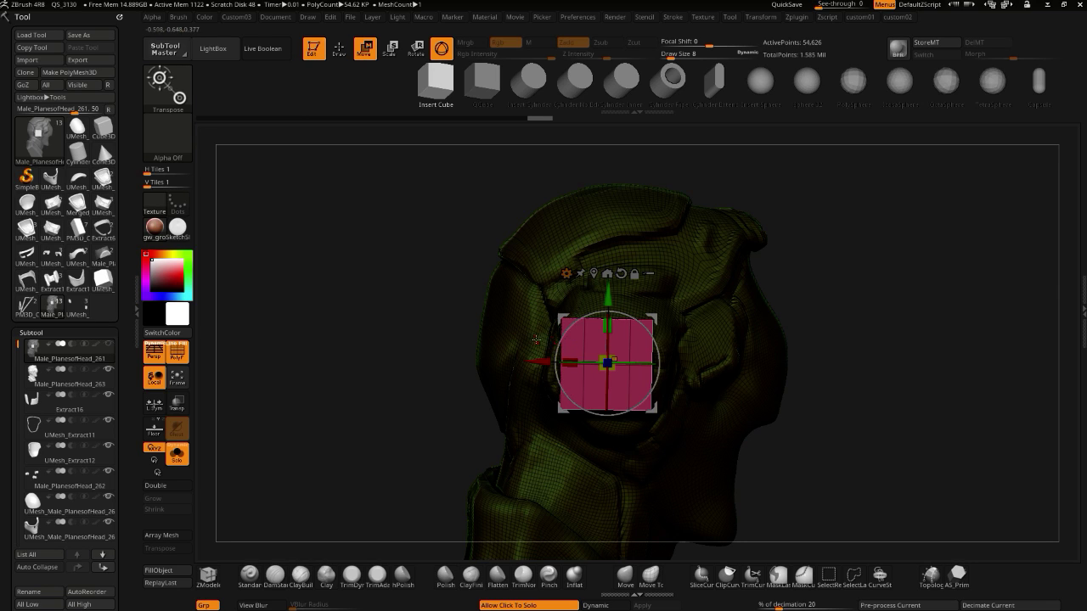
- Raise the cube to the upper part of the ear block and widen it along its X axis
left_click_drag(380, 269, 474, 363)
left_click_drag(438, 301, 462, 292, "shift")
left_click_drag(608, 294, 609, 260)
left_click_drag(569, 326, 537, 319)
- Push the cube inward into the side of the head, lower it slightly and shift it forward over the ear block
left_click_drag(454, 307, 390, 307)
left_click_drag(569, 328, 602, 329)
left_click_drag(422, 269, 510, 270, "shift")
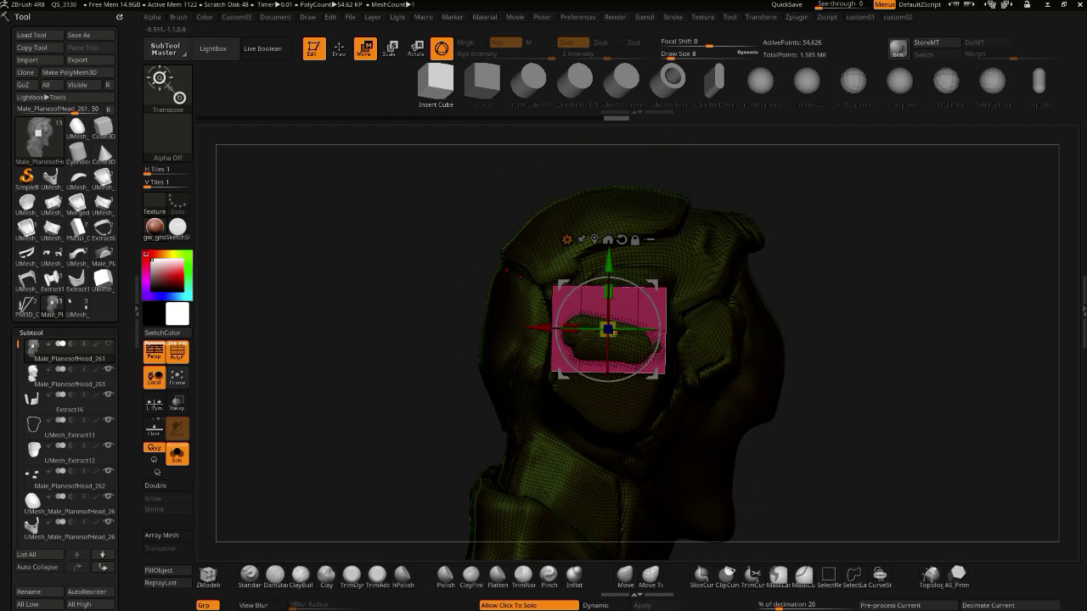
left_click_drag(610, 271, 611, 270)
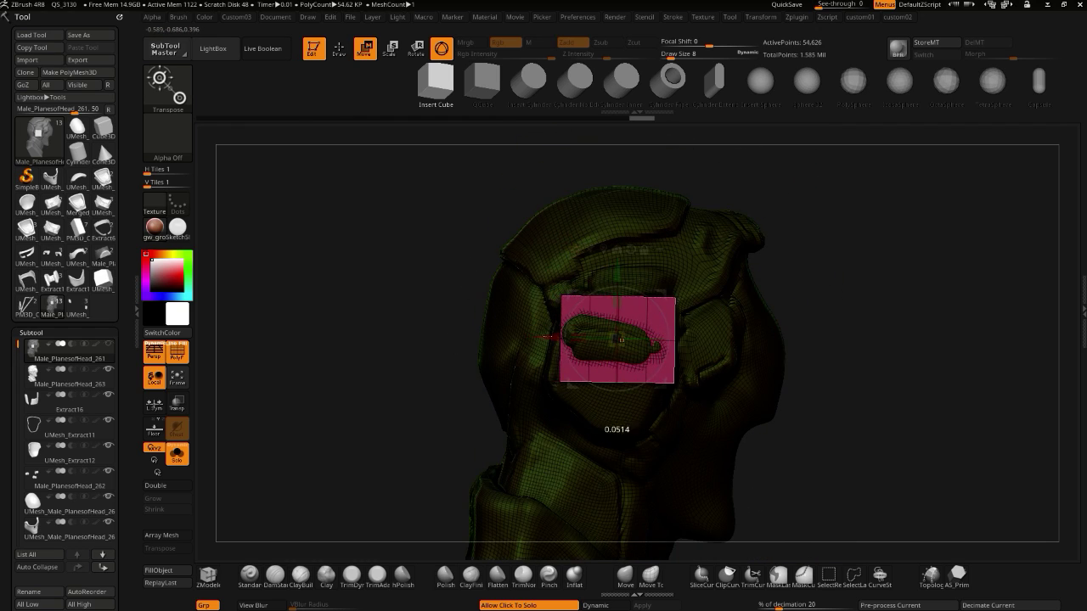
left_click_drag(545, 335, 544, 336)
left_click_drag(456, 275, 376, 276)
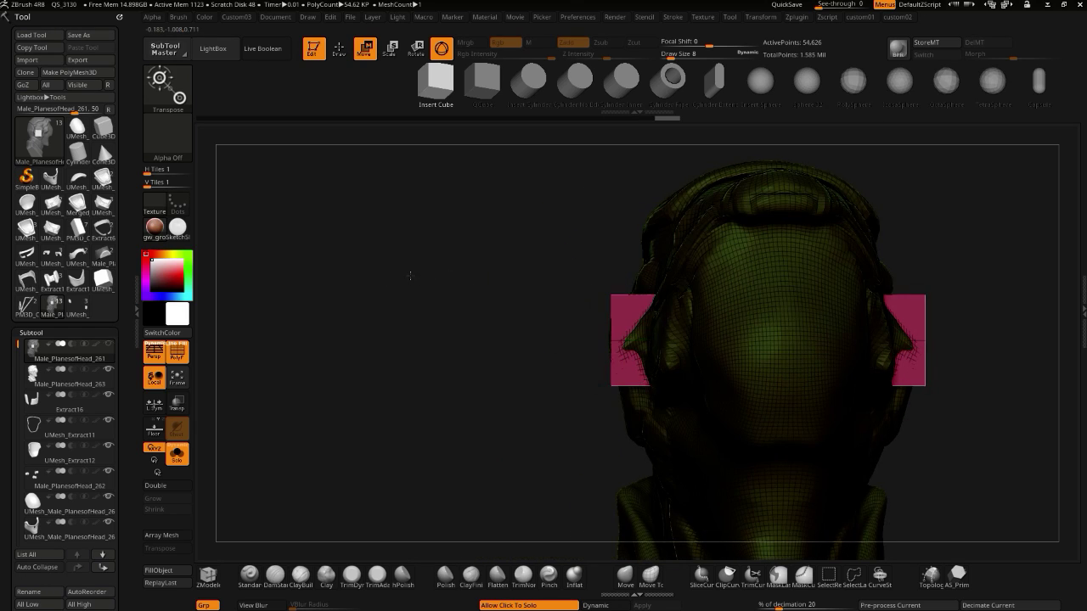
left_click(410, 275)
left_click_drag(448, 286, 470, 290)
left_click(448, 302)
left_click_drag(441, 264, 412, 246)
- Isolate the mirrored cubes from the head mesh, split them into their own subtool and show that subtool alone
left_click(340, 53)
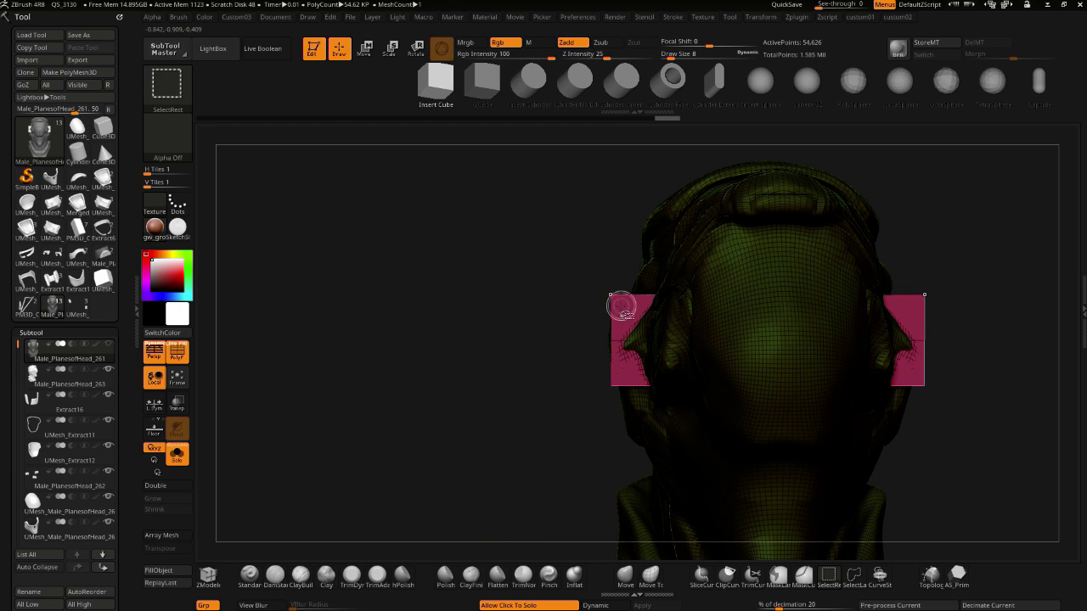
left_click(619, 308, "ctrl+shift")
left_click_drag(506, 311, 495, 374)
key("1")
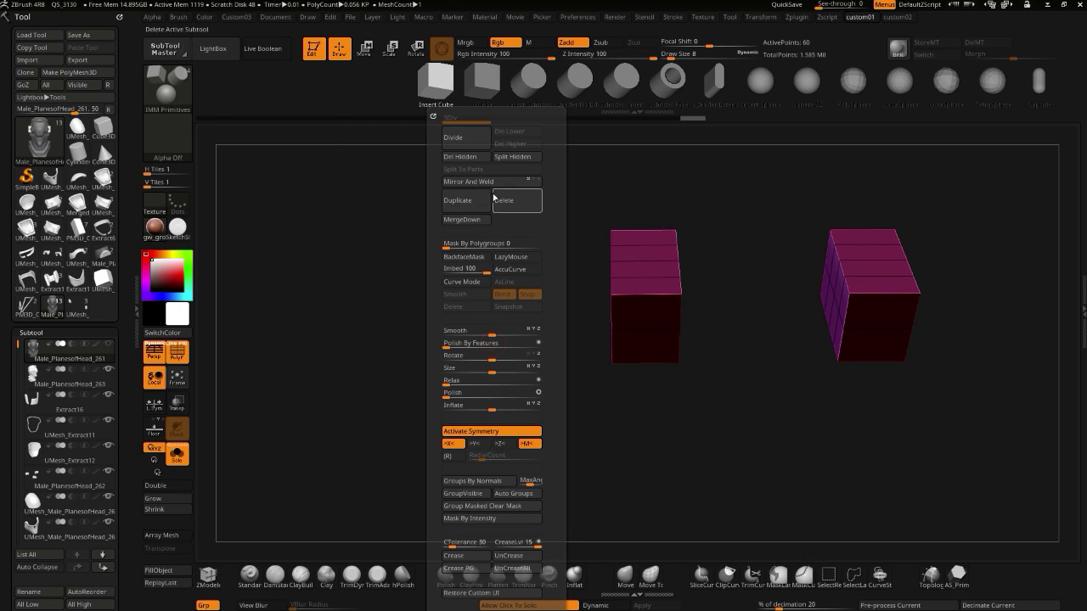
left_click(500, 158)
left_click_drag(381, 192, 408, 289)
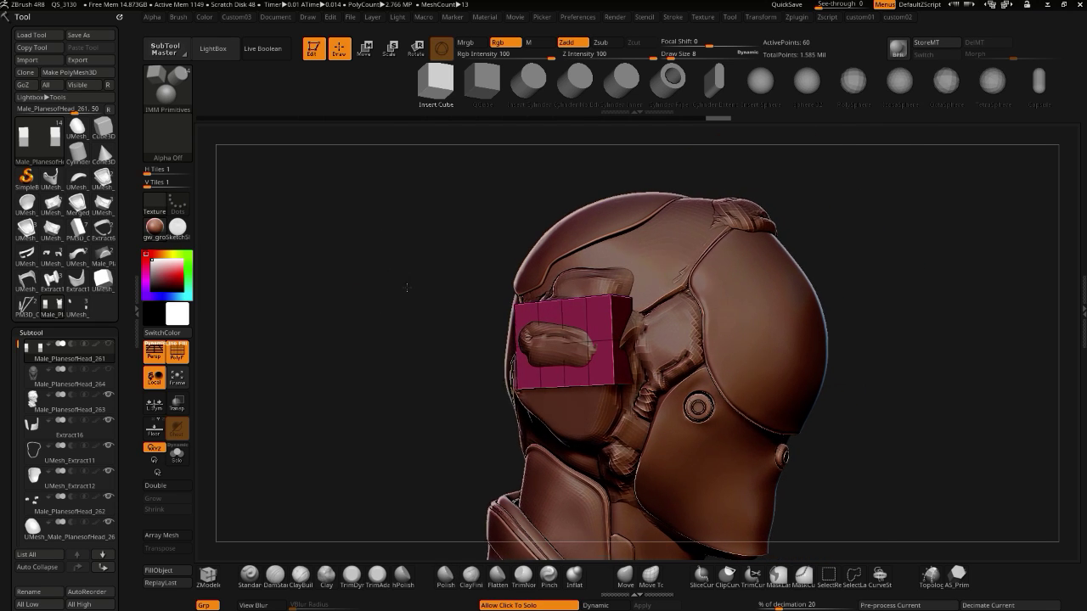
mouse_move(74, 376)
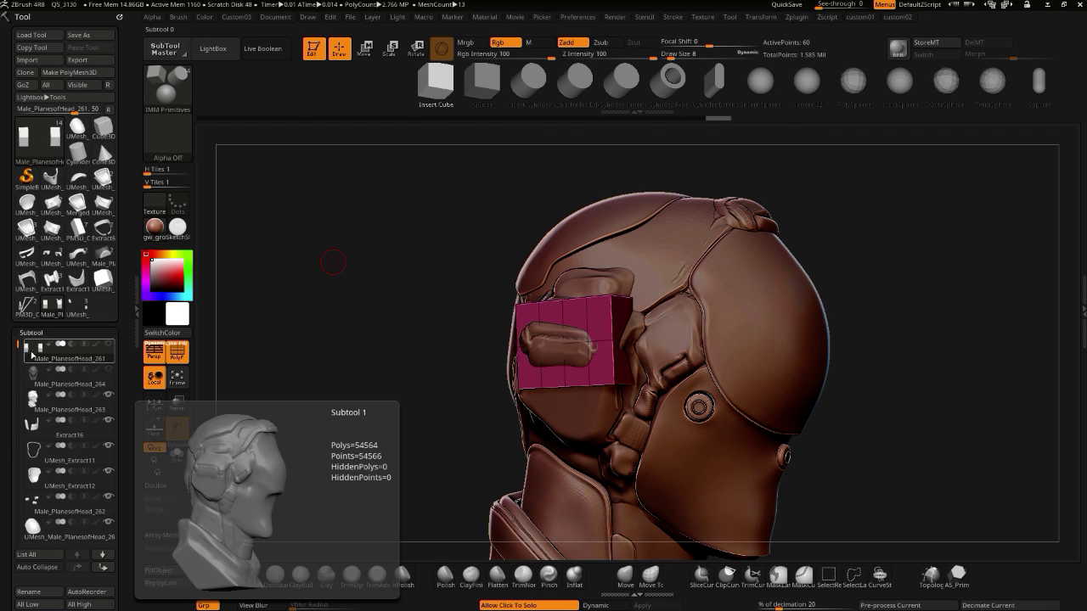
left_click_drag(412, 383, 463, 409)
key("shift+alt+s")
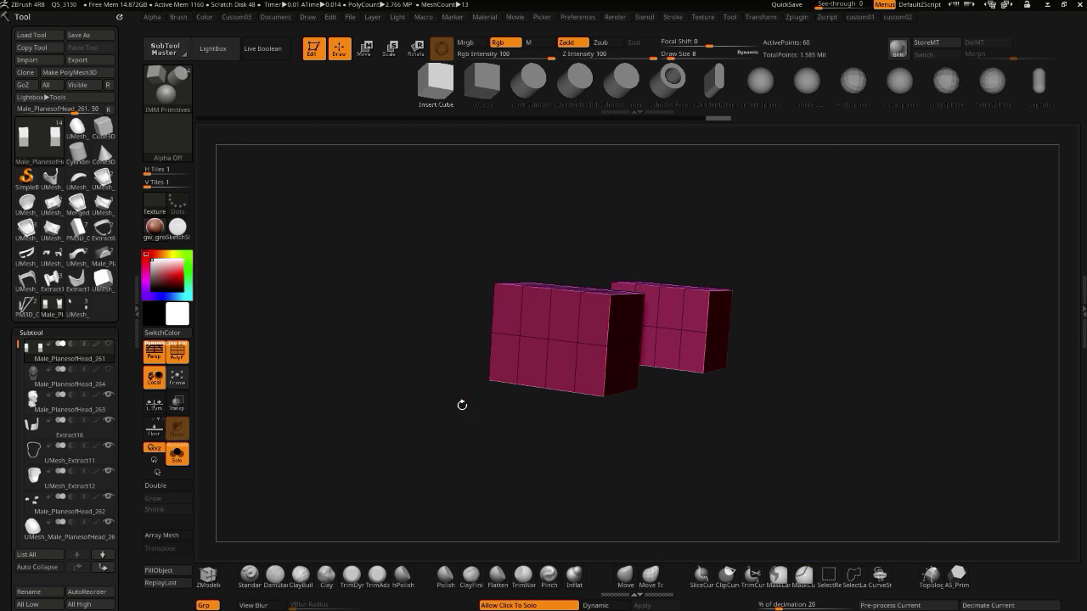
- With ZModeler QMesh, push the two central polygons of the cube's underside up one division to cut a notch
left_click(209, 573)
mouse_move(327, 427)
left_mouse_down()
mouse_move(419, 339)
mouse_move(380, 375)
left_mouse_up()
left_click_drag(497, 335, 531, 348, "alt")
left_click_drag(422, 376, 414, 306)
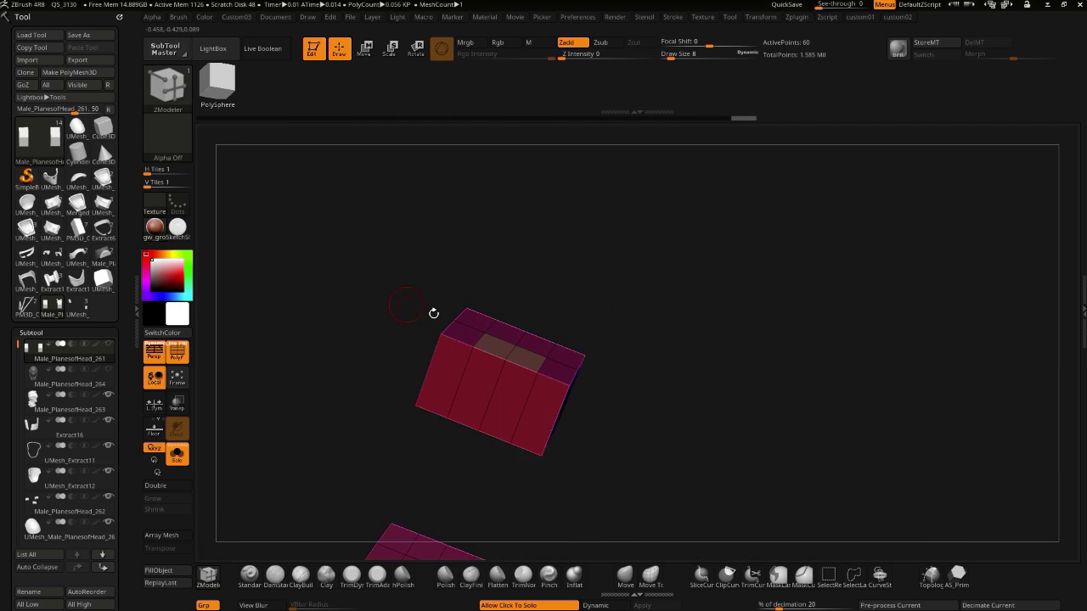
left_click_drag(490, 344, 459, 430)
left_click_drag(369, 335, 314, 439)
left_click_drag(378, 408, 350, 410)
left_click(300, 409)
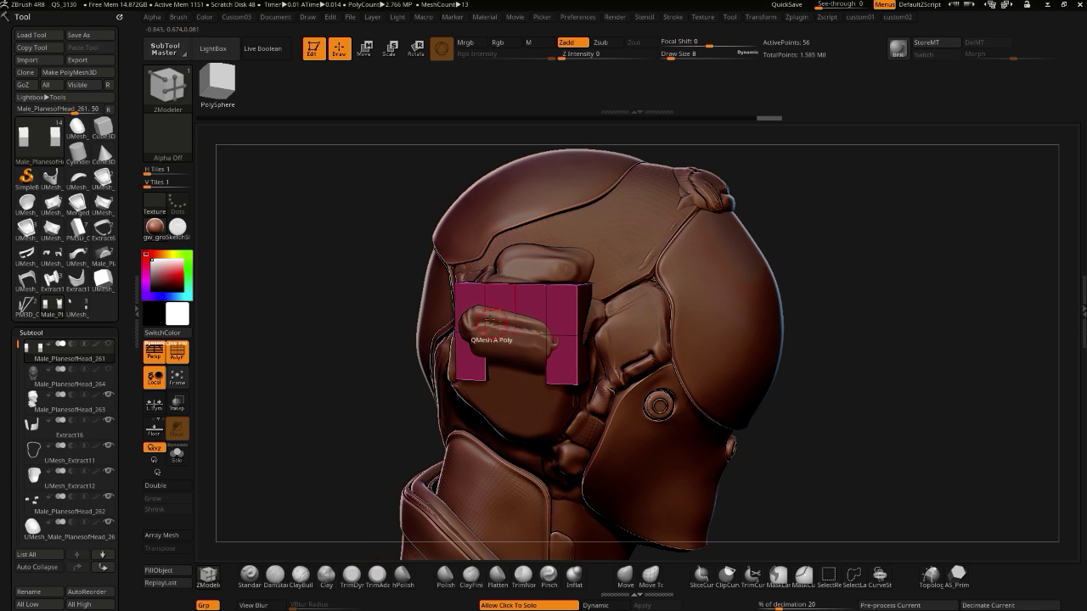
- Turn on Transparency with Ghost off and view the helmet from the front with perspective off
left_click_drag(376, 339, 313, 357)
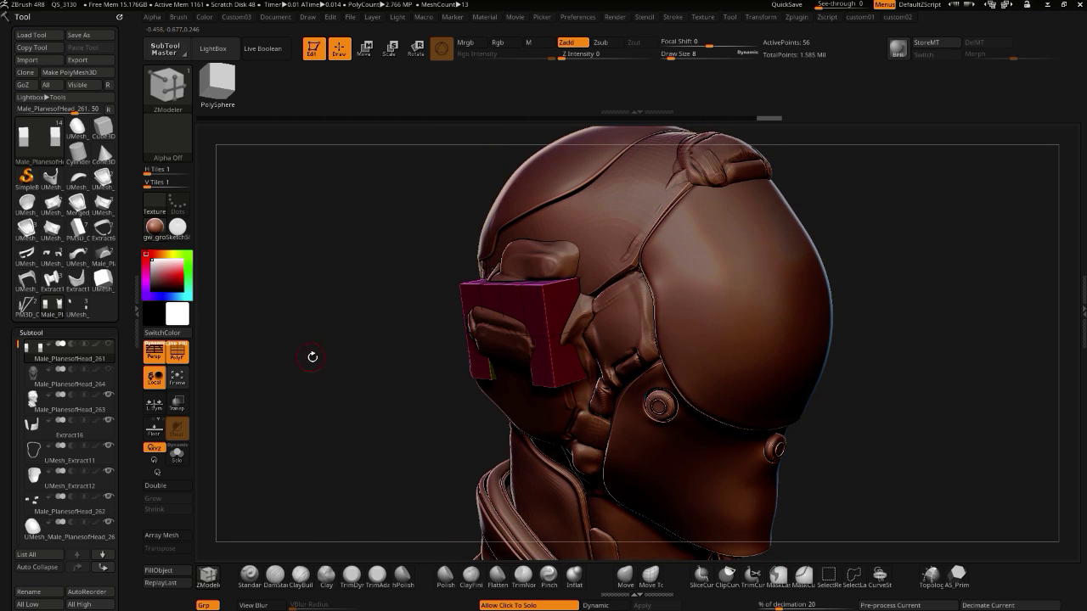
left_click(178, 406)
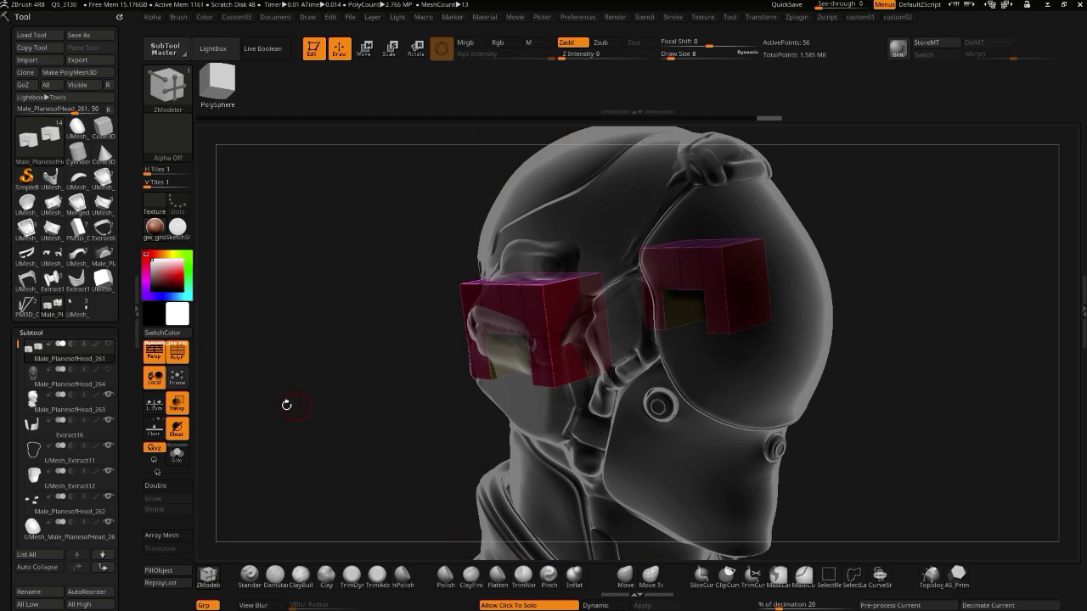
left_click(178, 431)
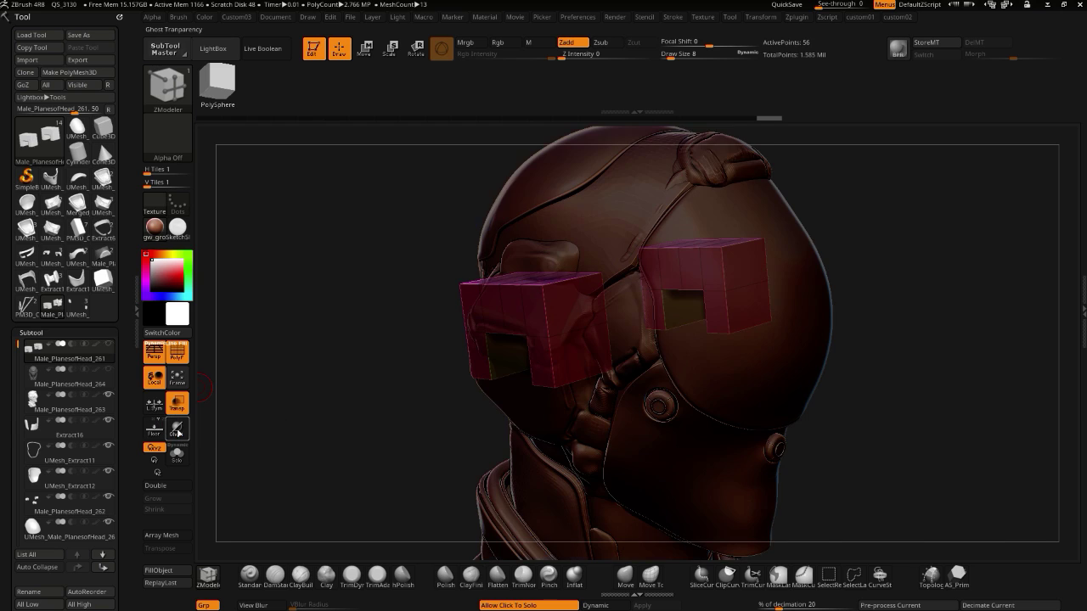
left_click_drag(300, 418, 324, 331)
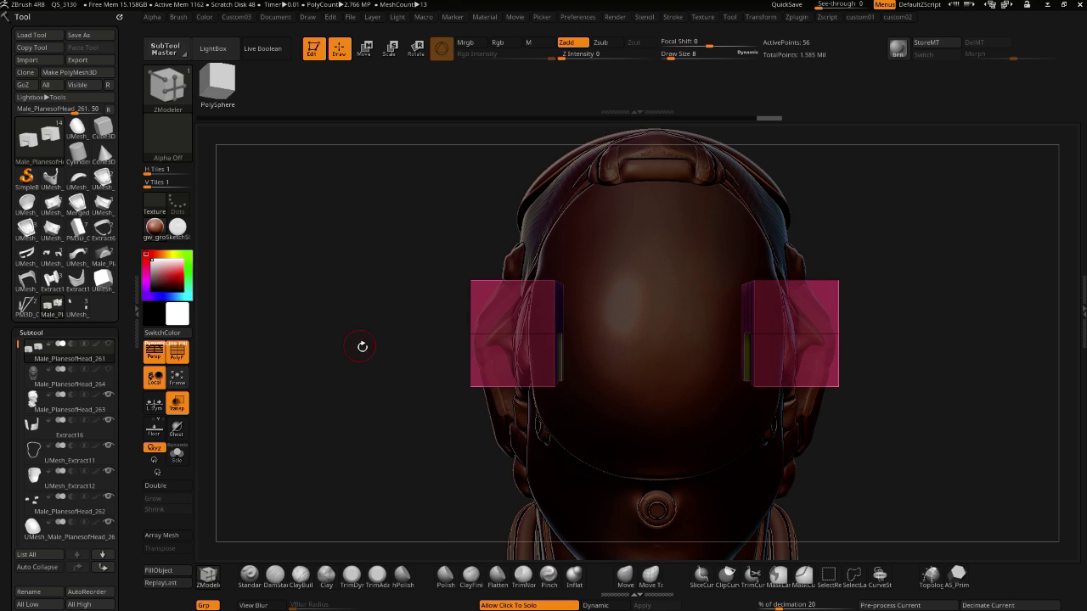
mouse_move(339, 276)
left_mouse_down()
mouse_move(379, 274)
mouse_move(370, 302)
mouse_move(388, 275)
left_mouse_up()
- Try moving the block's upper outer corner points with the Infinite Depth and Infinite XYZ targets, then undo the move
key("ctrl")
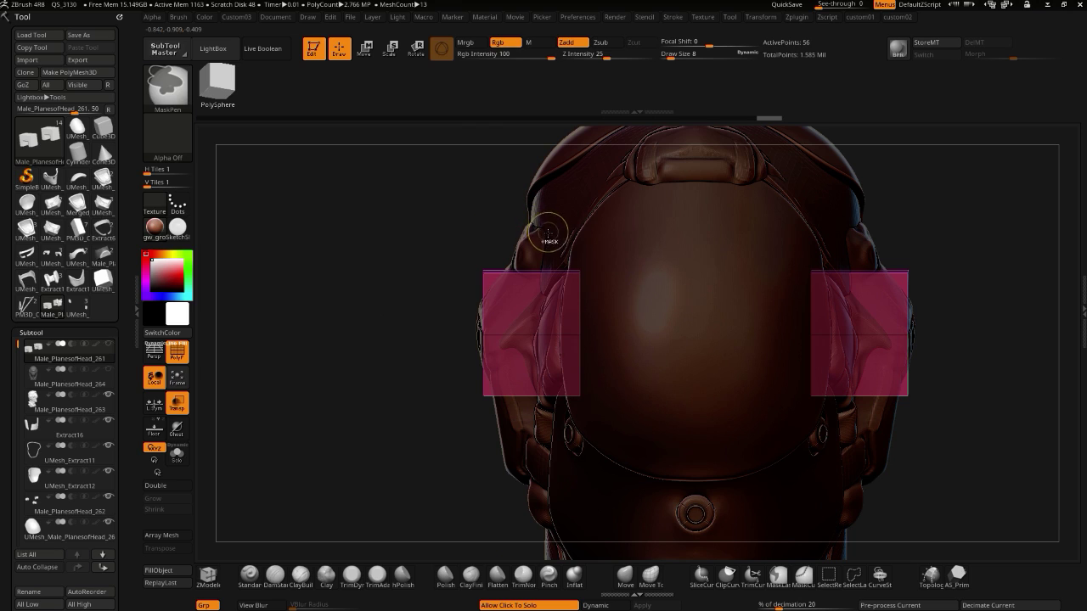
left_click(204, 576)
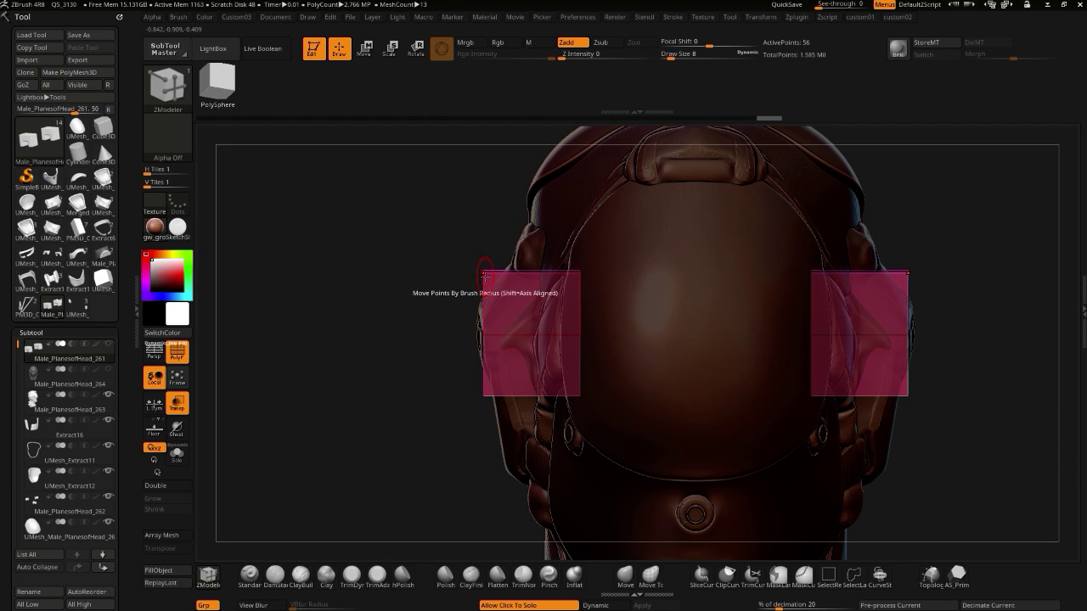
key("space")
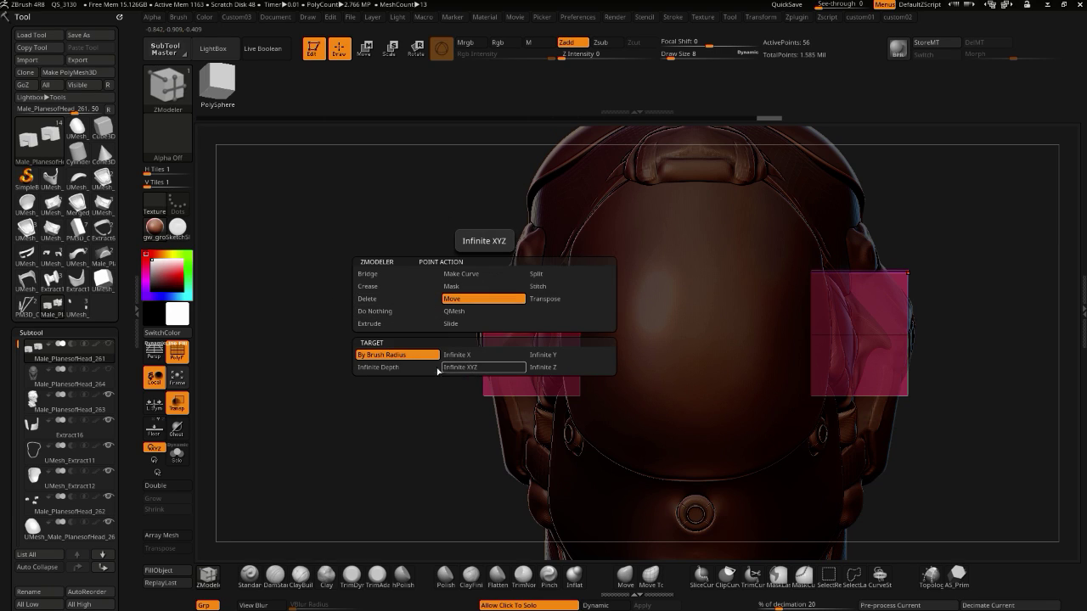
left_click(378, 368)
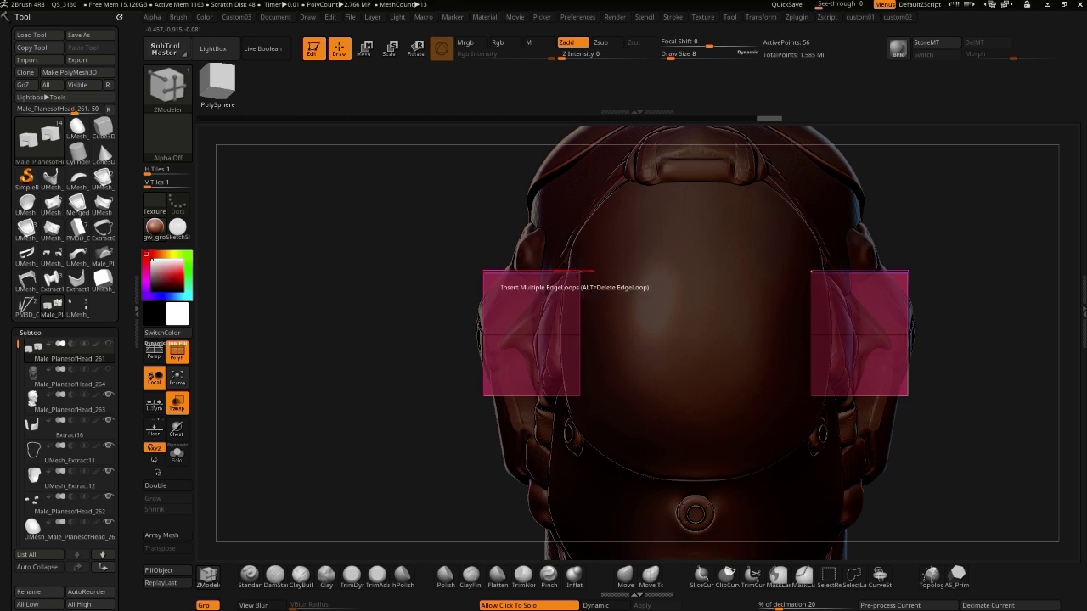
left_click_drag(396, 284, 220, 223)
right_click(584, 276)
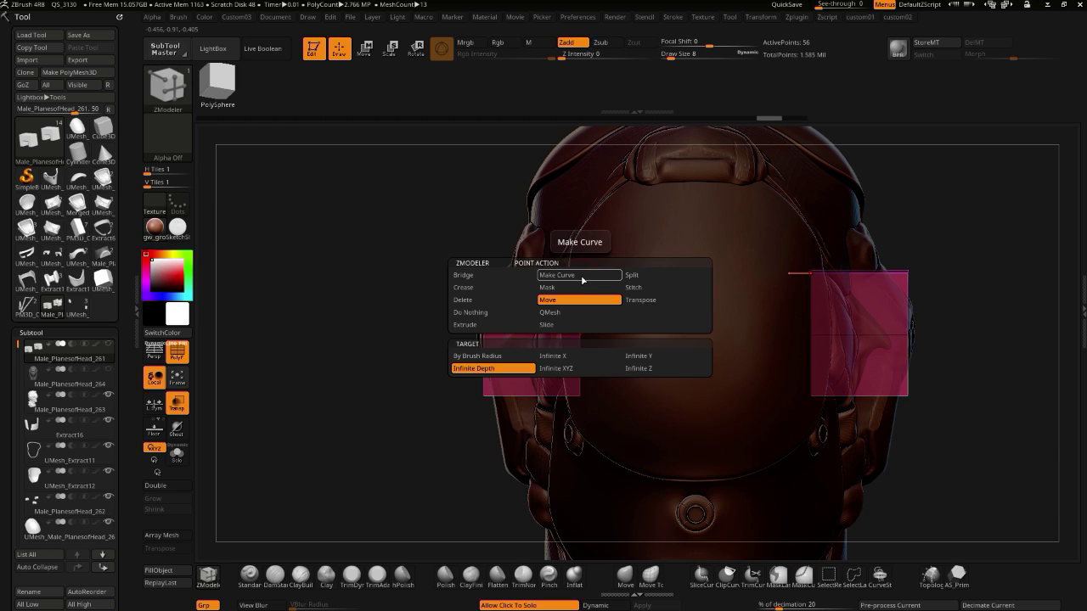
left_click(551, 367)
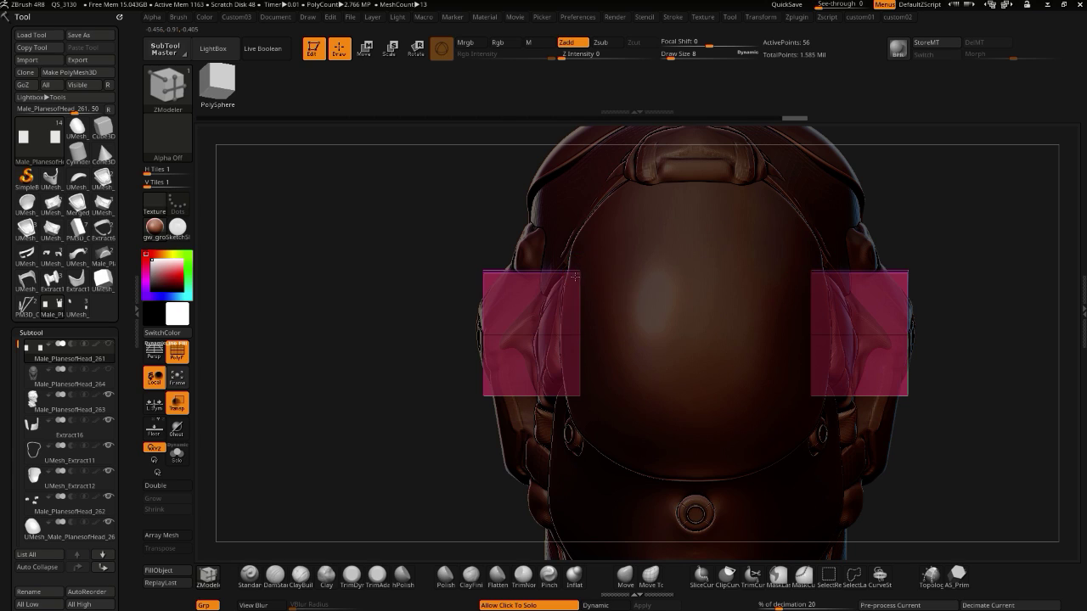
left_click_drag(480, 272, 473, 266)
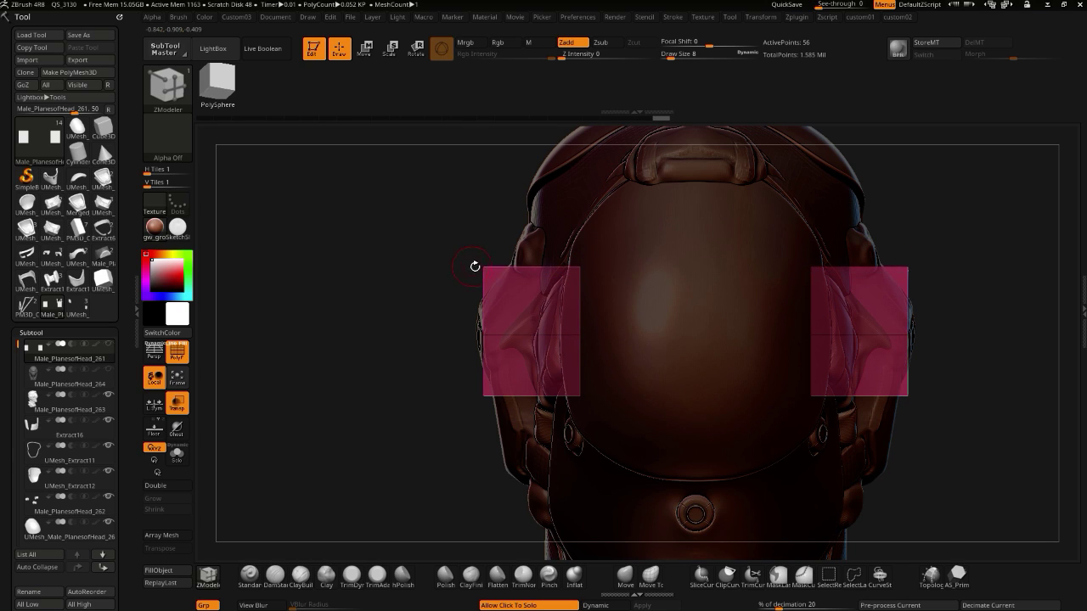
key("ctrl+z")
- Set the ZModeler point action to Move with the Infinite Z target and lower the block's upper outer corner points
key("space")
left_click(399, 415)
key("space")
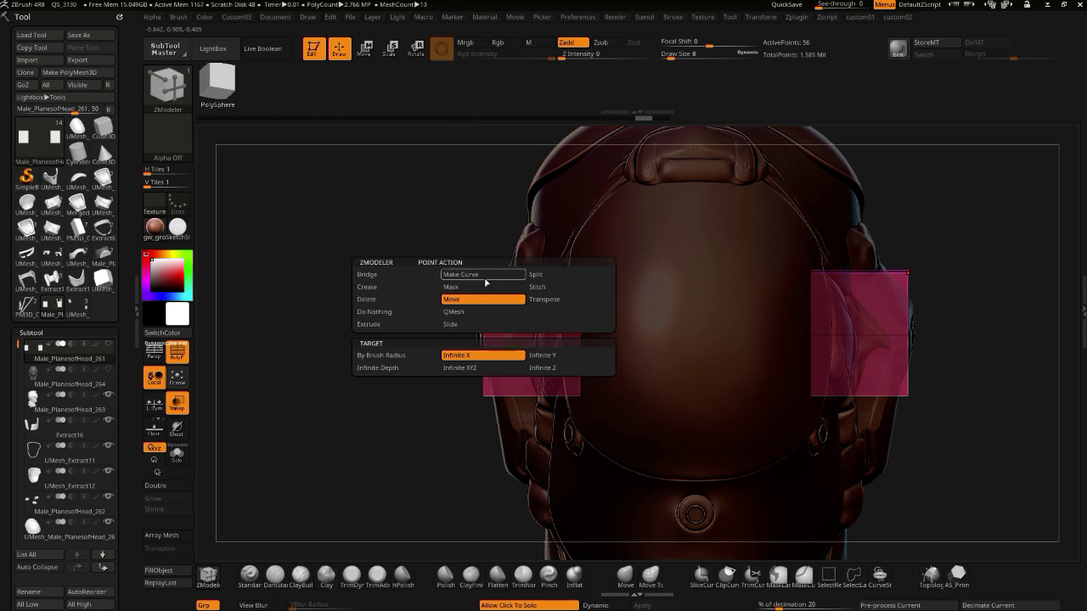
left_click(538, 367)
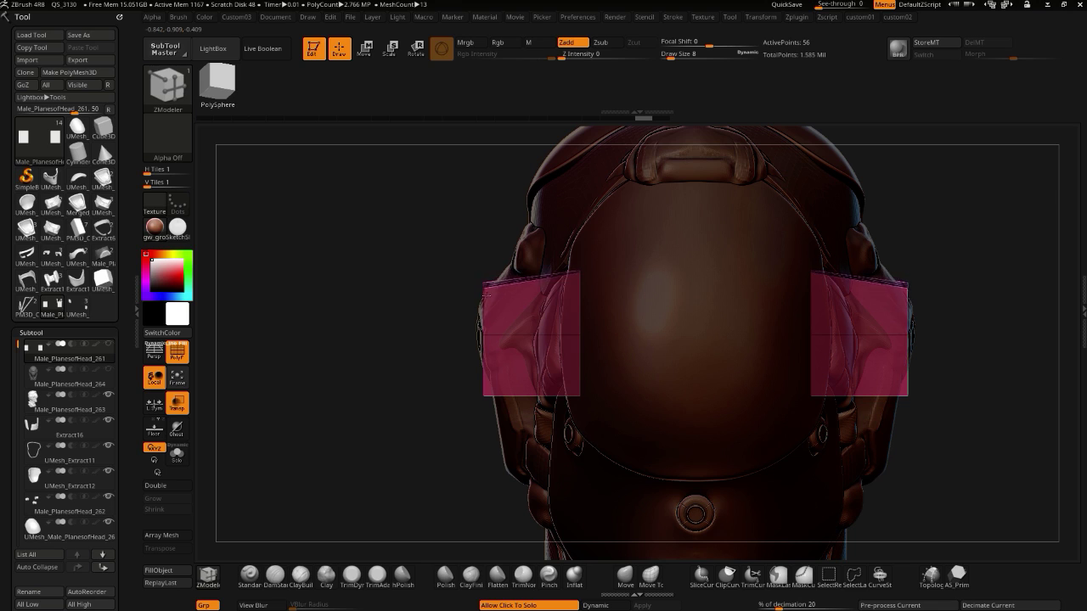
key("space")
key("space")
mouse_move(362, 294)
left_mouse_down()
mouse_move(437, 307)
mouse_move(373, 297)
left_mouse_up()
- Move the block's upper, middle and lower inner points outward to follow the side of the helmet
left_click_drag(580, 271, 565, 267)
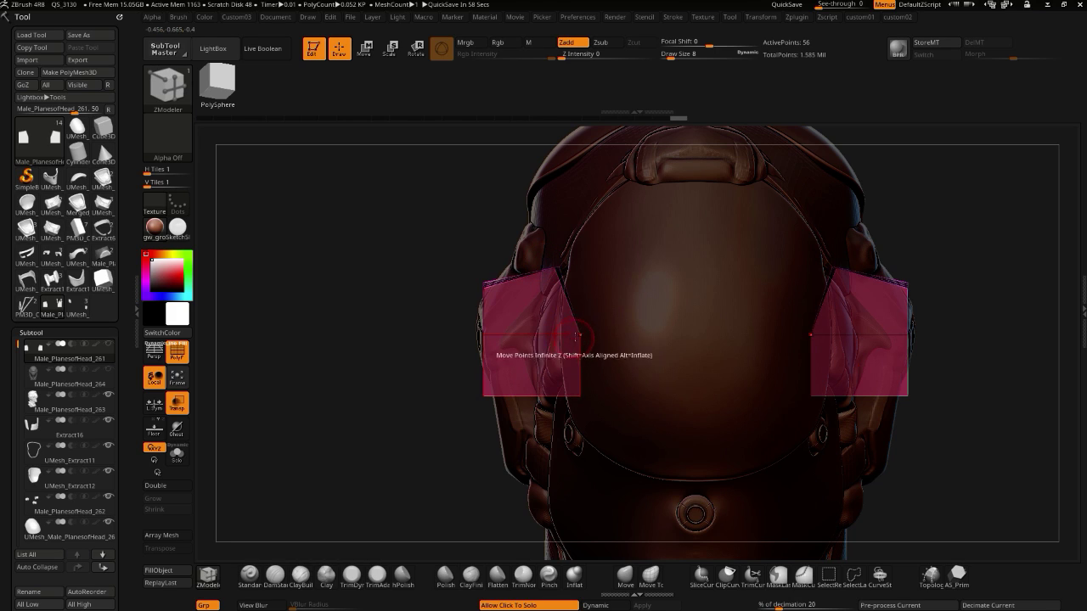
left_click_drag(578, 335, 533, 335)
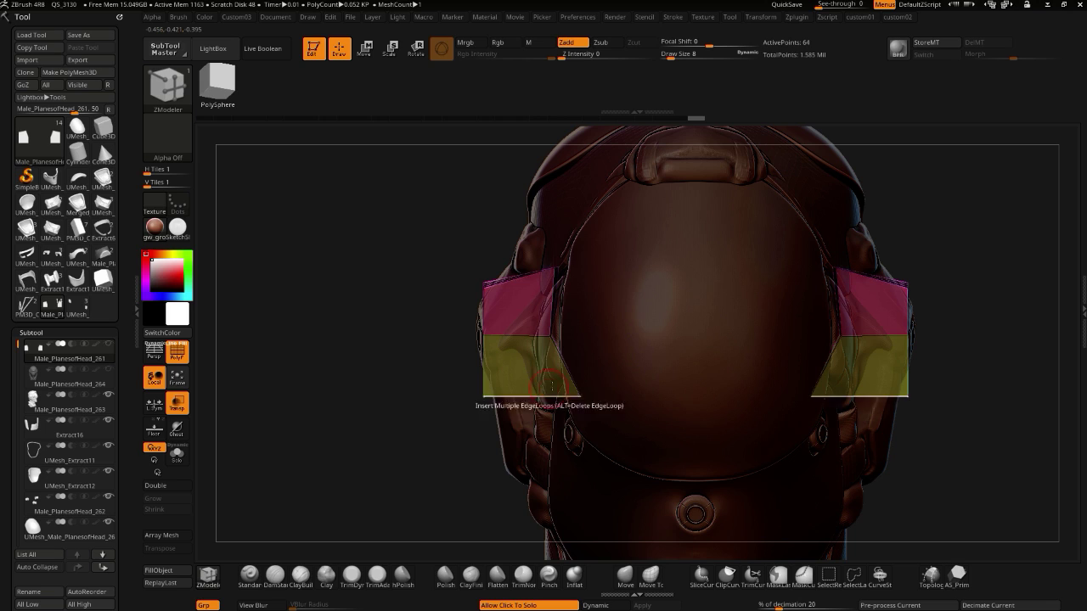
left_click_drag(579, 393, 558, 391)
left_click_drag(557, 336, 565, 342)
- Steepen the block's top slope by moving its upper inner and outer corner points, setting Focal Shift to -100 for the last adjustment
left_click_drag(510, 231, 352, 292)
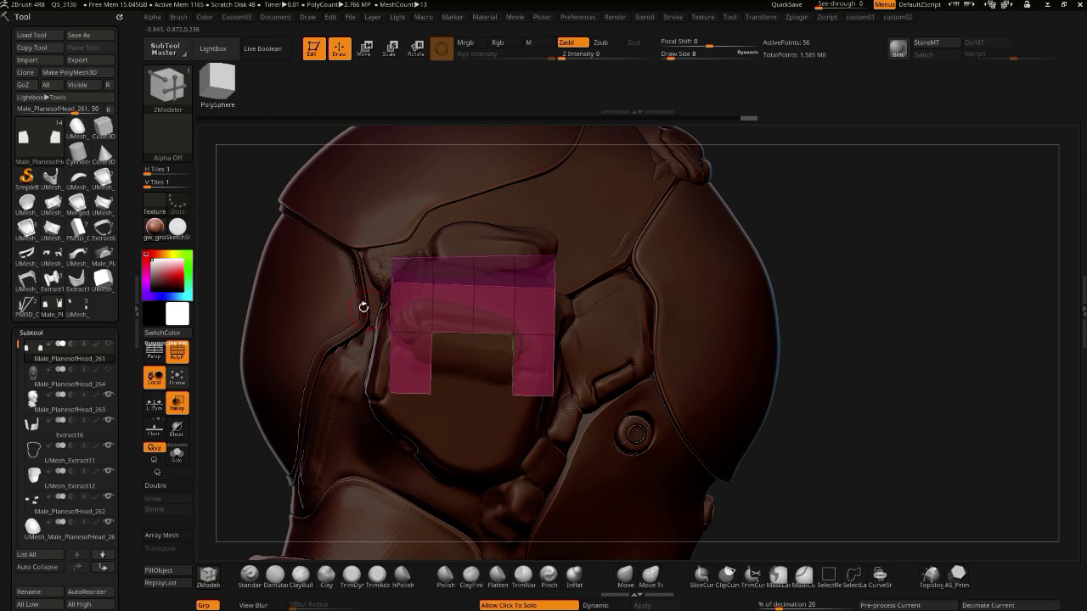
left_click_drag(765, 526, 607, 510)
left_click_drag(482, 284, 481, 276)
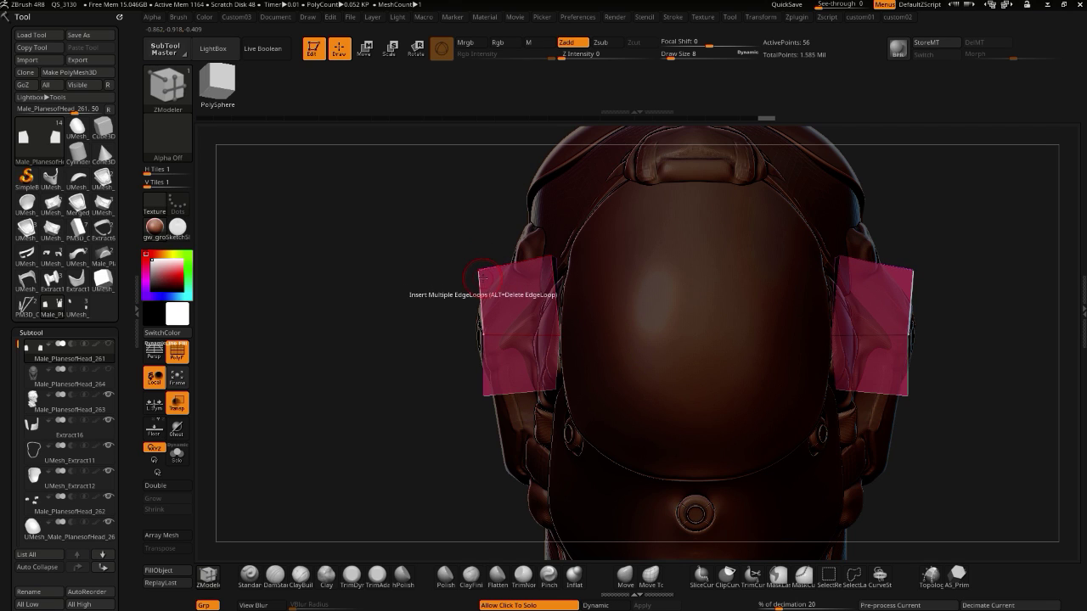
left_click_drag(479, 272, 417, 317)
left_click_drag(552, 255, 558, 260)
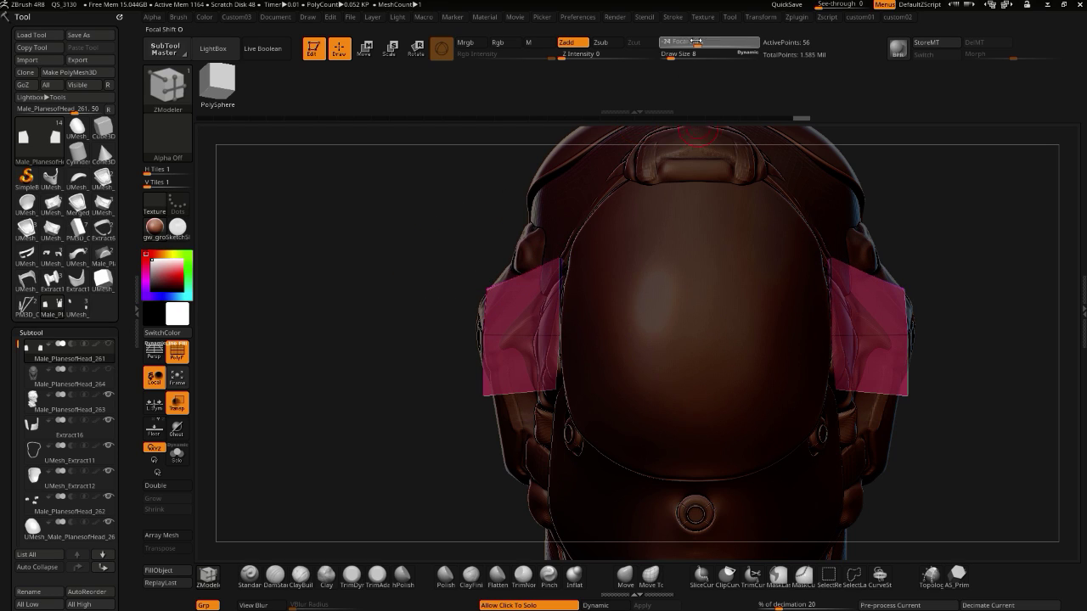
left_click_drag(661, 25, 642, 25)
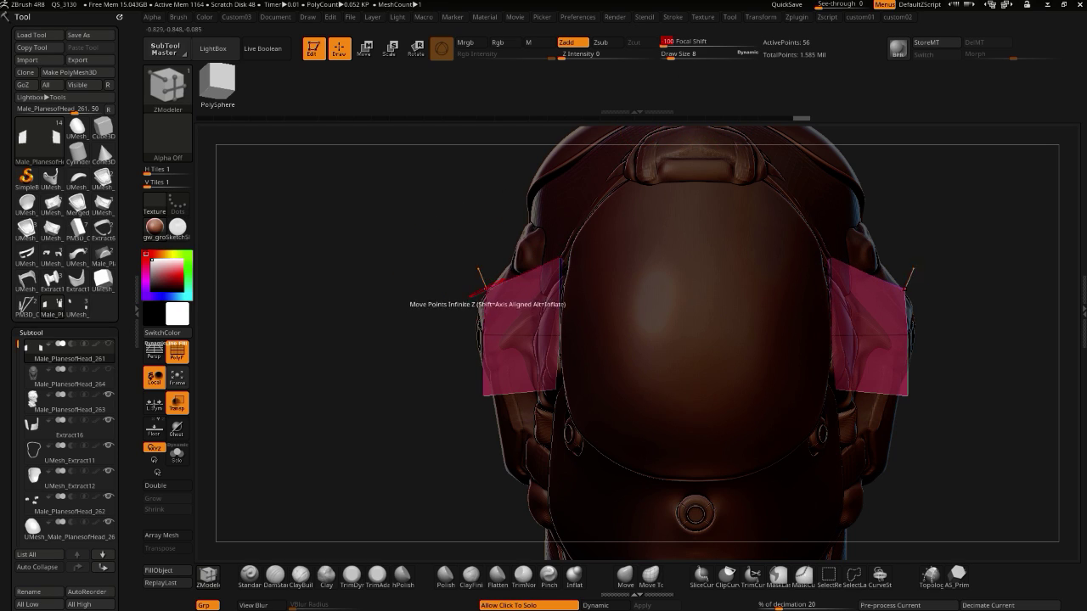
left_click_drag(486, 291, 474, 306)
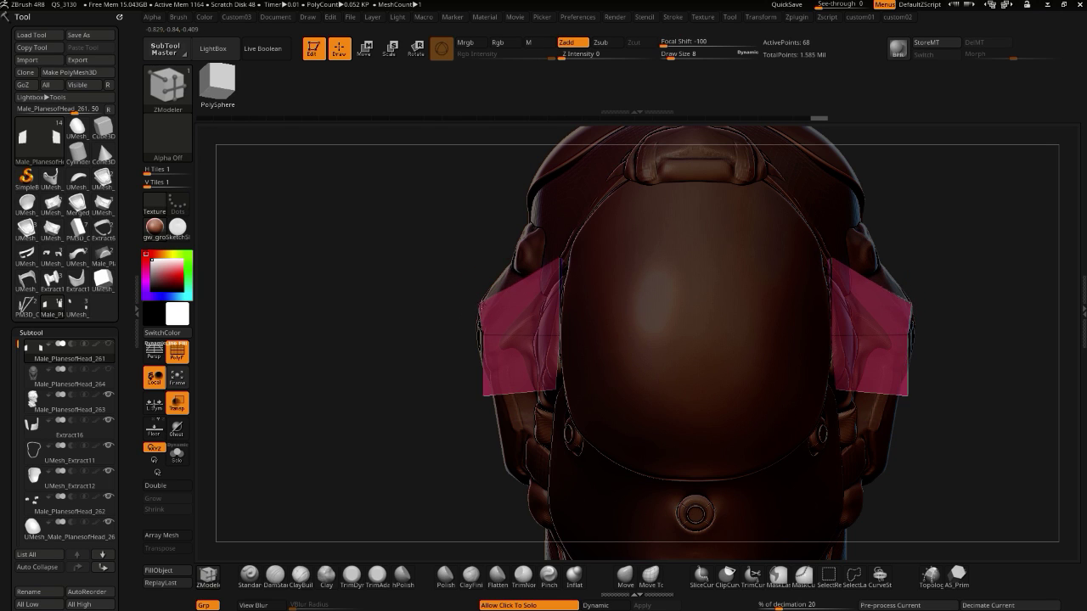
- Apply Mirror And Weld to the notched blocks so their rear half mirrors the front half
left_click_drag(394, 351, 497, 424)
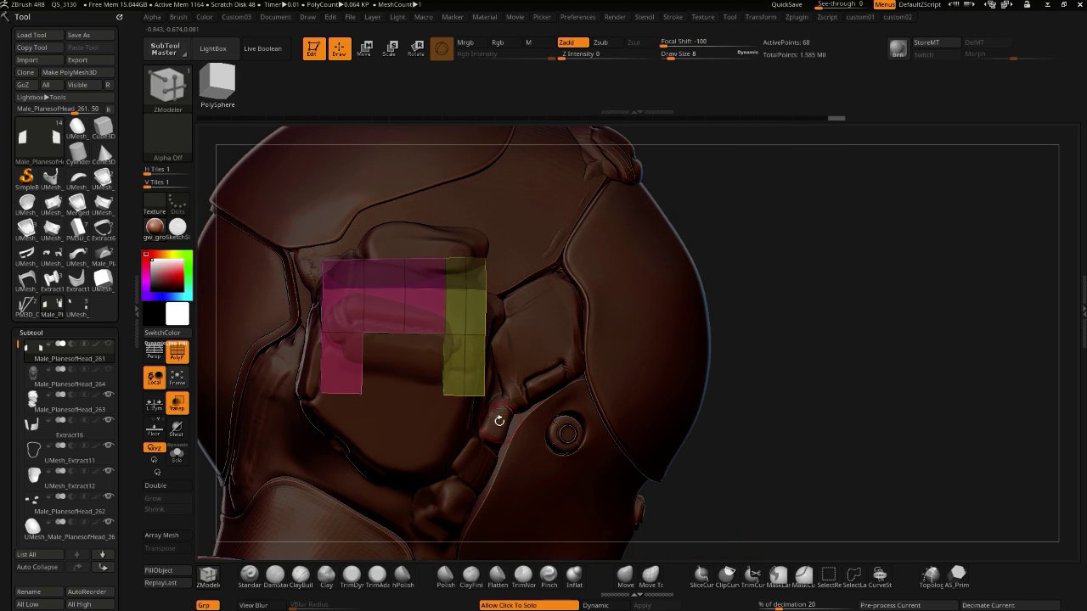
key("1")
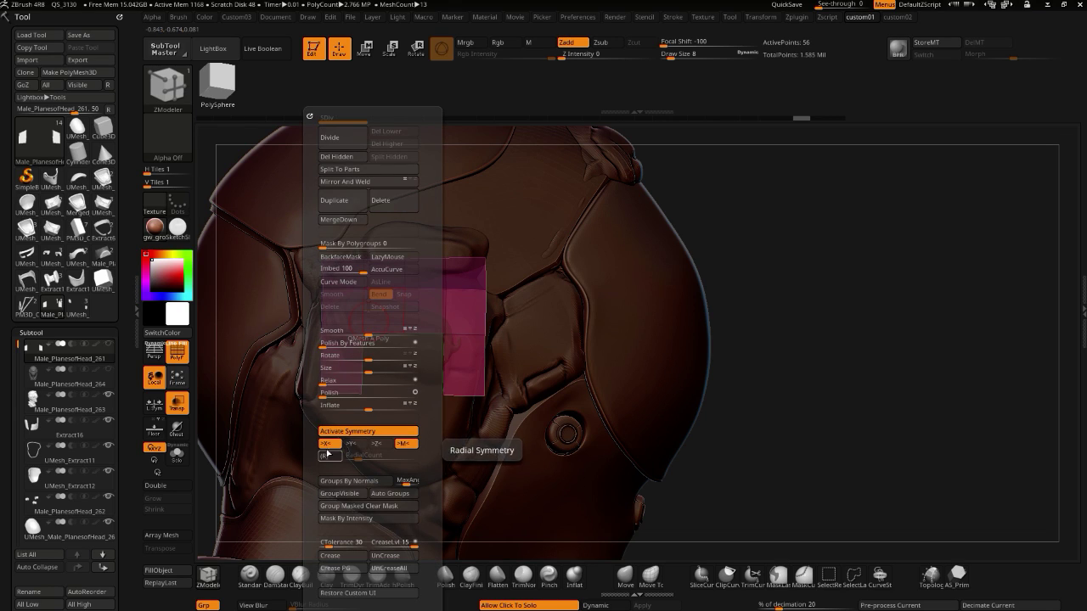
left_click(320, 182)
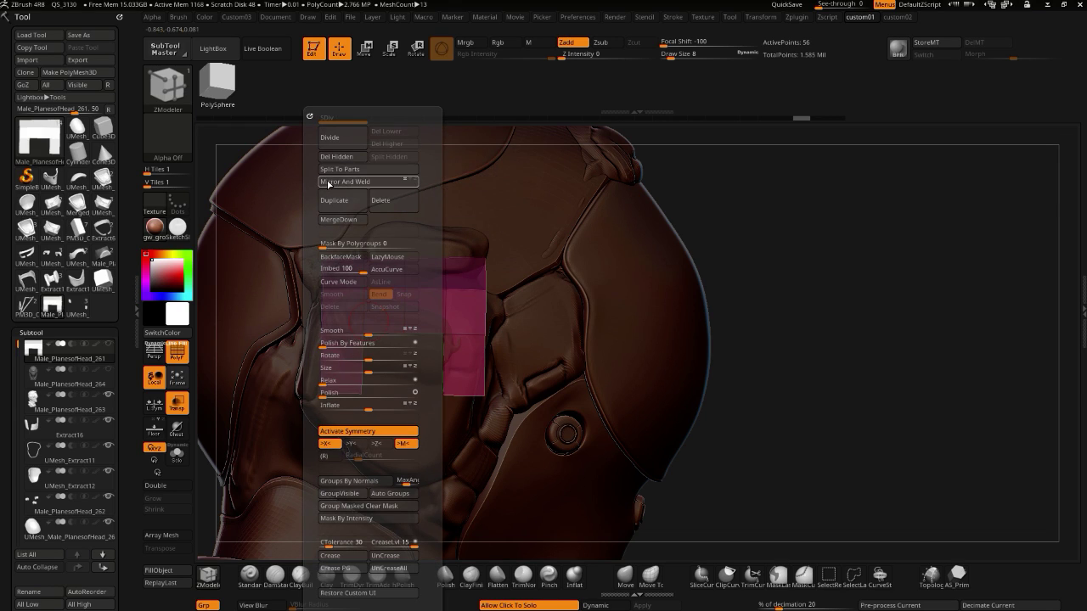
left_click_drag(729, 499, 689, 491)
left_click(731, 496)
left_click(689, 491)
key("1")
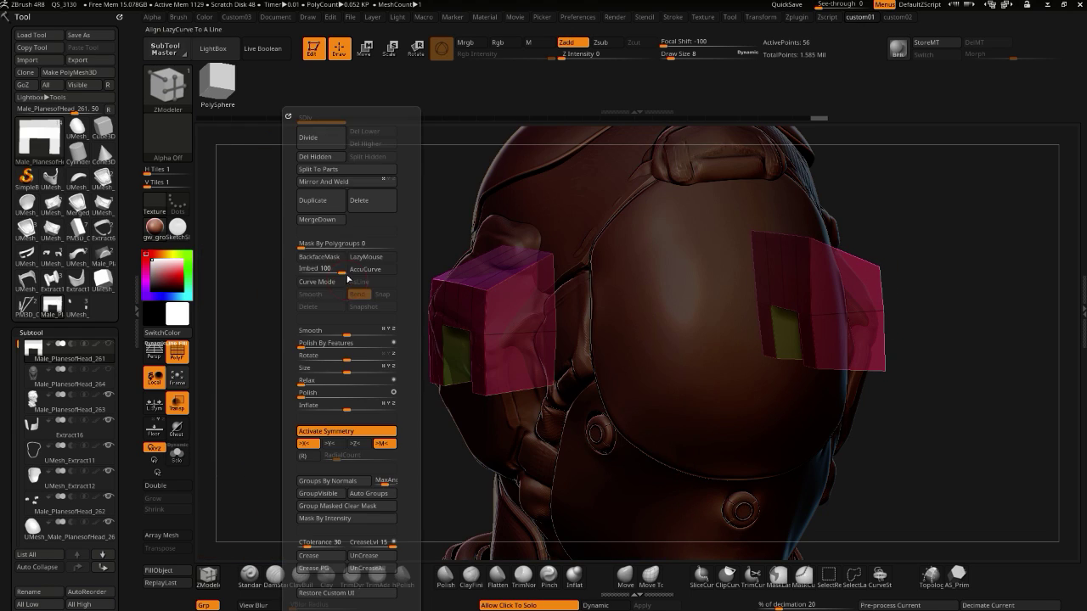
left_click(321, 181)
left_click_drag(381, 436, 577, 473)
left_click_drag(715, 482, 385, 284, "alt")
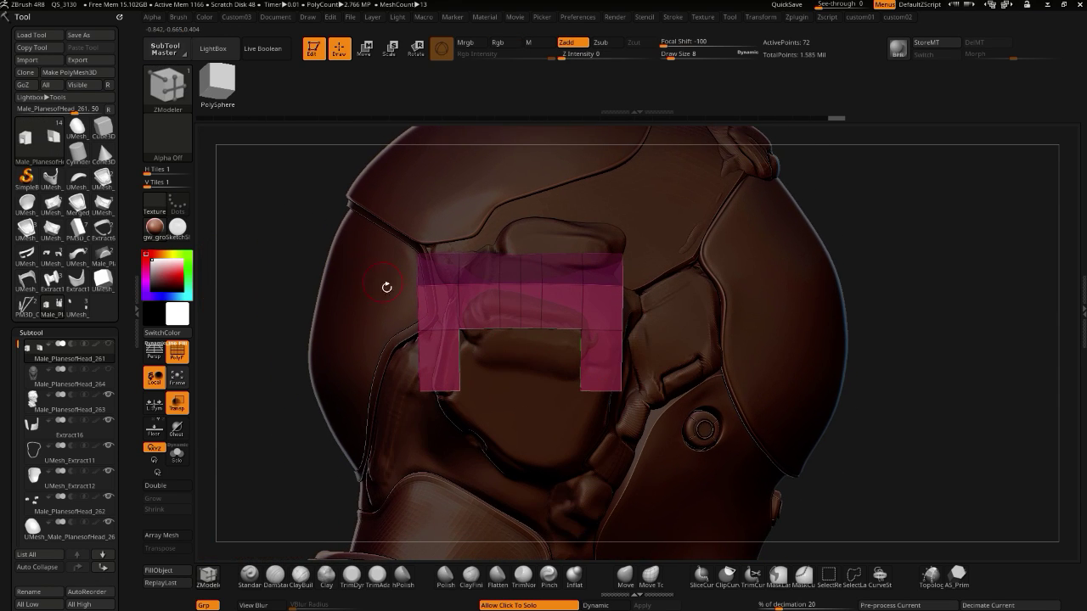
- Set the ZModeler edge action to Delete with the EdgeLoop Complete target and delete two surplus vertical edge loops from the block's crossbar
left_click_drag(295, 284, 378, 303)
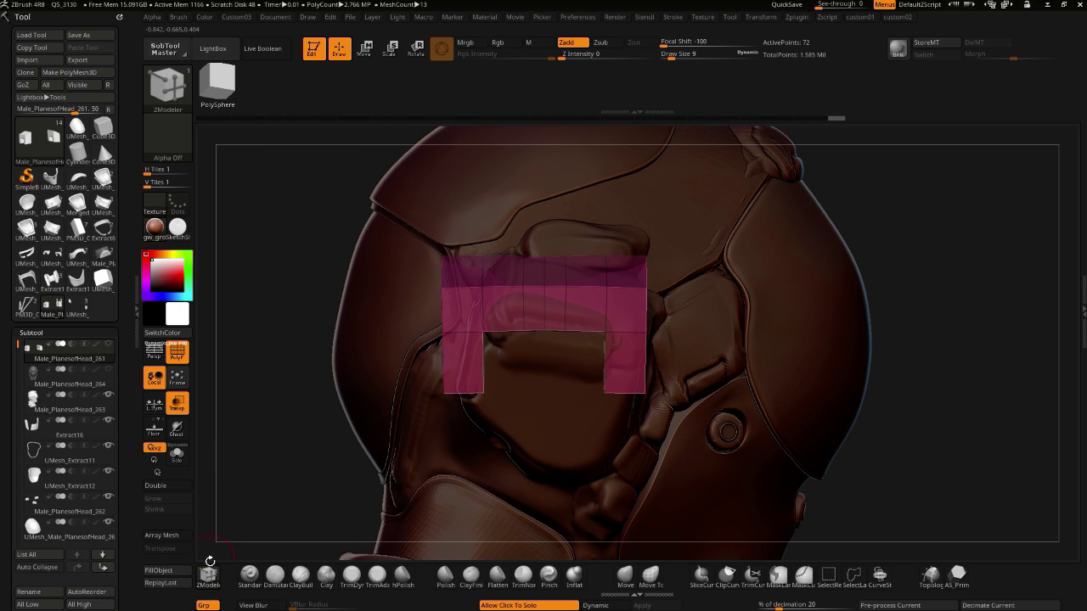
left_click_drag(323, 330, 230, 516)
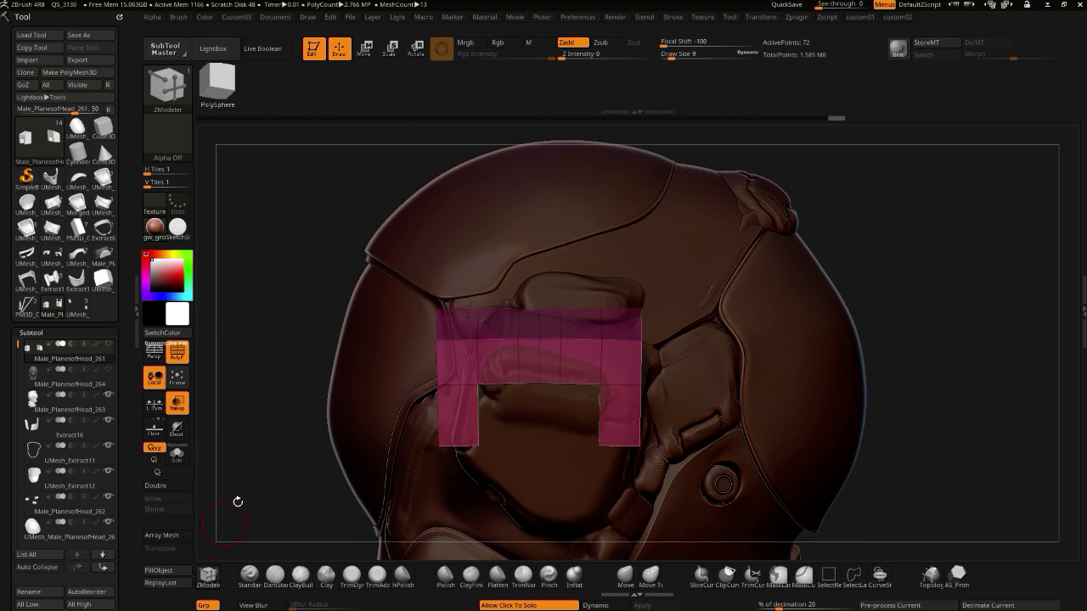
key("space")
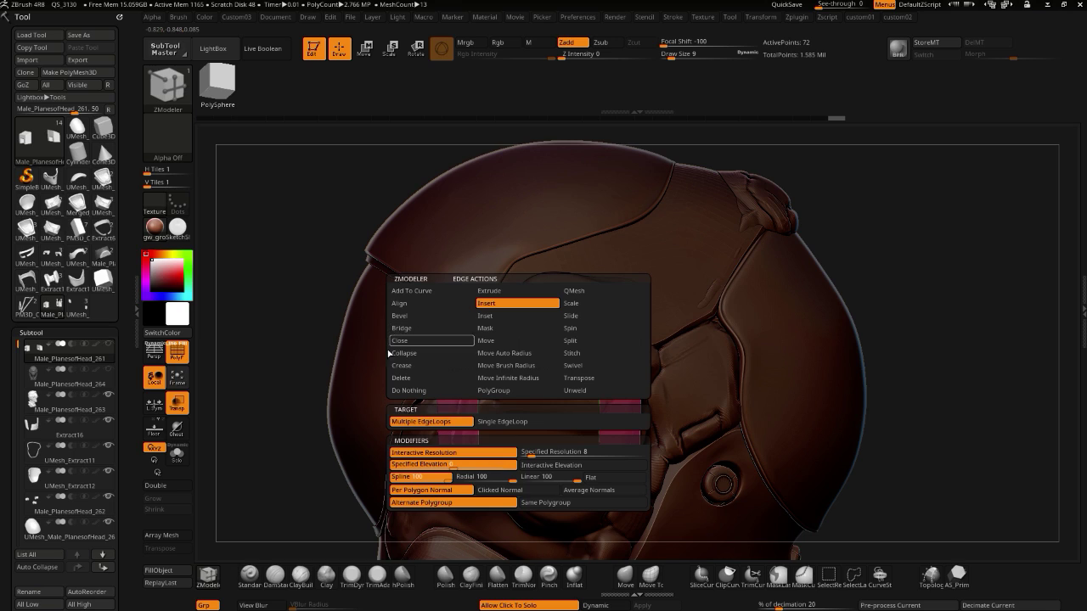
left_click(398, 378)
left_click(507, 421)
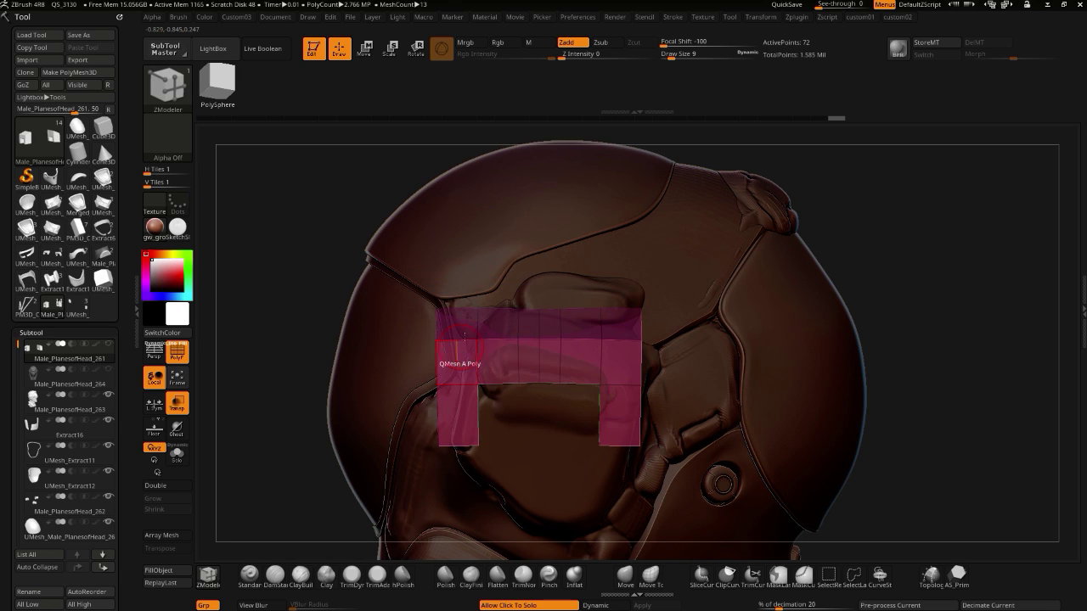
left_click(517, 359)
left_click(559, 360)
- Mask half of the block, move the other half inward to shorten it, then remask and nudge the middle edge back toward the centre
key("ctrl")
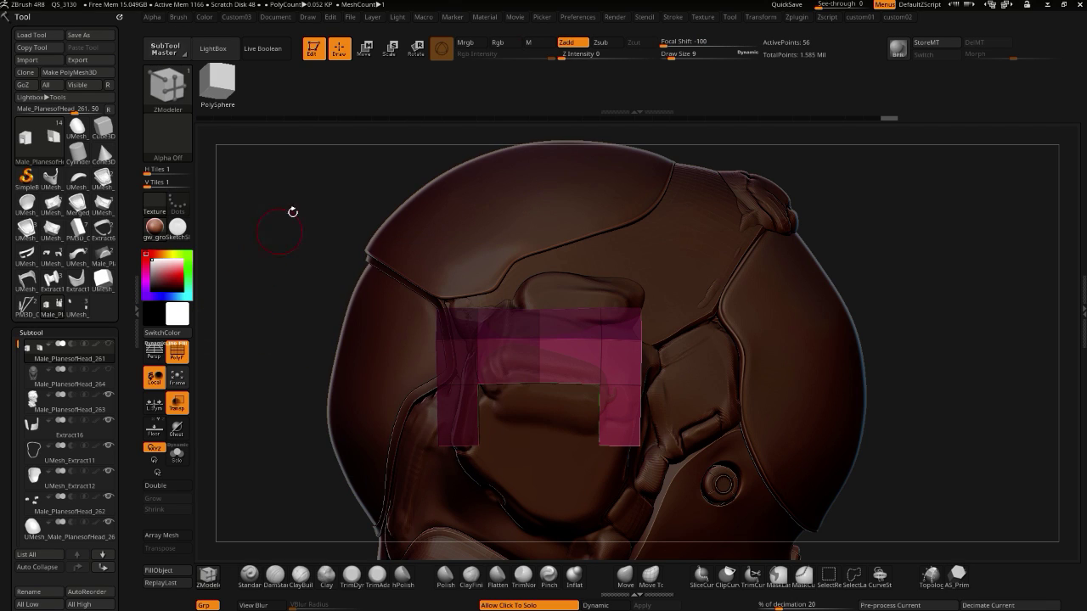
left_click(364, 51)
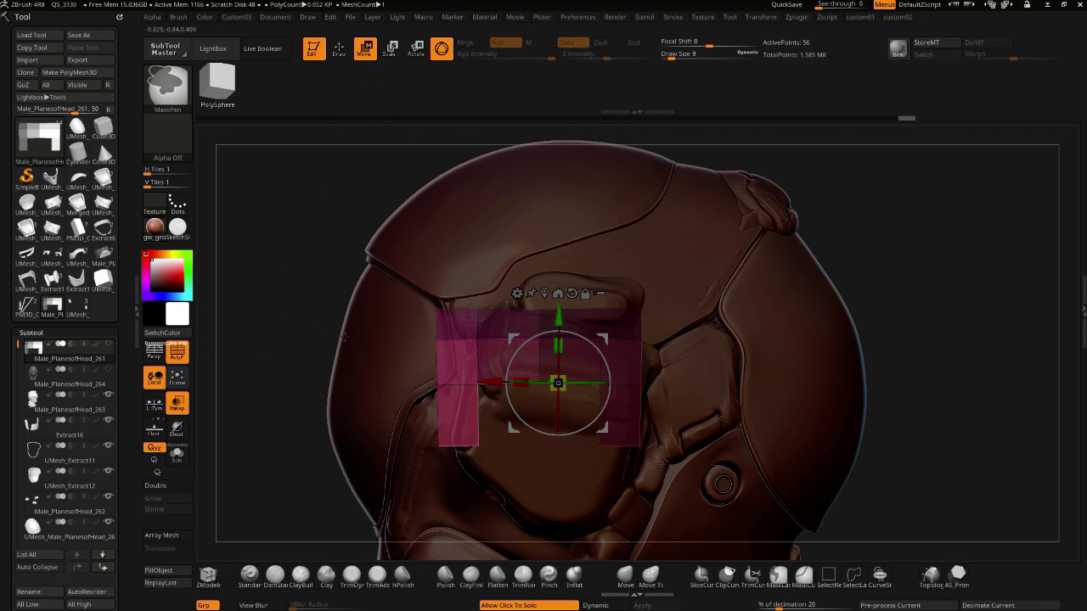
left_click_drag(490, 382, 526, 382)
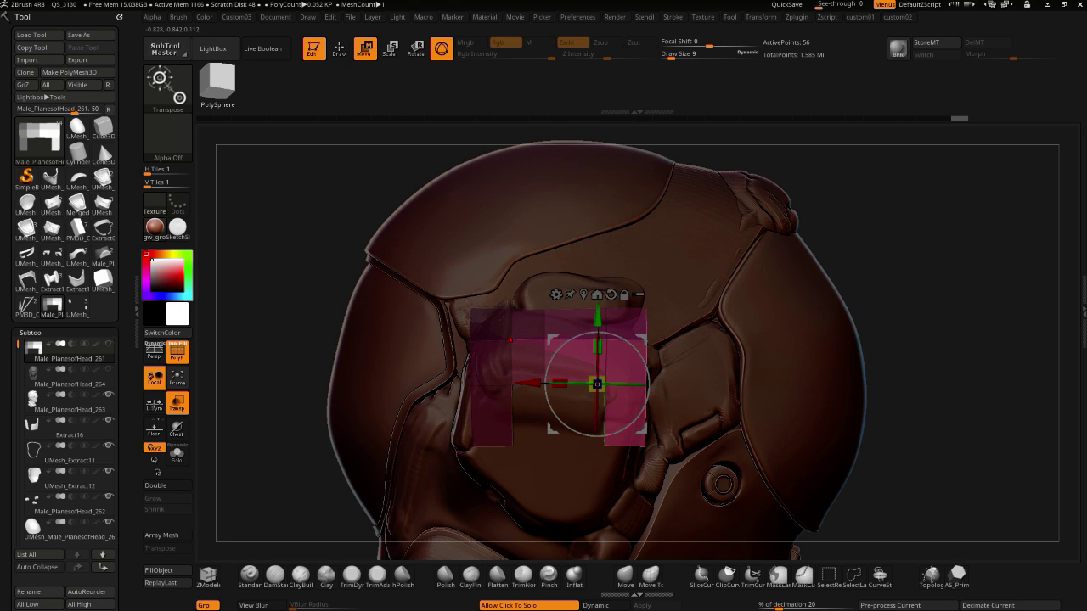
key("ctrl")
left_click_drag(524, 267, 563, 430, "ctrl")
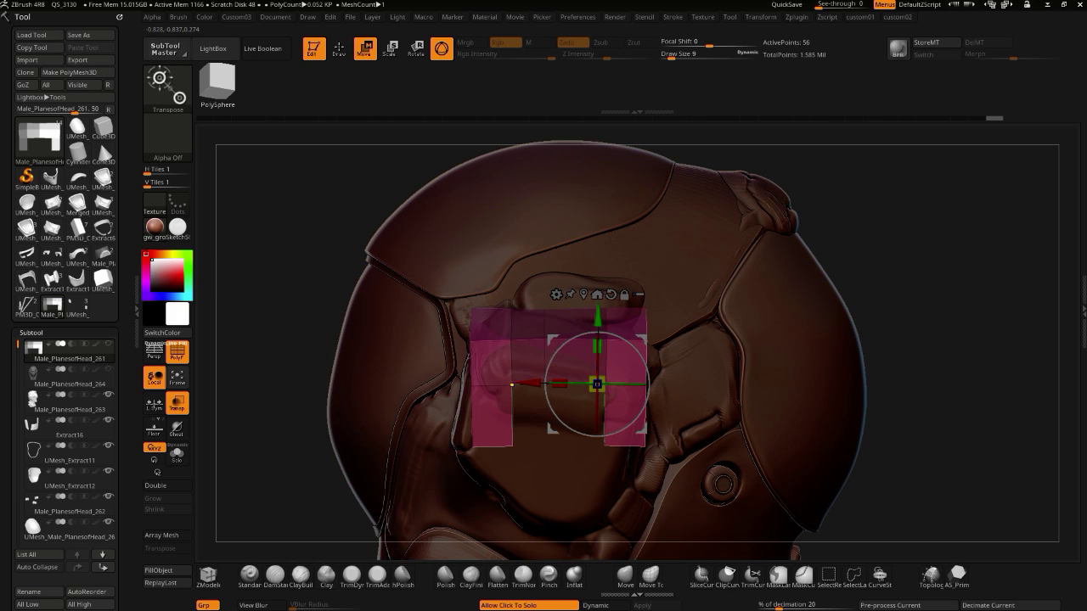
left_click(359, 304, "ctrl")
left_click_drag(527, 383, 539, 383)
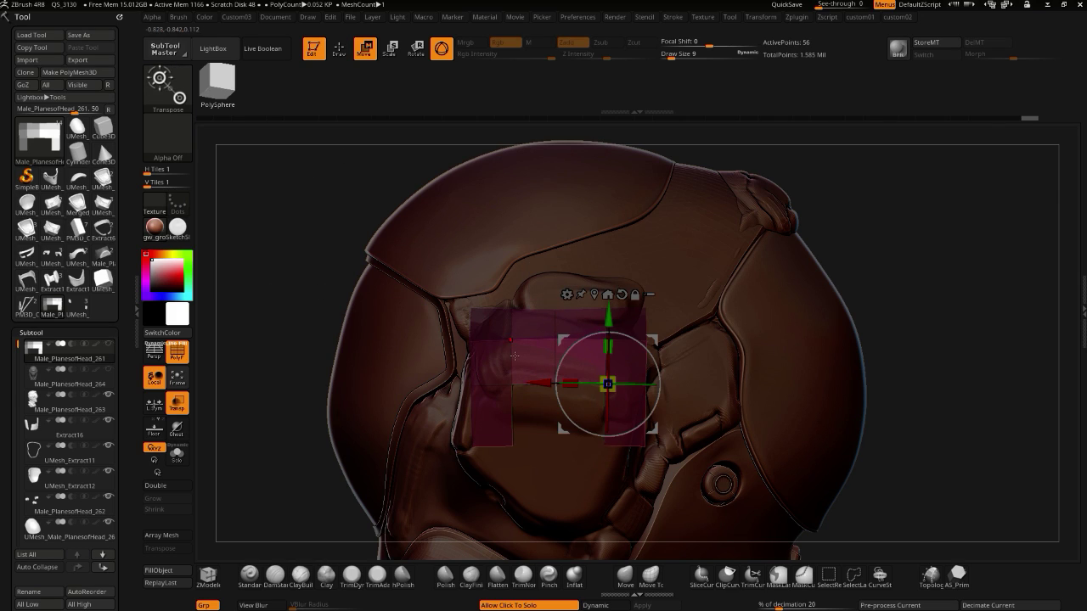
- Clear the mask, turn on Local Symmetry for the notched blocks and return to Draw mode
left_click_drag(294, 245, 302, 253, "ctrl")
key("1")
left_click(309, 182)
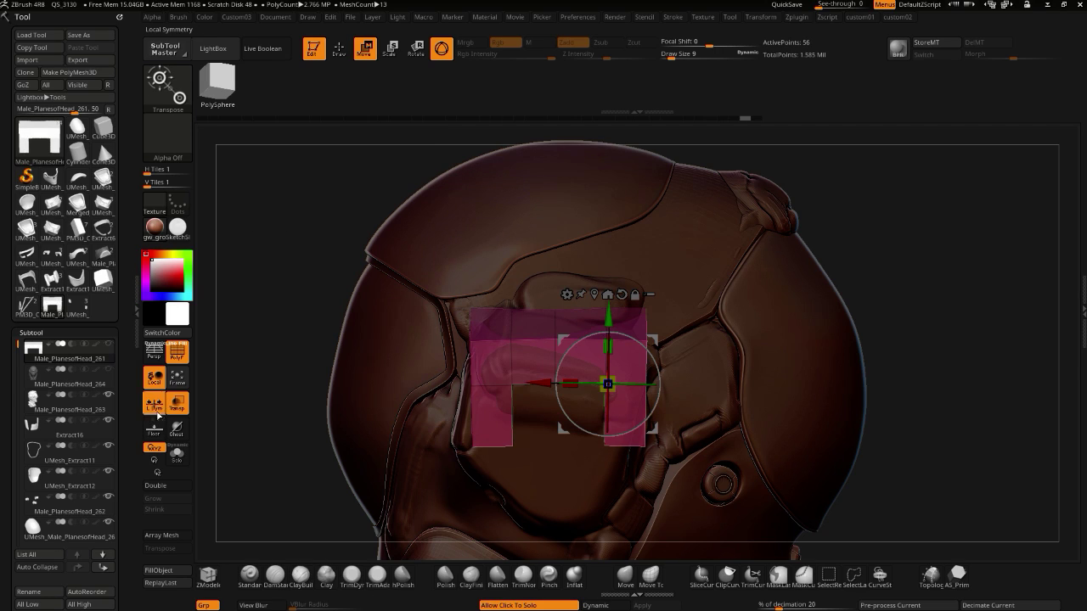
key("space")
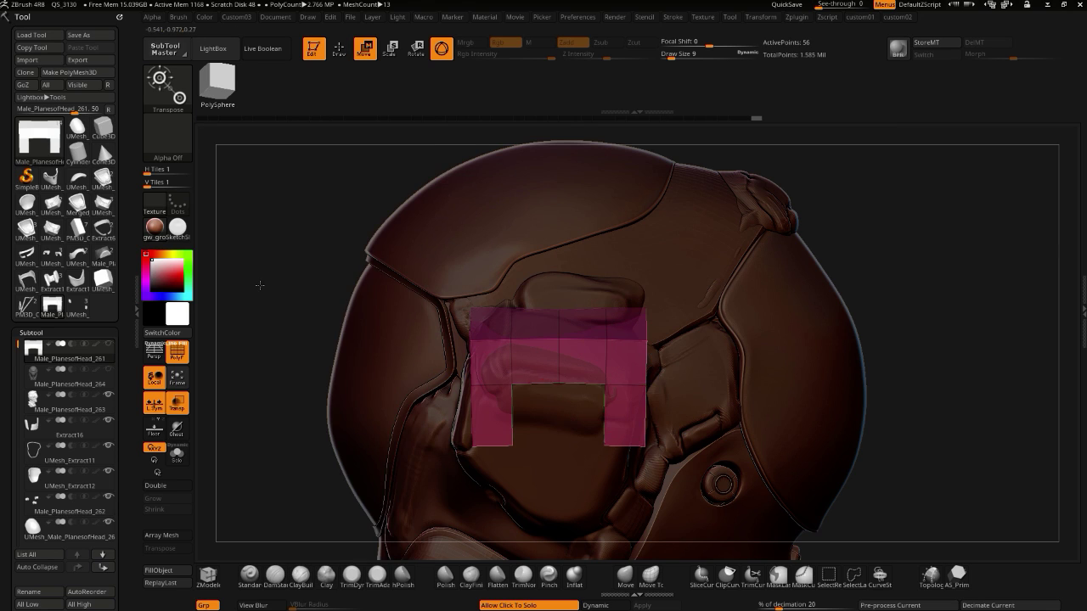
left_click_drag(262, 284, 204, 272)
left_click(339, 49)
mouse_move(307, 304)
left_mouse_down("shift")
mouse_move(394, 339)
mouse_move(324, 298)
left_mouse_up("shift")
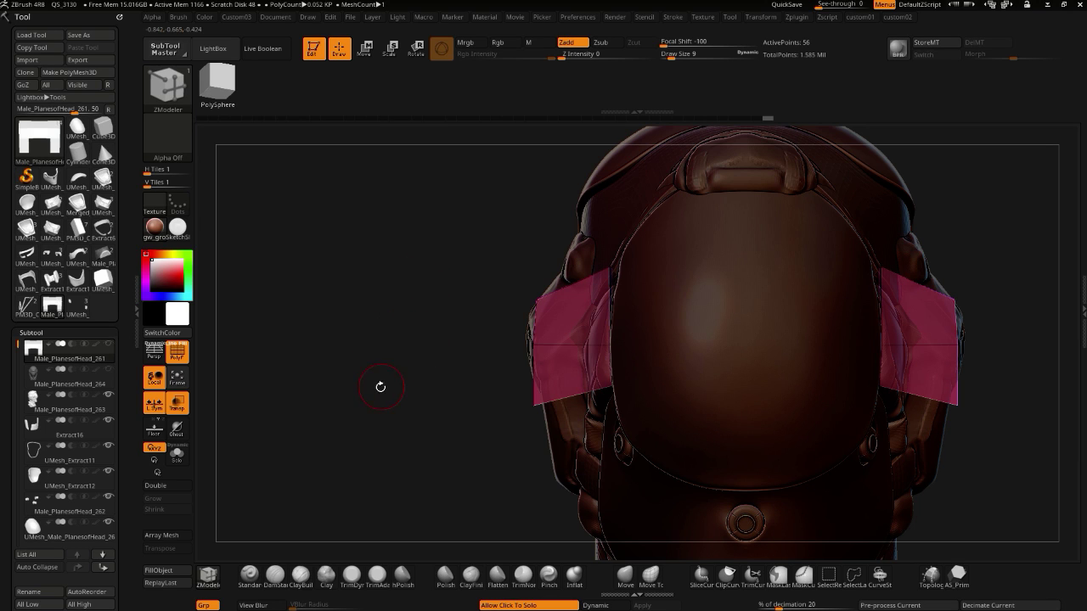
- Switch to Photoshop to look over the reference artwork in untitled.14.psd and return to the sculpt
key("alt+Tab")
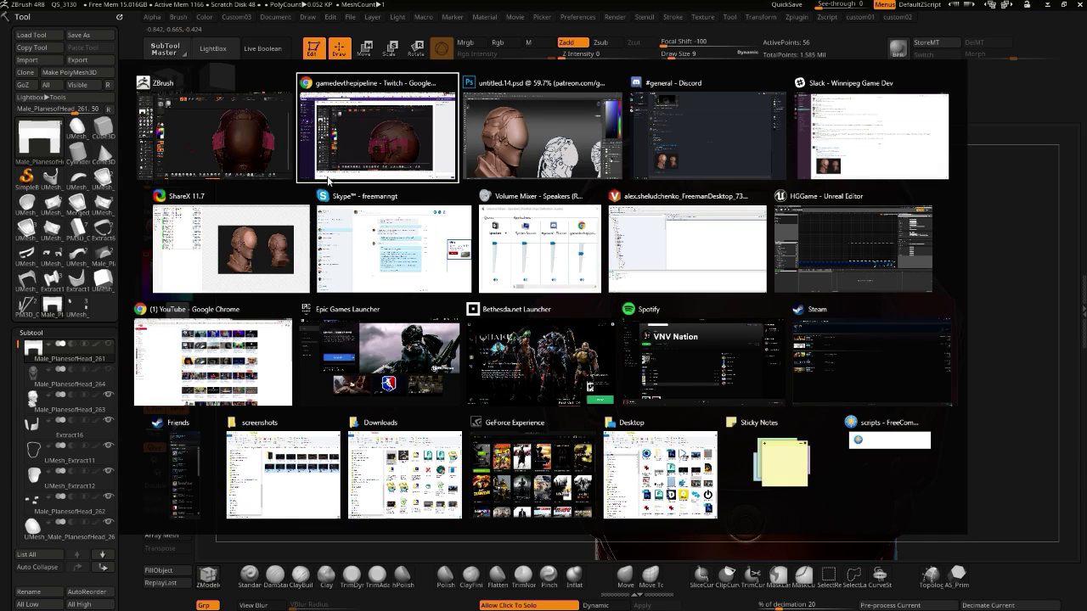
left_click(510, 141)
left_click_drag(404, 7, 411, 190)
mouse_move(25, 185)
left_mouse_down()
mouse_move(866, 292)
mouse_move(1086, 219)
left_mouse_up()
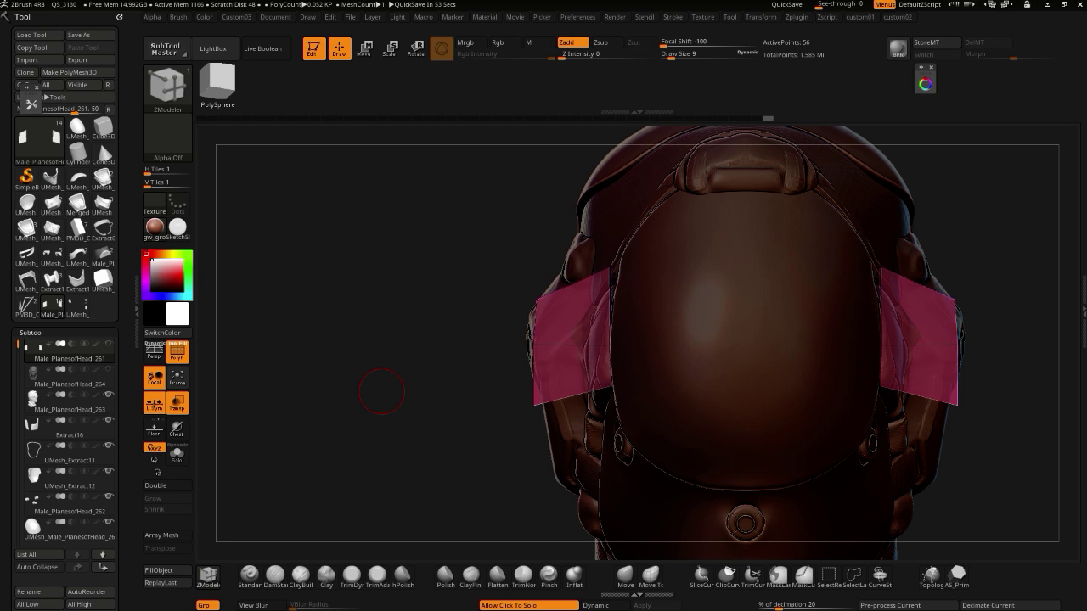
- Examine the notch and the inner faces of the blocks from below, isolating the blocks from the helmet
left_click_drag(381, 326, 302, 280)
left_click_drag(248, 410, 274, 458)
key("space")
left_click(500, 337)
left_click_drag(329, 252, 436, 291)
left_click_drag(307, 264, 322, 373)
left_click(514, 318)
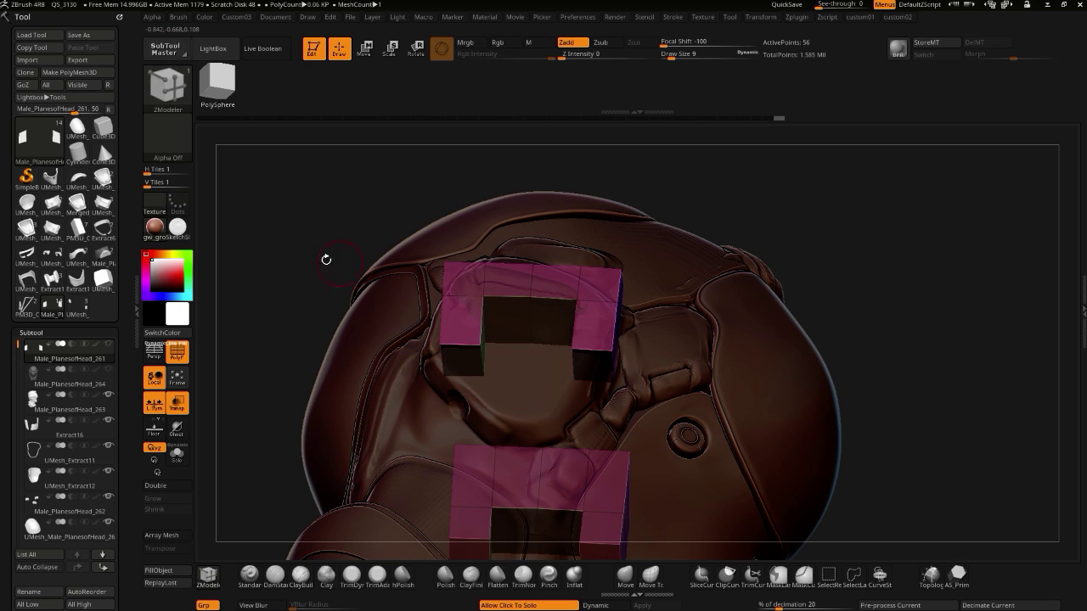
left_click(314, 260)
left_click_drag(316, 259, 336, 285)
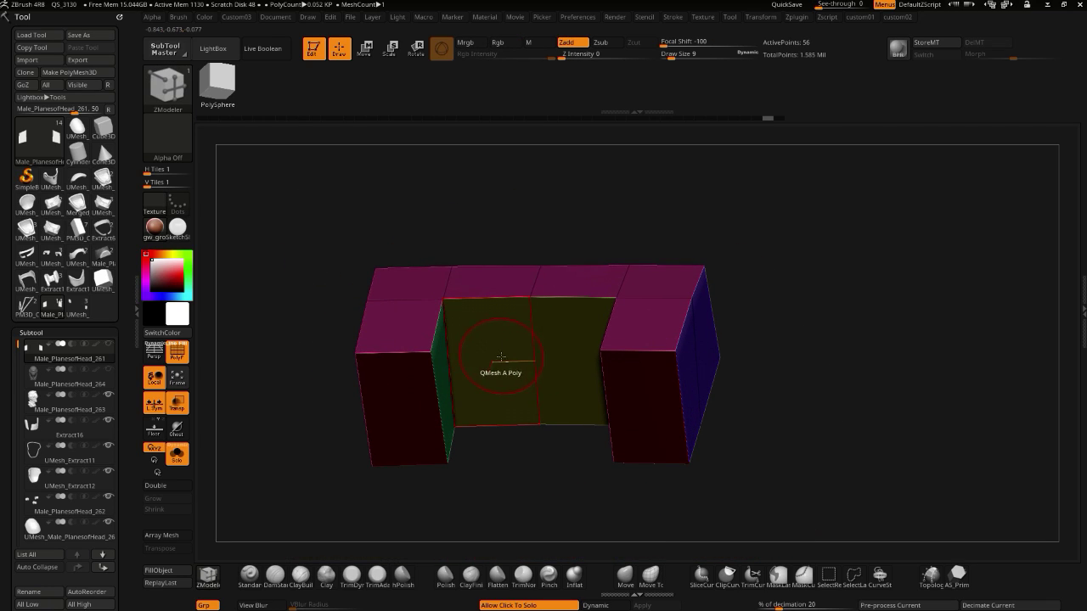
- Try to reshape the inner top faces of the notch with QMesh
left_click_drag(494, 364, 560, 370)
key("shift")
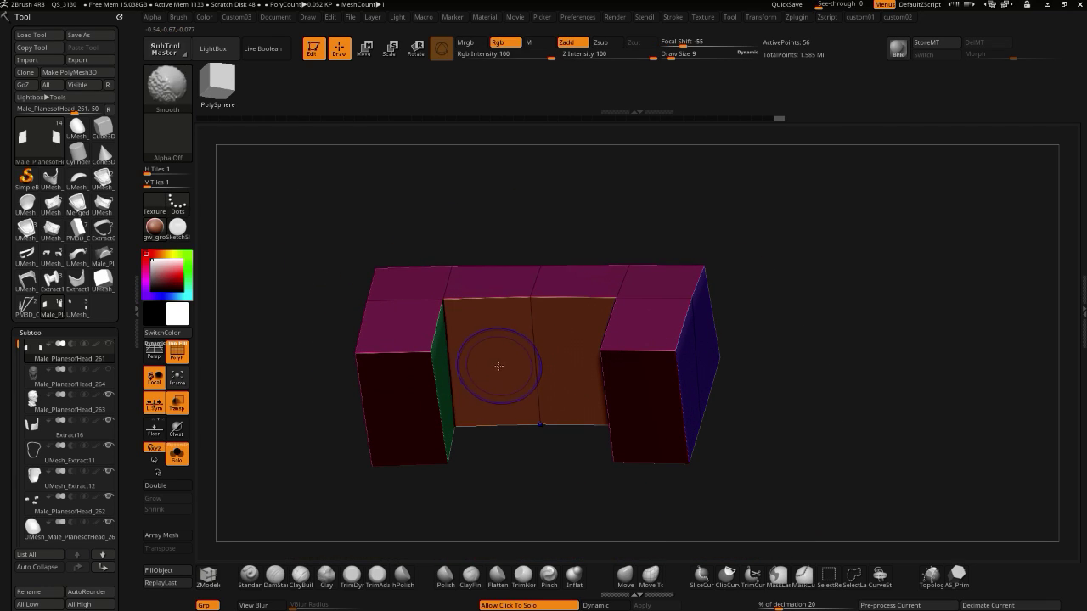
mouse_move(502, 336)
left_mouse_down()
mouse_move(501, 365)
mouse_move(500, 299)
left_mouse_up()
left_click_drag(299, 216, 278, 293)
left_click(279, 298)
left_click_drag(311, 271, 276, 227)
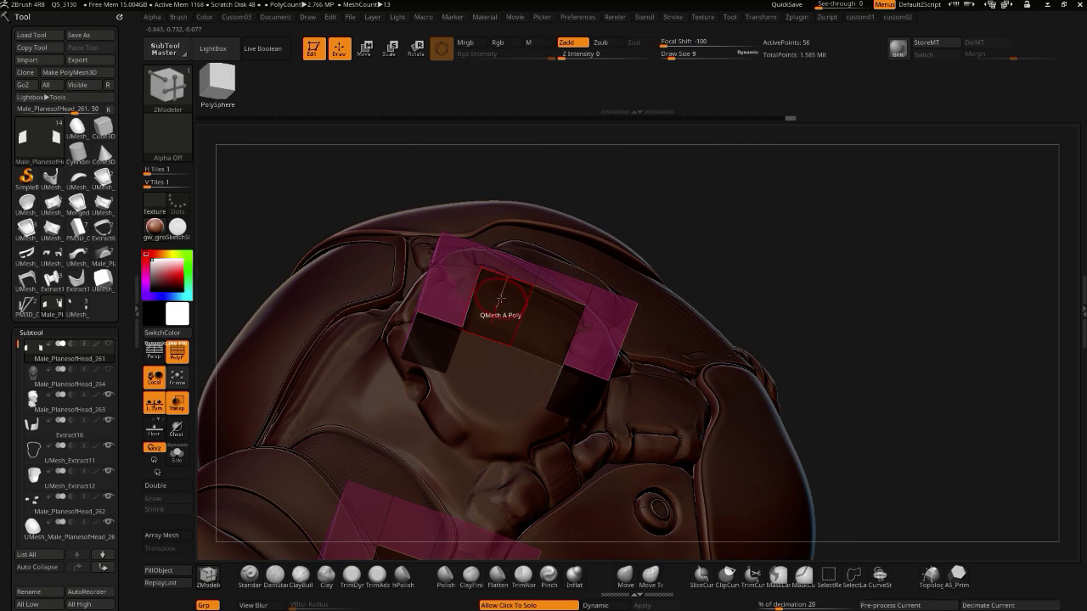
left_click_drag(283, 215, 246, 265)
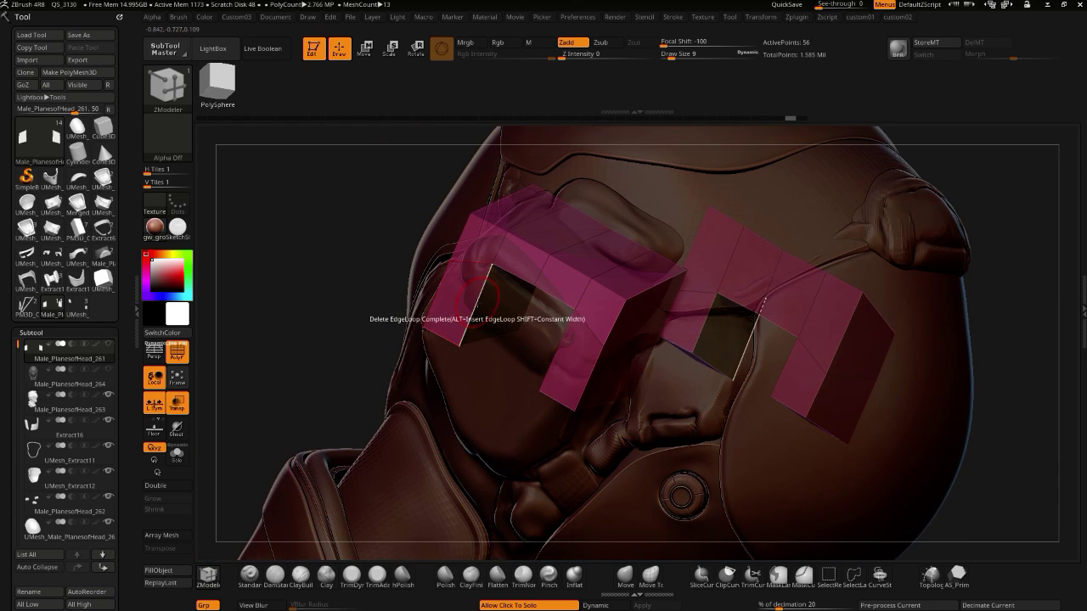
- Try deleting complete edge loops around the notch's legs
left_click(471, 308)
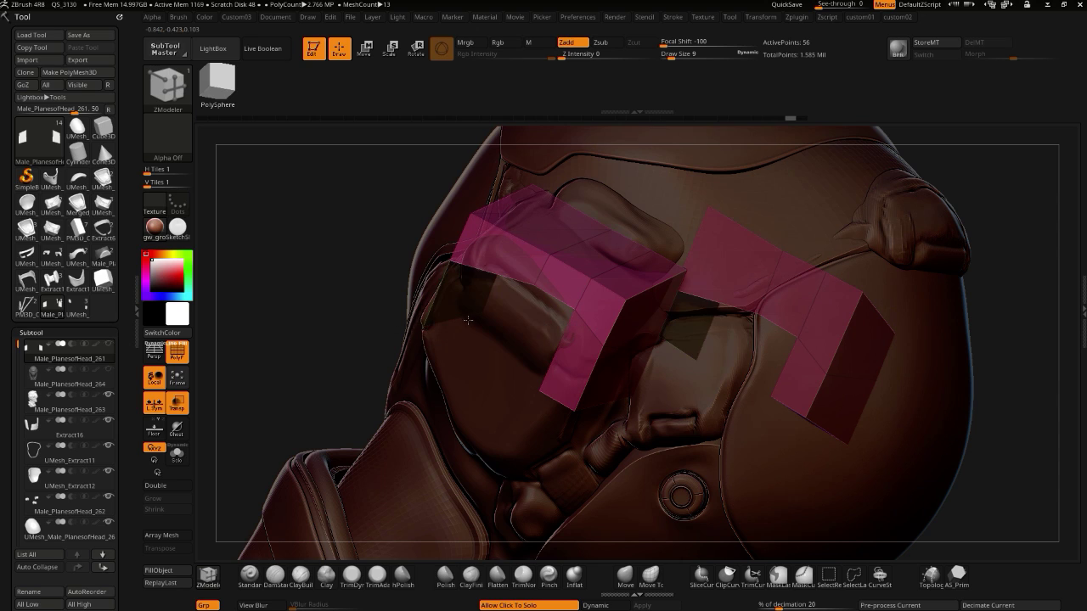
key("ctrl+z")
left_click(314, 269)
left_click_drag(313, 269, 368, 321)
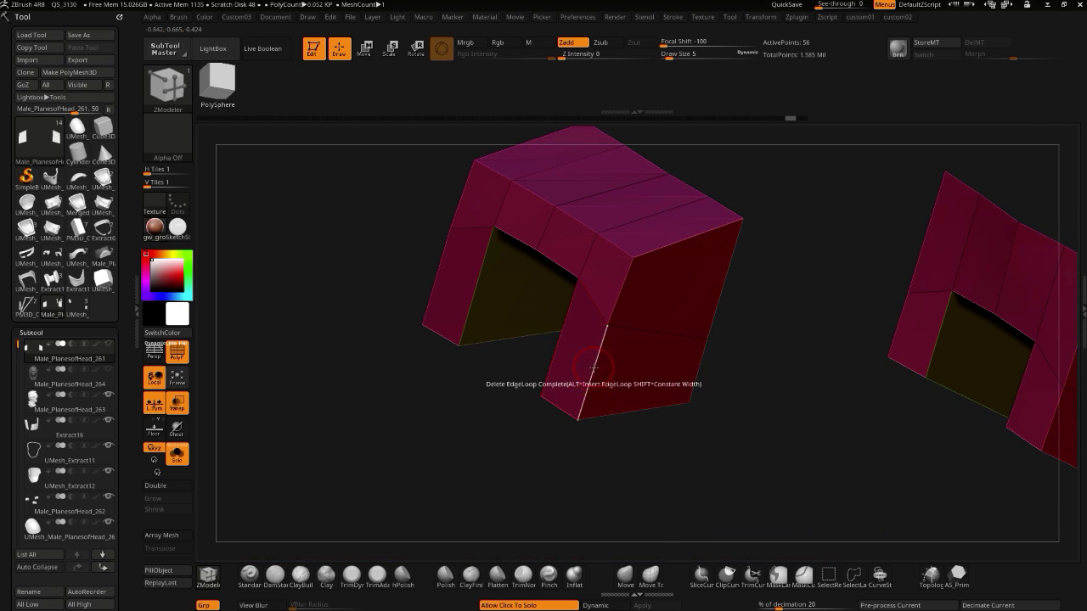
key("space")
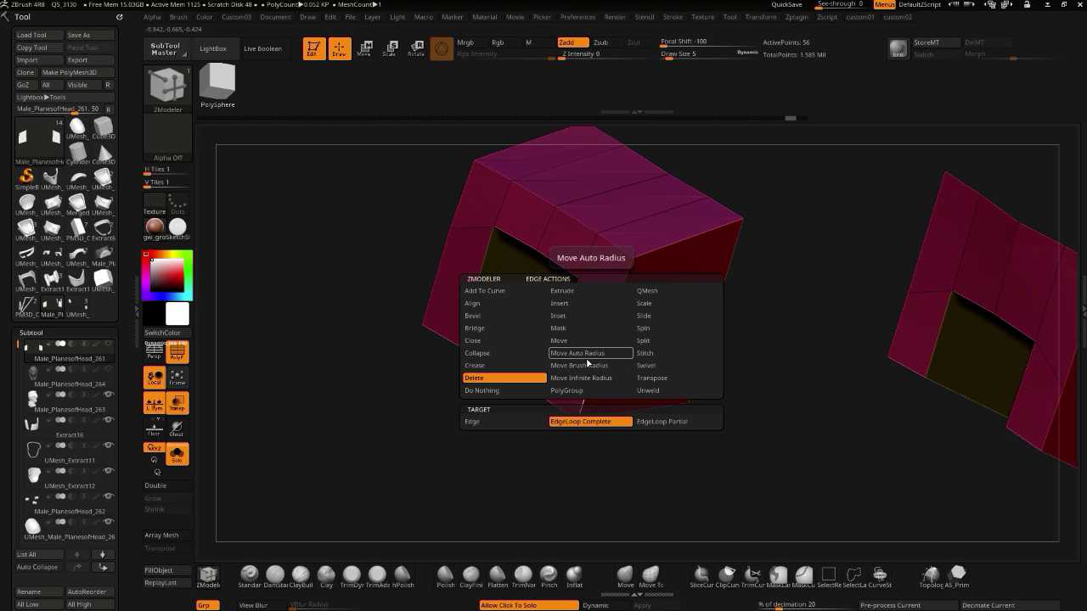
left_click(475, 366)
left_click(590, 295)
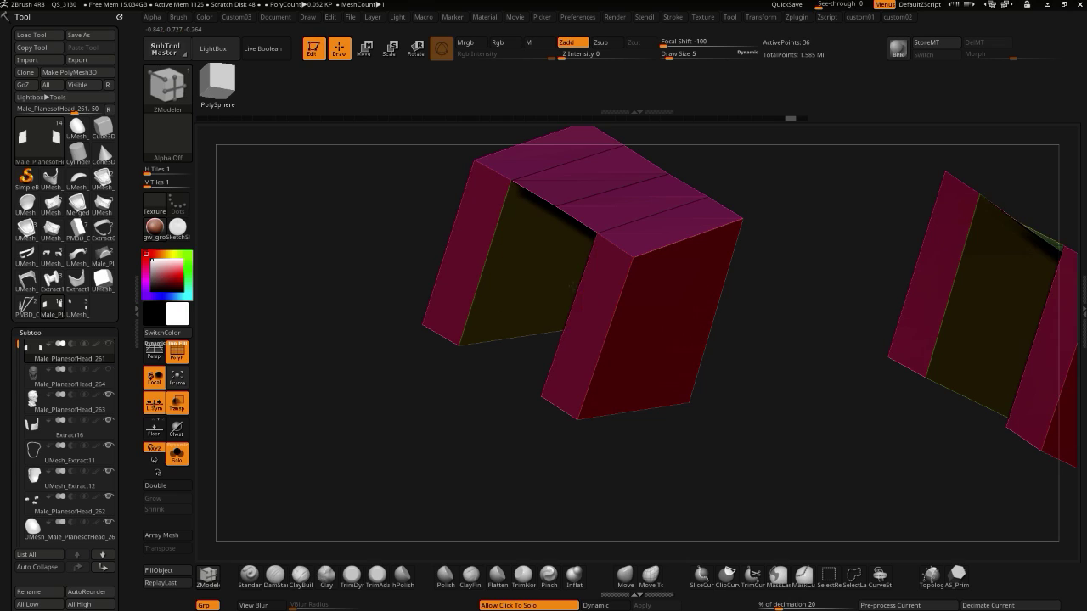
key("ctrl+z")
- Set the ZModeler edge action to Do Nothing
key("space")
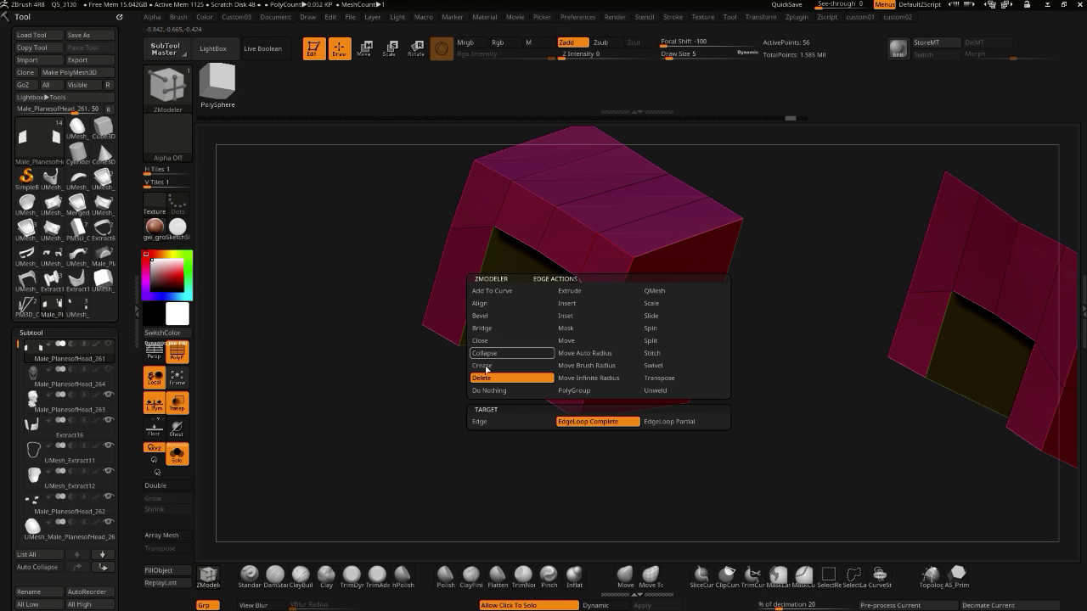
left_click(489, 391)
- Try pushing the inner side face of one leg with QMesh, then undo the edits
left_click_drag(382, 344, 531, 323)
left_click_drag(598, 476, 560, 441)
mouse_move(558, 329)
left_mouse_down()
mouse_move(602, 350)
mouse_move(582, 343)
left_mouse_up()
key("ctrl+z")
key("ctrl+z")
key("ctrl+z")
key("ctrl+z")
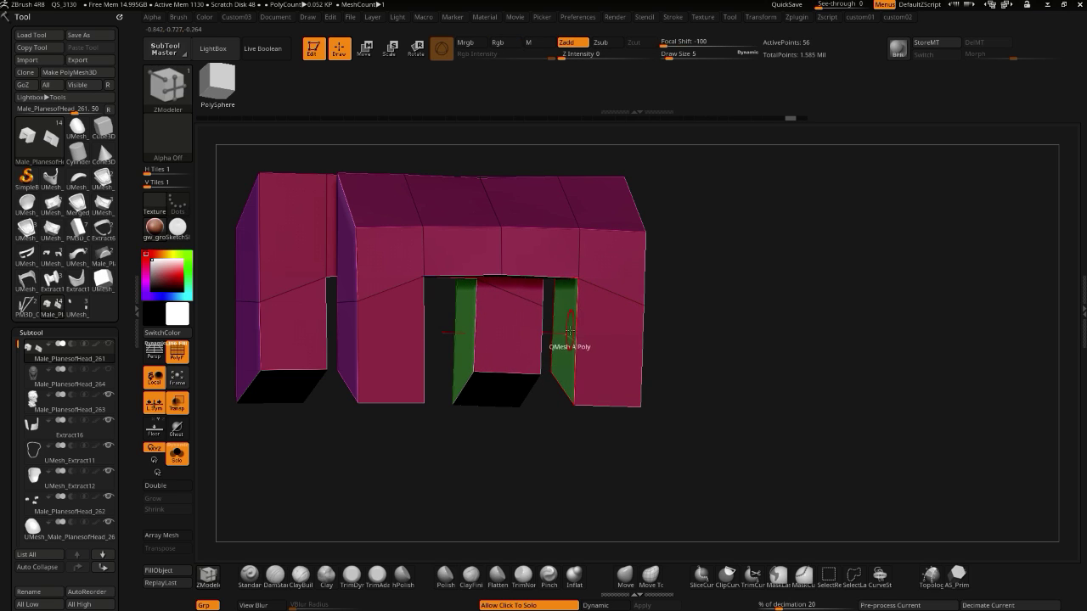
- Add Z symmetry and push the notch's inner side faces outward with QMesh to widen the notch and thin both legs
key("space")
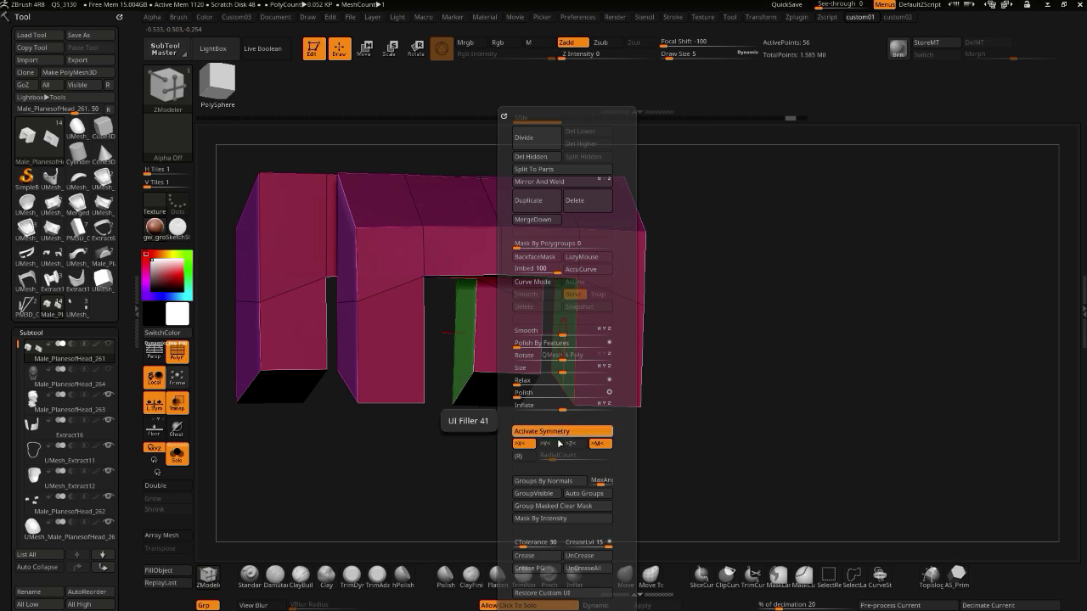
left_click(571, 444)
left_click_drag(566, 334, 604, 343)
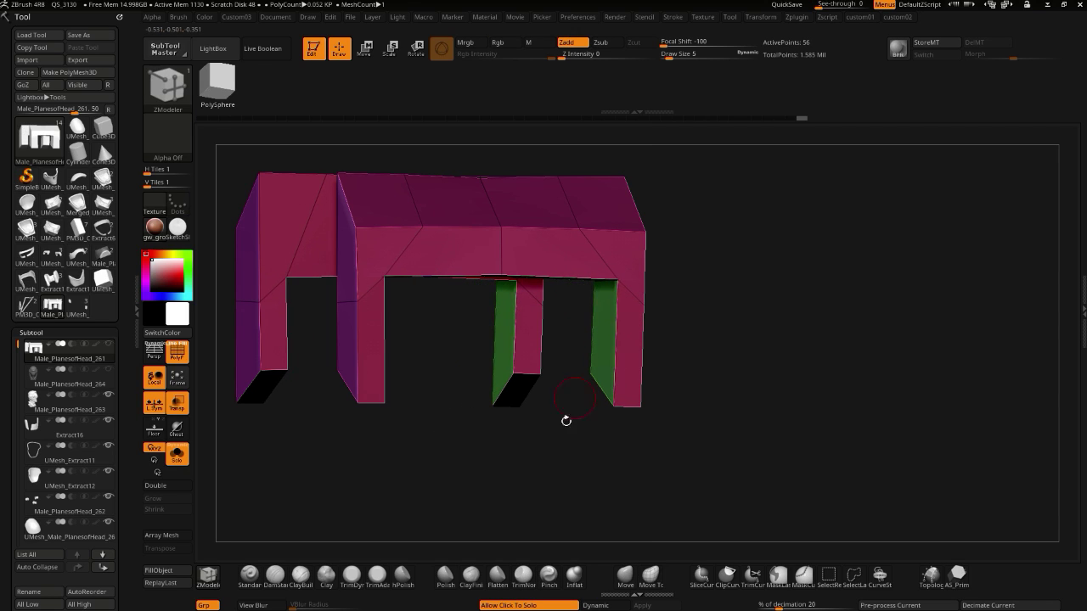
- Turn on Dynamic Subdiv for the notched blocks, keeping ZModeler as the active brush
left_click_drag(573, 402, 552, 315)
left_click_drag(566, 252, 562, 212)
left_click_drag(556, 382, 509, 383)
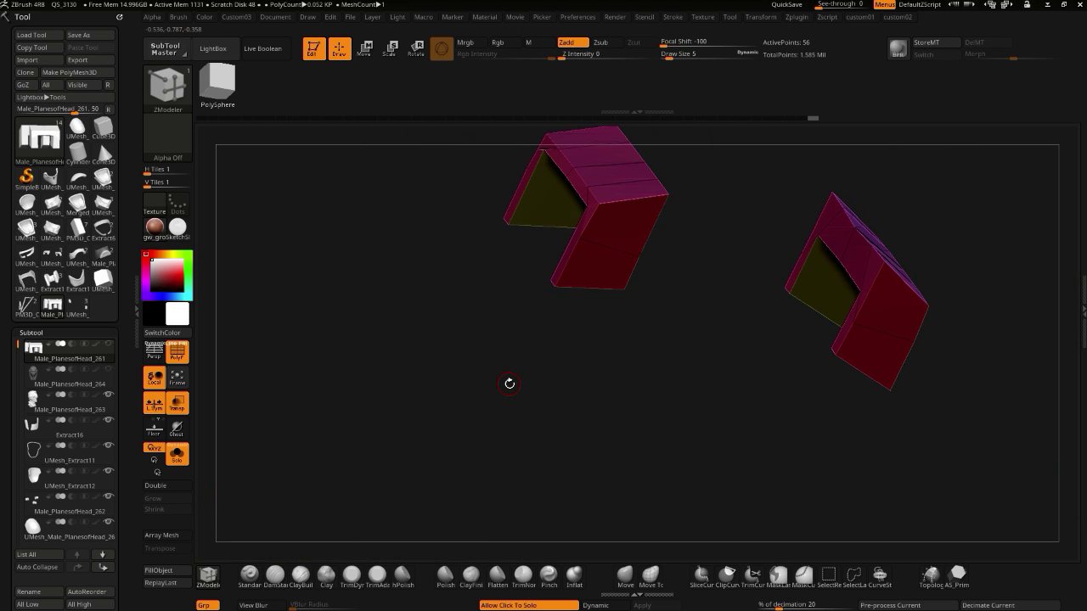
mouse_move(509, 383)
left_mouse_down()
mouse_move(433, 362)
mouse_move(437, 283)
mouse_move(424, 376)
mouse_move(470, 410)
mouse_move(453, 379)
mouse_move(413, 382)
mouse_move(437, 427)
mouse_move(399, 361)
left_mouse_up()
key("shift+2")
key("b")
key("z")
key("m")
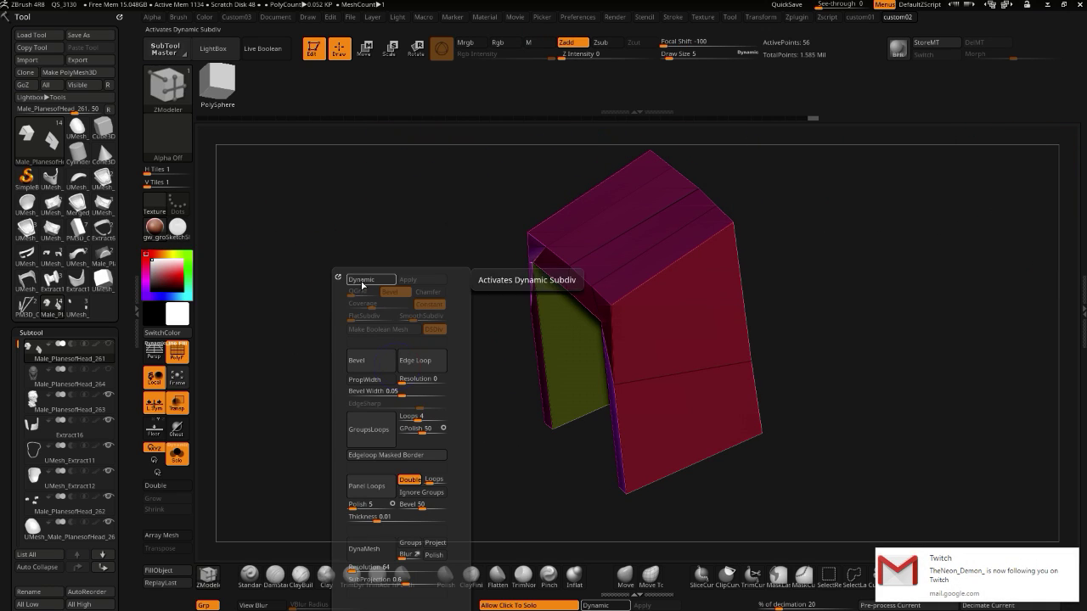
left_click(361, 280)
- Examine the smoothed preview of the blocks from several angles, checking it with and without the polyframe
left_click_drag(275, 311, 442, 476)
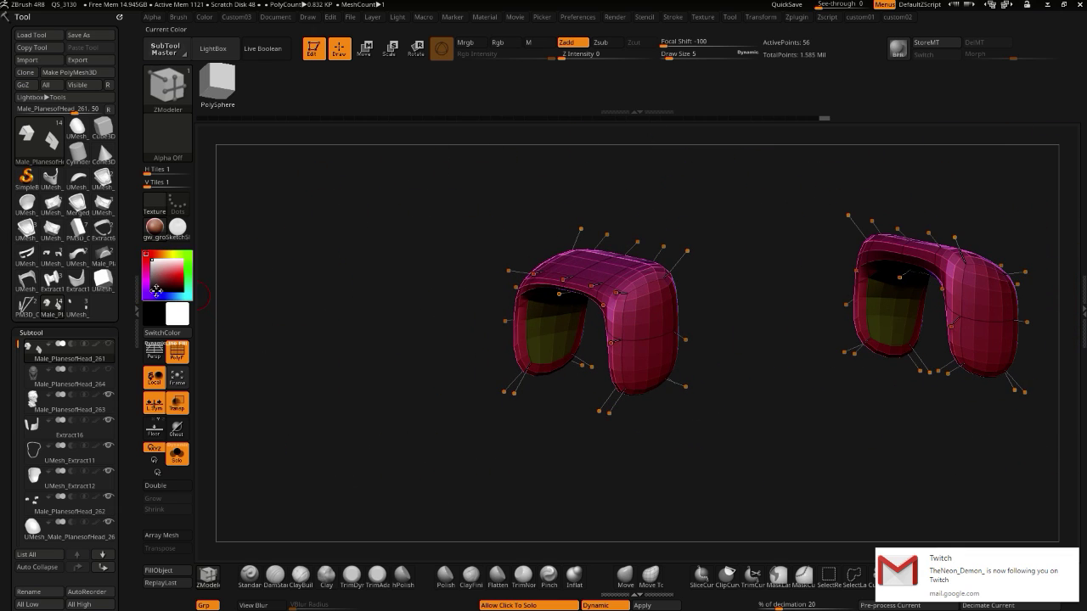
left_click_drag(388, 340, 444, 366)
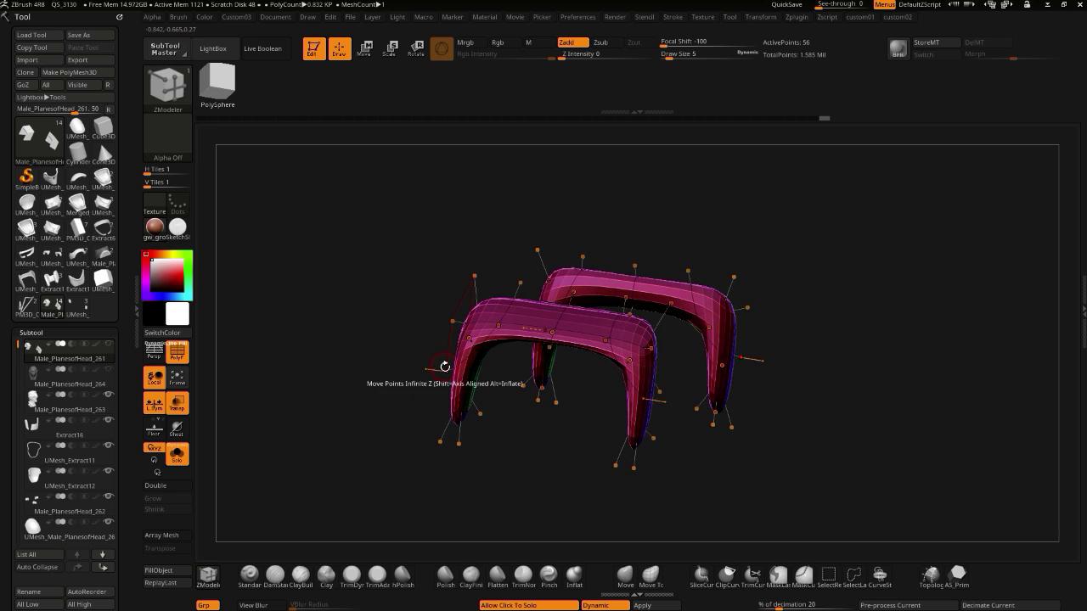
left_click_drag(250, 327, 333, 350)
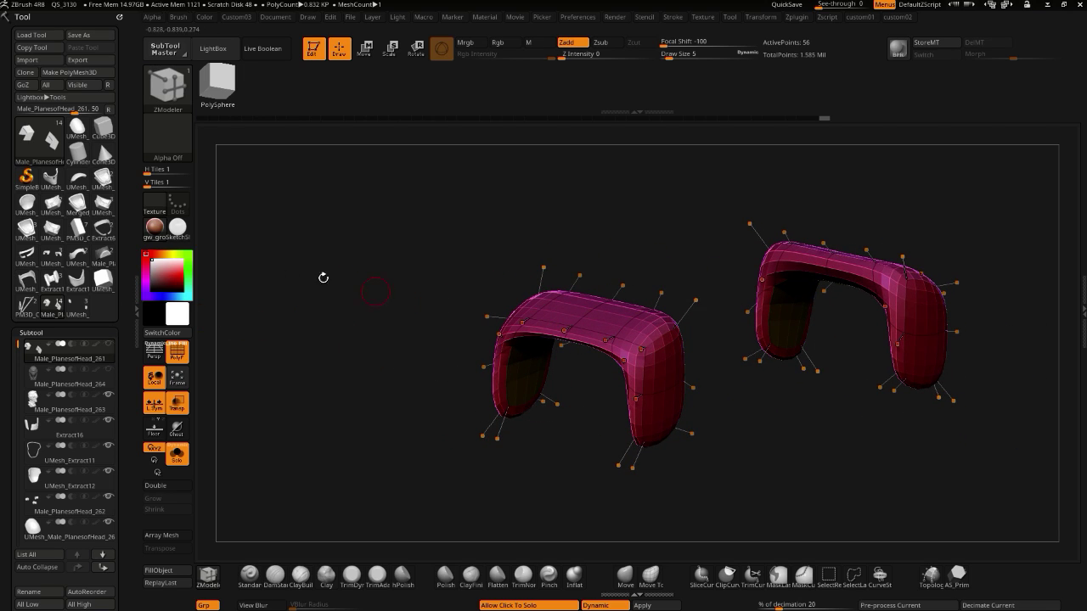
left_click_drag(273, 313, 490, 386)
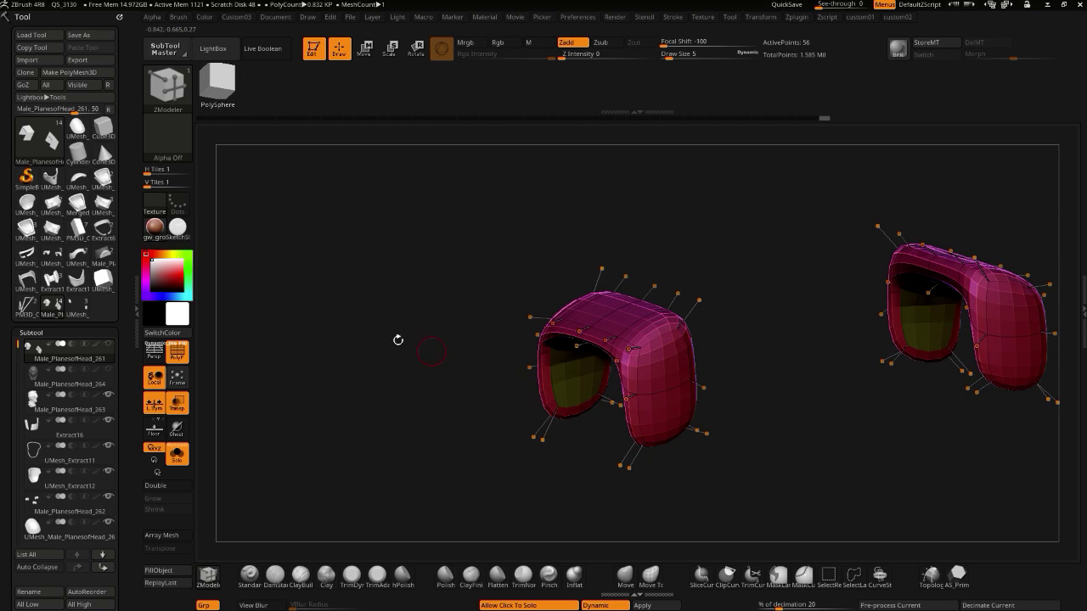
left_click_drag(420, 347, 336, 347)
left_click_drag(411, 338, 269, 403)
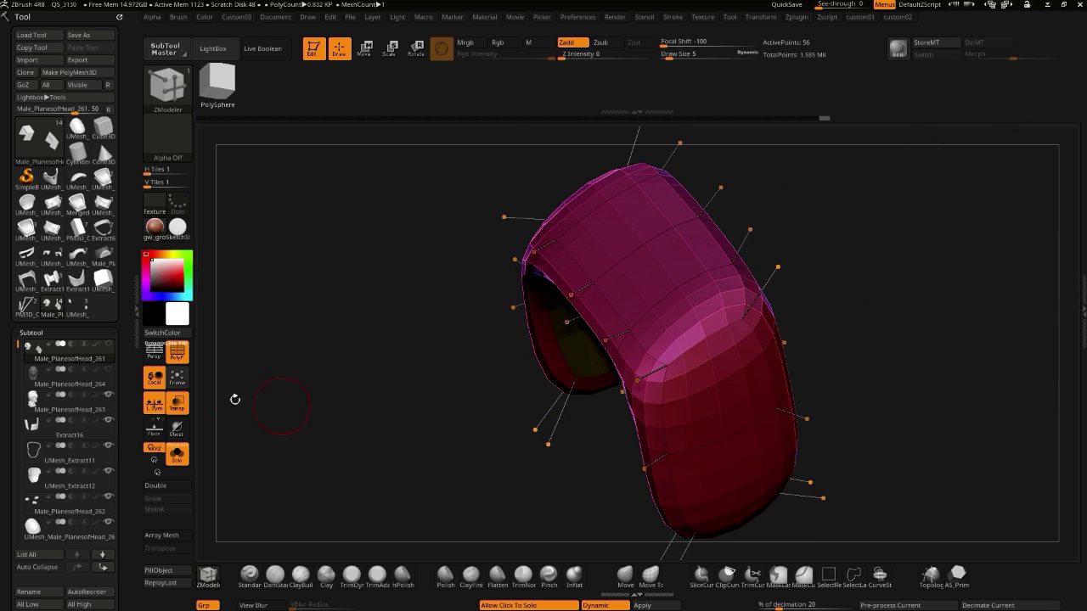
left_click(180, 355)
left_click(179, 356)
key("ctrl+2")
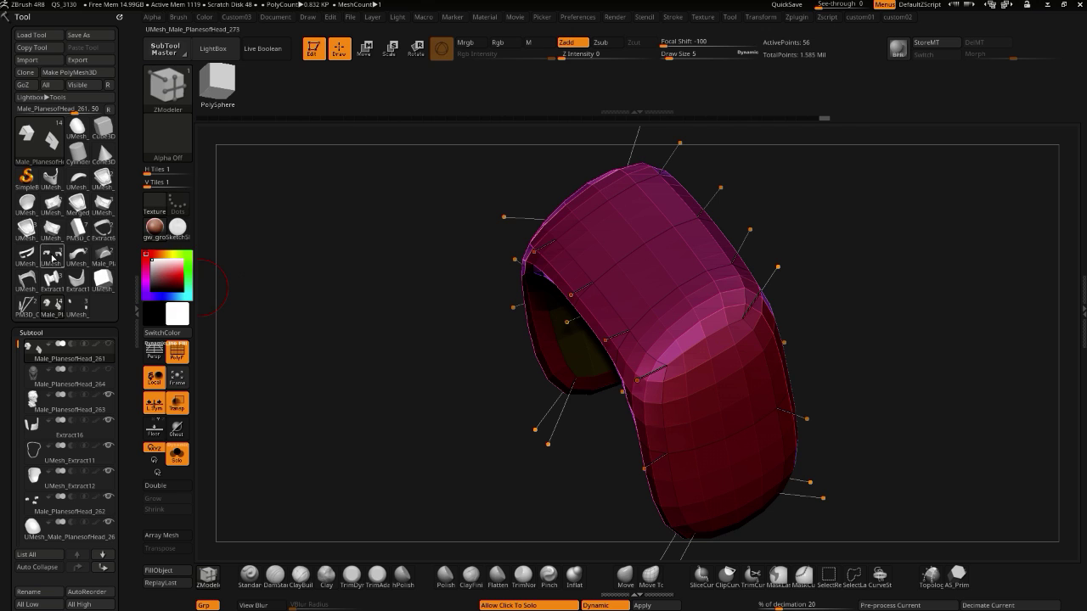
- Examine the original sculpted ear block in its own tool, and return to the notched block to compare it with the helmet
left_click(52, 258)
left_click_drag(218, 314, 546, 335, "alt")
left_click(368, 371)
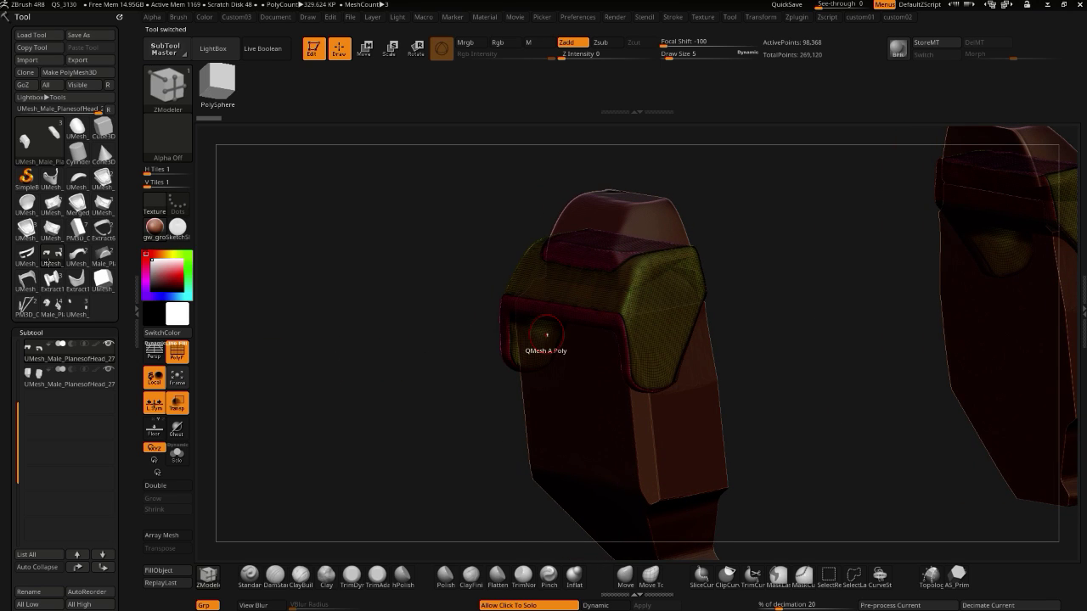
left_click(53, 309)
left_click_drag(359, 362, 393, 366)
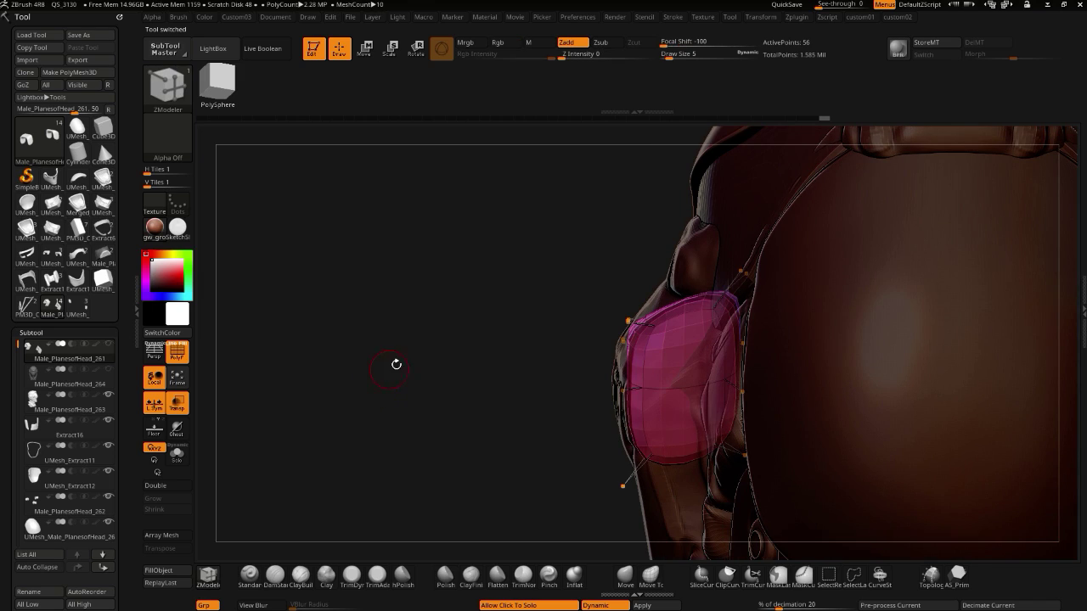
left_click_drag(414, 410, 378, 399, "alt")
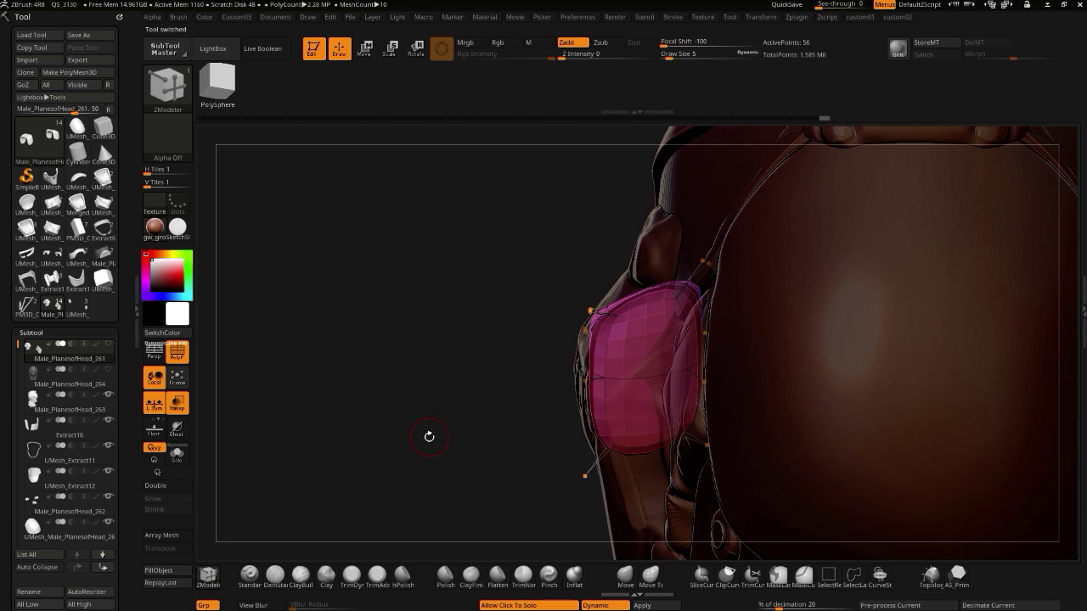
left_click(433, 438)
left_click_drag(436, 438, 427, 414)
left_click(411, 407)
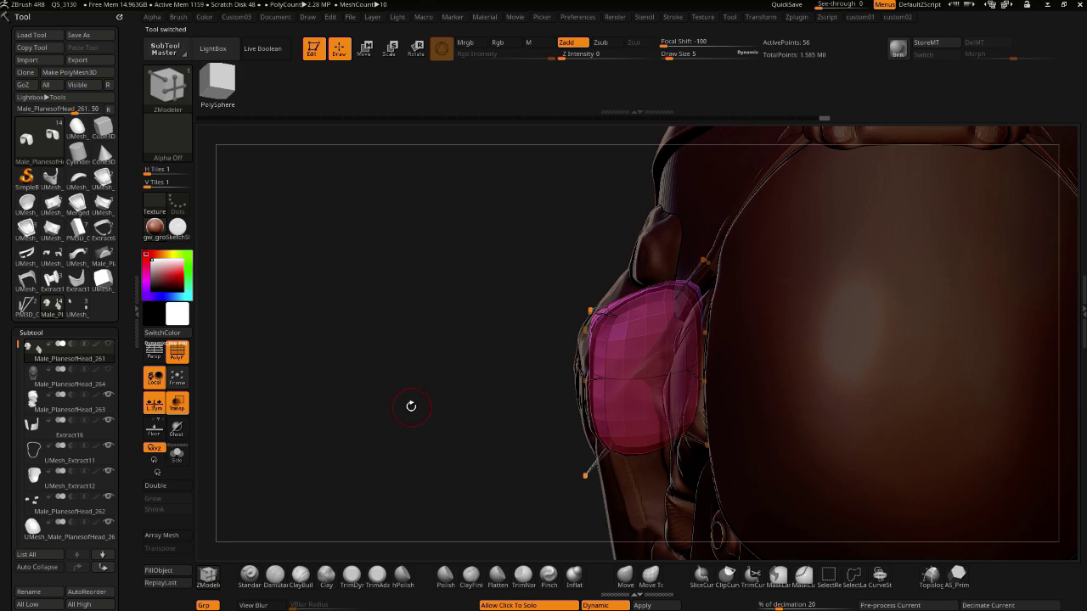
mouse_move(392, 380)
left_mouse_down()
mouse_move(431, 387)
mouse_move(399, 382)
mouse_move(393, 359)
left_mouse_up()
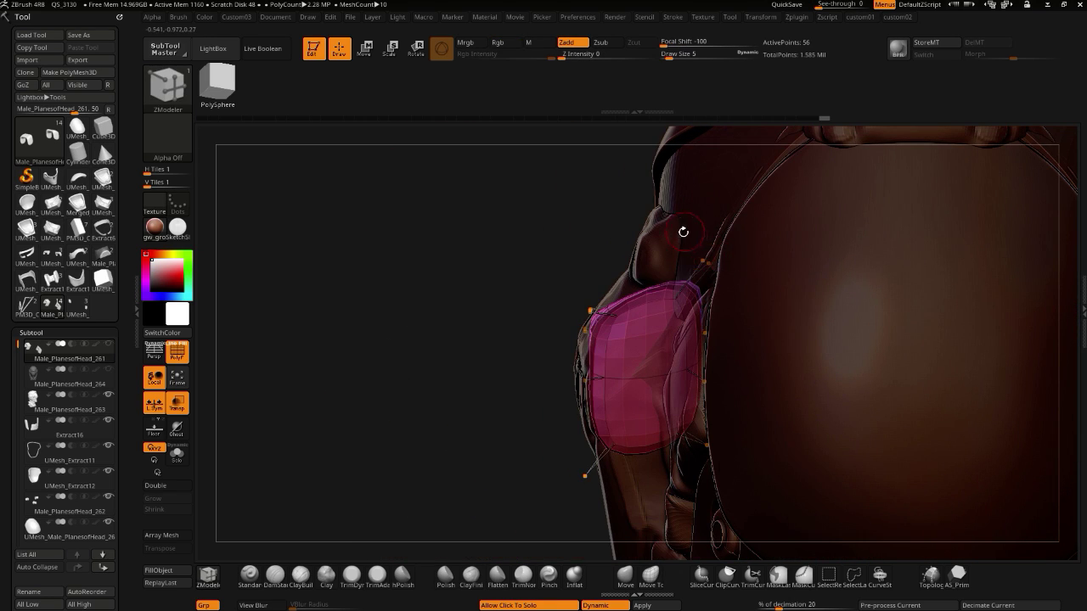
- Move the block's upper inner points outward and trim its lower end along a diagonal with ClipCurve
left_click_drag(693, 247, 660, 221)
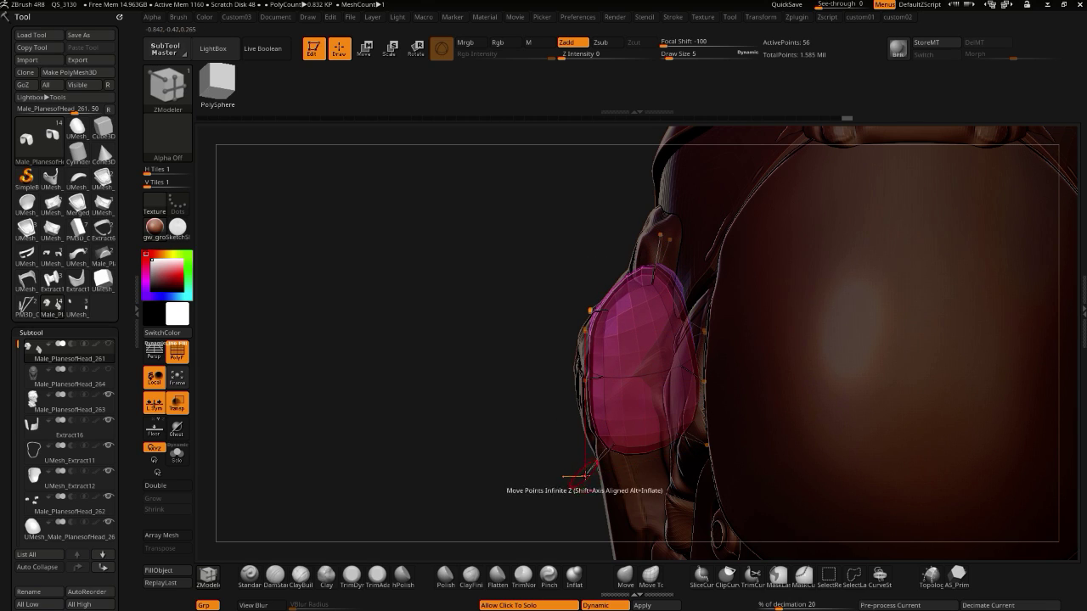
key("ctrl+shift")
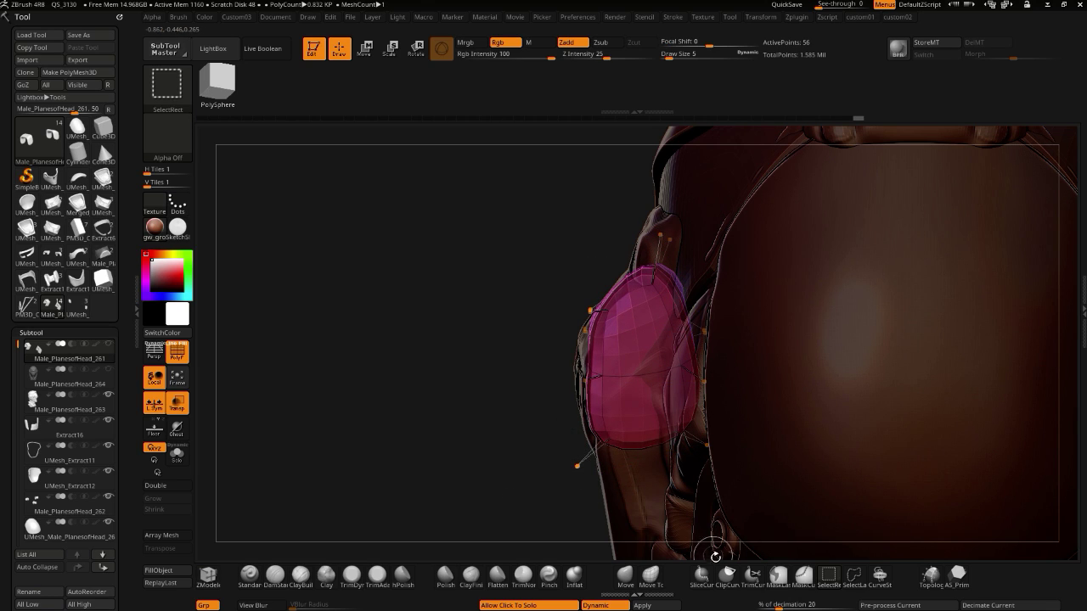
left_click(725, 574)
left_click_drag(717, 347, 615, 493, "ctrl+shift")
key("ctrl+z")
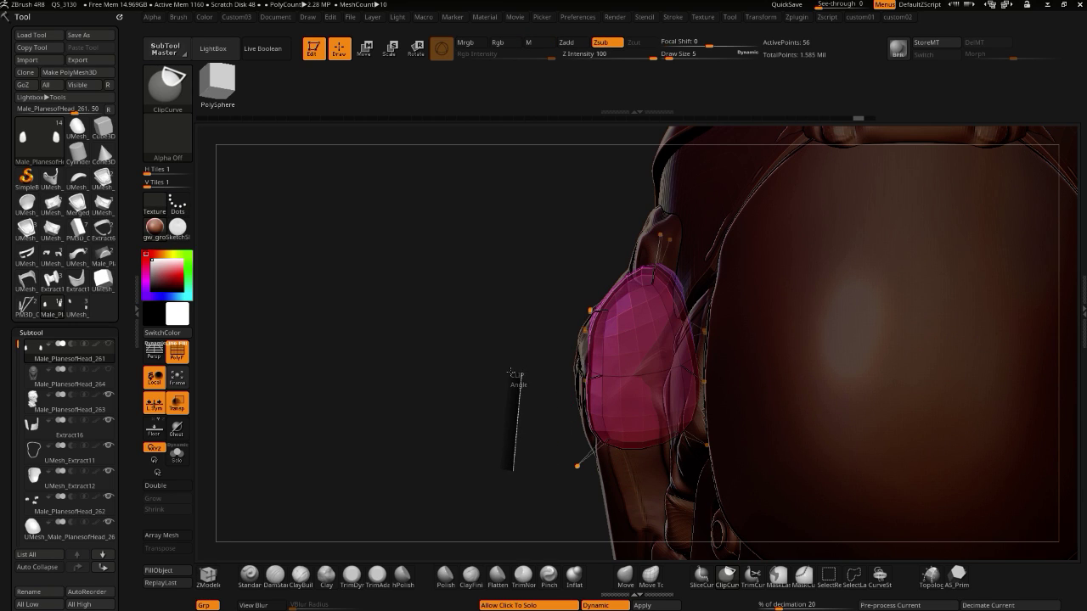
left_click_drag(599, 471, 601, 475, "ctrl+shift")
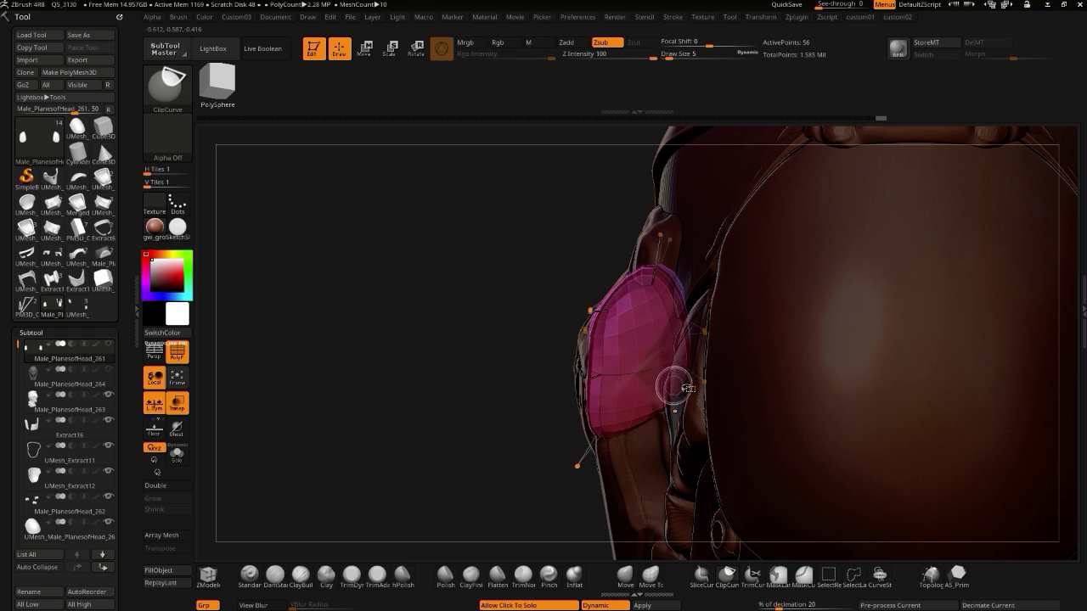
left_click_drag(632, 436, 606, 442, "ctrl+shift")
- Examine the trimmed blocks on the helmet and in isolation from several angles
left_click_drag(432, 309, 461, 318)
left_click(370, 328)
left_click_drag(370, 329, 336, 344)
key("shift+2")
key("shift+2")
left_click(355, 270)
left_click_drag(458, 391, 440, 353)
left_click_drag(442, 414, 448, 447)
- Crease the blocks along their polygroup borders with Crease PG and preview the result with Dynamic Subdiv
key("2")
key("1")
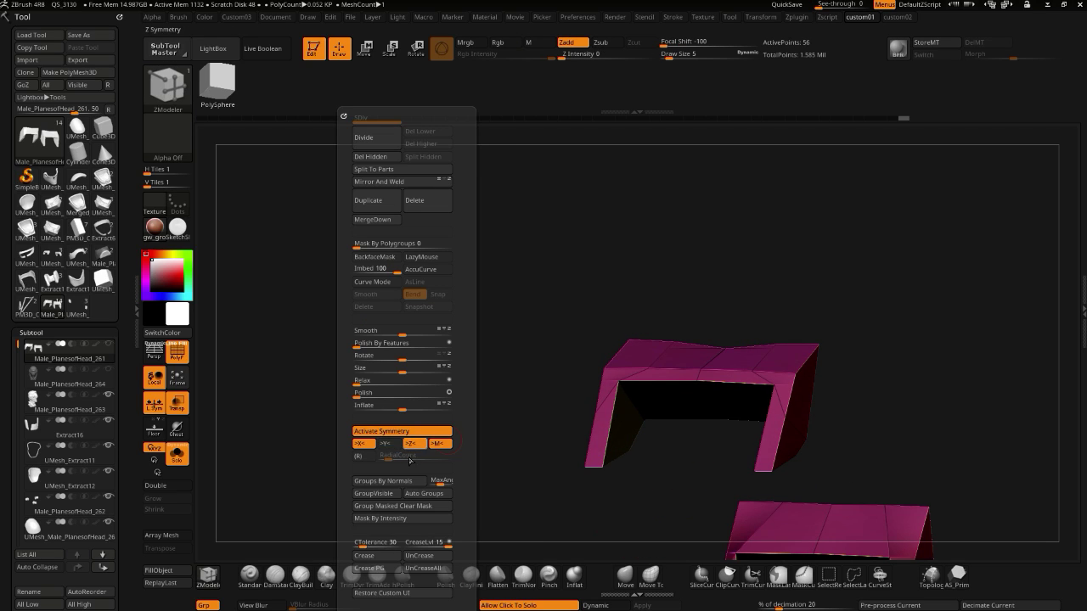
left_click(378, 572)
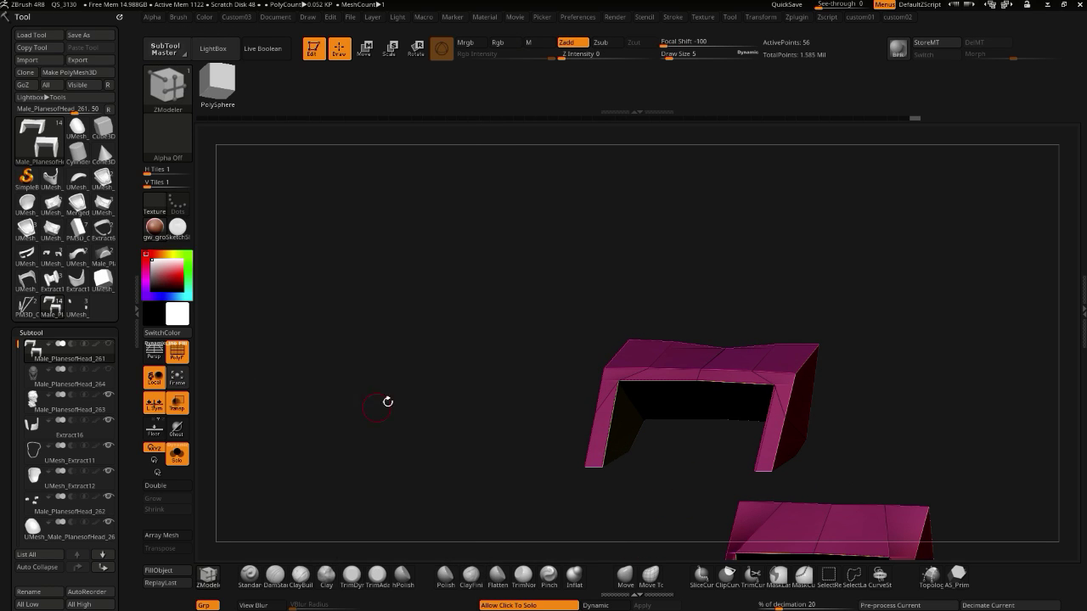
key("1")
key("2")
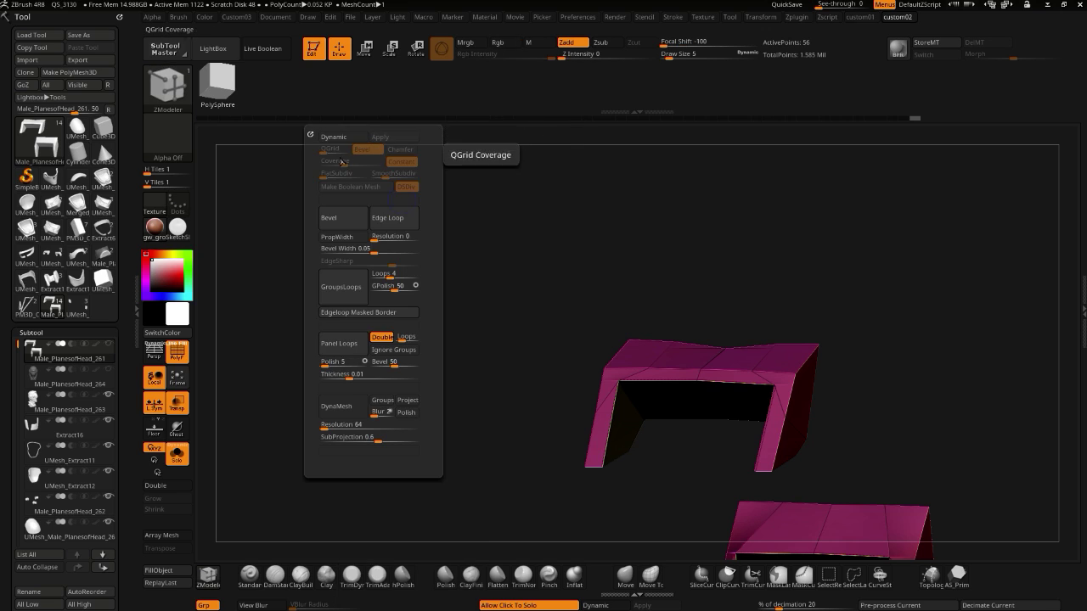
left_click(330, 138)
left_click_drag(526, 297, 403, 388)
key("shift+d")
- Crease the blocks' hard edges, set the crease tolerance to 76 and turn Dynamic Subdiv back on
key("space")
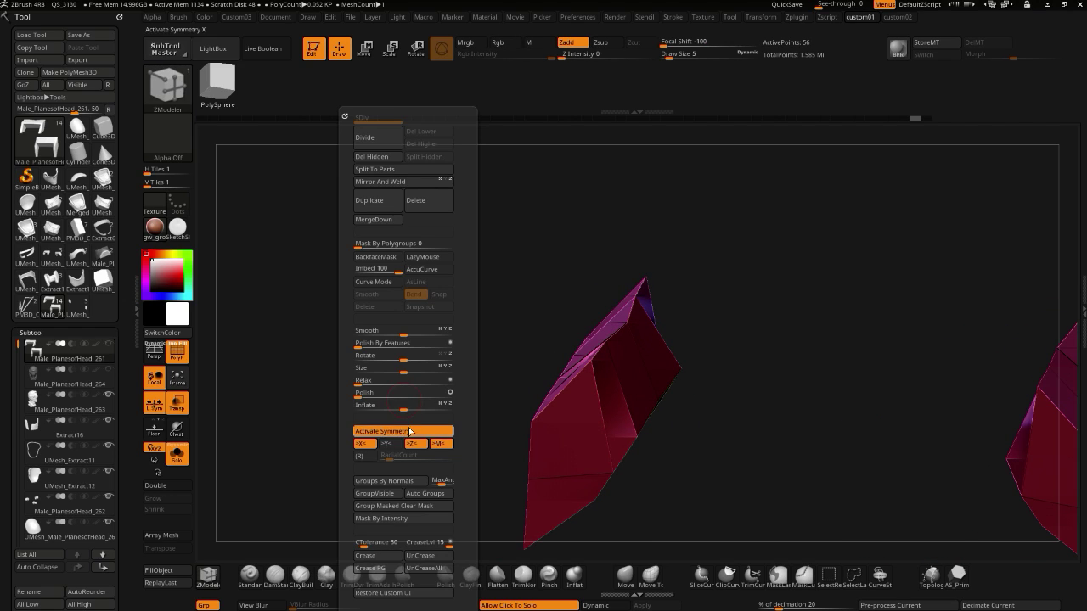
left_click(370, 557)
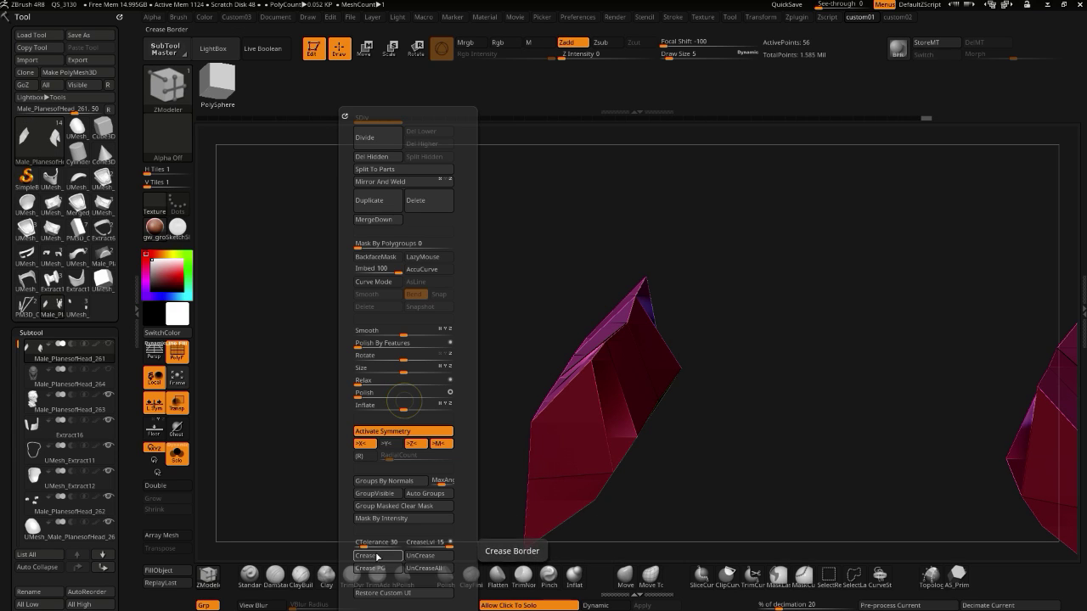
left_click_drag(372, 545, 377, 546)
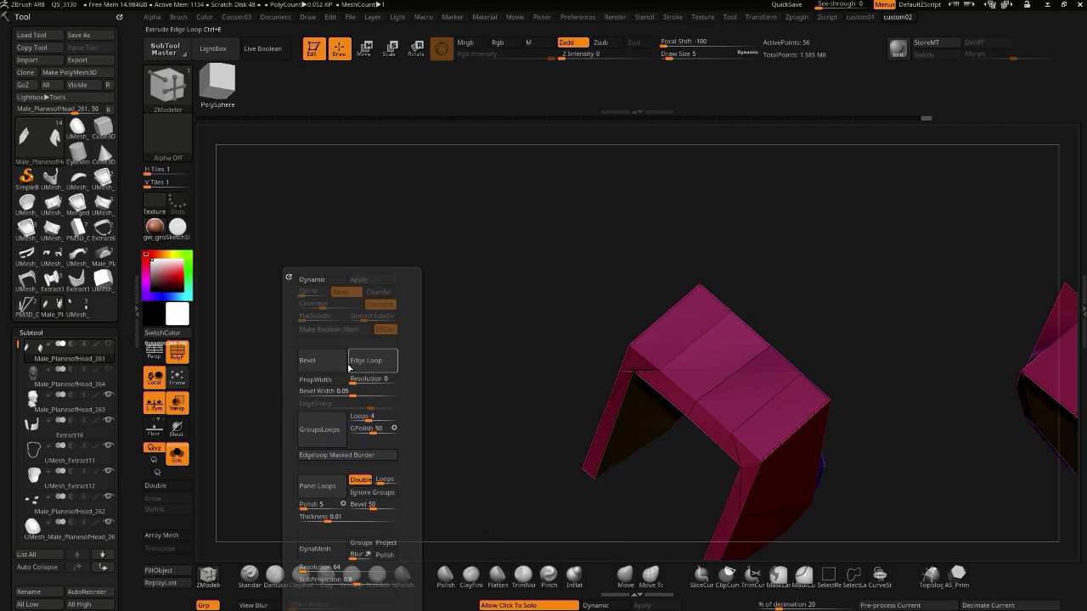
left_click(314, 286)
left_click_drag(458, 348, 517, 340)
- Set the ZModeler edge action to Crease with target EdgeLoop Partial and crease the side edge loops of the notched blocks
key("space")
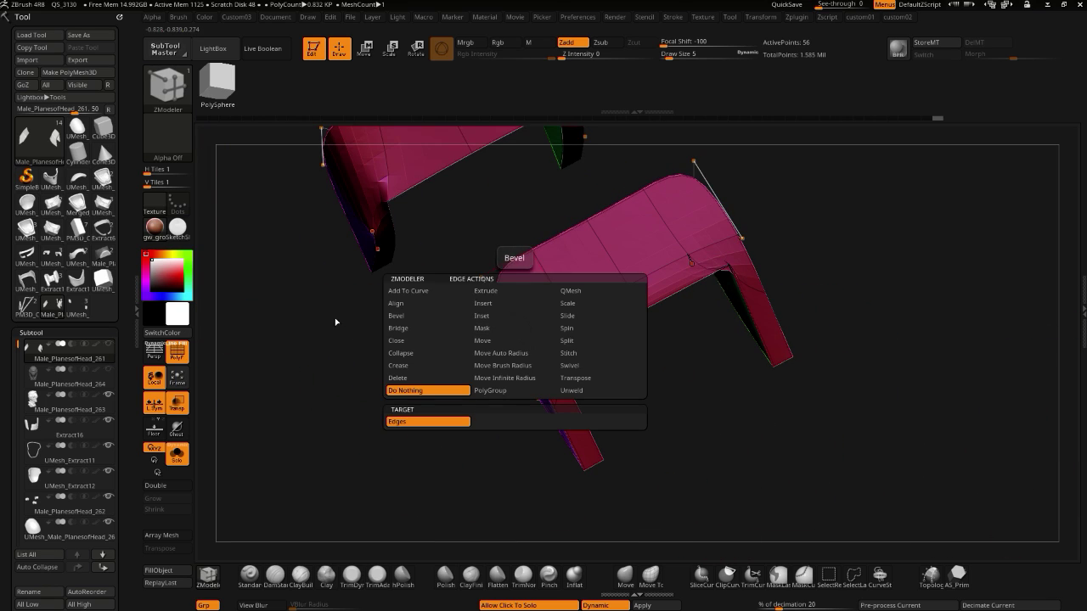
left_click(388, 366)
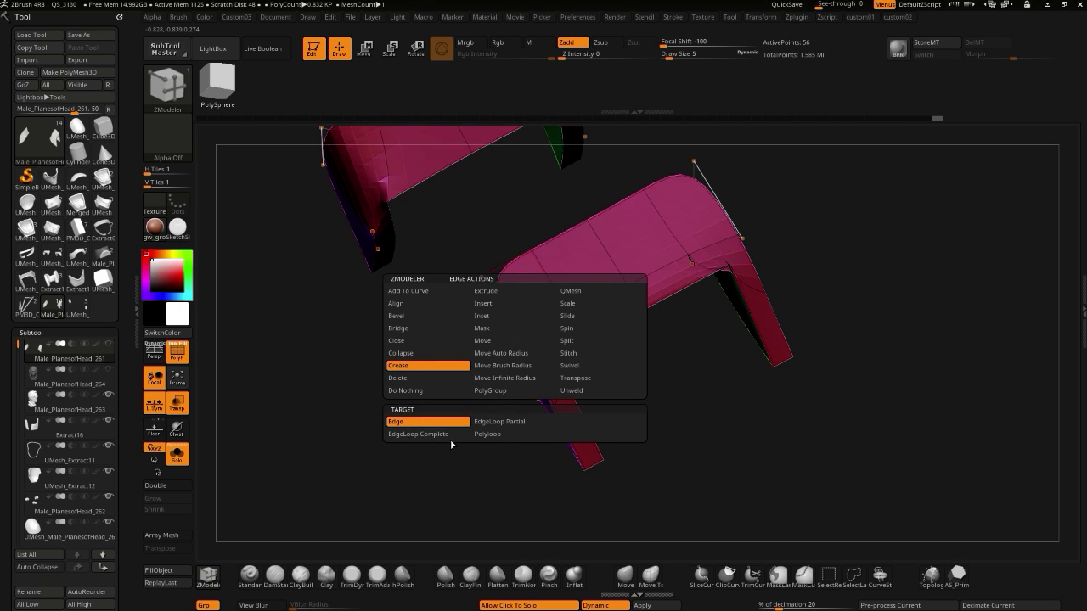
left_click(494, 422)
left_click_drag(444, 456, 552, 384)
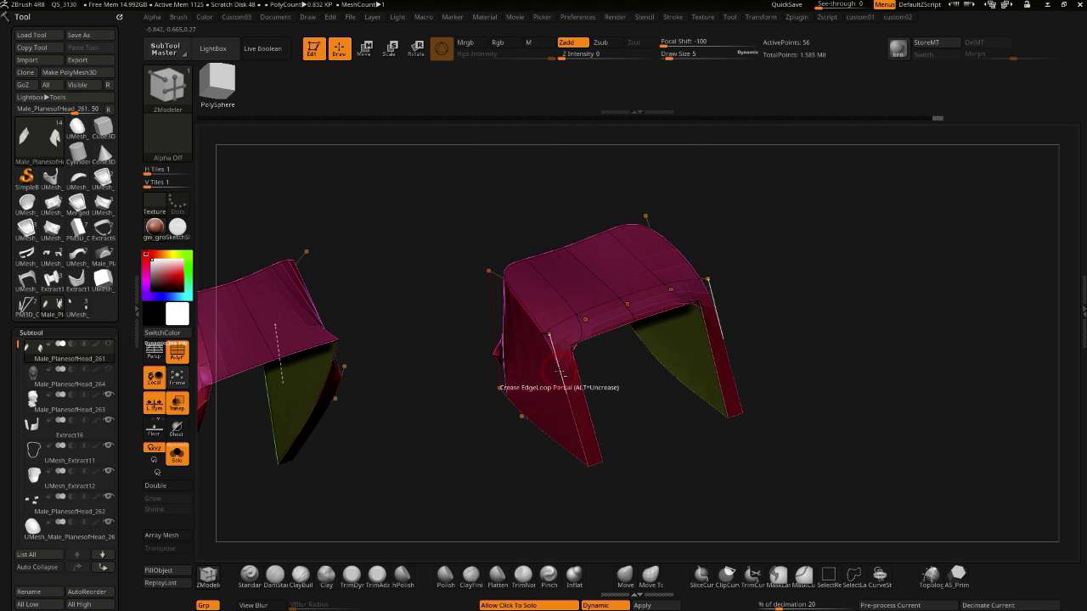
left_click(560, 372)
left_click_drag(520, 429, 530, 442)
left_click(519, 307)
left_click_drag(463, 399, 443, 351)
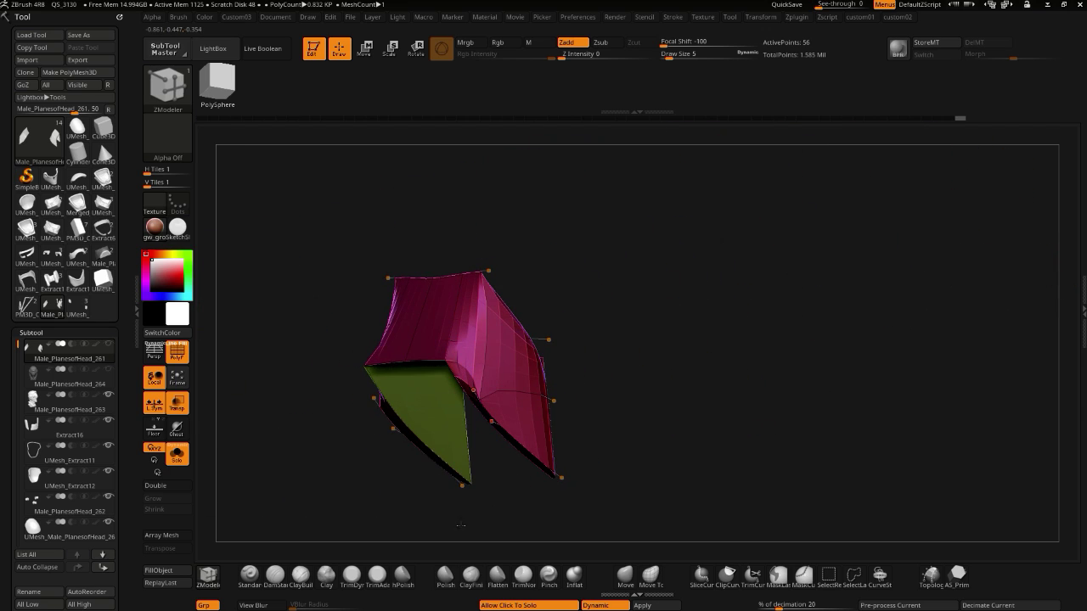
left_click_drag(396, 387, 439, 477)
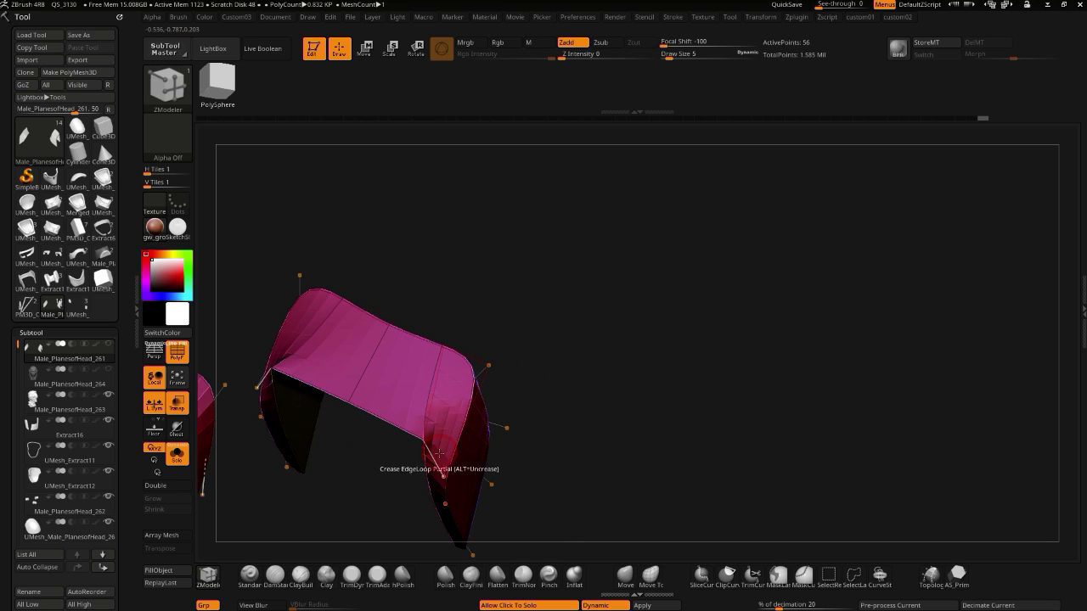
left_click_drag(340, 476, 371, 315)
left_click(277, 419)
left_click(315, 312)
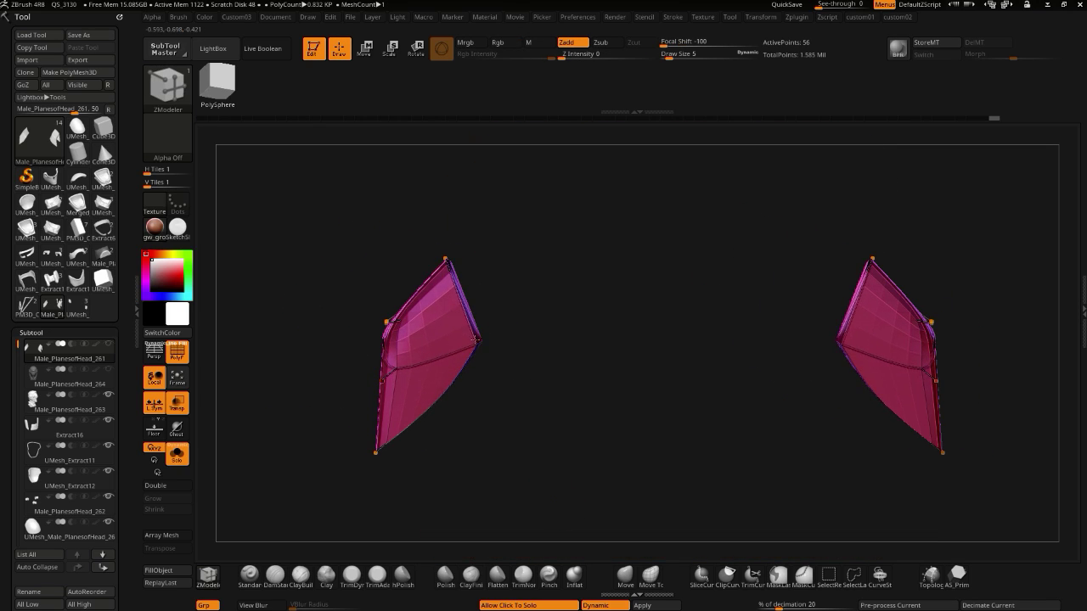
- Check the creased blocks against the helmet with and without the polyframe, and isolate them with Dynamic Subdiv turned off
left_click(336, 338)
left_click_drag(294, 384, 298, 408)
left_click(293, 397)
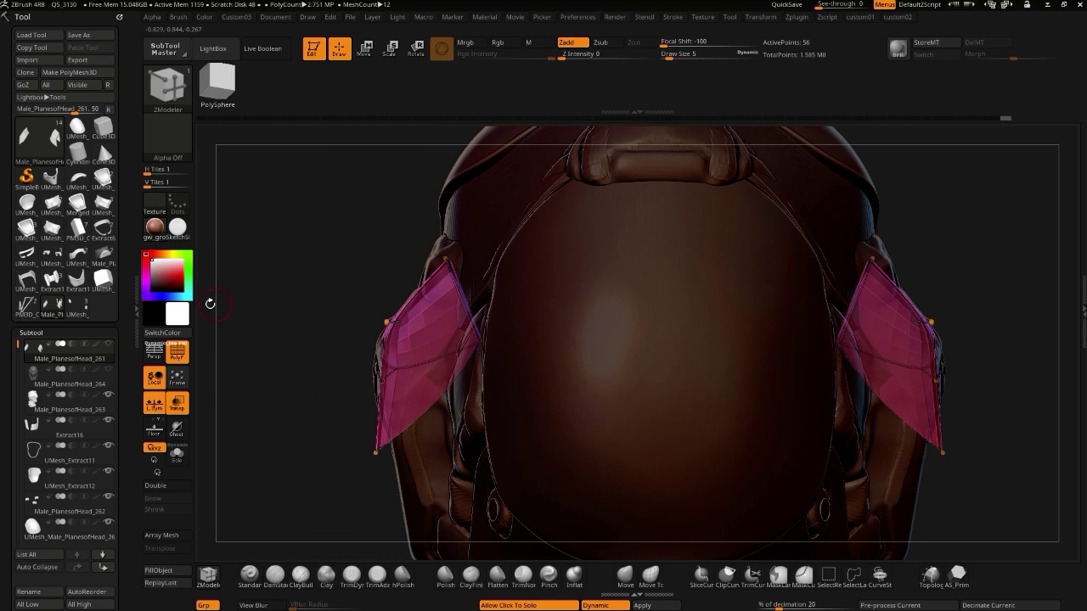
left_click(177, 356)
left_click(176, 357)
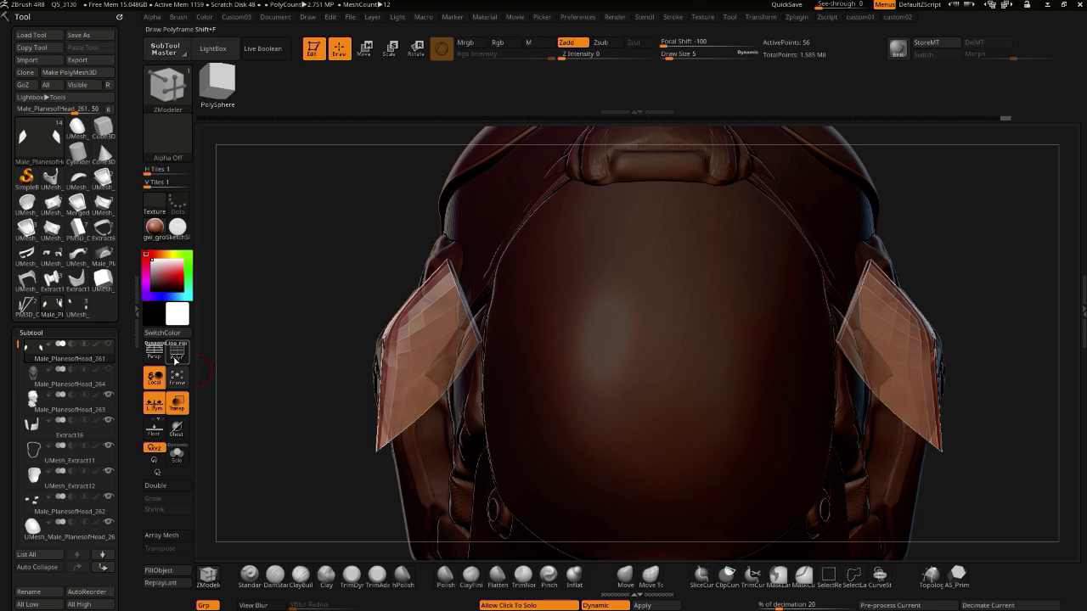
key("2")
left_click(243, 280)
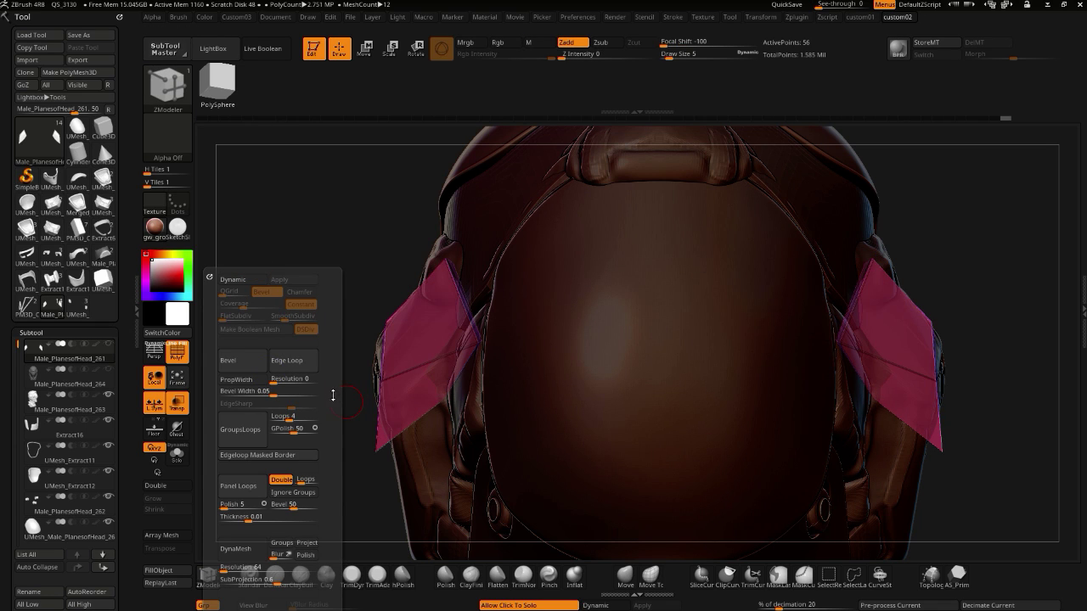
left_click(342, 453)
left_click_drag(342, 453, 356, 363)
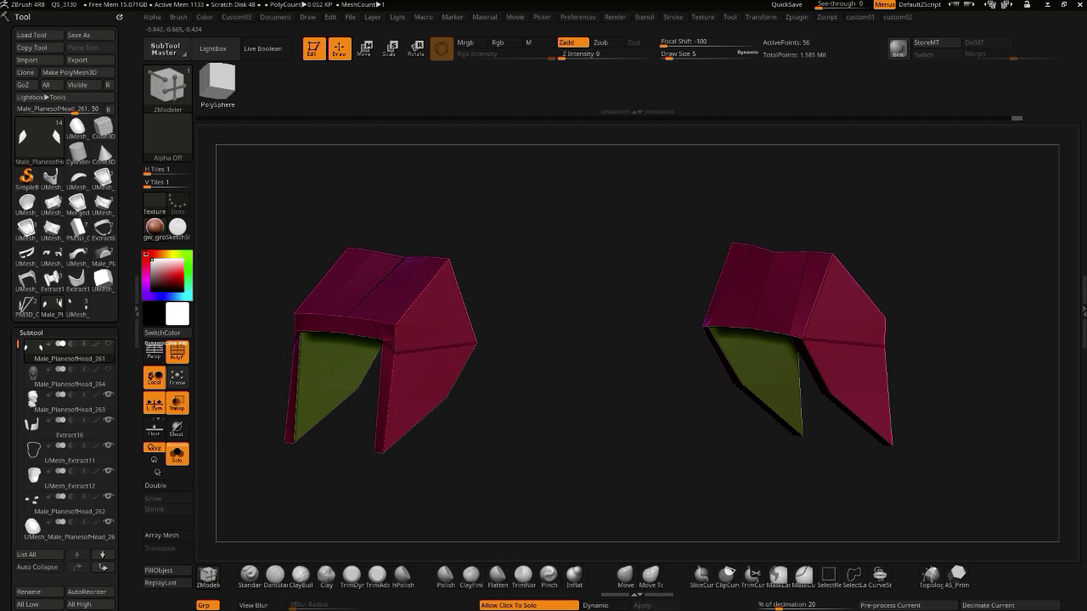
left_click_drag(443, 464, 476, 465)
left_click_drag(476, 461, 393, 433, "shift")
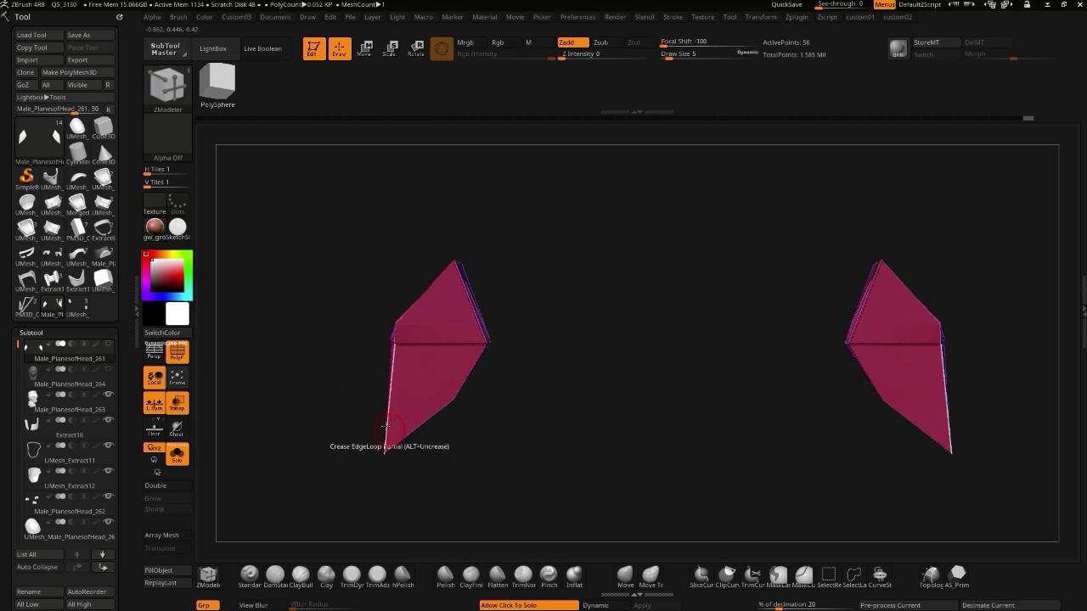
- Slice one block horizontally just below its middle edge loop with SliceCurve and copy the cut to the opposite block with Mirror And Weld
left_click(701, 576)
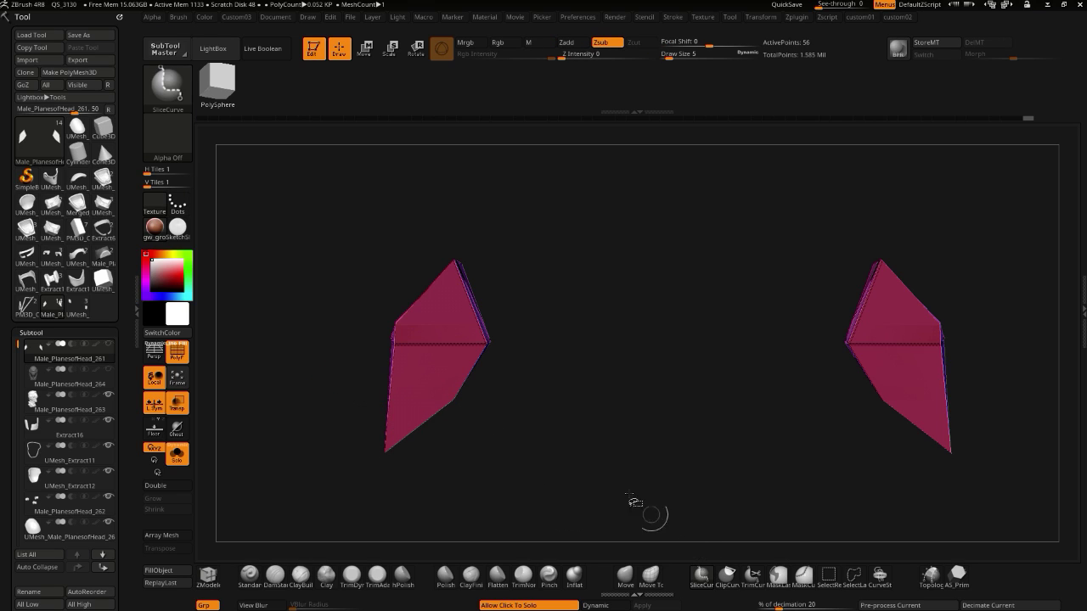
left_click_drag(509, 378, 312, 381, "ctrl+shift")
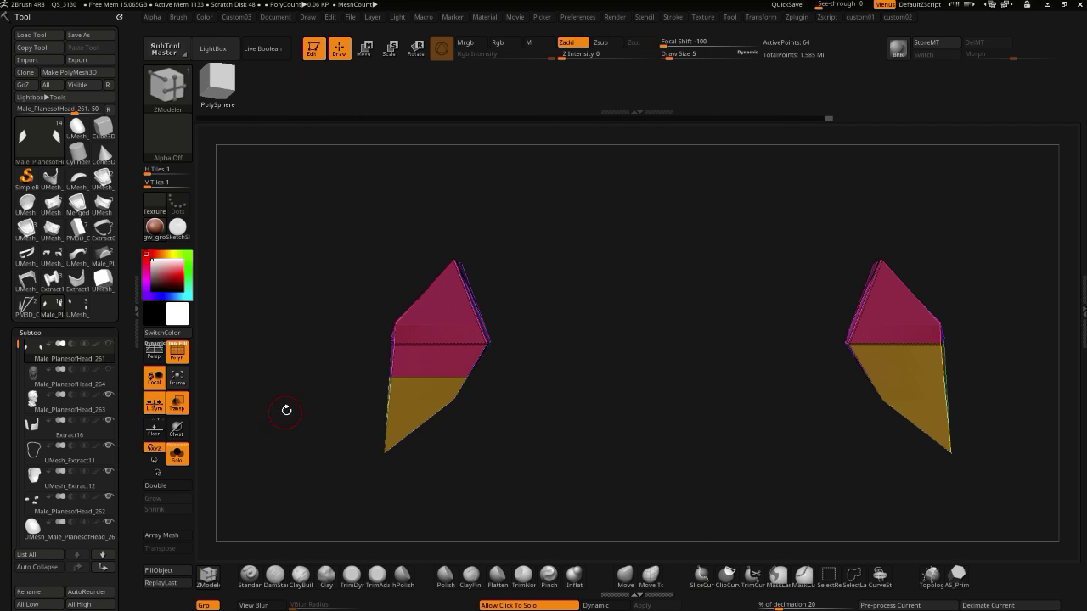
key("ctrl+z")
left_click_drag(500, 389, 300, 379, "ctrl+shift")
left_click_drag(316, 478, 317, 395)
key("1")
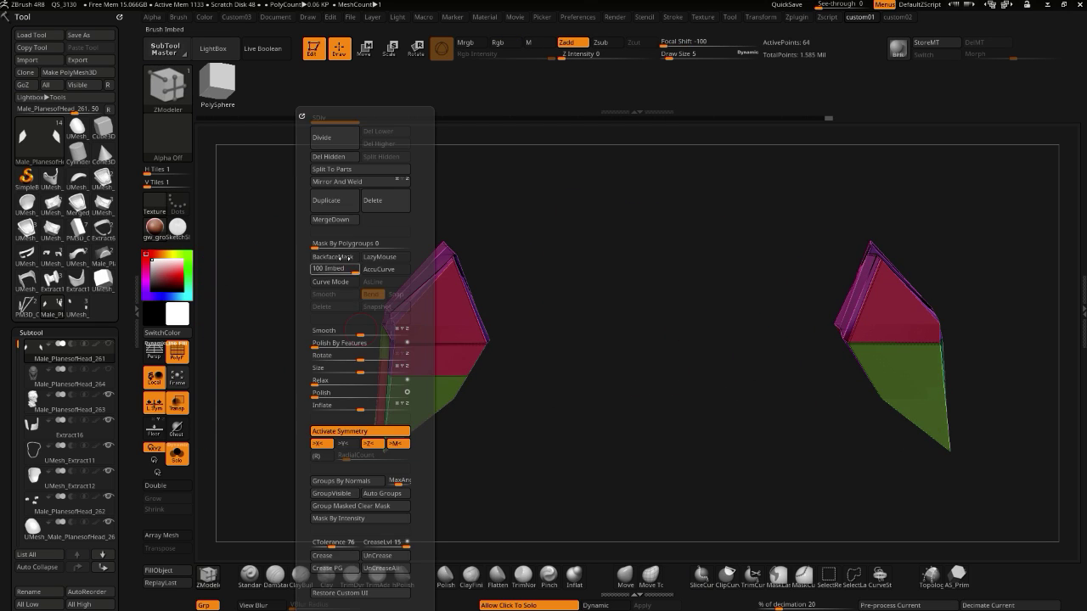
left_click(331, 184)
left_click_drag(588, 485, 307, 414)
left_click(306, 414)
- Turn on Dynamic Subdiv and move the blocks' lower corner points to make their pointed ends blunt against the helmet reference
key("shift+2")
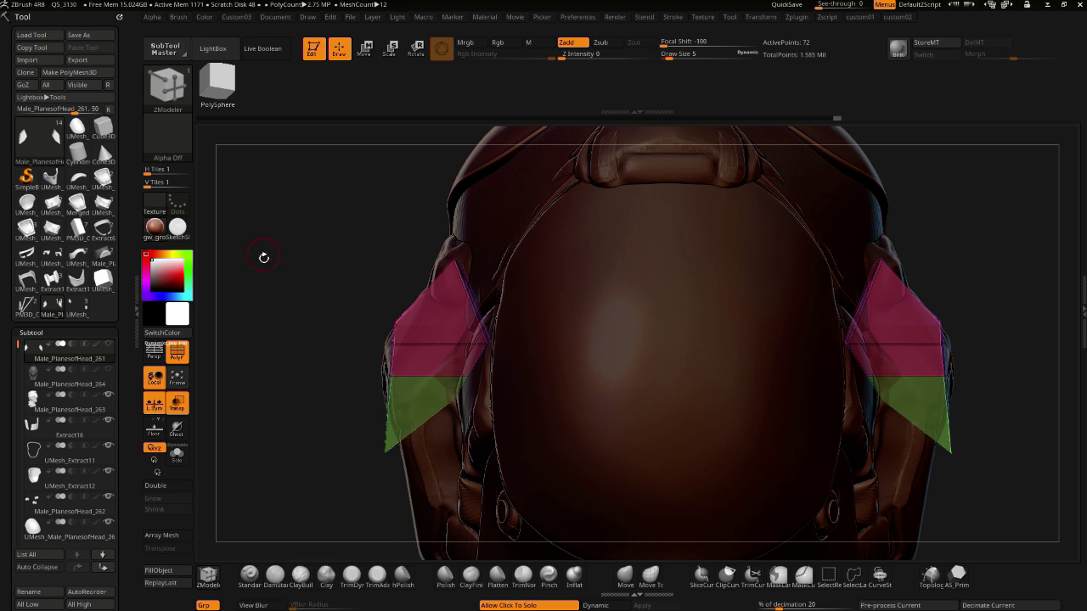
key("shift+2")
left_click(261, 278)
mouse_move(341, 376)
left_mouse_down()
mouse_move(386, 364)
mouse_move(342, 363)
left_mouse_up()
left_click_drag(389, 407, 373, 416)
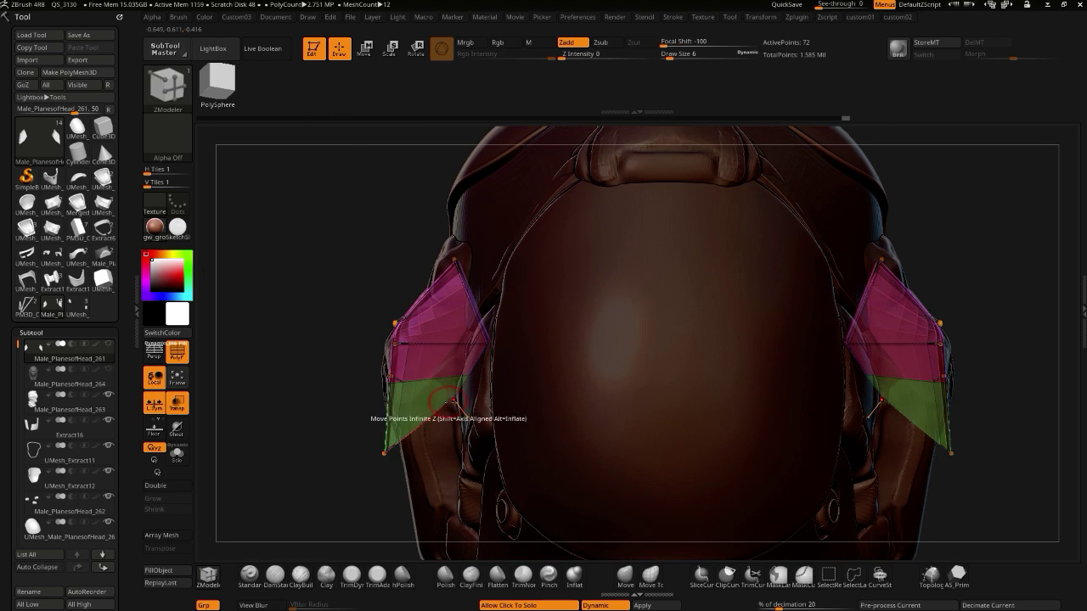
left_click_drag(440, 434, 391, 429)
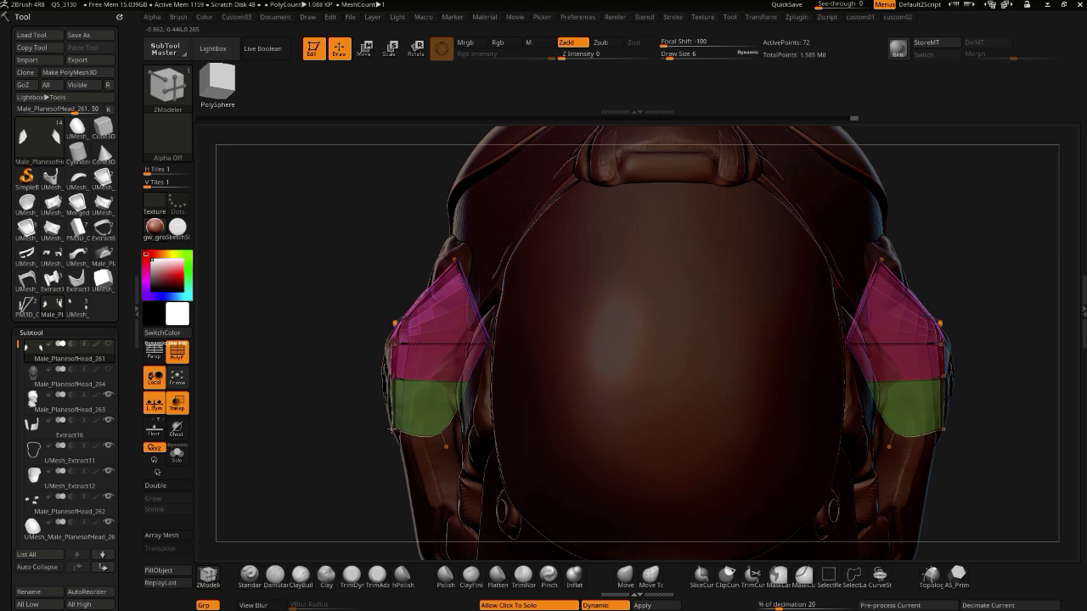
- Move the blocks' inner middle points outward, away from the head, to straighten their inner sides
left_click_drag(350, 399, 366, 383)
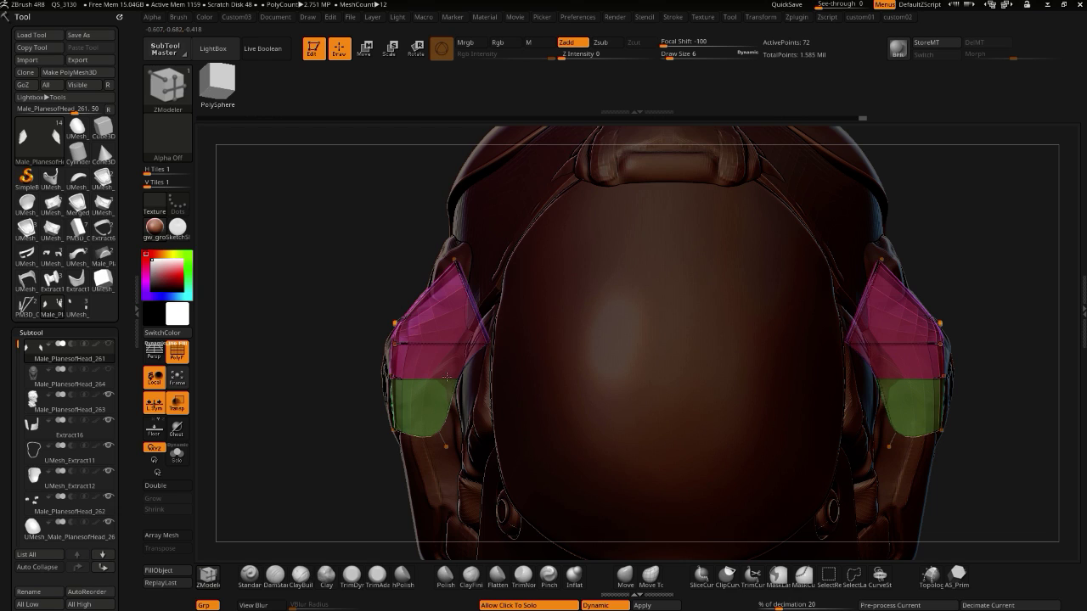
left_click_drag(488, 344, 462, 346)
left_click_drag(308, 303, 296, 338)
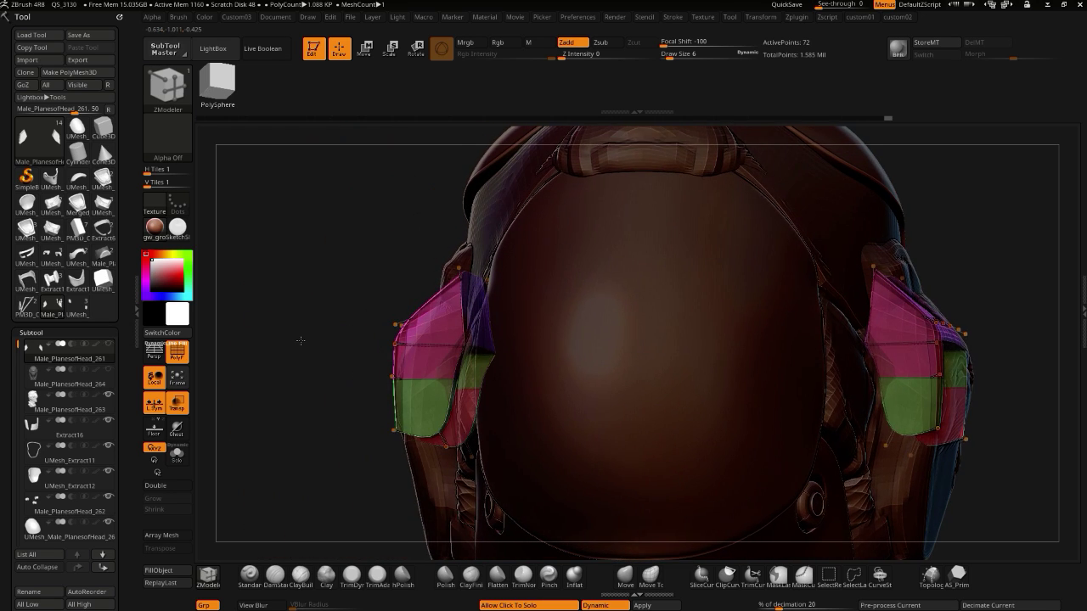
left_click_drag(337, 383, 293, 384)
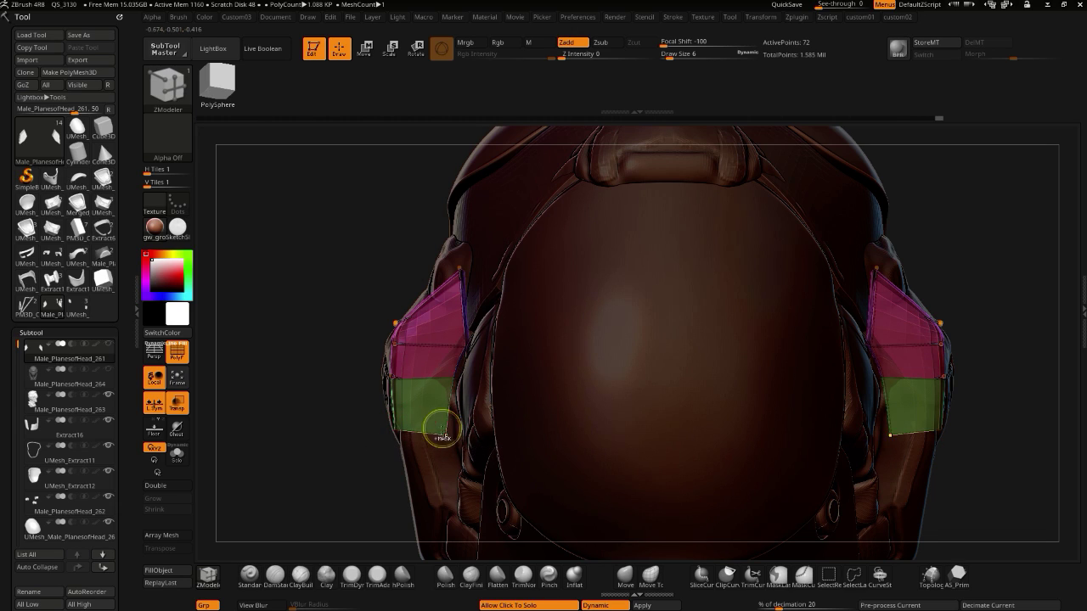
- Undo the last change to the blocks' lower ends and raise their inner lower corner points slightly
key("ctrl")
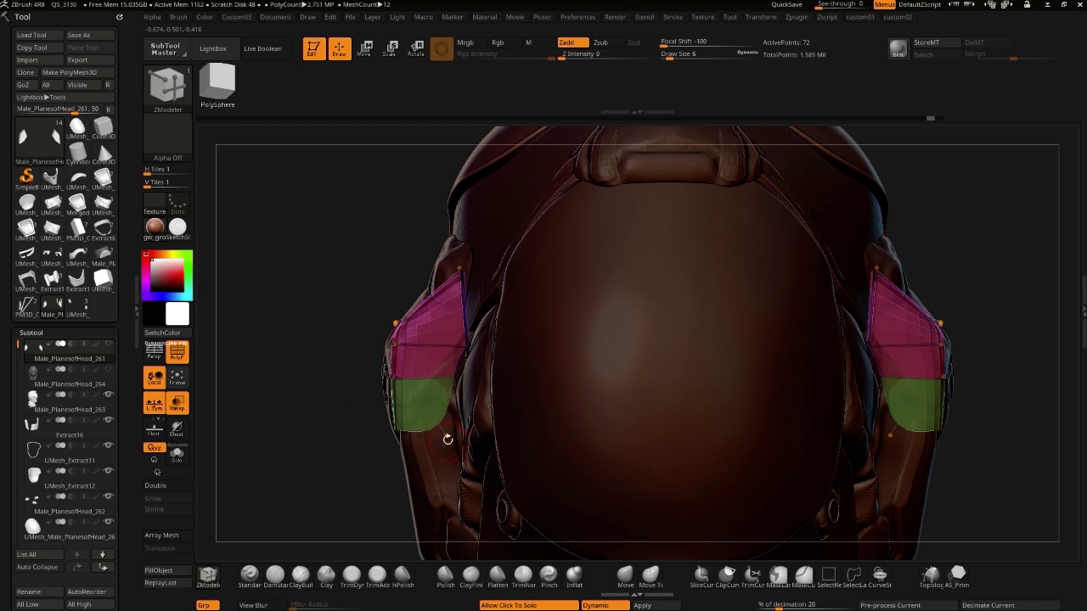
left_click_drag(449, 439, 449, 439)
key("ctrl")
mouse_move(340, 420)
left_mouse_down()
mouse_move(312, 370)
mouse_move(443, 363)
left_mouse_up()
left_click_drag(528, 413, 527, 398)
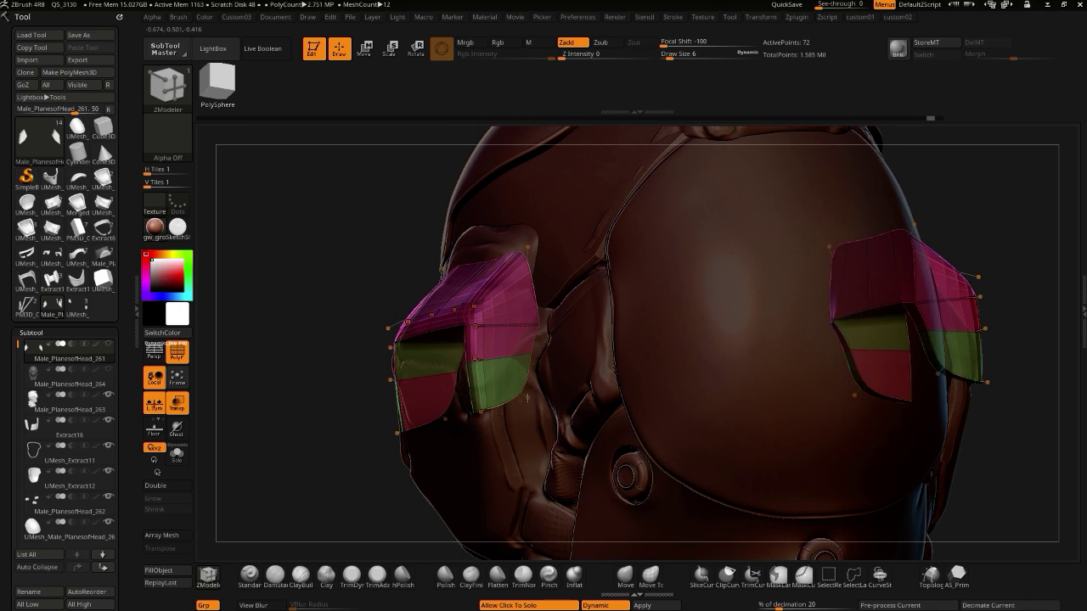
left_click_drag(289, 361, 267, 381)
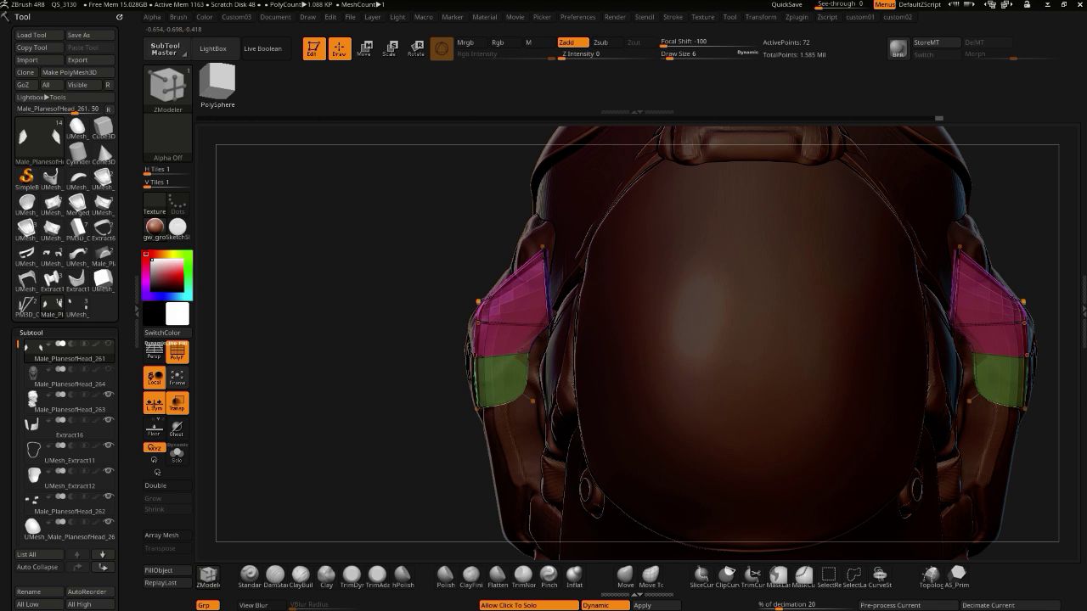
- Set the ZModeler point Move target to Infinite X and move the notch's upper corner points inward to widen the legs
left_click_drag(315, 300, 424, 331)
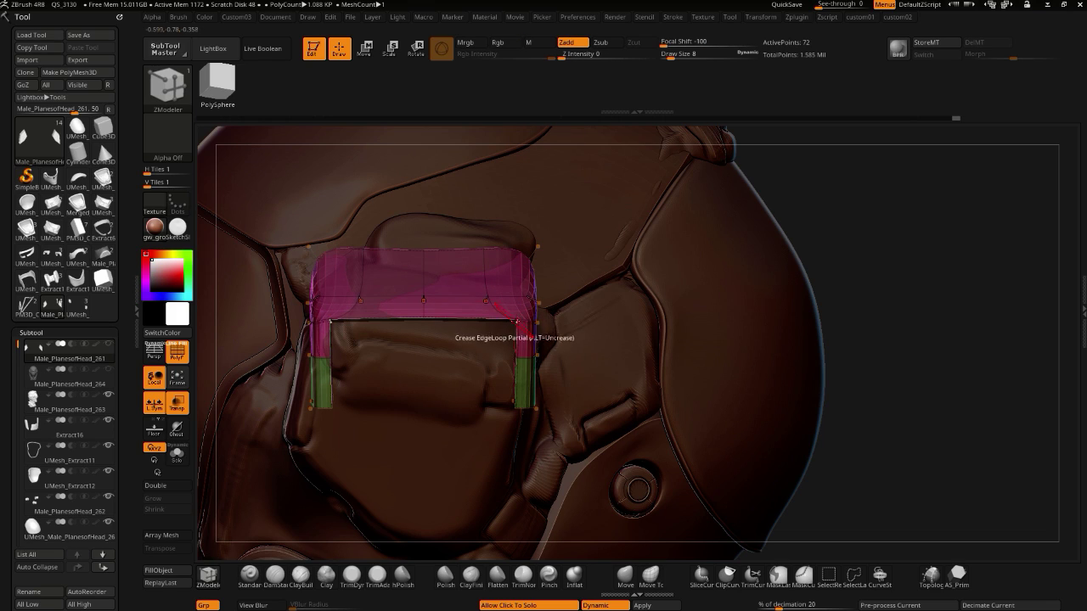
key("space")
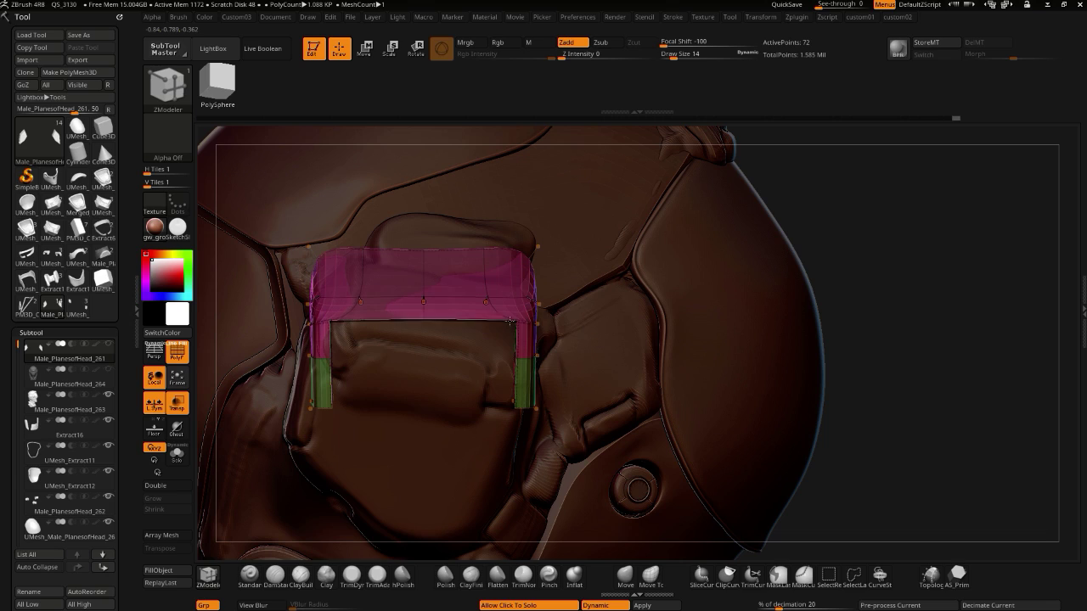
key("space")
key("space")
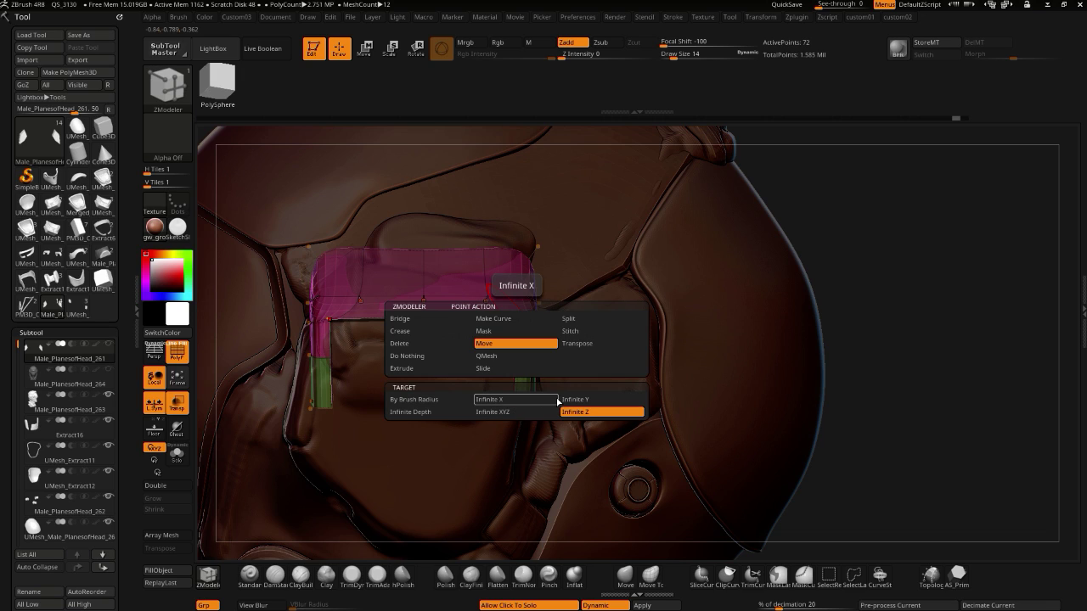
key("space")
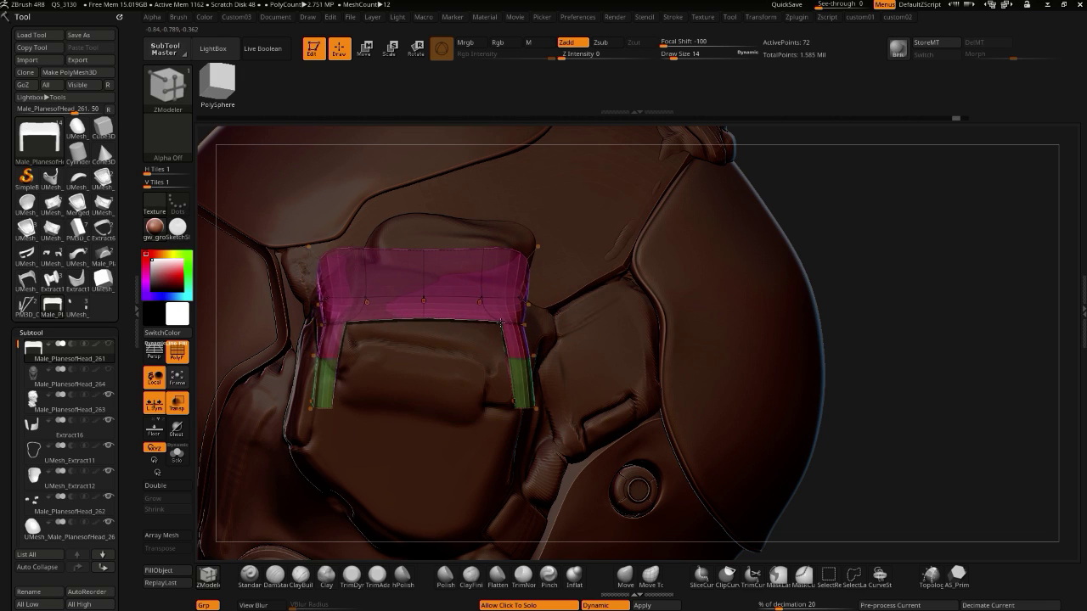
left_click(512, 323)
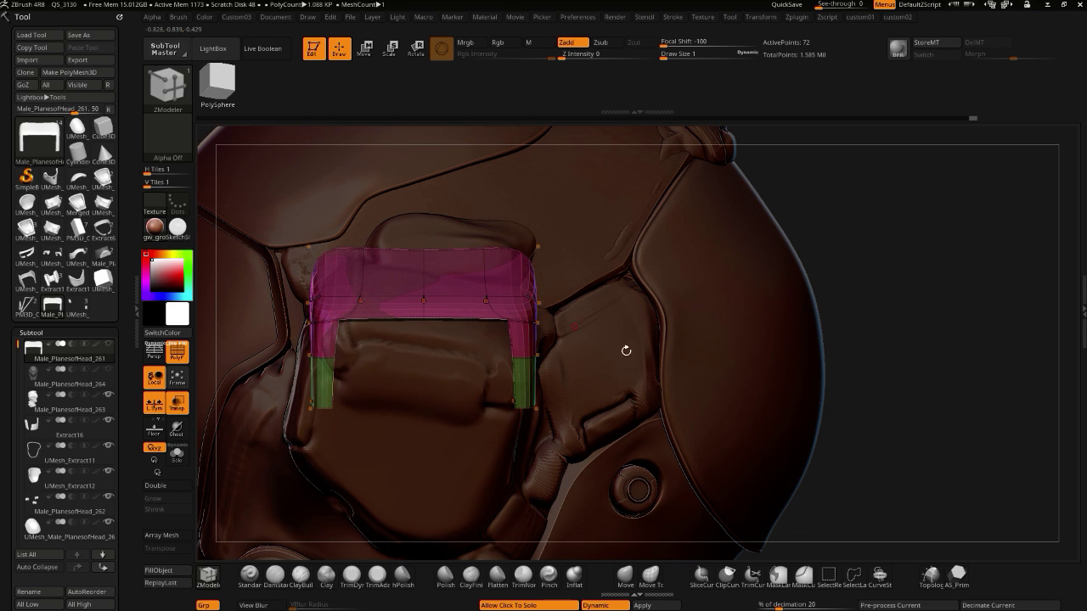
- Try to delete the vertical middle edge loop of the blocks, and undo the attempt
left_click_drag(859, 498, 462, 422)
left_click_drag(439, 337, 606, 371)
left_click_drag(742, 470, 297, 309)
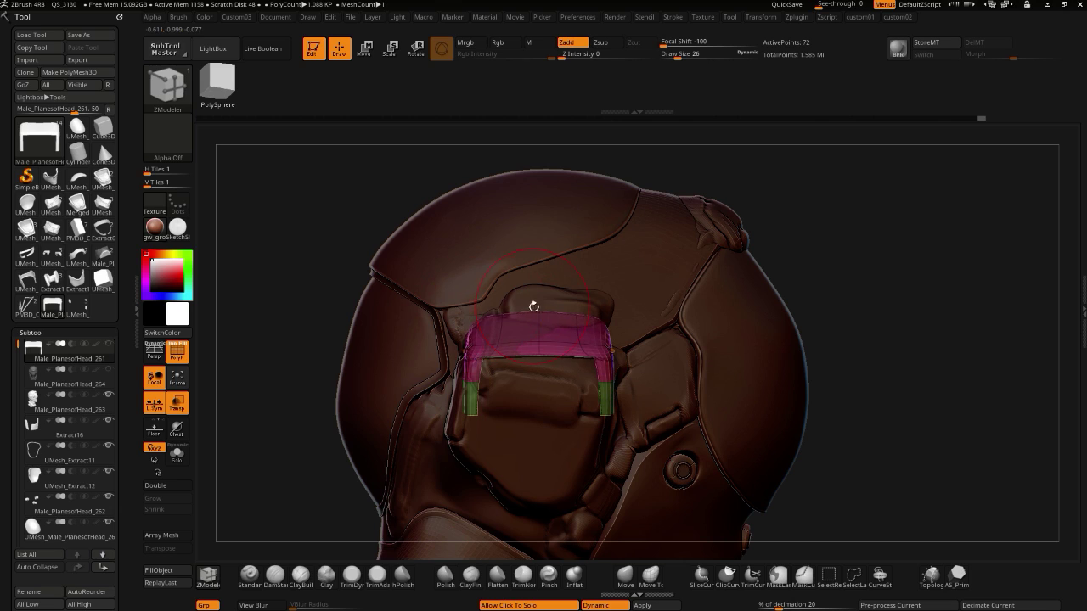
left_click_drag(534, 306, 511, 323)
left_click_drag(344, 260, 361, 255, "shift")
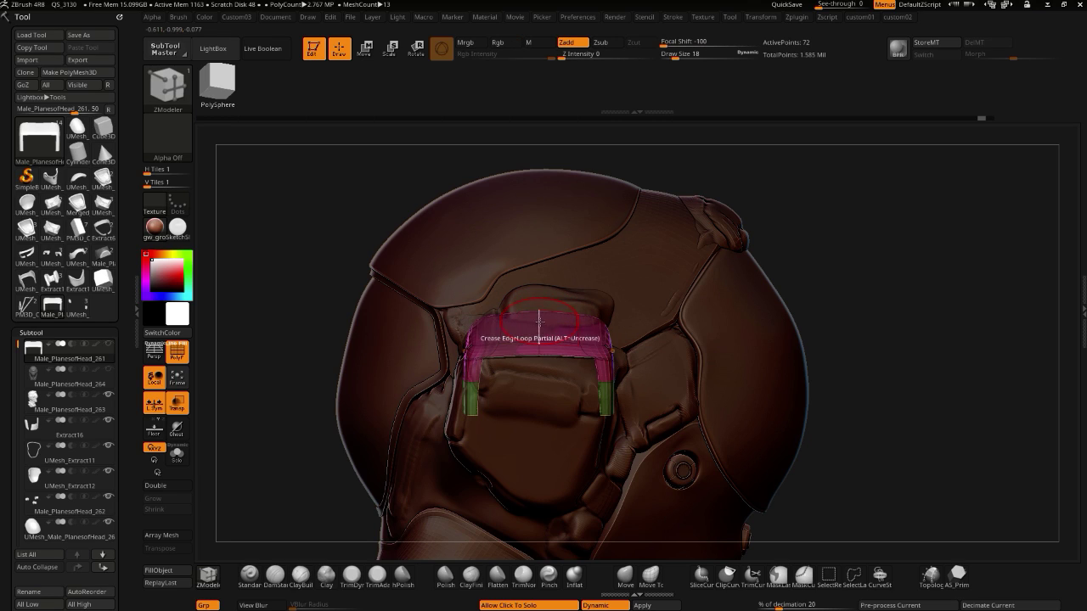
right_click(539, 323)
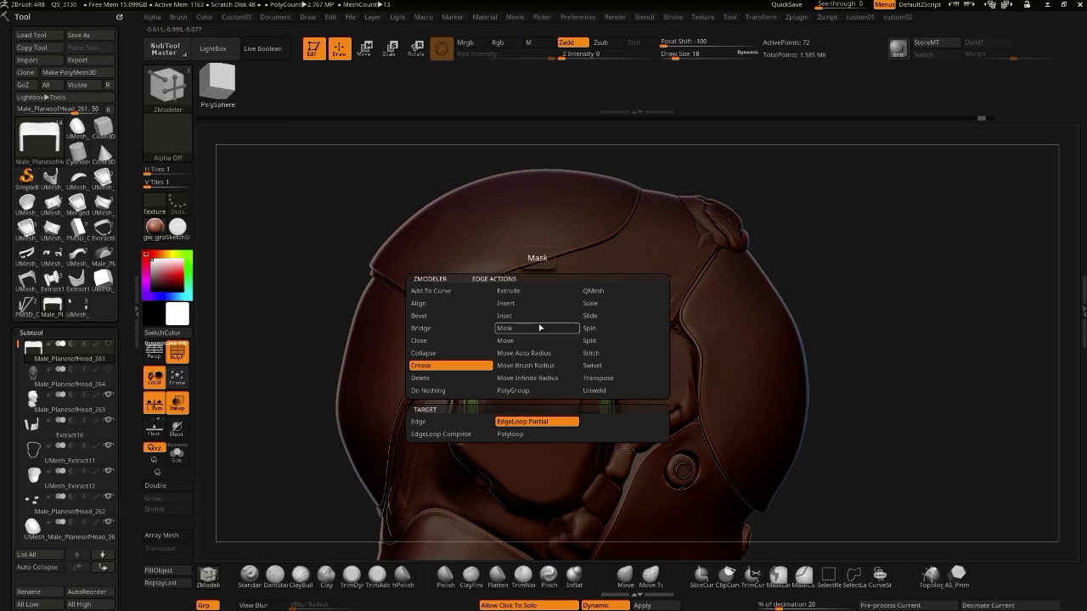
left_click(436, 387)
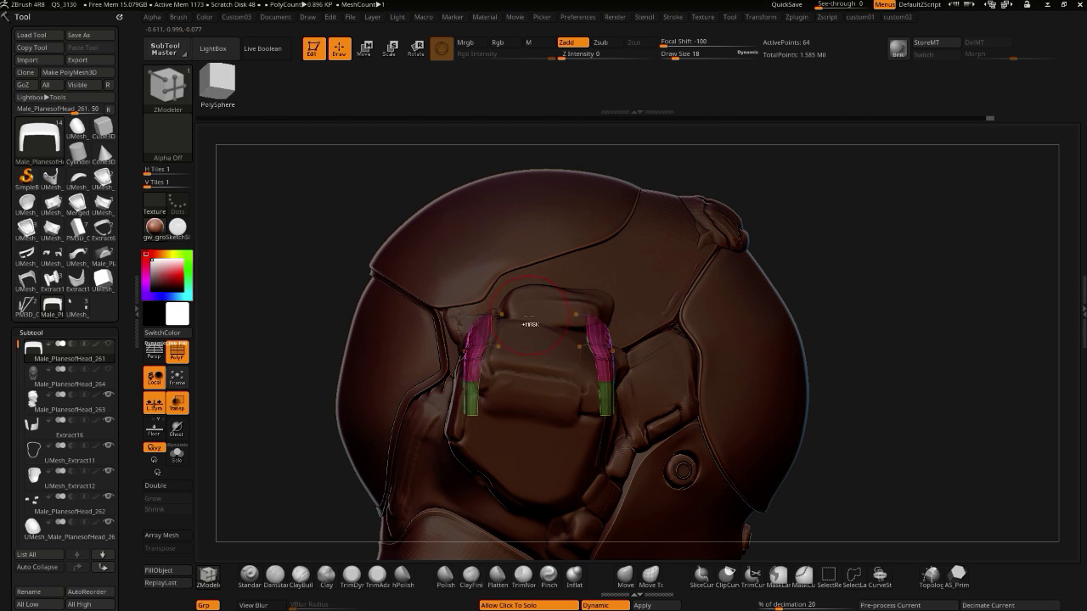
right_click_drag(516, 304, 532, 306)
key("ctrl+z")
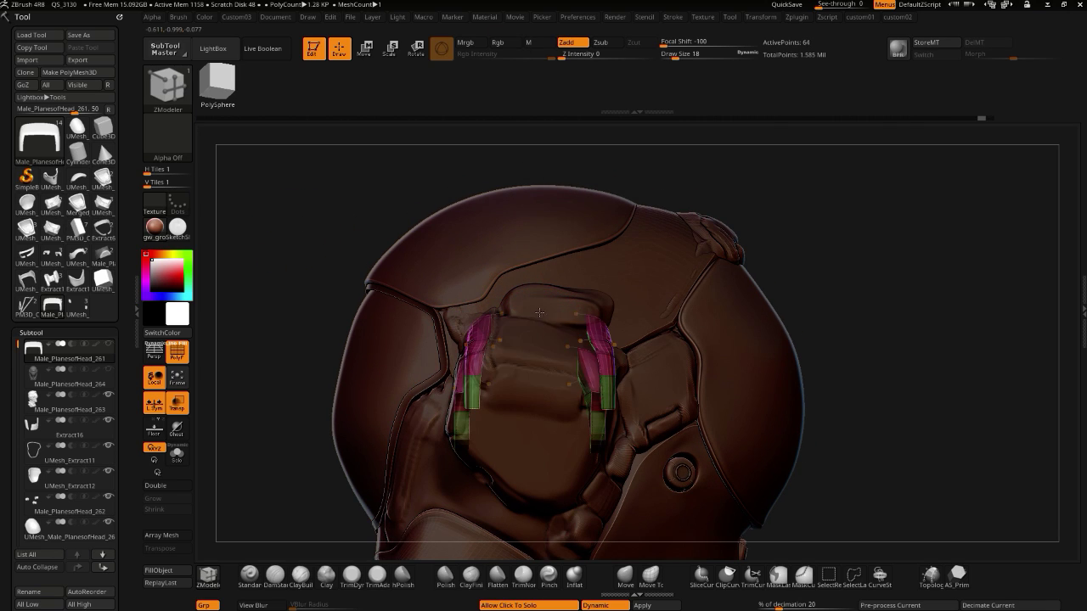
key("ctrl+z")
right_click_drag(300, 263, 327, 274)
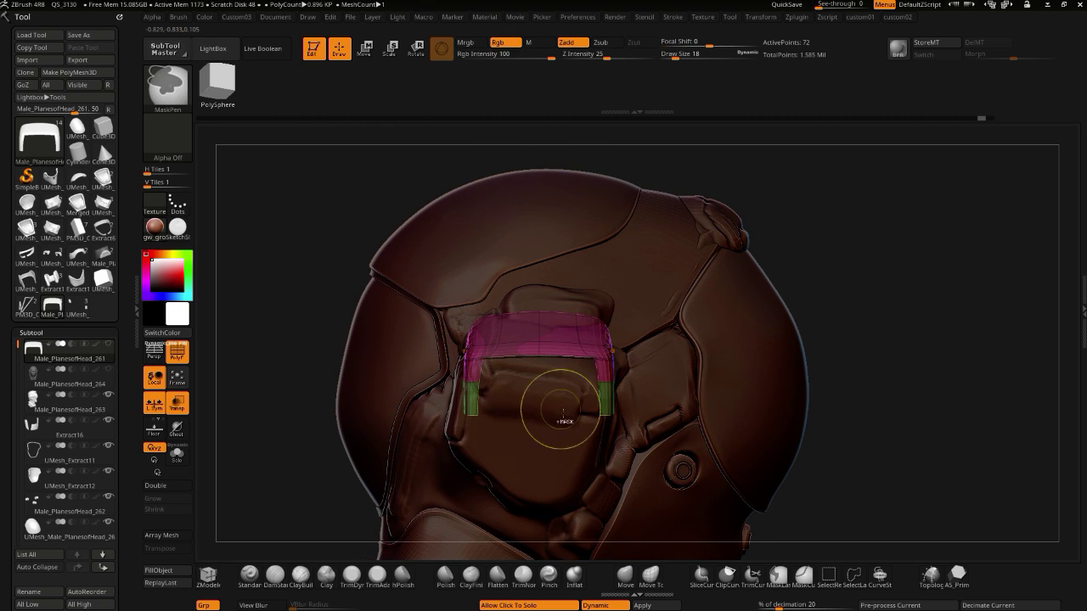
- Mask part of the blocks, nudge the unmasked geometry slightly down with the Move gizmo, and return to Draw mode
left_click_drag(562, 410, 562, 412, "ctrl")
left_click(309, 261, "ctrl")
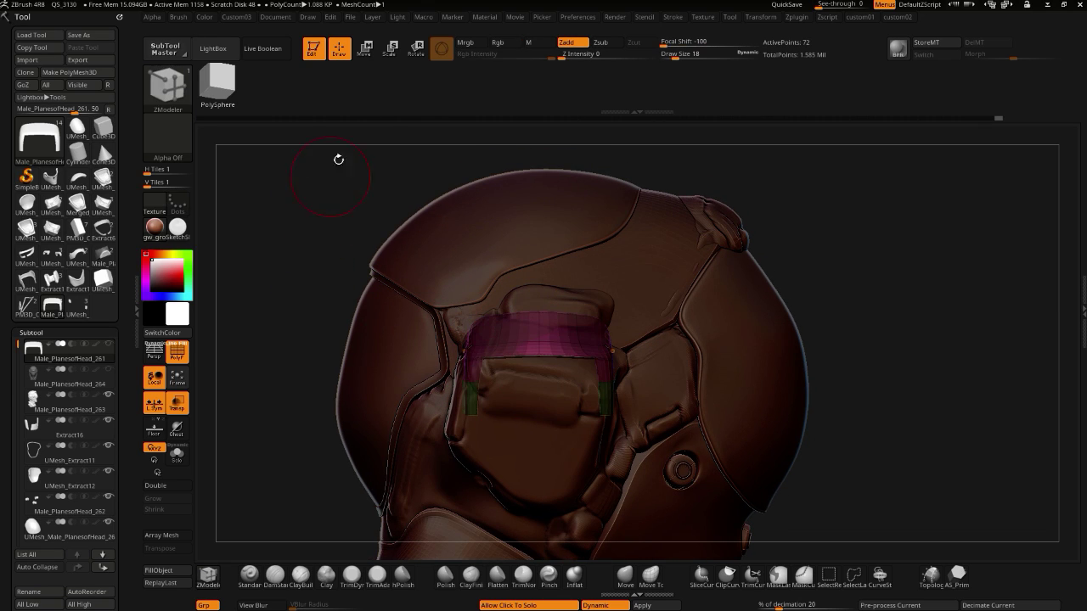
left_click(368, 57)
left_click_drag(583, 316, 583, 328)
left_click_drag(311, 273, 243, 294)
mouse_move(307, 301)
left_mouse_down()
mouse_move(364, 298)
mouse_move(348, 295)
left_mouse_up()
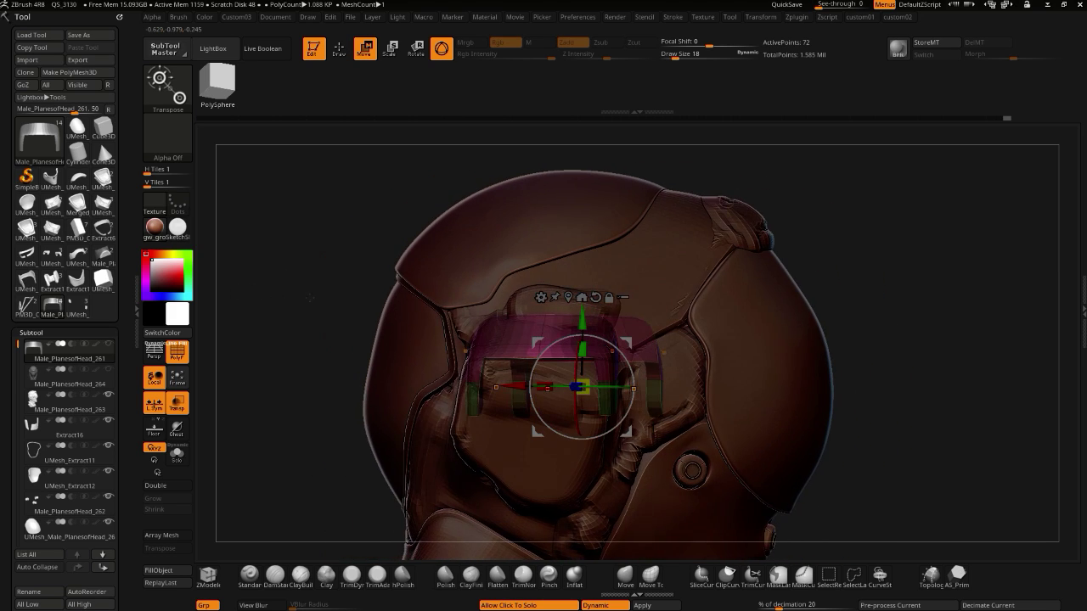
left_click(339, 53)
- Isolate the blocks and QMesh the middle polygons of their sloped outer faces outward into separate boxes
left_click_drag(274, 289, 300, 335)
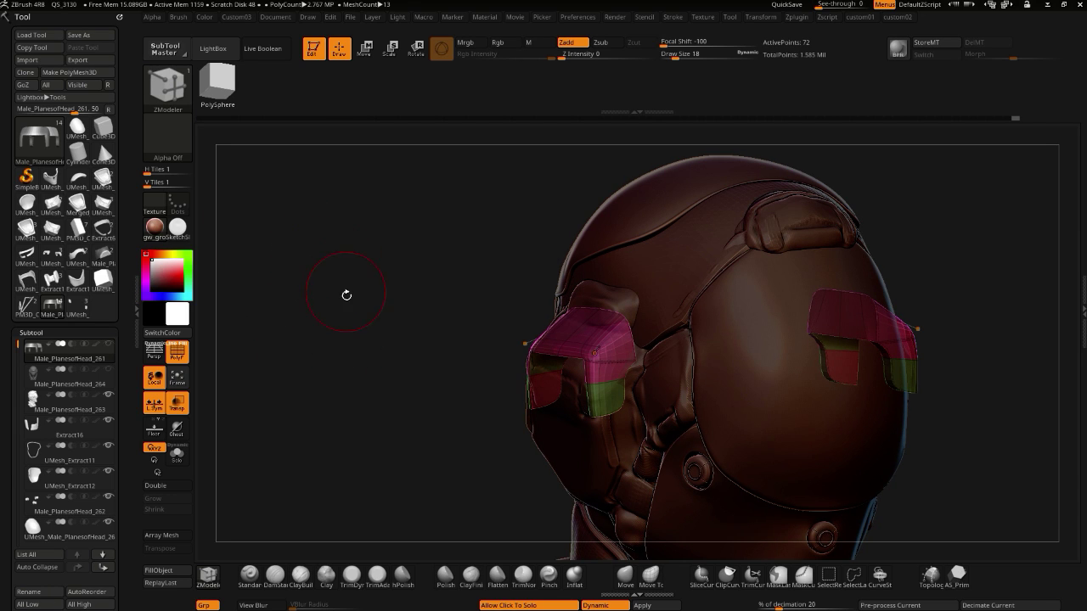
left_click_drag(379, 301, 310, 291)
left_click(291, 258)
left_click_drag(360, 191, 366, 200)
left_click(340, 255)
left_click_drag(333, 265, 342, 342, "alt")
left_click_drag(343, 220, 427, 250)
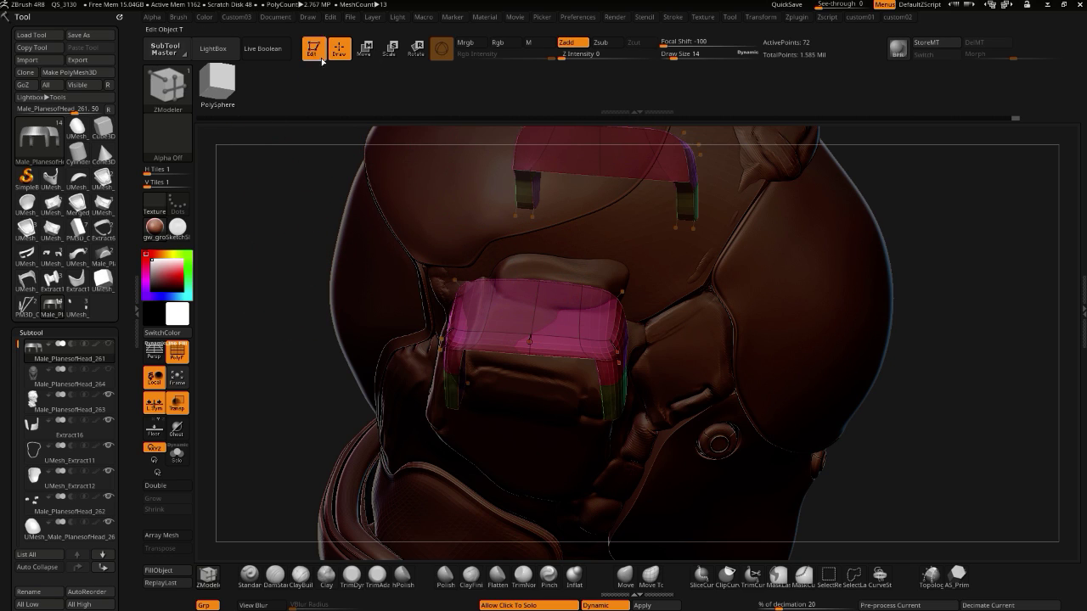
left_click(290, 163)
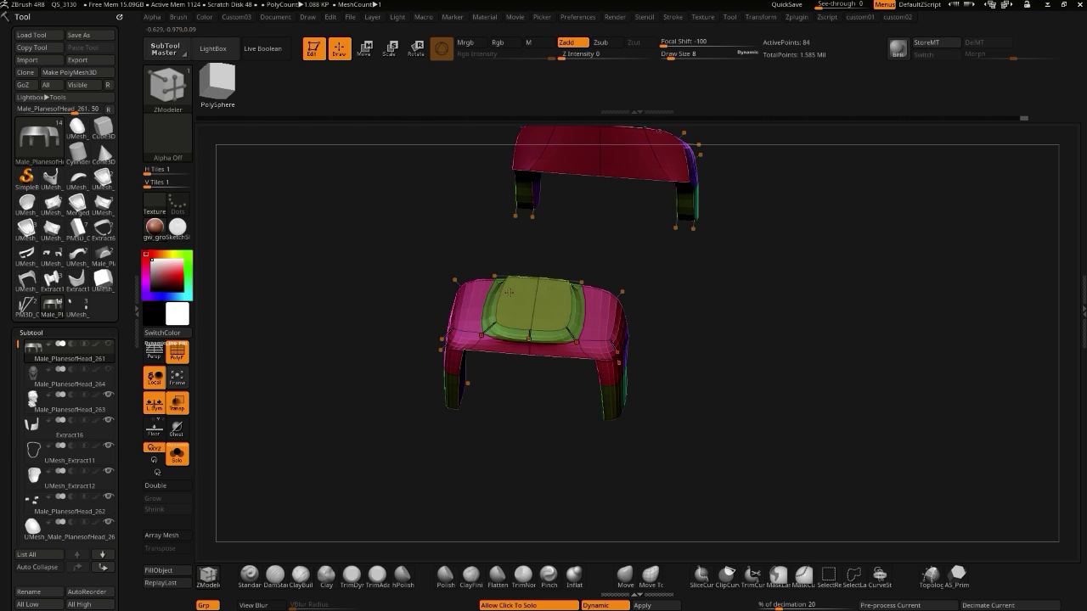
left_click_drag(508, 285, 507, 286)
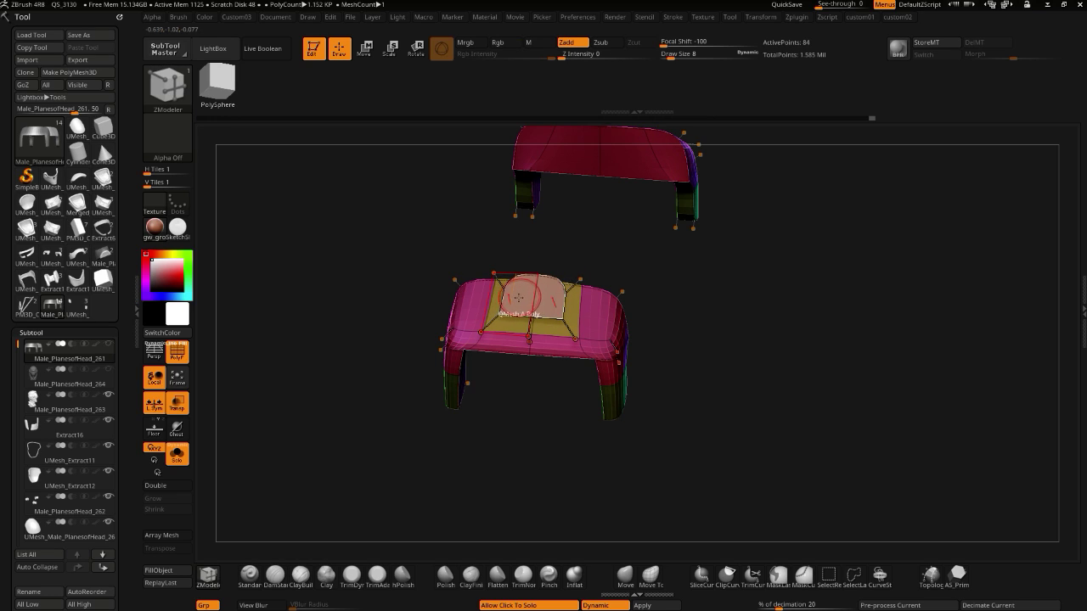
left_click_drag(513, 296, 311, 312)
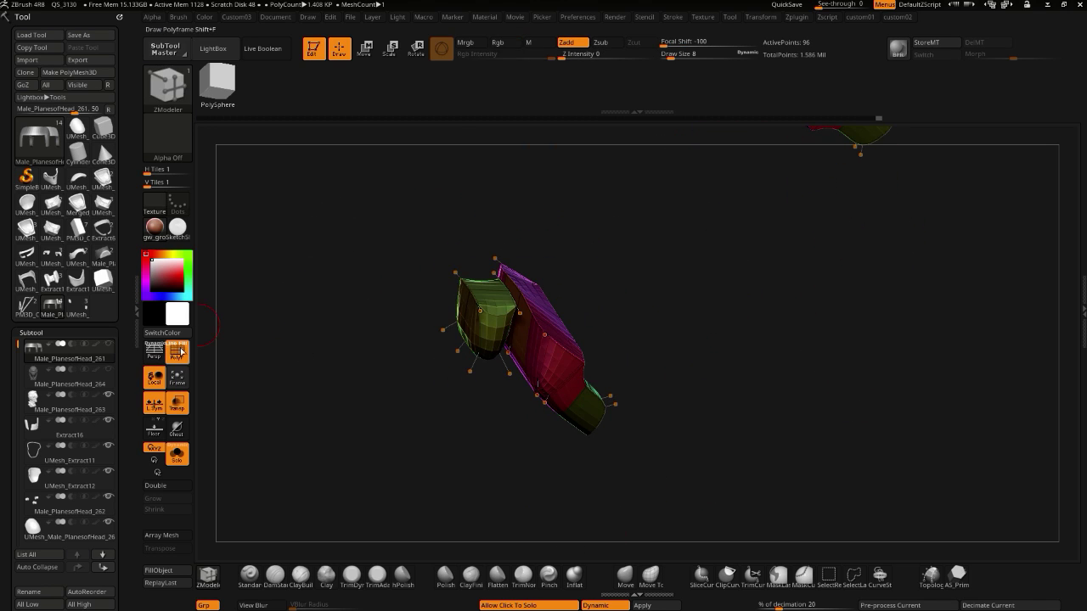
- Turn off Dynamic Subdiv and line up the low-poly blocks and boxes in a straight profile view
key("2")
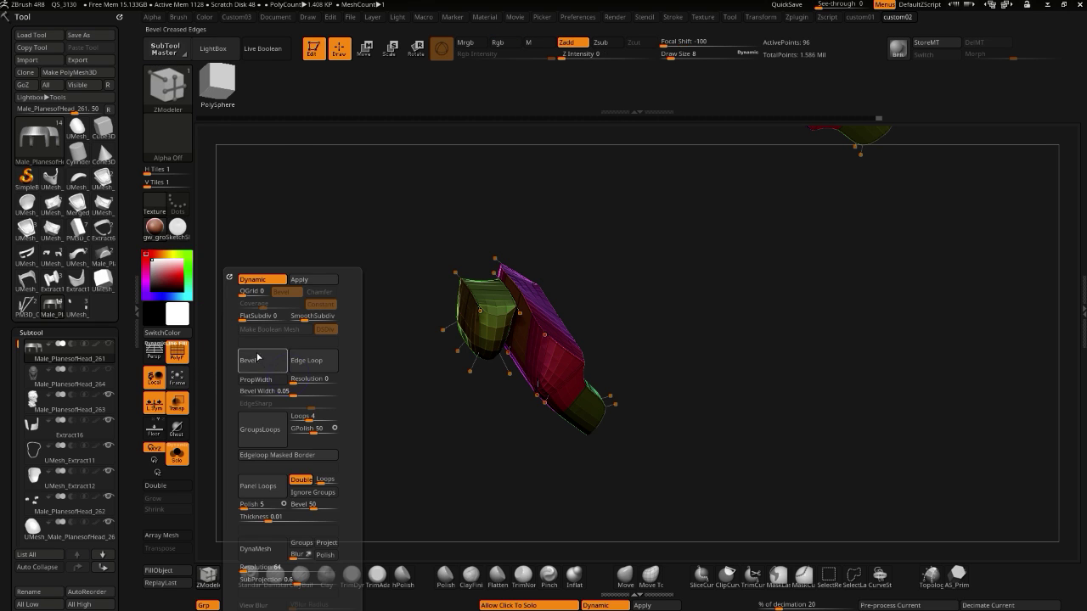
left_click(250, 281)
left_click_drag(399, 391, 326, 316)
left_click_drag(580, 436, 376, 281)
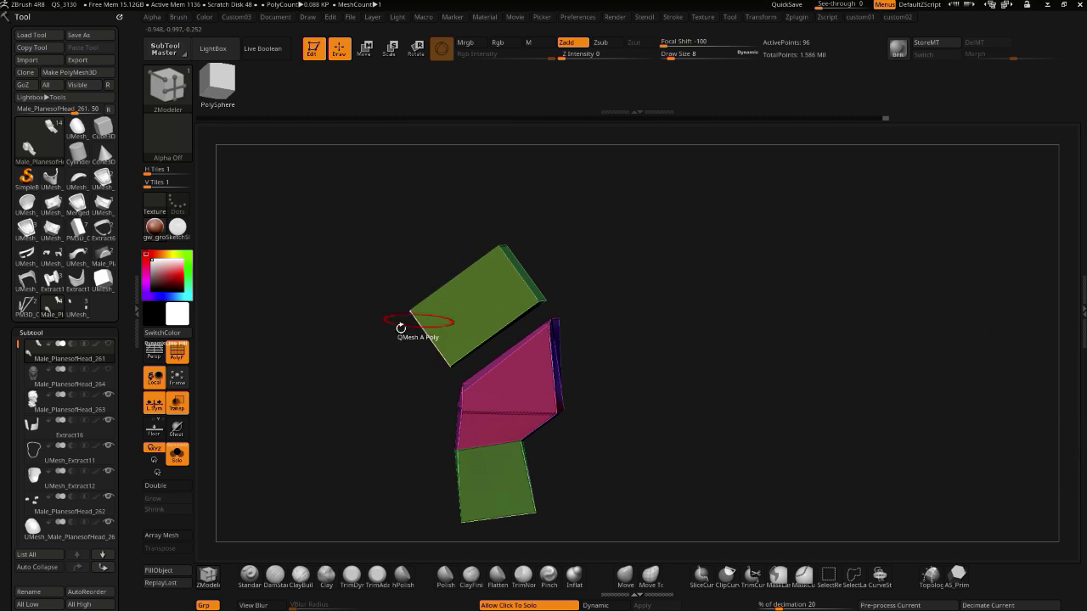
left_click_drag(315, 328, 367, 340)
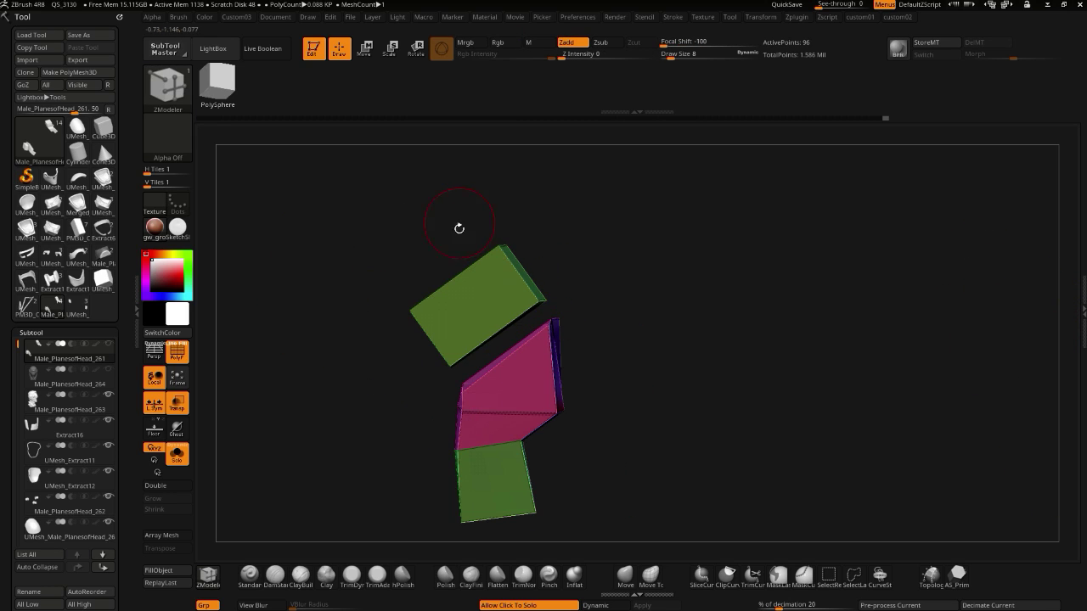
left_click_drag(381, 227, 392, 285, "alt")
left_click_drag(266, 227, 260, 186, "alt")
left_click_drag(645, 448, 394, 317, "alt")
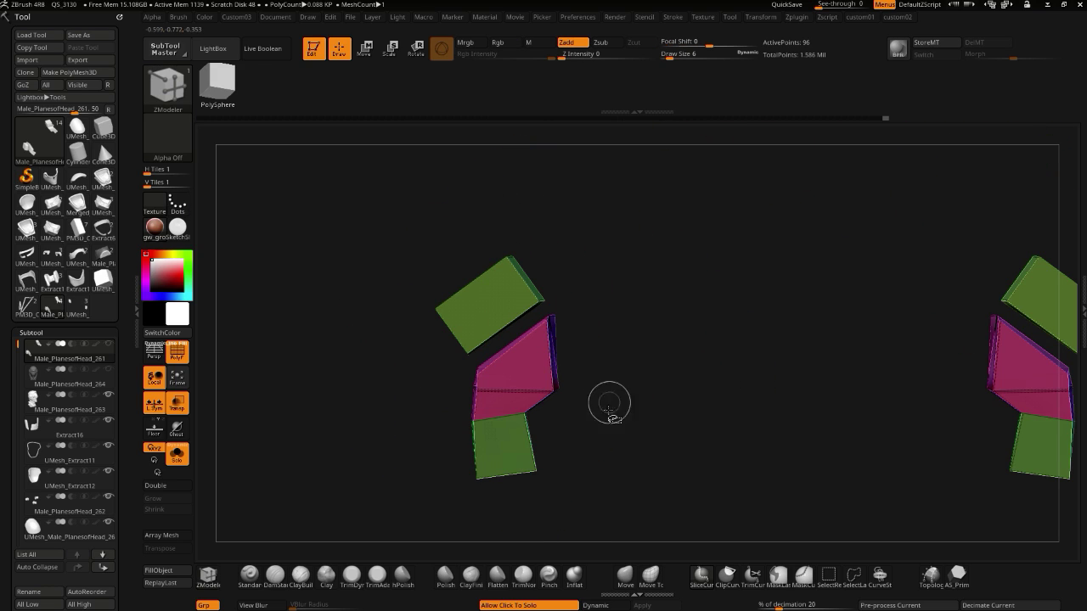
- Clip the inner ends of the new boxes flat with ClipCurve and check the cut from a slight angle
left_click(726, 575)
key("ctrl+space")
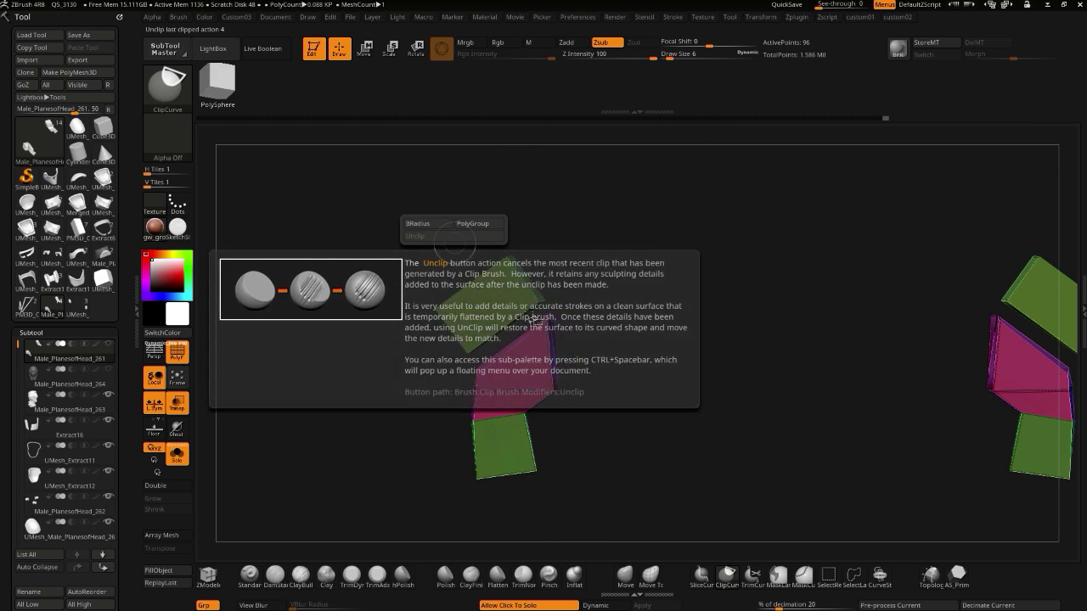
left_click_drag(544, 308, 538, 306, "ctrl+shift")
left_click_drag(377, 246, 382, 284)
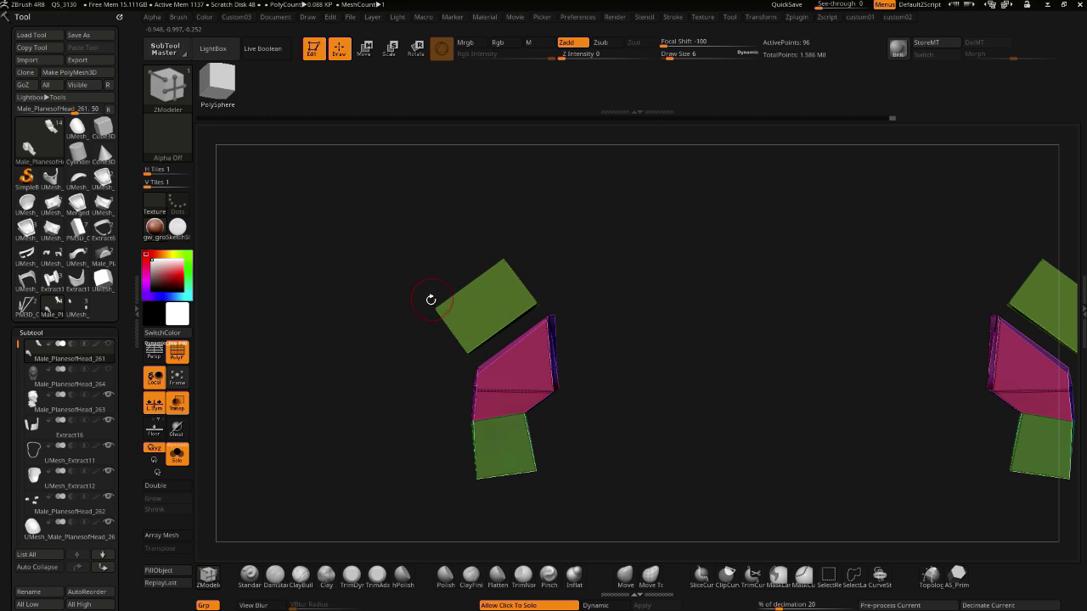
left_click_drag(379, 291, 348, 263)
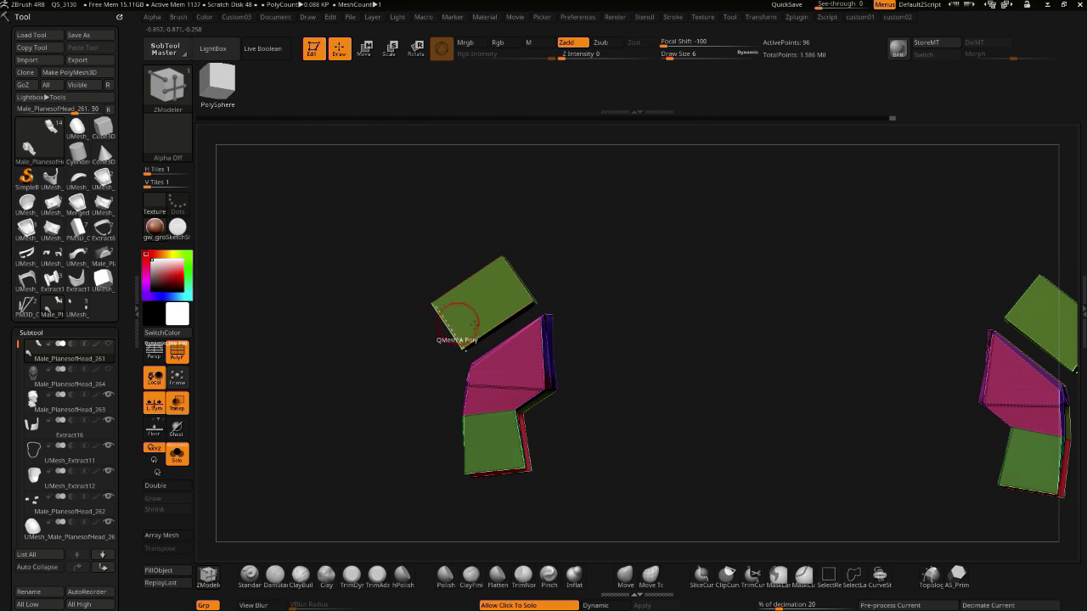
left_click_drag(405, 330, 367, 262)
- Switch from ClipCurve to a selection brush and isolate the two new boxes, hiding the notched blocks
mouse_move(456, 202)
left_mouse_down("ctrl")
mouse_move(528, 204)
mouse_move(554, 292)
mouse_move(395, 198)
left_mouse_up("ctrl")
key("ctrl+shift")
left_click(169, 85, "ctrl+shift")
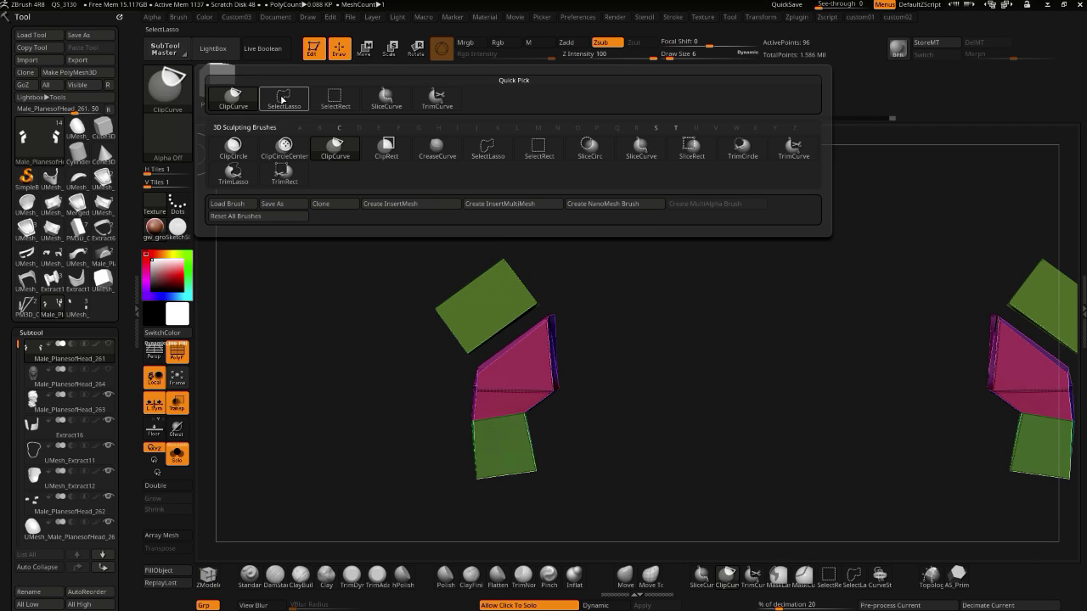
left_click(369, 174)
mouse_move(469, 241)
left_mouse_down("ctrl+shift")
mouse_move(543, 302)
mouse_move(471, 352)
mouse_move(380, 323)
mouse_move(367, 280)
mouse_move(317, 283)
mouse_move(332, 277)
mouse_move(348, 350)
left_mouse_up("ctrl+shift")
- Separate the boxes and the notched blocks into two subtools with Split Hidden, and bring the helmet back into view
key("1")
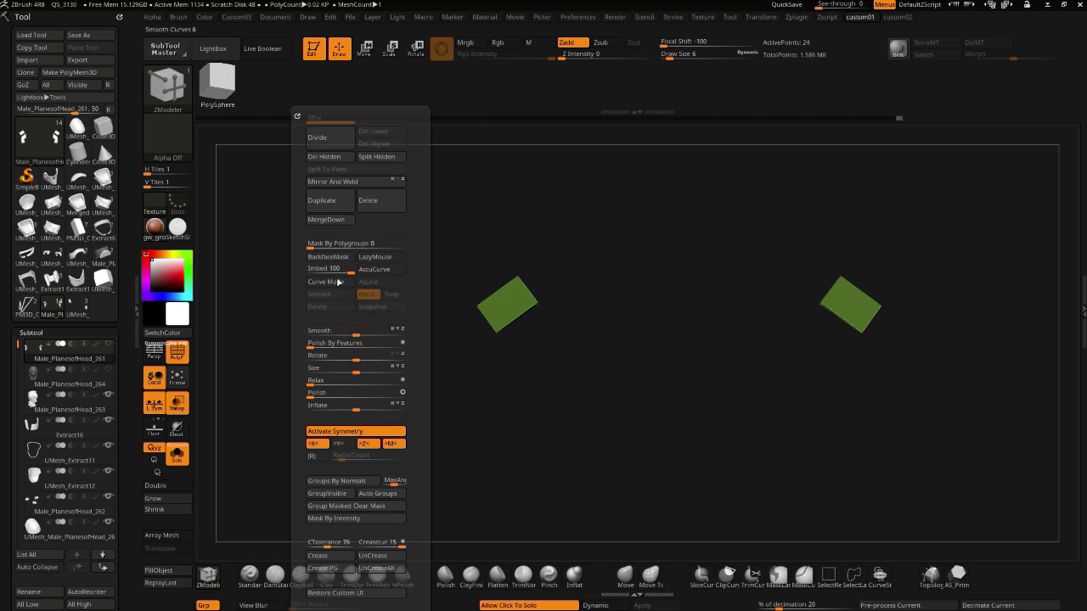
left_click(369, 157)
left_click(334, 273)
mouse_move(333, 274)
left_mouse_down()
mouse_move(348, 289)
mouse_move(366, 285)
mouse_move(348, 284)
left_mouse_up()
key("shift+alt+s")
key("shift+alt+s")
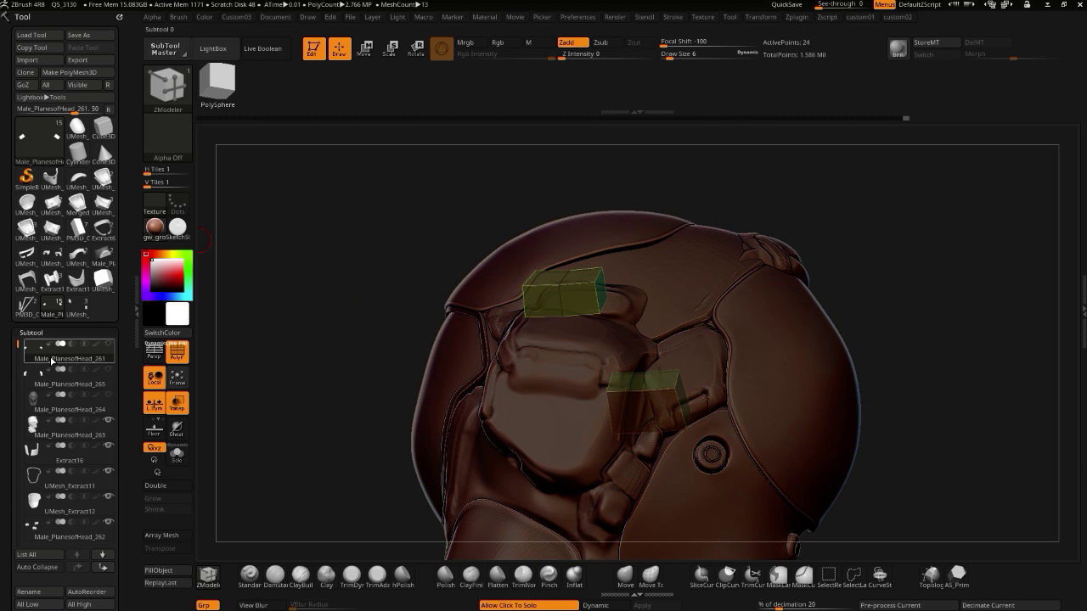
- Show the notched blocks again, make them the active subtool, and turn on Dynamic Subdiv for them
left_click(108, 370)
left_click_drag(383, 335, 344, 347)
left_click(489, 360, "alt")
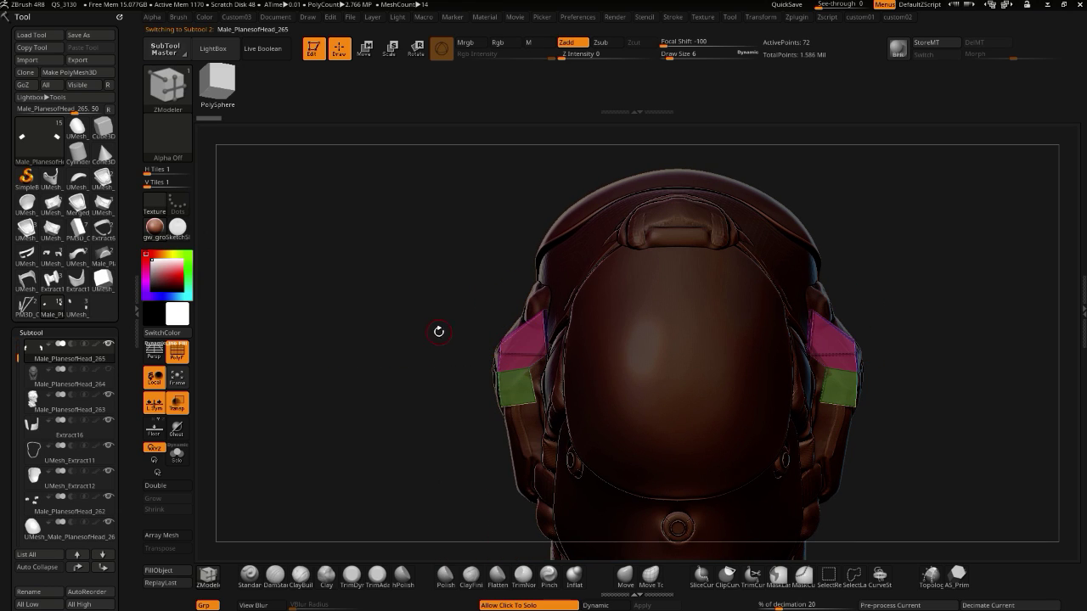
key("2")
left_click(395, 280)
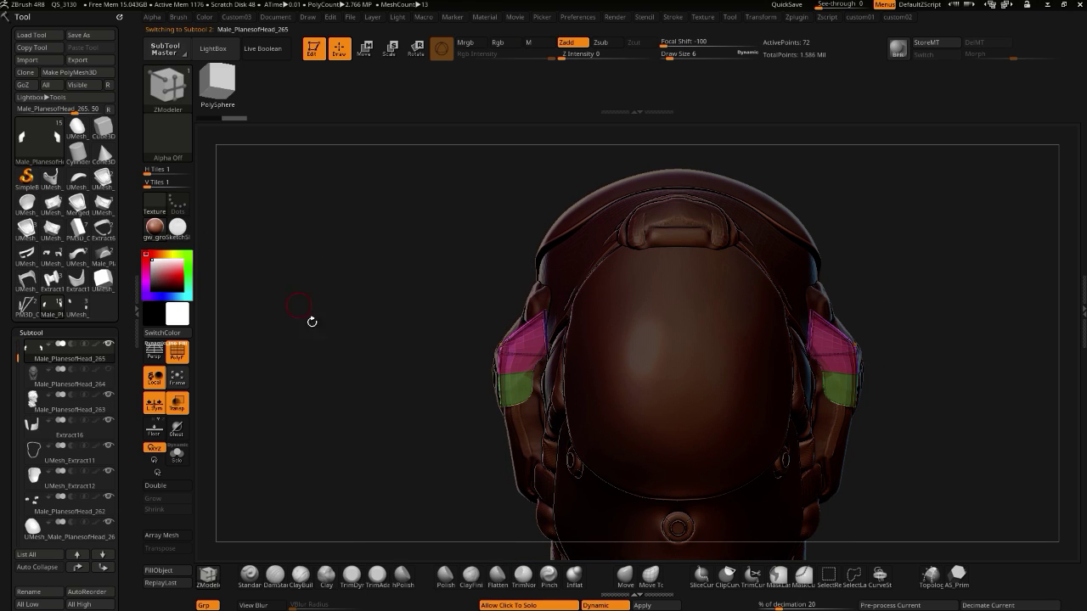
- Make the separated boxes the active subtool, isolate them, and regroup their faces by normals
left_click_drag(343, 348, 368, 357)
key("g")
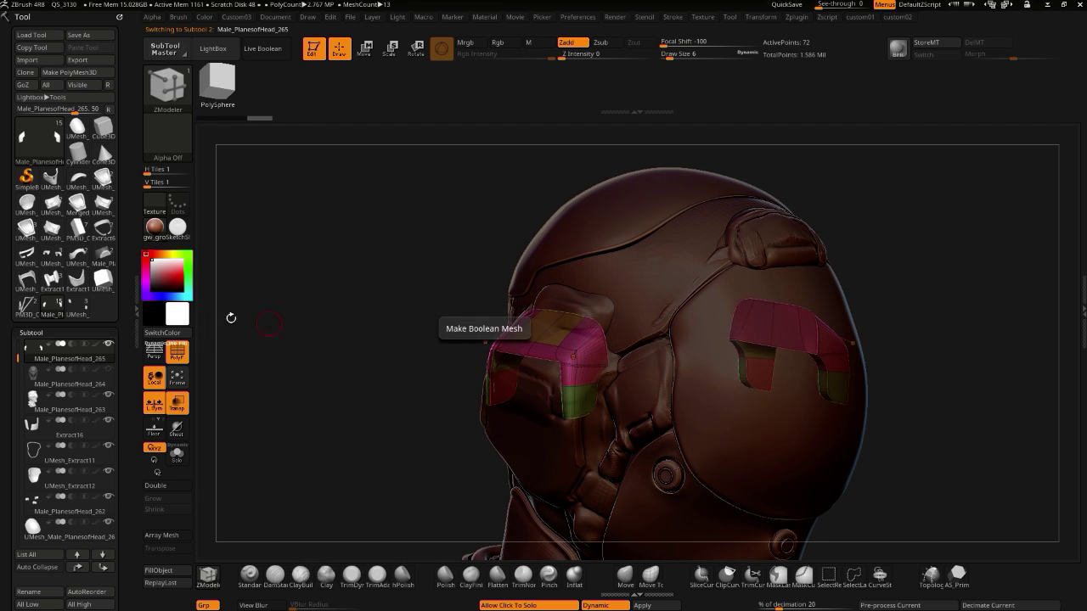
left_click_drag(13, 350, 18, 340)
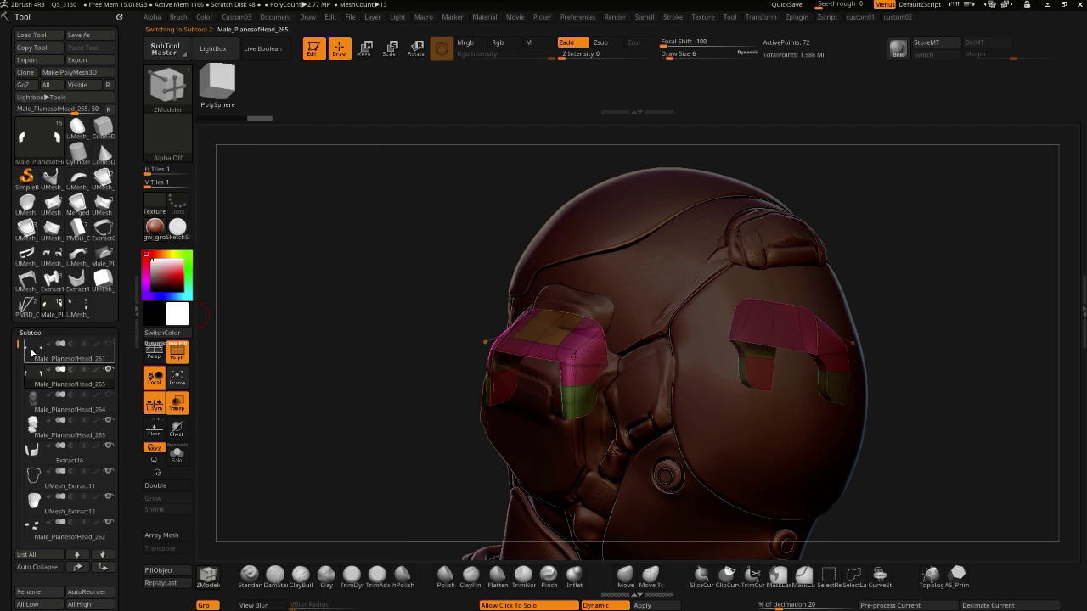
left_click(32, 351)
left_click_drag(352, 357, 368, 340)
left_click(355, 301)
key("1")
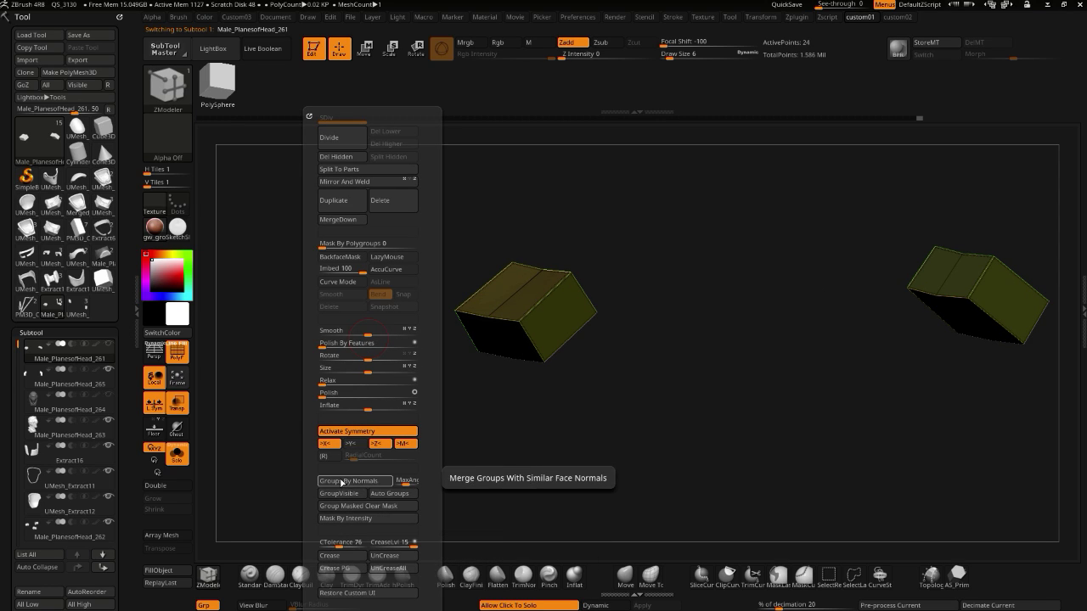
key("shift+space")
left_click(300, 162)
- Uncrease the long outer edge of the boxes with ZModeler Crease on edge loops, and raise their Dynamic SmoothSubdiv
left_click_drag(243, 419, 373, 450)
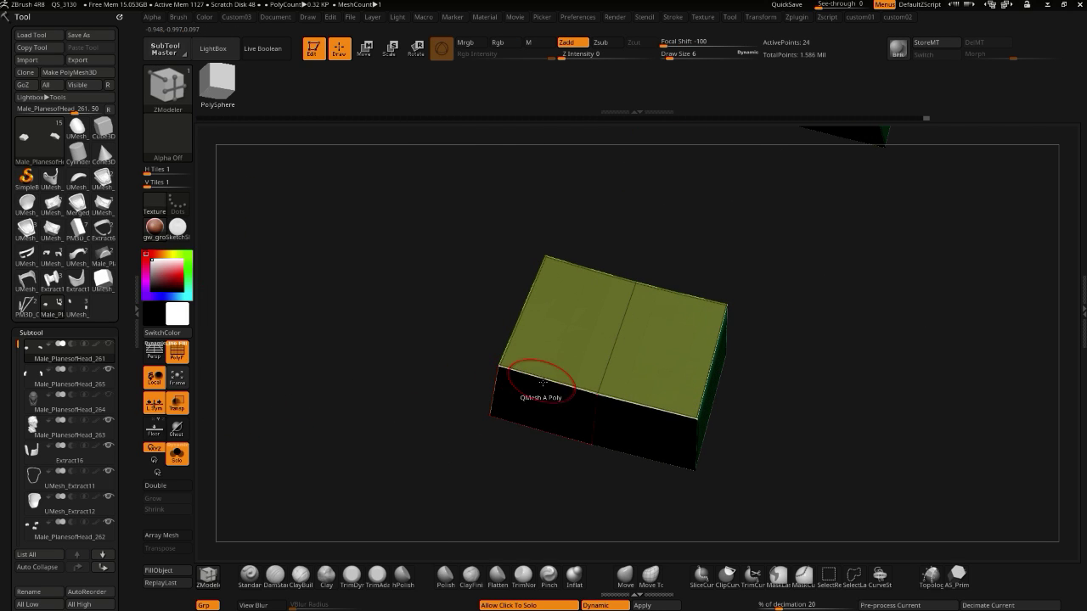
key("space")
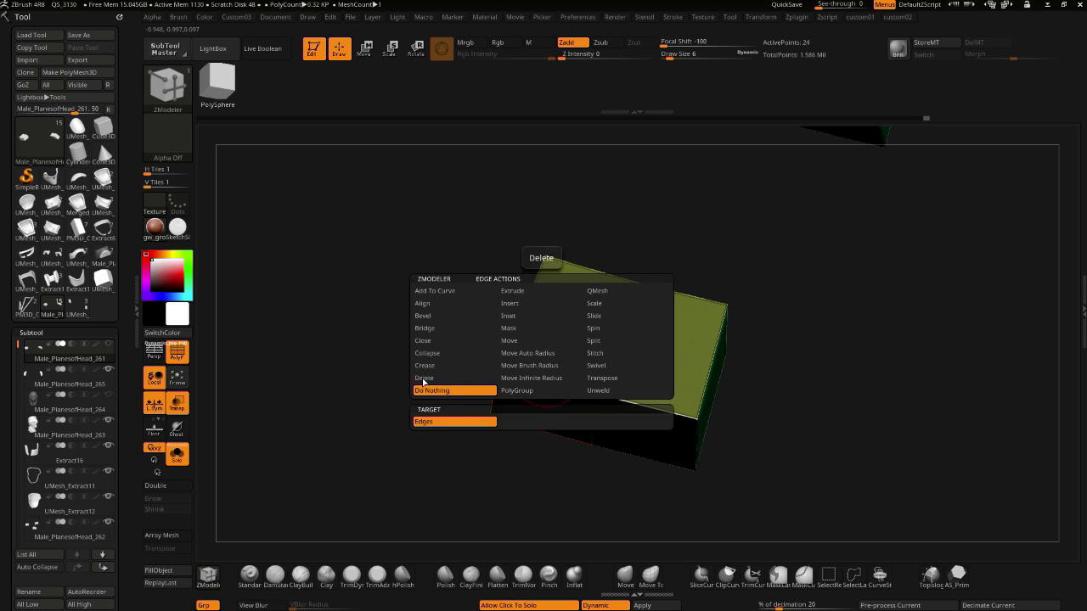
left_click(423, 365)
left_click(450, 434)
left_click(538, 375, "alt")
left_click_drag(437, 361, 365, 349)
key("2")
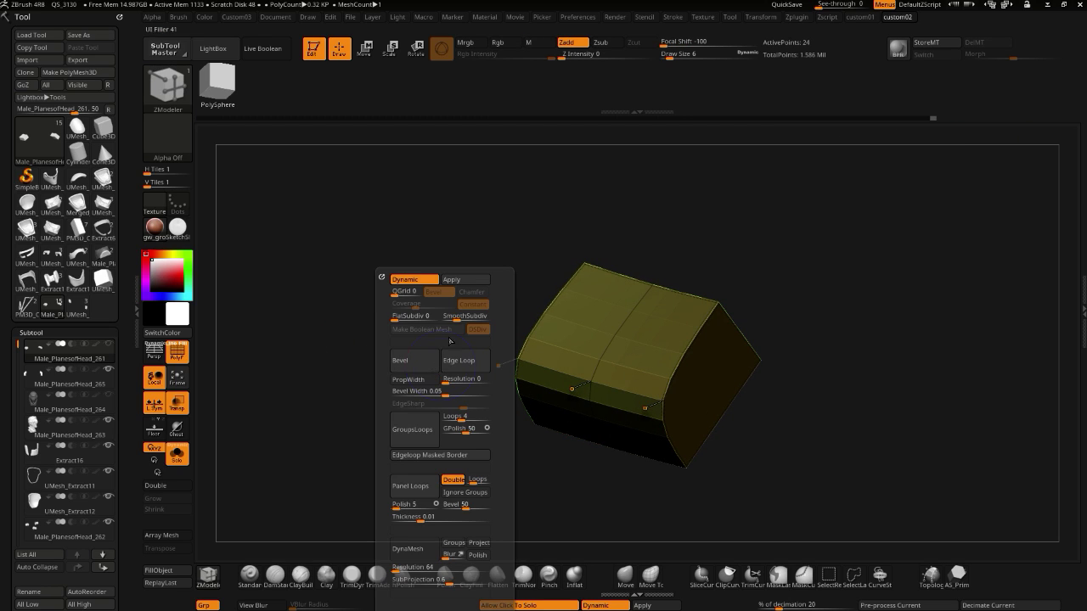
left_click(463, 318)
- Uncrease the remaining edges around the boxes' end faces and check the rounded shape from several angles
left_click_drag(357, 351, 451, 364)
left_click(506, 349, "alt")
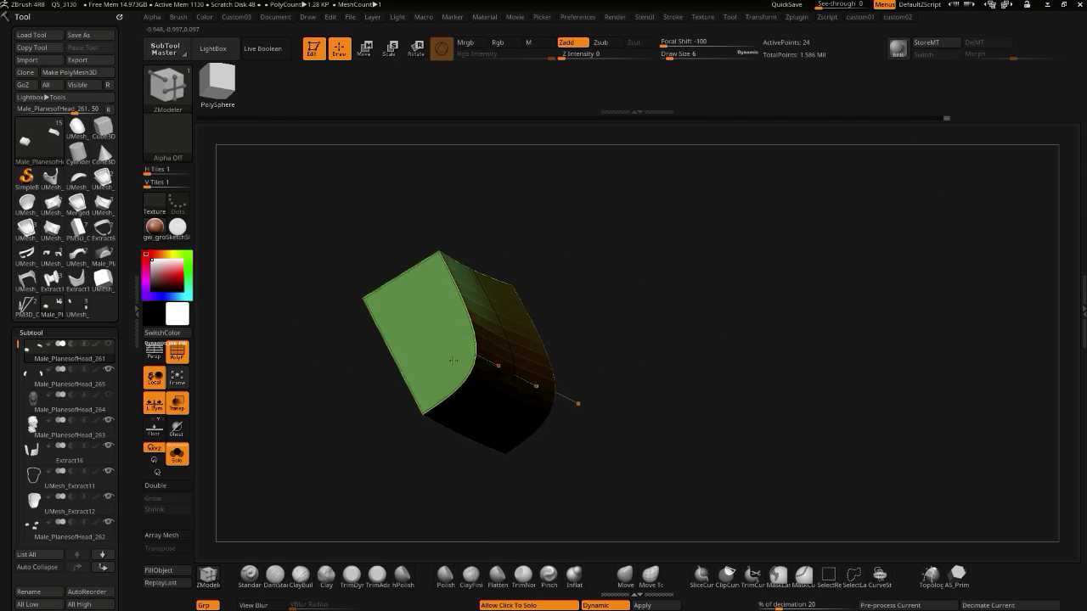
left_click(473, 331, "alt")
left_click(469, 380, "alt")
left_click_drag(378, 387, 342, 393)
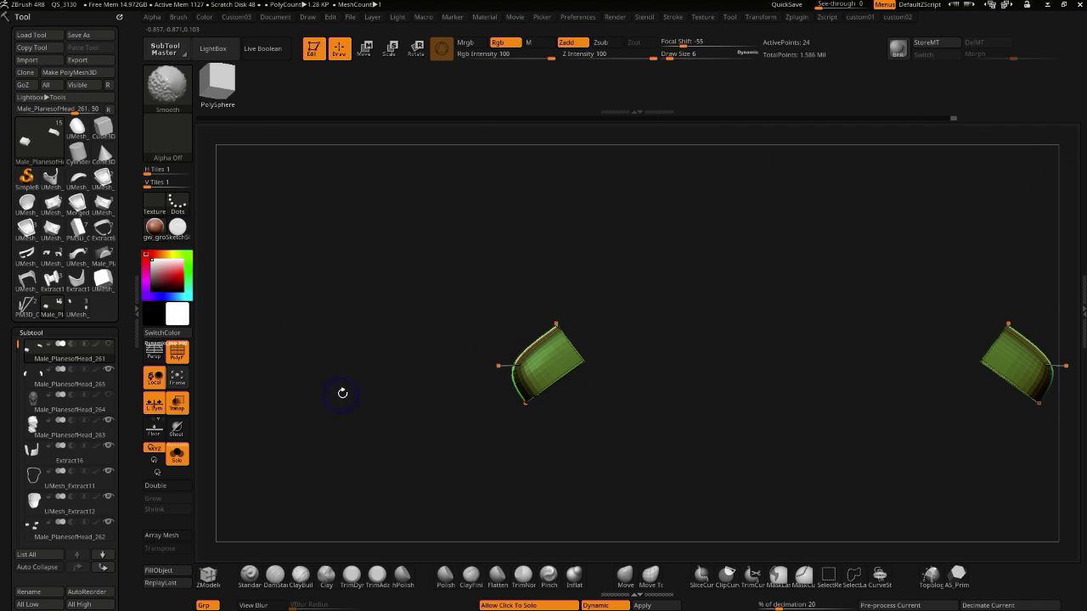
left_click_drag(439, 364, 470, 462)
left_click_drag(593, 536, 509, 437)
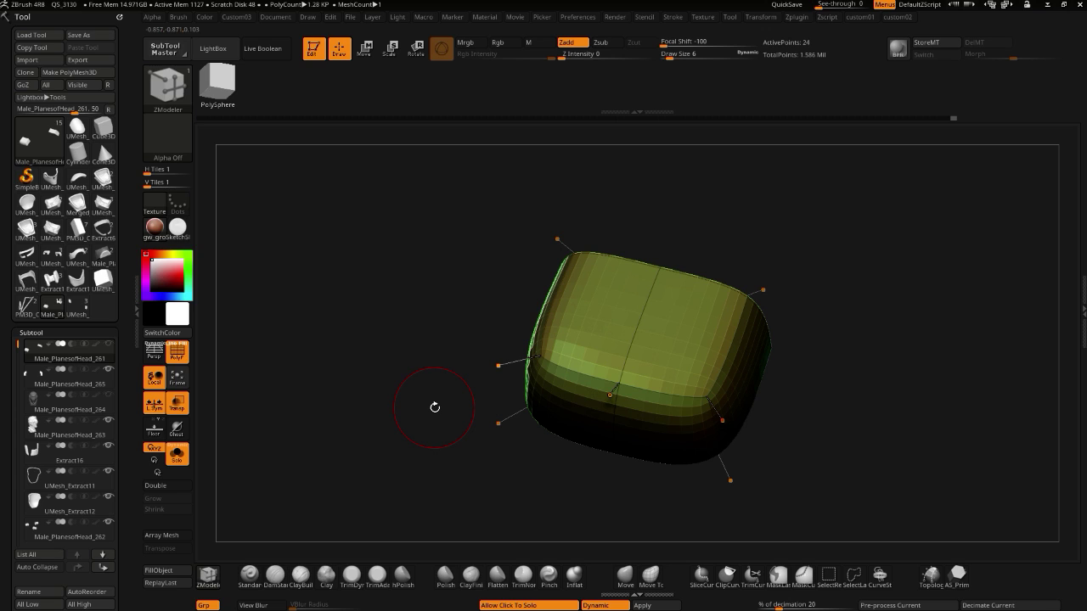
- Switch to the remeshed bracket tool and examine its panel edges and rounded corners from several sides
left_click(53, 255)
left_click_drag(284, 288, 181, 286)
left_click_drag(389, 382, 398, 456)
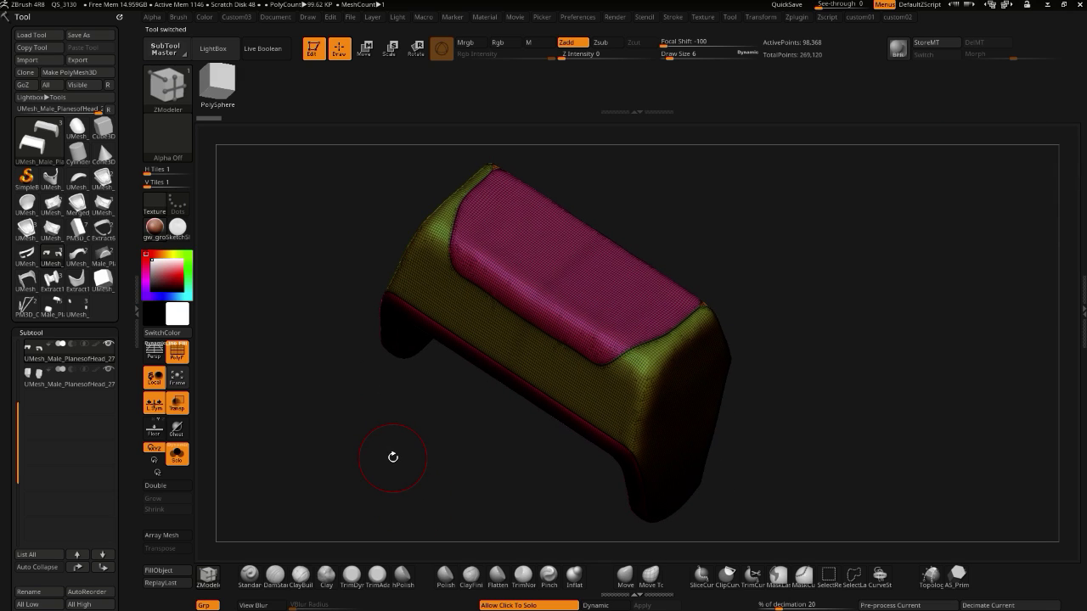
left_click_drag(393, 457, 624, 425)
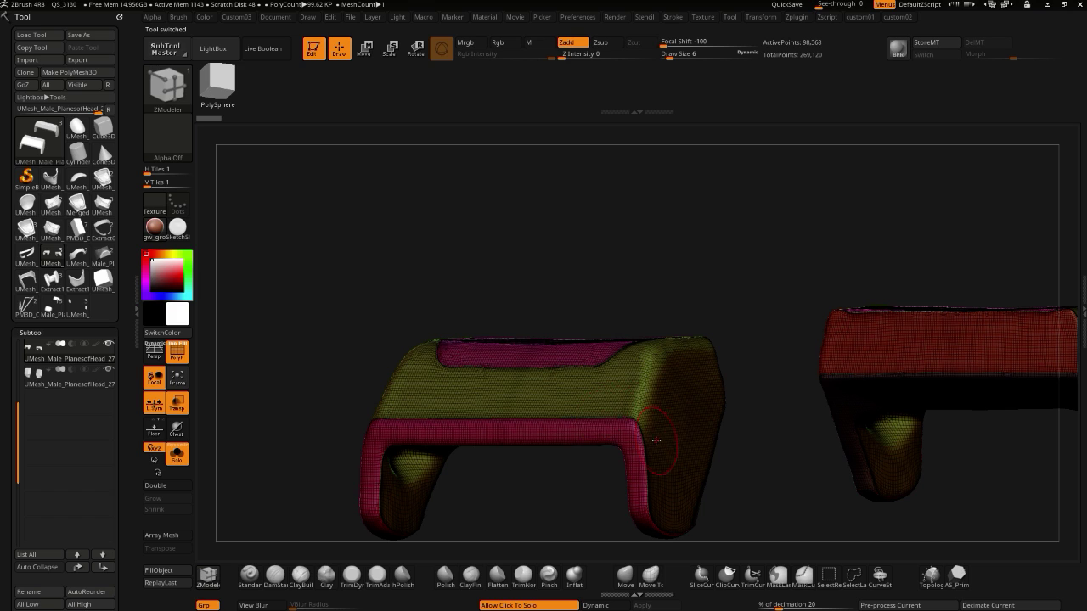
left_click_drag(554, 501, 486, 532)
left_click_drag(473, 487, 489, 537)
left_click_drag(524, 441, 460, 451)
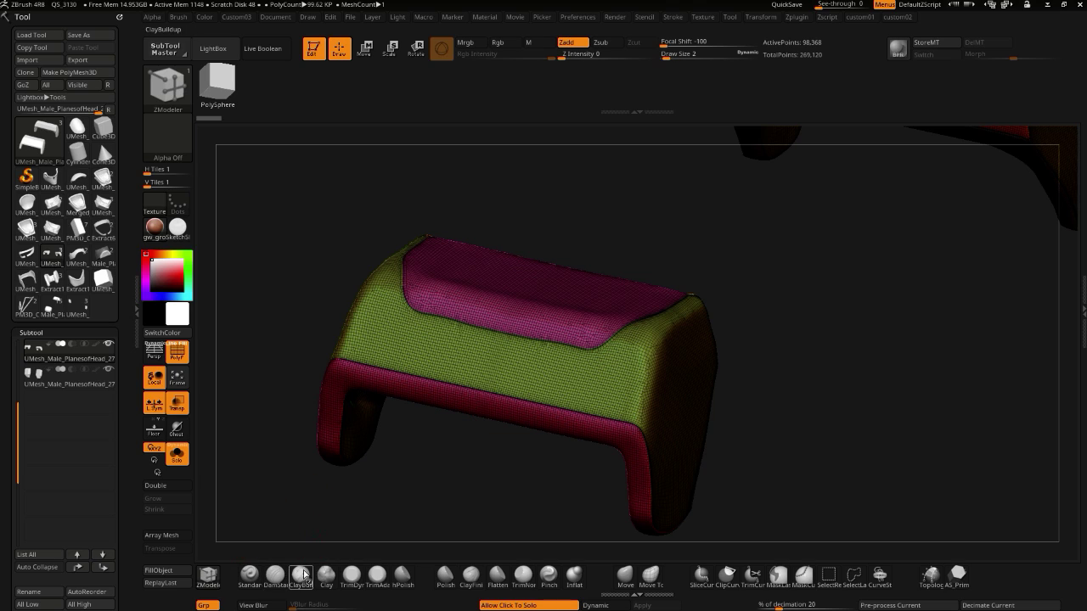
- Trim the bracket's rounded upper corner with the TrimDynamic brush and turn off PolyFrame
left_click(351, 578)
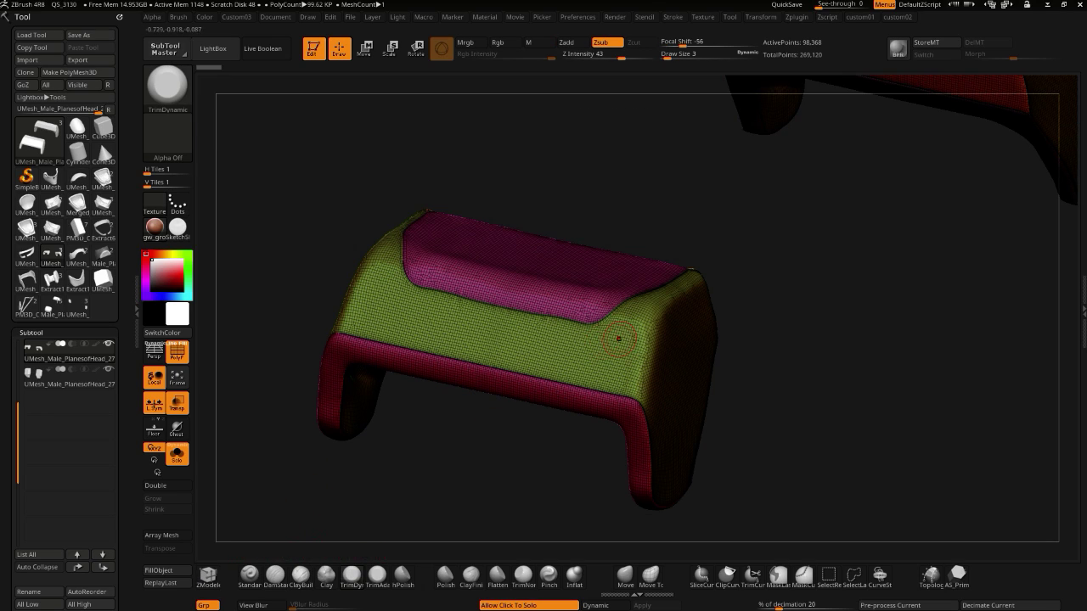
mouse_move(635, 367)
left_mouse_down()
mouse_move(645, 399)
mouse_move(619, 339)
left_mouse_up()
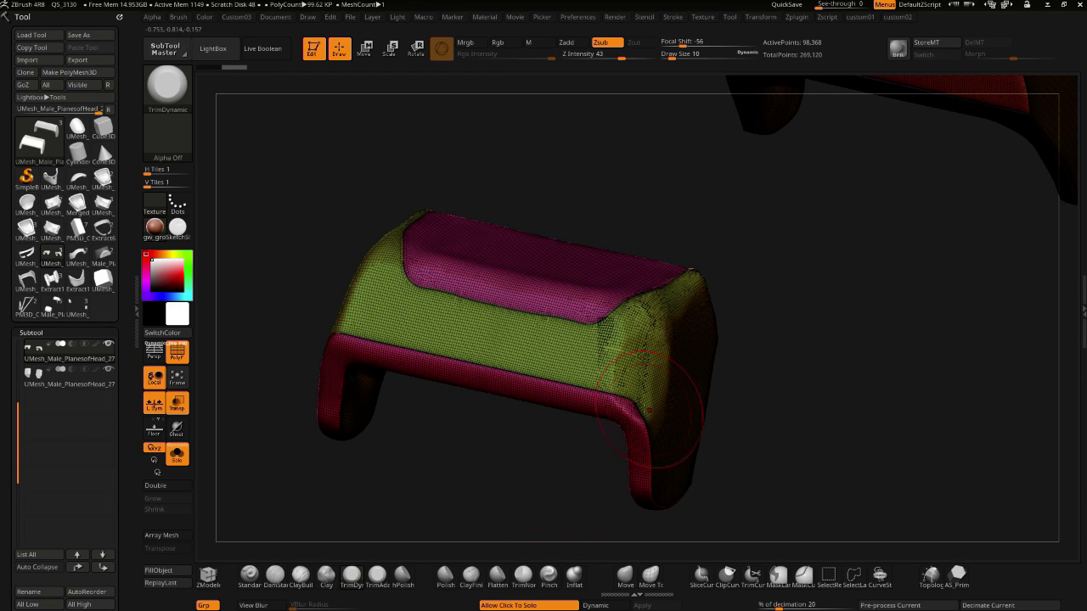
left_click_drag(608, 445, 643, 439)
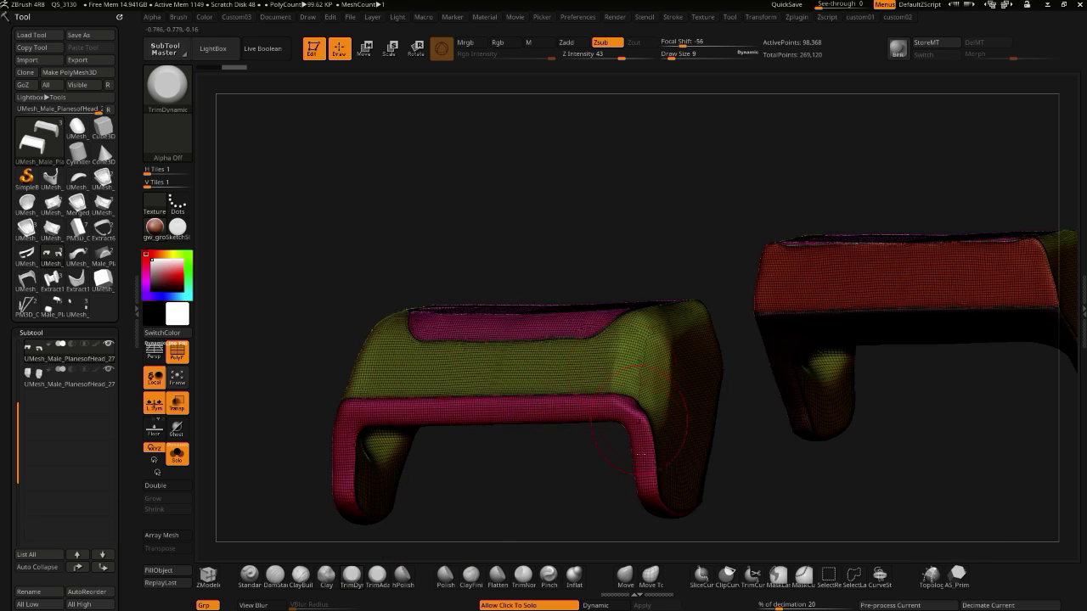
left_click(177, 353)
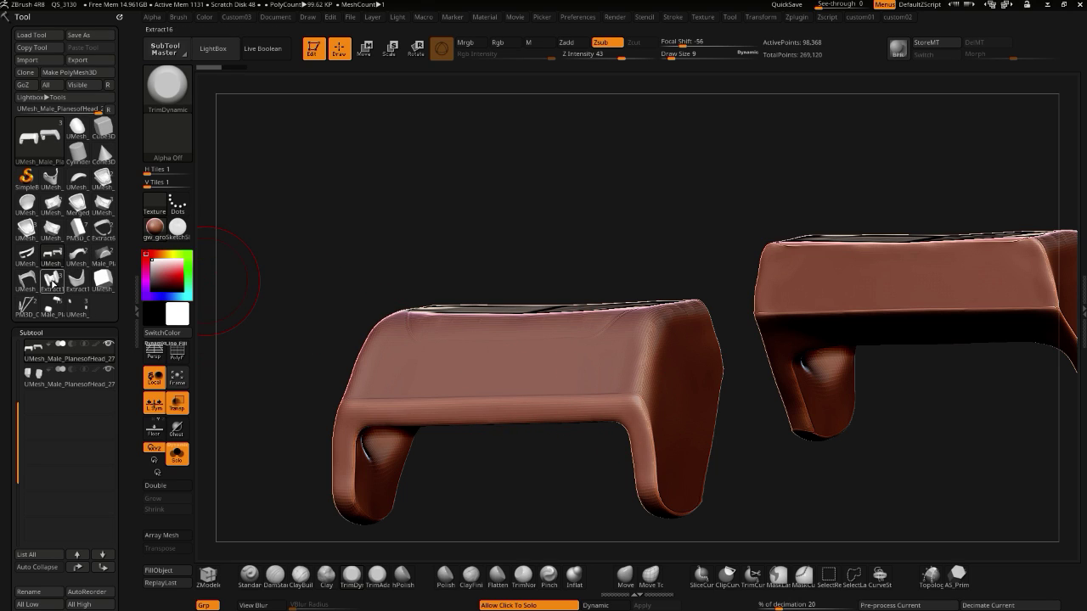
- Return to the tool holding the rounded boxes and turn PolyFrame back on
left_click(52, 283)
left_click(53, 307)
mouse_move(379, 370)
left_mouse_down()
mouse_move(237, 342)
mouse_move(339, 369)
mouse_move(357, 381)
mouse_move(355, 399)
mouse_move(379, 384)
left_mouse_up()
left_click(176, 352)
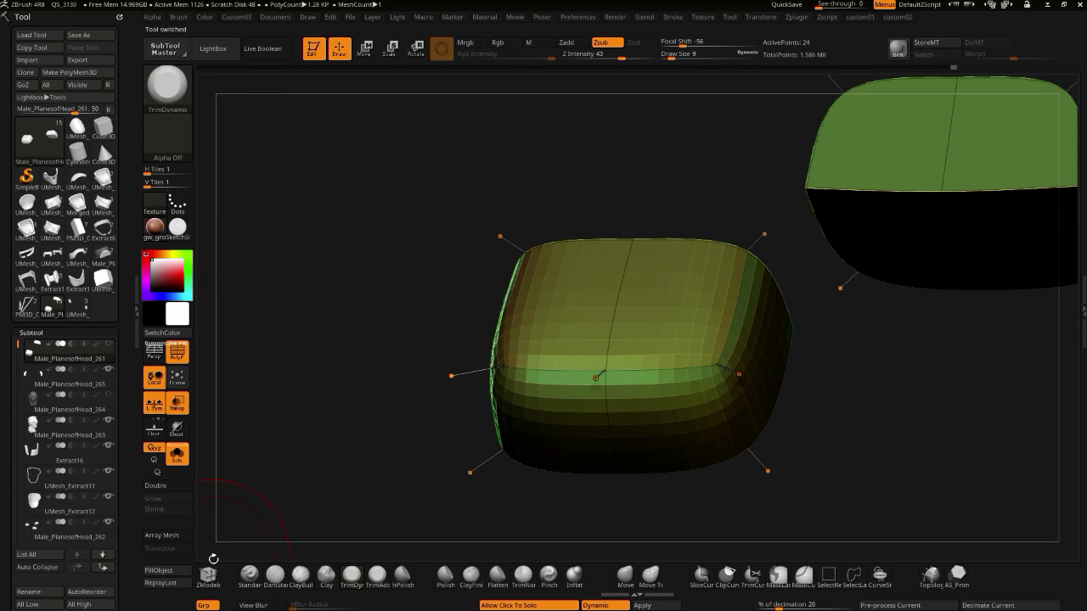
- Try to tighten the box's corners by inserting single edge loops near its edges with ZModeler
left_click(208, 575)
right_click(639, 388)
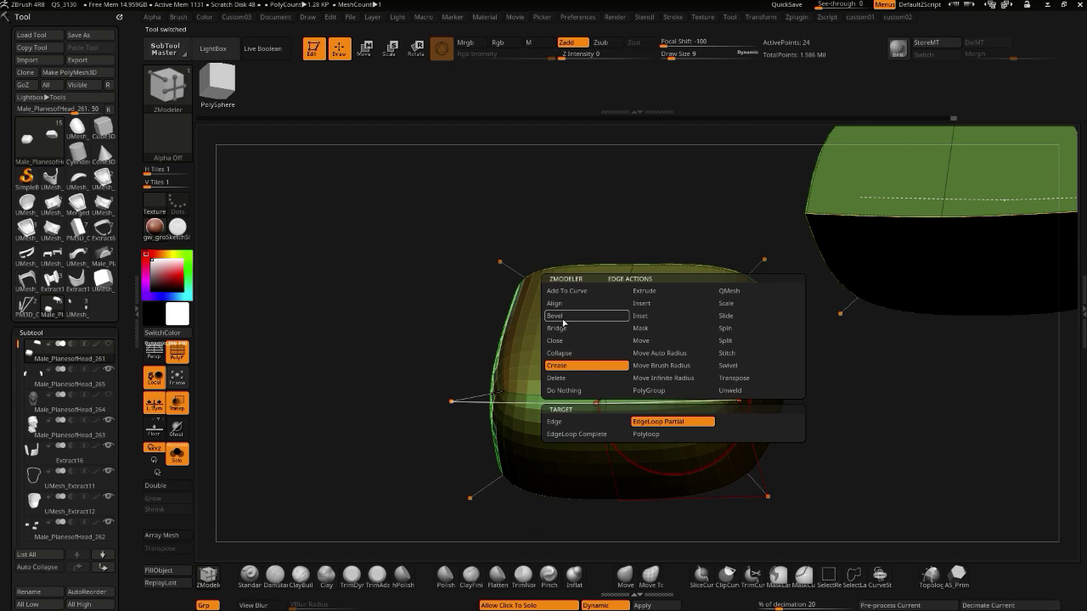
left_click(643, 304)
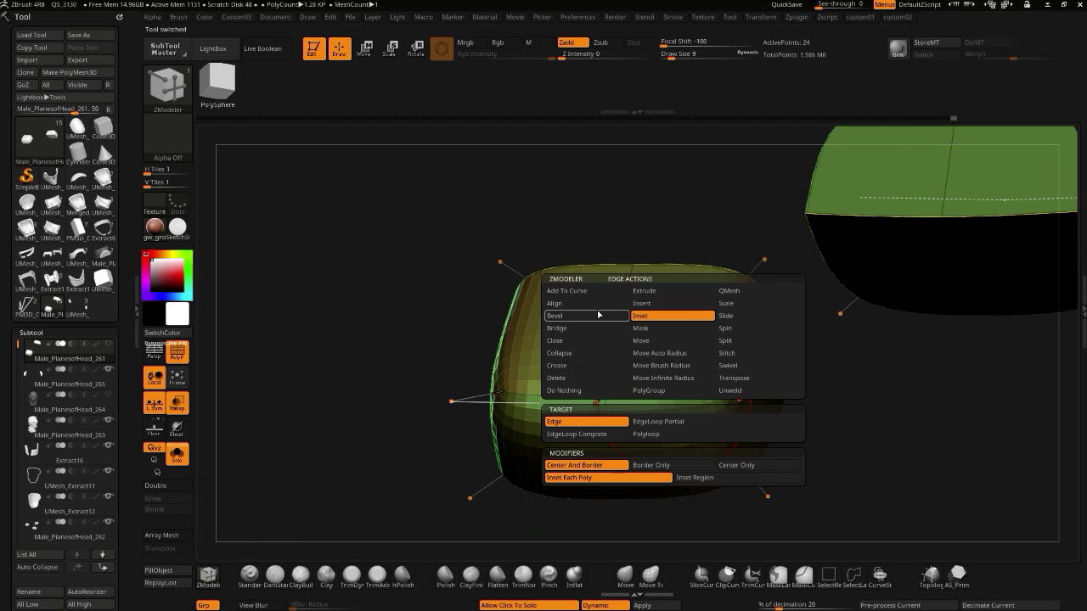
left_click(651, 422)
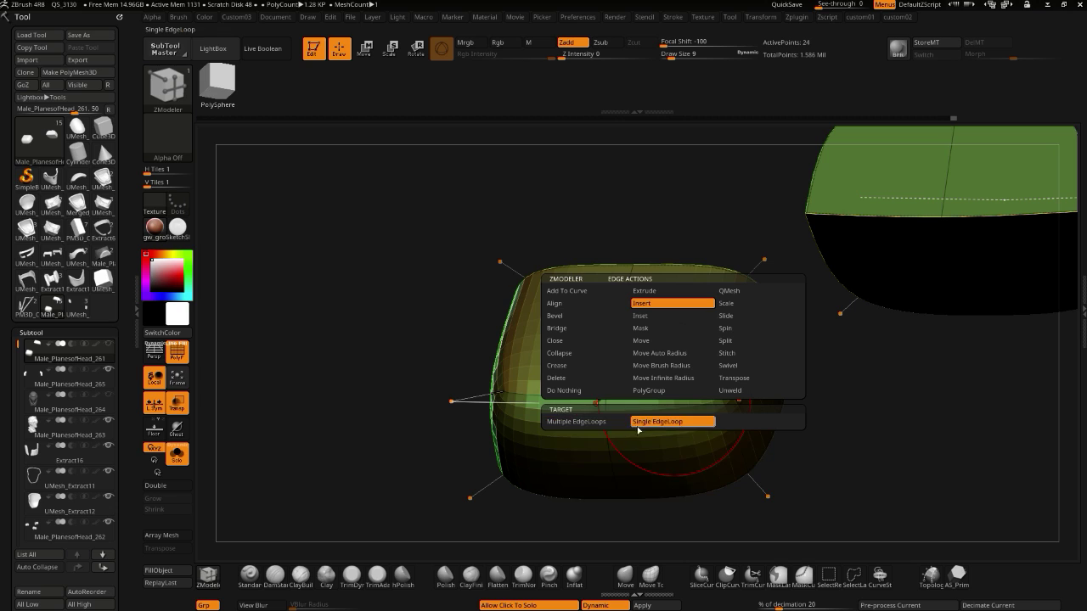
left_click(729, 404)
mouse_move(730, 404)
left_mouse_down()
mouse_move(678, 403)
mouse_move(714, 405)
left_mouse_up()
left_click(745, 433)
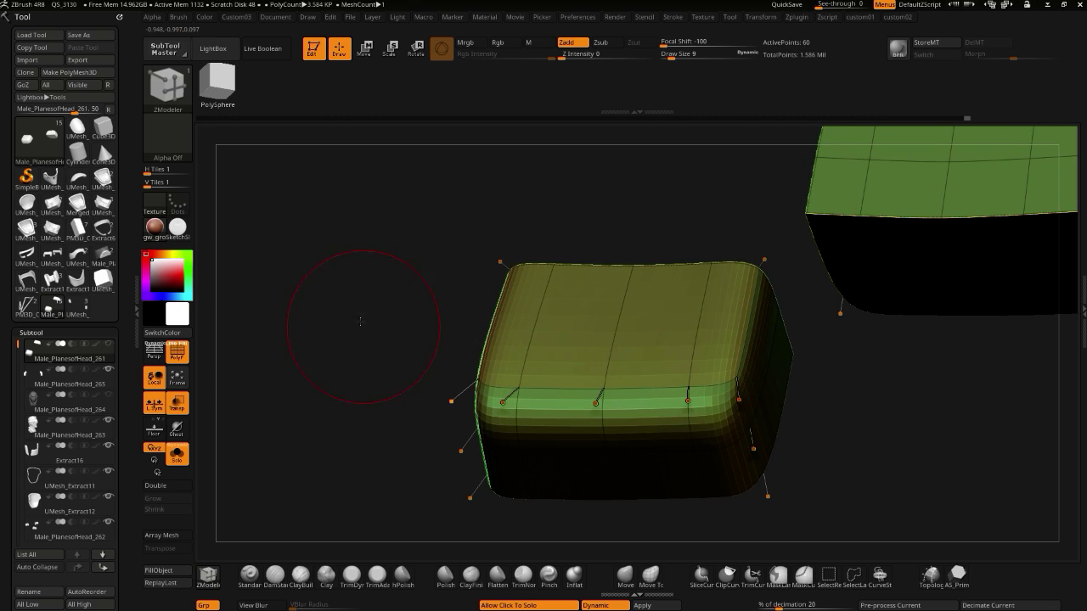
left_click_drag(359, 322, 393, 315)
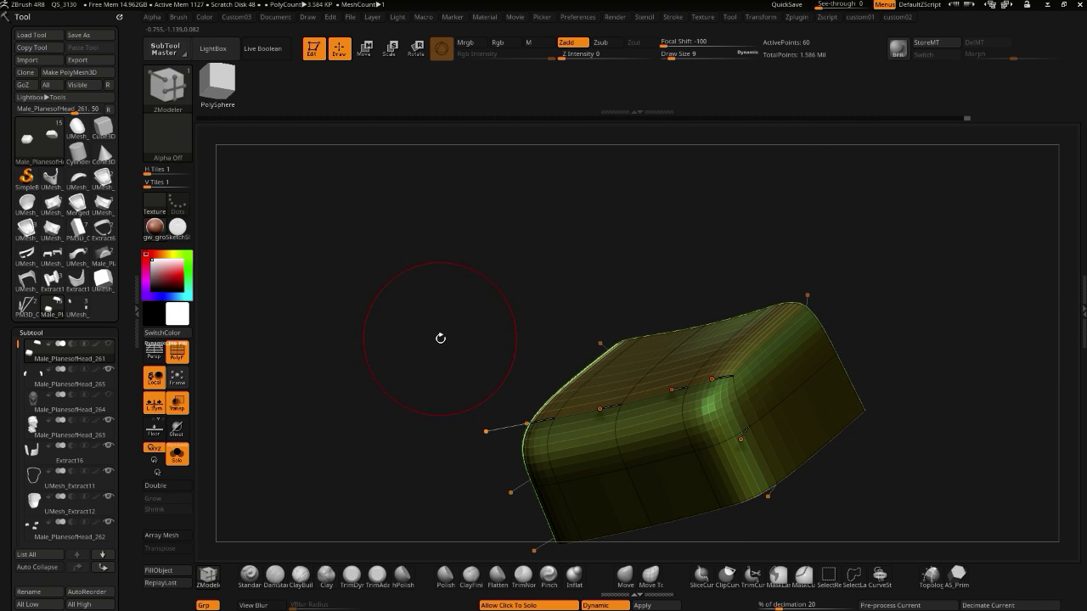
key("ctrl+z")
key("ctrl+z")
- Bring the helmet back into view and place the transform gizmo on one of the boxes
mouse_move(422, 326)
left_mouse_down("alt")
mouse_move(395, 288)
mouse_move(488, 373)
mouse_move(371, 331)
left_mouse_up("alt")
left_click(522, 382)
left_click_drag(436, 337, 333, 306, "alt")
left_click(362, 52)
left_click_drag(450, 322, 367, 300, "alt")
left_click_drag(370, 337, 349, 325, "alt")
left_click_drag(400, 374, 435, 455)
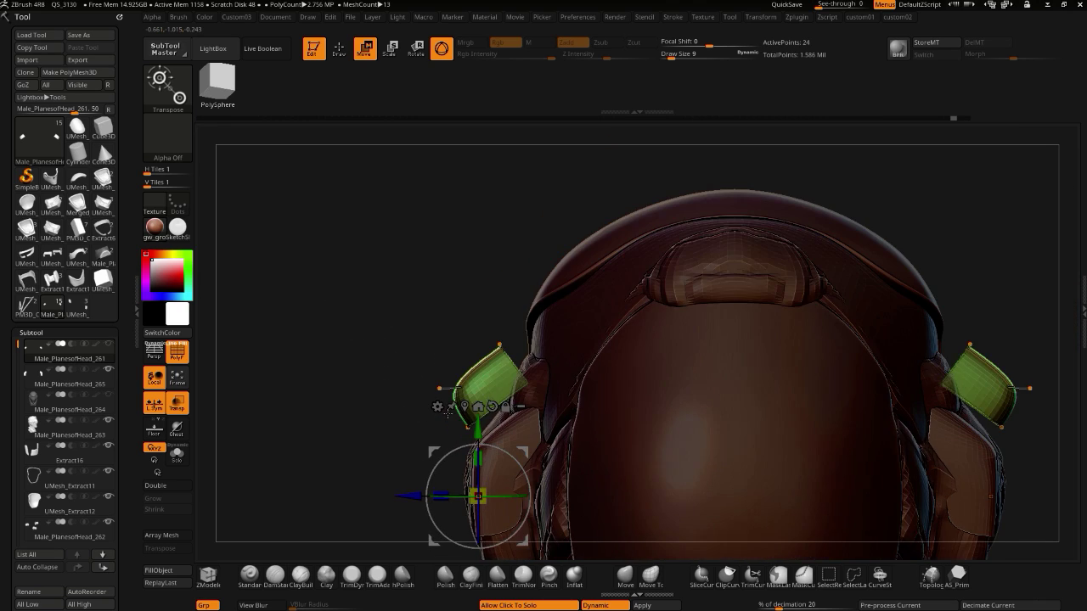
left_click(488, 378, "alt")
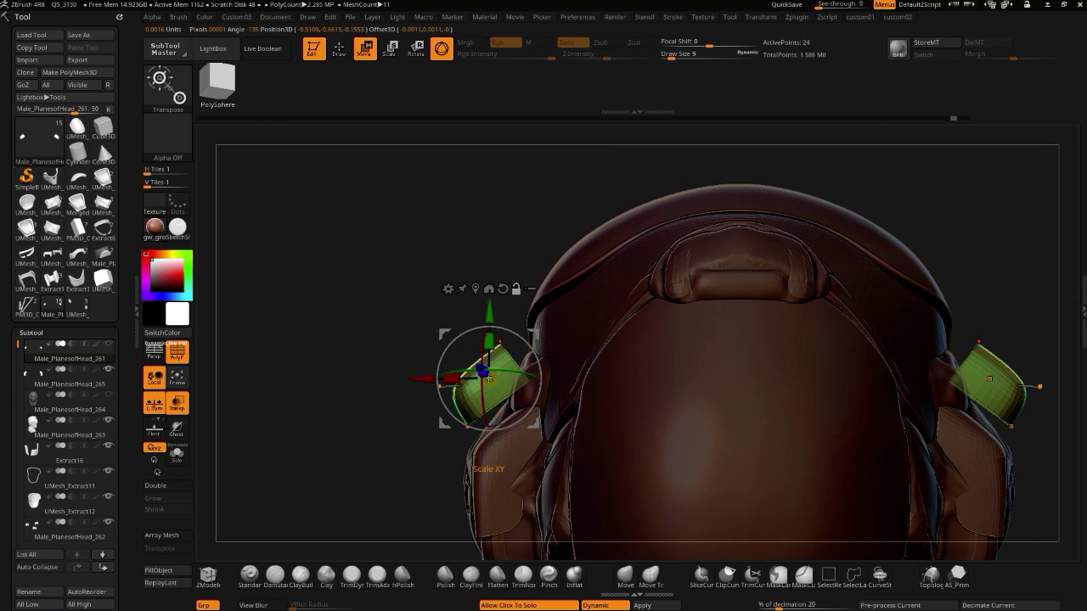
left_click(502, 387, "alt")
- Rotate the boxes to follow the slope of the helmet's ear blocks and check the fit from the side
mouse_move(365, 336)
left_mouse_down()
mouse_move(428, 356)
mouse_move(454, 352)
mouse_move(382, 332)
left_mouse_up()
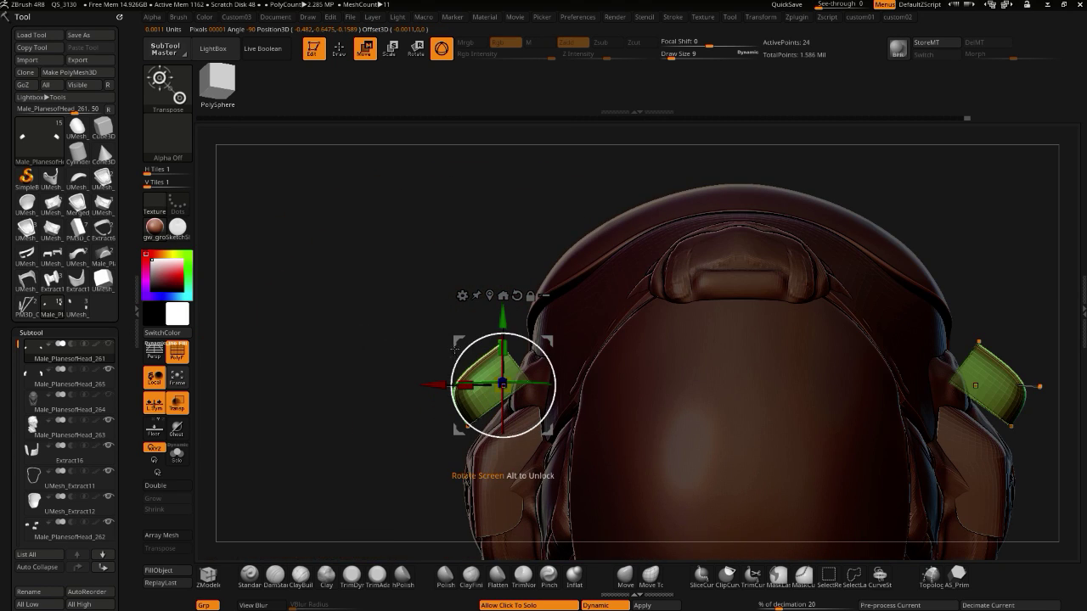
left_click_drag(455, 350, 479, 366)
left_click_drag(242, 314, 320, 300)
left_click_drag(276, 227, 283, 179)
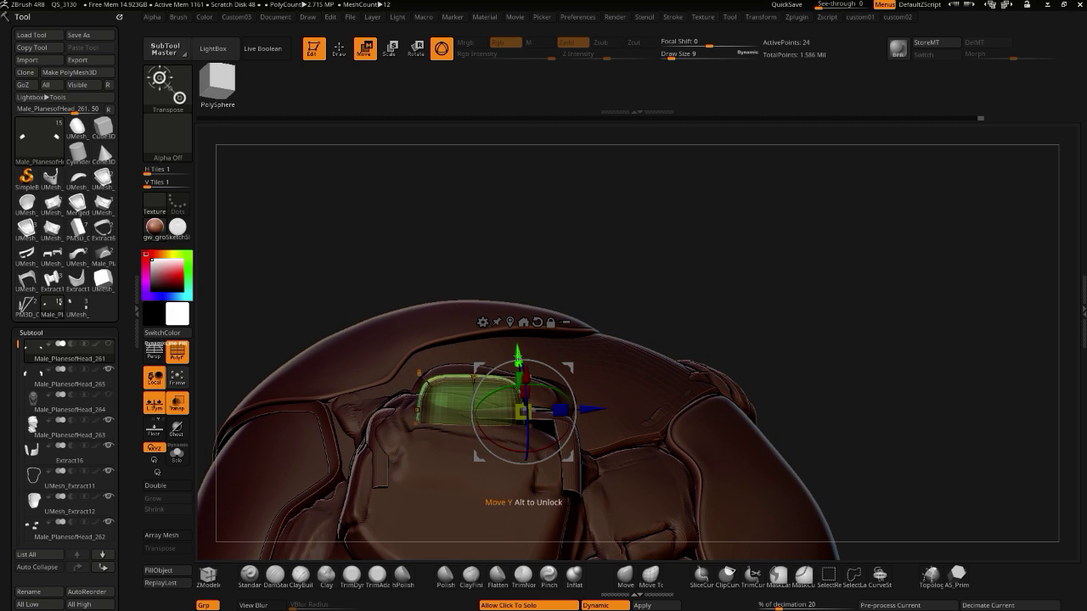
mouse_move(356, 300)
left_mouse_down()
mouse_move(537, 427)
mouse_move(571, 409)
left_mouse_up()
key("ctrl")
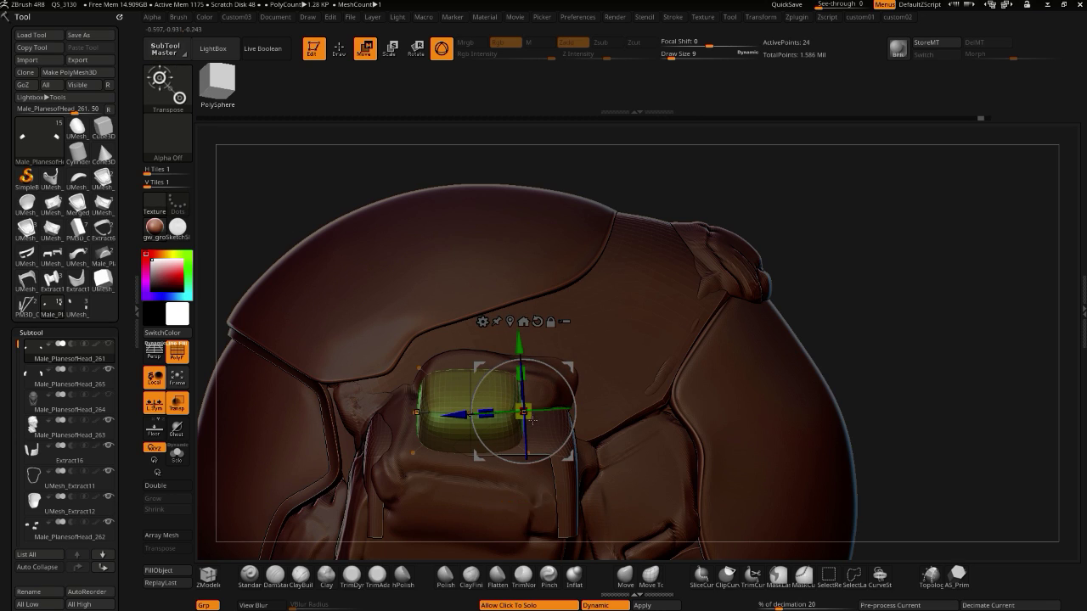
- Recenter the gizmo on the unmasked mesh and inspect the box both isolated and against the helmet
left_click_drag(485, 414, 433, 407)
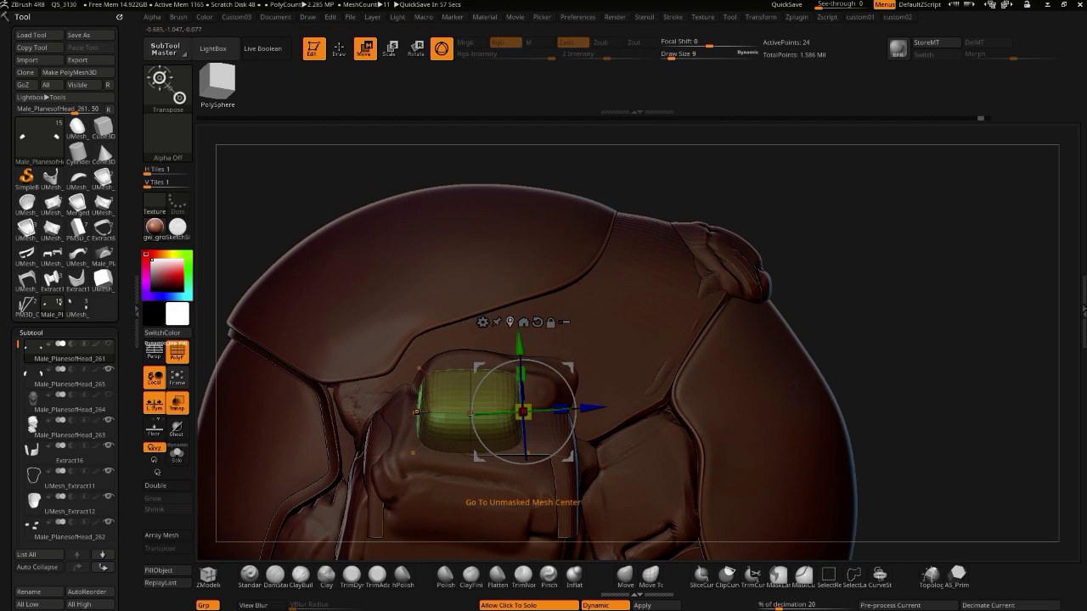
left_click(523, 323)
left_click(483, 322)
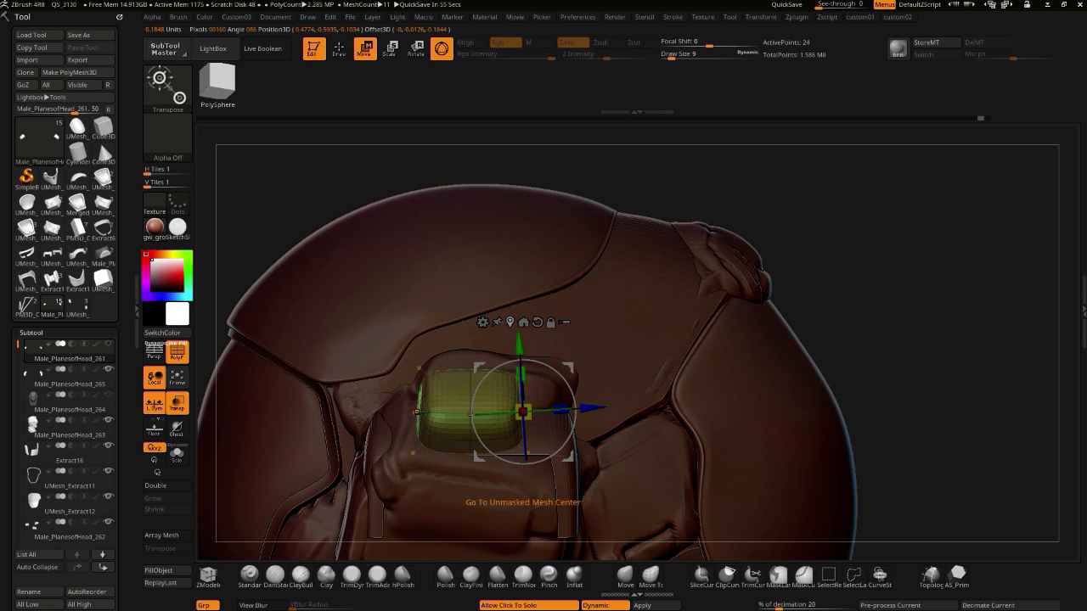
left_click(523, 322)
key("alt+s")
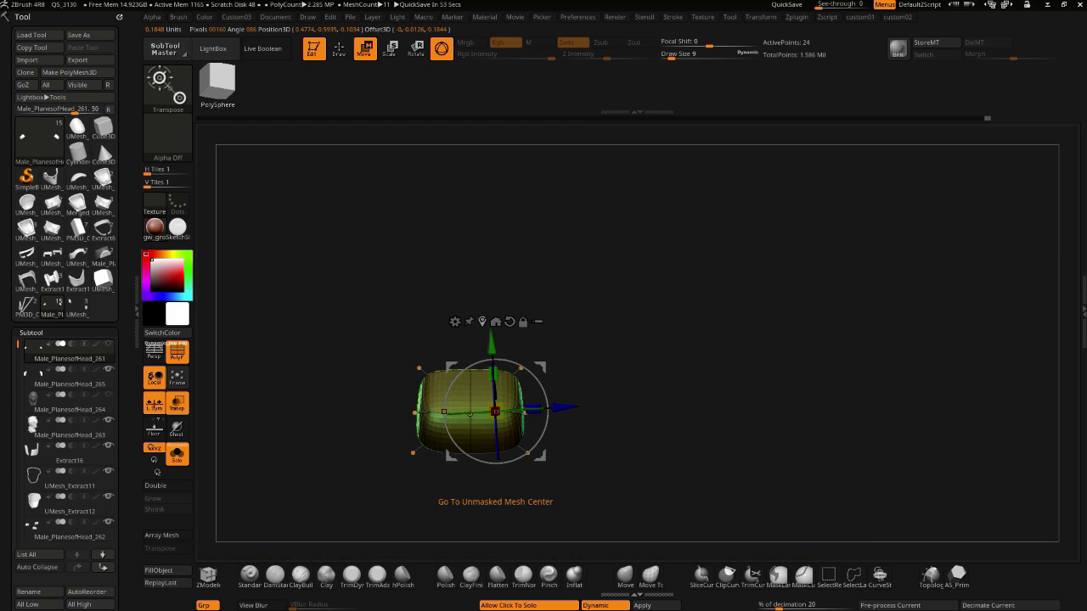
left_click_drag(334, 307, 423, 375)
key("alt+s")
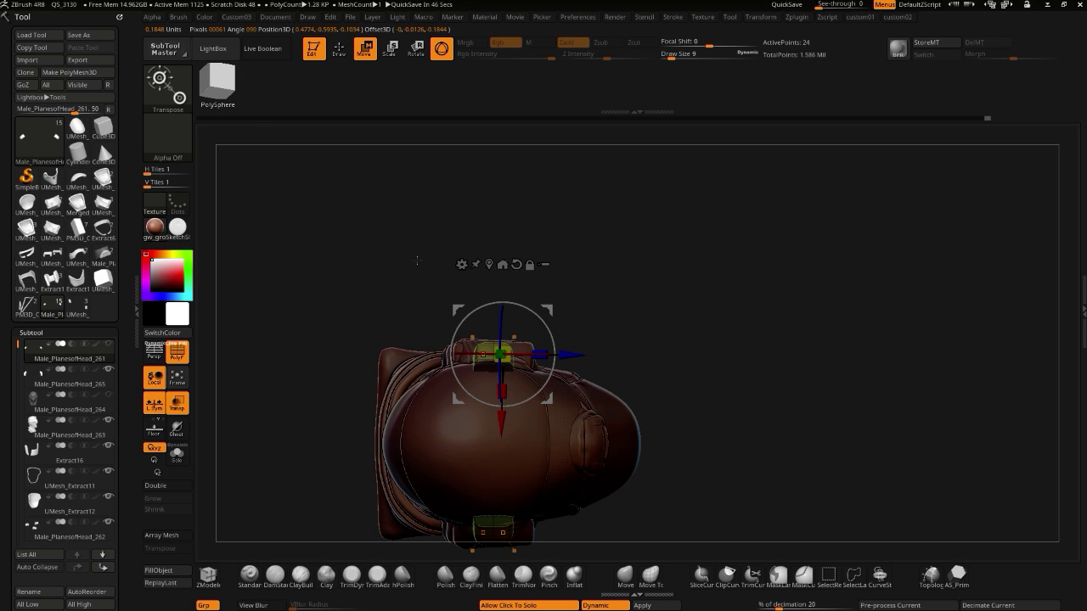
- Switch the selection brush from SelectLasso to SelectRect and return to the full helmet view
key("alt+s")
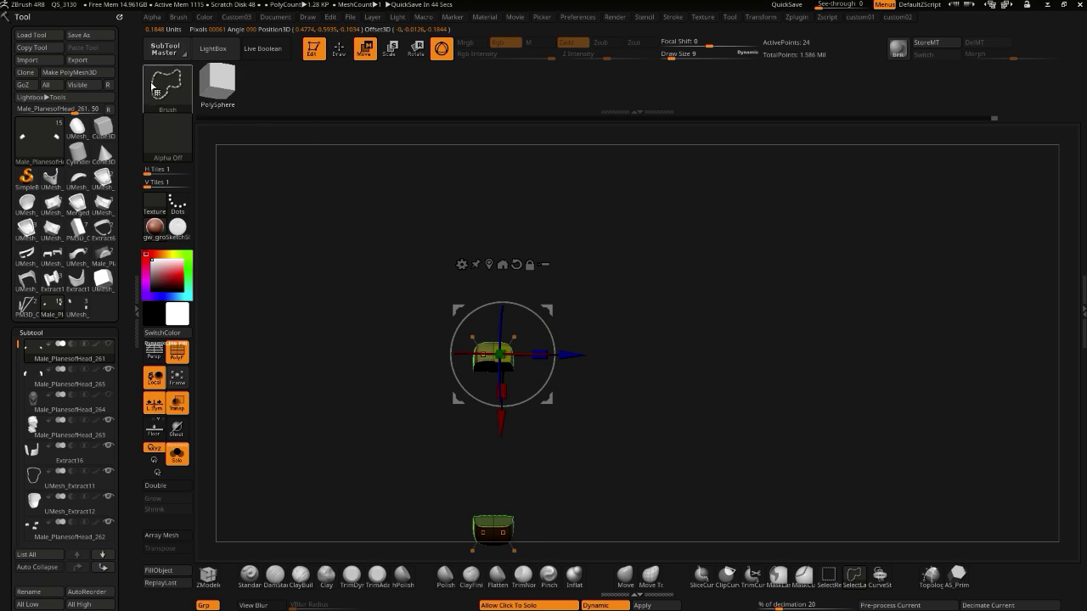
left_click(166, 84)
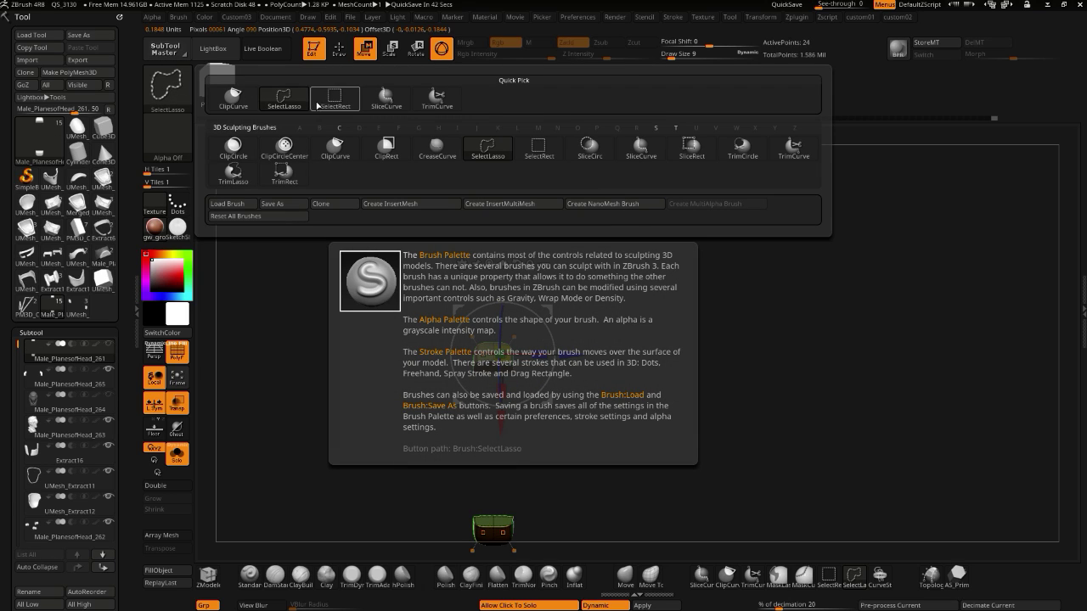
left_click(350, 332, "ctrl+shift")
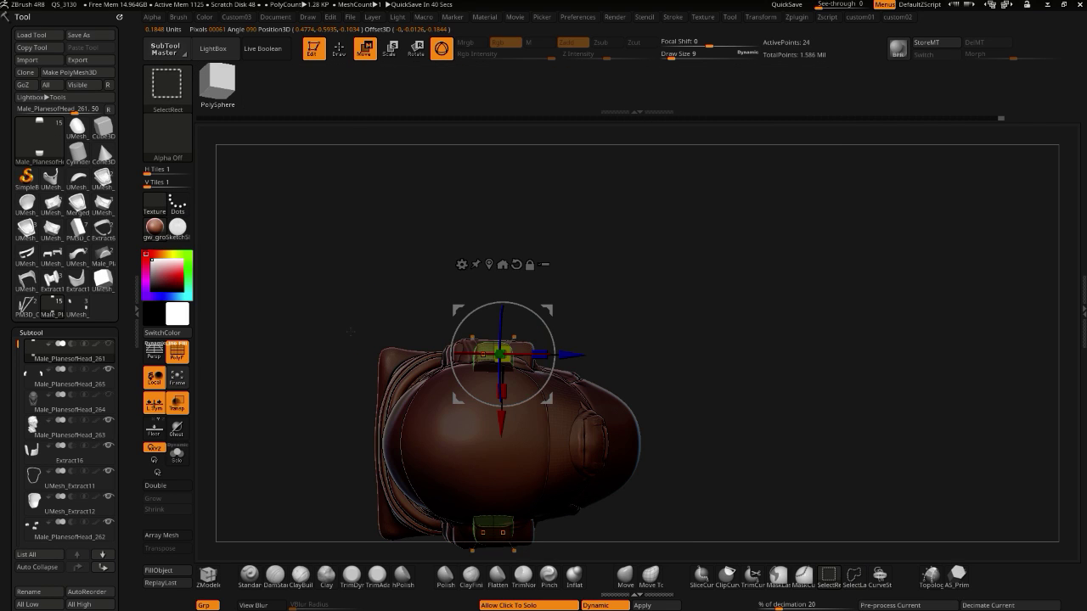
left_click(341, 319, "ctrl+shift")
- Shift the gizmo onto the box's center and adjust the boxes' placement against the helmet's ear blocks
left_click_drag(340, 310, 427, 312, "alt")
left_click_drag(569, 356, 554, 356, "alt")
left_click_drag(336, 361, 326, 200, "alt")
left_click_drag(514, 212, 553, 190)
left_click_drag(345, 382, 240, 292)
left_click(304, 290)
left_click_drag(634, 425, 798, 506, "alt")
left_click_drag(342, 332, 289, 325)
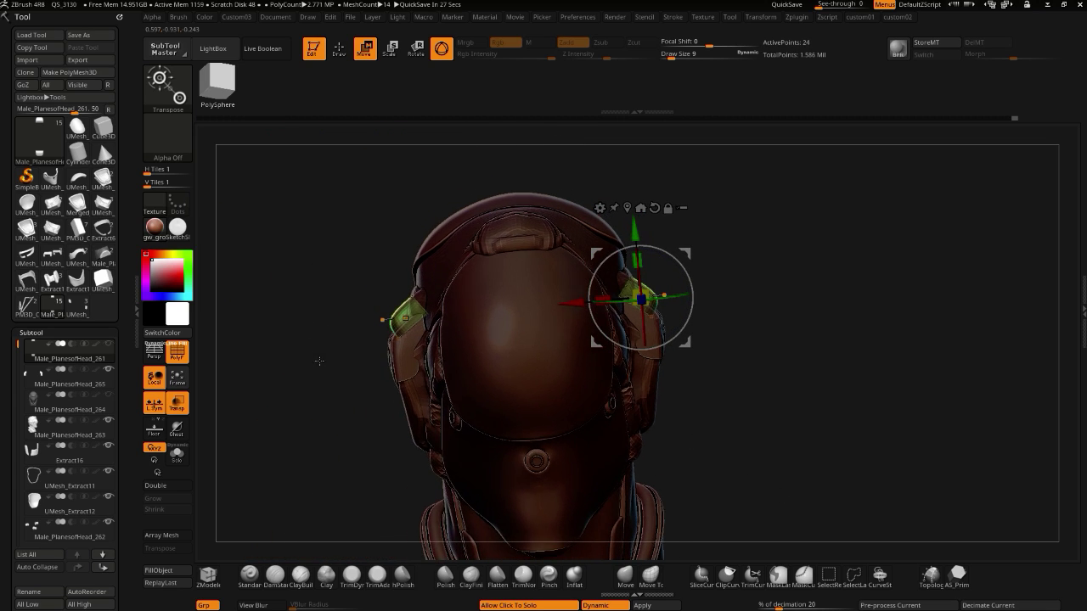
- Set the ZModeler point action to Move with the Infinite Z target and pull the rounded boxes' upper outer corners inward against the helmet
left_click_drag(293, 336, 310, 458, "alt")
left_click_drag(857, 476, 1033, 467, "alt")
left_click(338, 49)
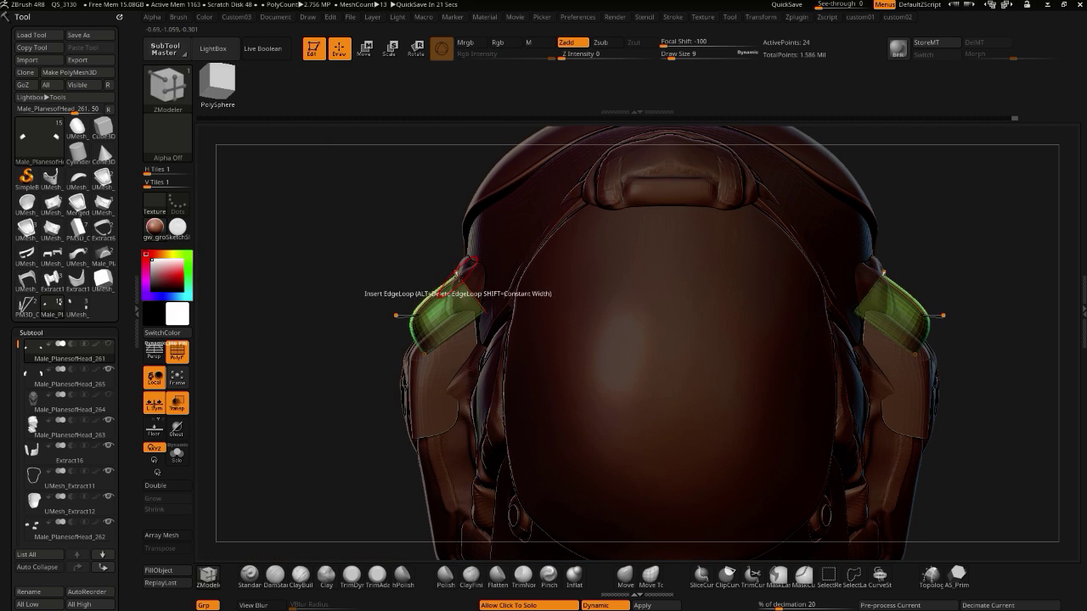
key("space")
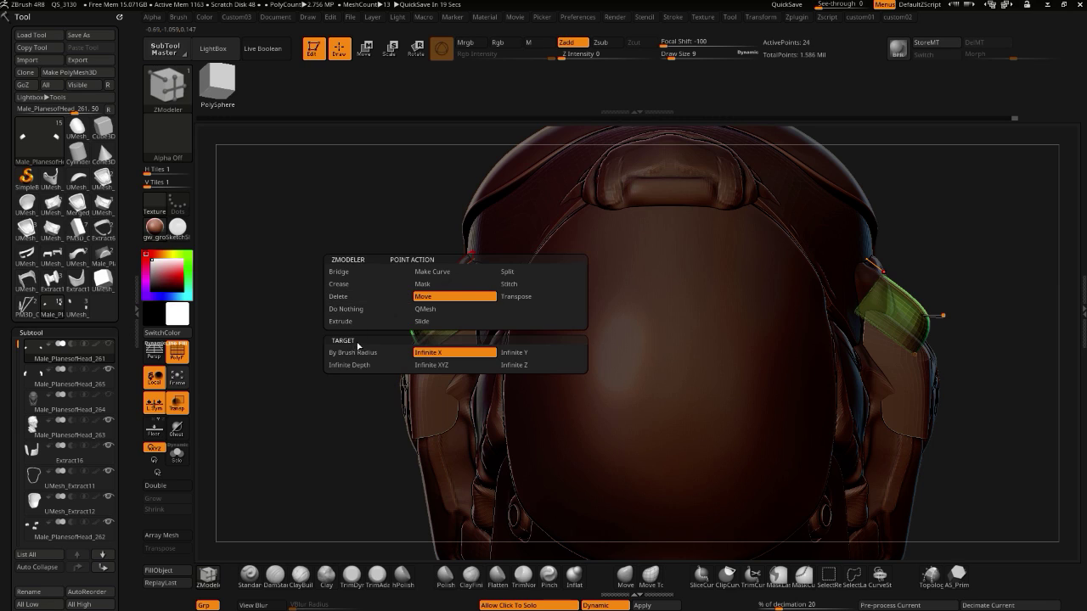
left_click(513, 365)
left_click_drag(457, 271, 467, 282)
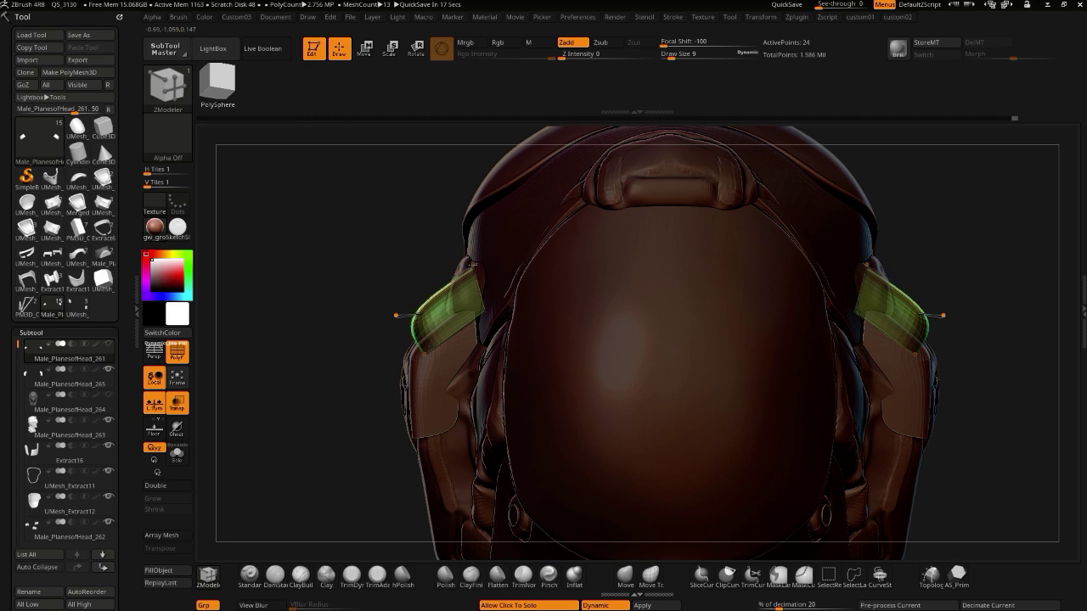
left_click_drag(315, 246, 329, 394)
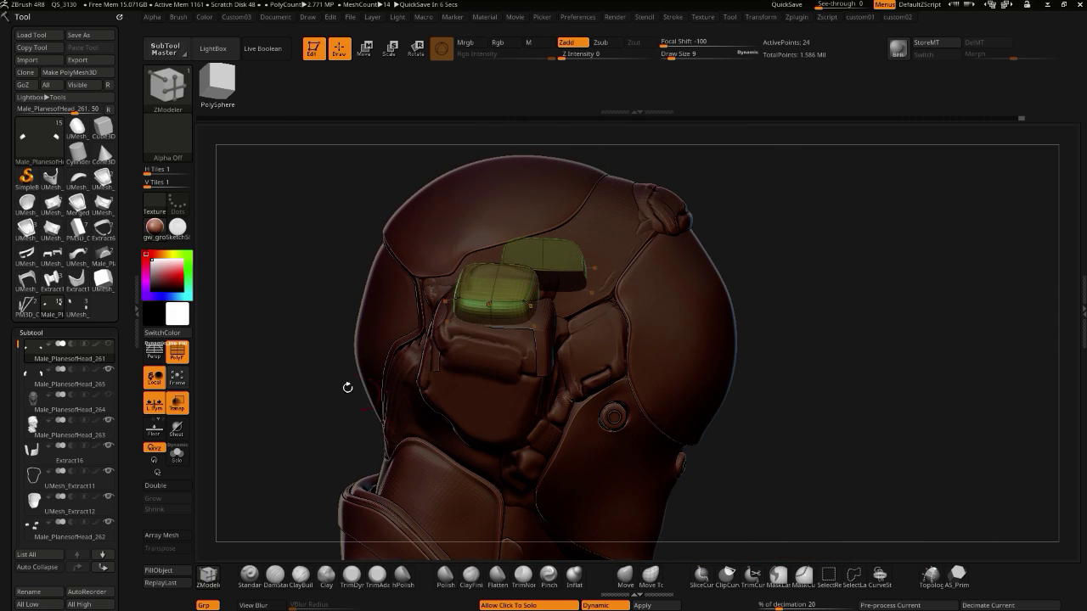
- Hide the dense sculpted head, select the Extract16 subtool and make the rounded boxes visible among the clean helmet parts
left_click(363, 49)
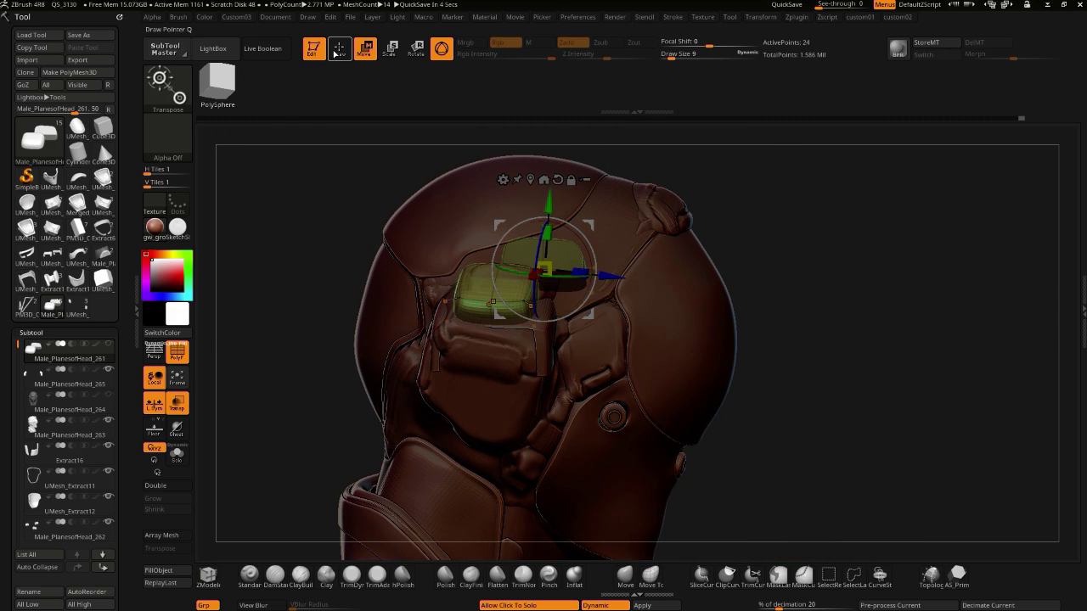
left_click(338, 49)
left_click(417, 412, "alt")
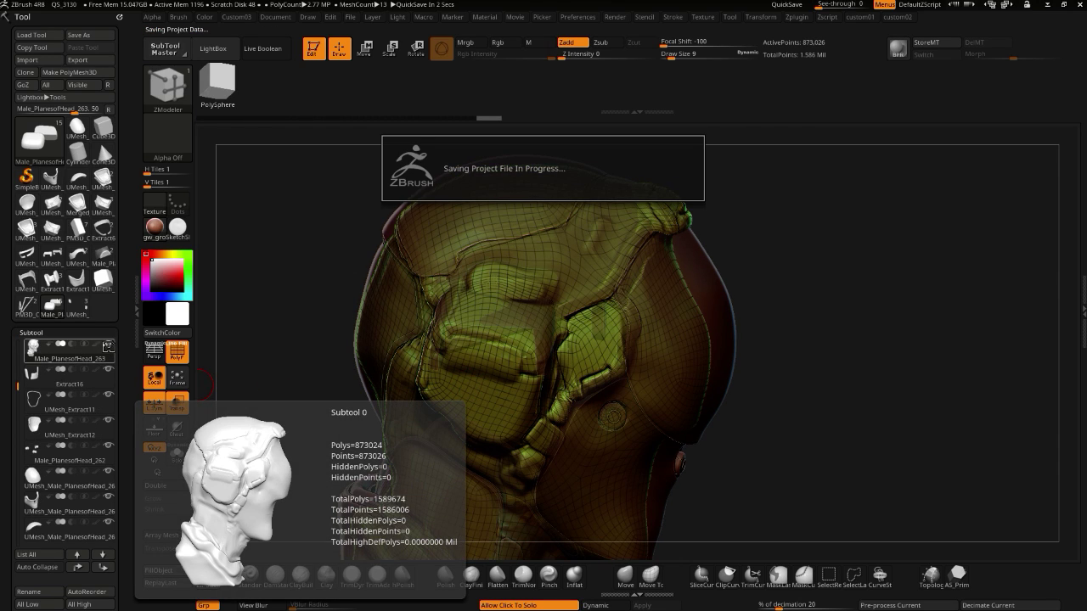
left_click(33, 382)
left_click_drag(303, 401, 254, 386)
left_click_drag(16, 375, 15, 340)
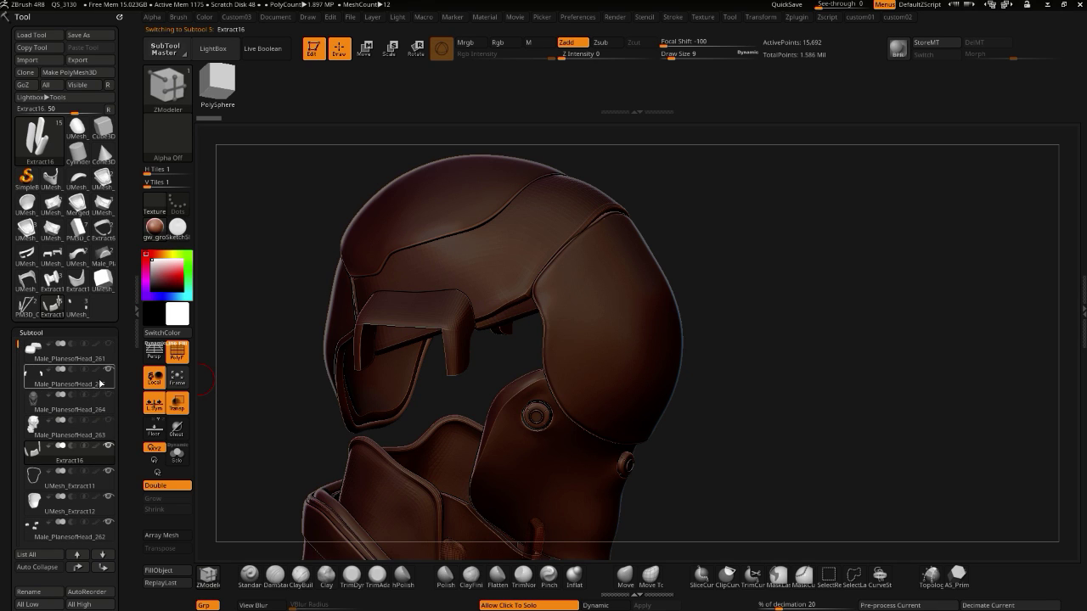
left_click(108, 344)
left_click_drag(281, 365, 315, 356)
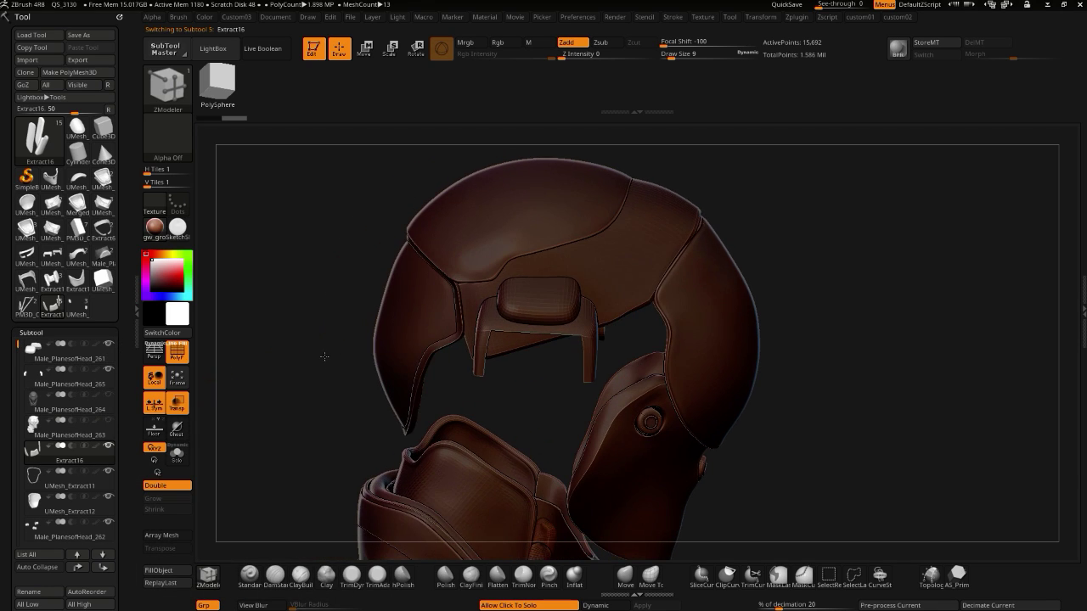
- Show the Male_PlanesofHead_264 reference sculpt and compare the selected bracket pieces with its ear block
left_click_drag(316, 289, 465, 345)
left_click_drag(386, 289, 361, 250)
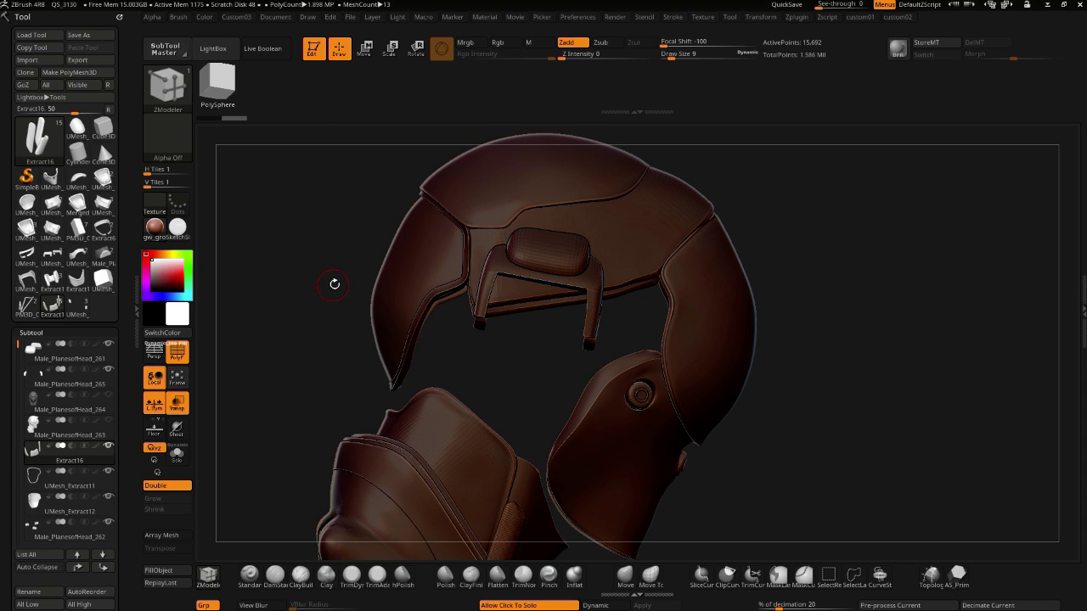
left_click_drag(351, 298, 343, 388)
left_click_drag(761, 500, 759, 436)
left_click_drag(408, 225, 376, 260)
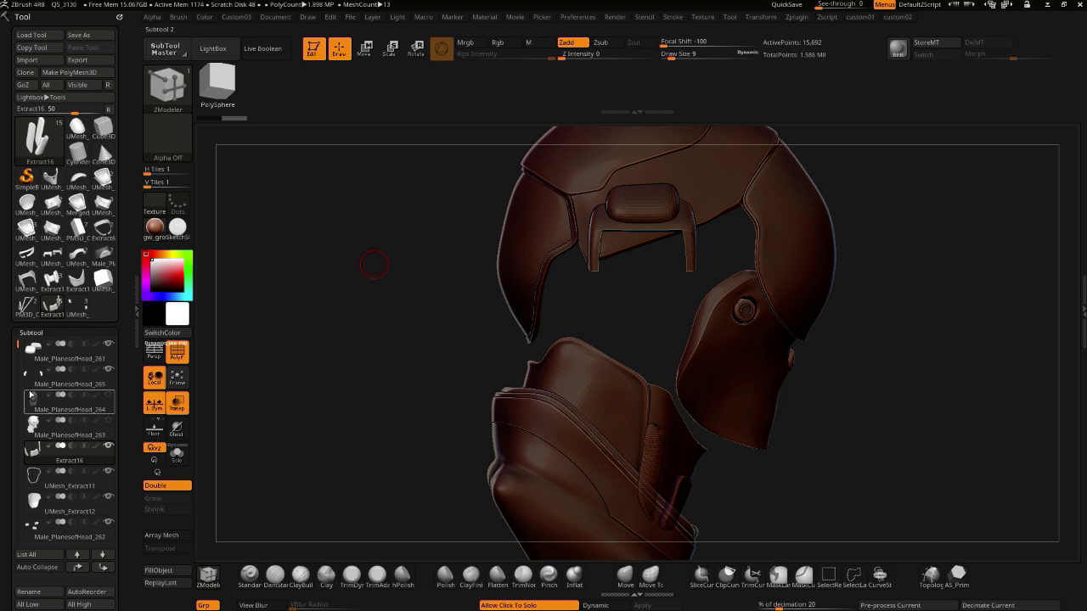
mouse_move(36, 401)
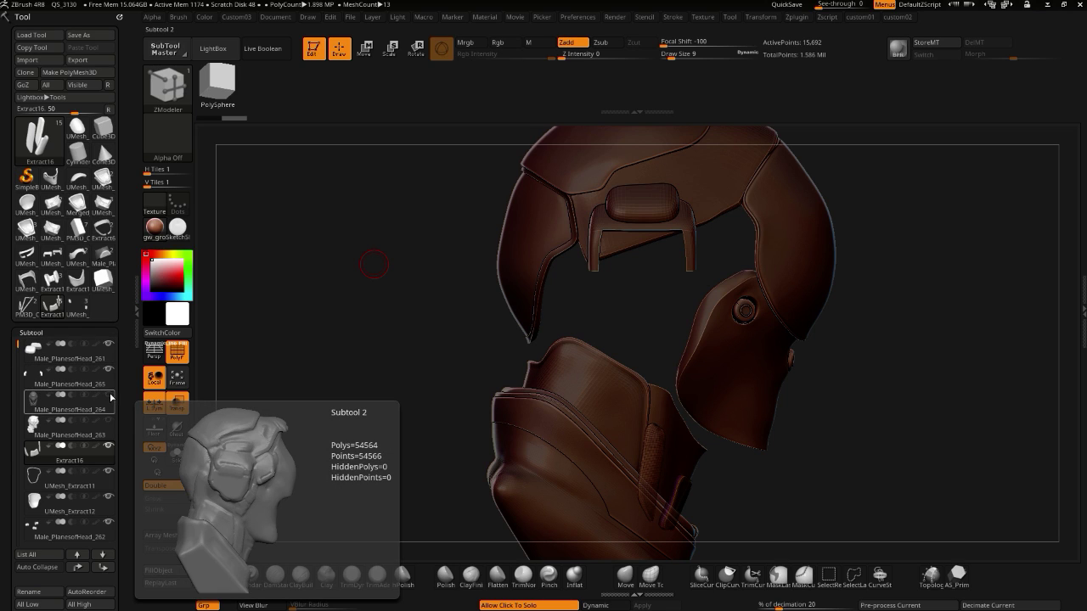
left_click(109, 395)
left_click_drag(381, 369, 526, 289)
left_click(582, 289, "alt")
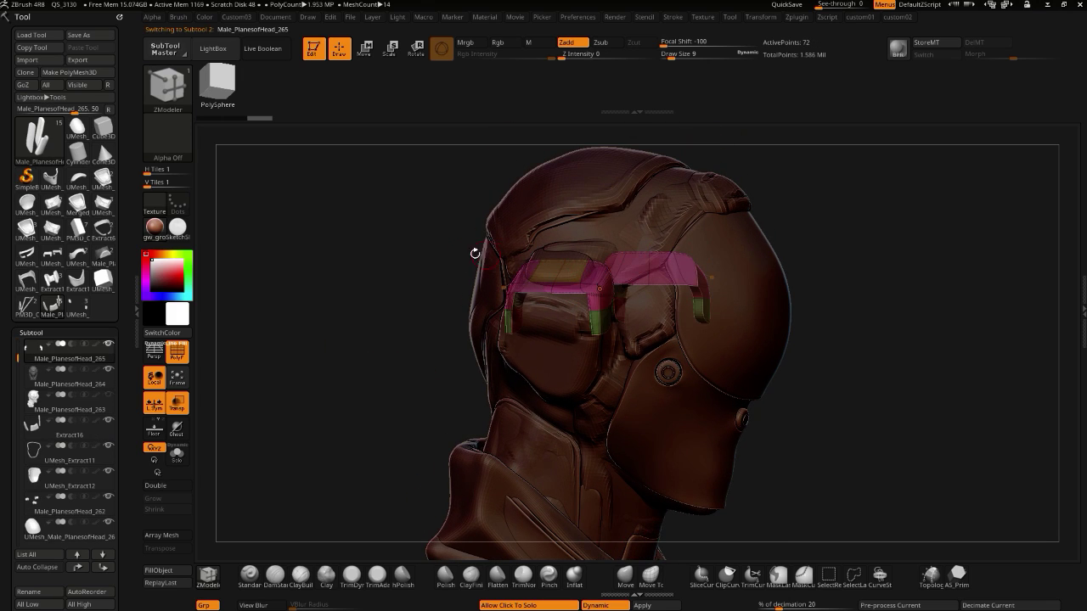
left_click_drag(391, 273, 380, 244)
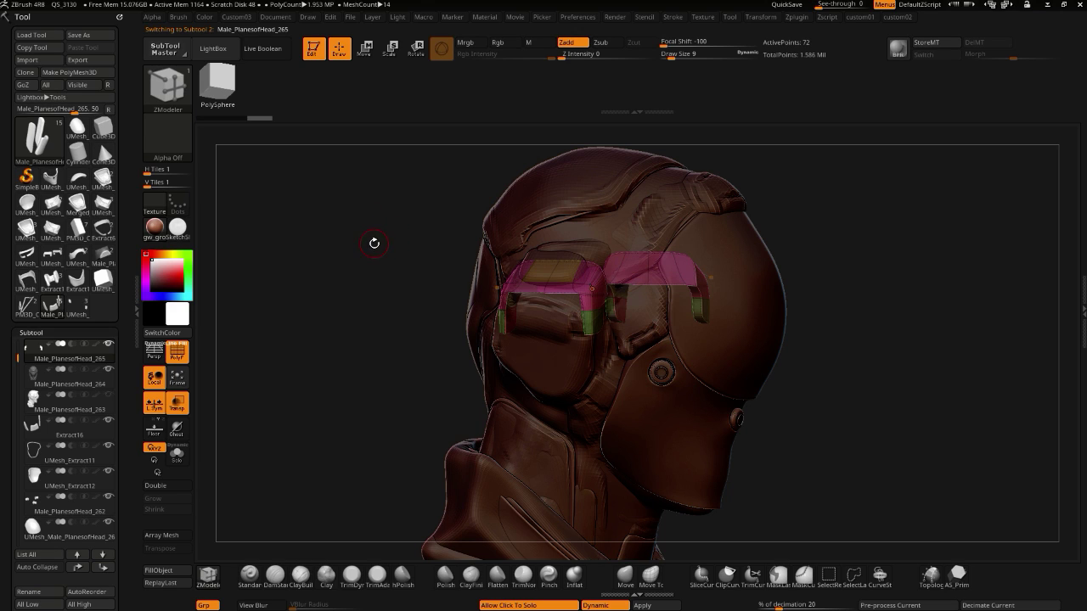
- Duplicate the rounded box subtool and move the copy straight down over the lower part of the ear block
left_click_drag(365, 252, 557, 271)
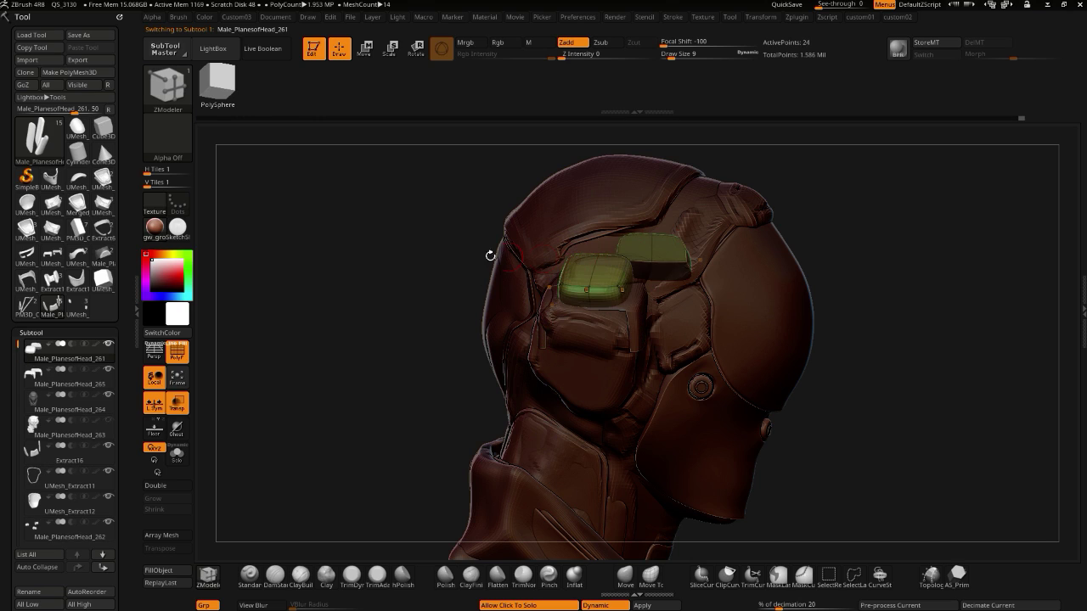
left_click_drag(2, 553, 7, 491)
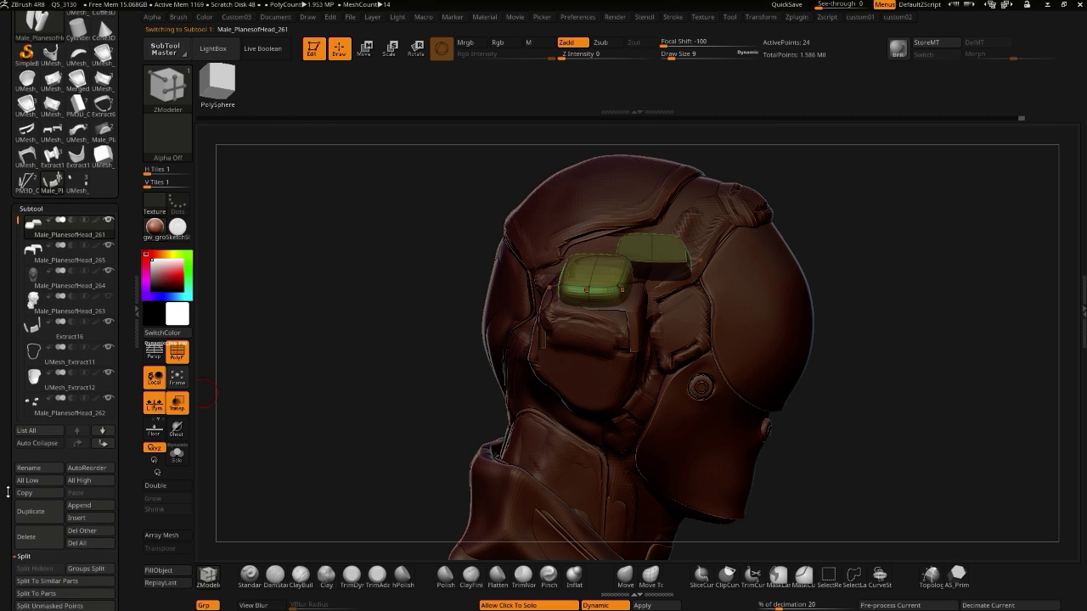
left_click(31, 515)
left_click_drag(317, 489, 360, 477, "shift")
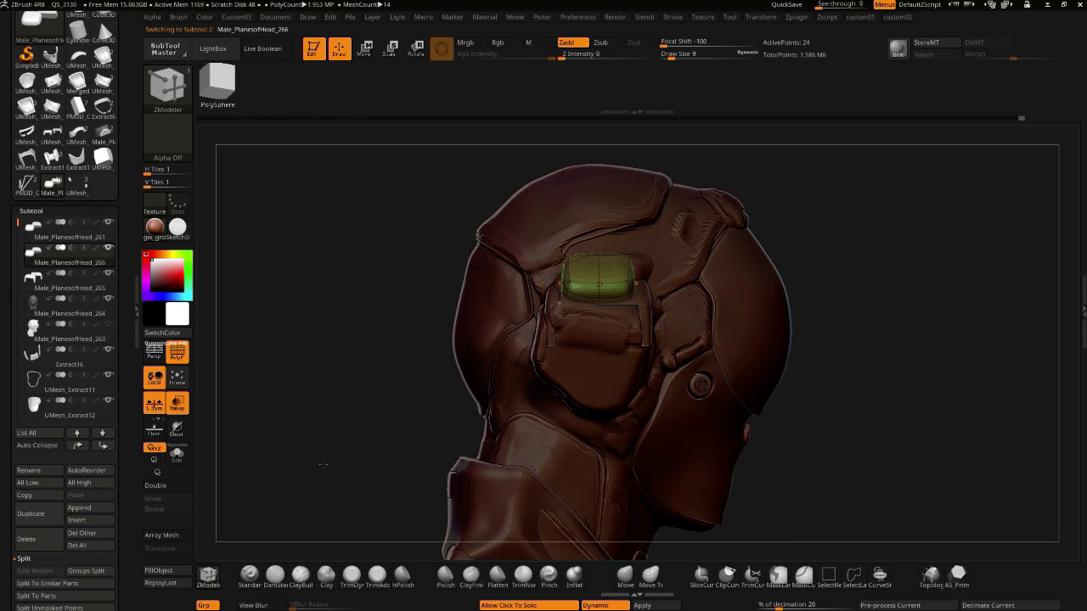
left_click(366, 51)
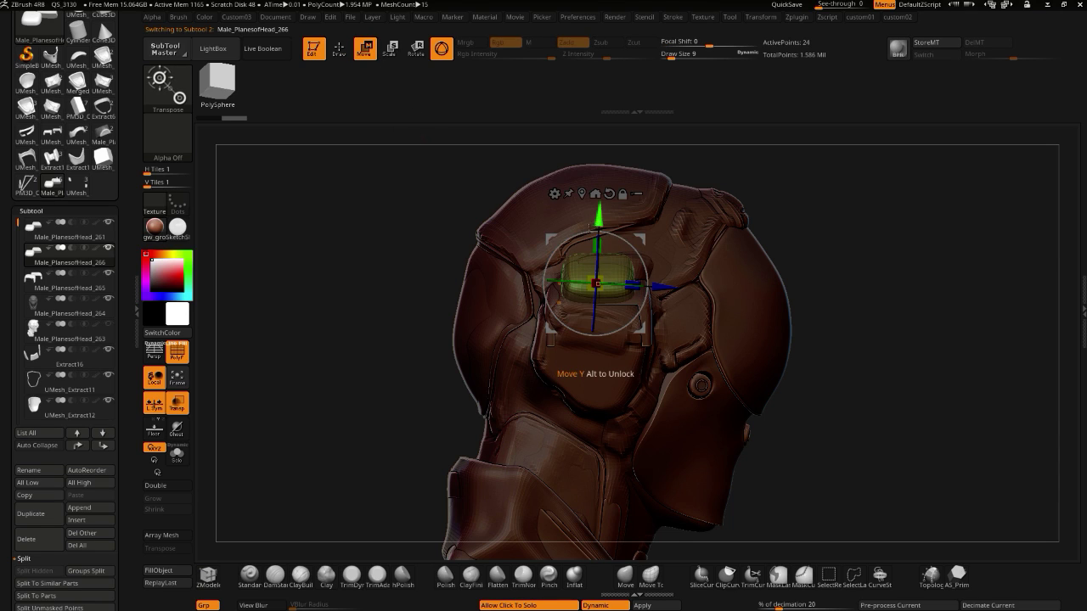
left_click_drag(599, 217, 579, 305)
- Isolate the duplicated boxes and try Mirror And Weld on them
left_click_drag(382, 297, 395, 351, "alt")
left_click(362, 351)
key("1")
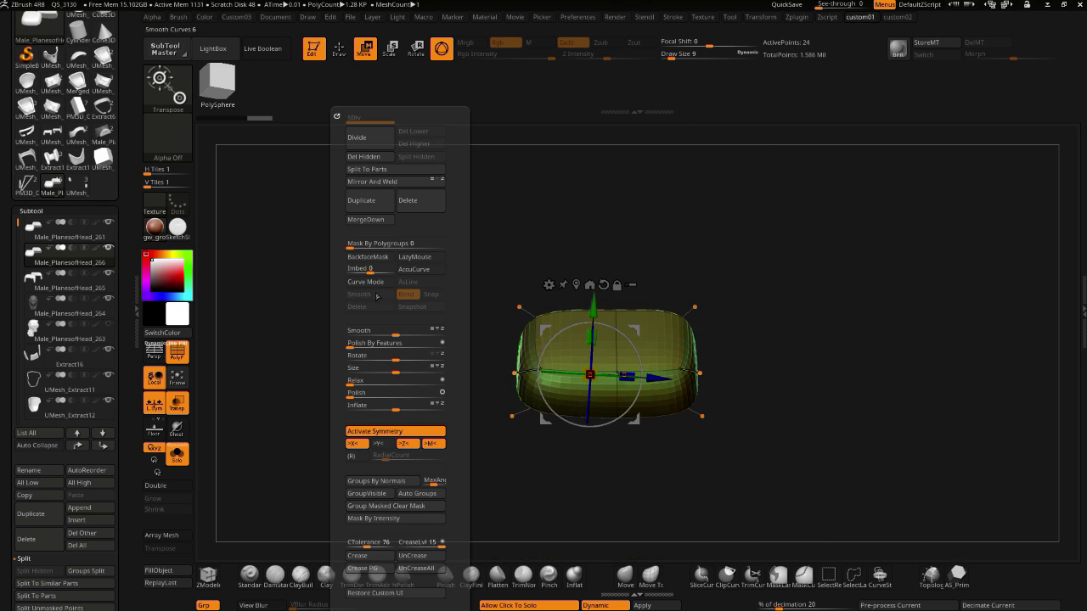
left_click(363, 184)
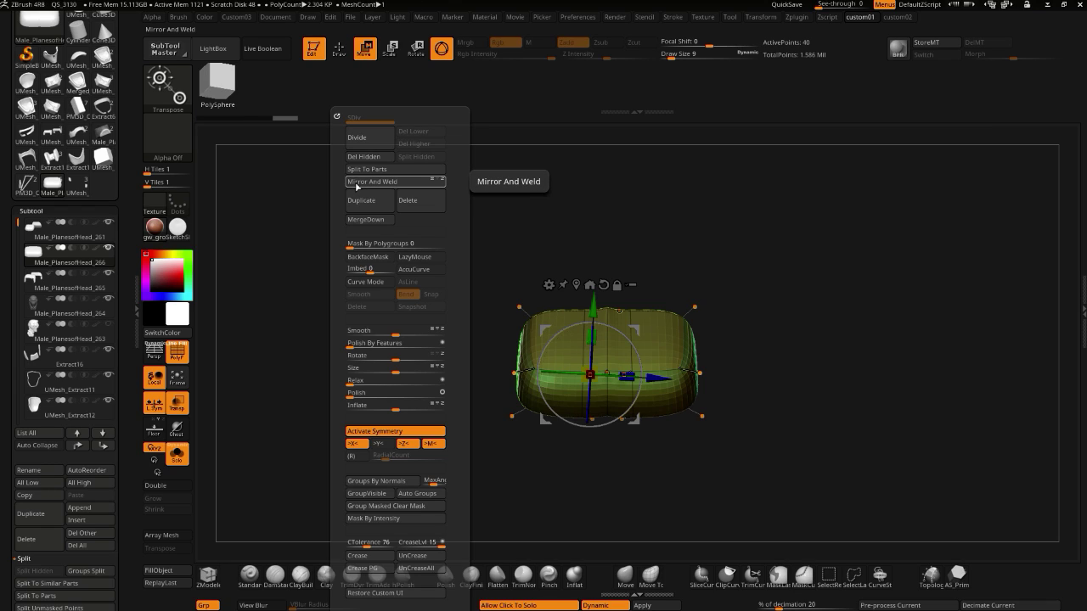
key("ctrl+z")
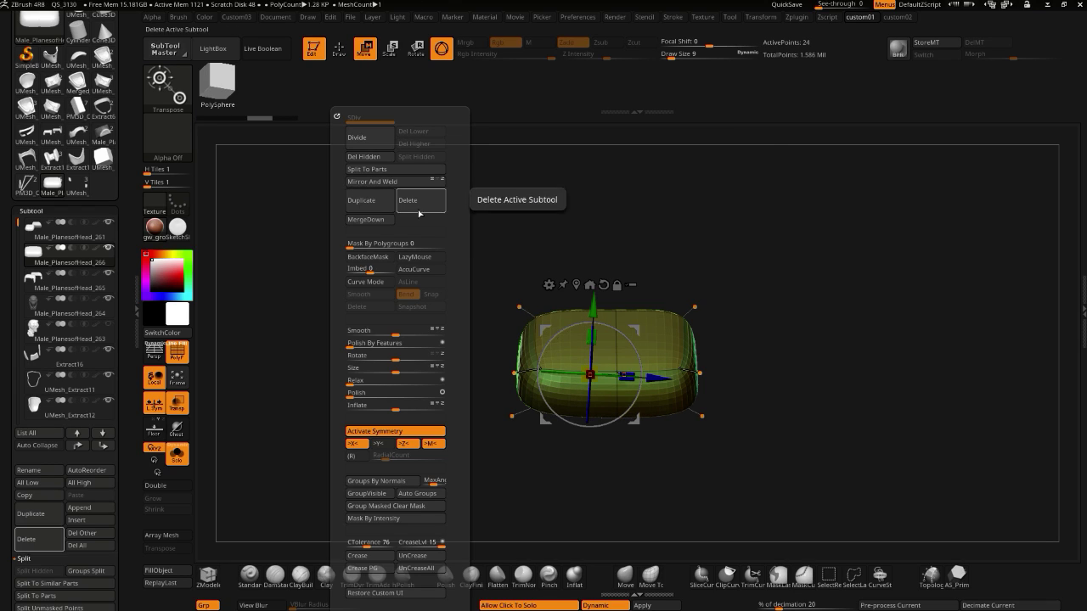
- Reset the gizmo's placement on the isolated boxes and toggle Activate Symmetry
left_click(589, 285)
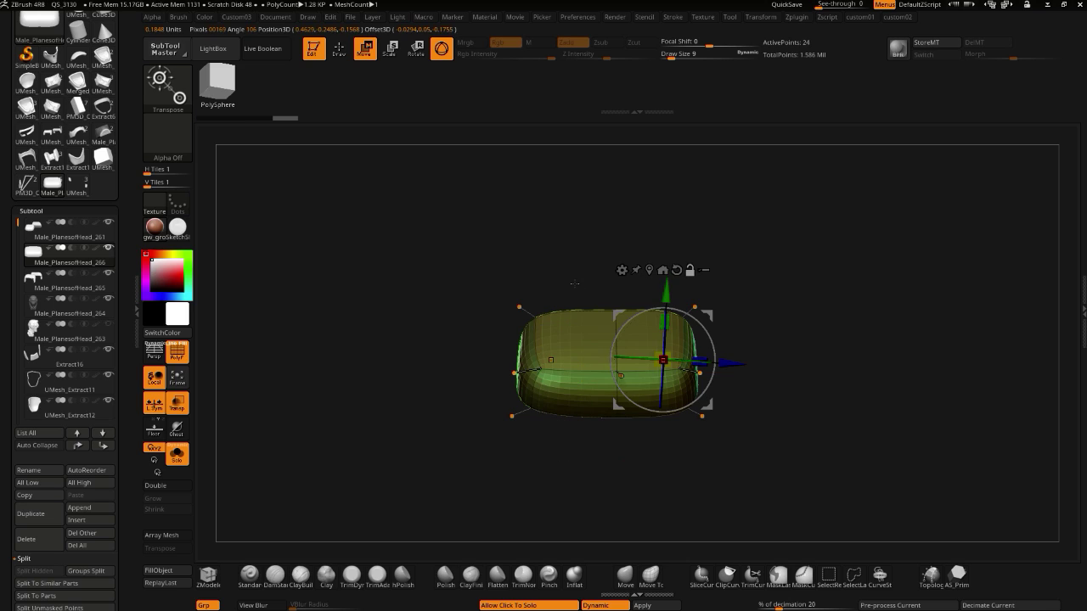
left_click_drag(459, 264, 588, 449)
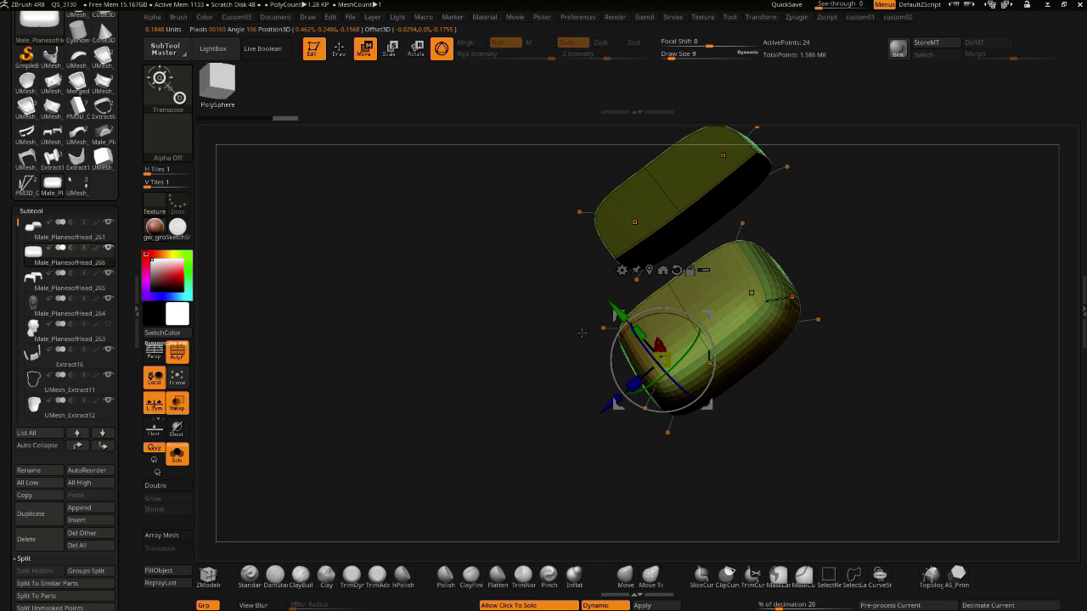
left_click(635, 270)
left_click_drag(488, 292, 473, 430)
key("x")
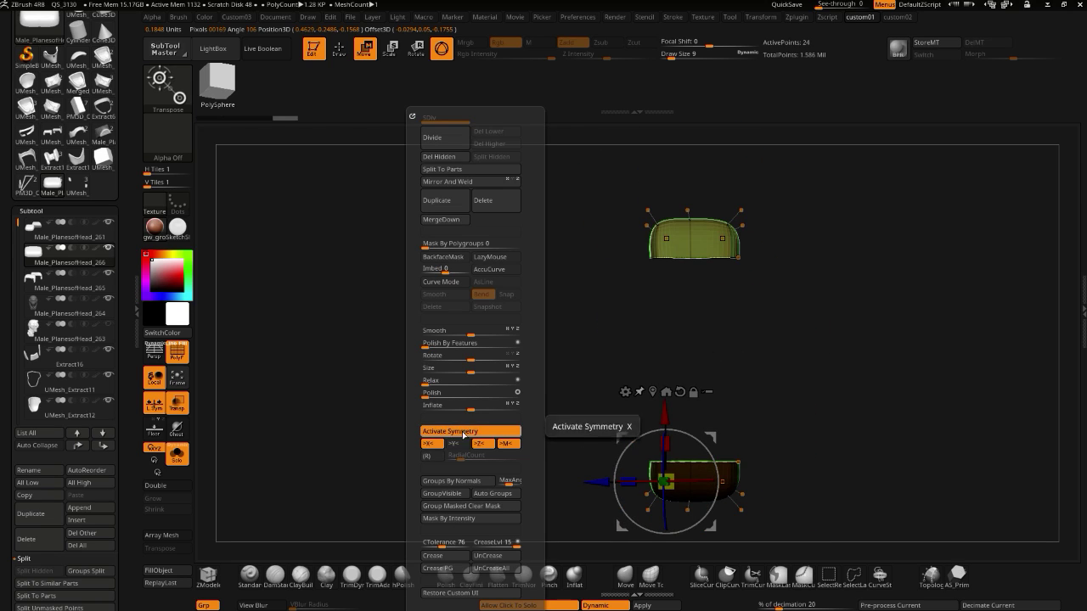
left_click_drag(372, 371, 387, 320)
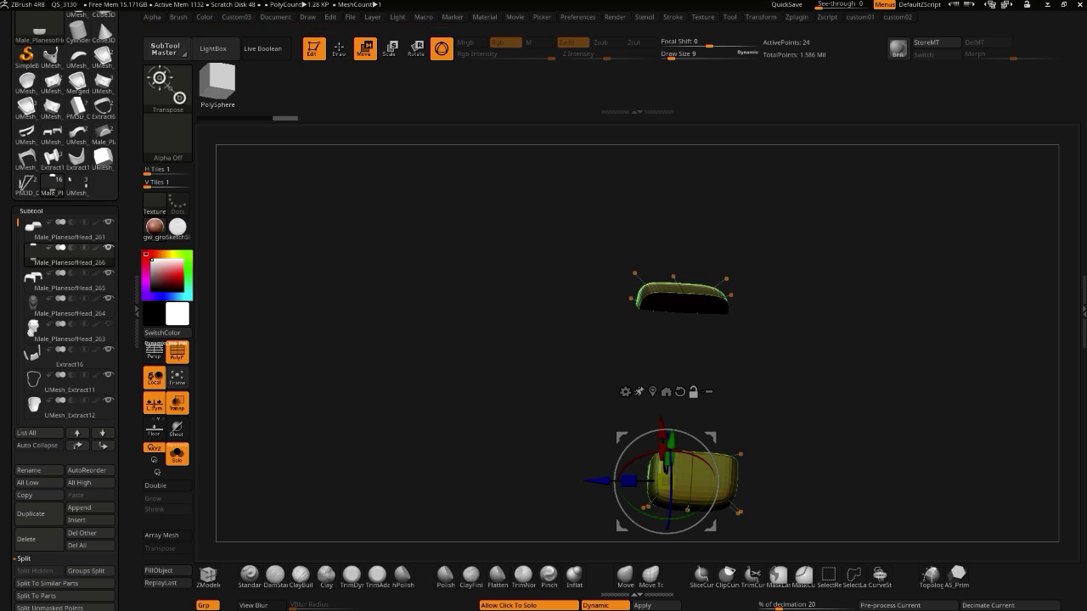
- Recenter the gizmo on the unmasked box with X symmetry active and Z symmetry off
left_click(653, 391, "alt")
left_click_drag(567, 332, 550, 314)
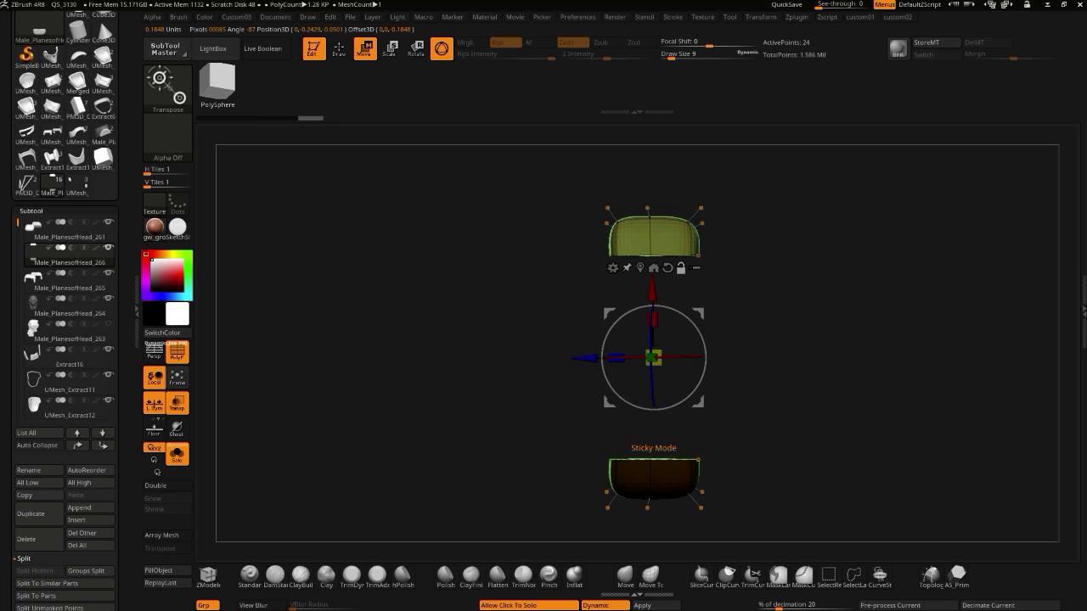
key("space")
left_click(473, 432)
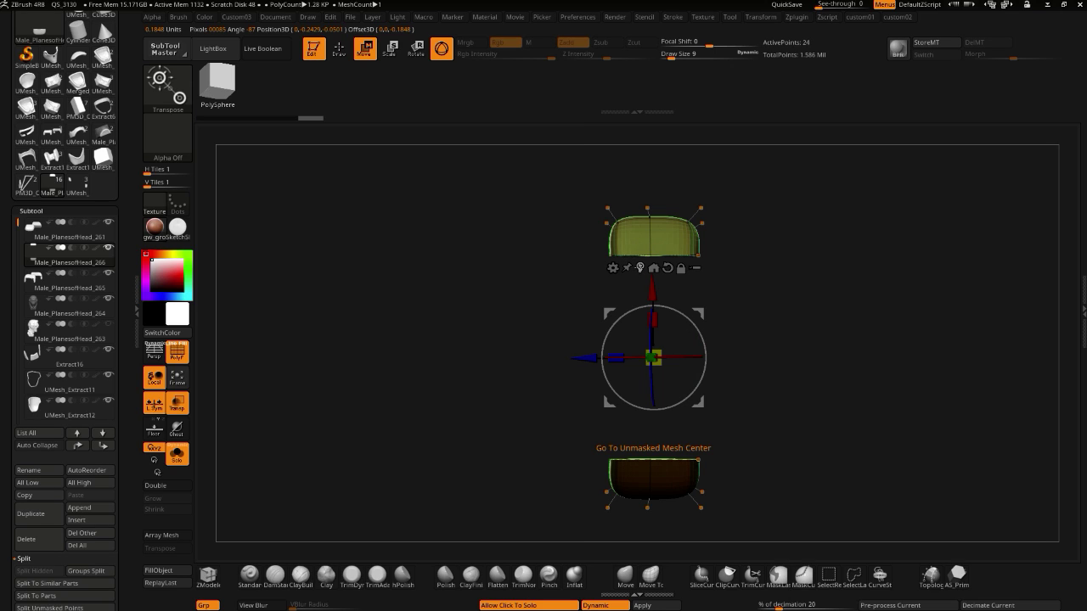
left_click(653, 267)
left_click_drag(503, 313, 416, 384)
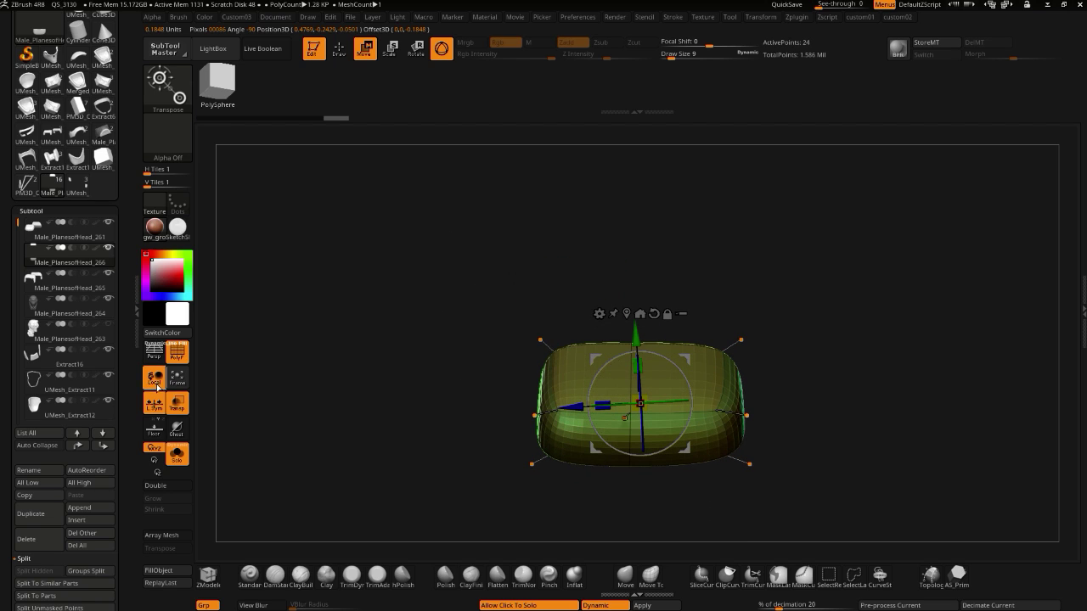
- Isolate the box's middle edge loop with an inverted mask and slide it sideways along the Z axis
mouse_move(594, 257)
left_mouse_down("ctrl")
mouse_move(660, 514)
mouse_move(669, 515)
left_mouse_up("ctrl")
left_click(403, 330, "ctrl")
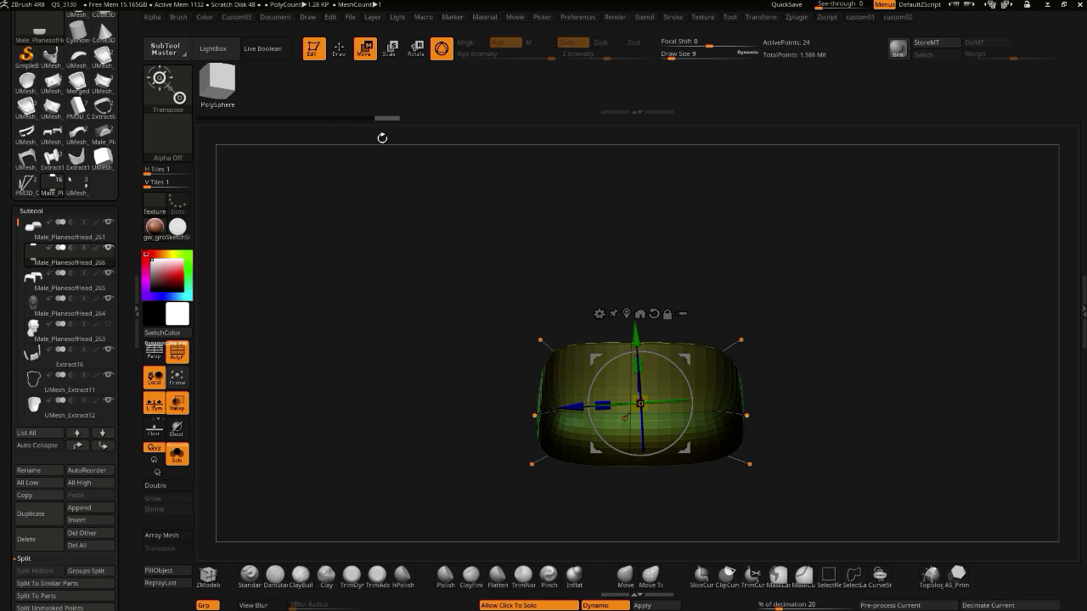
left_click_drag(568, 407, 613, 396)
- Turn off dynamic subdivision, clear the mask and apply Mirror And Weld to the duplicated boxes
key("2")
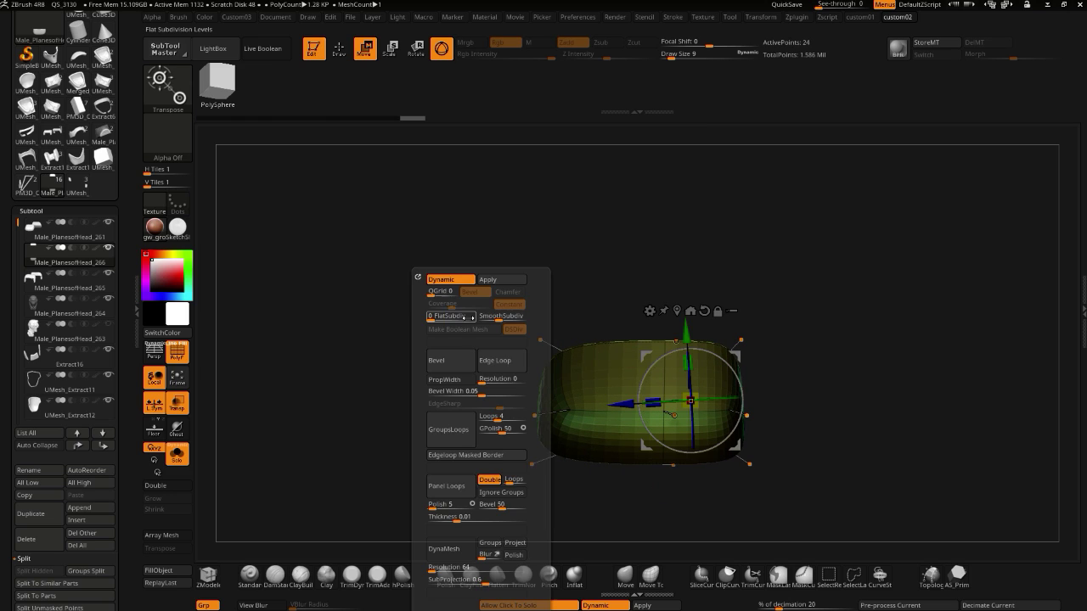
left_click(444, 281)
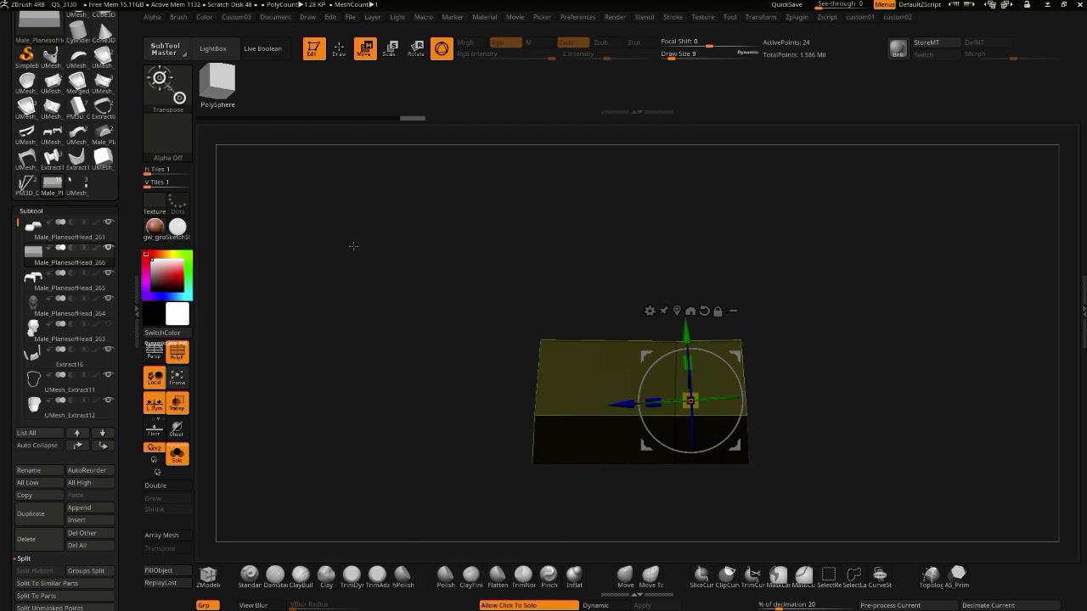
left_click_drag(432, 308, 408, 322, "ctrl")
left_click_drag(363, 289, 374, 327)
key("2")
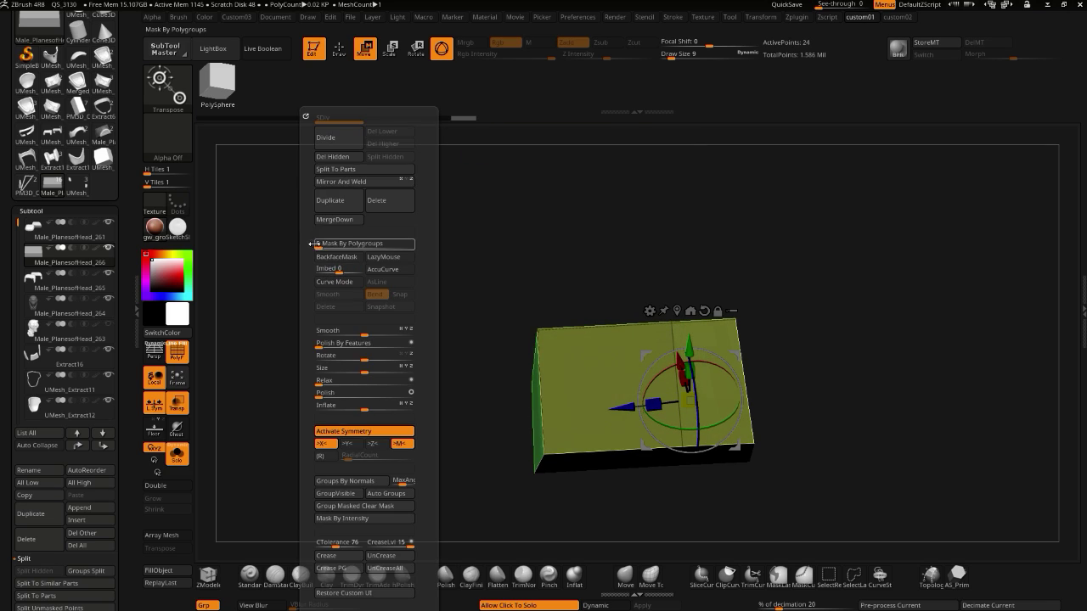
left_click(326, 181)
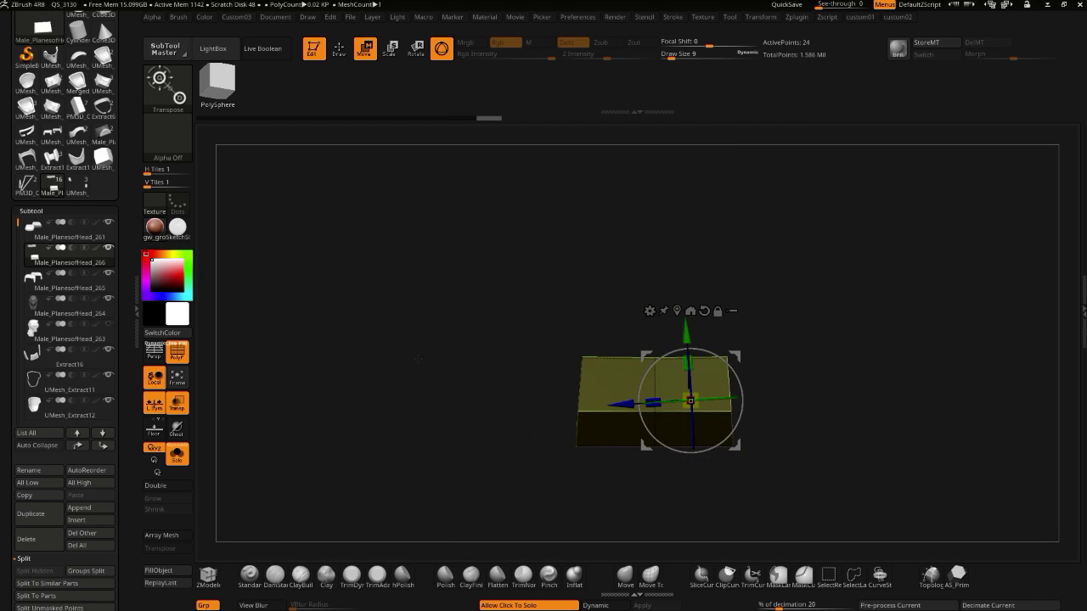
- Show the full helmet again, check the blocky copies against the ear blocks from side and front, and return to ZModeler drawing
left_click_drag(418, 360, 486, 376)
key("space")
left_click_drag(280, 318, 274, 222, "alt")
left_click(283, 285)
left_click_drag(283, 286, 328, 307)
mouse_move(392, 336)
left_mouse_down()
mouse_move(365, 333)
mouse_move(381, 379)
mouse_move(409, 347)
left_mouse_up()
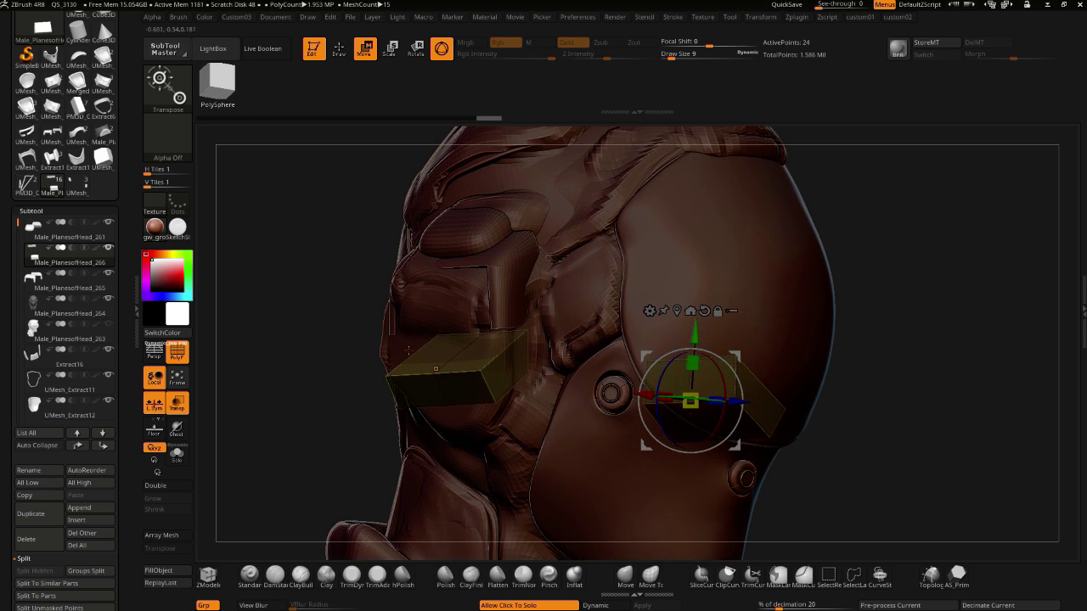
left_click_drag(306, 331, 559, 358)
left_click_drag(507, 313, 649, 386)
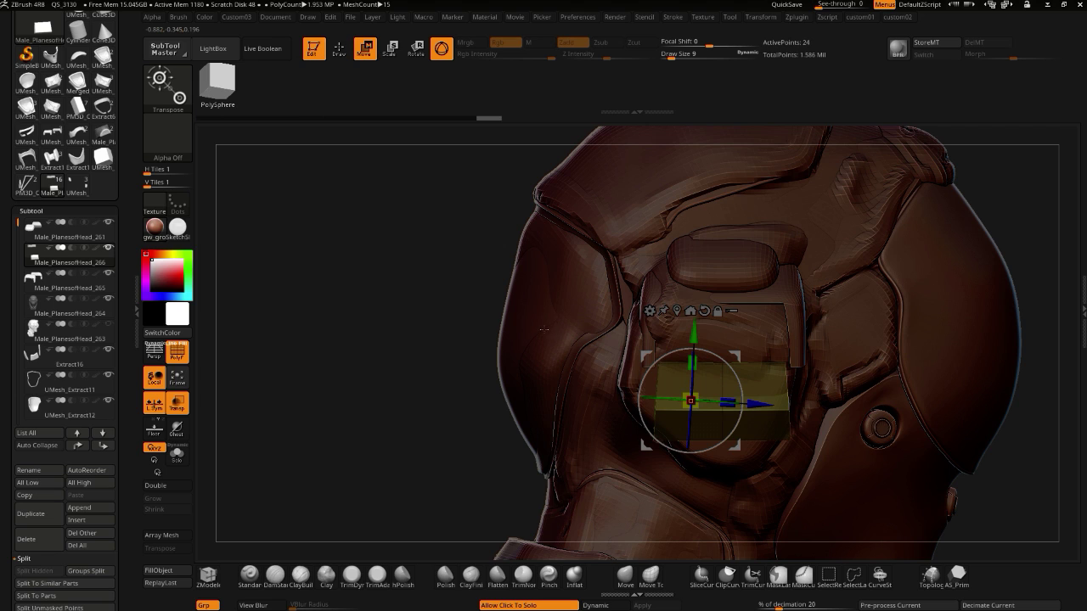
left_click_drag(426, 287, 648, 419)
left_click_drag(749, 478, 629, 404)
left_click(340, 49)
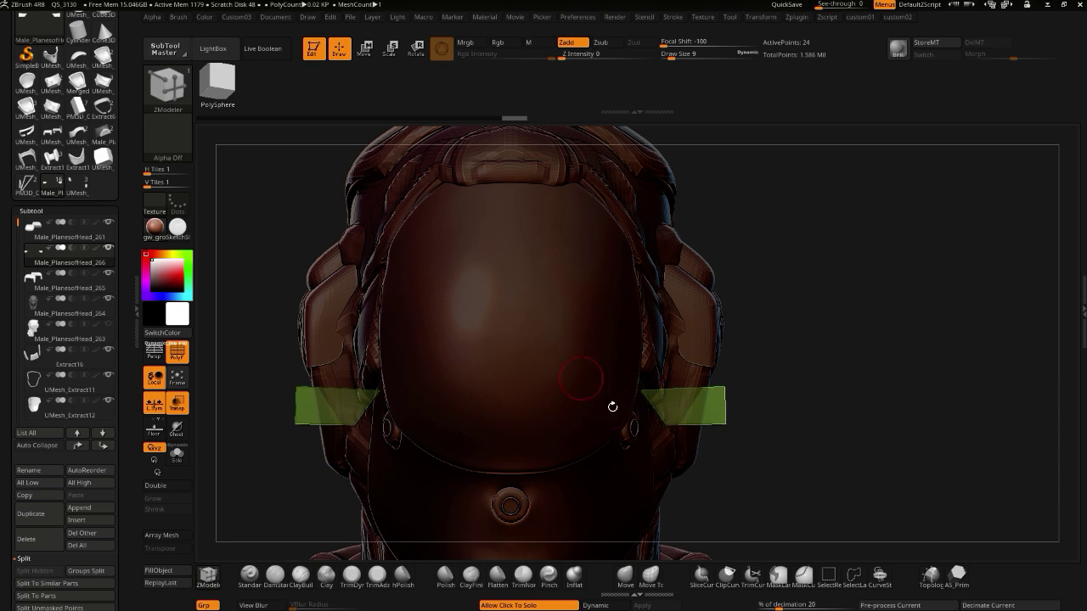
- Set the ZModeler point action to Move with the Infinite Z target on the green box's inner corner
mouse_move(665, 450)
left_mouse_down("ctrl+shift")
mouse_move(656, 355)
mouse_move(630, 357)
left_mouse_up("ctrl+shift")
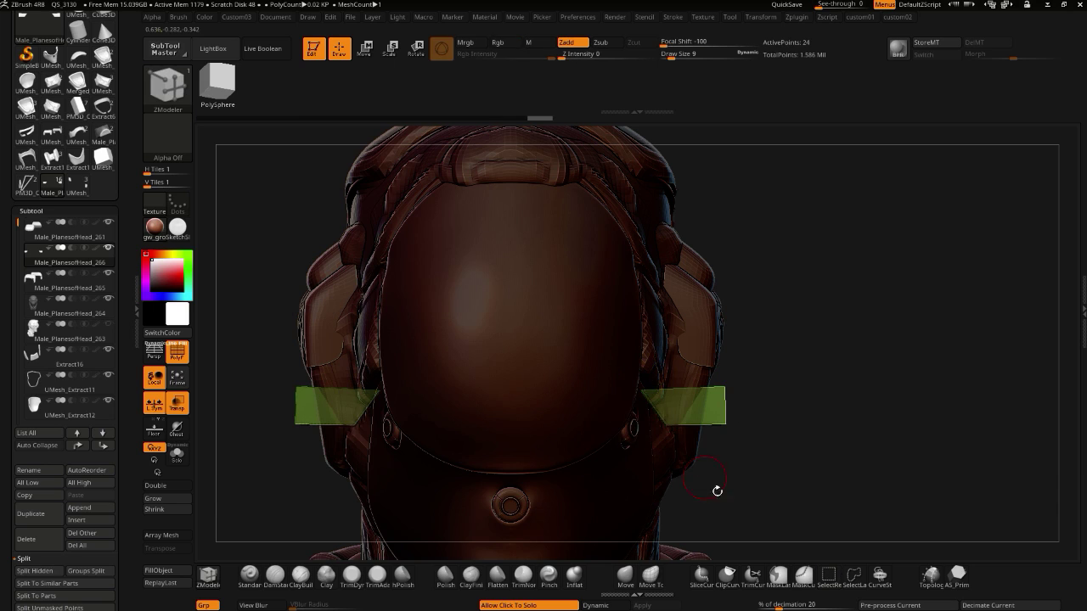
left_click_drag(737, 454, 757, 393, "alt")
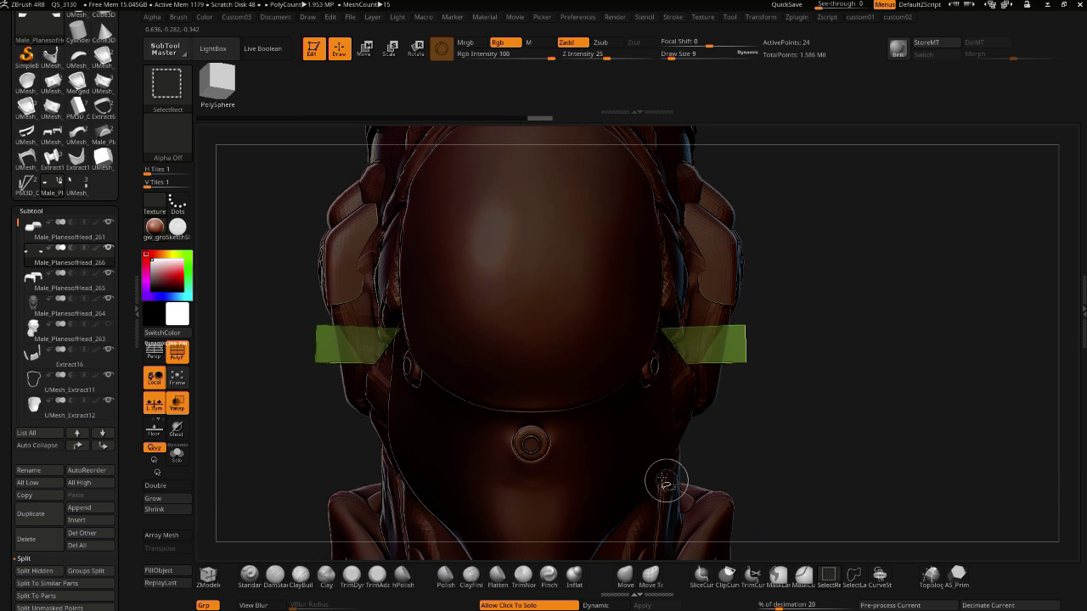
left_click_drag(271, 323, 293, 336)
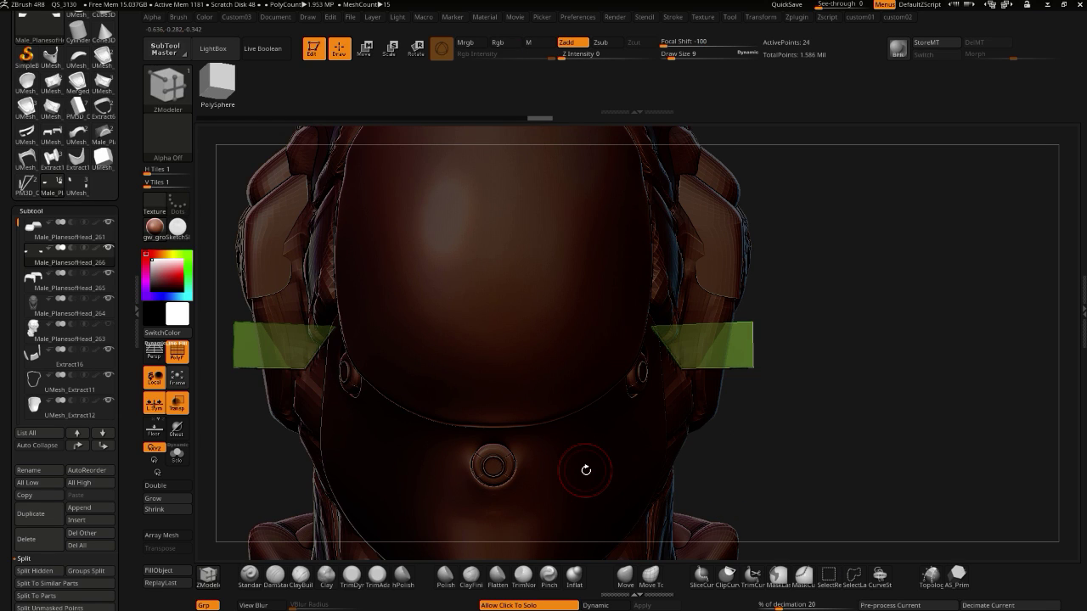
left_click_drag(750, 485, 776, 526, "alt")
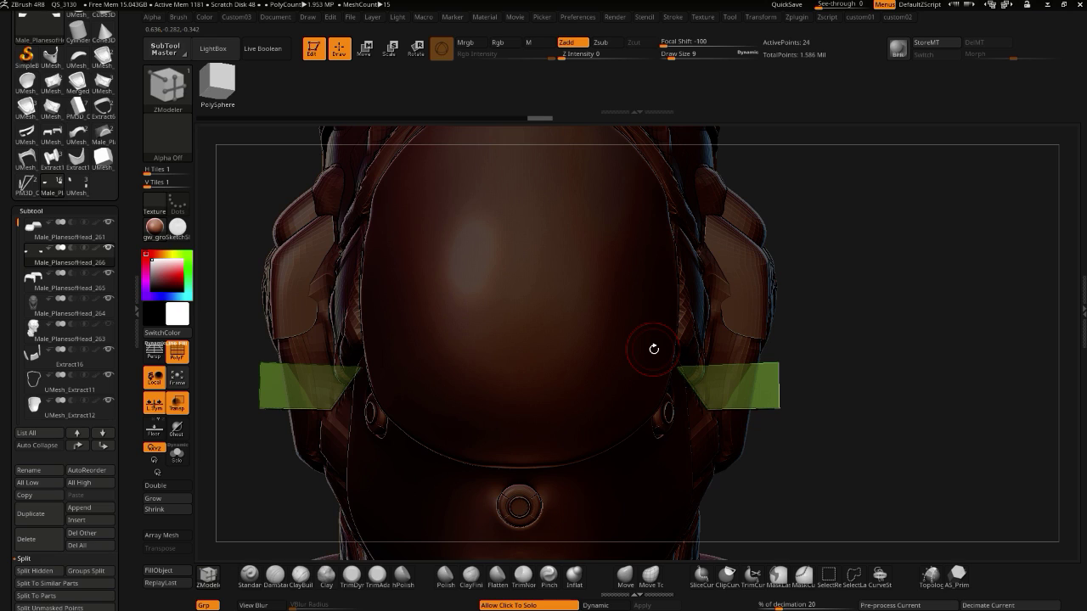
key("ctrl+shift")
left_click_drag(238, 298, 308, 315, "alt")
key("space")
left_click_drag(299, 378, 352, 413)
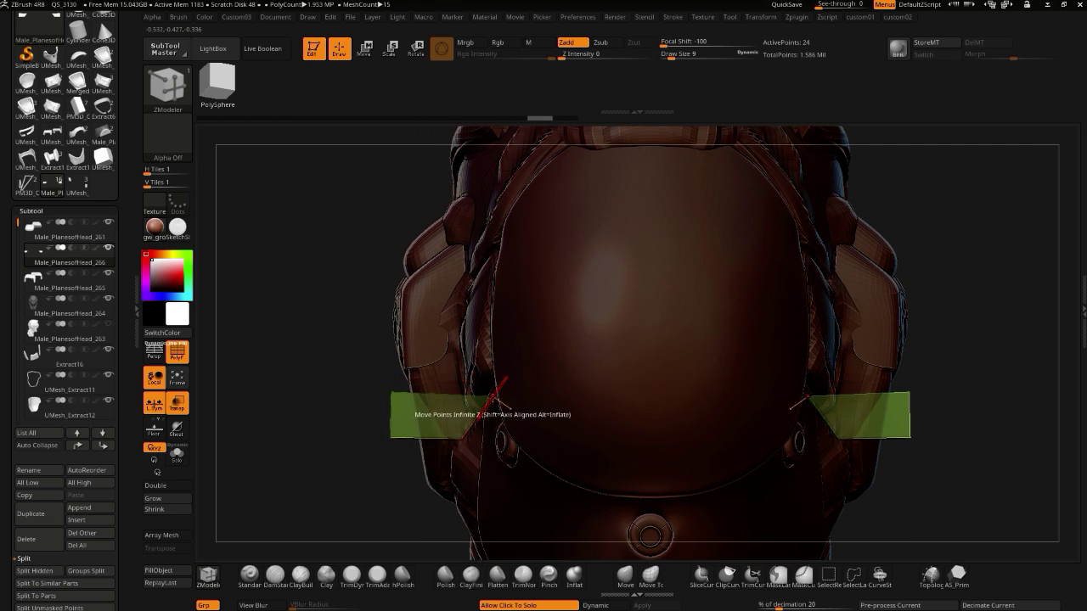
- Try to shift the left box's upper inner corner points with Infinite Z, checking the fit against the ear block
left_click_drag(313, 360, 345, 342, "alt")
left_click_drag(330, 379, 371, 380)
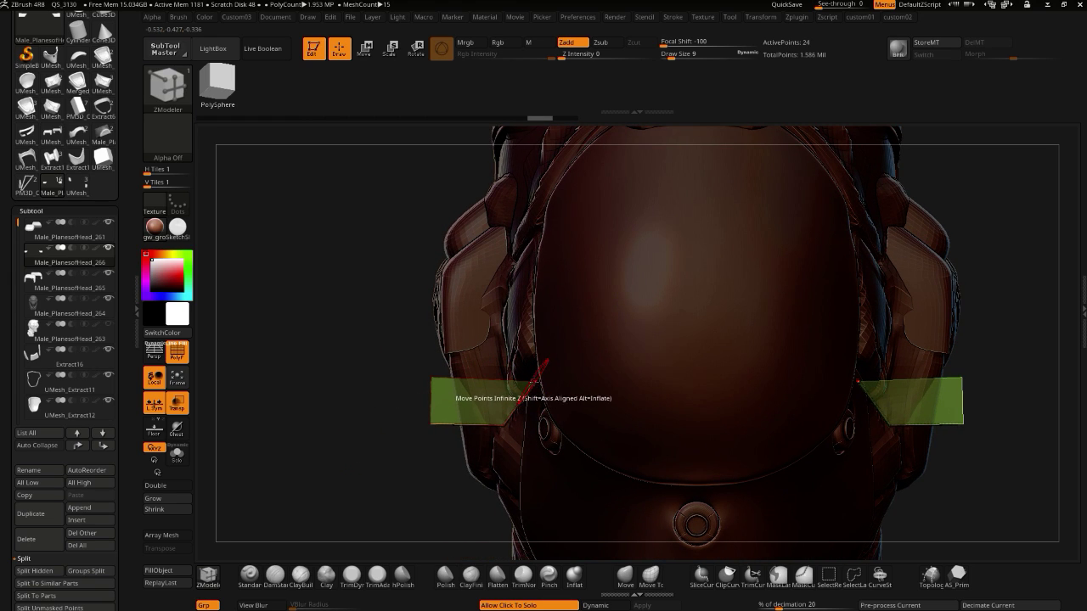
left_click_drag(345, 383, 475, 409)
left_click_drag(762, 527, 785, 470)
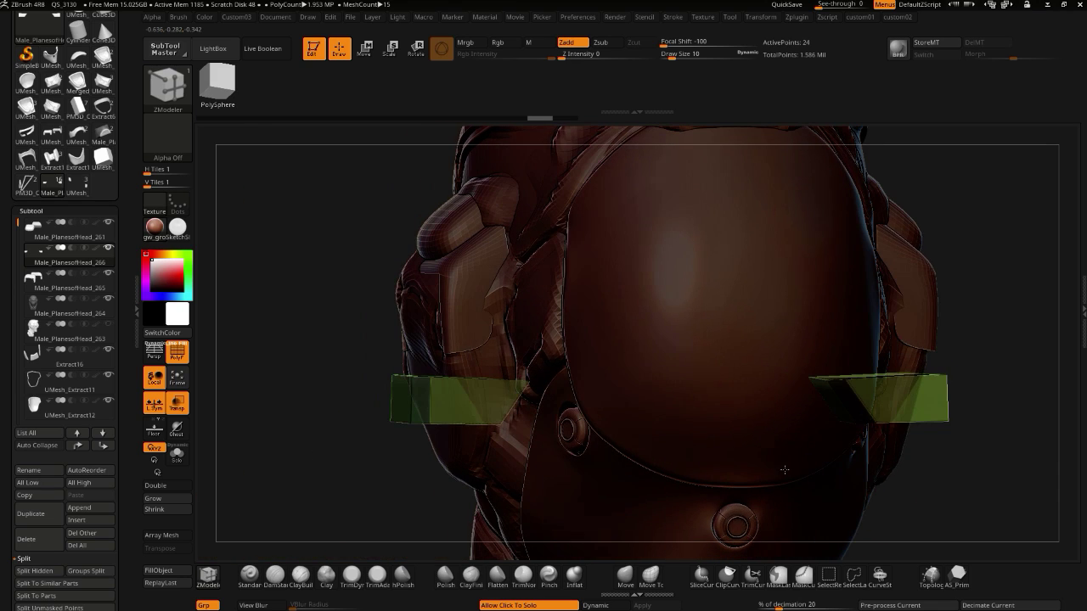
left_click_drag(338, 349, 366, 350)
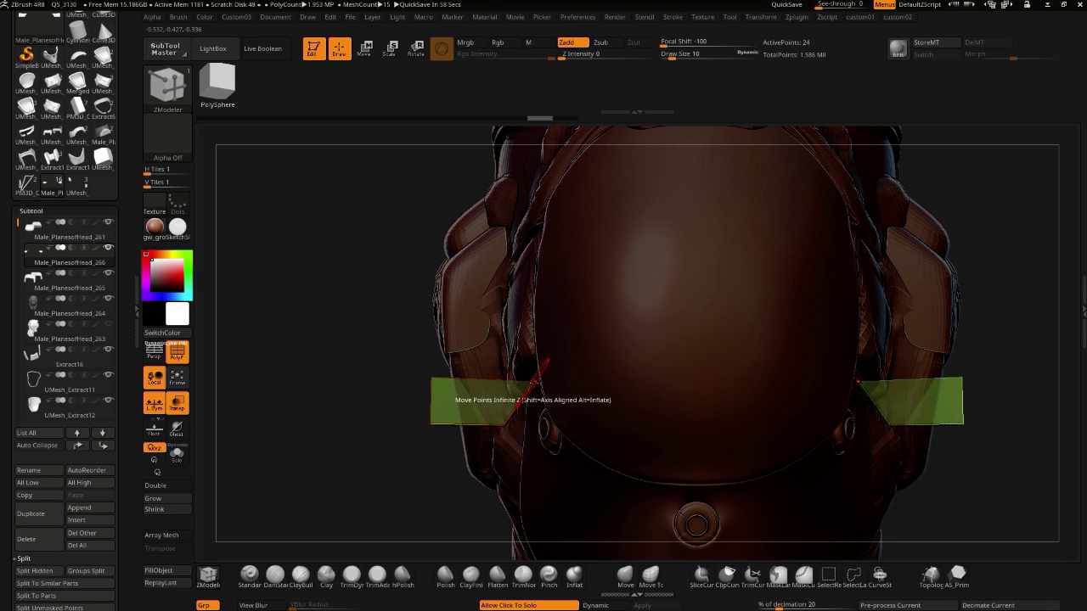
left_click_drag(319, 383, 322, 350)
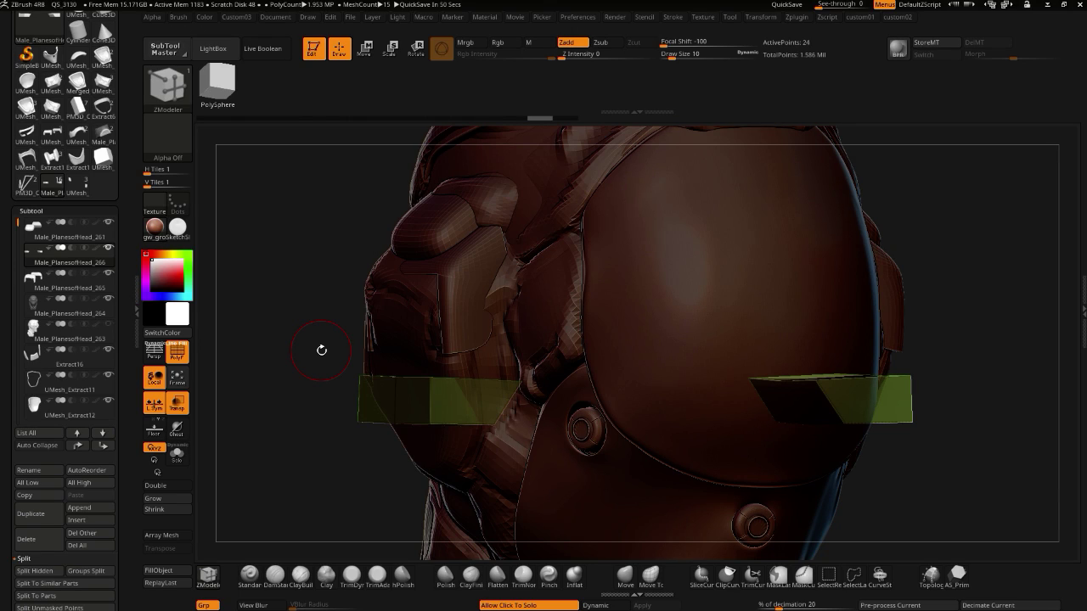
mouse_move(330, 377)
left_mouse_down()
mouse_move(300, 381)
mouse_move(307, 415)
mouse_move(365, 424)
mouse_move(308, 468)
left_mouse_up()
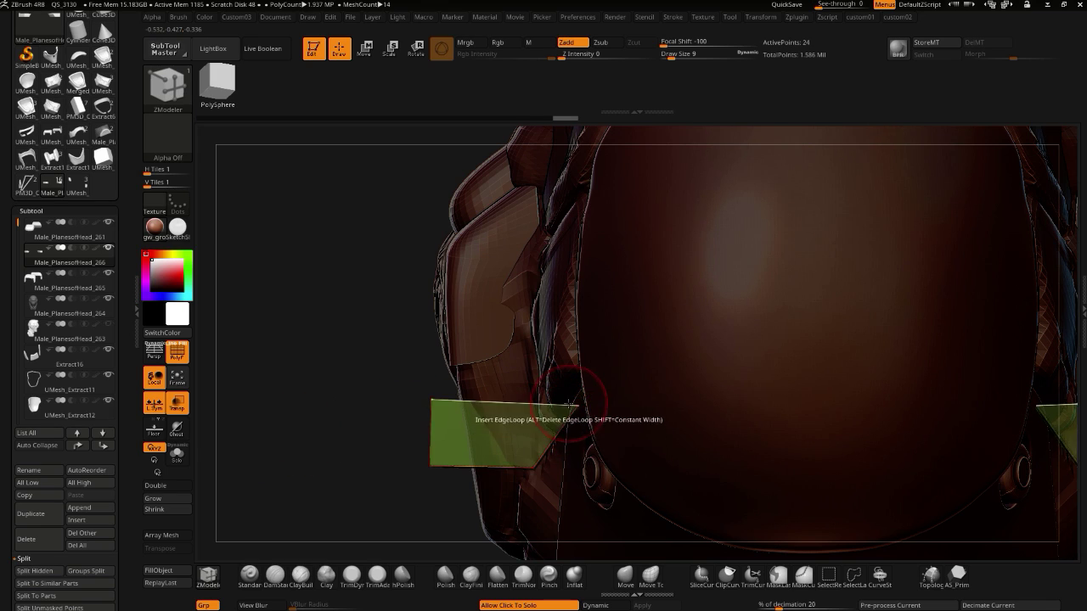
- Isolate the boxes in Solo view and choose Infinite X as the target for moving points
key("s")
key("space")
left_click(355, 399)
left_click_drag(356, 399, 351, 394)
key("space")
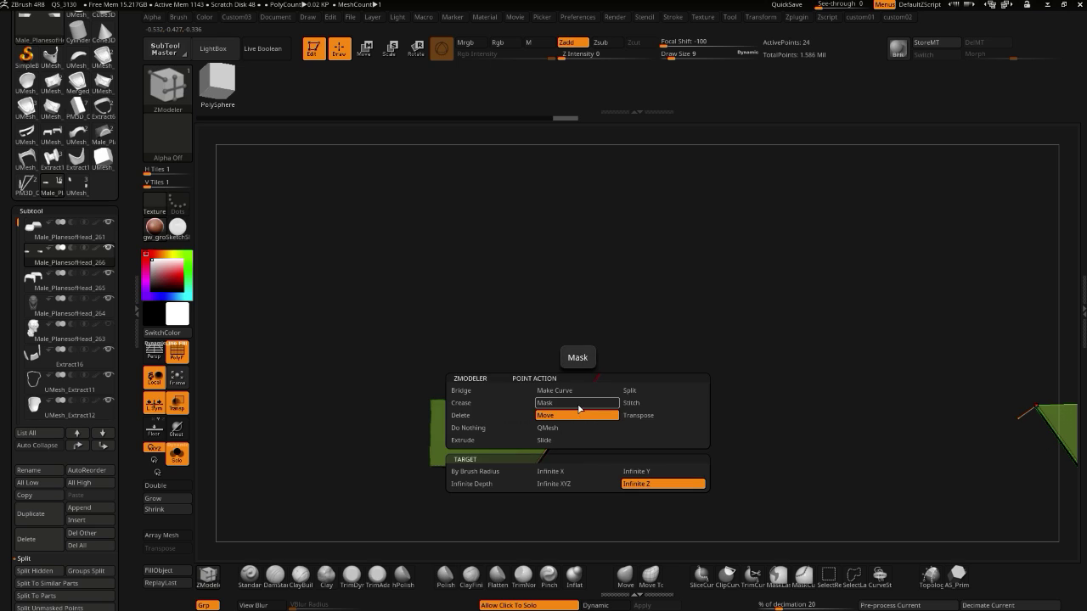
left_click(538, 469)
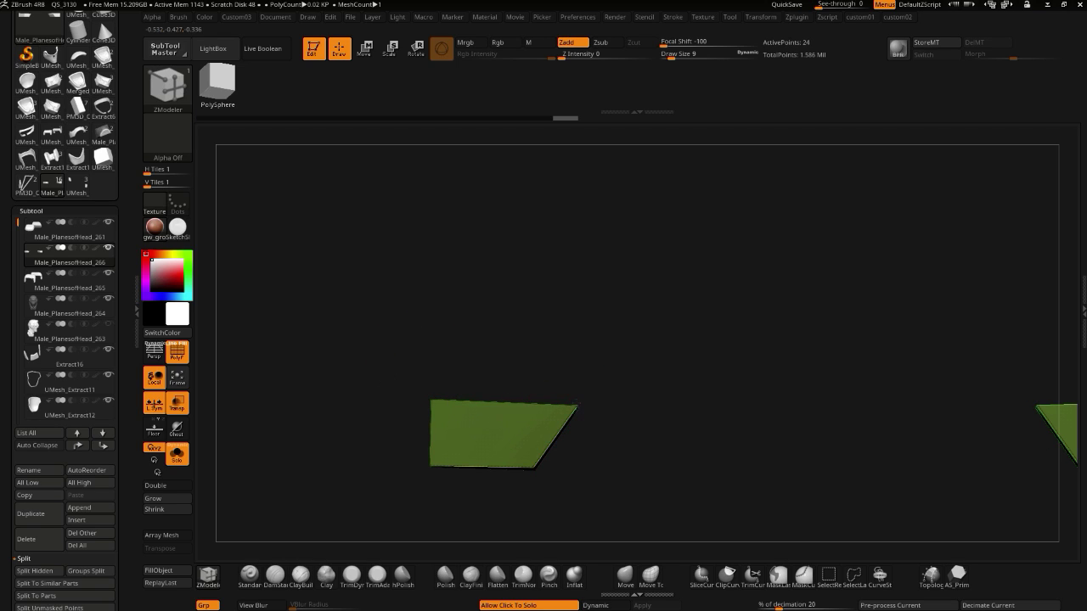
left_click_drag(415, 338, 488, 401)
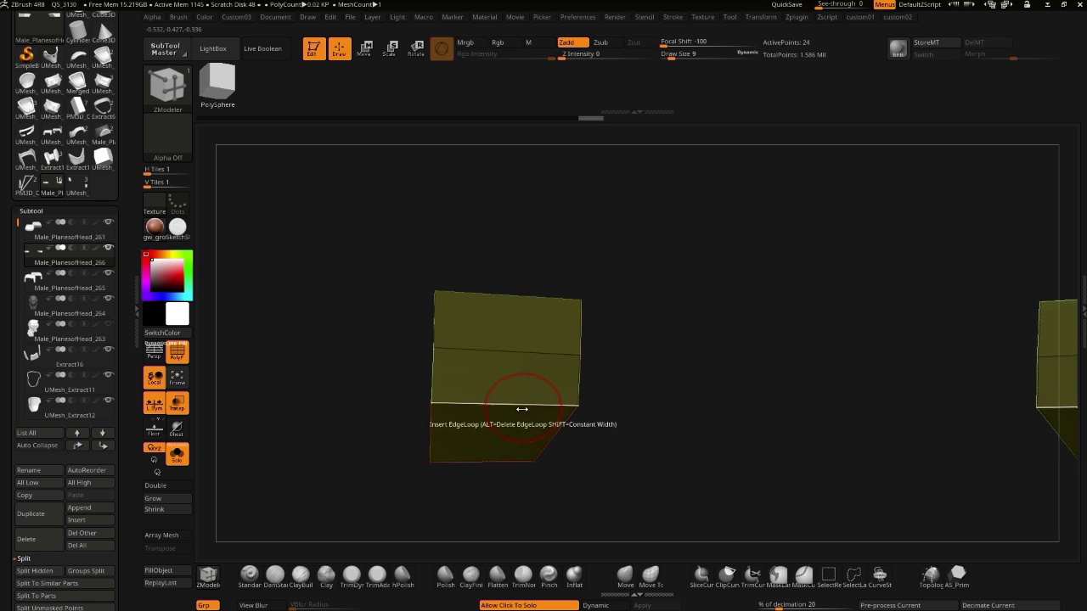
- Try to move the left box's upper inner corner using the Infinite X point target
key("1")
left_click_drag(348, 412, 334, 355)
left_click(335, 354, "ctrl+shift")
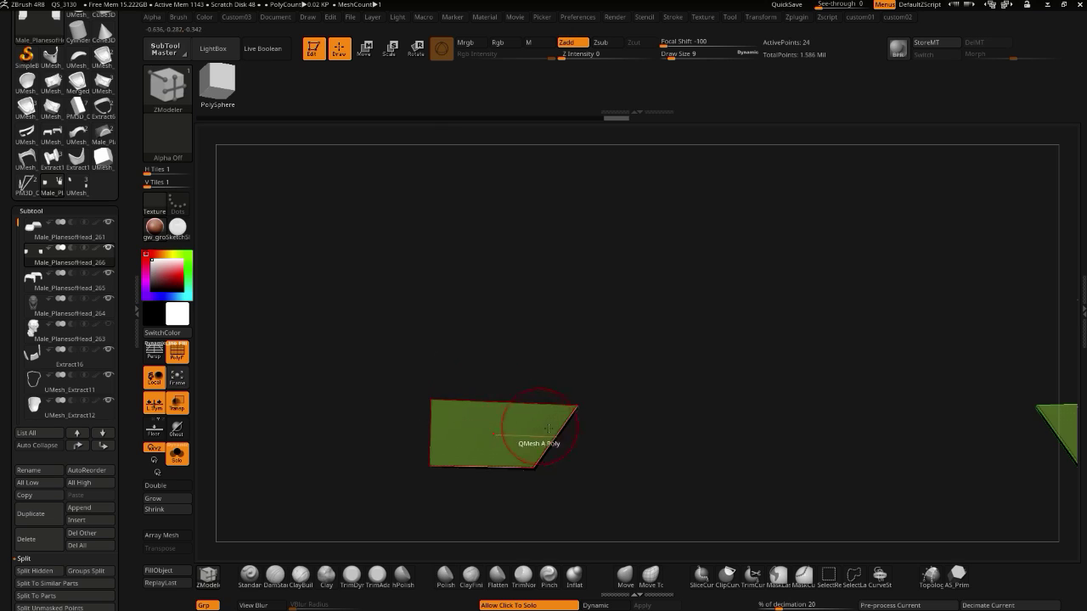
key("space")
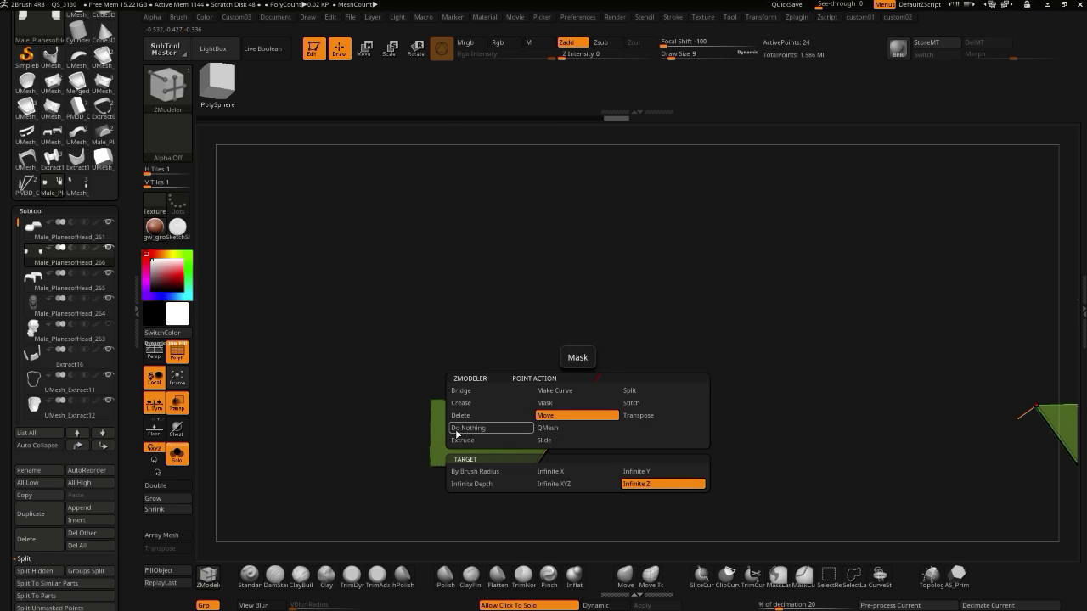
left_click(546, 473)
left_click_drag(578, 407, 581, 408)
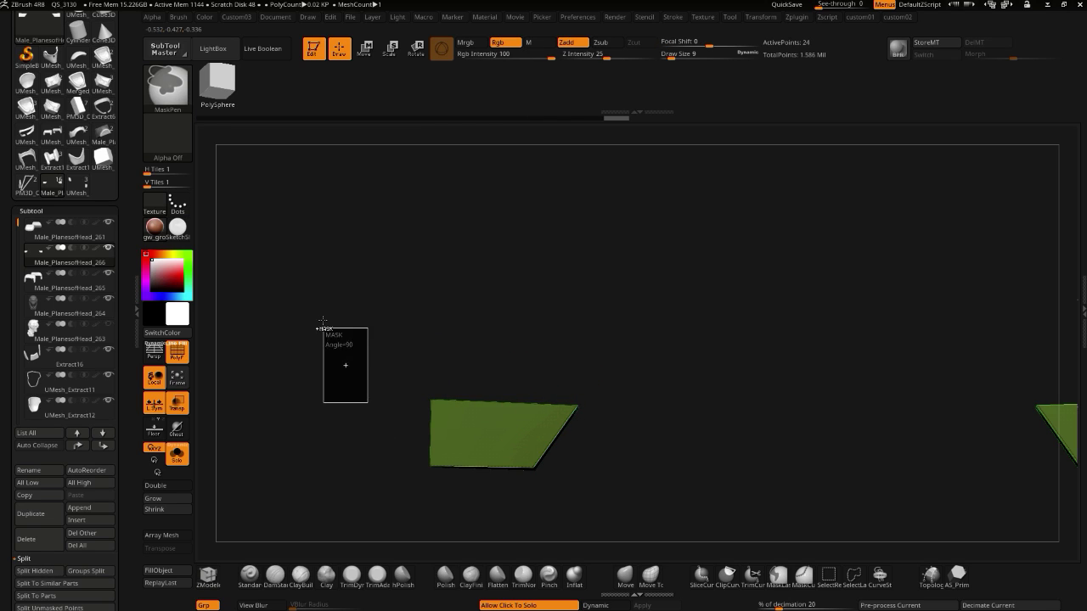
- Mask the boxes except for their slanted inner ends and activate the Move gizmo
left_click_drag(441, 366, 448, 501)
left_click_drag(628, 509, 547, 209, "ctrl")
left_click_drag(376, 419, 388, 313, "shift")
left_click(384, 385, "ctrl")
left_click_drag(385, 384, 382, 454, "alt")
left_click(368, 49)
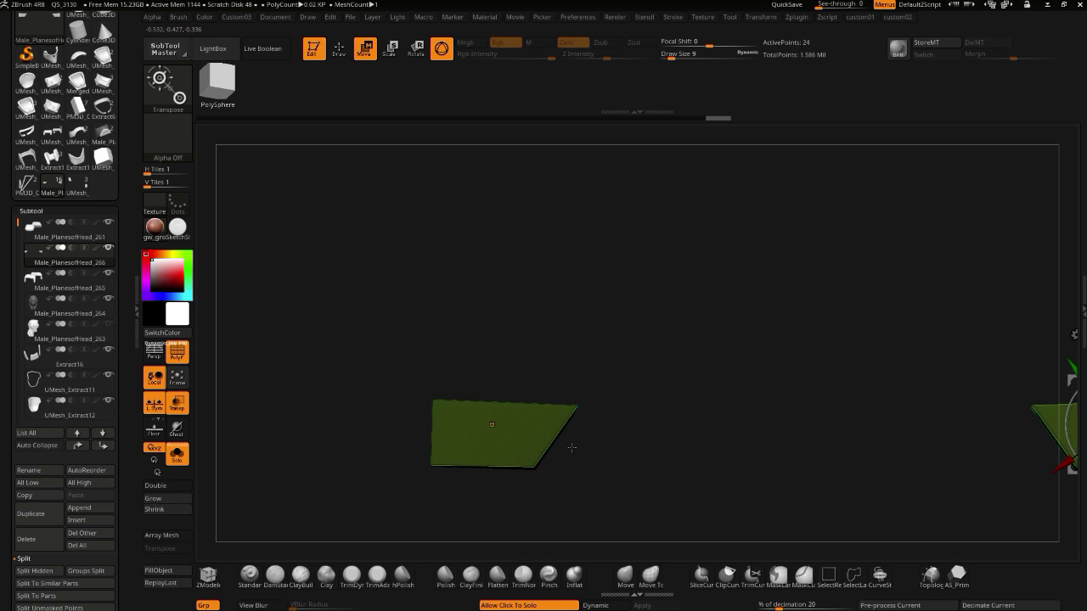
- Center and realign the gizmo on the unmasked inner ends, try shifting them along X, and undo the move
left_click_drag(563, 441, 586, 463, "alt")
left_click_drag(697, 492, 375, 483, "alt")
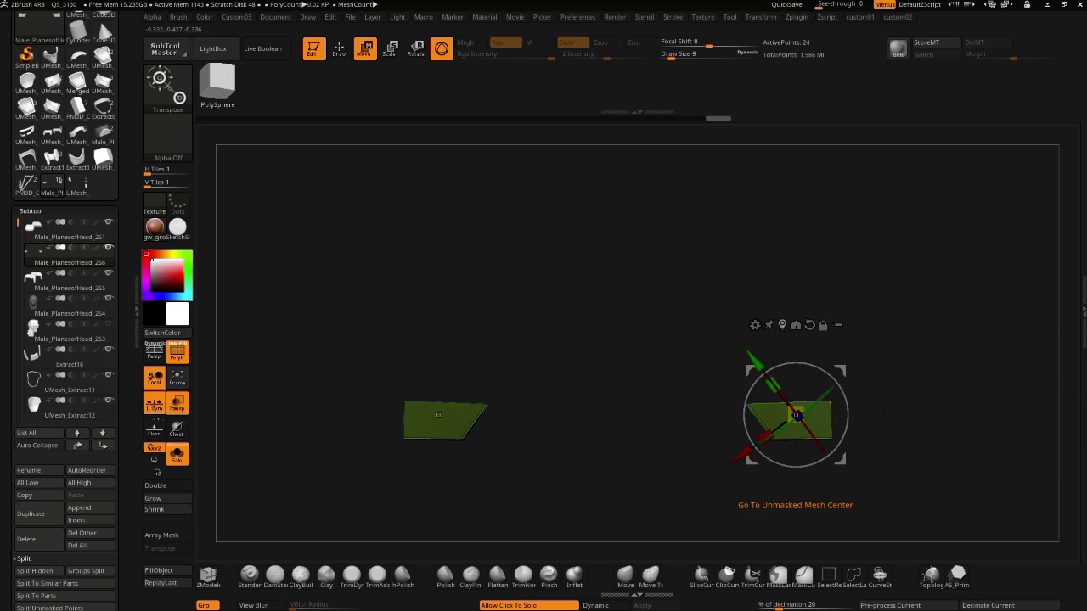
left_click(796, 325)
left_click(773, 331)
left_click_drag(686, 423, 707, 422)
key("ctrl+z")
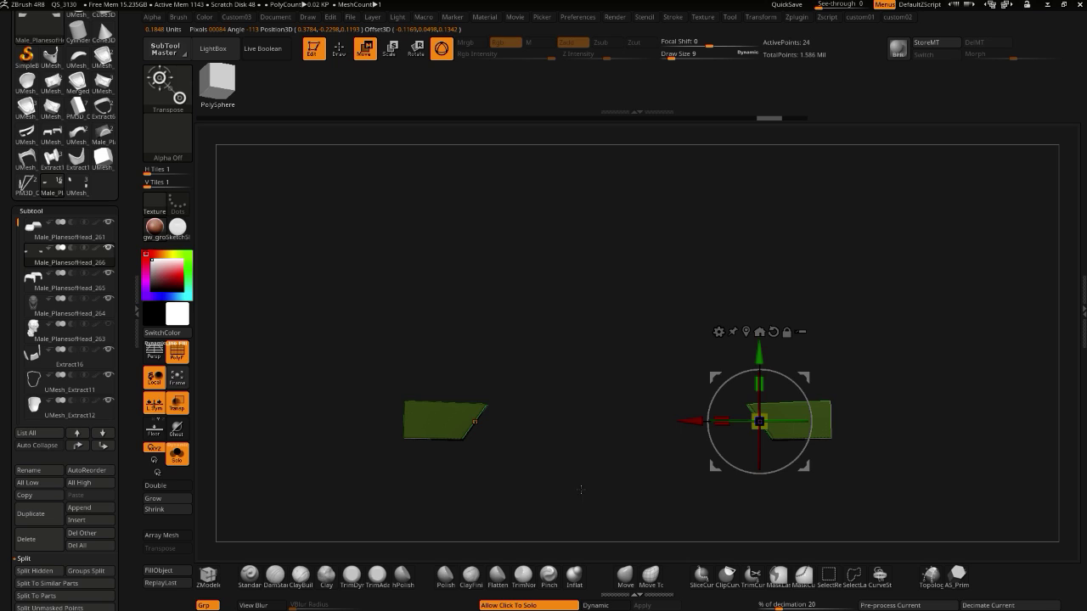
- Adjust the mask, reset the gizmo's orientation, and undo a second sideways move of the inner ends
mouse_move(705, 459)
left_mouse_down()
mouse_move(728, 453)
mouse_move(710, 466)
left_mouse_up()
left_click_drag(658, 332, 747, 420, "ctrl")
left_click(688, 441, "ctrl")
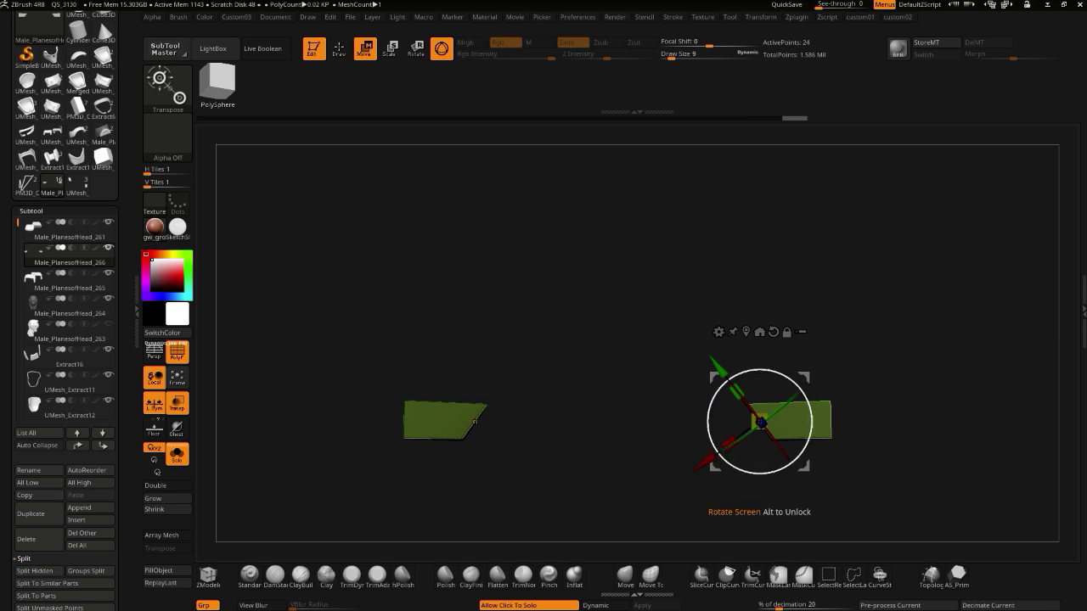
left_click(773, 332)
left_click_drag(693, 415, 669, 414)
key("ctrl+z")
mouse_move(585, 424)
right_mouse_down("ctrl")
mouse_move(475, 477)
mouse_move(579, 465)
mouse_move(560, 420)
right_mouse_up("ctrl")
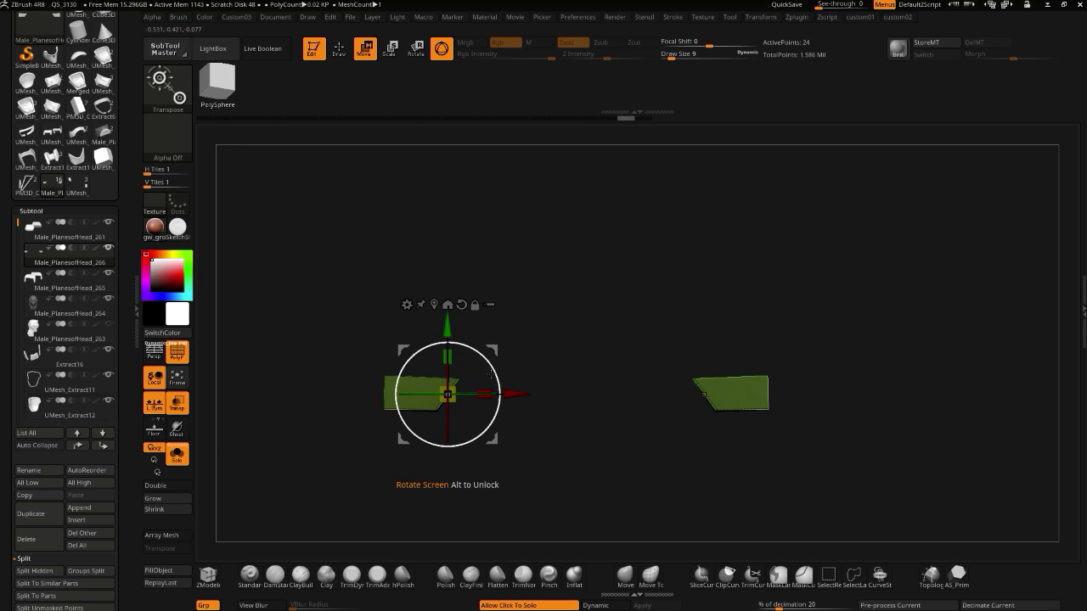
- Return to ZModeler drawing with the mask cleared and inspect the left box's upper inner corner
left_click(339, 49)
right_click_drag(332, 288, 330, 394)
mouse_move(331, 394)
left_mouse_down()
mouse_move(317, 415)
mouse_move(340, 364)
mouse_move(345, 388)
mouse_move(344, 337)
mouse_move(332, 337)
mouse_move(365, 433)
mouse_move(533, 494)
mouse_move(391, 428)
mouse_move(331, 427)
mouse_move(328, 417)
mouse_move(397, 459)
left_mouse_up()
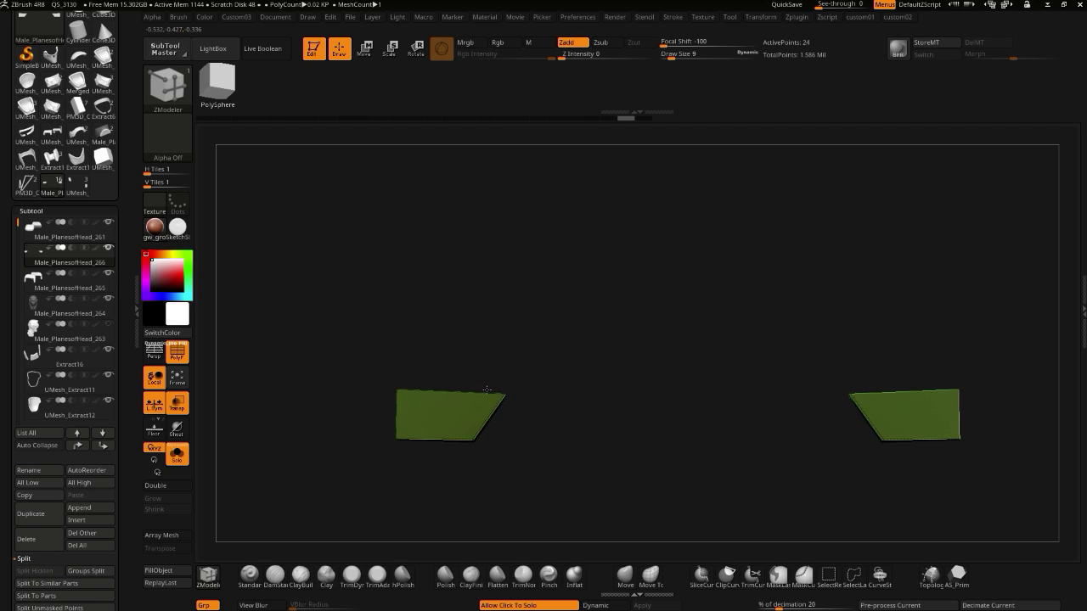
left_click_drag(461, 484, 555, 494)
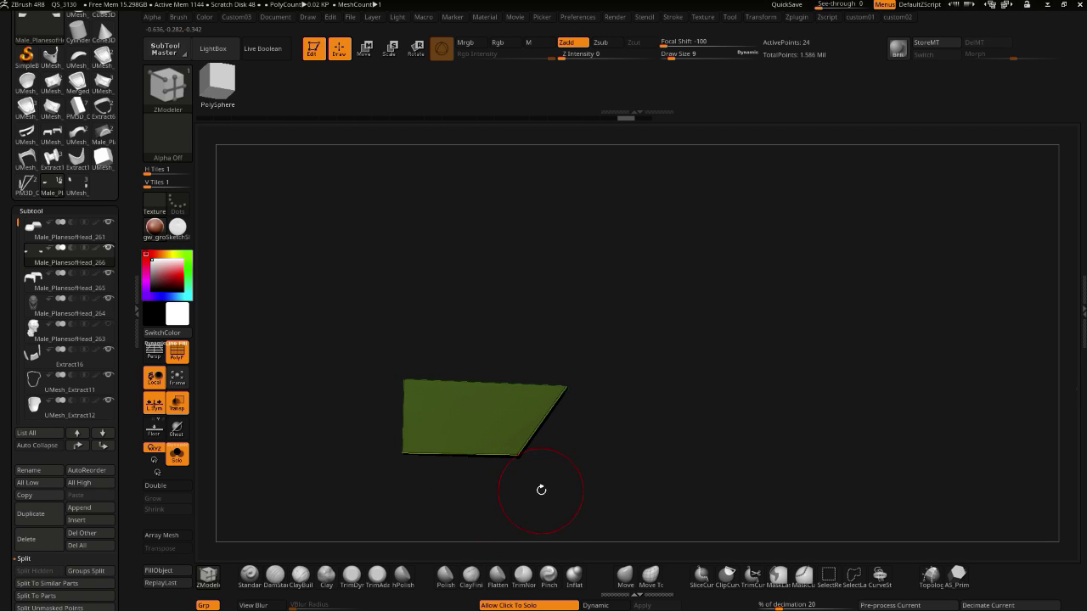
key("space")
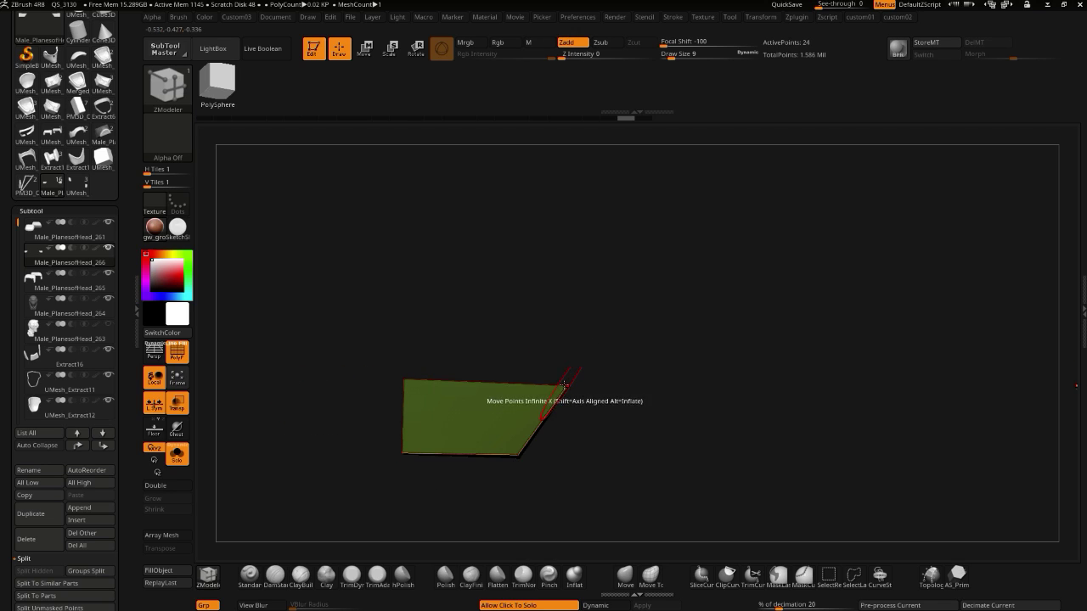
left_click_drag(328, 298, 453, 429)
- Change the point Move target to Infinite Z and test it on the left box's upper inner corner
key("space")
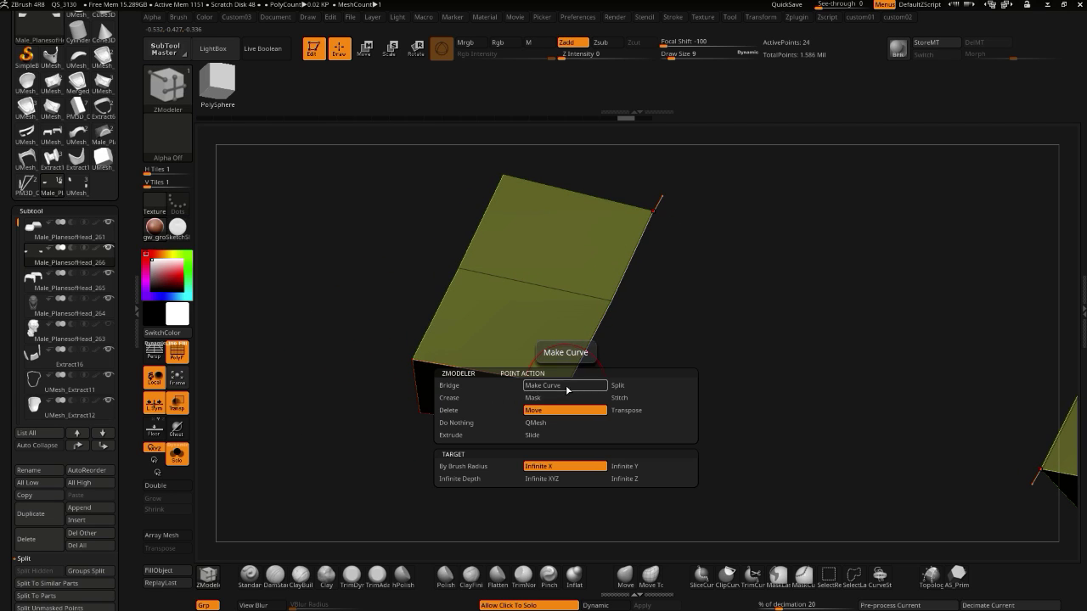
left_click(622, 478)
left_click_drag(459, 473, 443, 454)
left_click_drag(571, 383, 556, 381)
key("space")
left_click(552, 439)
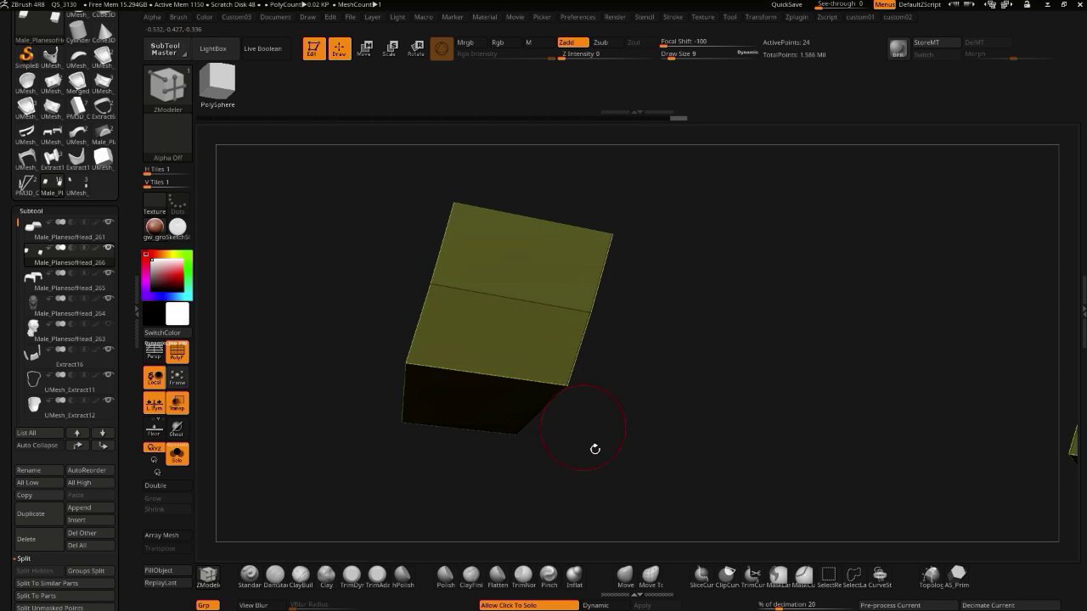
left_click_drag(587, 436, 548, 481)
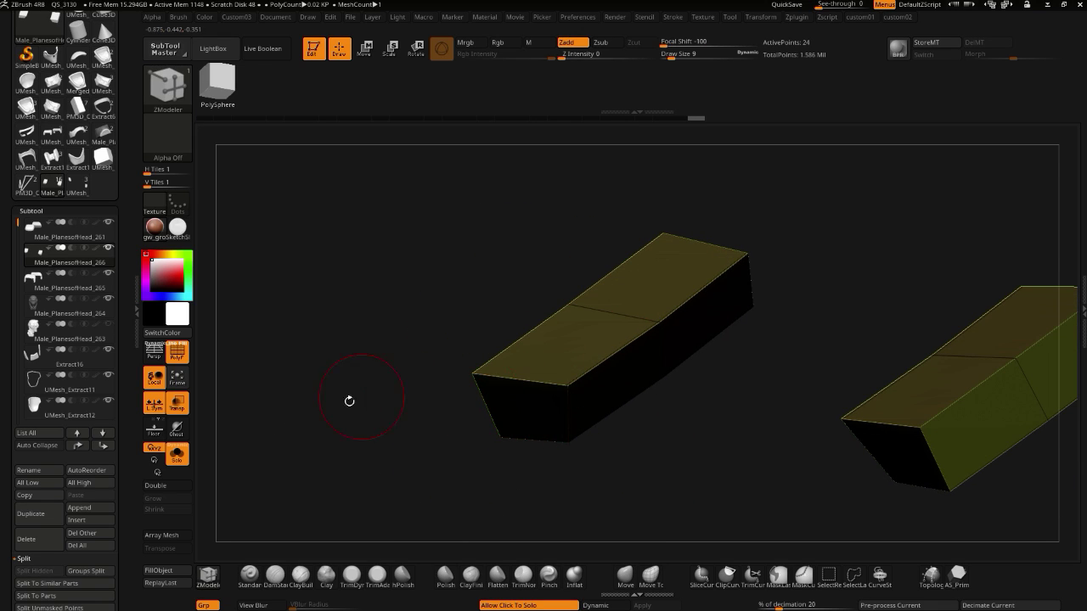
left_click_drag(354, 400, 425, 392, "shift")
- Turn off the polyframe display and move the left box's upper inner corner outward to square its slanted end
key("1")
left_click(493, 493)
left_click(177, 352)
left_click_drag(321, 365, 348, 425)
left_click_drag(572, 382, 553, 381)
left_click_drag(498, 445, 560, 463)
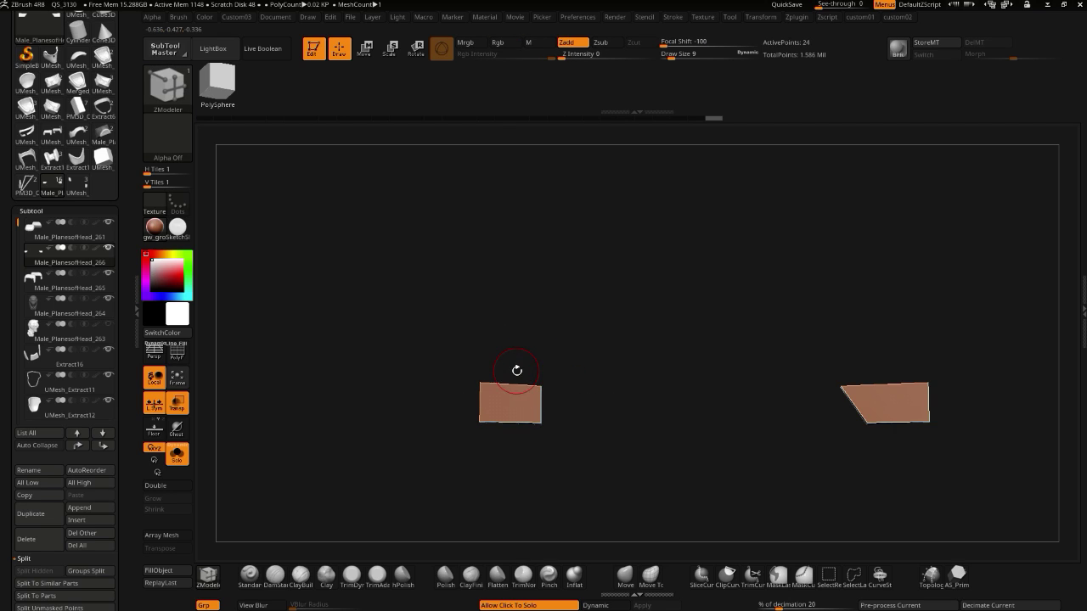
- Isolate the squared left box and delete the hidden right box from the subtool
key("ctrl+shift")
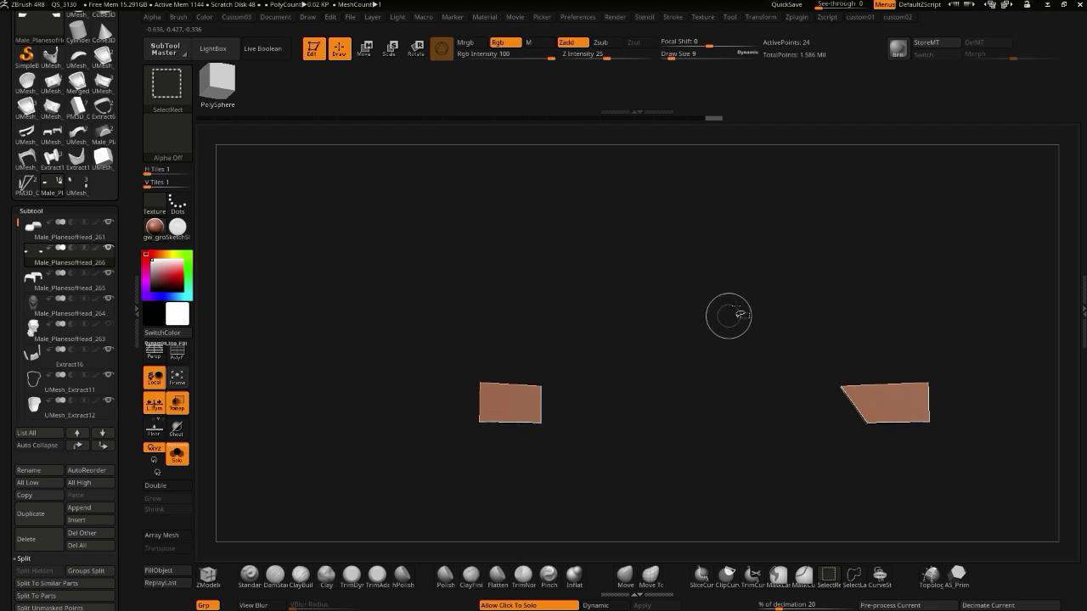
left_click_drag(426, 344, 583, 459, "ctrl+shift")
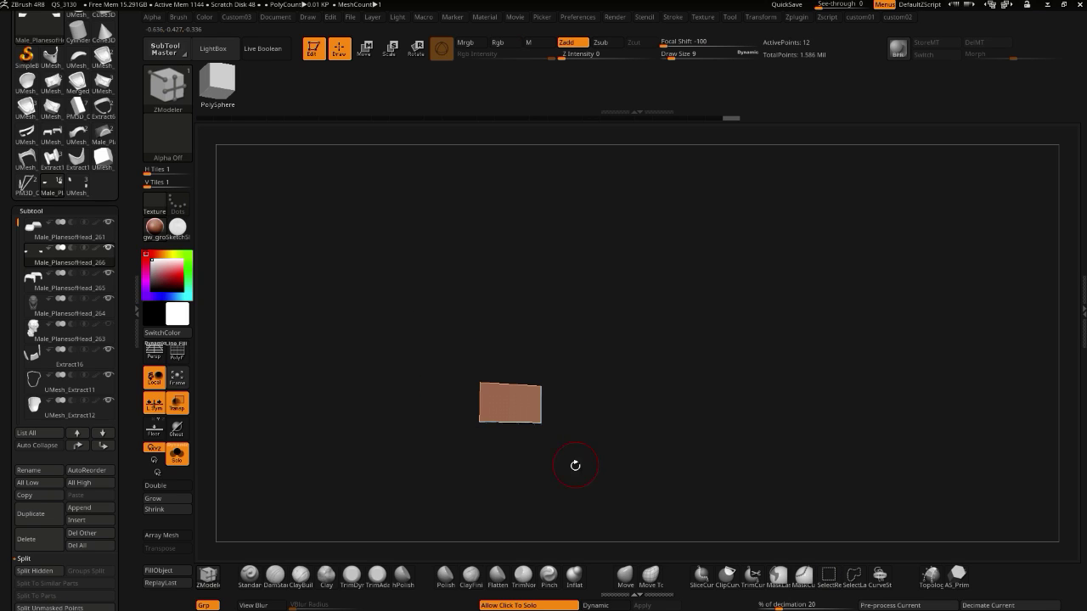
key("1")
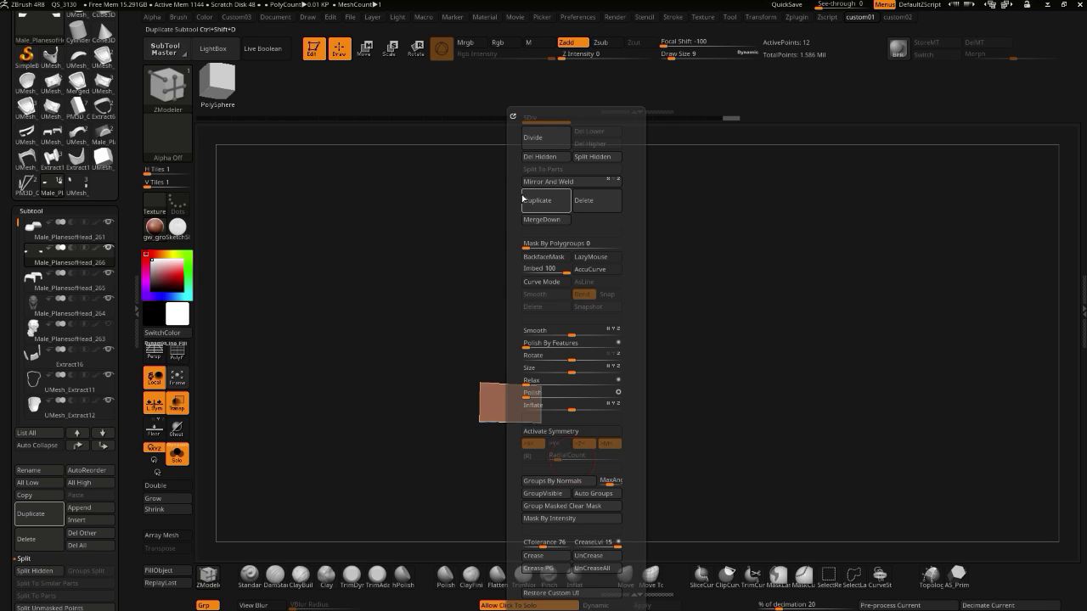
key("space")
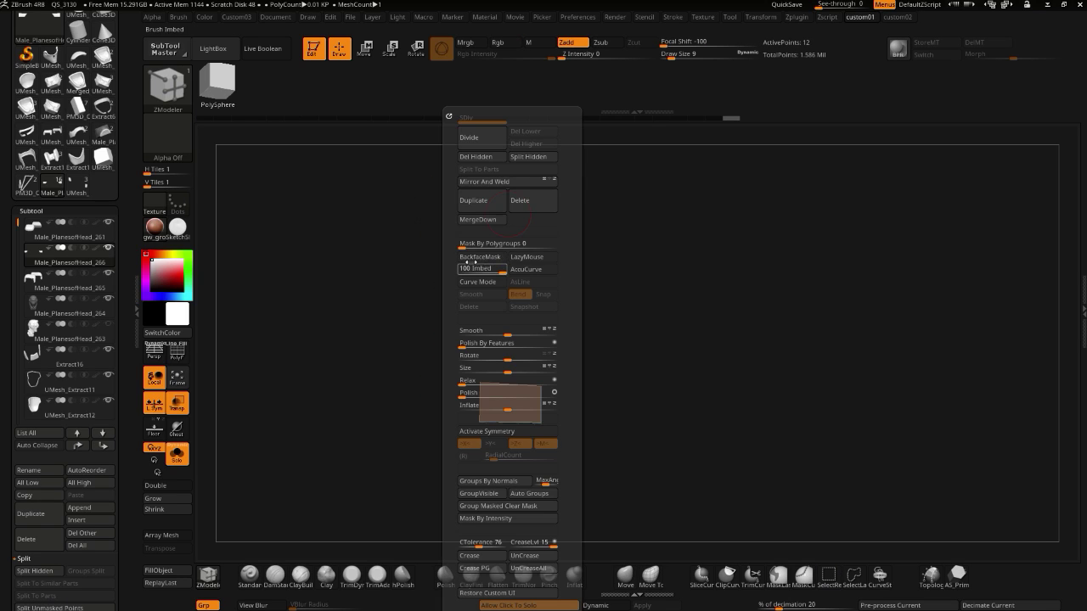
left_click(481, 160)
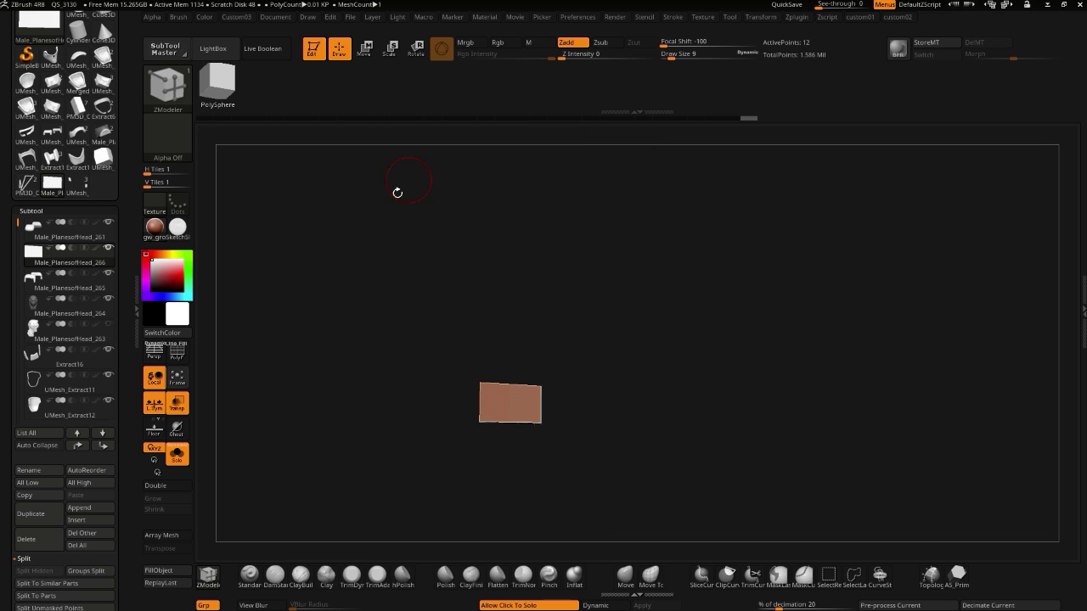
- Show the surrounding helmet parts again and activate Z-axis symmetry for editing the box over the ear block
left_click(341, 295)
left_click_drag(342, 295, 351, 326)
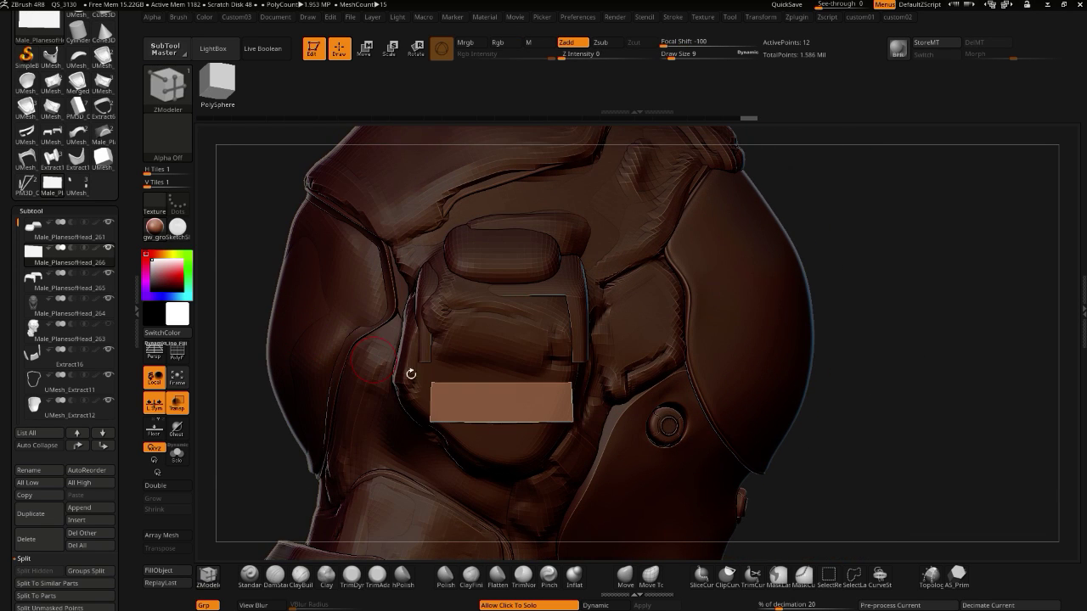
key("space")
left_click(426, 432)
left_click_drag(266, 342, 254, 370)
key("space")
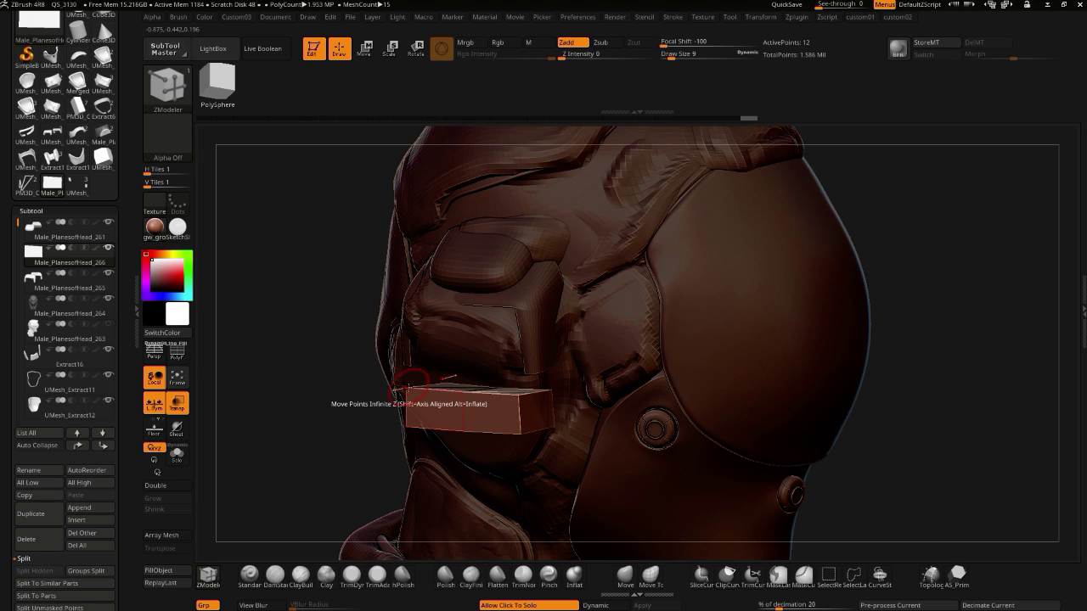
key("space")
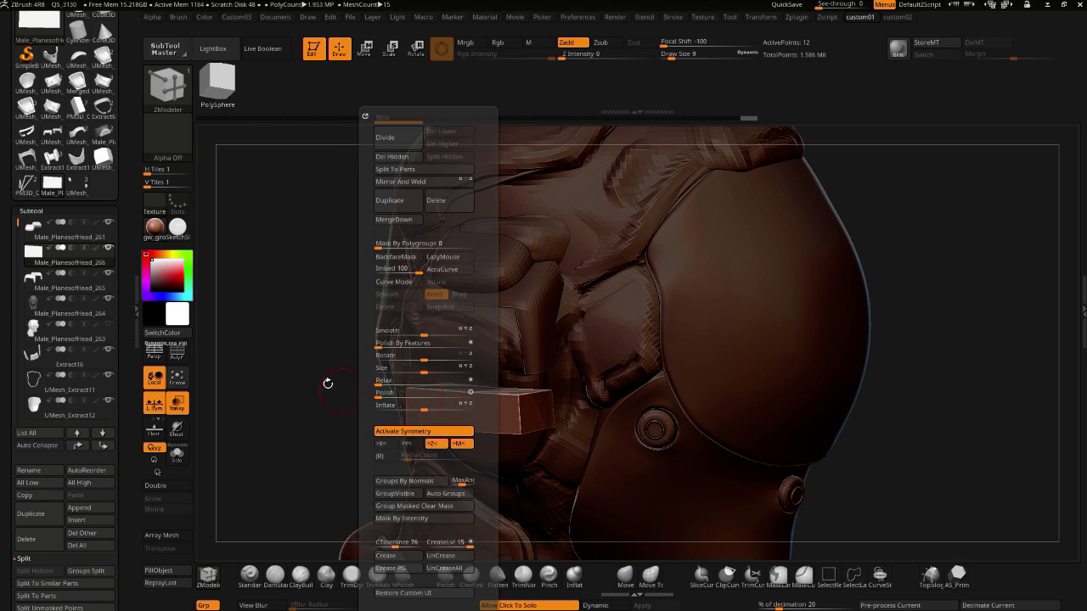
- Stretch the box vertically over the ear block by moving its upper corner points up
left_click_drag(293, 353, 433, 452)
mouse_move(326, 362)
right_mouse_down()
mouse_move(264, 352)
mouse_move(340, 476)
mouse_move(324, 375)
right_mouse_up()
left_click_drag(497, 487, 477, 481, "shift")
left_click_drag(368, 379, 368, 296)
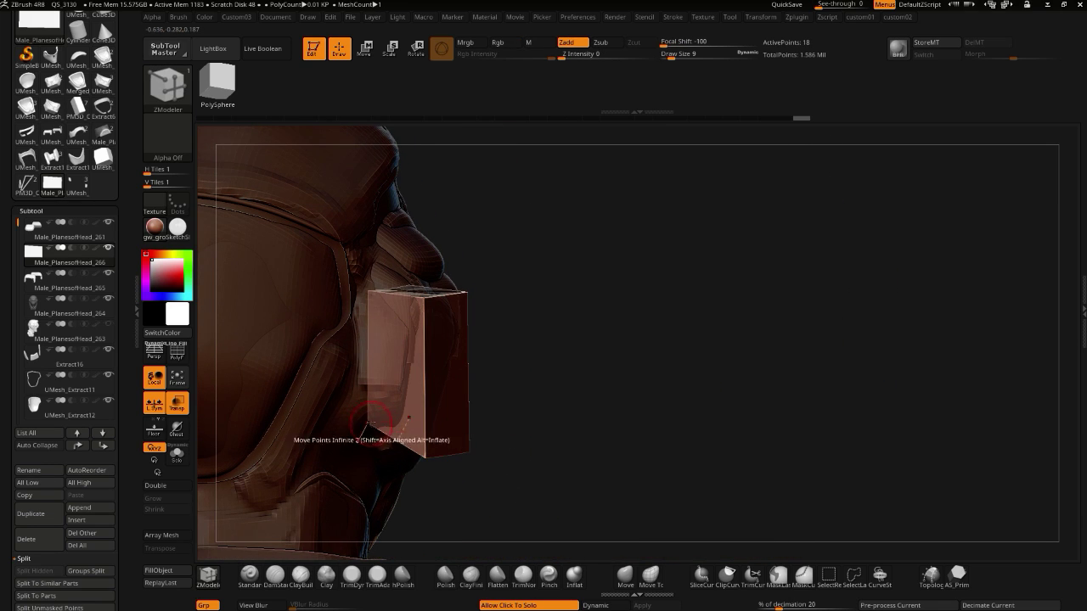
key("ctrl+z")
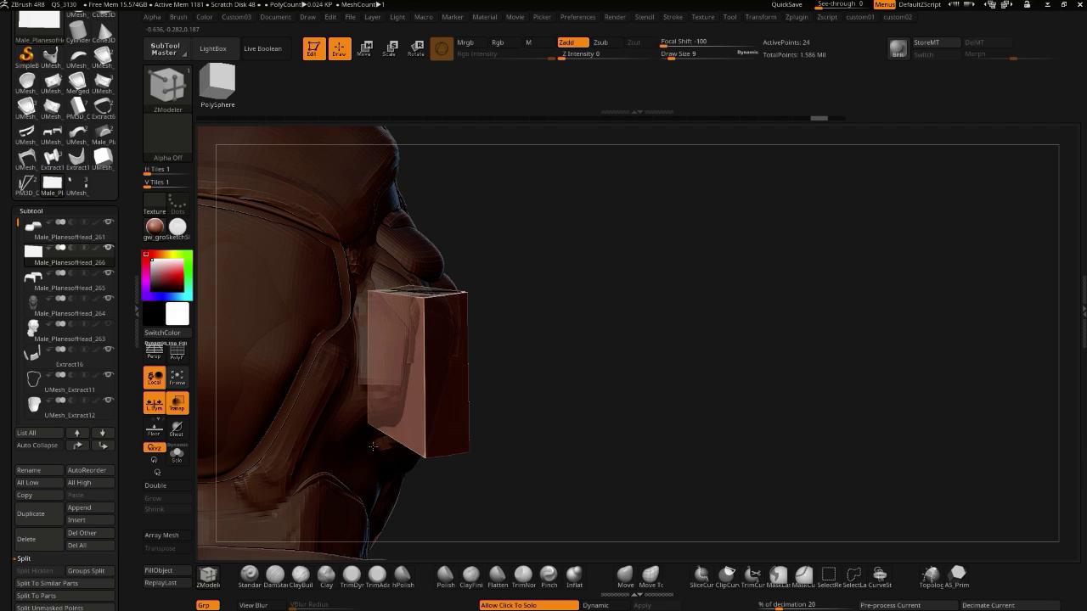
mouse_move(475, 504)
left_mouse_down()
mouse_move(365, 475)
mouse_move(285, 420)
left_mouse_up()
key("ctrl")
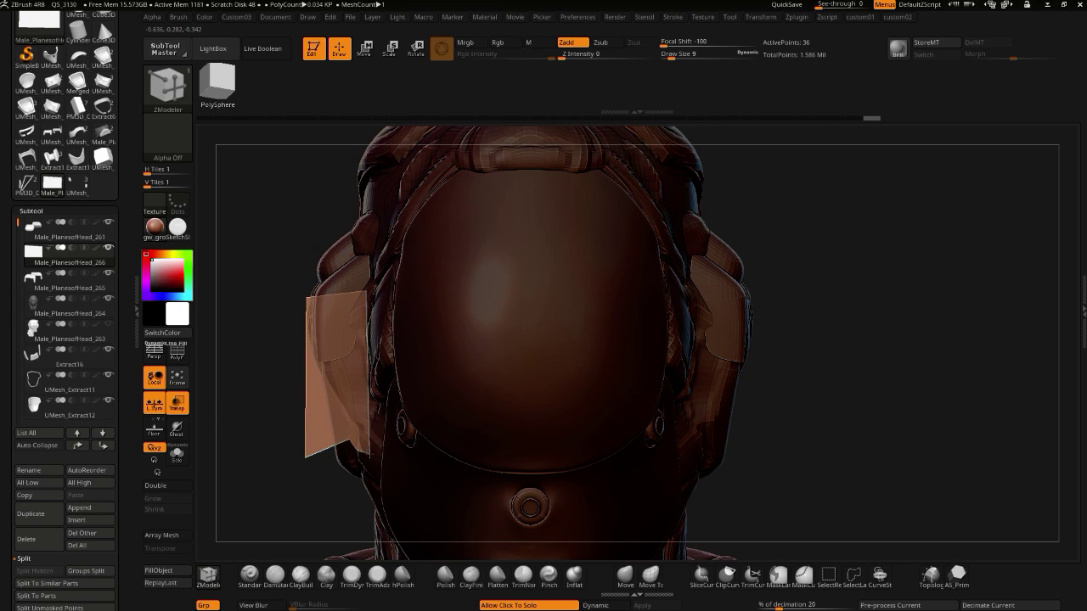
- Isolate the box with its polyframe shown and remove its surplus edge loops using Delete with the EdgeLoop Complete target
key("shift+f")
left_click_drag(221, 383, 303, 459)
left_click(276, 431)
key("space")
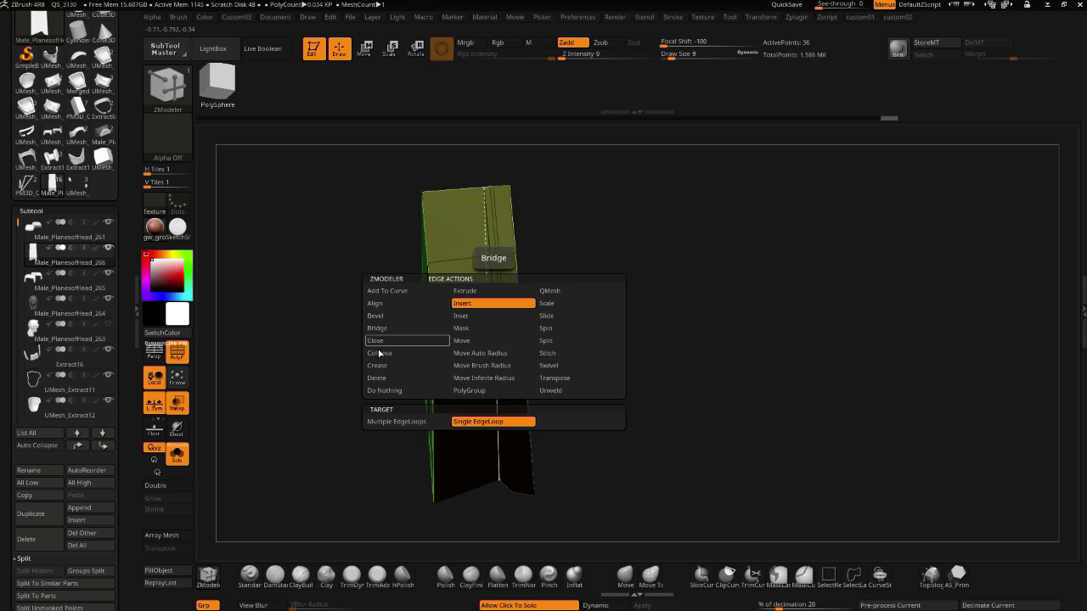
left_click(374, 380)
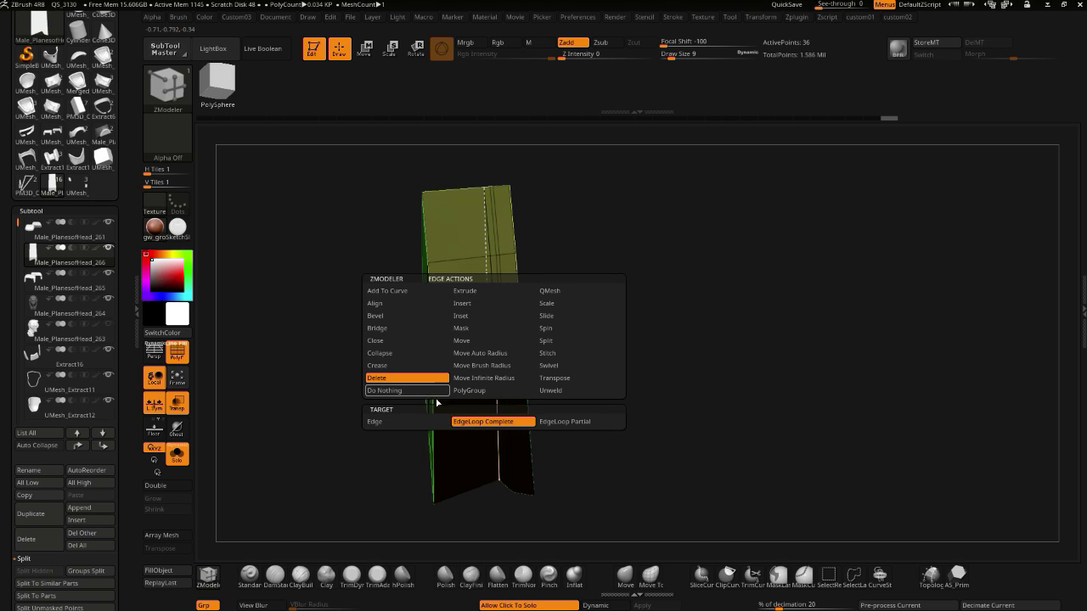
left_click(496, 343)
mouse_move(482, 338)
right_mouse_down("alt")
mouse_move(487, 360)
mouse_move(387, 317)
right_mouse_up("alt")
key("bracketleft")
left_click(490, 281)
left_click(499, 286)
left_click(508, 289)
- Bring back the helmet parts and move the box's lower outer and inner corners to follow the ear block's slanted outline
right_click_drag(288, 315, 373, 396, "ctrl")
left_click(288, 352)
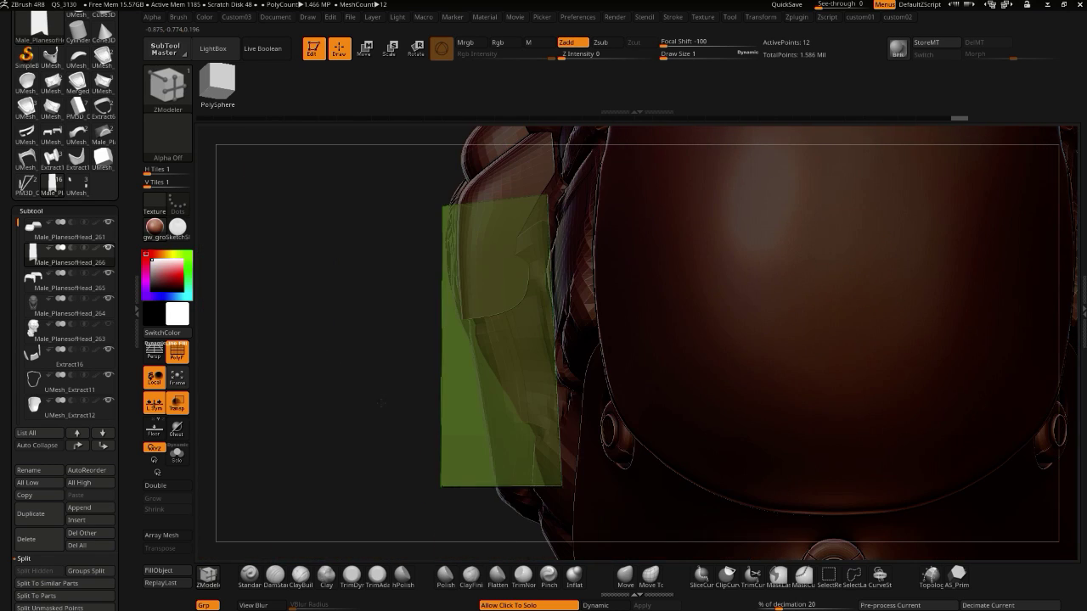
left_click_drag(440, 487, 494, 486)
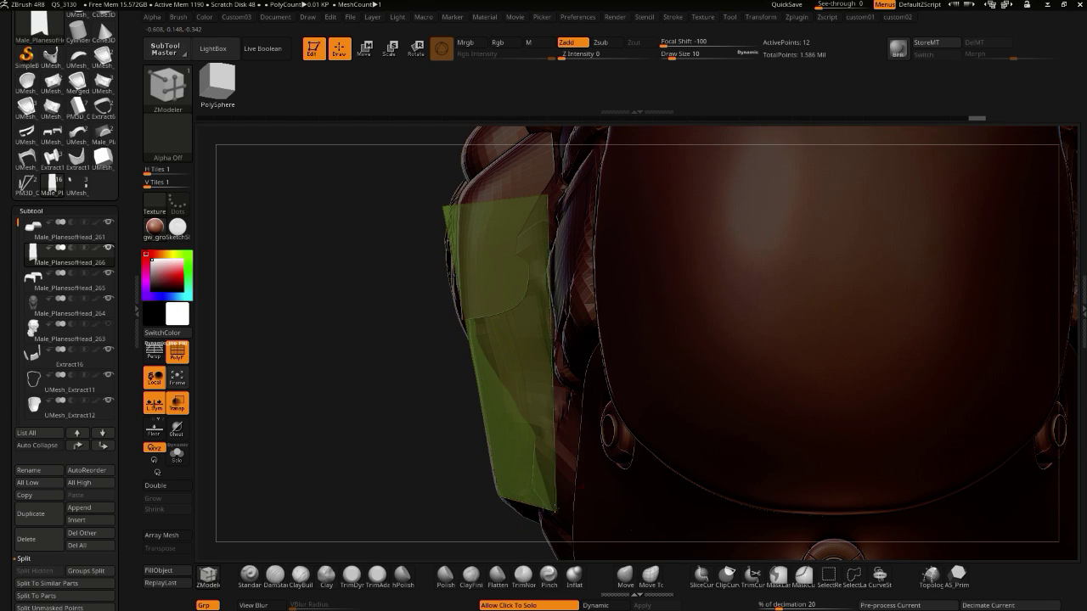
left_click_drag(556, 511, 550, 521)
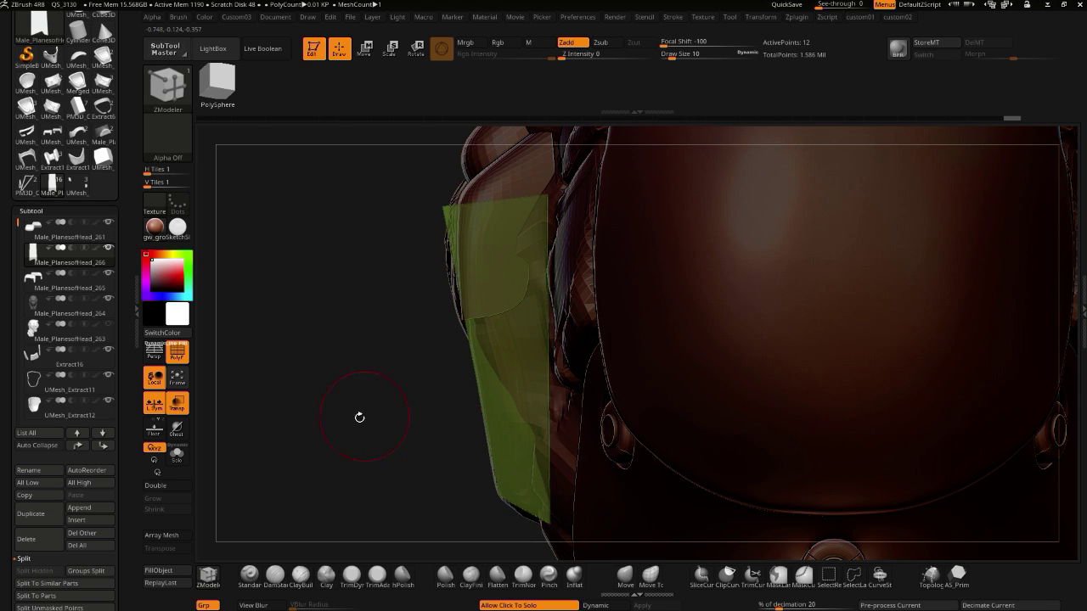
- Move the box's upper outer corner inward to the ear block's profile and its upper inner corner into the helmet
left_click_drag(312, 378, 433, 323, "alt")
mouse_move(278, 383)
left_mouse_down()
mouse_move(411, 384)
mouse_move(248, 384)
mouse_move(276, 380)
left_mouse_up()
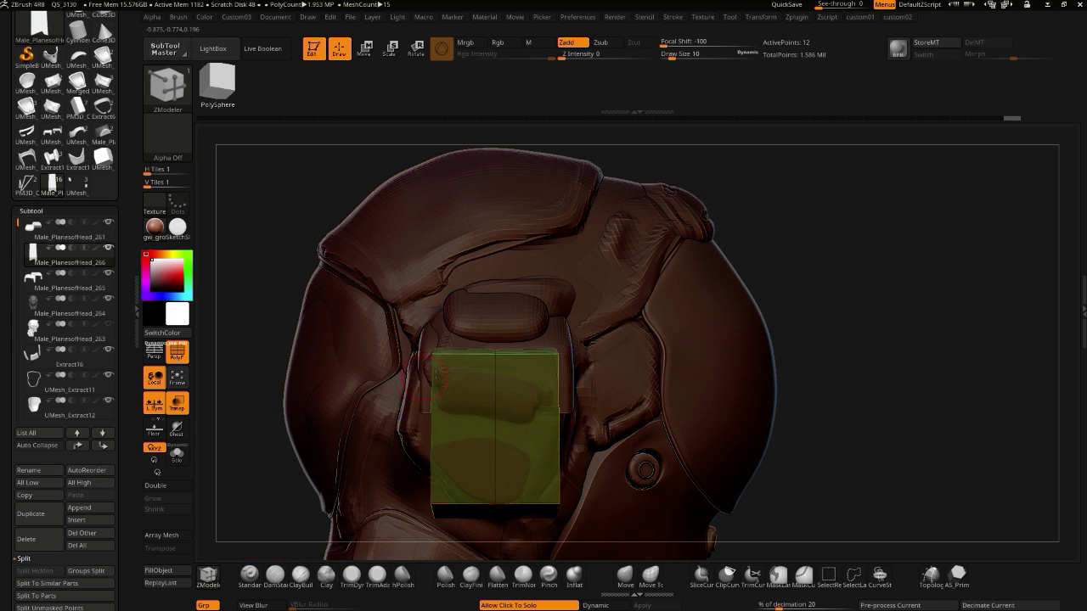
left_click_drag(303, 331, 324, 328)
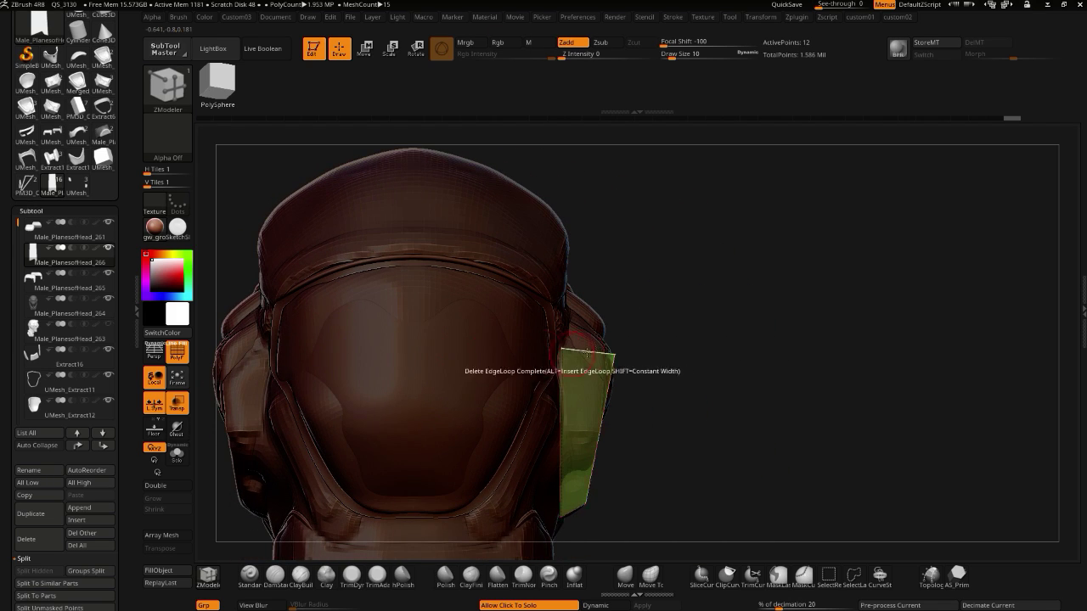
left_click_drag(612, 355, 605, 354)
mouse_move(678, 520)
left_mouse_down()
mouse_move(624, 518)
mouse_move(677, 519)
left_mouse_up()
left_click_drag(561, 350, 548, 342)
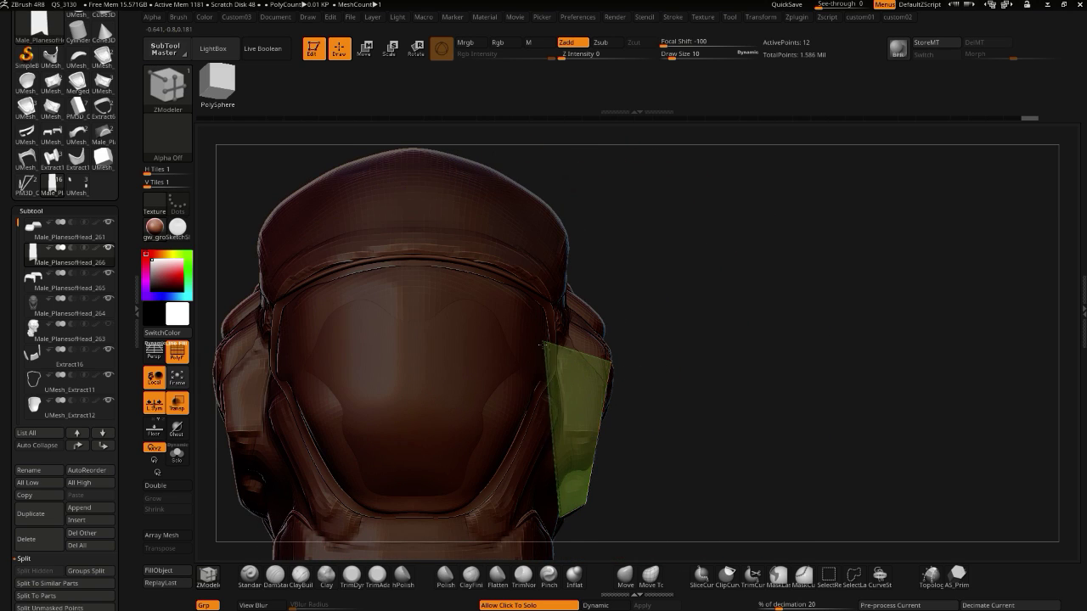
left_click_drag(560, 513, 521, 450)
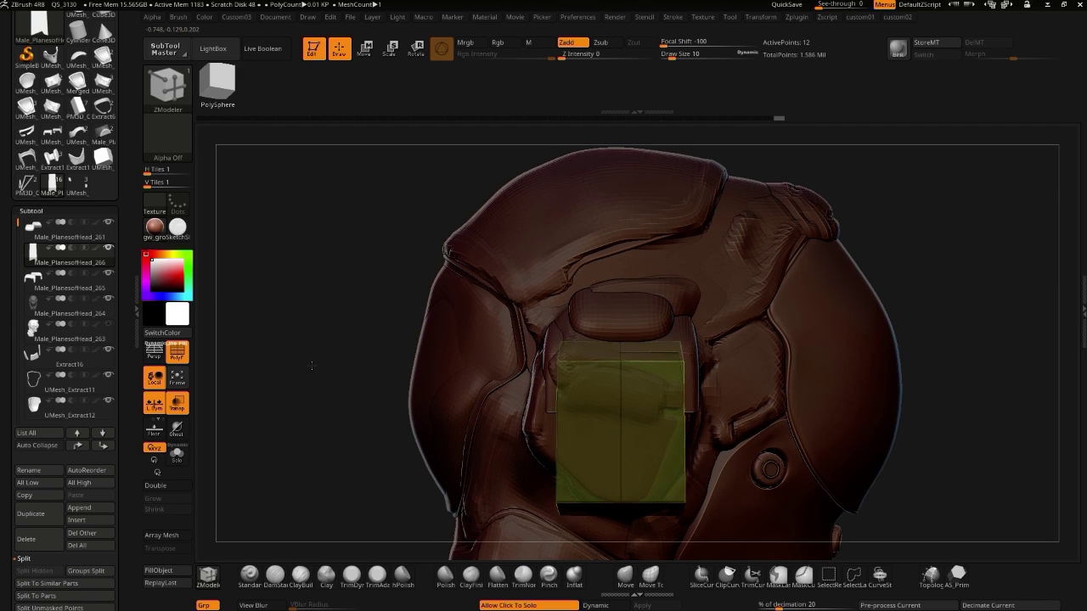
- Switch to the Move brush and pull the box's lower corners inward so its outer face narrows downward
left_click_drag(603, 557, 582, 509, "alt")
left_click(626, 577)
left_click_drag(539, 424, 549, 424)
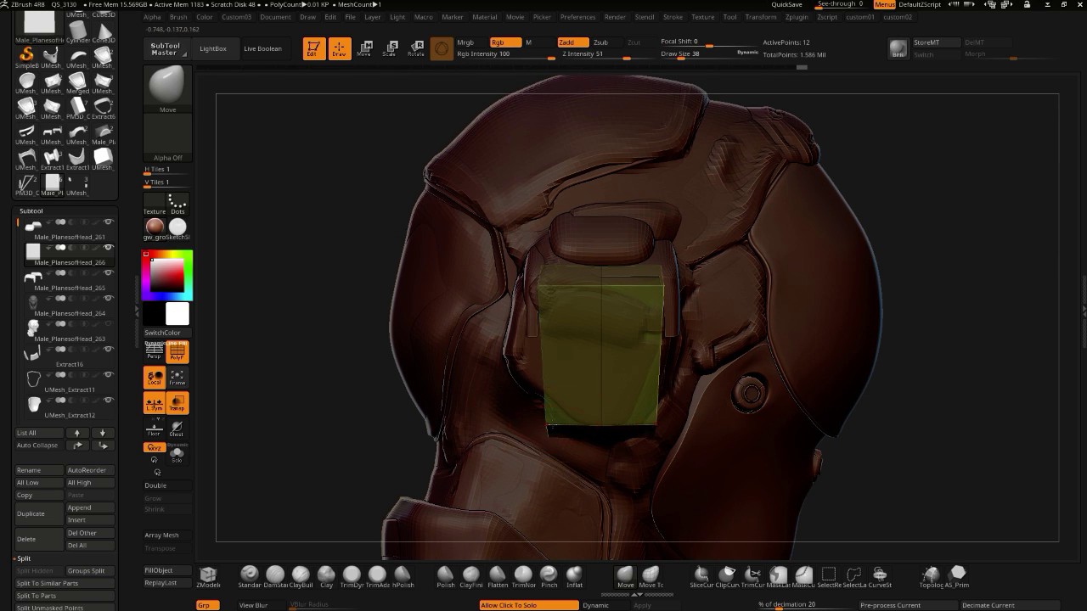
- Select the sculpted helmet subtool, turn off the polyframe display, and isolate it briefly to inspect the original ear block
left_click_drag(282, 333, 449, 360)
left_click(502, 351, "alt")
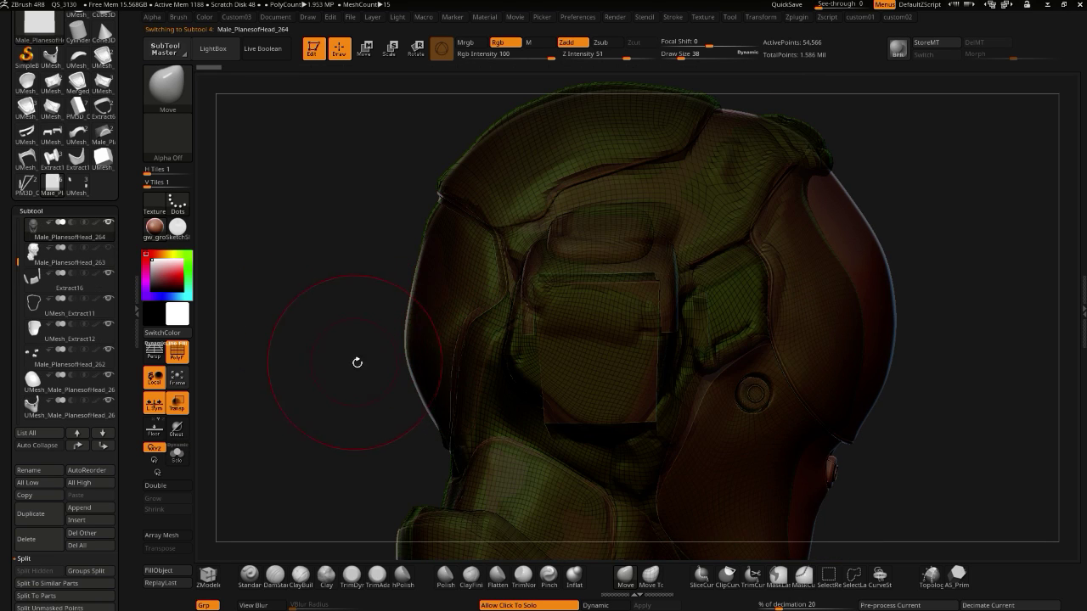
left_click(347, 365)
left_click(178, 348)
left_click_drag(357, 371, 389, 381)
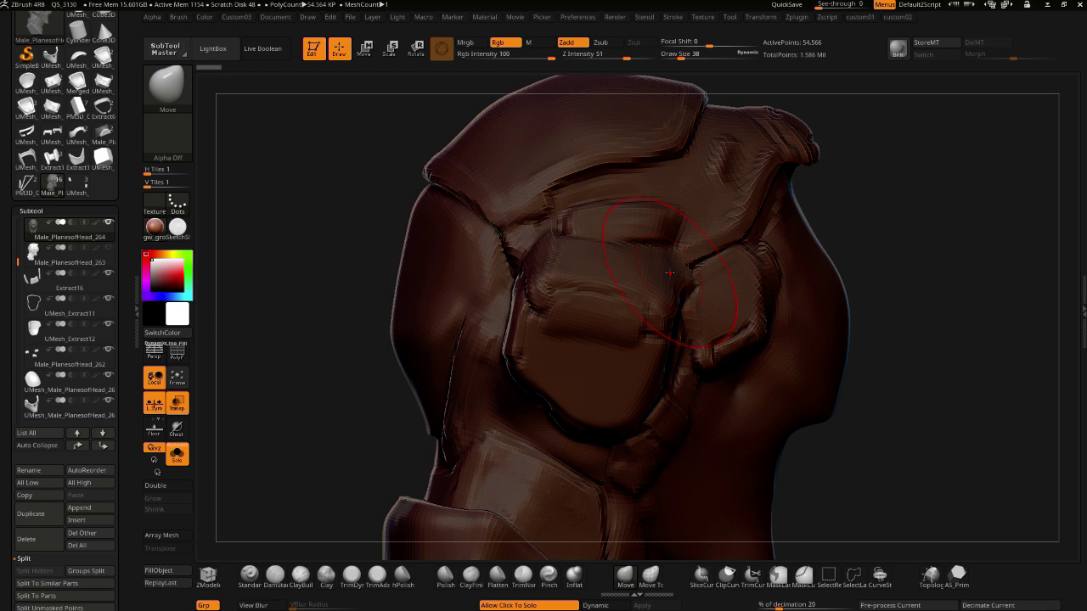
left_click(324, 425)
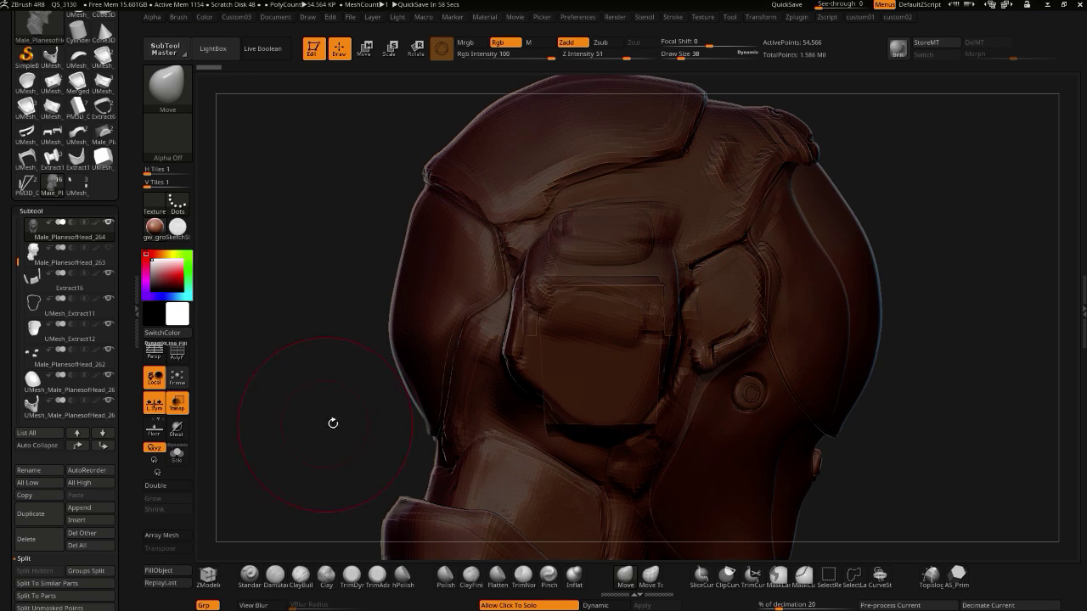
- Select the rectangular block subtool on the helmet, turn on its polyframe and isolate it from the other subtools
mouse_move(356, 381)
left_mouse_down()
mouse_move(313, 374)
mouse_move(344, 375)
mouse_move(323, 383)
mouse_move(332, 381)
left_mouse_up()
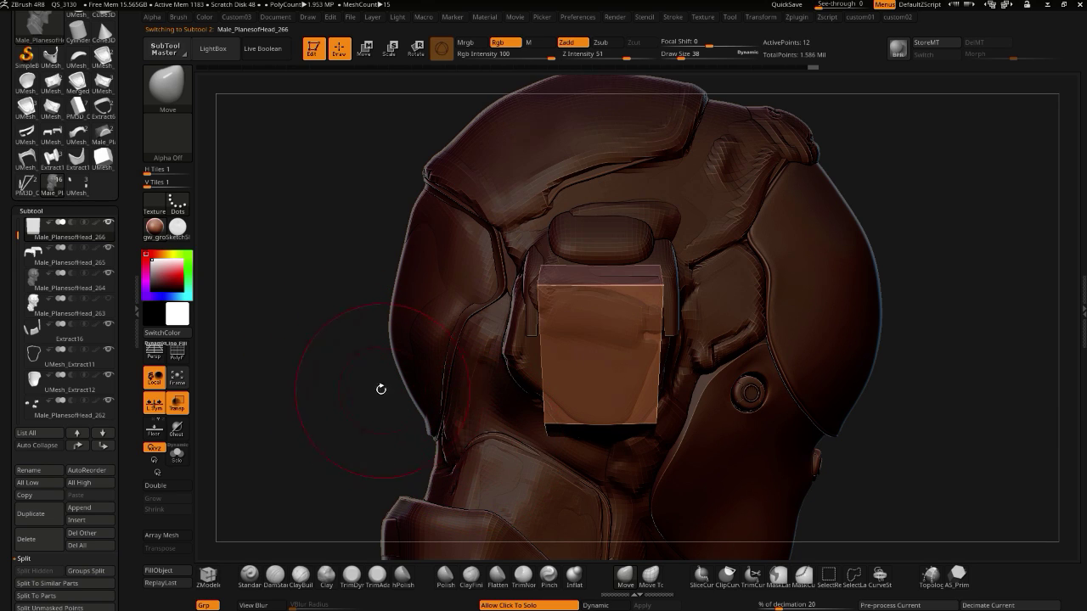
left_click_drag(359, 389, 331, 388, "alt")
left_click(179, 359)
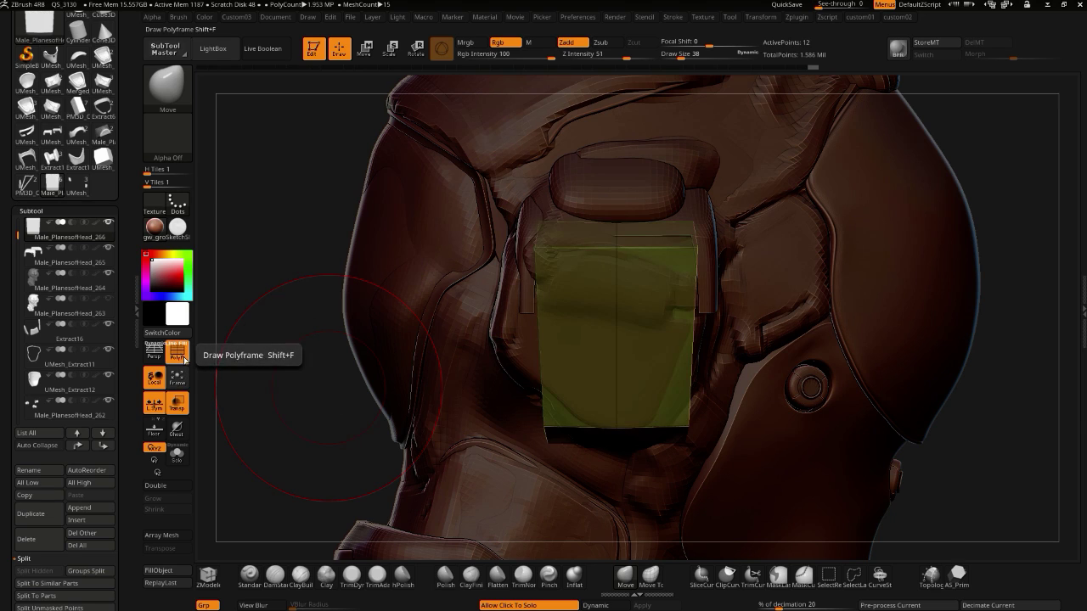
left_click(304, 438)
left_click_drag(306, 439, 446, 423)
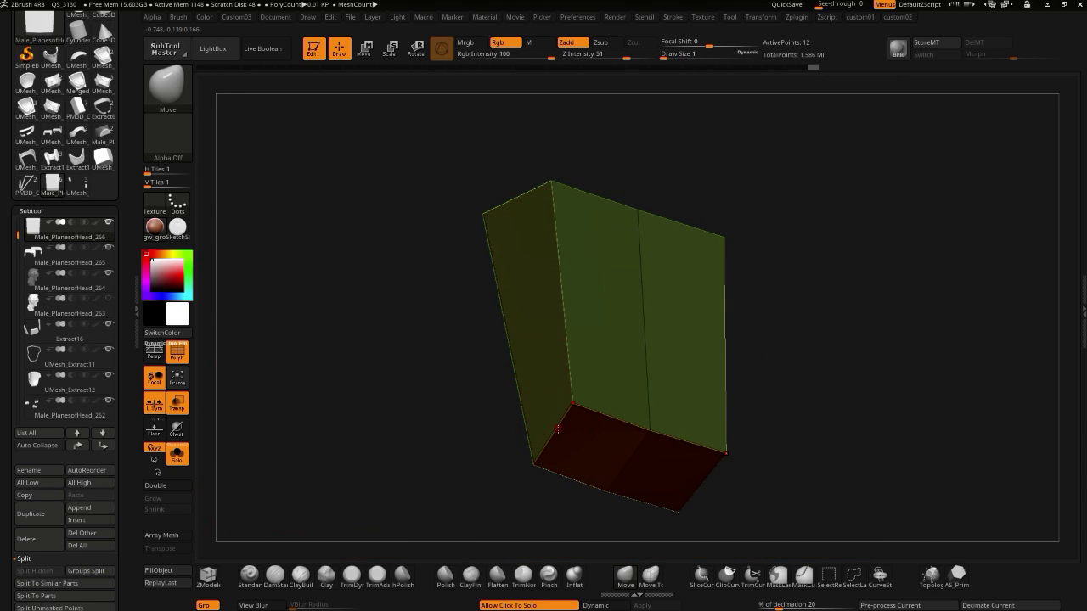
- Try to bevel the block's lower corner edges with ZModeler's Bevel on EdgeLoop Complete
left_click(208, 577)
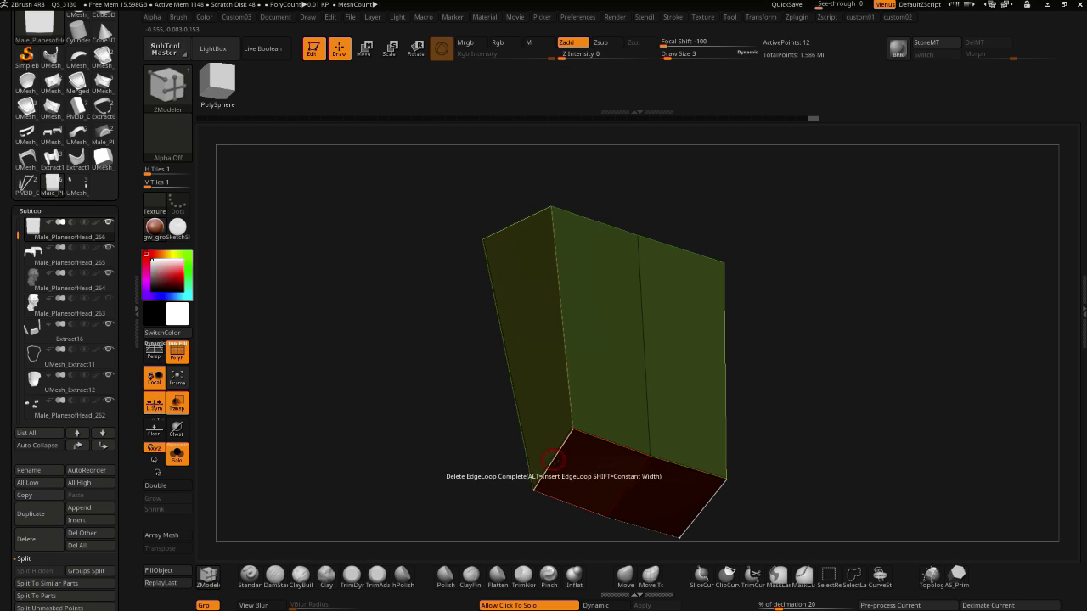
key("space")
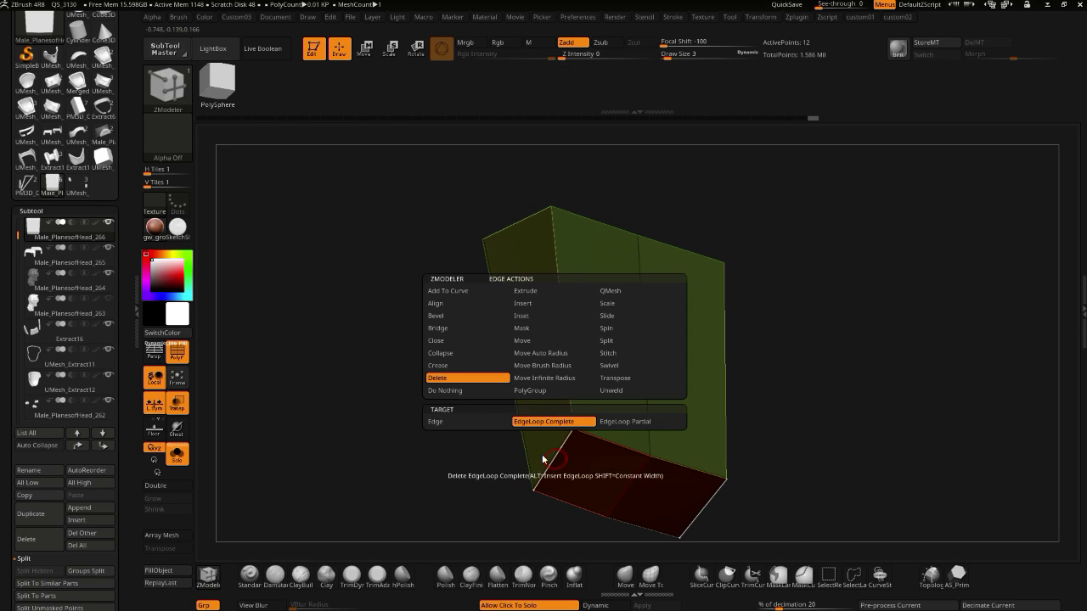
left_click(433, 319)
mouse_move(556, 463)
left_mouse_down()
mouse_move(569, 478)
mouse_move(563, 471)
left_mouse_up()
mouse_move(446, 408)
left_mouse_down()
mouse_move(424, 454)
mouse_move(465, 437)
mouse_move(484, 449)
mouse_move(454, 416)
left_mouse_up()
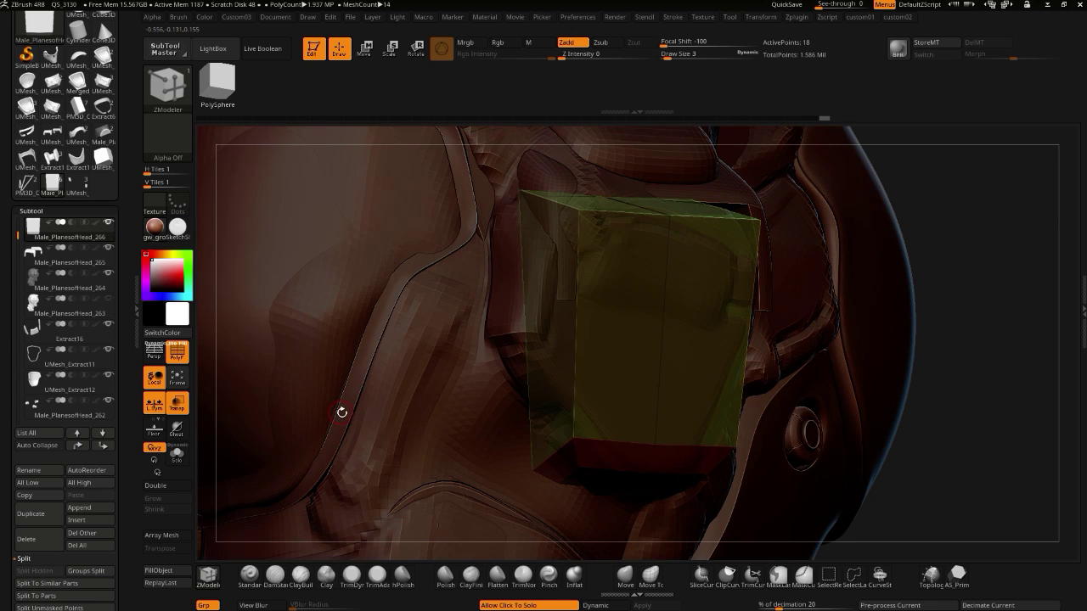
key("ctrl+z")
- Slice diagonally across one lower corner of the block with the SliceCurve brush
mouse_move(206, 378)
left_mouse_down()
mouse_move(247, 381)
mouse_move(333, 424)
left_mouse_up()
left_click(703, 576)
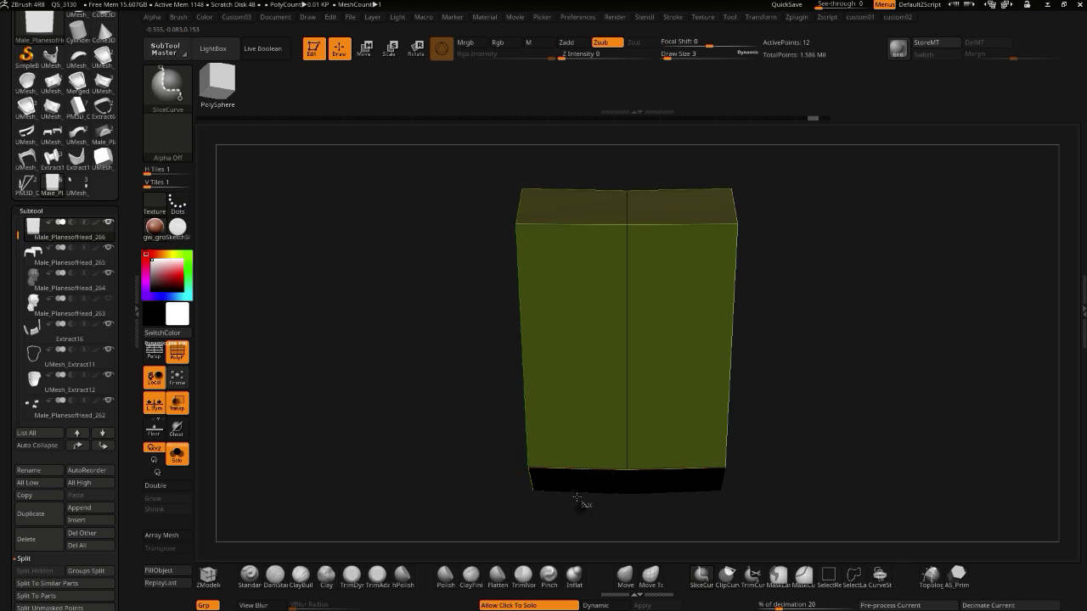
left_click_drag(503, 414, 502, 413, "ctrl+shift")
mouse_move(425, 435)
left_mouse_down()
mouse_move(461, 443)
mouse_move(437, 432)
mouse_move(424, 441)
mouse_move(445, 449)
left_mouse_up()
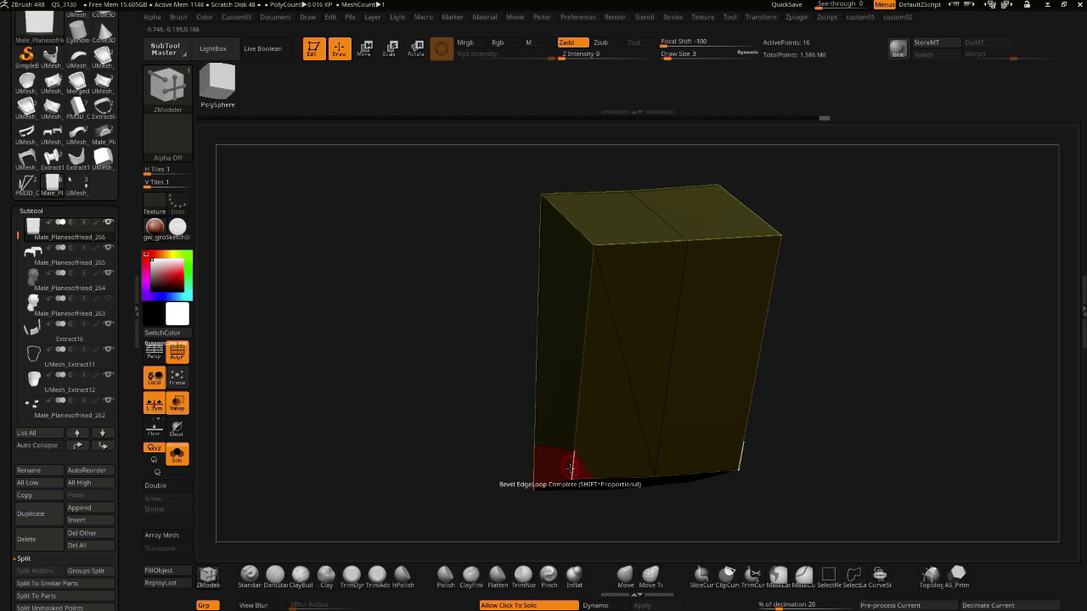
- Try to remove the sliced corner piece with ZModeler's QMesh on a single polygon
key("space")
left_click(666, 179)
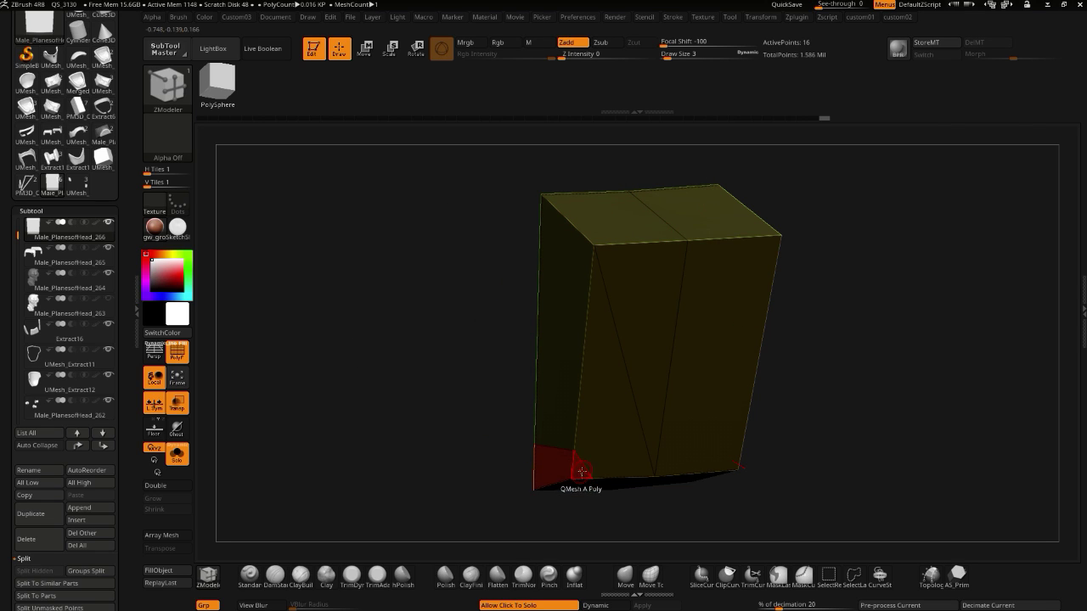
left_click_drag(580, 472, 546, 465)
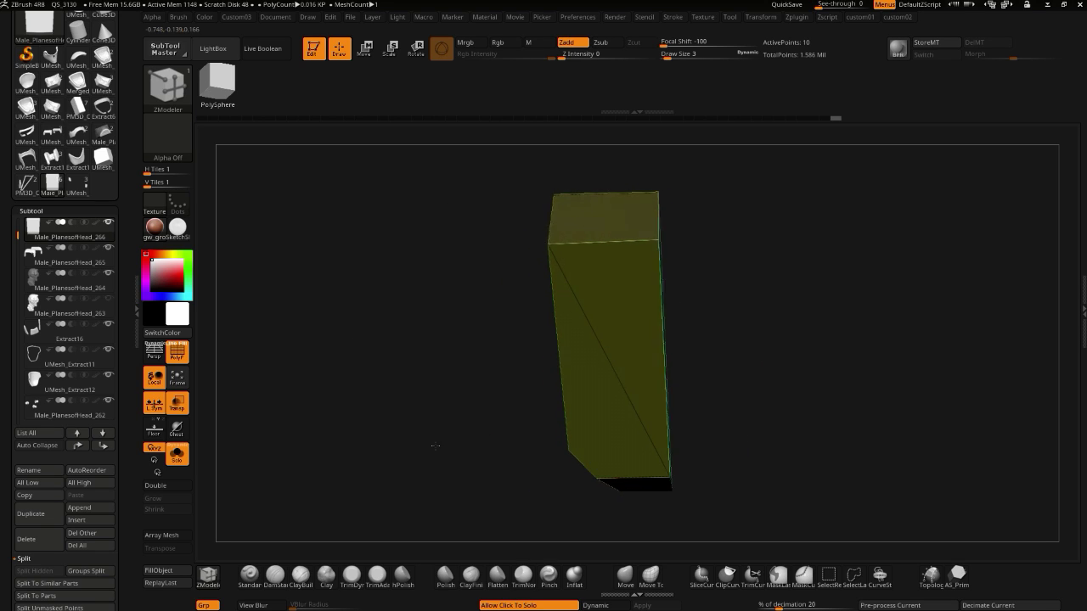
key("ctrl+z")
- Try to copy the corner cut to the block's other half with Mirror And Weld
left_click_drag(447, 423, 444, 437)
mouse_move(480, 468)
left_mouse_down()
mouse_move(484, 484)
mouse_move(496, 456)
mouse_move(574, 519)
left_mouse_up()
key("ctrl+shift+alt")
key("1")
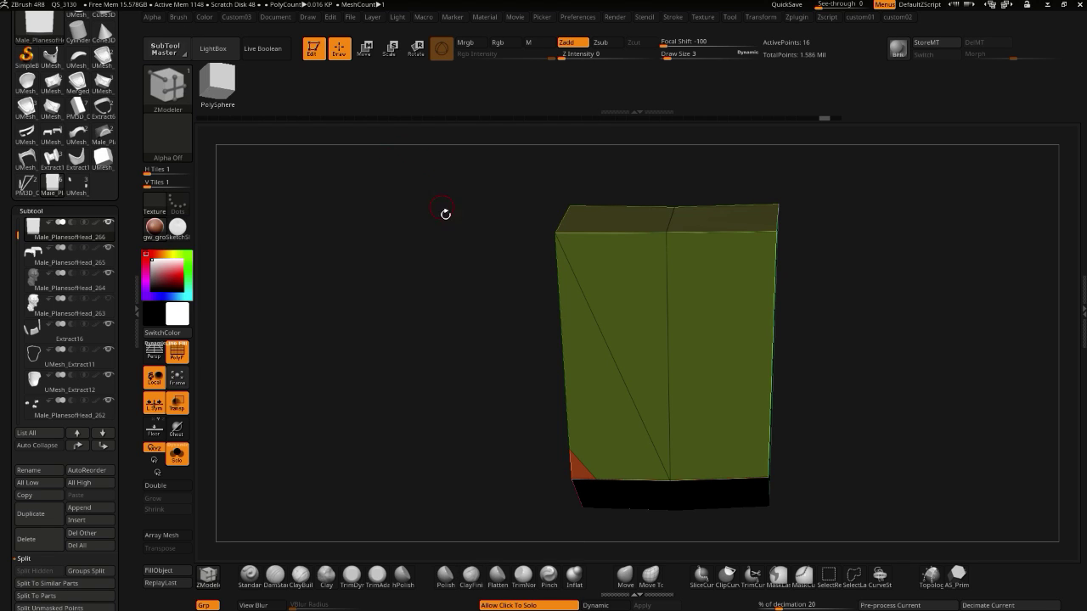
left_click_drag(442, 209, 456, 255)
key("1")
left_click_drag(352, 209, 411, 196)
key("1")
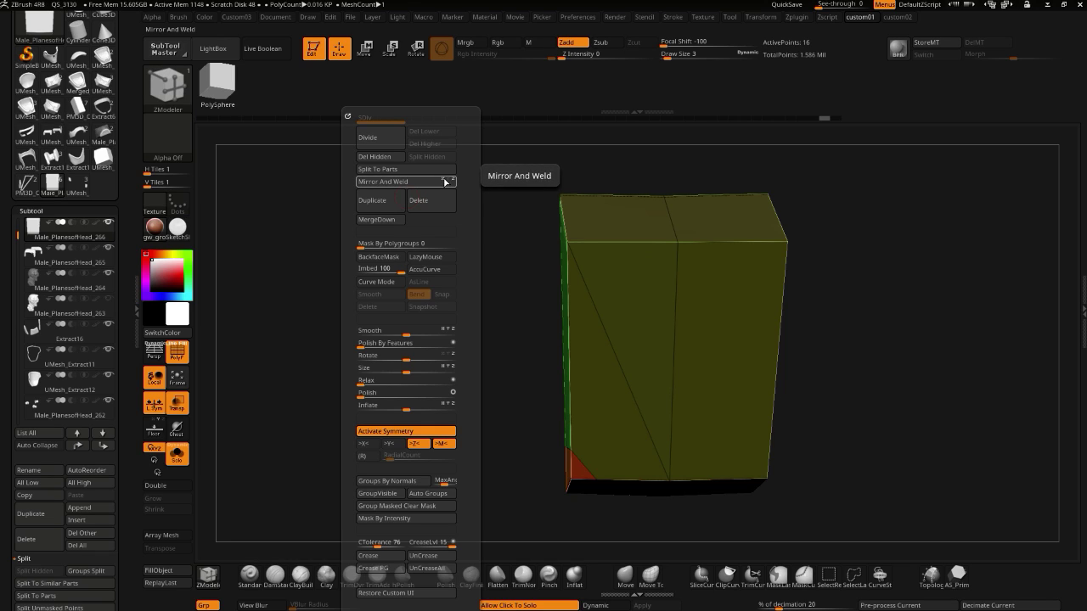
left_click(409, 182)
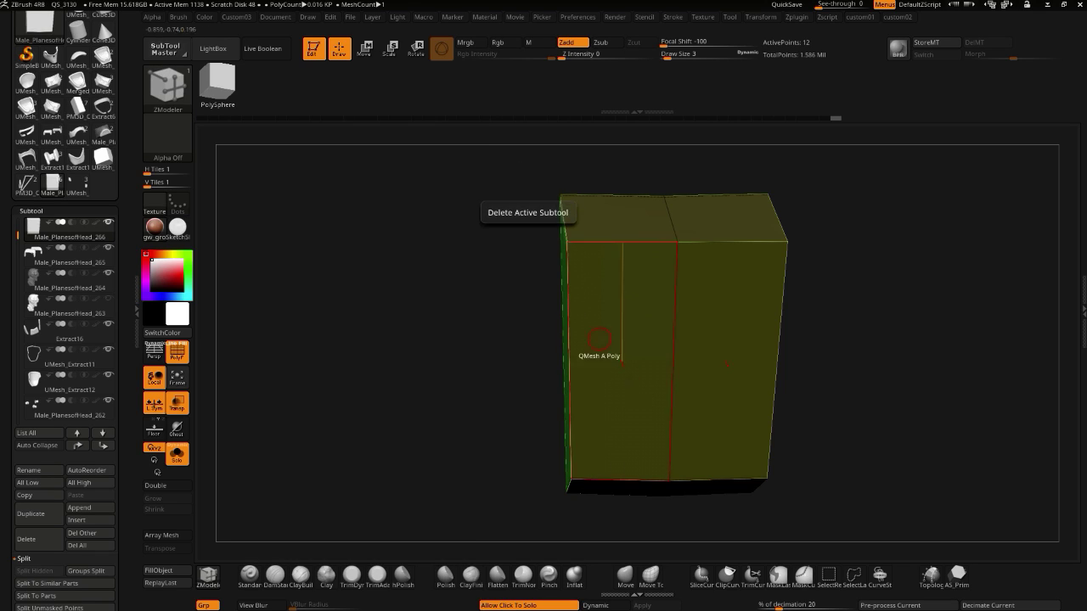
- Slice diagonally across the opposite lower corner of the block and mirror the cut to the other half
left_click_drag(784, 439, 706, 517)
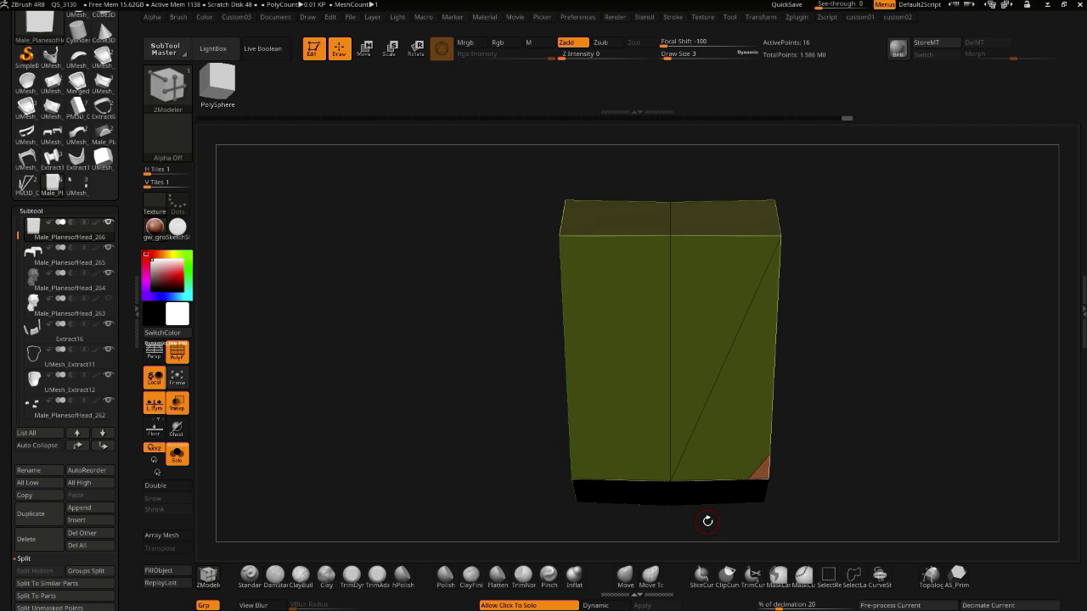
key("space")
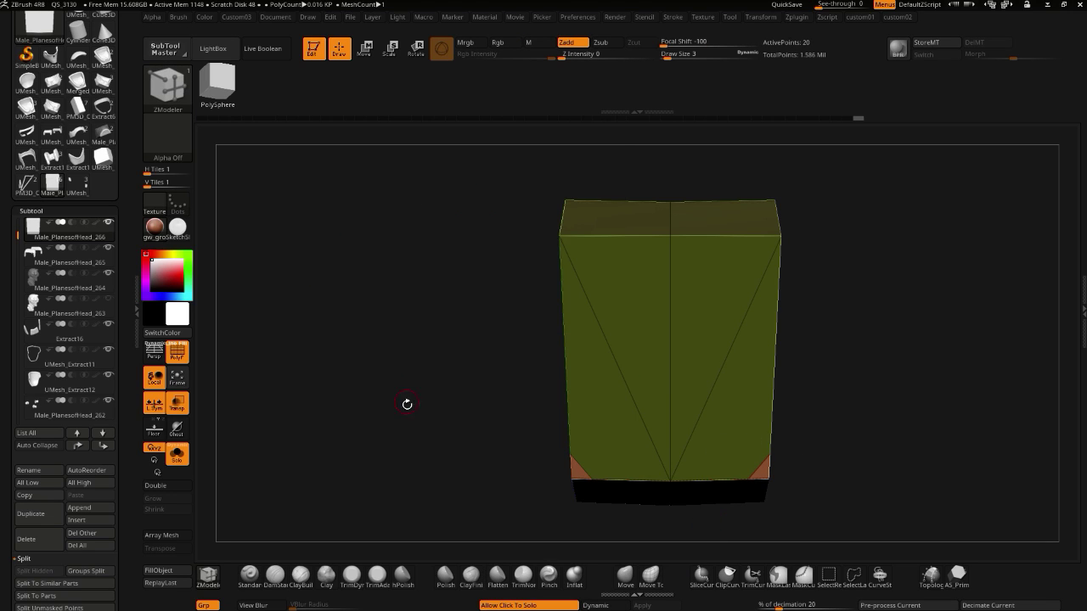
- Push both sliced lower corner pieces away with ZModeler's QMesh on a single polygon, leaving chamfered corners
left_click_drag(408, 334, 436, 424)
key("space")
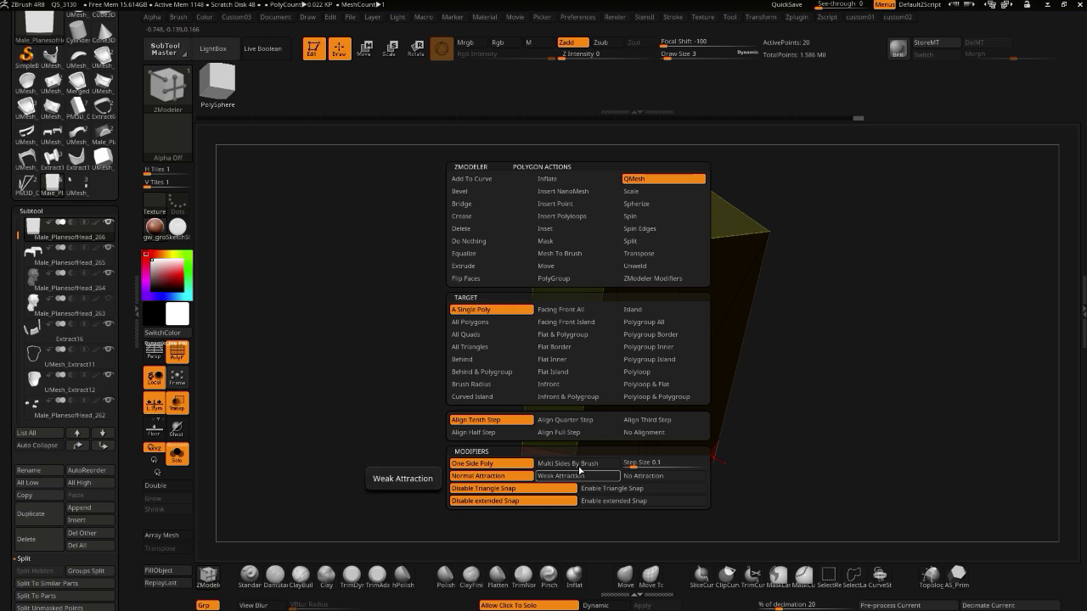
left_click(577, 471)
left_click_drag(445, 439, 518, 420)
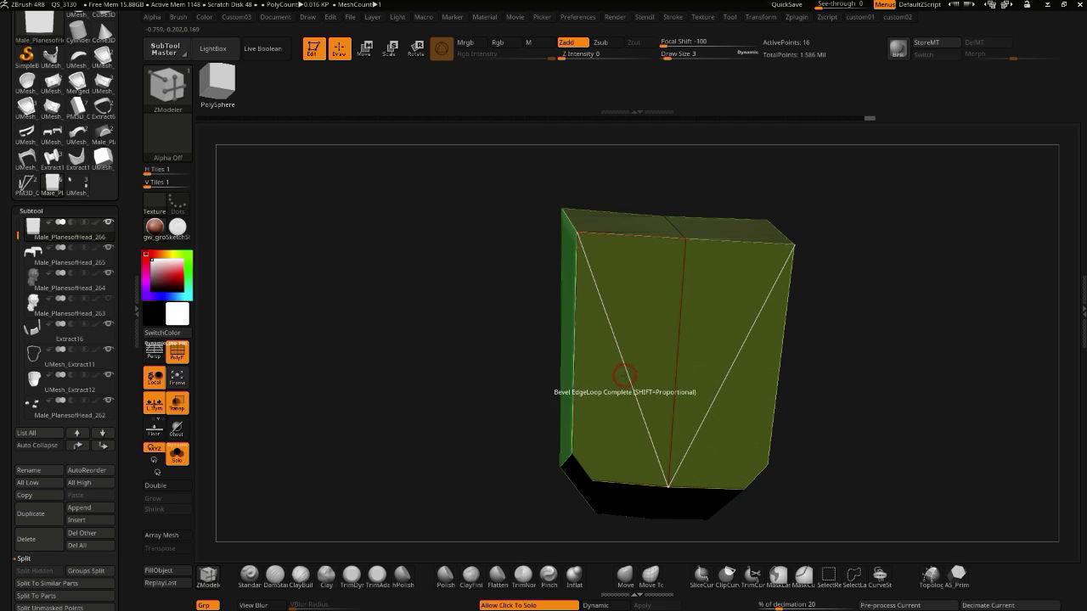
- Try to delete the diagonal edges on the block's front face with ZModeler's Delete action targeting Edge
key("space")
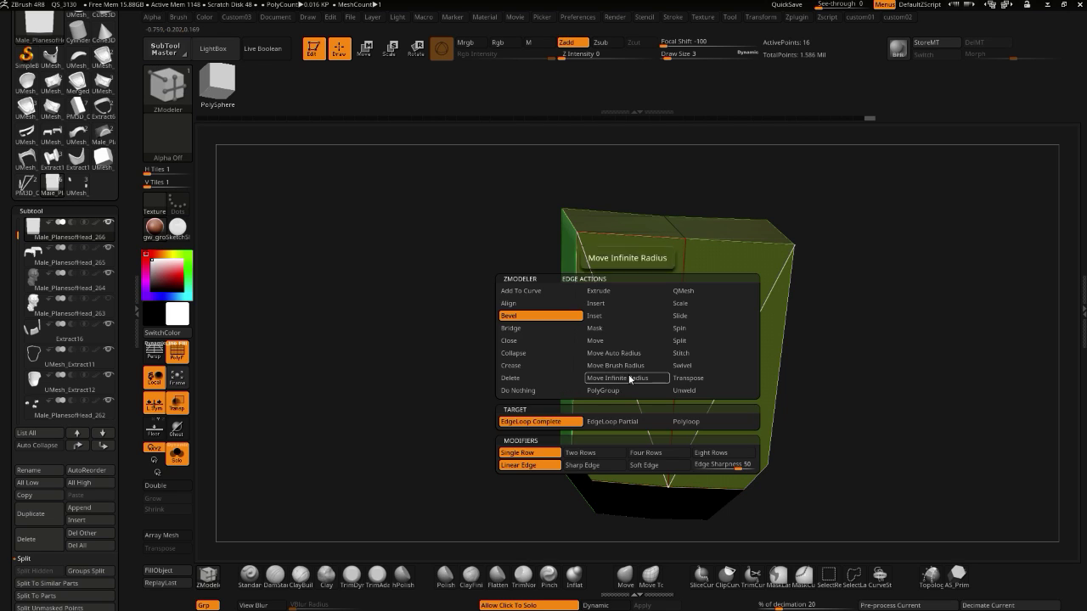
left_click(507, 378)
left_click(507, 421)
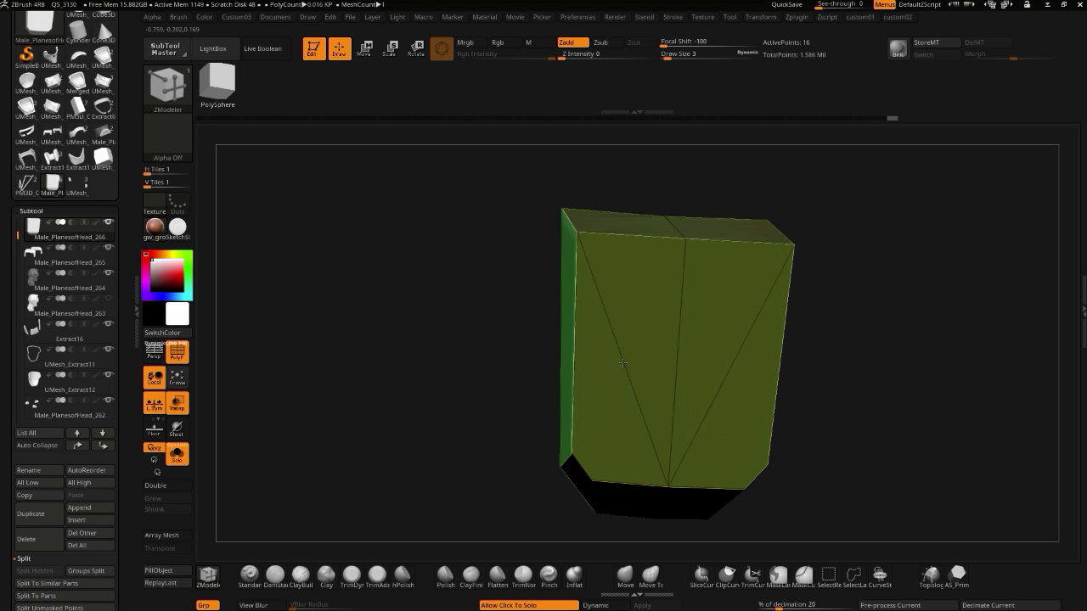
- Turn off symmetry for the block
key("1")
key("1")
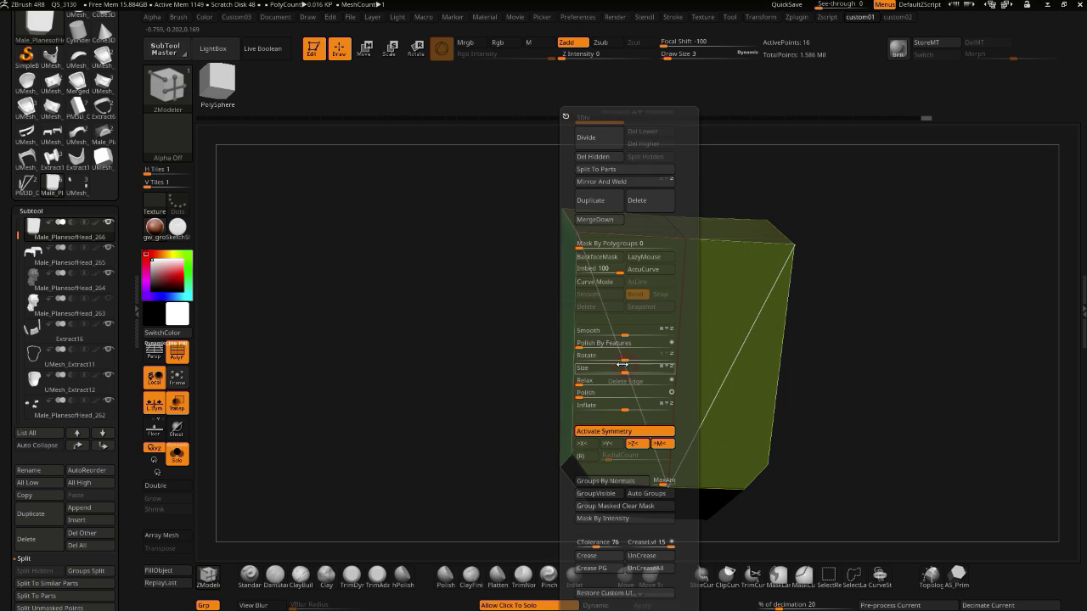
left_click(595, 434)
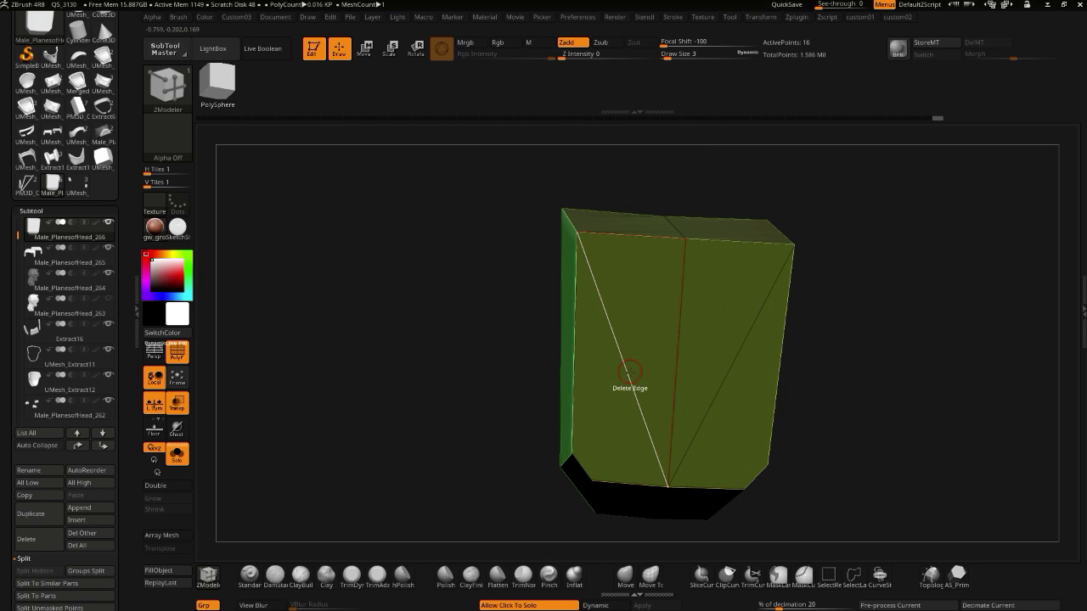
- Spin both diagonal edges on the front face with ZModeler so they run from the bottom centre to the chamfers' upper corners
mouse_move(462, 319)
left_mouse_down()
mouse_move(534, 356)
mouse_move(466, 327)
mouse_move(461, 337)
mouse_move(484, 333)
left_mouse_up()
key("space")
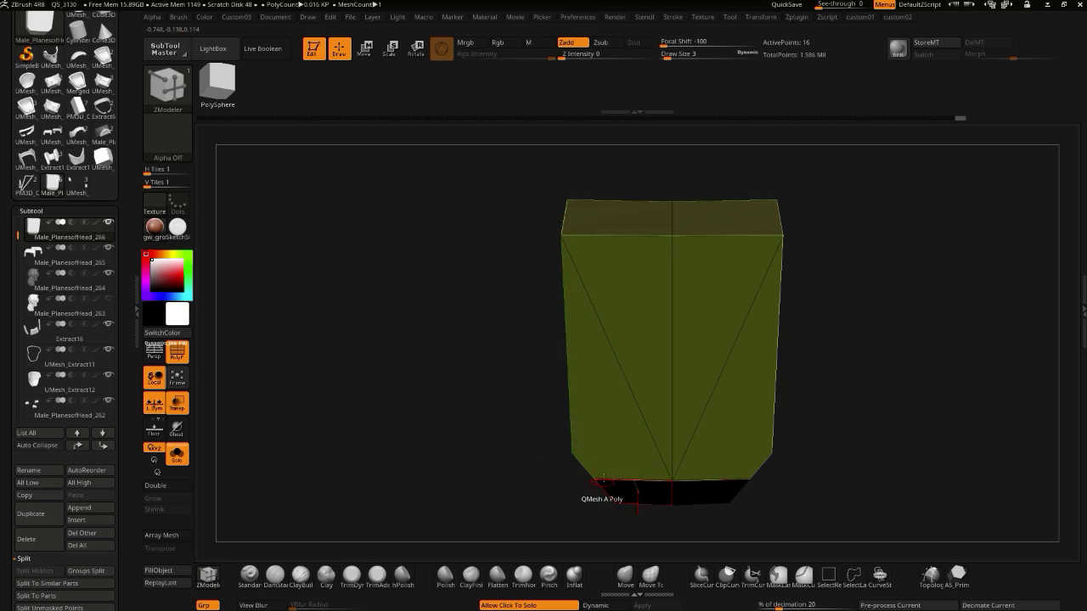
key("space")
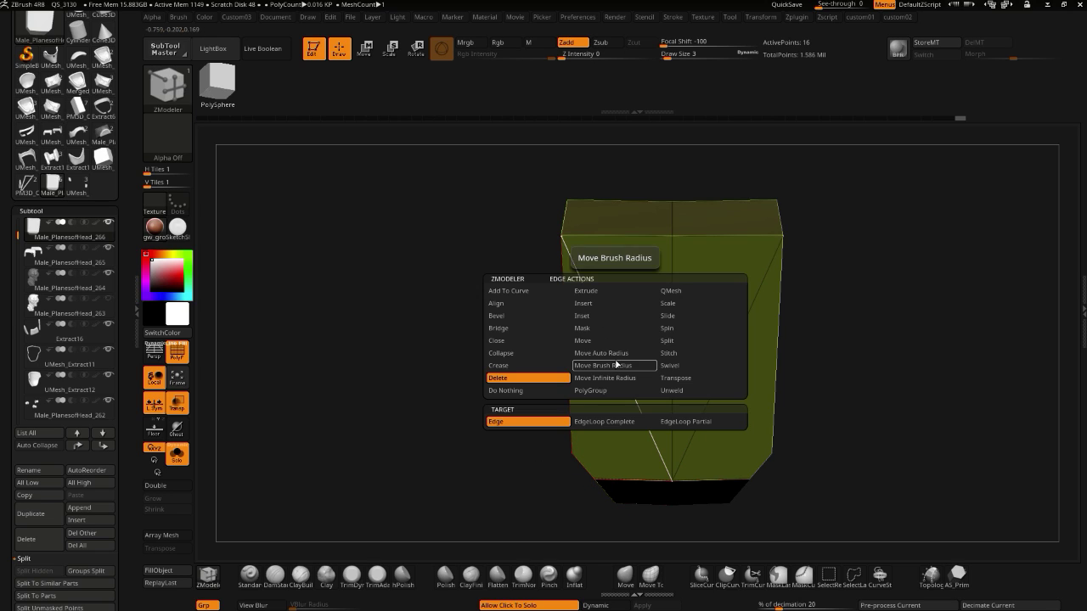
left_click(664, 328)
left_click(650, 433)
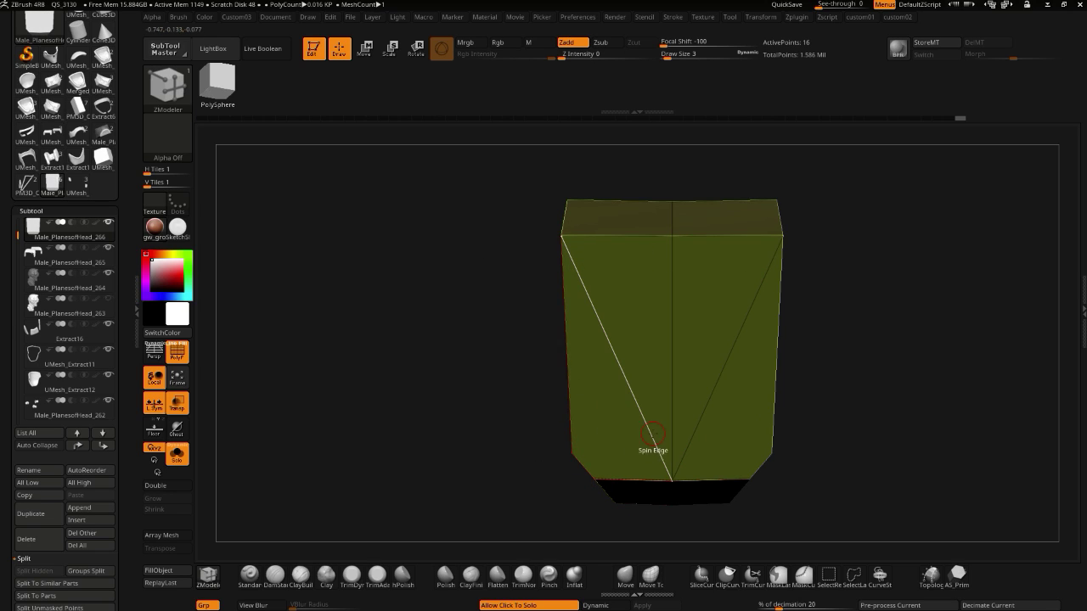
left_click(602, 390)
left_click(588, 391)
left_click(704, 425)
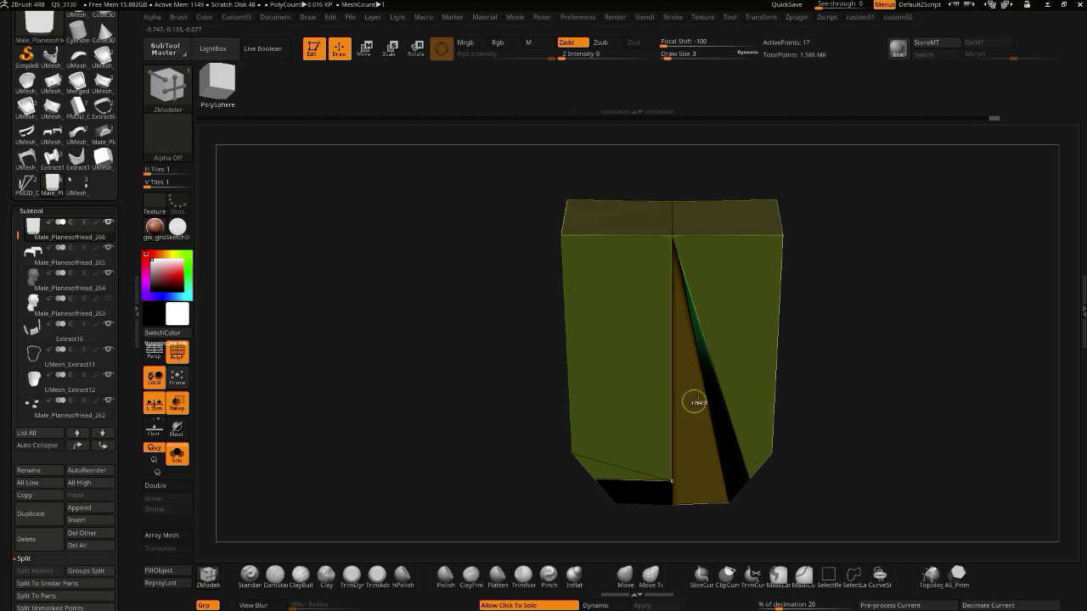
key("ctrl+z")
- Crease the block's hard edges and turn on dynamic subdivision to preview the smoothed shape
left_click_drag(499, 363, 453, 346)
key("2")
key("1")
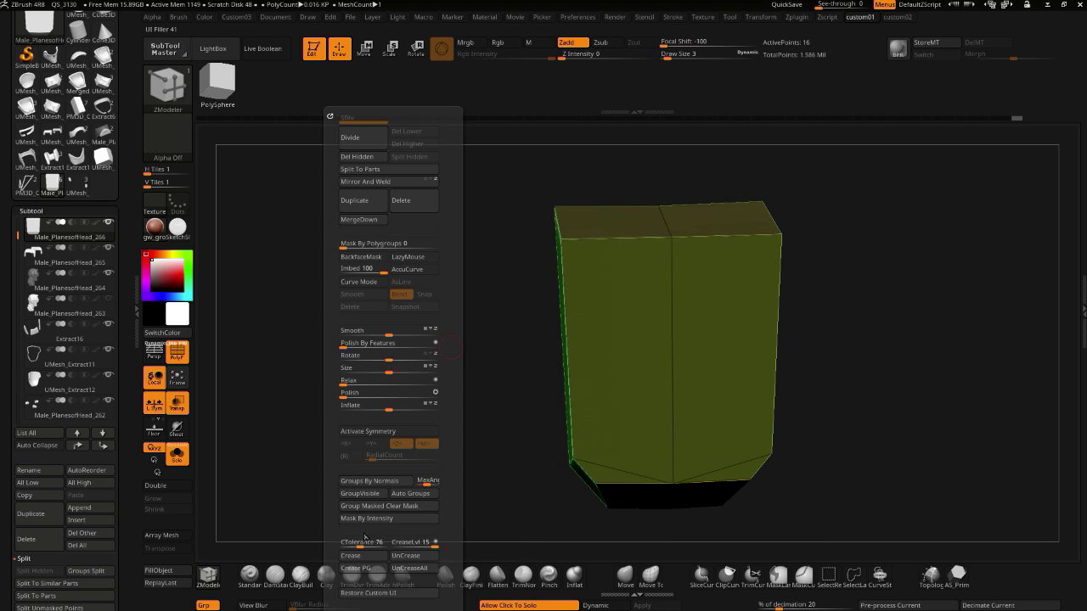
left_click(354, 558)
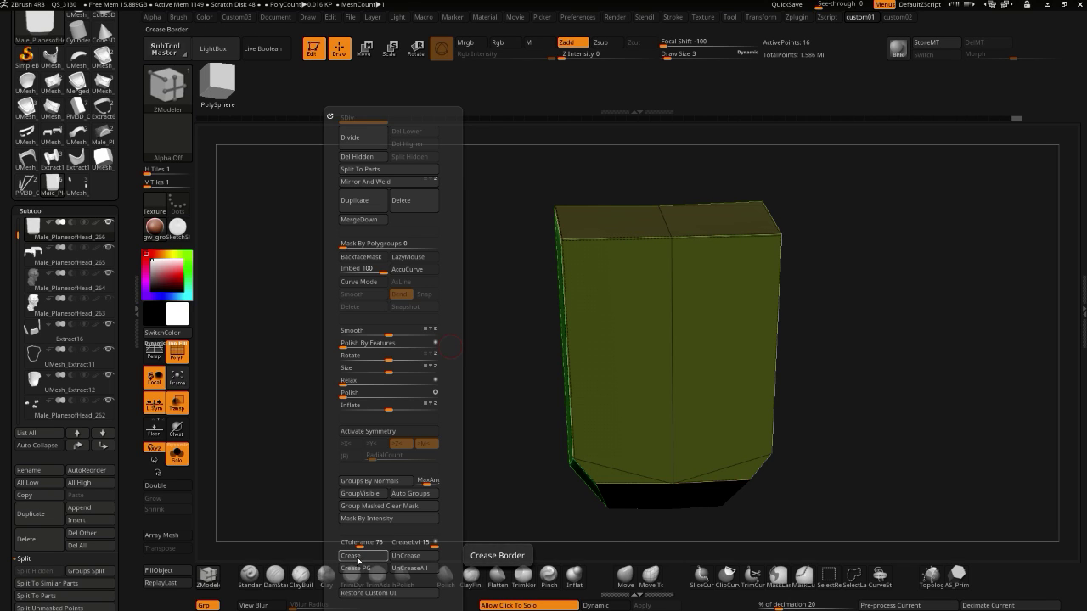
key("space")
key("space")
key("space")
left_click(283, 274)
left_click_drag(480, 374, 313, 199)
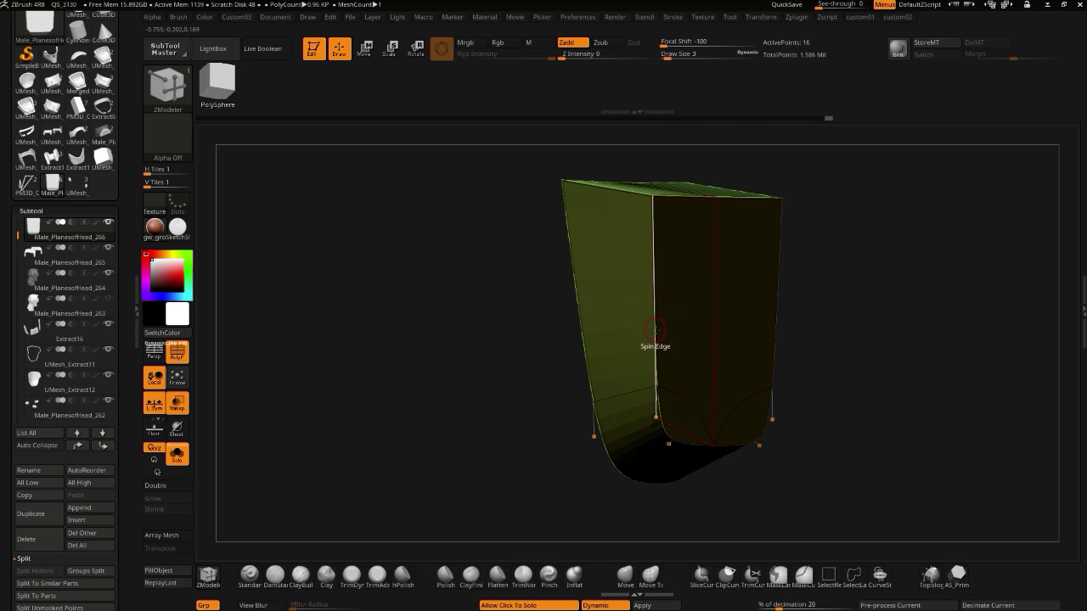
- Uncrease the front rim edges on both sides of the block with ZModeler's Crease action on EdgeLoop Partial
key("space")
left_click(532, 368)
left_click_drag(527, 340, 559, 356)
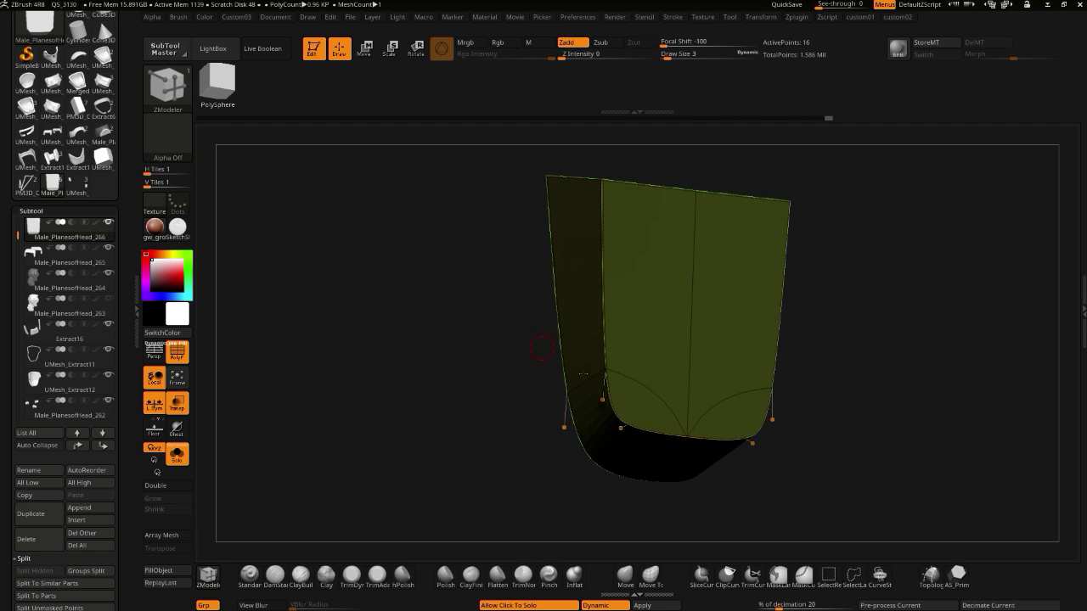
left_click(611, 416)
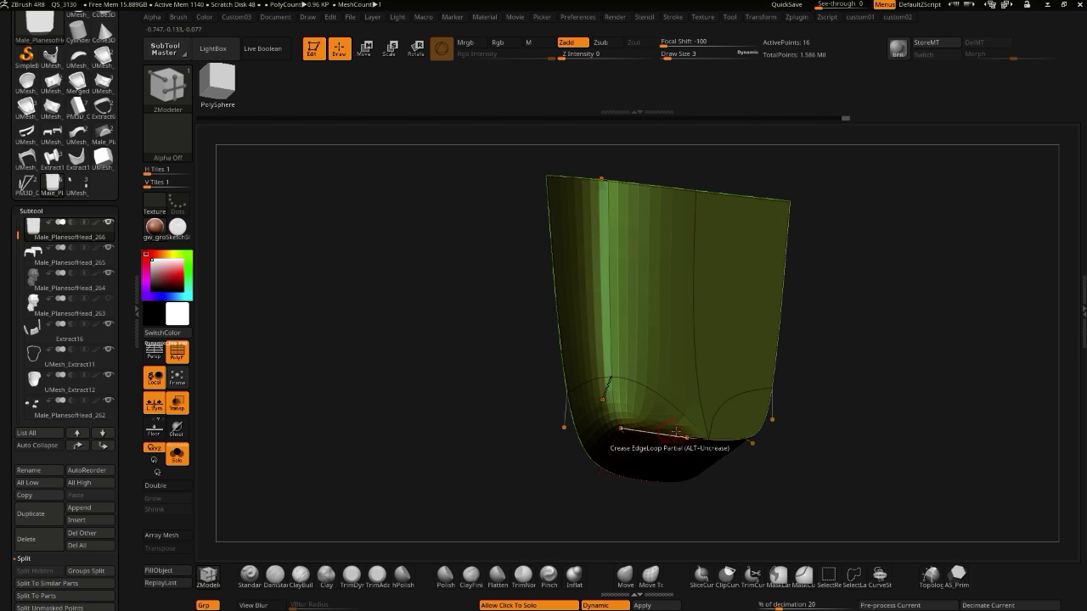
left_click(758, 435)
left_click_drag(433, 333, 253, 265)
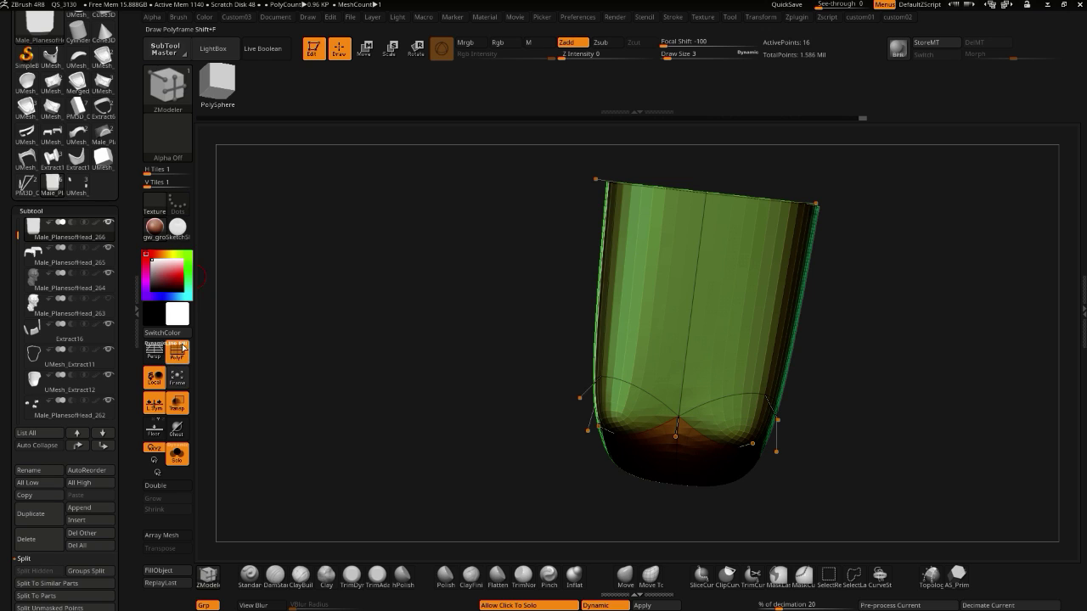
- Return the block to the full helmet view without polyframe or dynamic subdivision, and switch to the Move brush
left_click_drag(317, 396, 398, 349)
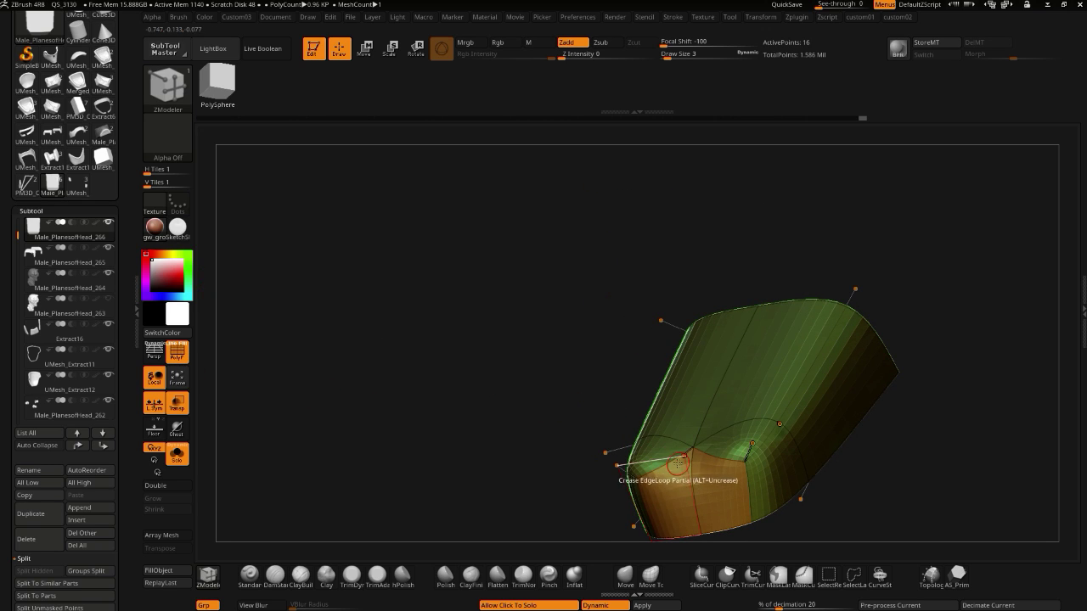
left_click_drag(451, 427, 495, 474)
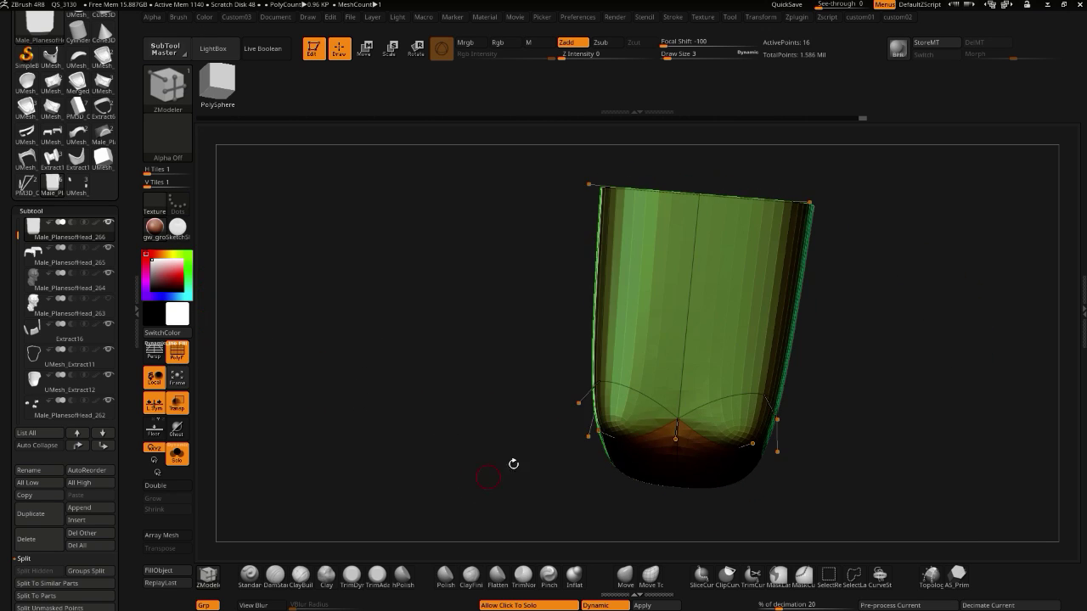
left_click_drag(366, 405, 215, 347)
key("shift+f")
left_click(374, 408)
key("2")
left_click(216, 279)
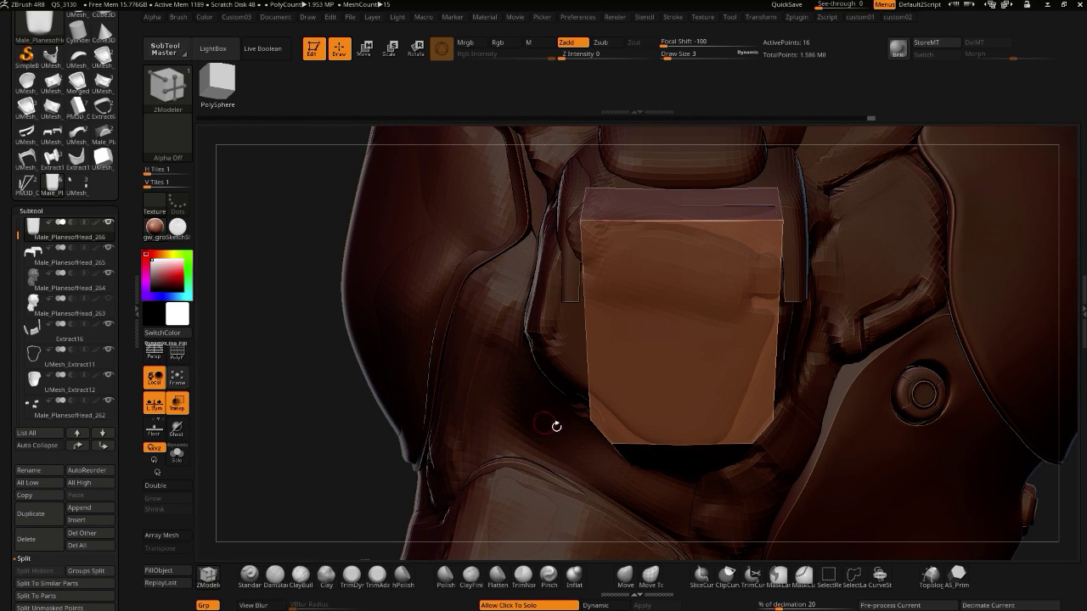
mouse_move(338, 391)
left_mouse_down()
mouse_move(405, 389)
mouse_move(338, 391)
left_mouse_up()
left_click(625, 577)
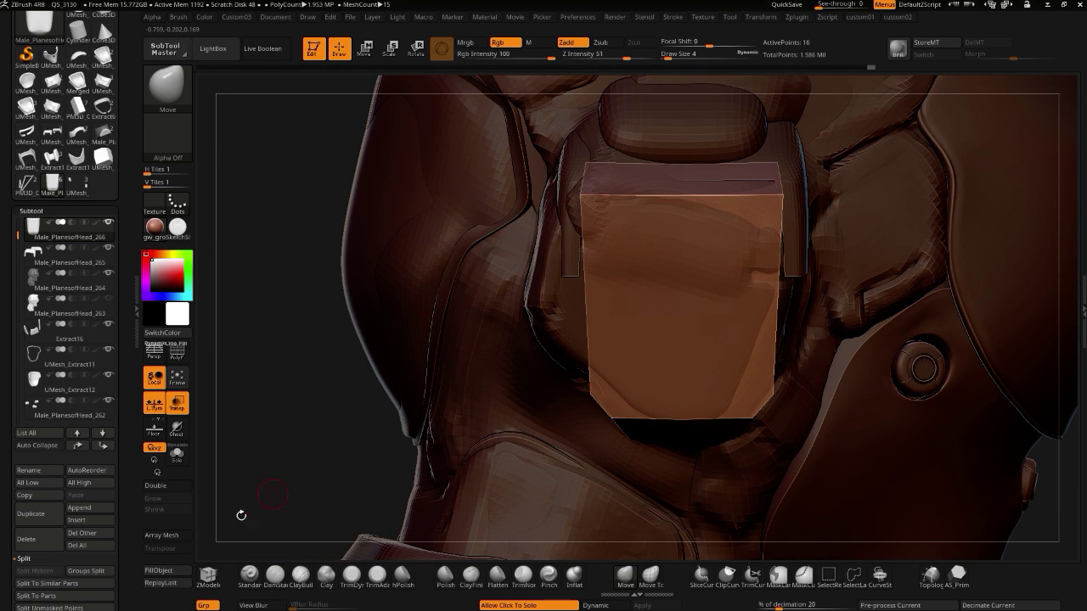
- Pull the upper corner of the block's left chamfer outward to the helmet part's outline with ZModeler's point Move action
left_click(208, 575)
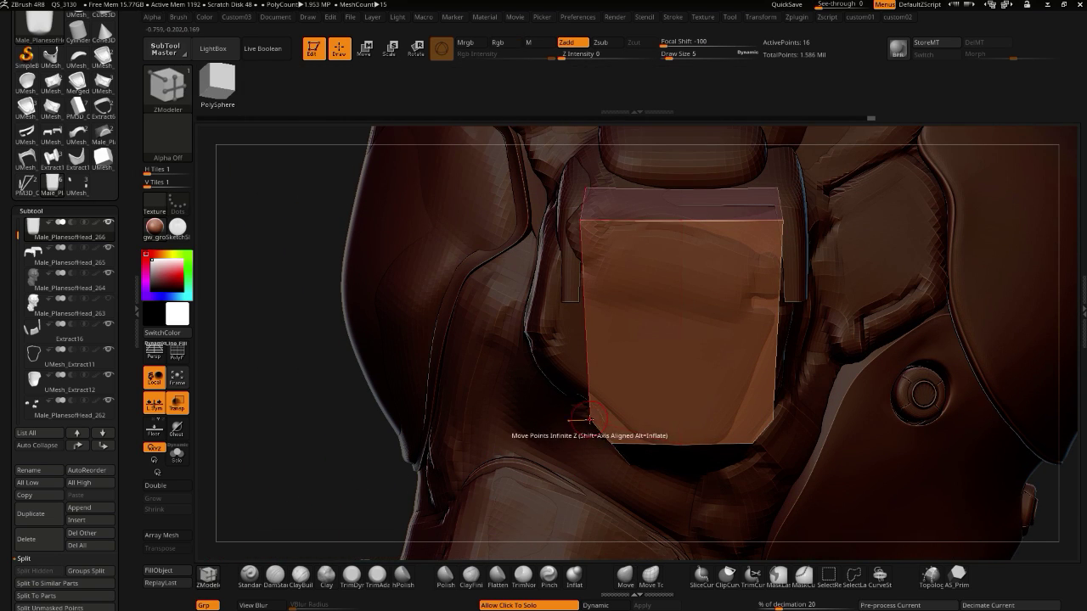
key("space")
mouse_move(590, 420)
left_mouse_down()
mouse_move(560, 409)
mouse_move(566, 396)
left_mouse_up()
key("ctrl+z")
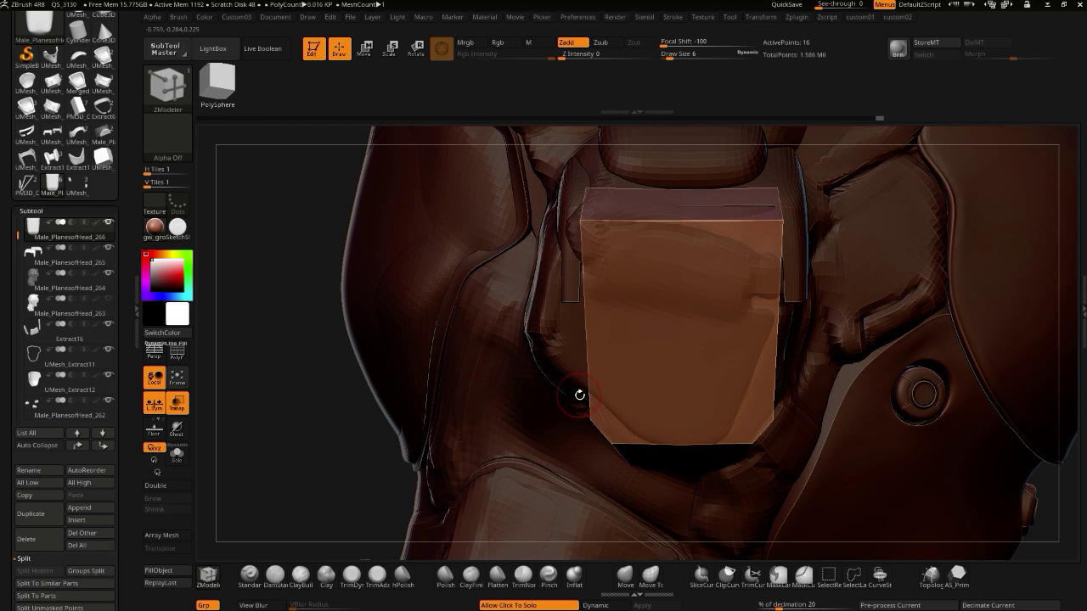
key("1")
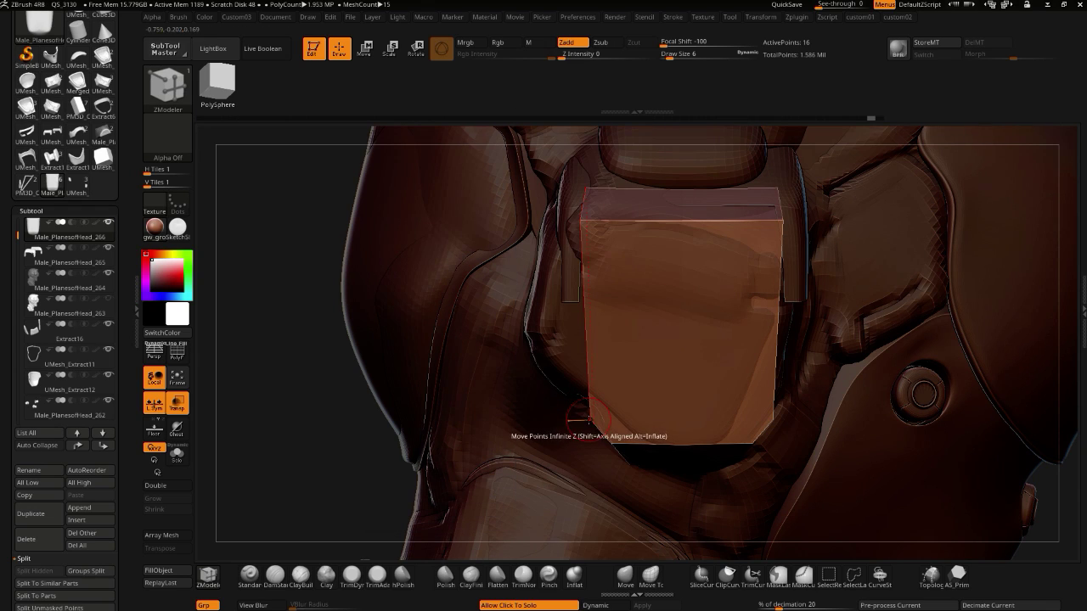
key("space")
left_click(560, 472)
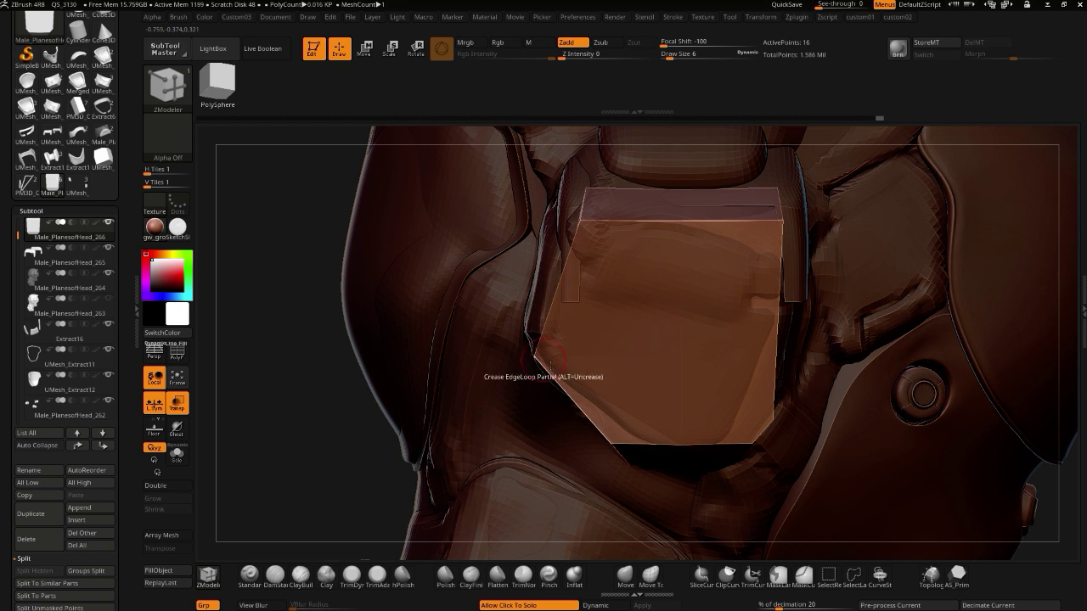
- Move the lower corner point of the left chamfer into line through the block's depth and check the shape in isolation
mouse_move(633, 469)
left_mouse_down()
mouse_move(598, 465)
mouse_move(634, 468)
left_mouse_up()
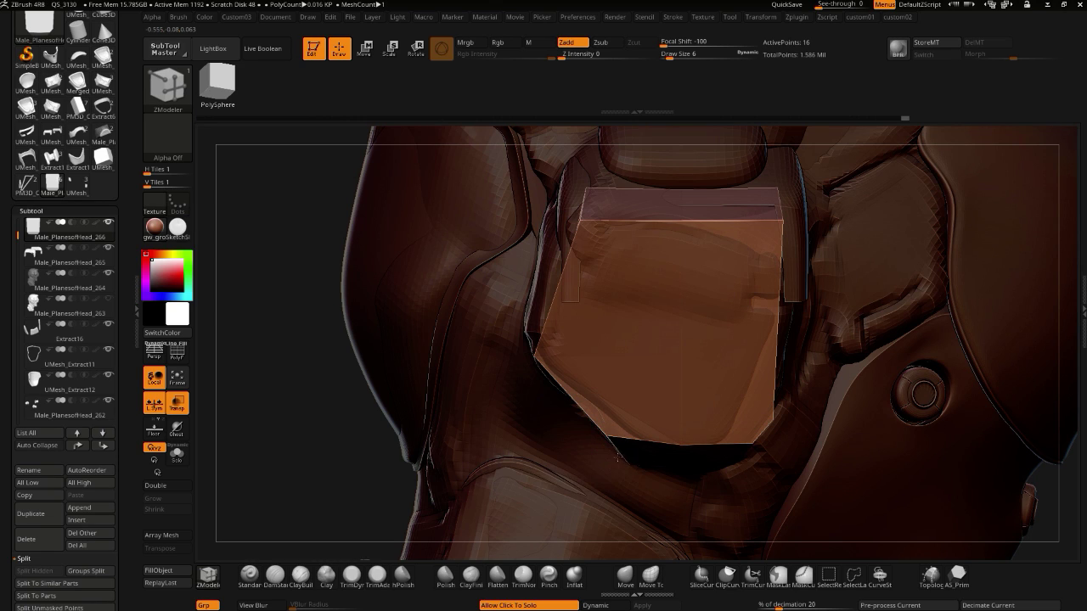
left_click(318, 434)
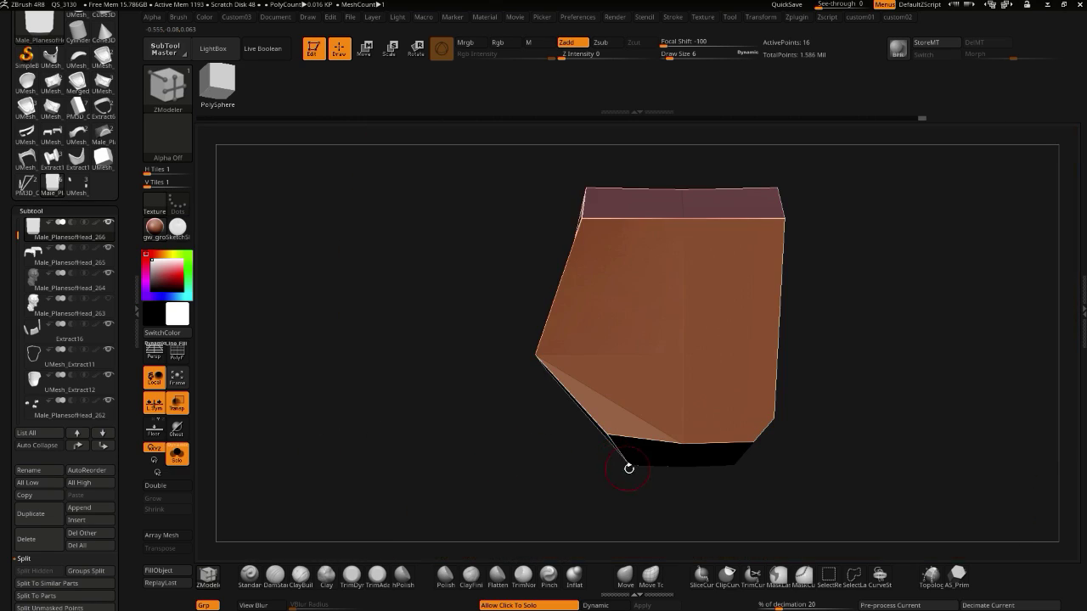
left_click_drag(476, 448, 517, 428)
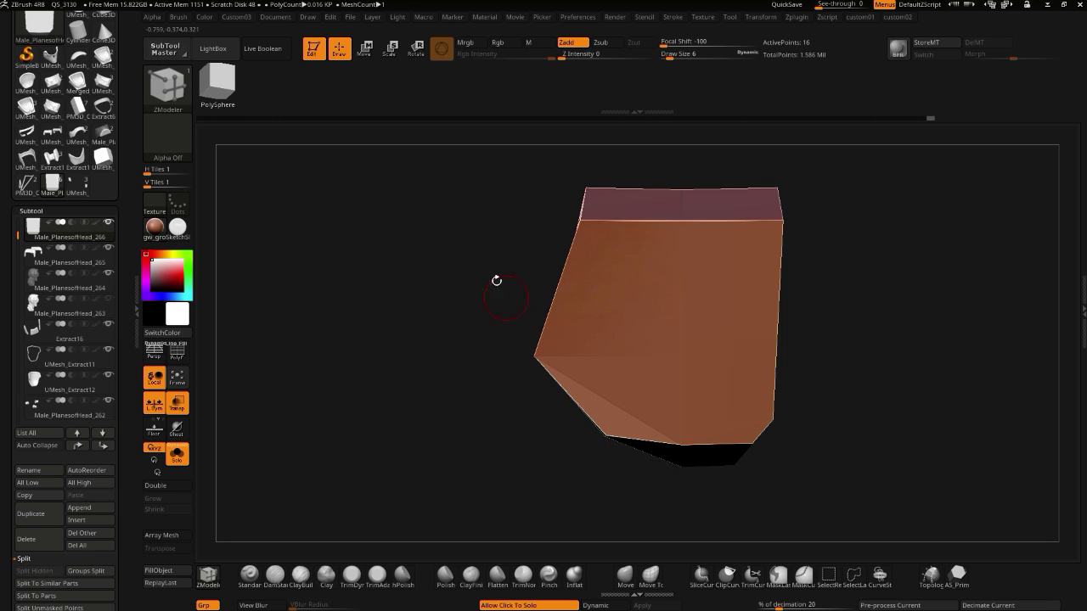
left_click(443, 255)
mouse_move(287, 320)
left_mouse_down()
mouse_move(581, 295)
mouse_move(595, 262)
left_mouse_up()
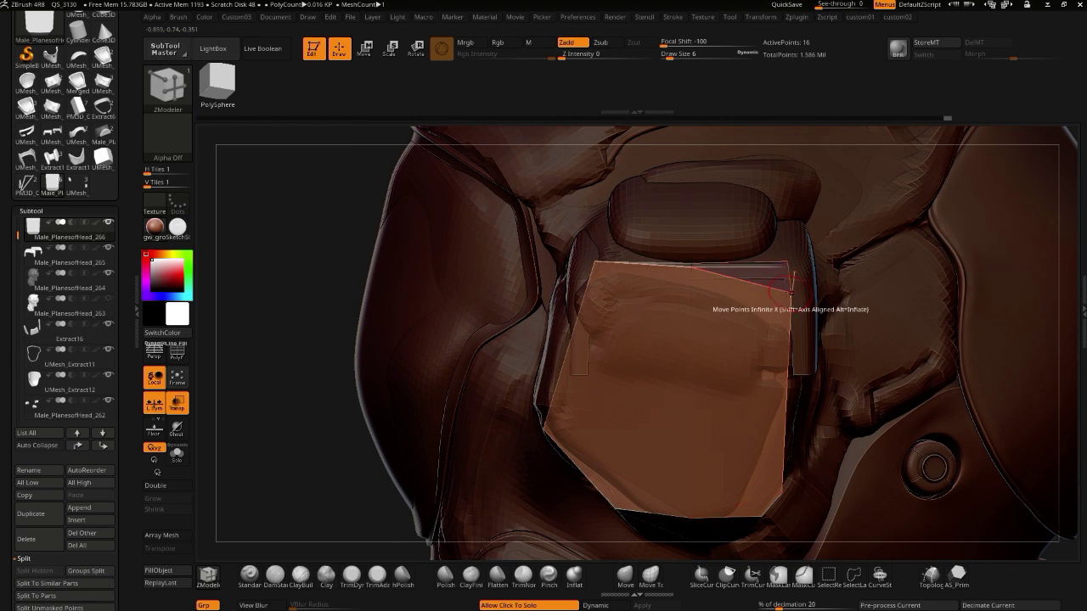
- Align the right top corner's points through the depth and move the left top corner outward to widen the front face
left_click_drag(791, 293, 786, 260)
left_click_drag(594, 259, 567, 261)
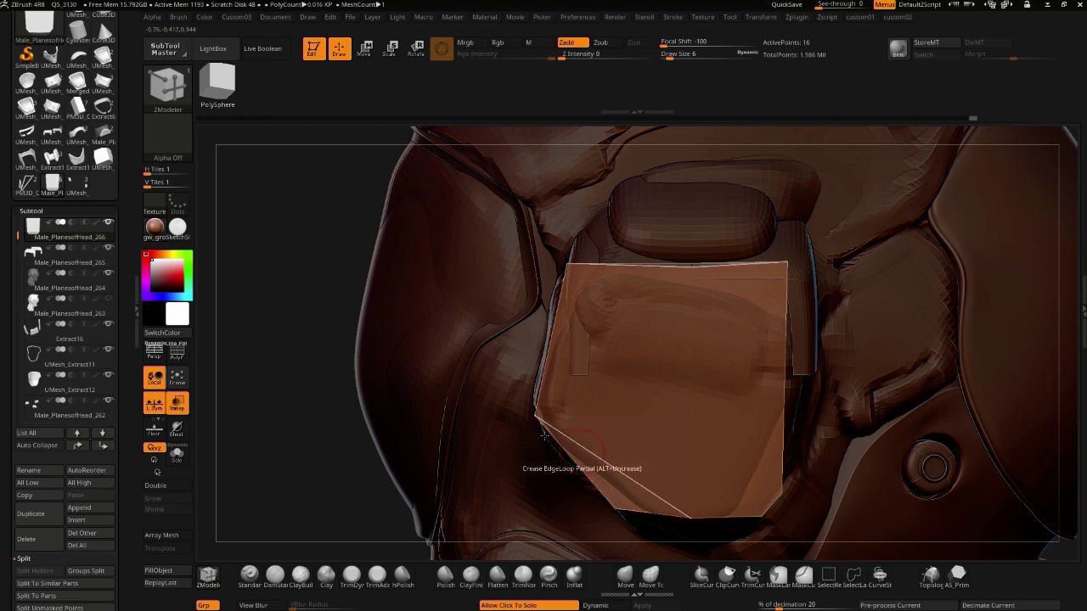
left_click_drag(350, 413, 330, 326, "alt")
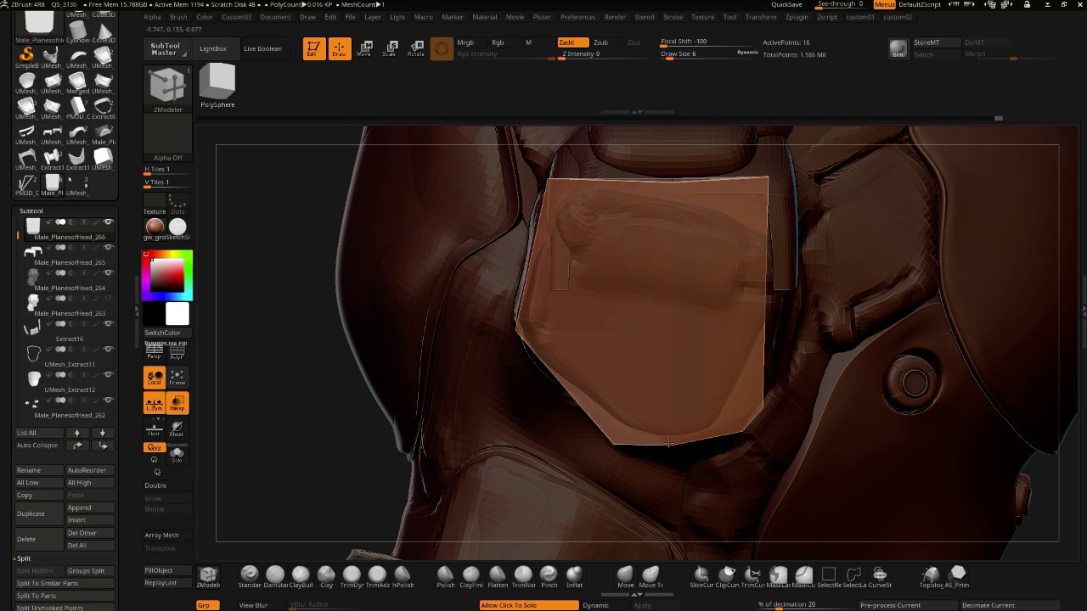
- Lower the bottom centre and right chamfer's lower corner points to shape the bottom edge, checking the block in isolation
left_click_drag(287, 401, 735, 456)
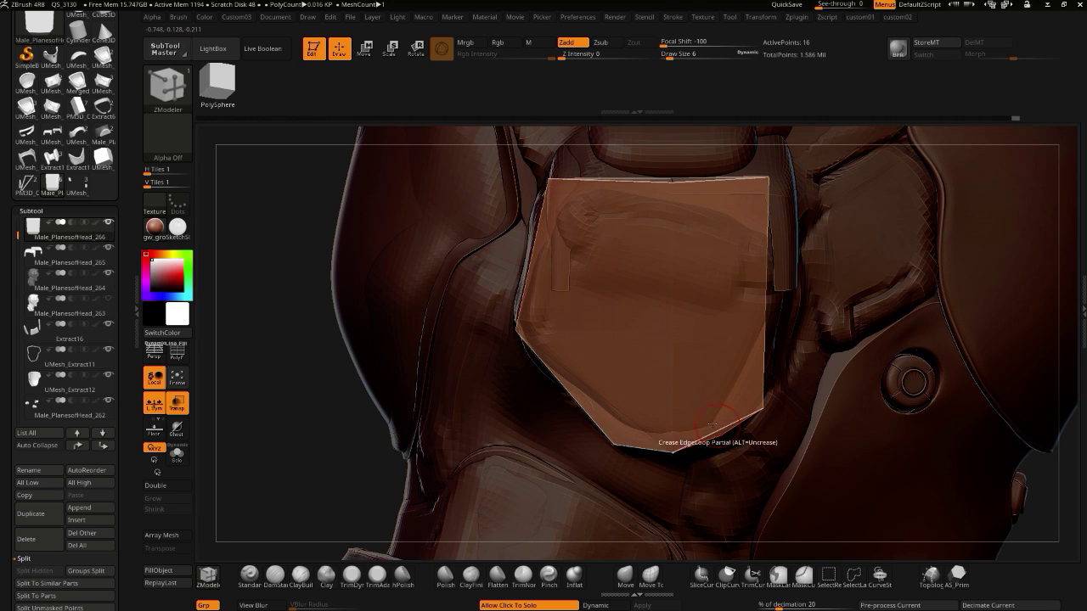
left_click(321, 379)
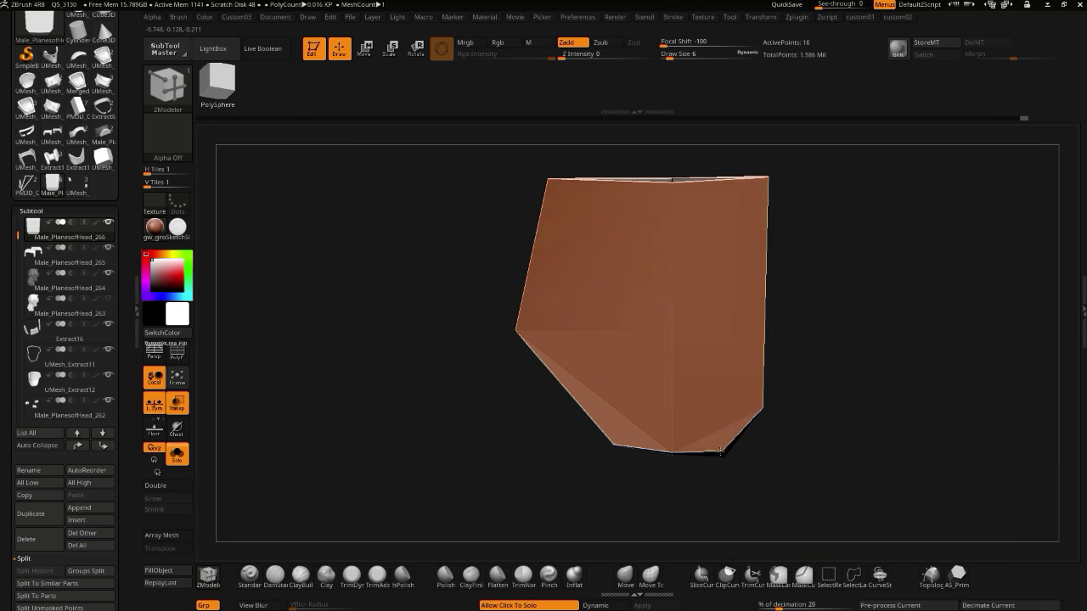
left_click_drag(739, 496, 660, 504, "shift")
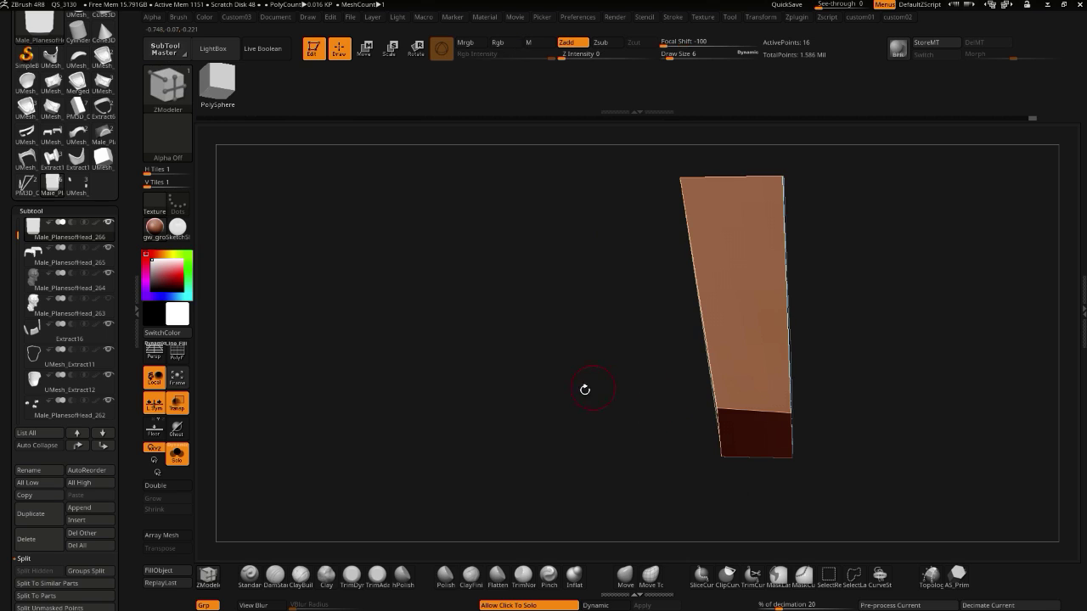
left_click_drag(586, 388, 651, 392, "shift")
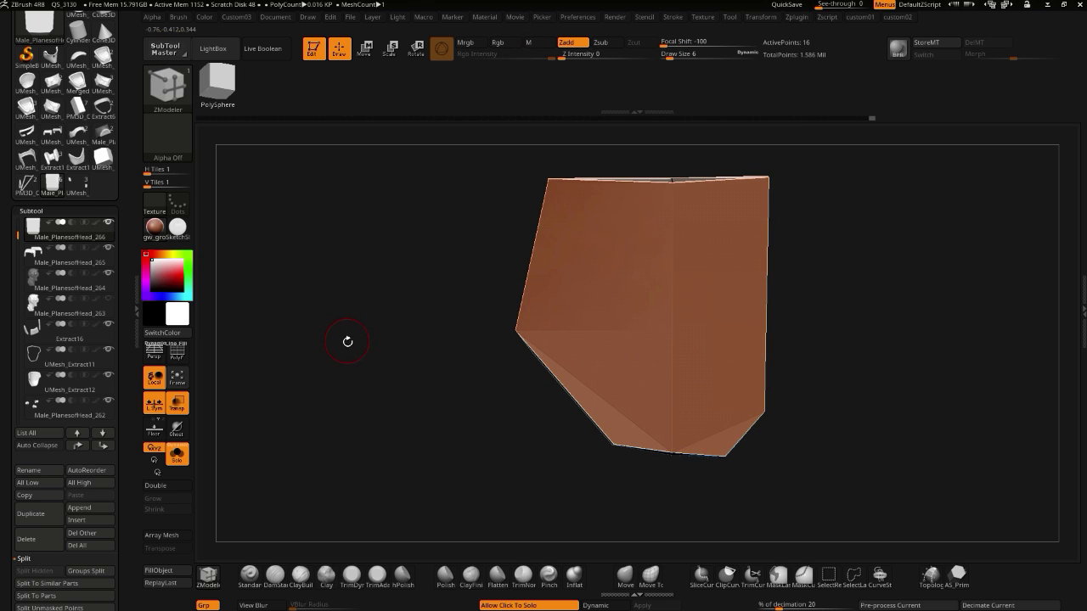
key("ctrl+shift+s")
left_click_drag(316, 359, 631, 351)
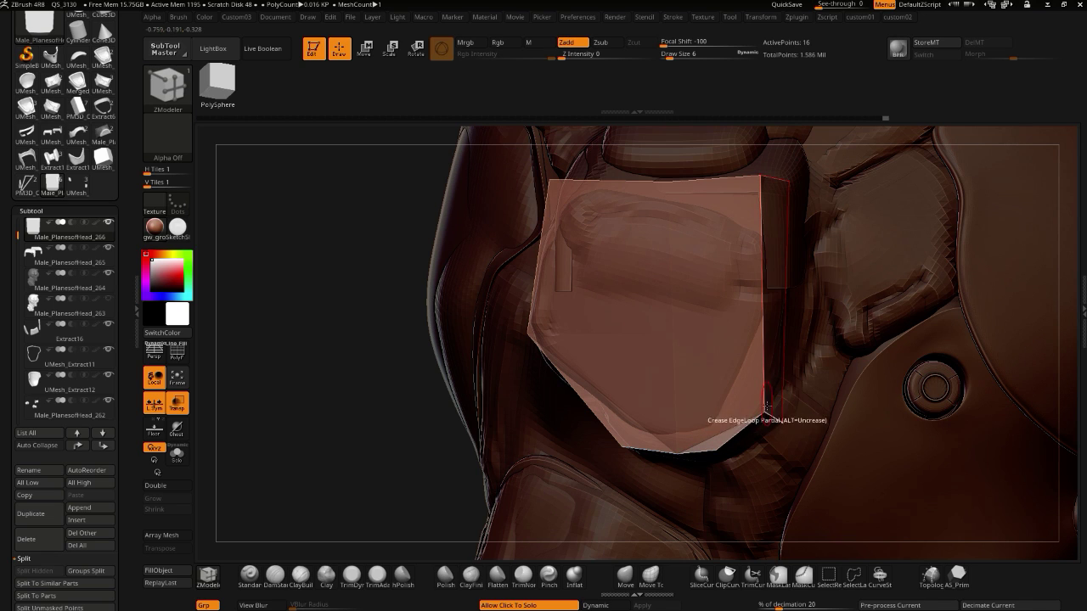
- Move the block's upper right corner outward and check the plate's fit against the helmet from several sides
left_click_drag(281, 292, 374, 284)
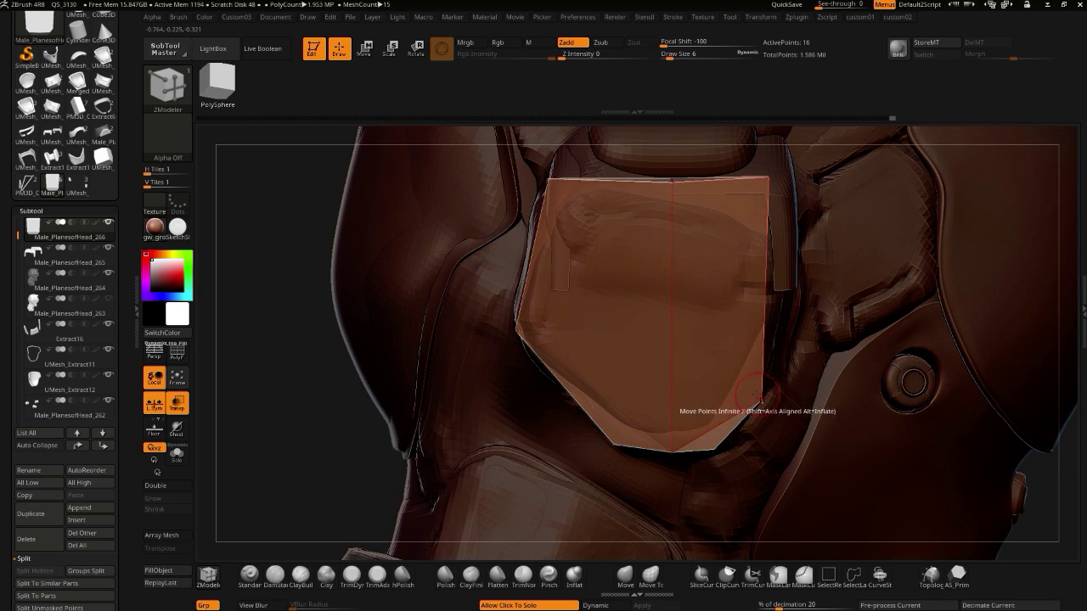
left_click_drag(764, 184, 779, 201)
left_click_drag(273, 313, 242, 280)
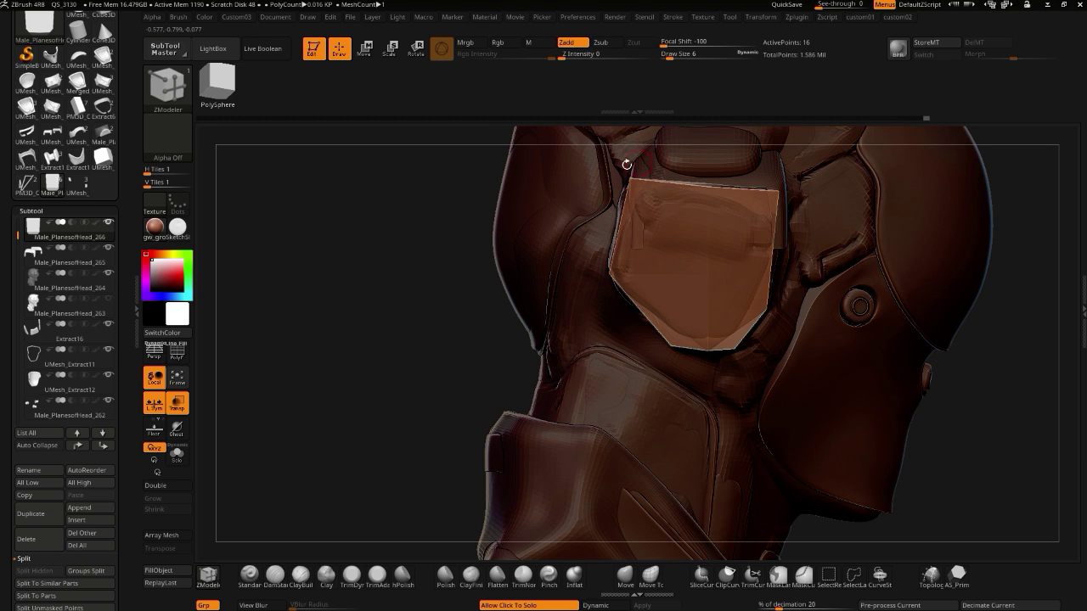
left_click_drag(435, 279, 615, 288)
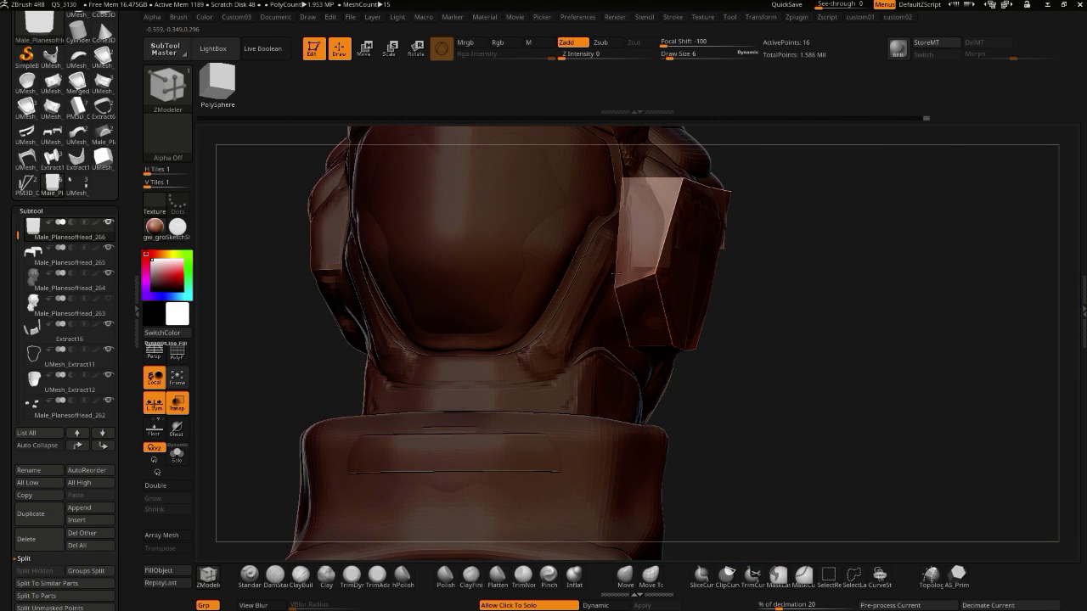
left_click(710, 378)
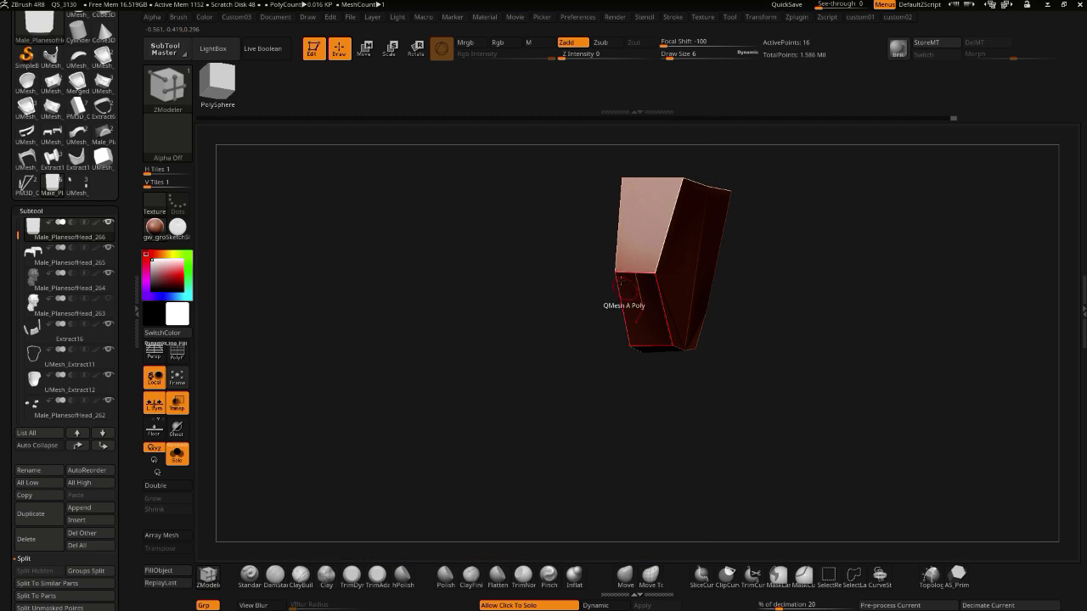
left_click(702, 413)
left_click_drag(762, 444, 402, 302)
- Preview the isolated block with dynamic subdivision and polyframe to examine how its chamfered bottom smooths
key("2")
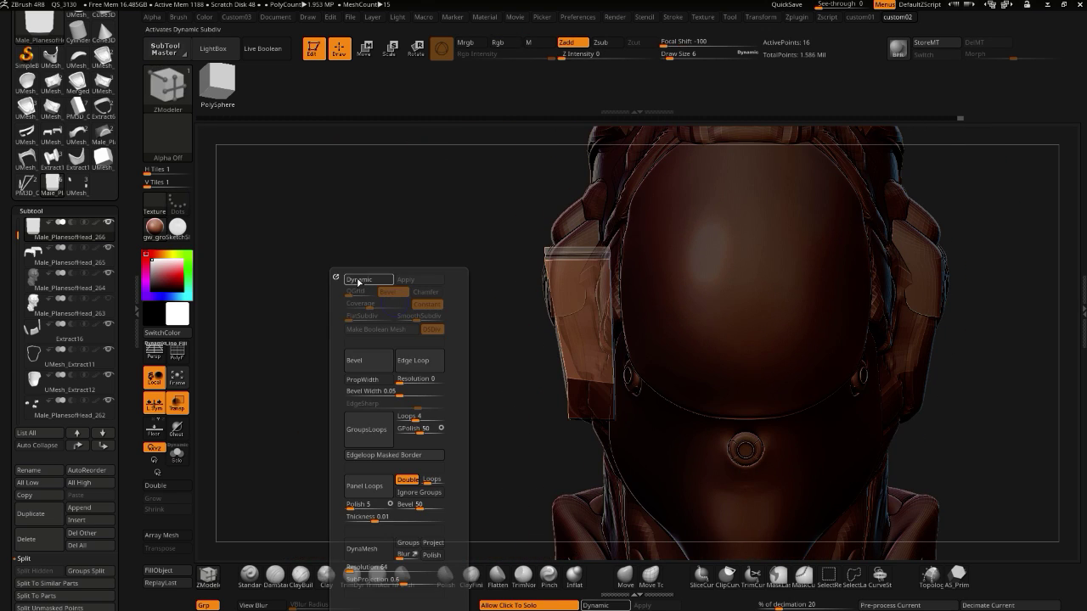
left_click(358, 280)
key("shift+s")
left_click_drag(347, 284, 316, 332)
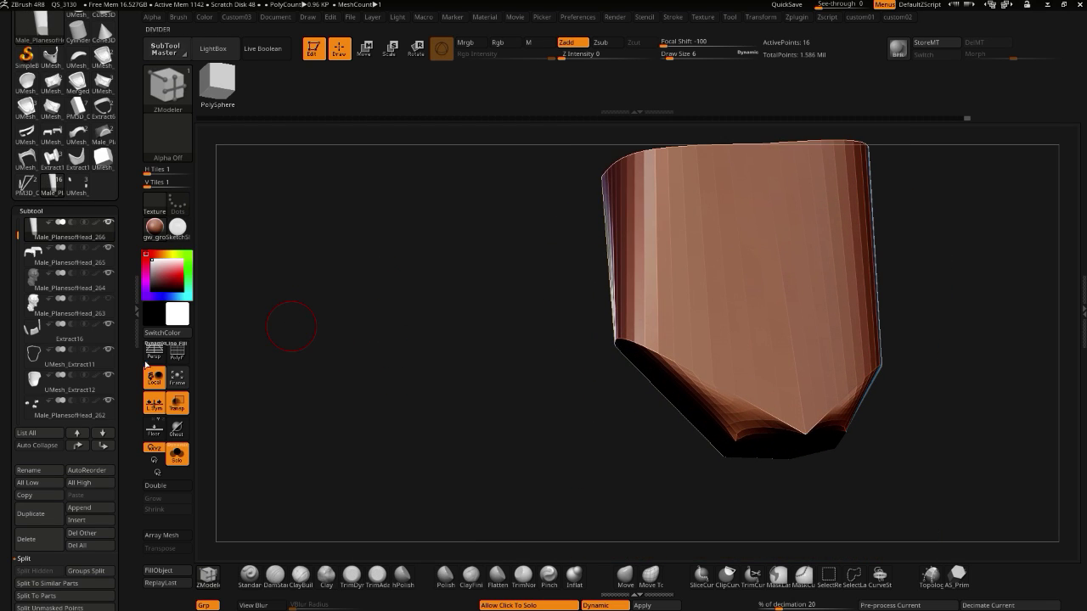
left_click_drag(496, 433, 375, 385, "alt")
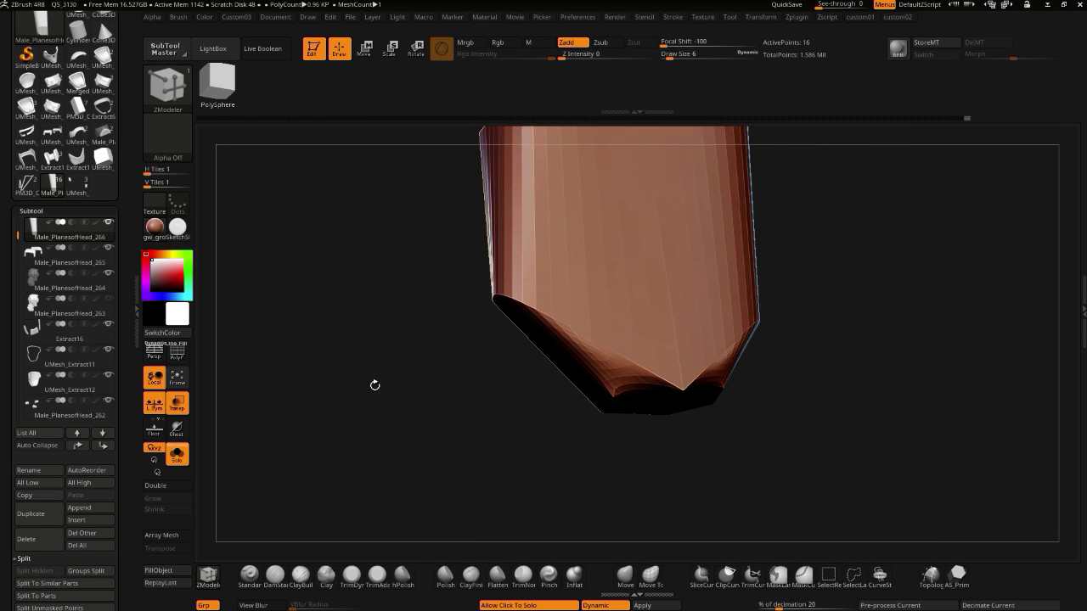
left_click(181, 355)
left_click_drag(440, 414, 410, 405)
- Turn off dynamic subdivision and slice the block along a slanted line joining the upper corners of both chamfers
key("ctrl+2")
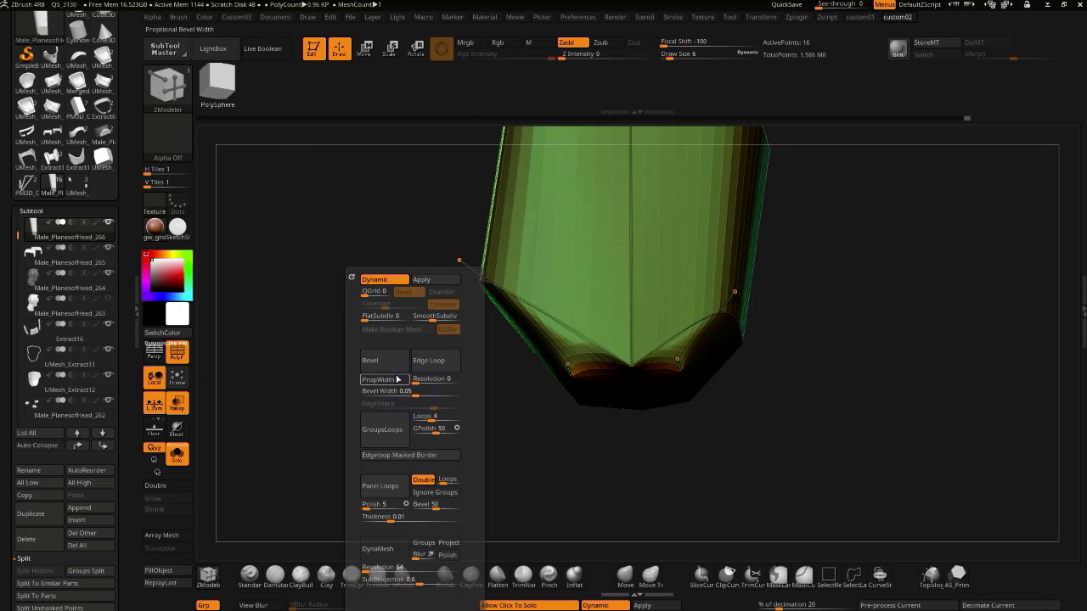
left_click(371, 280)
mouse_move(554, 439)
left_mouse_down()
mouse_move(600, 464)
mouse_move(532, 477)
mouse_move(518, 437)
mouse_move(529, 456)
mouse_move(538, 445)
mouse_move(498, 283)
mouse_move(455, 294)
mouse_move(437, 327)
mouse_move(451, 332)
mouse_move(417, 335)
left_mouse_up()
mouse_move(924, 416)
left_mouse_down("ctrl+shift")
mouse_move(820, 380)
mouse_move(429, 309)
mouse_move(413, 292)
mouse_move(405, 298)
mouse_move(404, 283)
left_mouse_up("ctrl+shift")
mouse_move(376, 322)
left_mouse_down()
mouse_move(420, 342)
mouse_move(414, 310)
mouse_move(364, 379)
mouse_move(368, 349)
mouse_move(433, 425)
left_mouse_up()
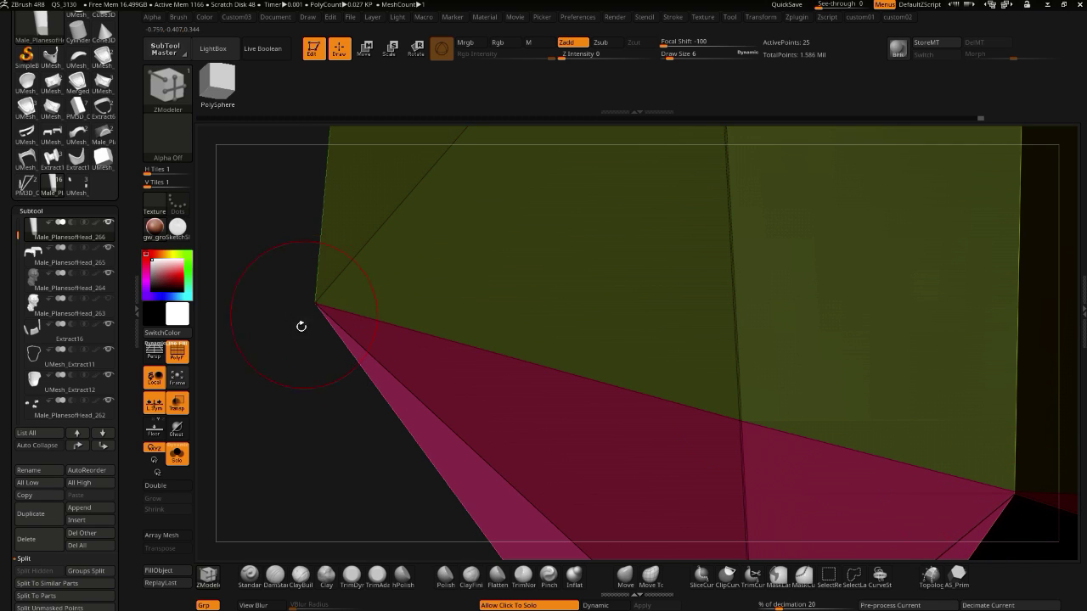
- Raise the weld distance and weld the closely spaced points left along the slice
left_click_drag(303, 321, 281, 332, "alt")
left_click_drag(357, 385, 380, 410, "shift")
key("space")
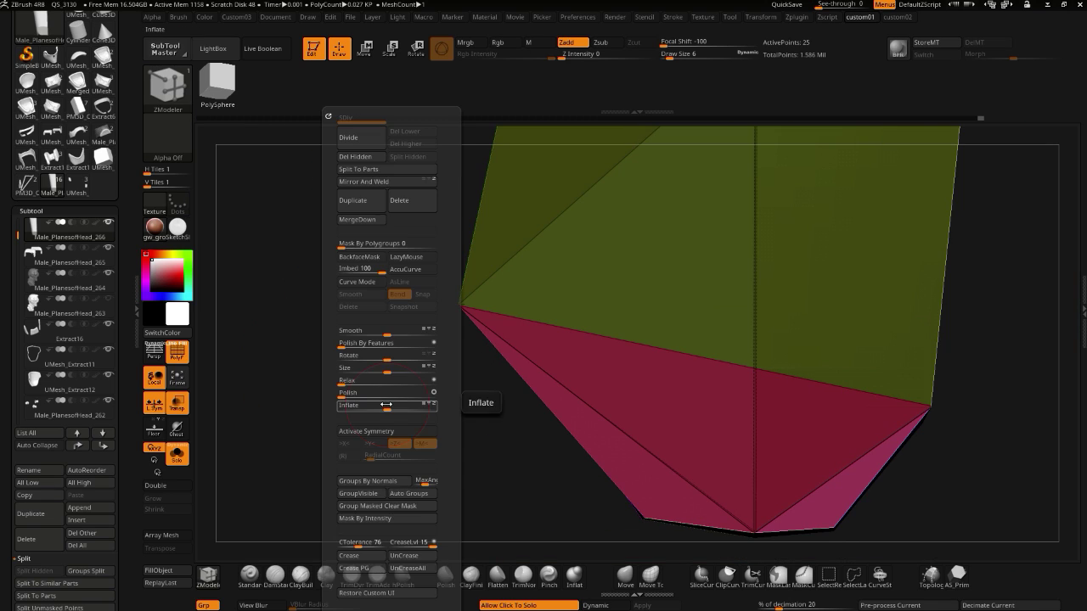
key("2")
key("space")
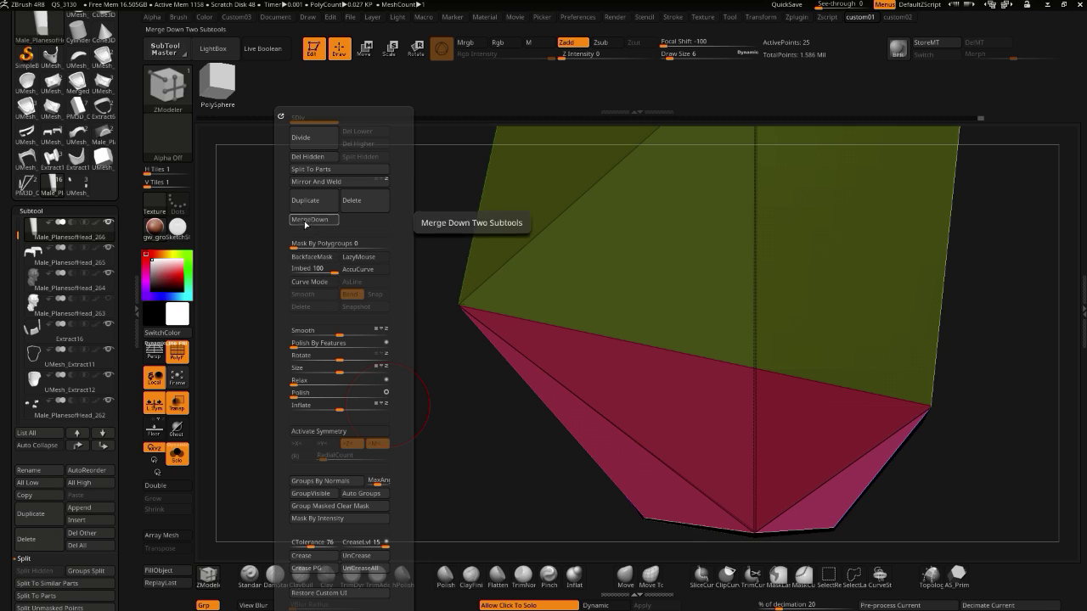
key("3")
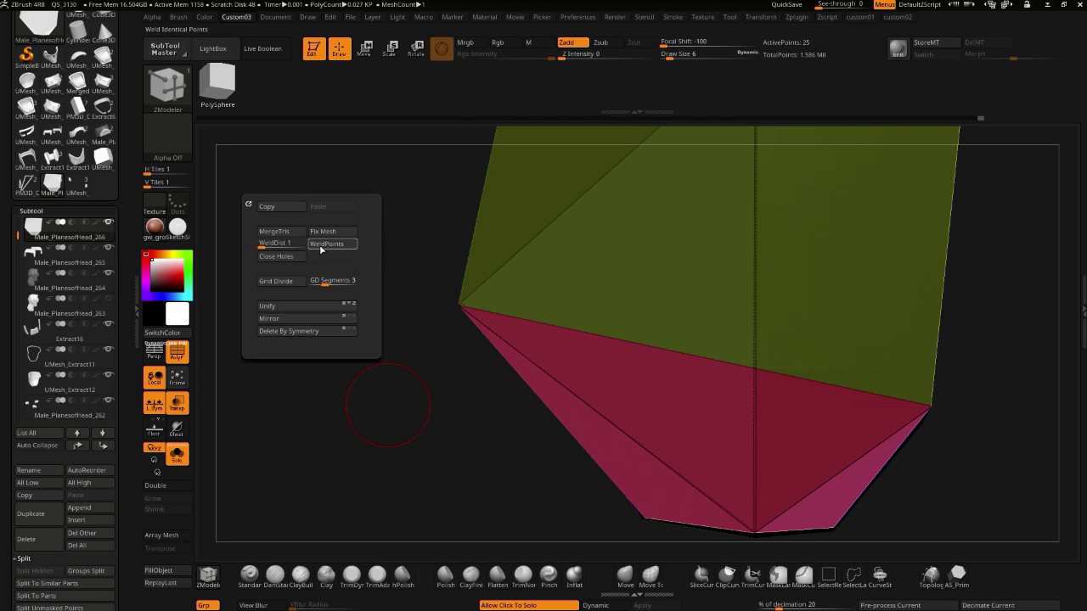
left_click_drag(263, 244, 310, 244)
left_click(326, 247)
left_click(322, 248)
- Stitch the remaining stray points at the chamfer corners onto the adjacent corner points with ZModeler's point Stitch action
left_click_drag(423, 384, 463, 344)
key("[")
key("space")
left_click(209, 581)
key("space")
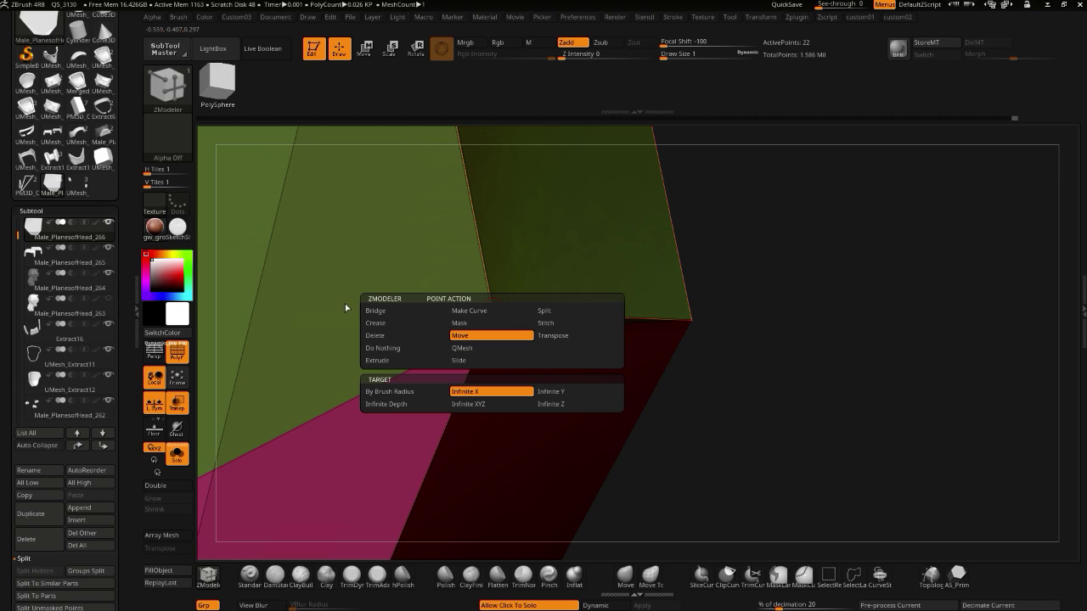
left_click(543, 326)
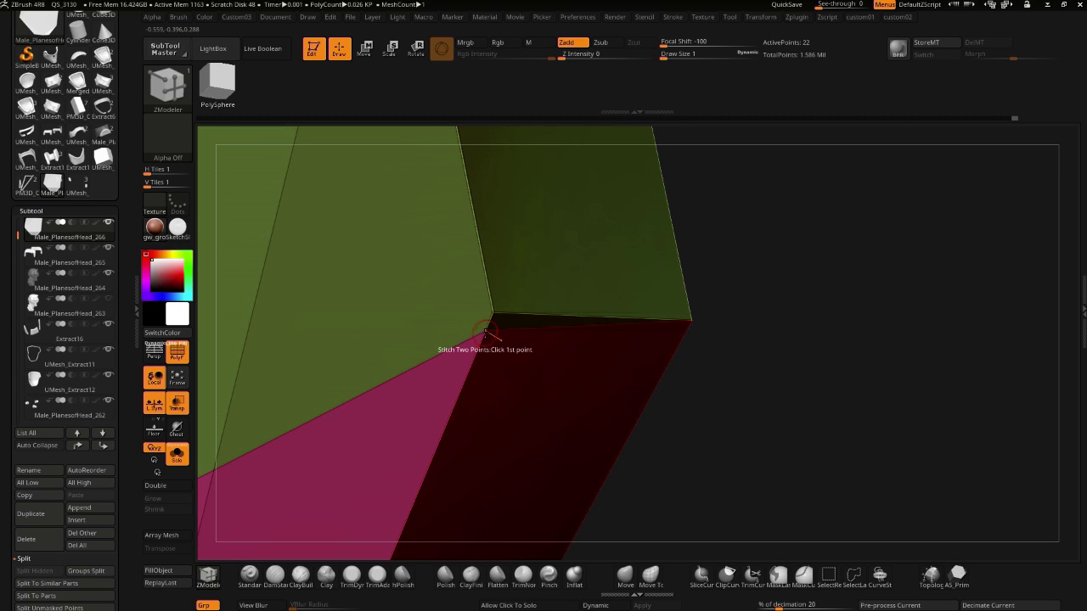
left_click(491, 315)
left_click_drag(763, 481, 609, 479)
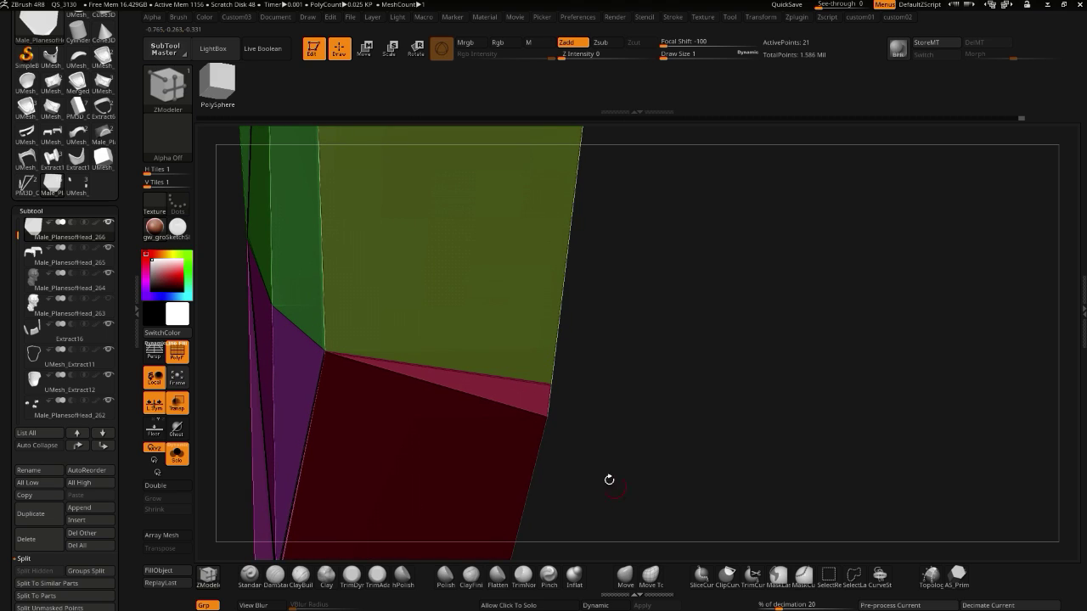
left_click(550, 391)
left_click_drag(644, 478, 365, 374)
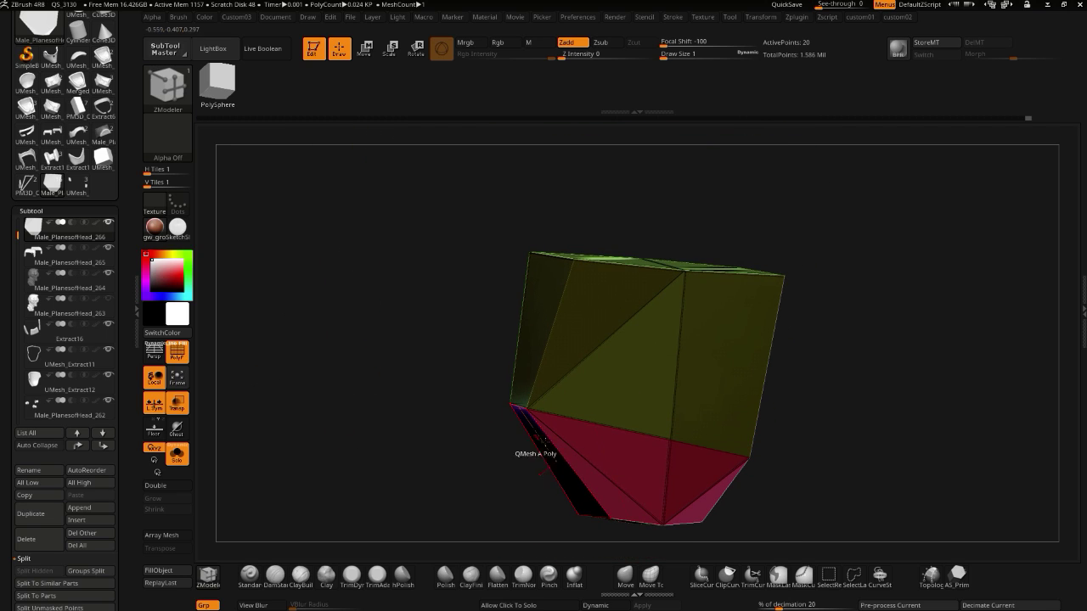
- Delete the leftover diagonal edges on the block's lower and upper faces with ZModeler's edge Delete action
left_click_drag(416, 404, 427, 344)
key("space")
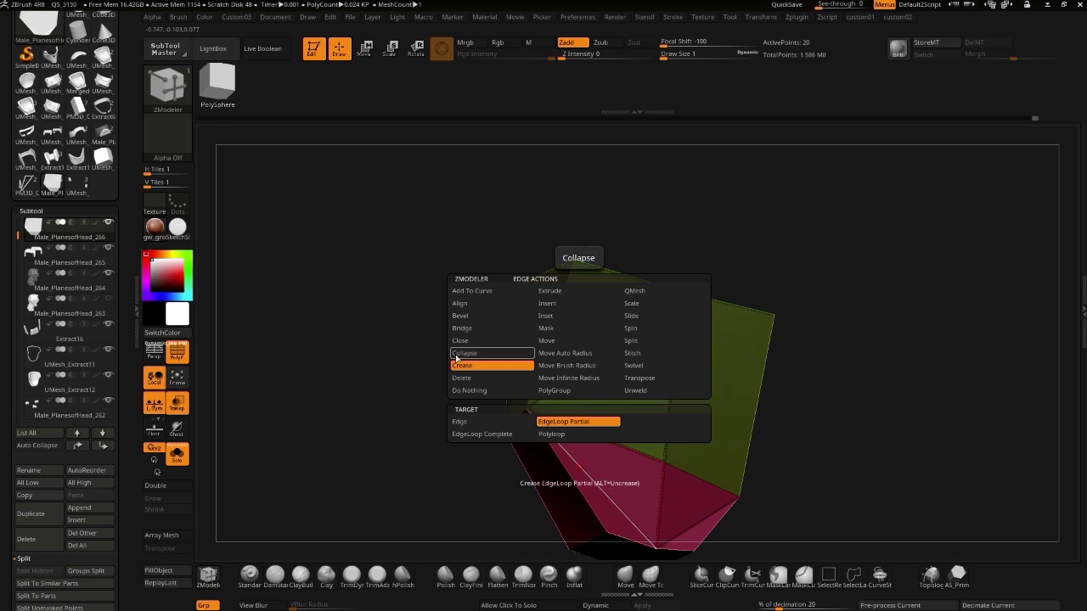
left_click(461, 379)
left_click(619, 495)
key("ctrl+z")
left_click_drag(481, 422, 424, 463)
left_click(560, 358)
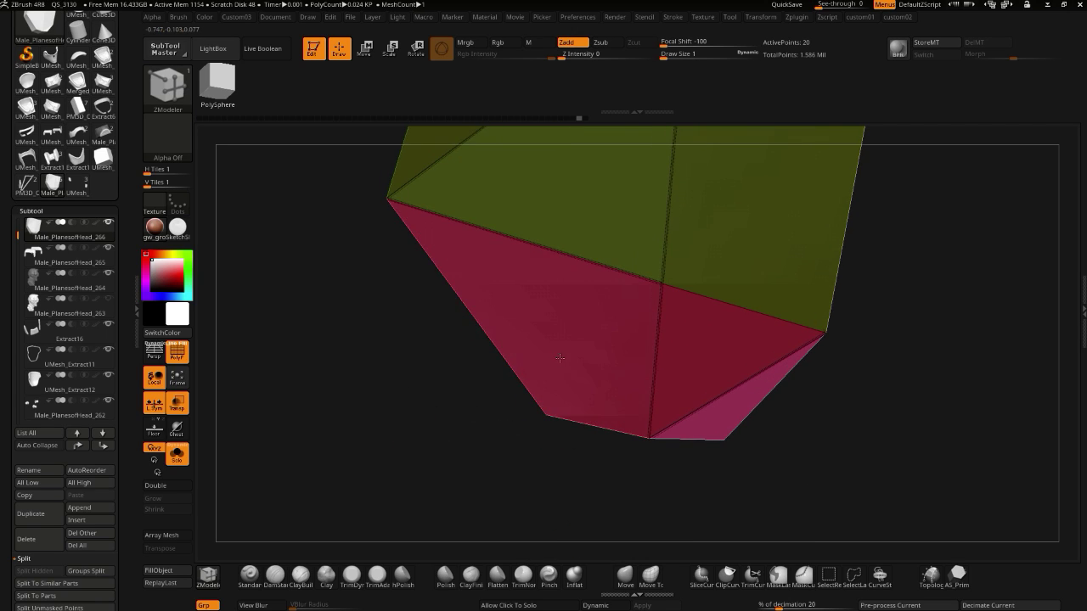
left_click(705, 405)
left_click_drag(442, 361, 475, 399, "alt")
left_click_drag(510, 297, 427, 349)
- Turn on dynamic subdivision to preview the cleaned-up block and inspect its lower section
key("2")
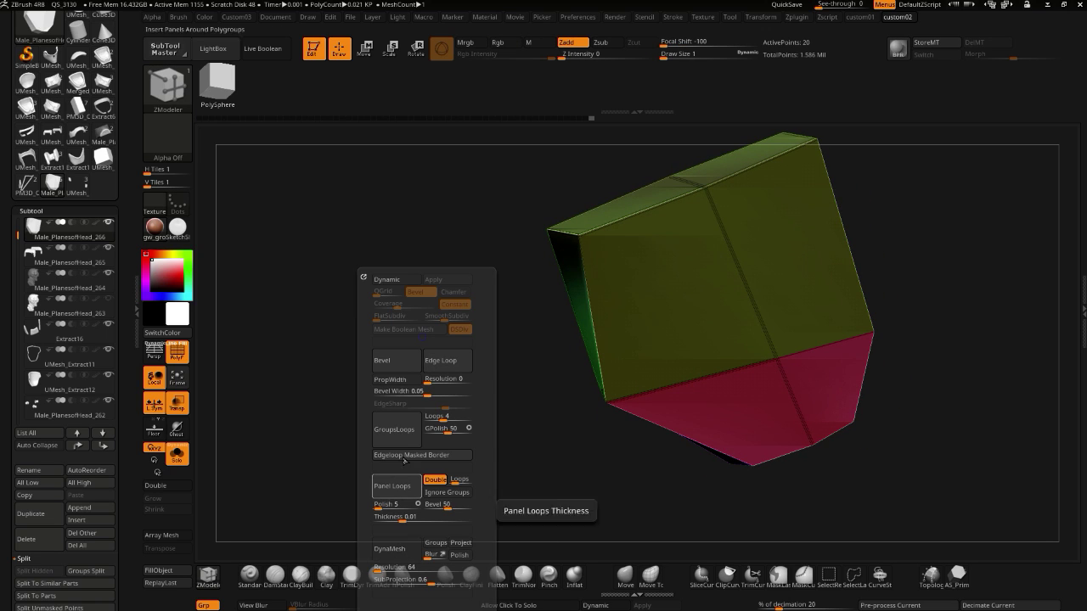
left_click(386, 279)
left_click_drag(388, 280, 373, 403)
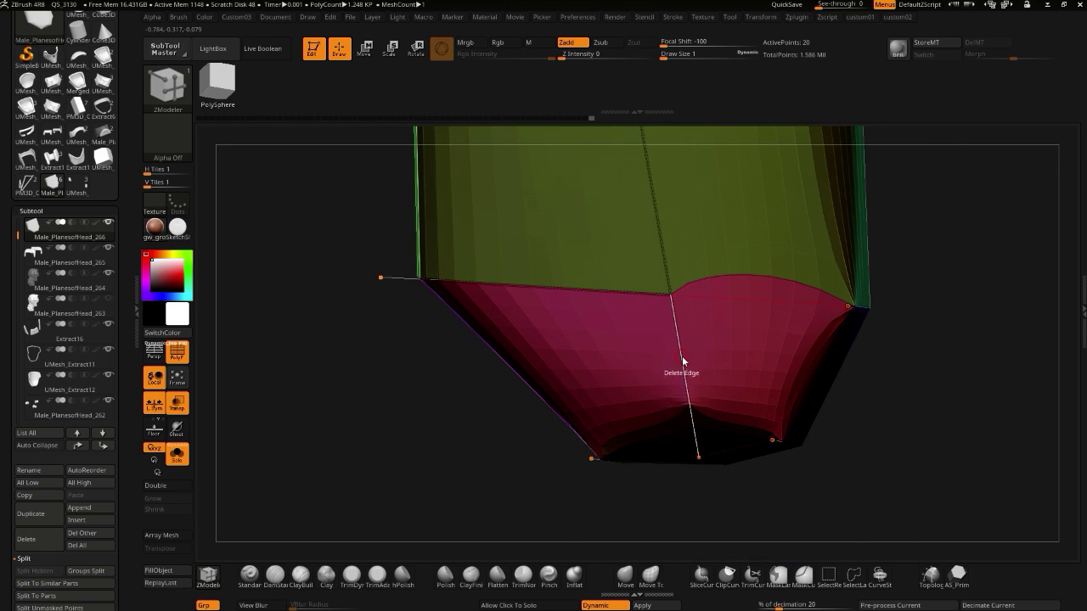
- Remove the creases from the partial edge loops crossing the block's lower chamfered section with ZModeler's edge Crease action
key("space")
left_click(560, 366)
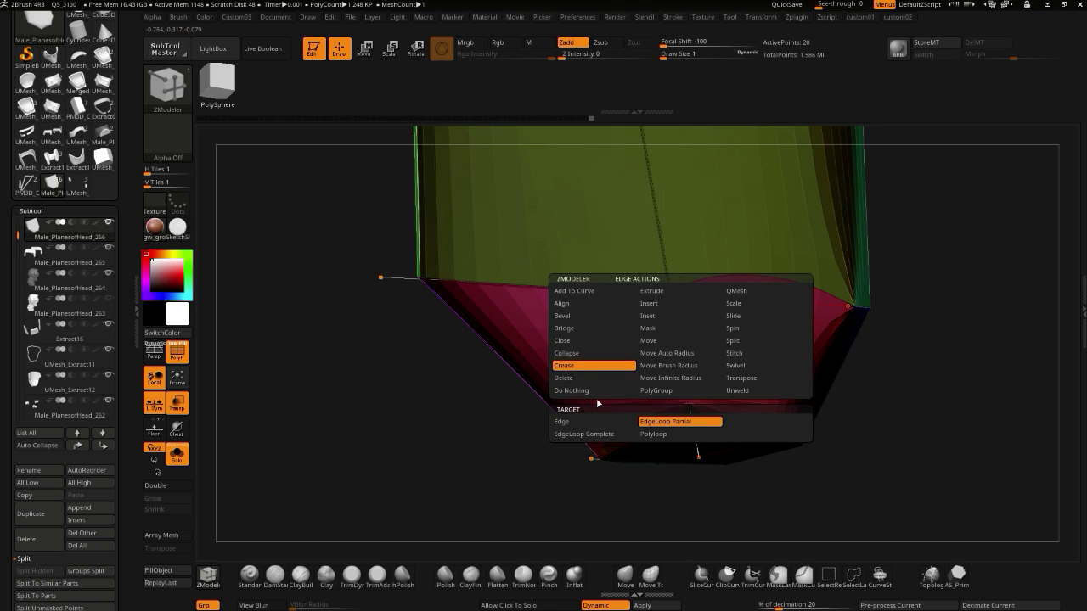
left_click(671, 334, "alt")
left_click_drag(400, 337, 422, 460, "alt")
left_click(466, 396, "alt")
left_click_drag(340, 394, 404, 397)
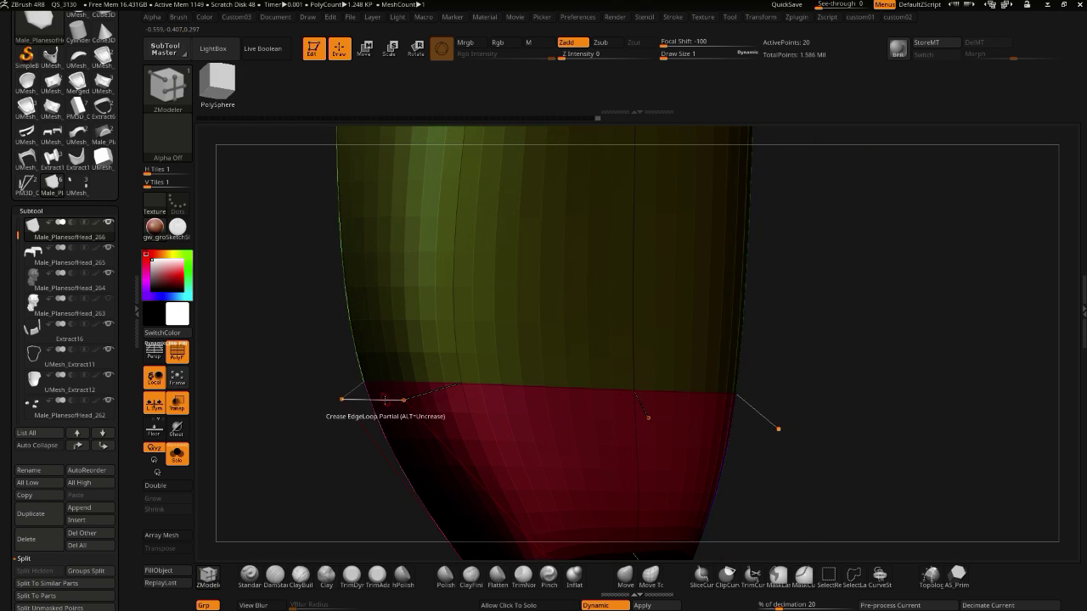
left_click(386, 400, "alt")
left_click_drag(365, 431, 337, 393)
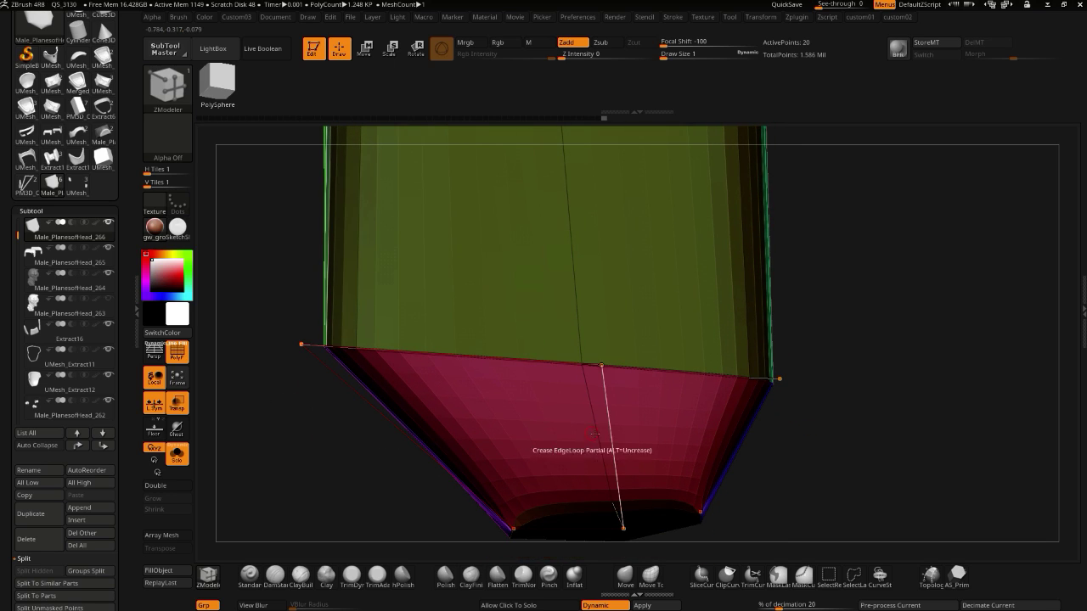
- Insert single edge loops through the chamfered lower section and along the block's length with ZModeler's edge Insert action
key("space")
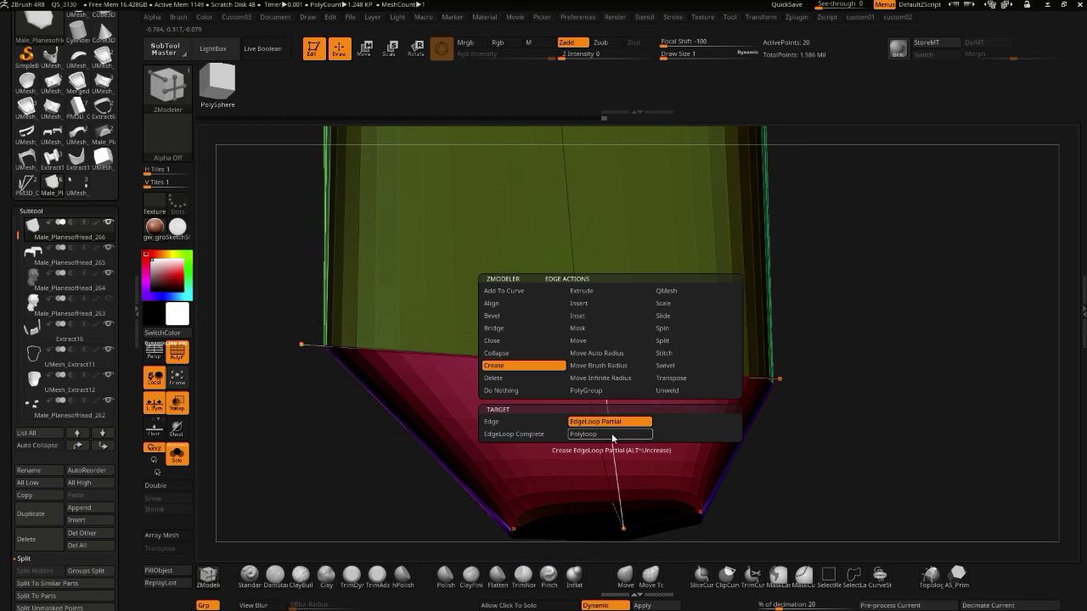
left_click(575, 304)
mouse_move(612, 447)
left_mouse_down()
mouse_move(608, 509)
mouse_move(607, 434)
left_mouse_up()
left_click_drag(320, 425, 322, 386, "alt")
mouse_move(467, 358)
left_mouse_down()
mouse_move(438, 356)
mouse_move(459, 354)
left_mouse_up()
left_click_drag(388, 448, 347, 405)
left_click_drag(250, 377, 387, 397)
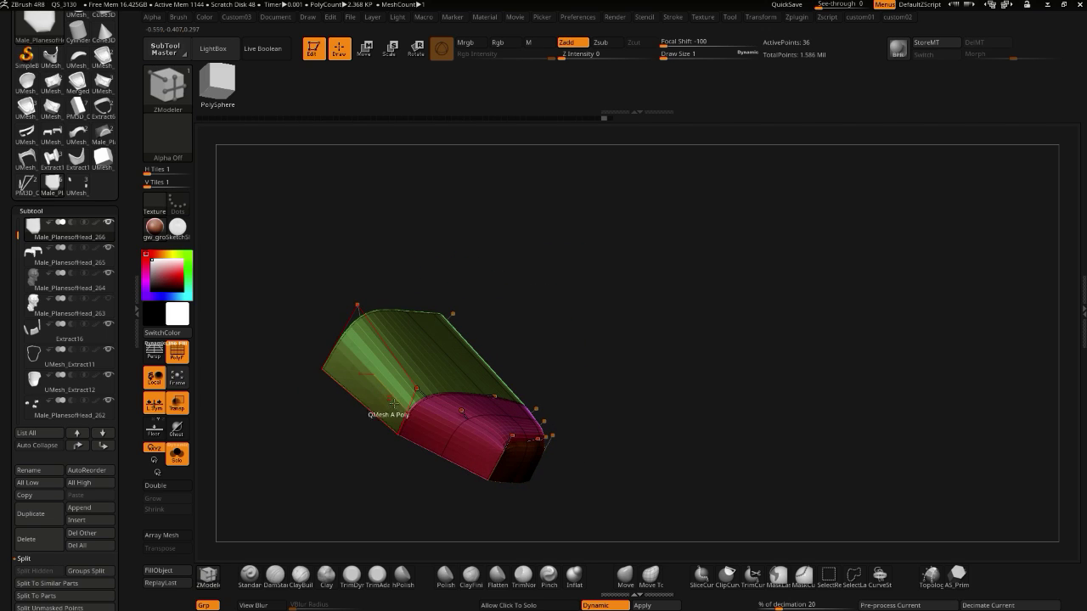
left_click(403, 422)
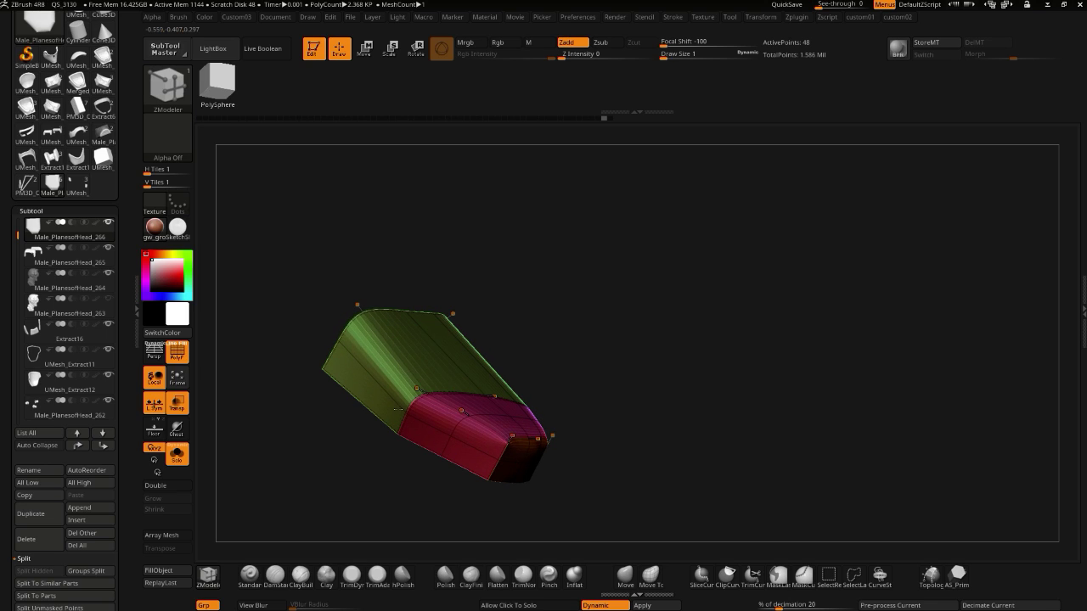
- Examine the smoothed chamfer end with the polyframe hidden, and show the polyframe again
left_click_drag(399, 485, 368, 491)
left_click_drag(343, 439, 178, 348)
left_click(178, 356)
left_click_drag(315, 376, 221, 351)
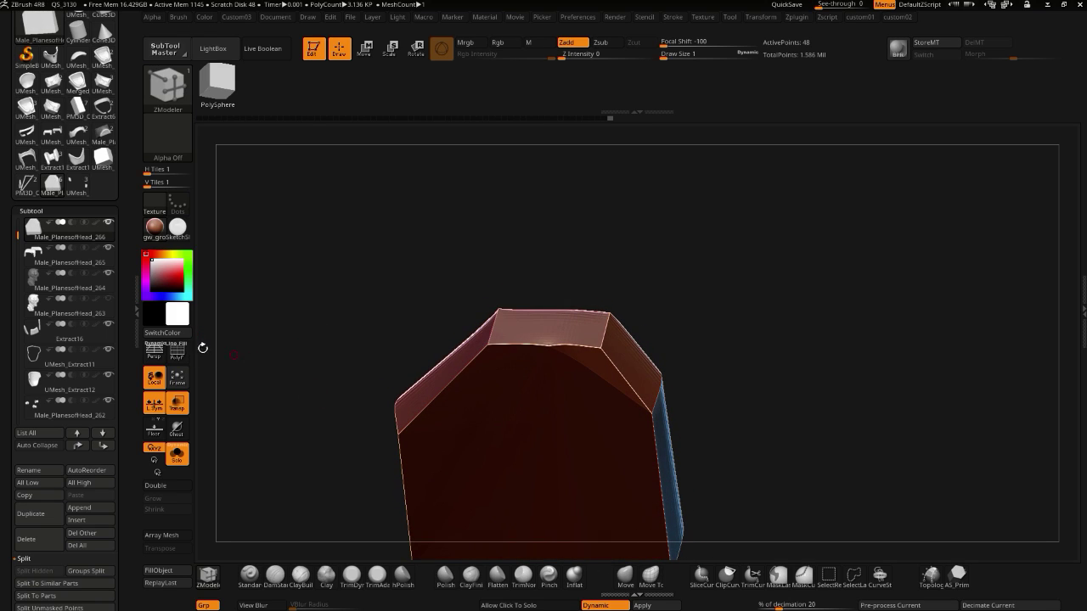
left_click(176, 356)
left_click_drag(280, 373, 312, 347)
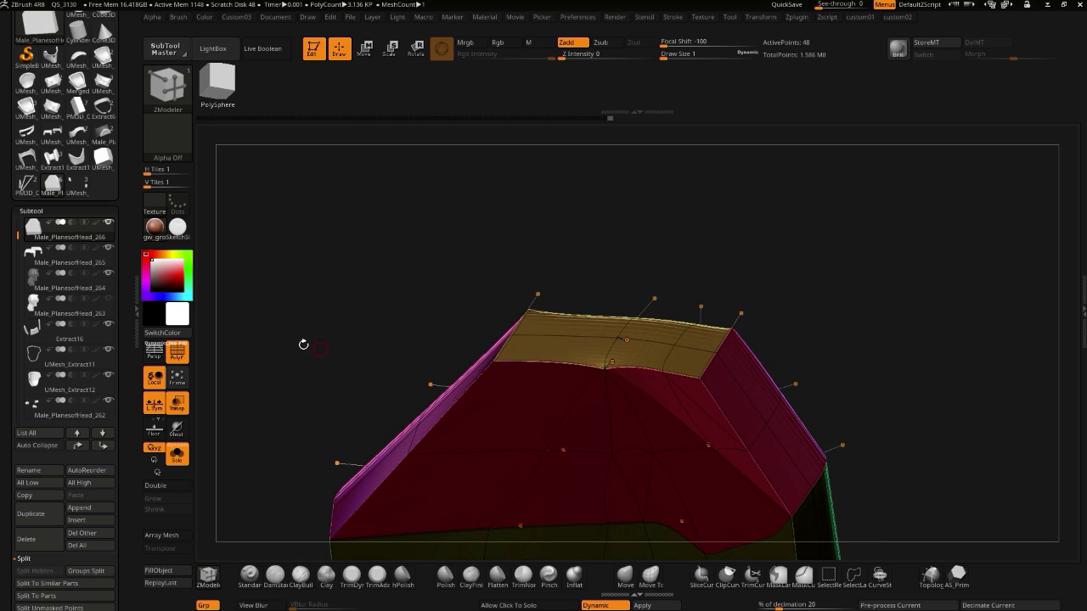
- Turn off dynamic subdivision and examine the inserted edge loops on the block's unsmoothed base mesh
key("ctrl+2")
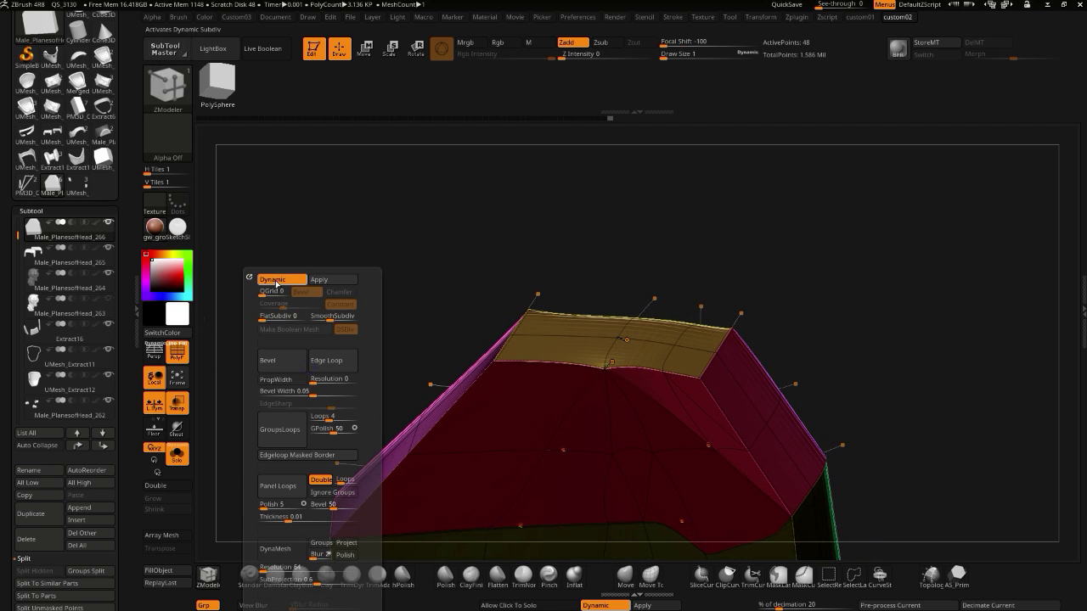
left_click(275, 282)
left_click_drag(353, 326, 315, 466)
key("space")
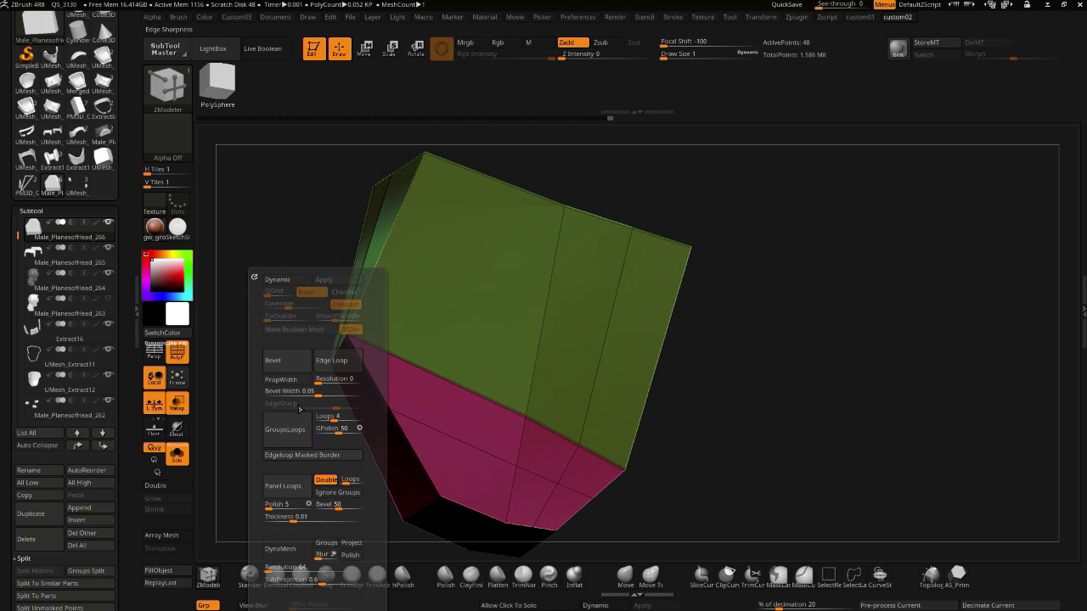
left_click(278, 279)
left_click(277, 279)
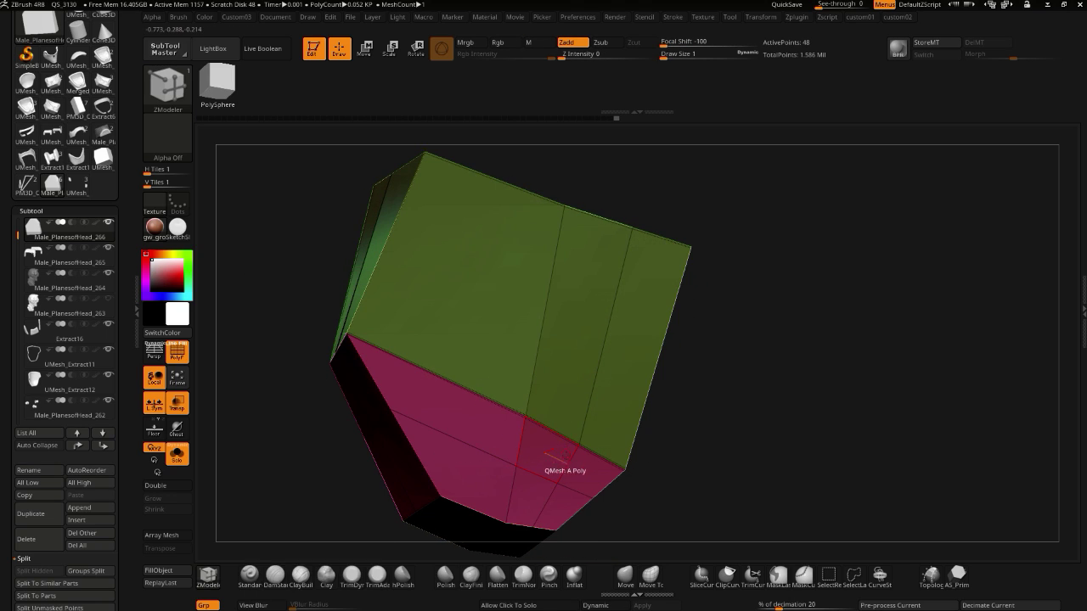
key("space")
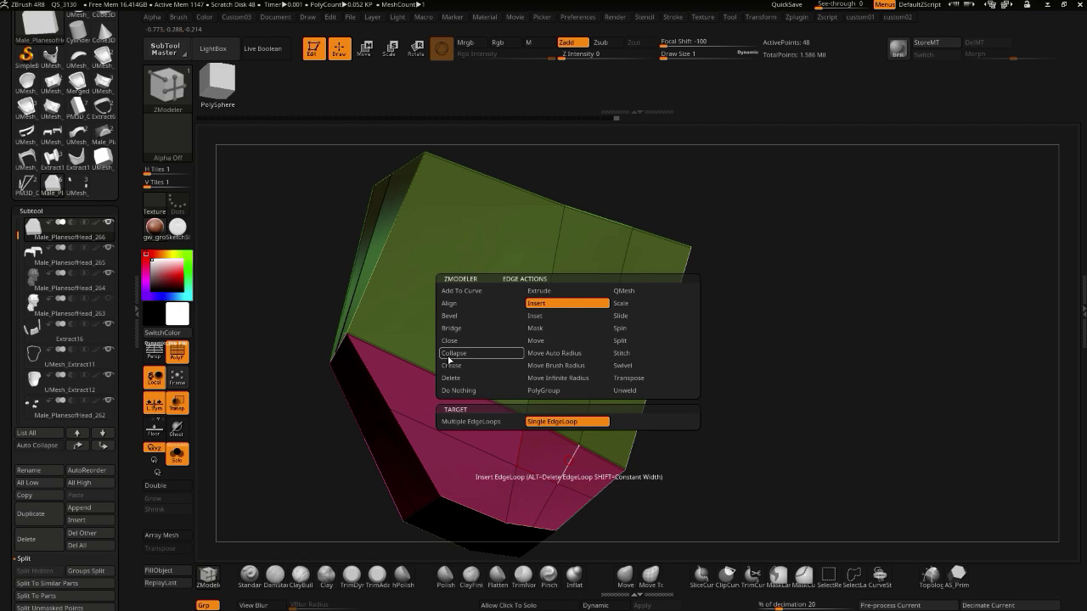
left_click(546, 422)
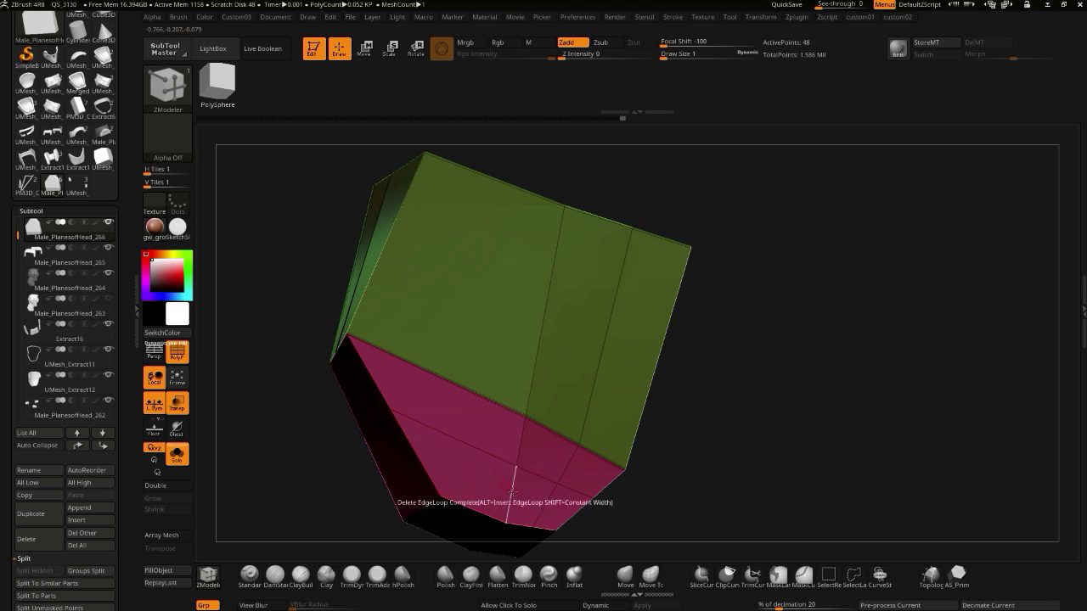
left_click_drag(308, 551, 476, 376)
left_click_drag(410, 342, 261, 355)
left_click(180, 357)
left_click(180, 357)
key("2")
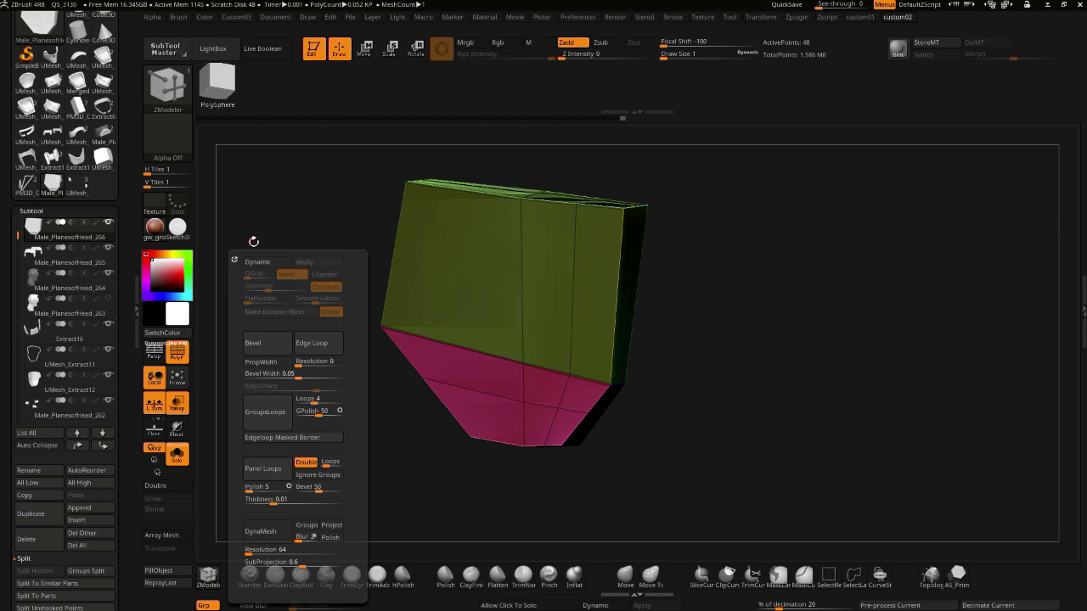
- Turn dynamic subdivision back on and inspect the smoothed block from several angles
left_click(261, 263)
left_click_drag(424, 438, 385, 379, "alt")
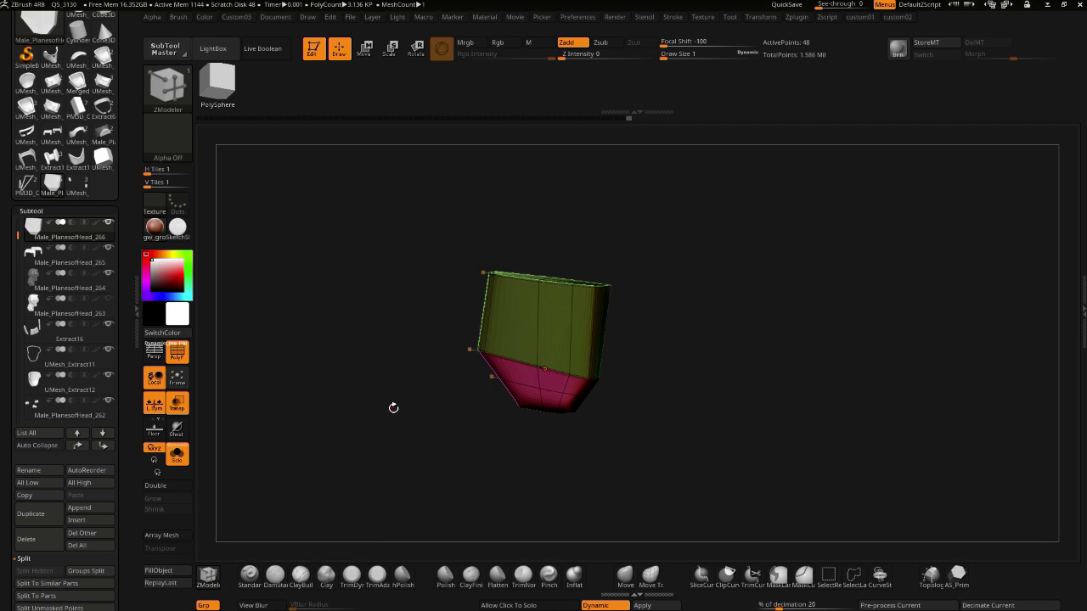
left_click_drag(338, 418, 427, 442)
left_click_drag(388, 512, 406, 463)
left_click_drag(562, 513, 526, 484)
mouse_move(386, 458)
left_mouse_down()
mouse_move(347, 417)
mouse_move(262, 385)
left_mouse_up()
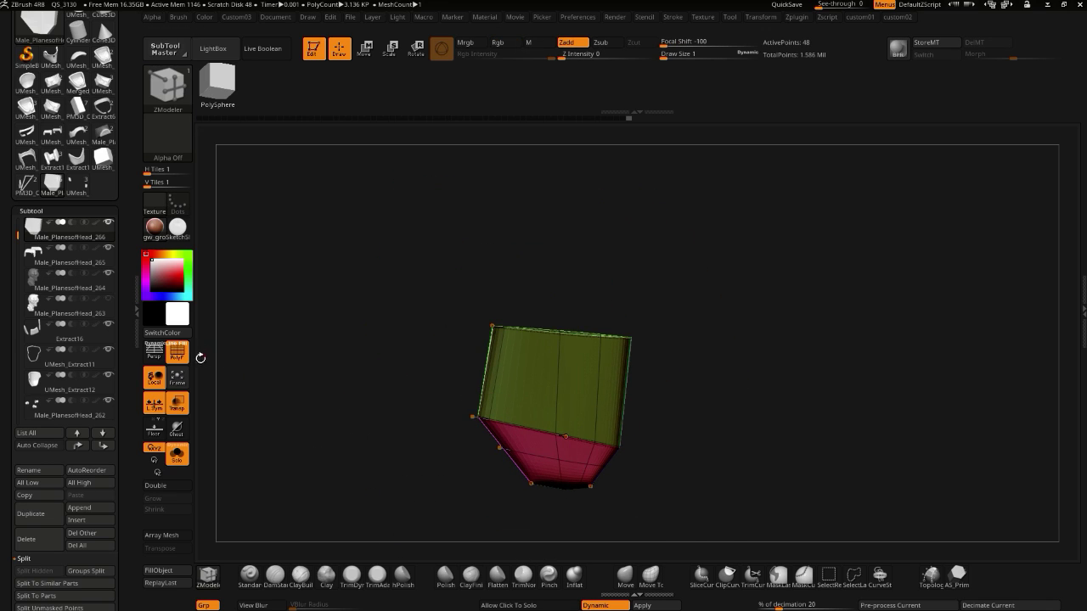
left_click(177, 356)
left_click(180, 358)
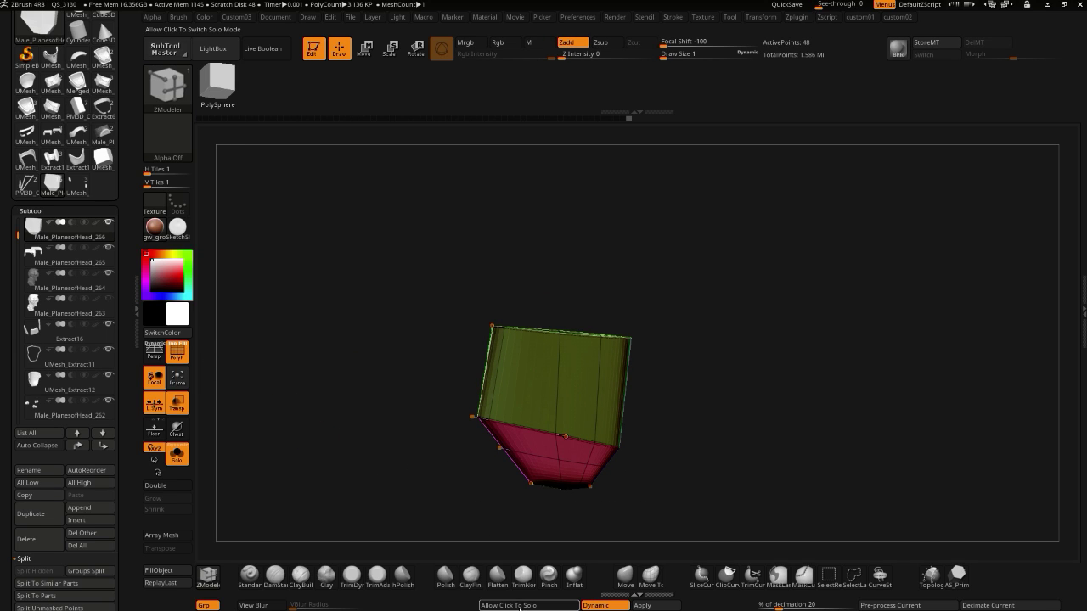
- Leave solo mode to show the helmet around the plate, and slice the plate across its middle with SliceCurve
left_click(367, 445)
mouse_move(334, 430)
left_mouse_down()
mouse_move(308, 409)
mouse_move(340, 429)
mouse_move(376, 409)
mouse_move(410, 439)
mouse_move(408, 477)
left_mouse_up()
key("ctrl+shift")
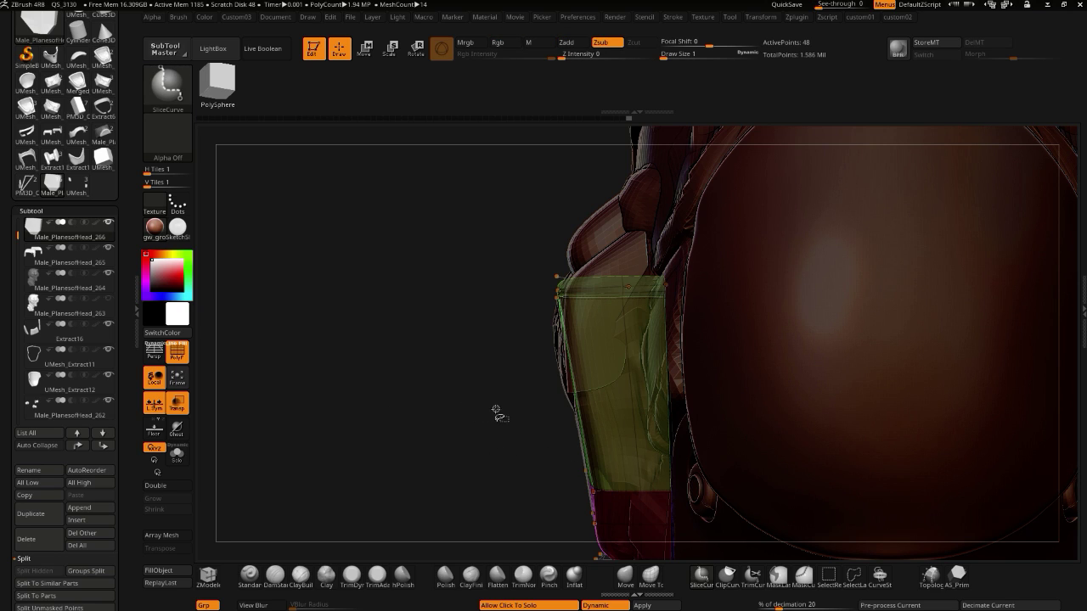
left_click_drag(605, 394, 749, 382, "ctrl+shift")
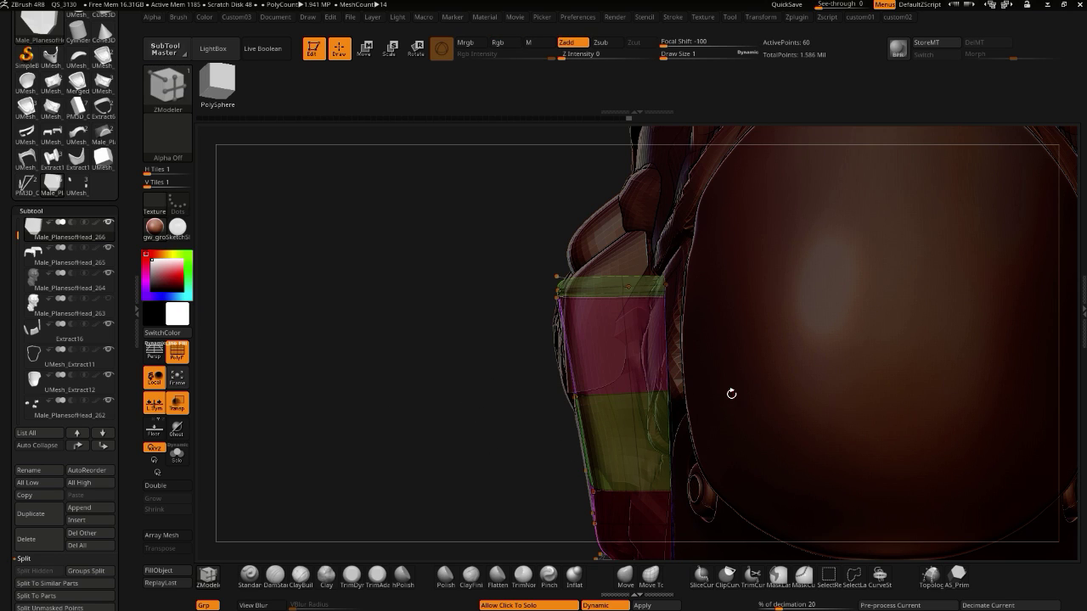
- Mask everything except the newly sliced middle loop and move that loop slightly outward with the Transpose line
left_click_drag(385, 361, 428, 410)
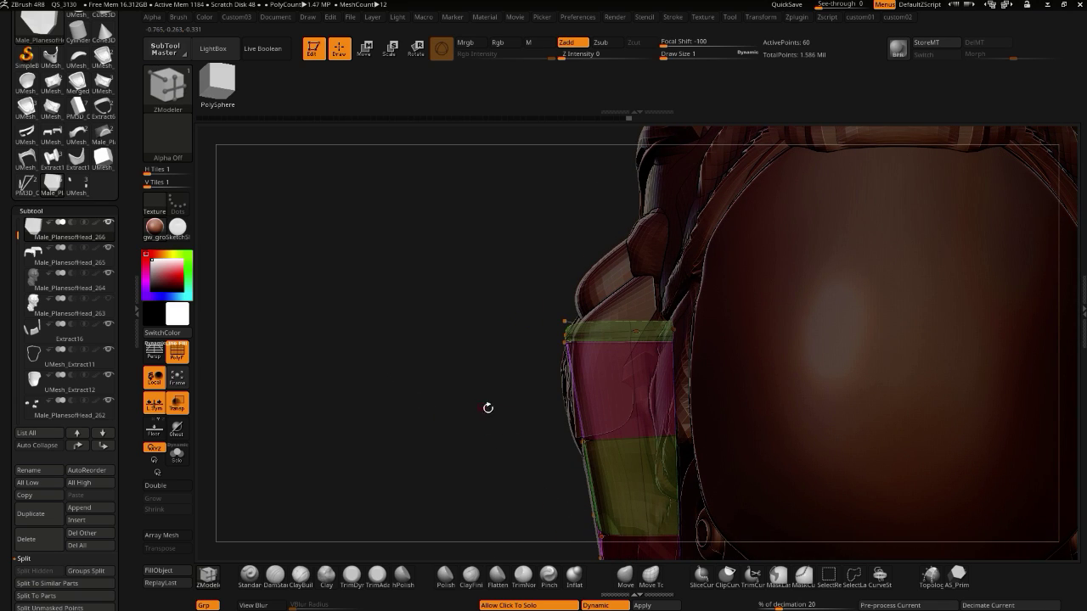
key("ctrl")
left_click_drag(484, 415, 747, 467, "ctrl")
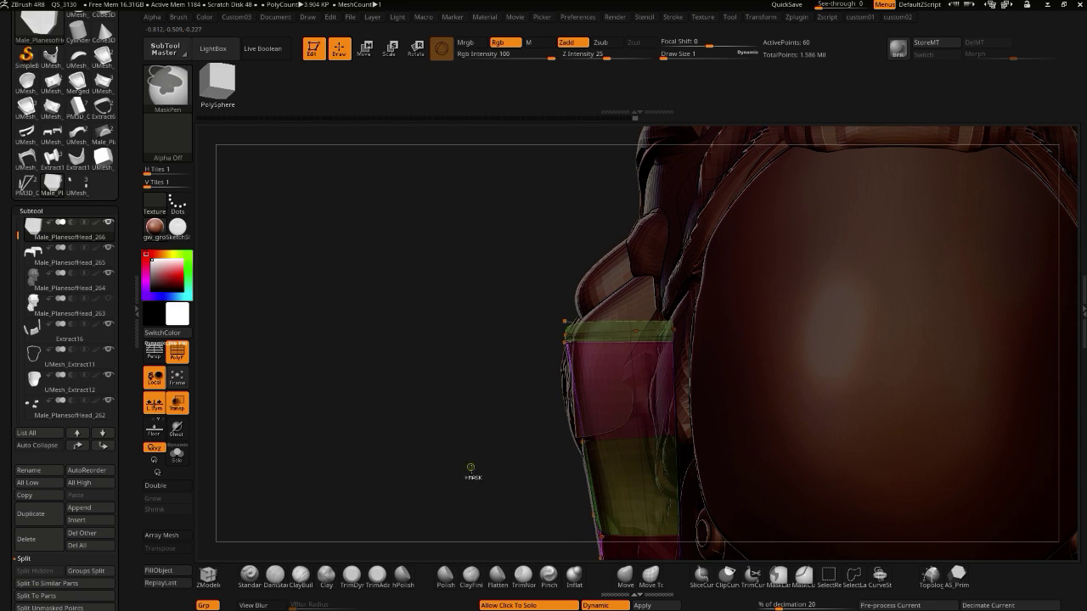
left_click(367, 51)
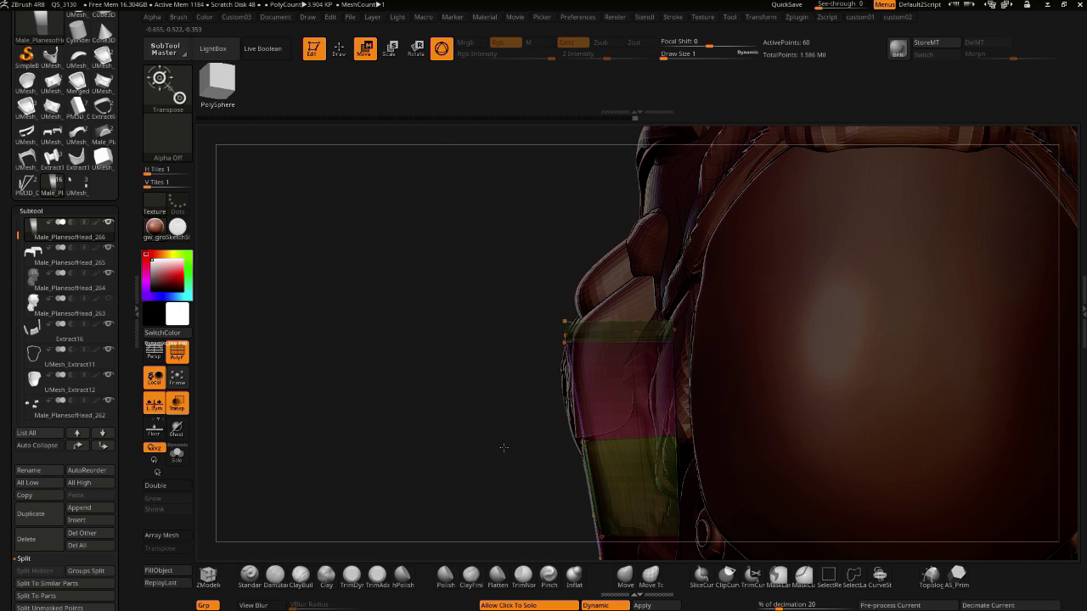
left_click(440, 51)
left_click_drag(625, 445, 428, 445)
left_click_drag(536, 444, 527, 447)
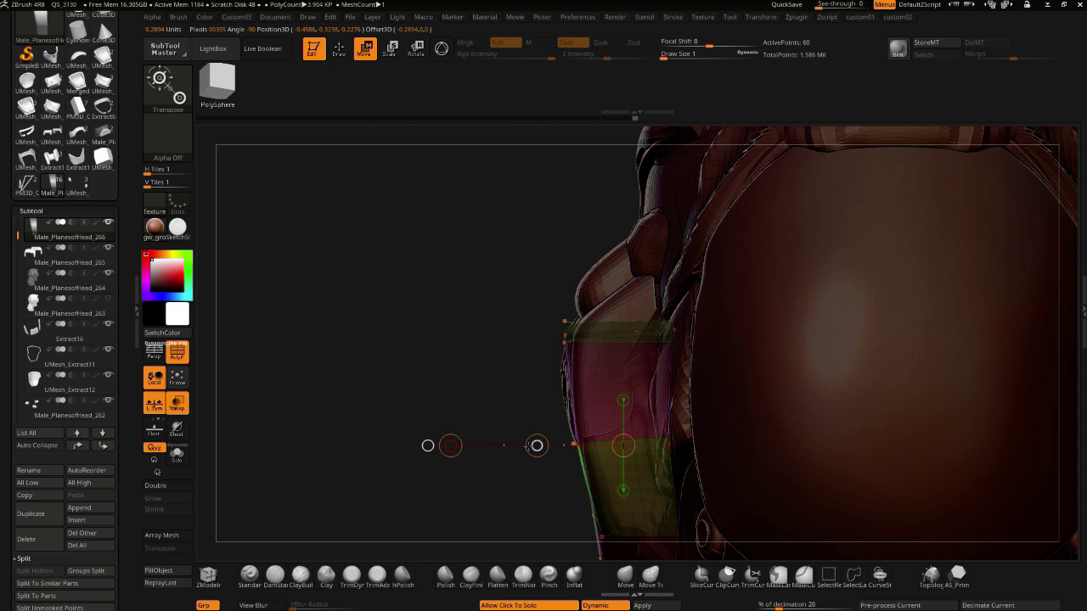
- Leave only the plate's upper end unmasked for repositioning against the helmet
left_click_drag(538, 299, 362, 460)
left_click_drag(480, 362, 514, 381, "alt")
left_click_drag(519, 319, 675, 388, "ctrl")
left_click(499, 371, "ctrl")
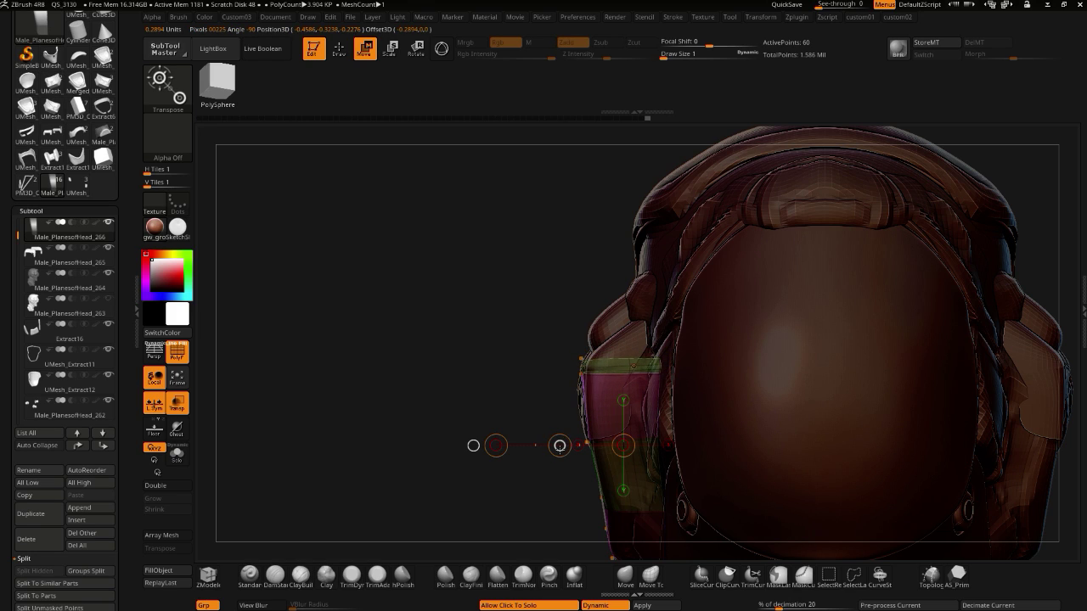
left_click_drag(546, 479, 530, 406, "alt")
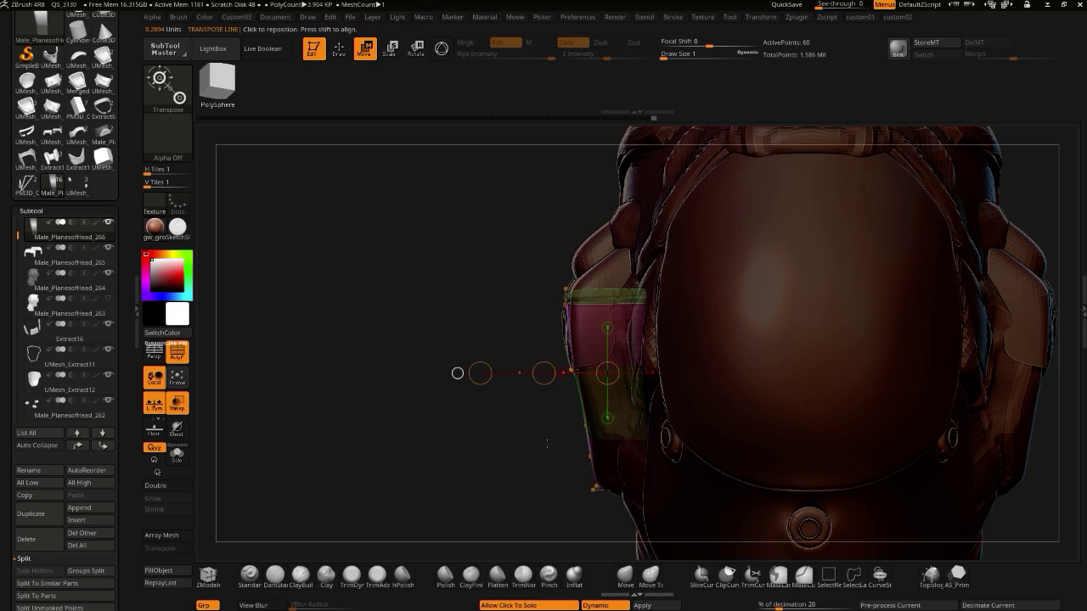
- Isolate the plate's lower loop with a mask, move it slightly outward and clear the mask
left_click(549, 415, "ctrl")
left_click_drag(459, 431, 501, 415)
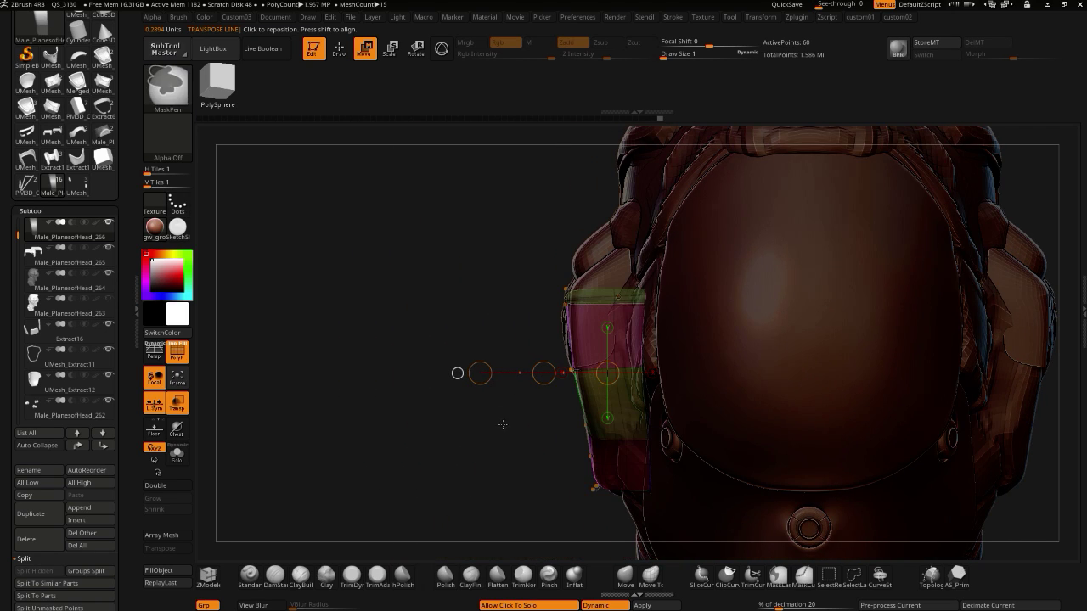
left_click_drag(544, 373, 537, 373)
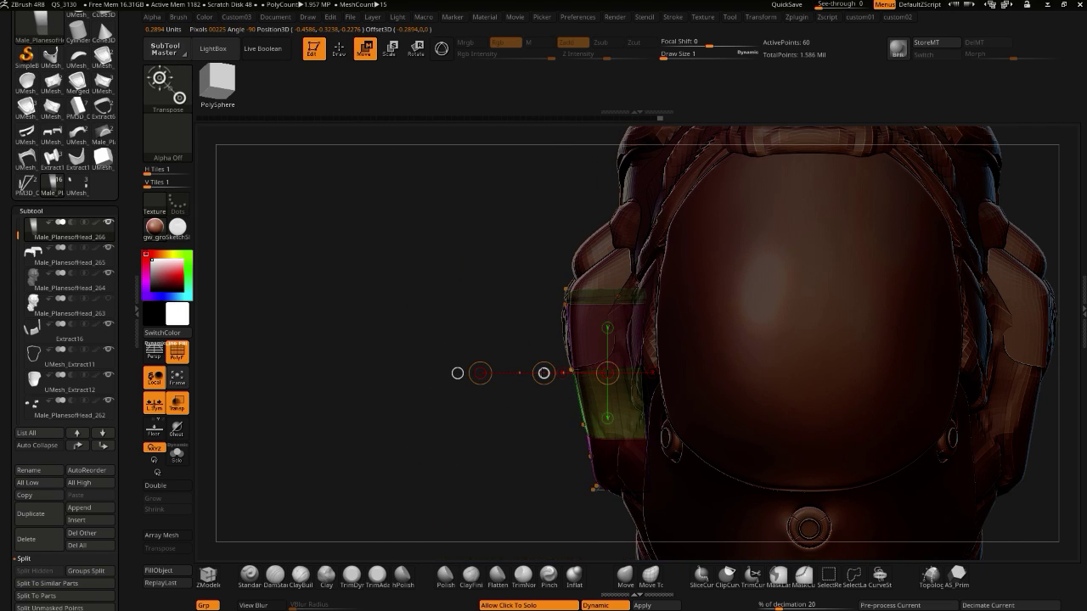
left_click_drag(489, 441, 502, 472, "ctrl")
- Hide the Male_PlanesofHead_264 subtool and turn off the polyframe to see the plate among the helmet panels
left_click_drag(433, 460, 221, 357)
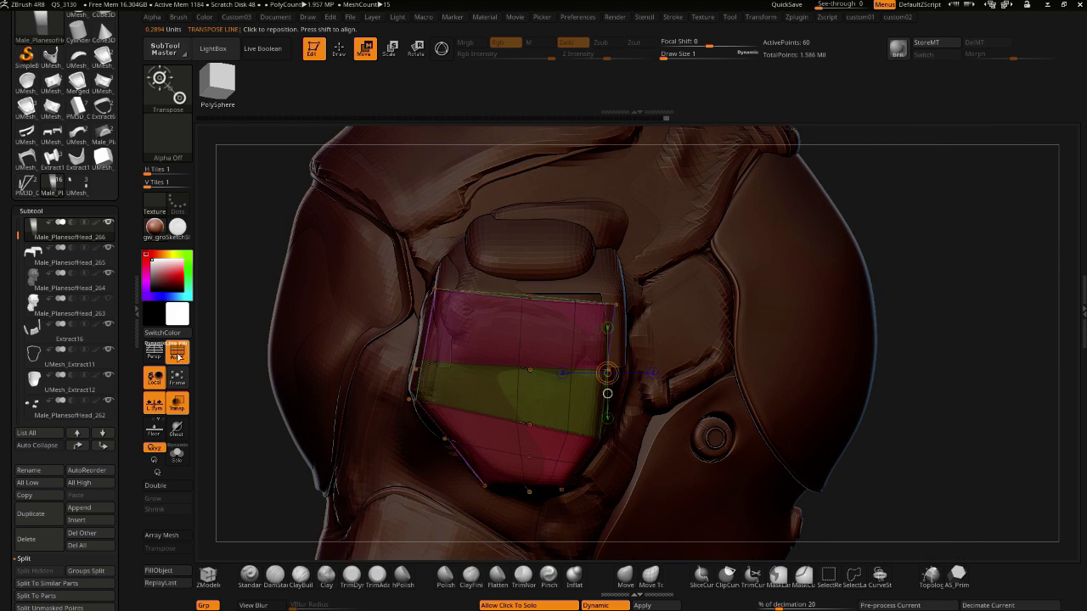
left_click(288, 427)
left_click(108, 273)
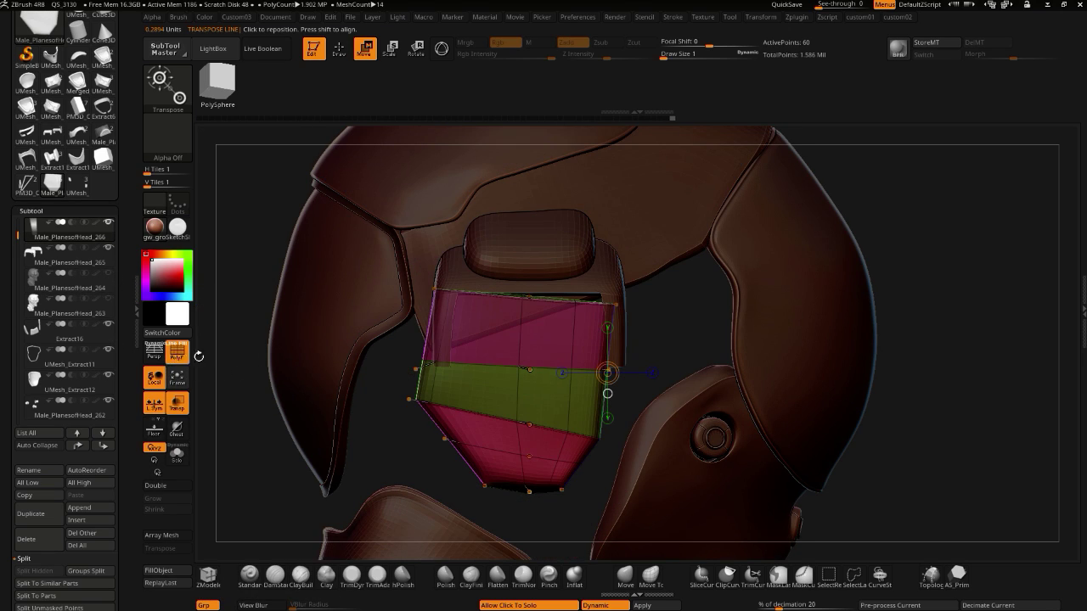
key("shift+f")
- Mask everything except the plate's top edge and move that edge up to close the gap beneath the bracket
left_click_drag(339, 374, 276, 421, "alt")
left_click_drag(501, 233, 686, 318, "ctrl")
left_click(358, 319, "ctrl")
left_click_drag(340, 325, 444, 309)
left_click(531, 313)
right_click_drag(535, 307, 529, 306)
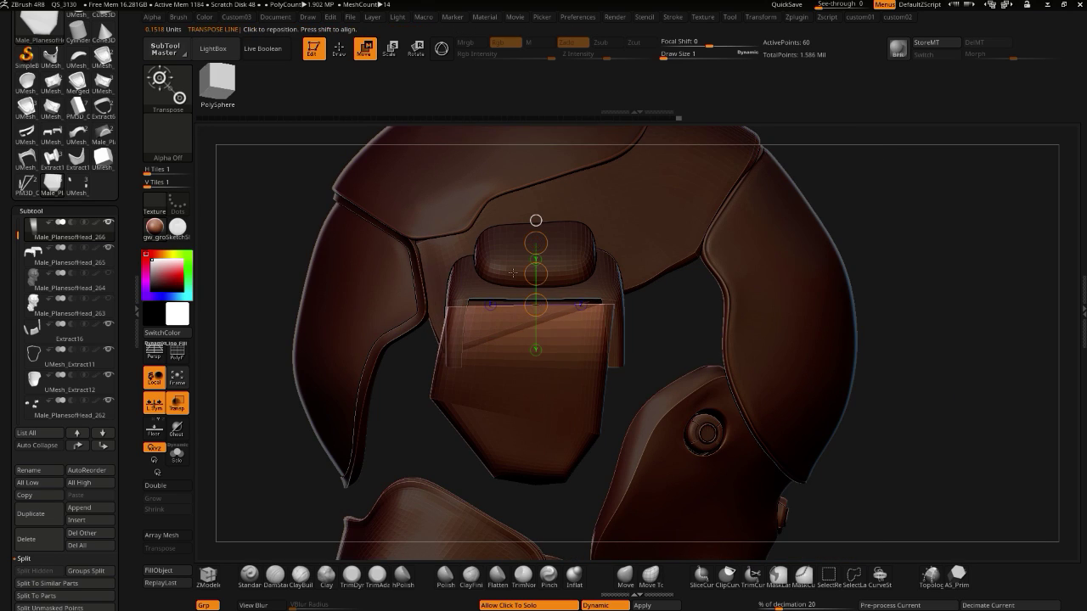
left_click_drag(536, 276, 536, 274)
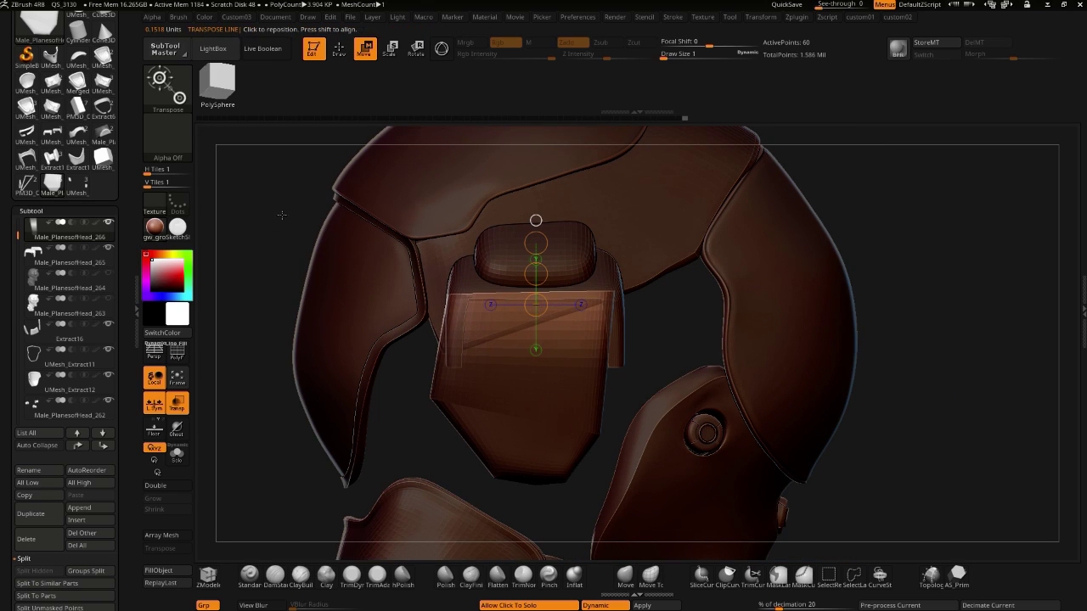
- Turn off transparency and inspect how the plate sits within the helmet's side bracket
left_click_drag(256, 293, 248, 267)
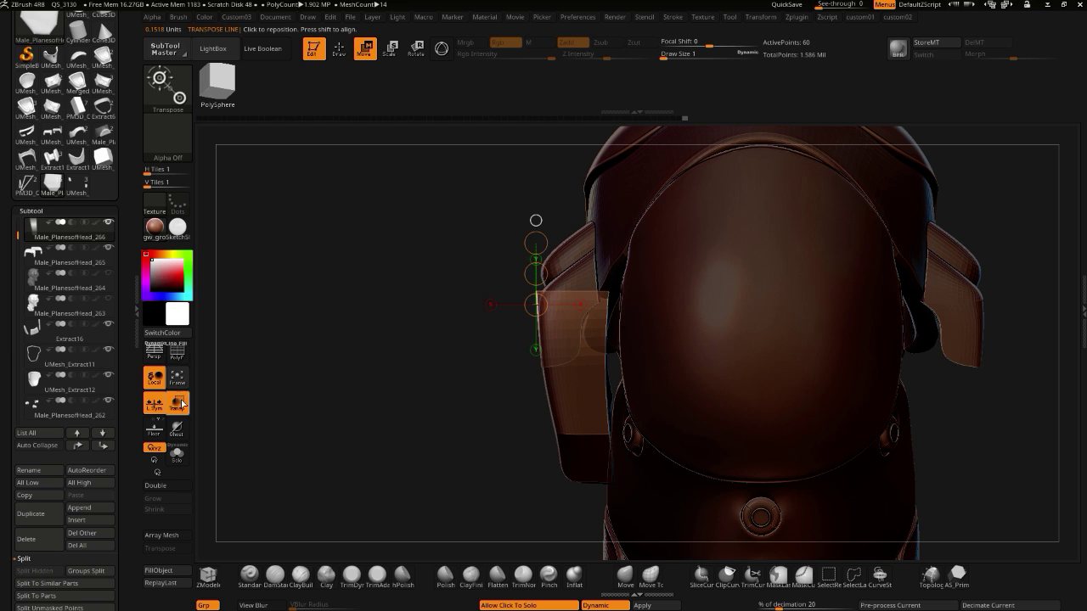
left_click(181, 403)
left_click_drag(310, 323, 449, 320)
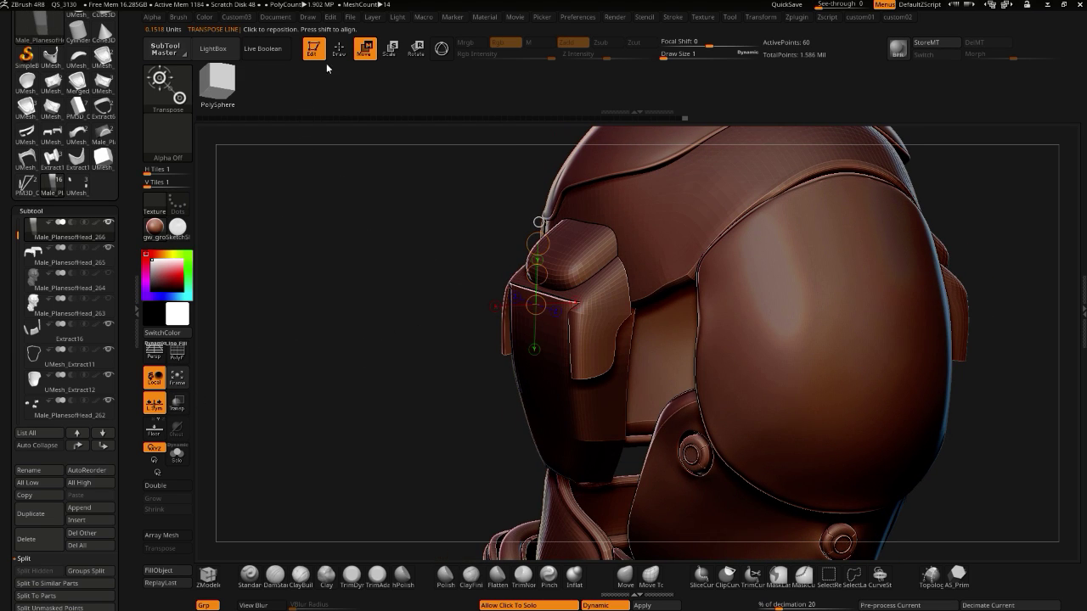
- Return to Draw mode and make the bracket around the plate, Male_PlanesofHead_265, the active subtool
key("q")
left_click_drag(363, 292, 471, 312)
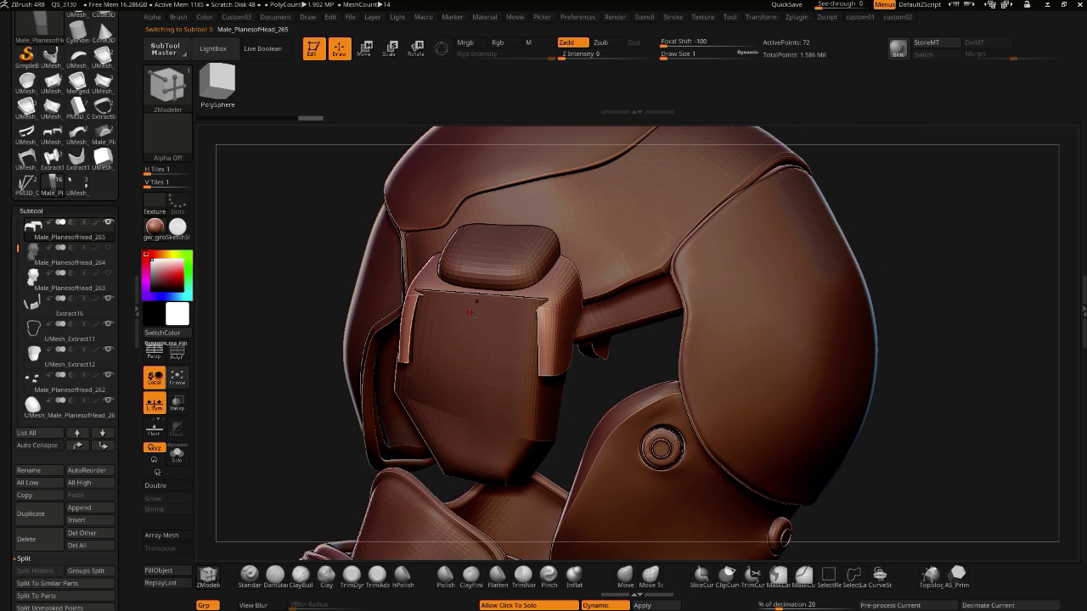
mouse_move(315, 243)
left_mouse_down()
mouse_move(365, 246)
mouse_move(323, 235)
left_mouse_up()
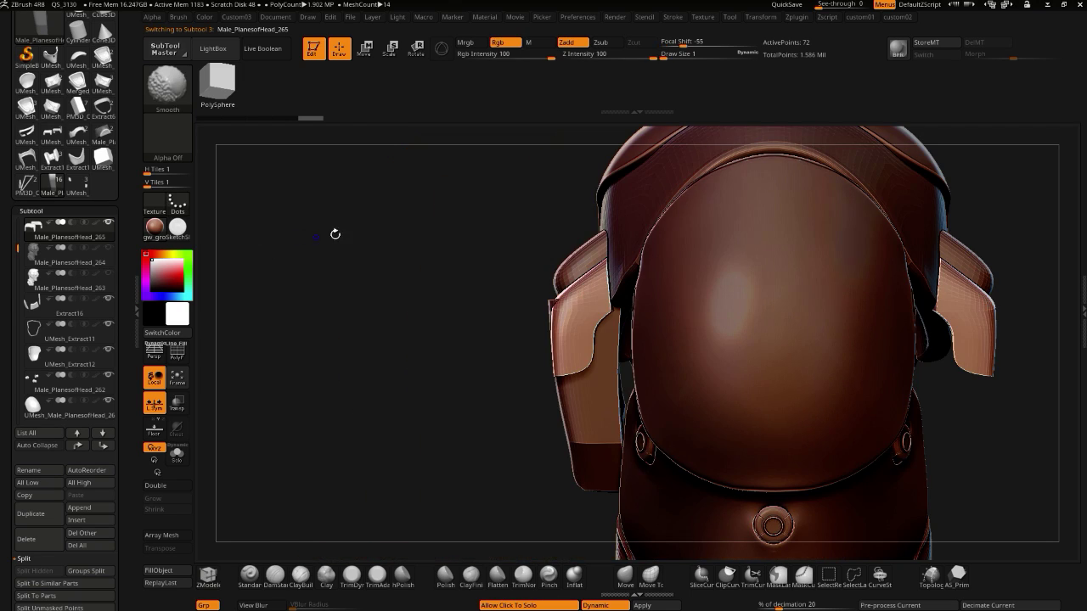
left_click(365, 49)
left_click_drag(580, 285, 588, 290)
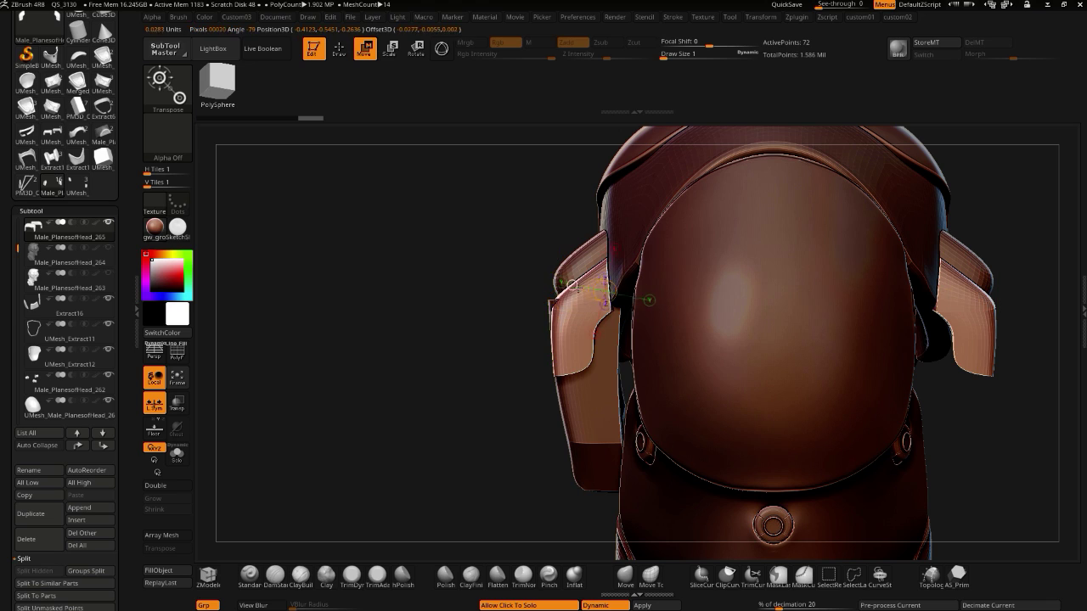
left_click_drag(451, 293, 542, 297)
key("ctrl+z")
key("q")
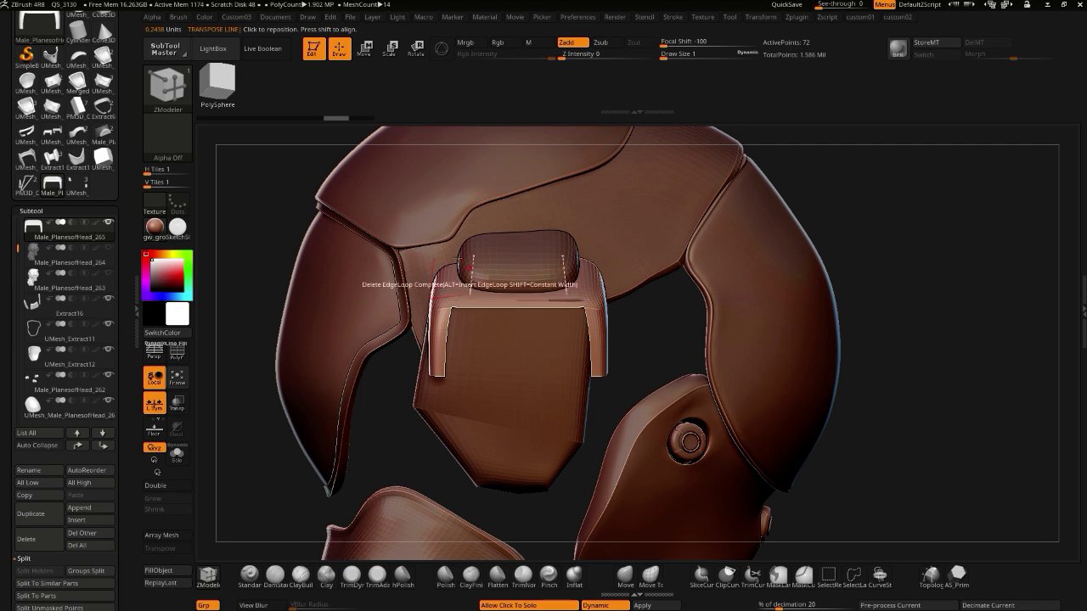
- Isolate the bracket subtool, view it from the front with its mirrored copy, and turn off symmetry
left_click_drag(399, 455, 685, 503)
left_click(528, 478)
left_click_drag(367, 407, 415, 423, "shift")
key("space")
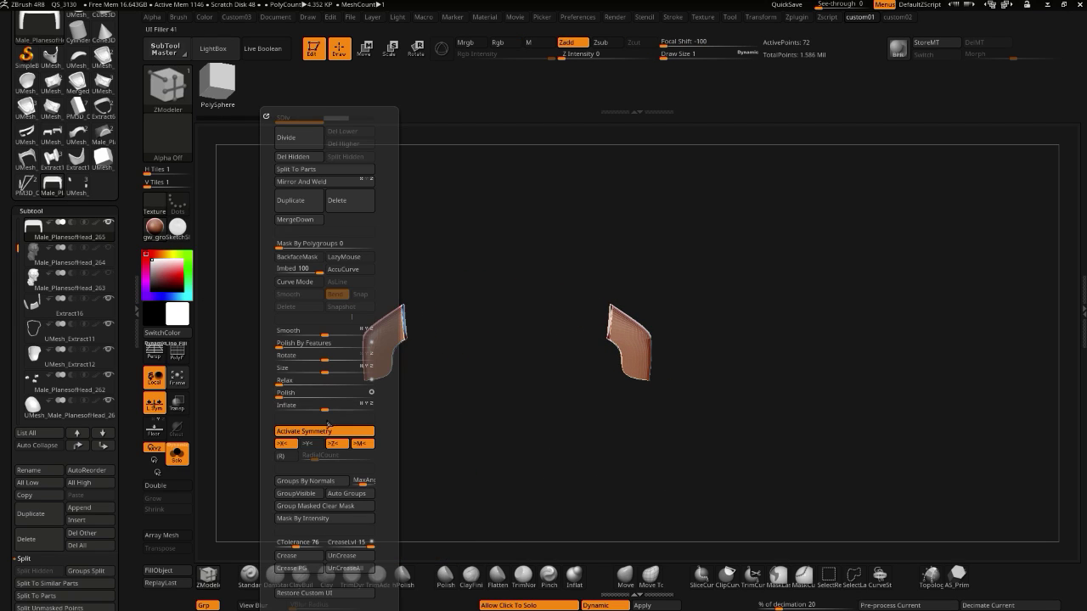
- Switch from SliceCurve to rectangle selection, hide the bracket's mirrored copy and delete the hidden geometry
left_click_drag(538, 265, 705, 436, "ctrl+shift")
key("ctrl+shift")
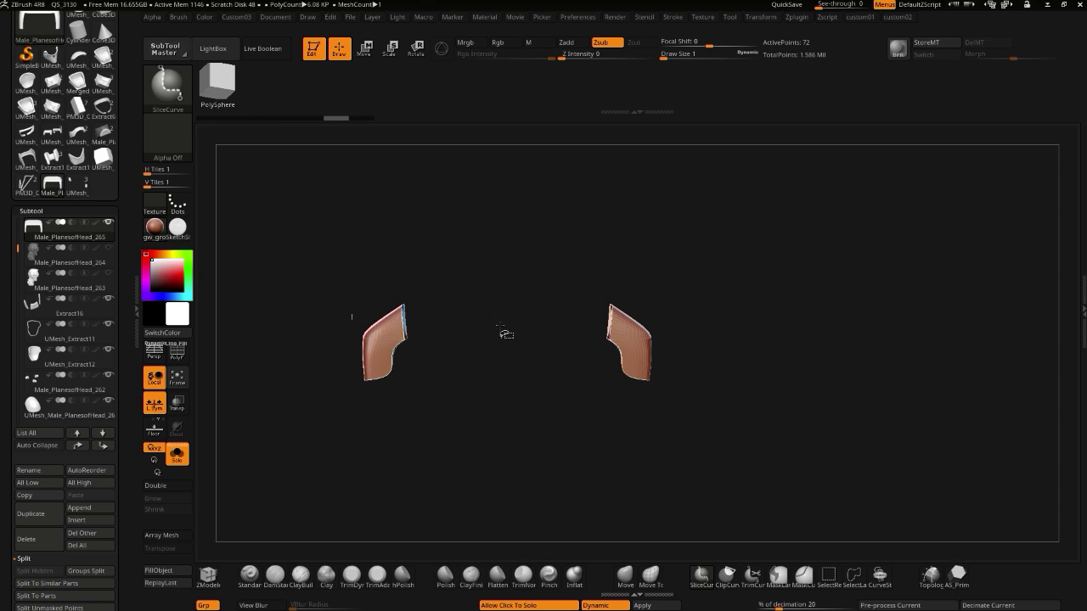
left_click(190, 90)
left_click(335, 101)
left_click_drag(549, 249, 684, 428, "ctrl+shift")
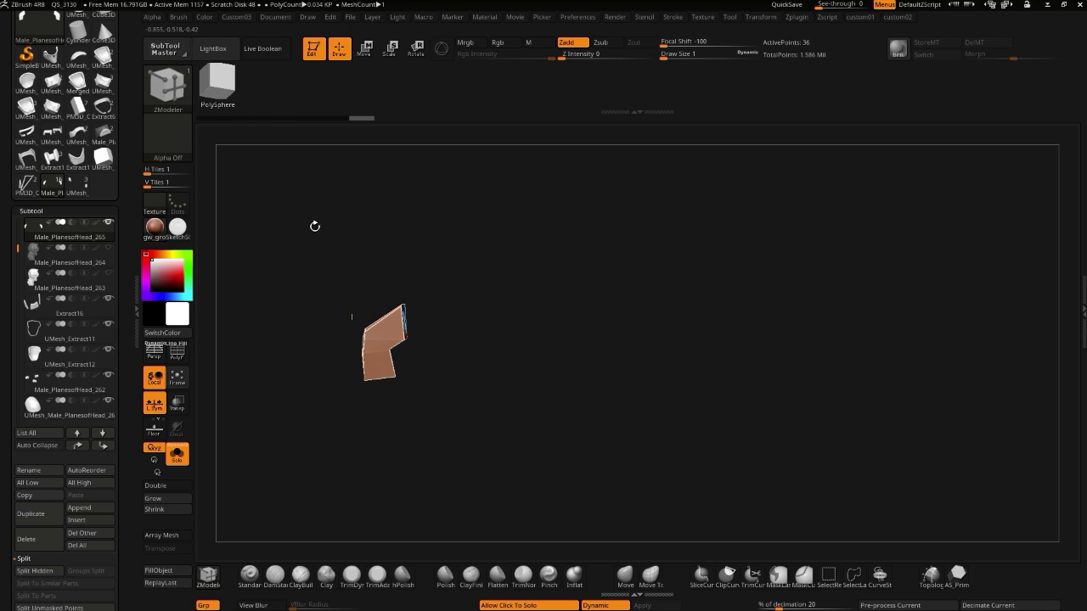
key("1")
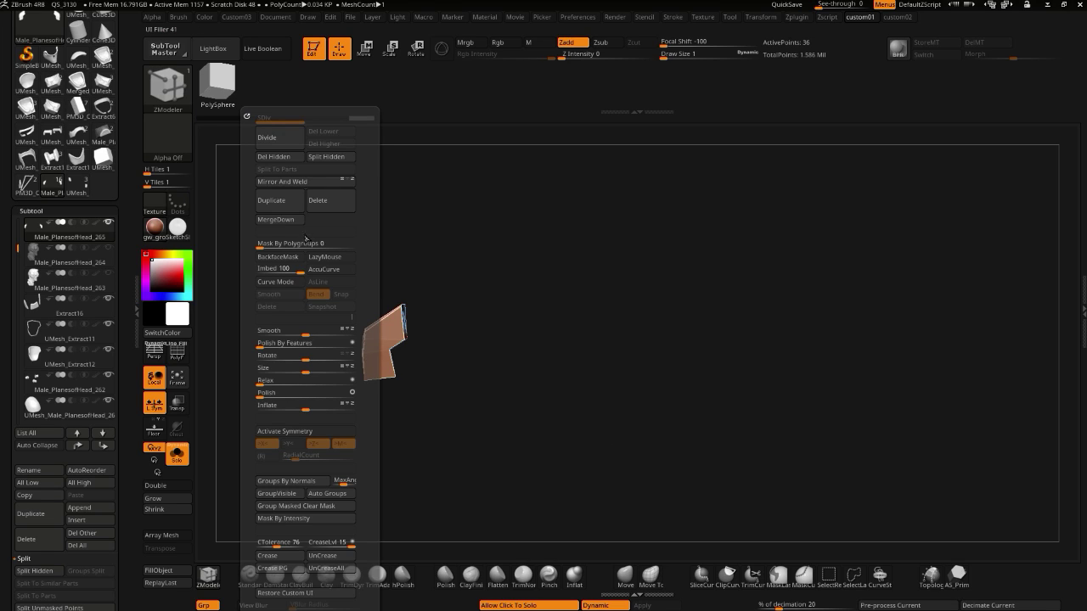
left_click(267, 158)
- Isolate the cap above the bracket, Male_PlanesofHead_261, turn off symmetry and delete its mirrored copy
left_click(615, 307, "alt")
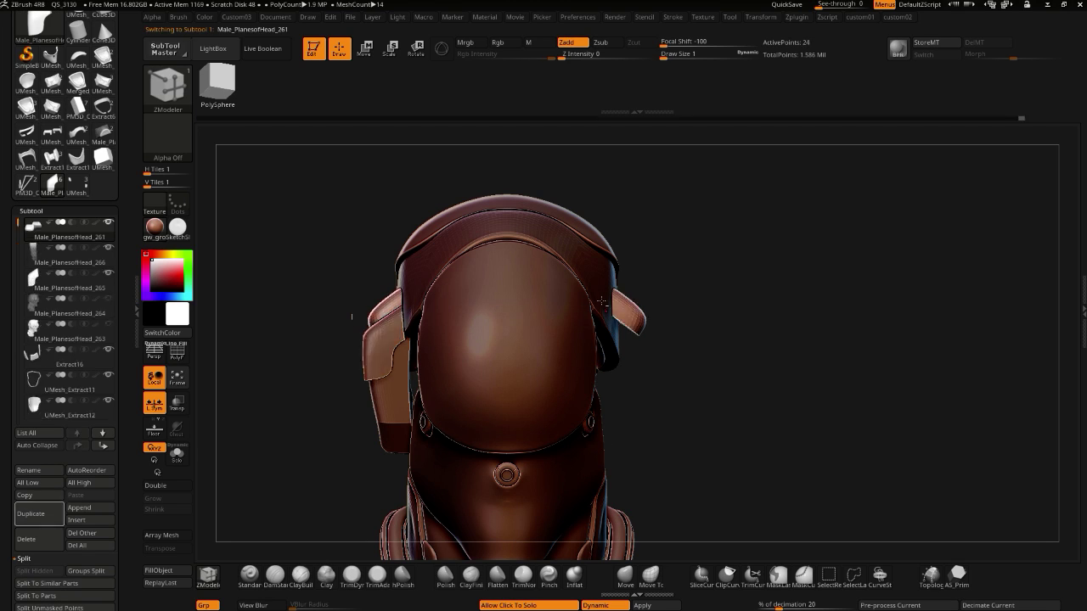
left_click(270, 292)
key("1")
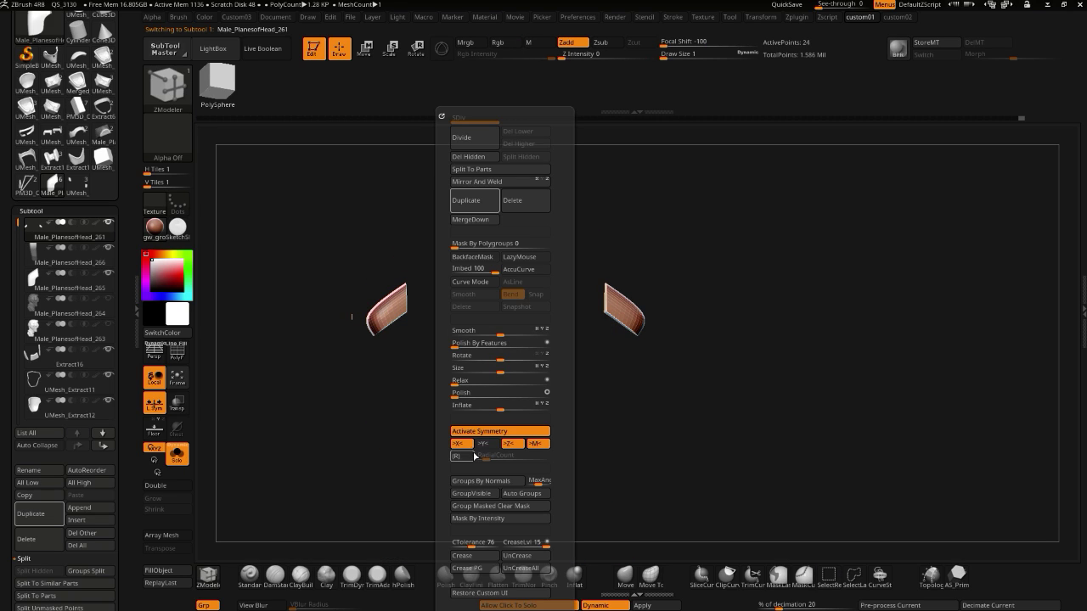
left_click(490, 431)
left_click_drag(573, 262, 679, 368, "ctrl+alt+shift")
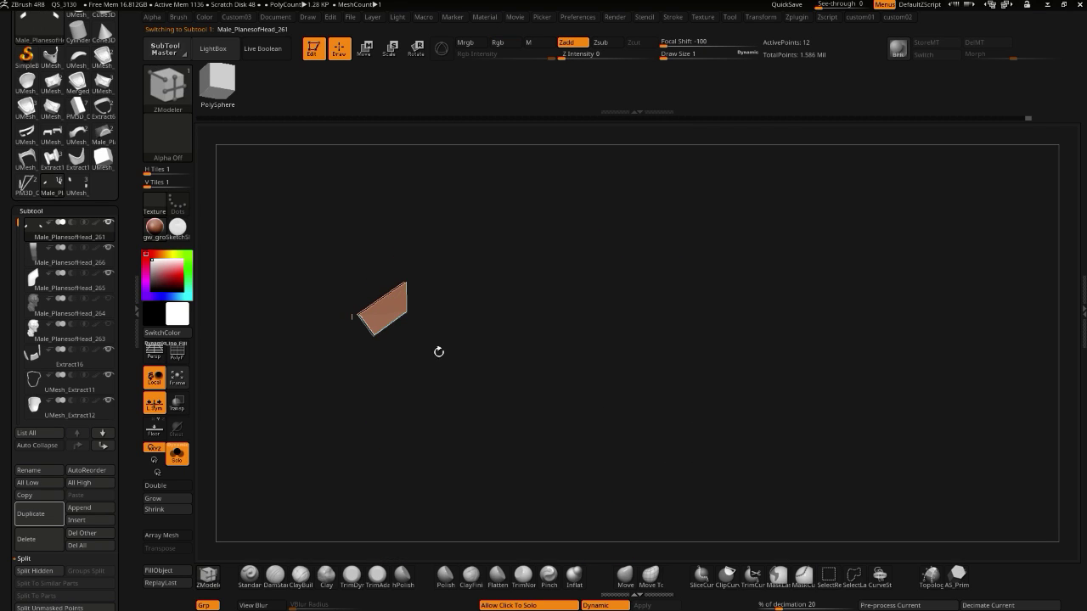
key("space")
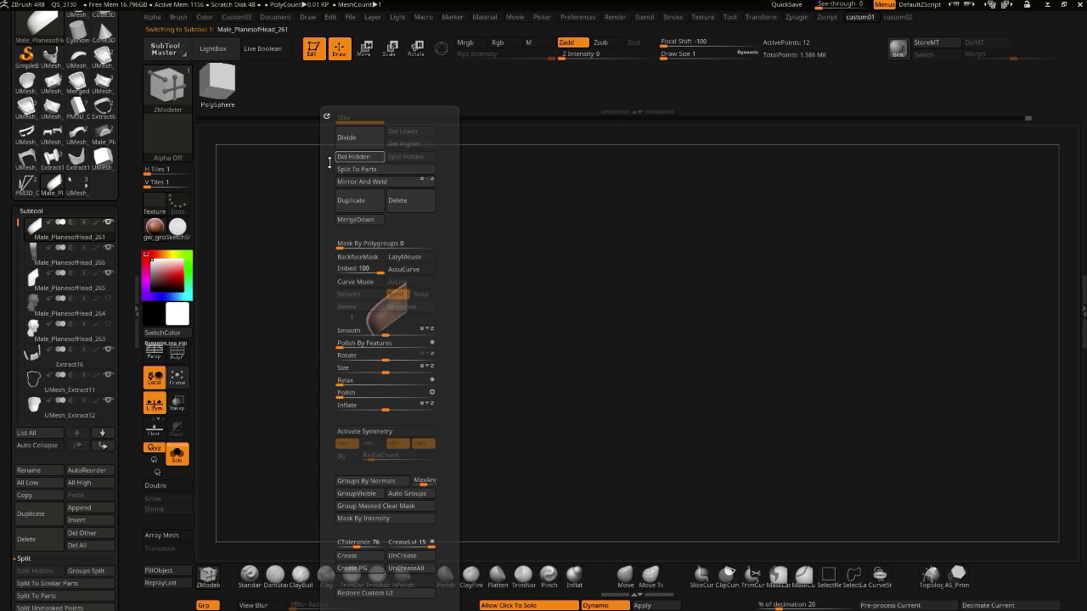
left_click(345, 160)
key("shift+s")
- Switch to the finished UMesh bracket tool and examine how its bracket wraps around the plate and cap
mouse_move(645, 475)
left_mouse_down()
mouse_move(764, 465)
mouse_move(725, 459)
left_mouse_up()
mouse_move(294, 371)
left_mouse_down()
mouse_move(255, 359)
mouse_move(333, 392)
mouse_move(575, 425)
left_mouse_up()
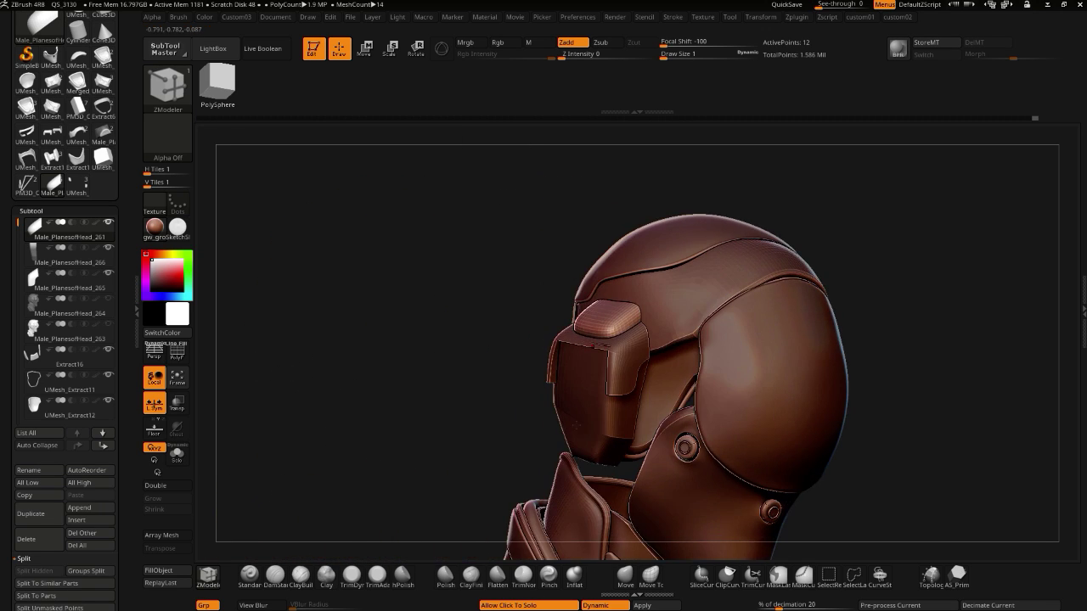
left_click_drag(351, 389, 383, 348)
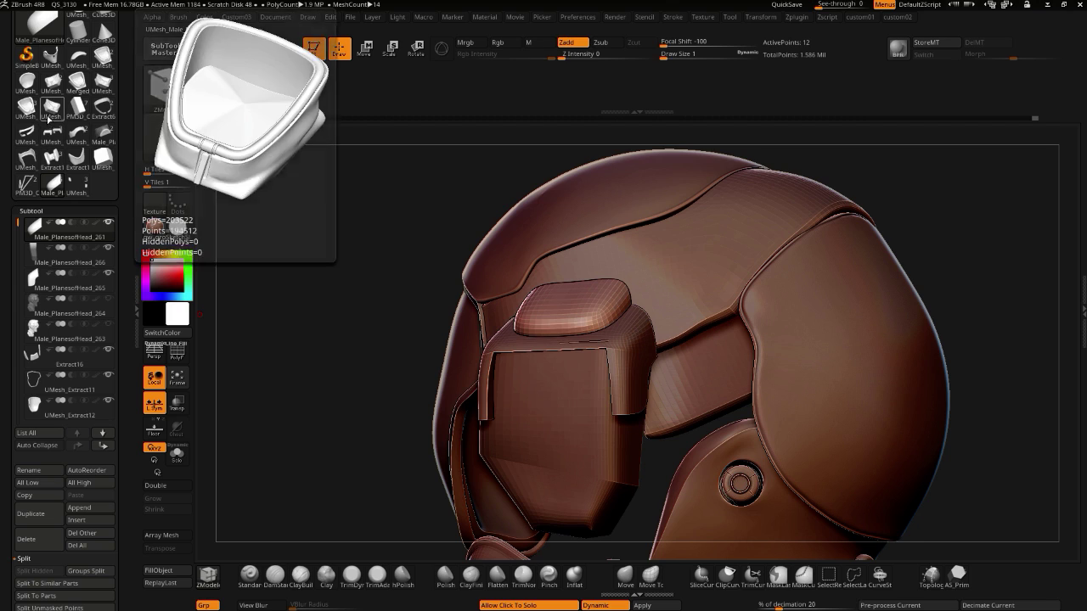
mouse_move(53, 85)
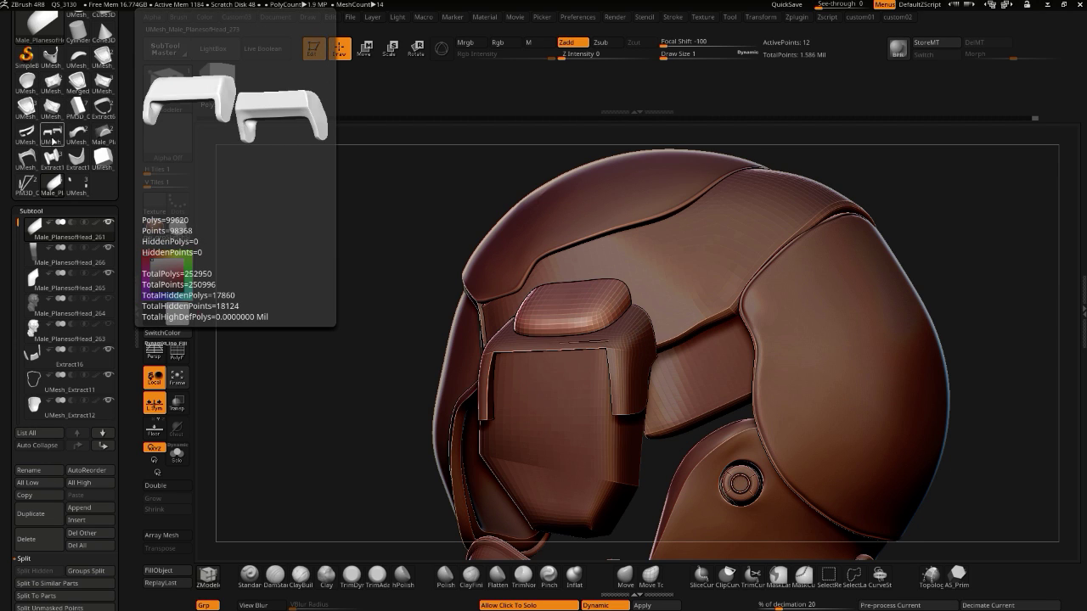
left_click(50, 140)
left_click_drag(349, 247, 454, 379)
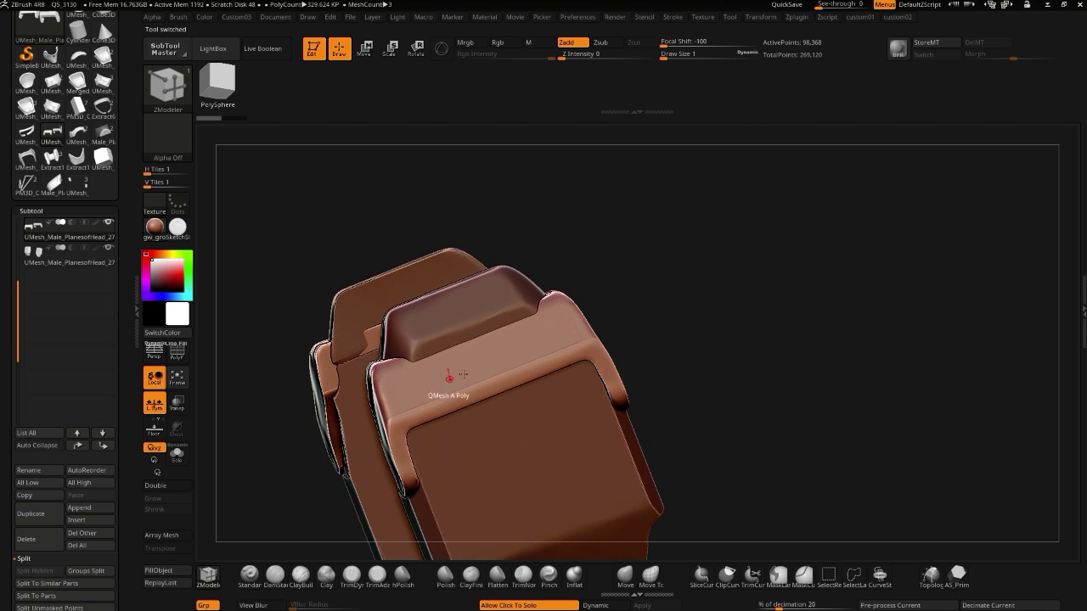
left_click_drag(504, 354, 250, 248)
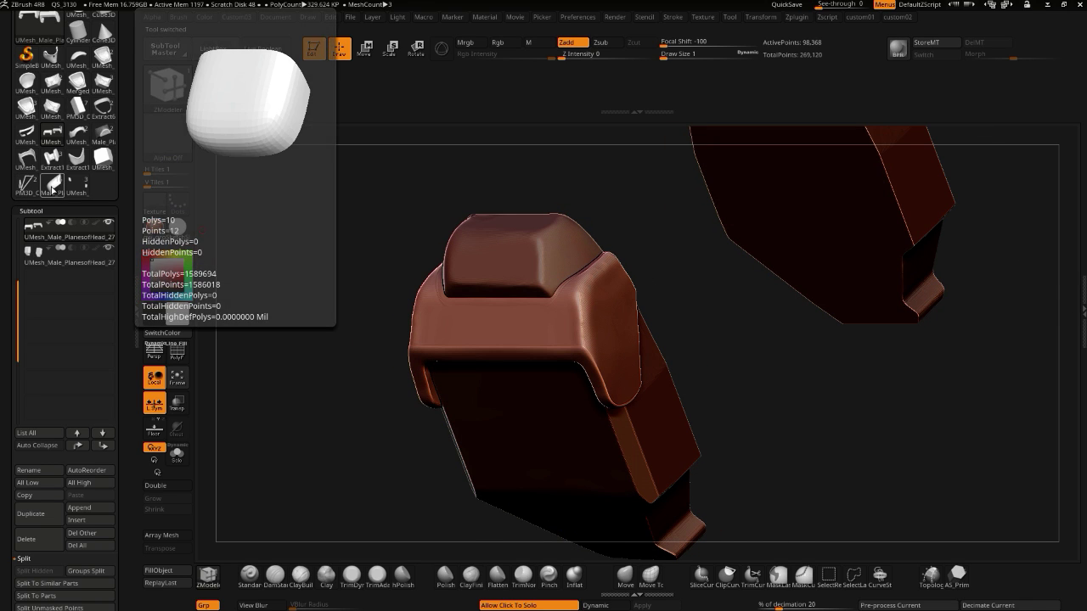
- Switch back to the helmet tool and examine the low-poly cap both in place and in isolation
left_click(54, 186)
key("f")
left_click_drag(307, 300, 423, 310)
left_click_drag(398, 296, 371, 293)
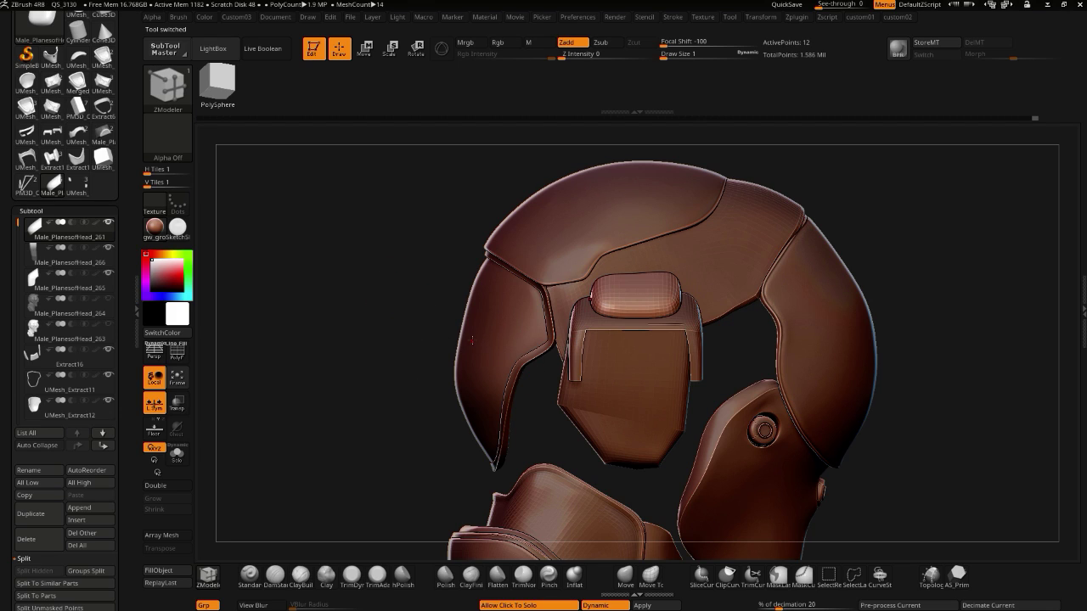
left_click(407, 308)
left_click_drag(408, 308, 462, 347)
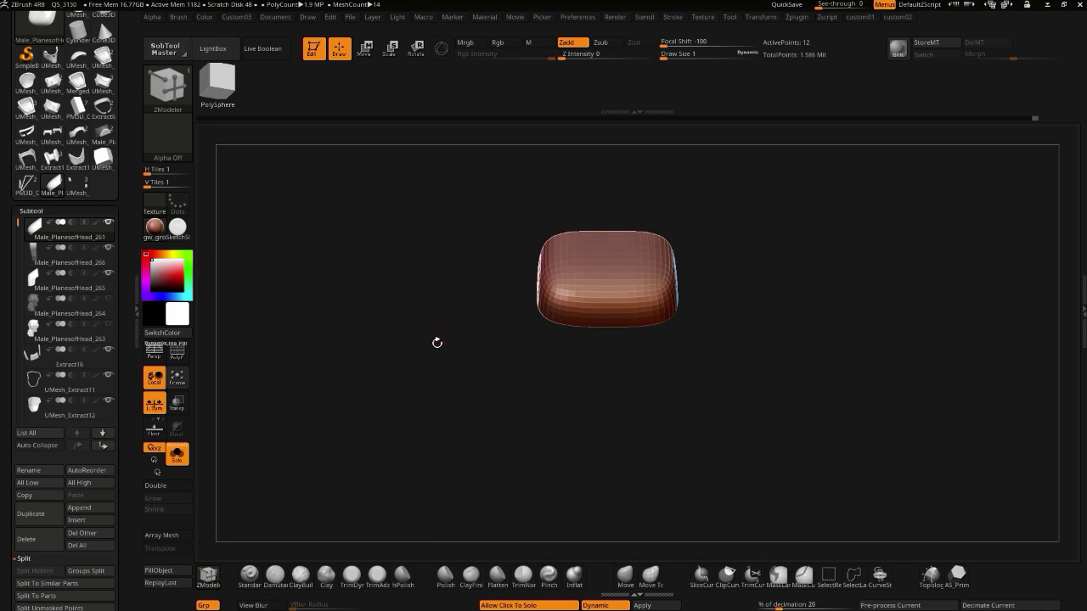
left_click(483, 363)
- Make the bracket, Male_PlanesofHead_265, the active subtool and turn off its X and Z symmetry
left_click(529, 330, "alt")
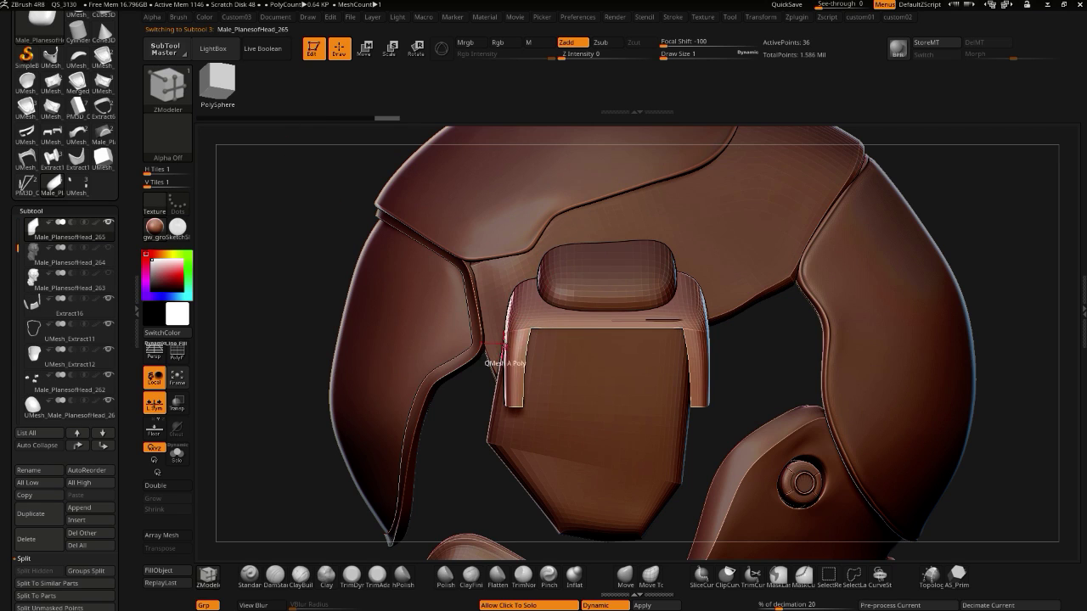
key("space")
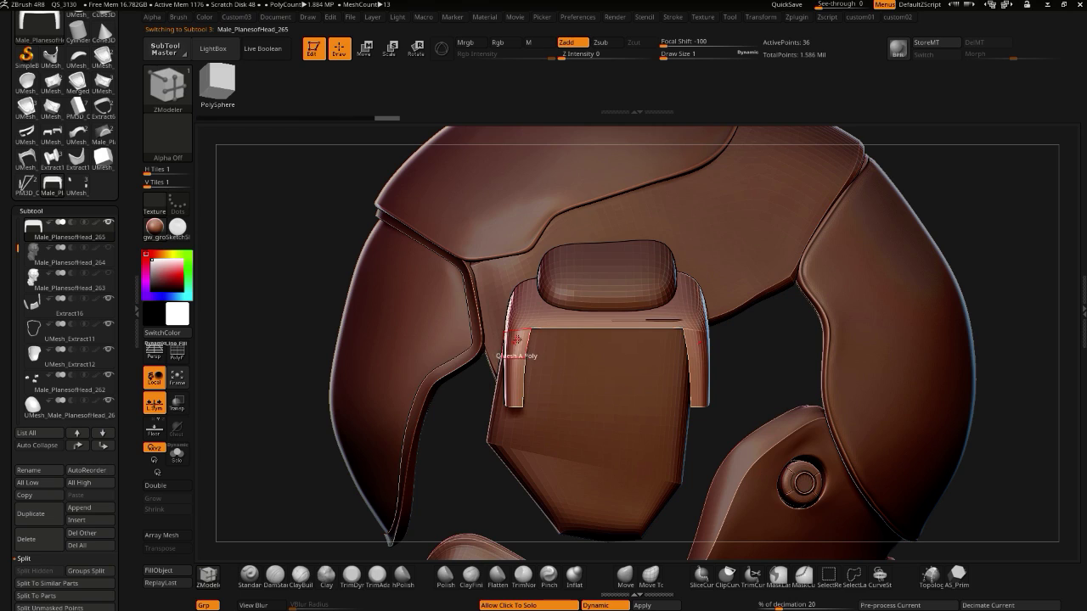
key("space")
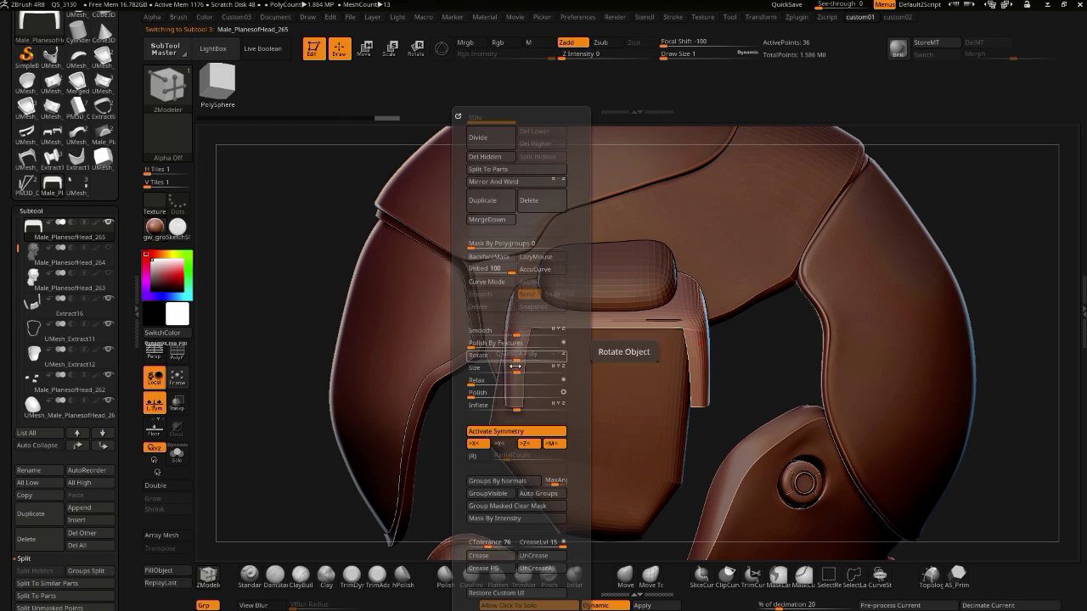
left_click(524, 444)
left_click(476, 446)
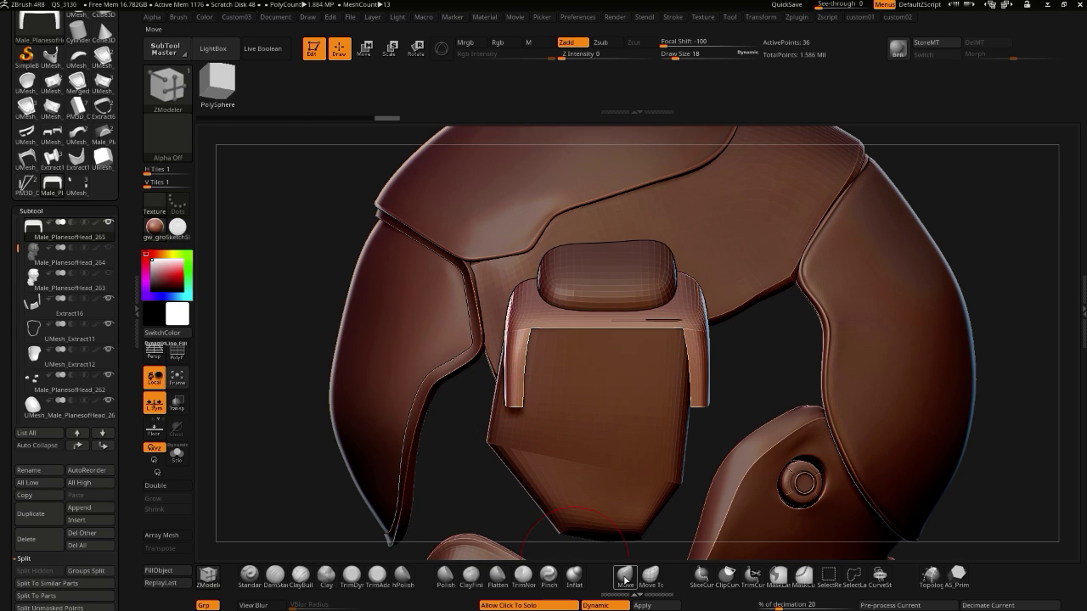
- Reshape the ends of the bracket's two legs with the Move brush, raising the left one along the plate's edge
key("b")
key("m")
key("v")
left_click_drag(514, 376, 506, 365)
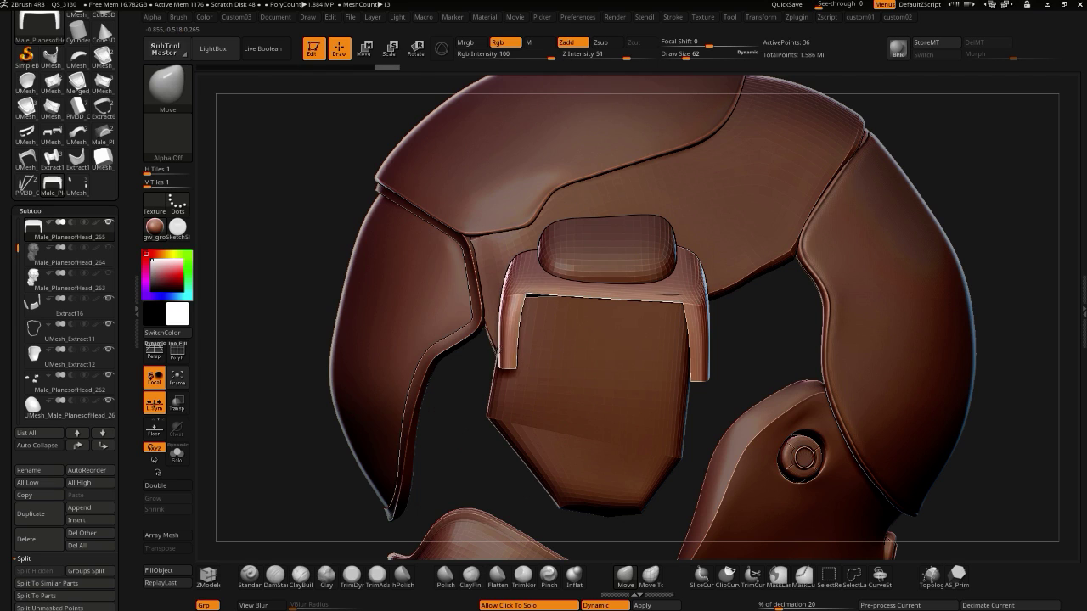
left_click_drag(710, 365, 710, 374)
left_click_drag(515, 370, 507, 372)
mouse_move(439, 377)
left_mouse_down()
mouse_move(531, 377)
mouse_move(448, 367)
left_mouse_up()
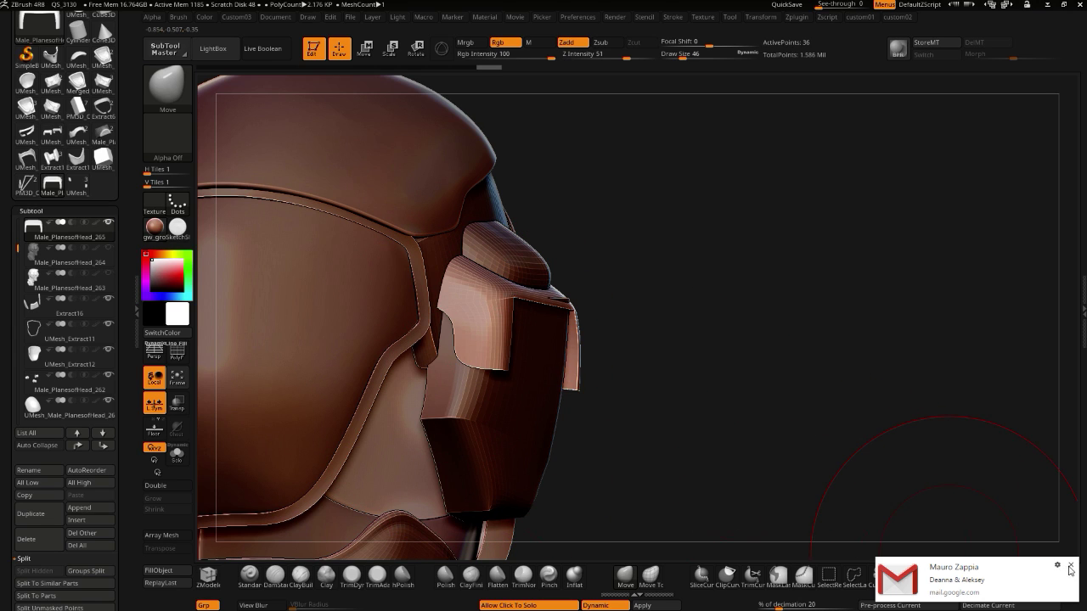
- Pull the bracket's right leg in flush with the plate's side and shorten both leg ends with the Move brush
left_click(1069, 566)
key("bracketleft")
key("bracketleft")
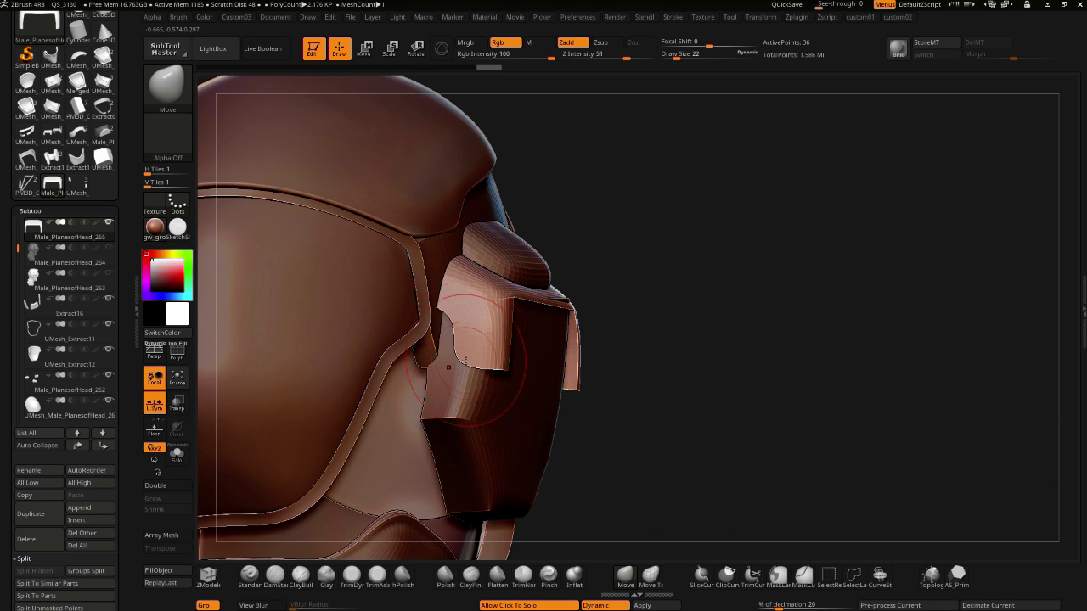
mouse_move(628, 408)
left_mouse_down()
mouse_move(399, 365)
mouse_move(368, 298)
mouse_move(342, 280)
mouse_move(357, 229)
left_mouse_up()
right_click_drag(356, 233, 520, 276)
right_click_drag(358, 243, 454, 228)
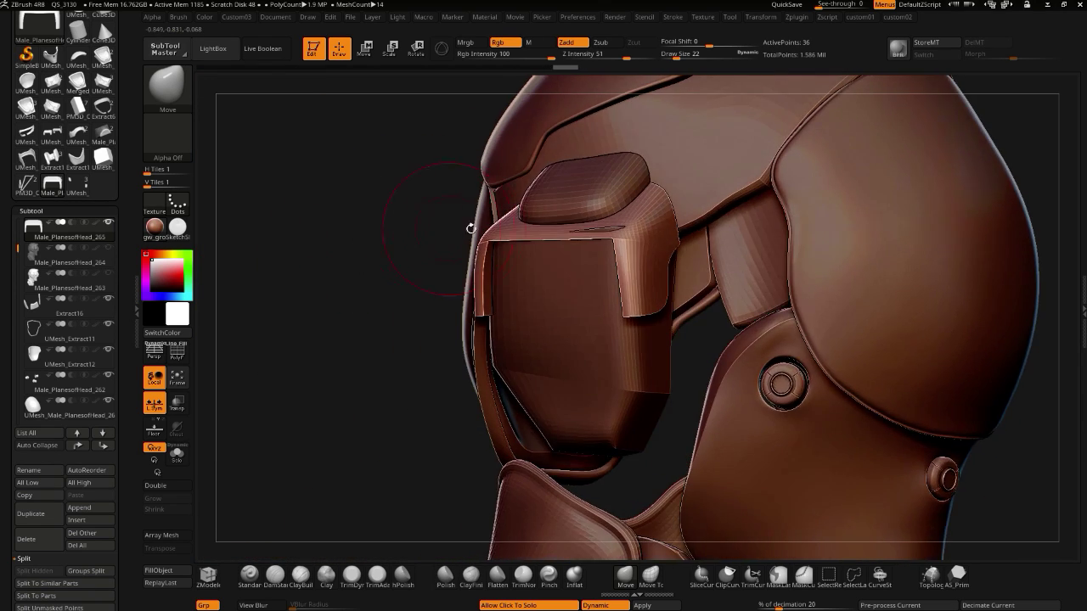
right_click_drag(391, 186, 487, 175)
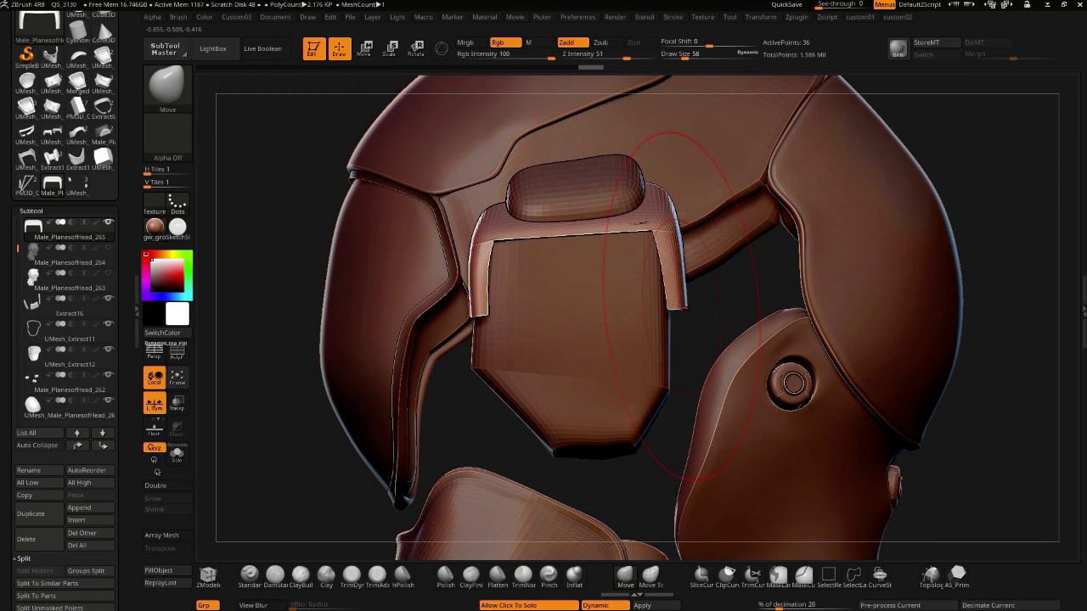
left_click_drag(679, 310, 665, 304)
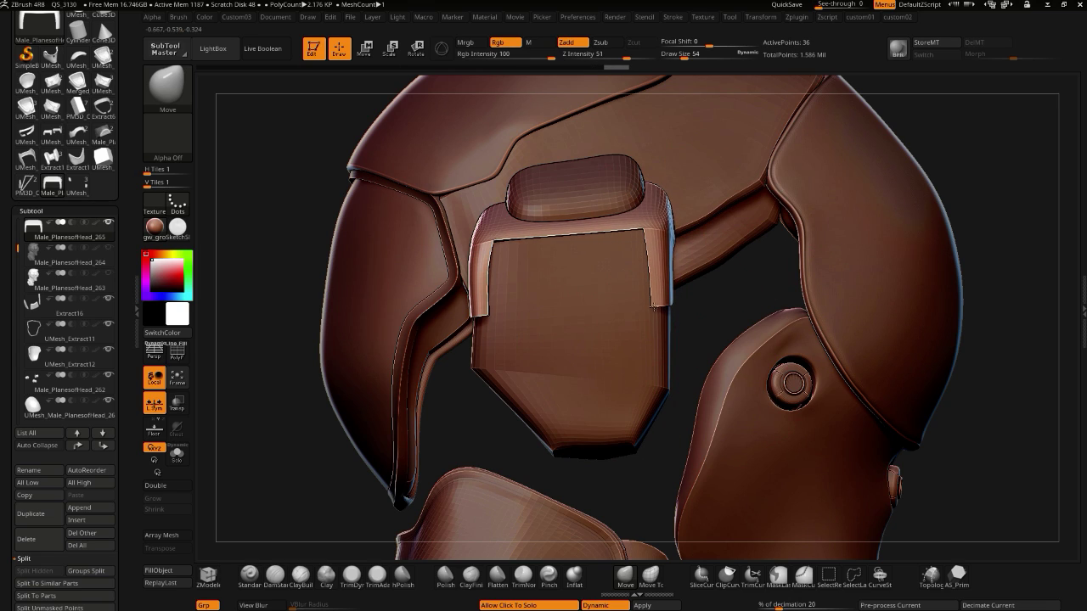
left_click_drag(499, 454, 480, 459, "ctrl+shift")
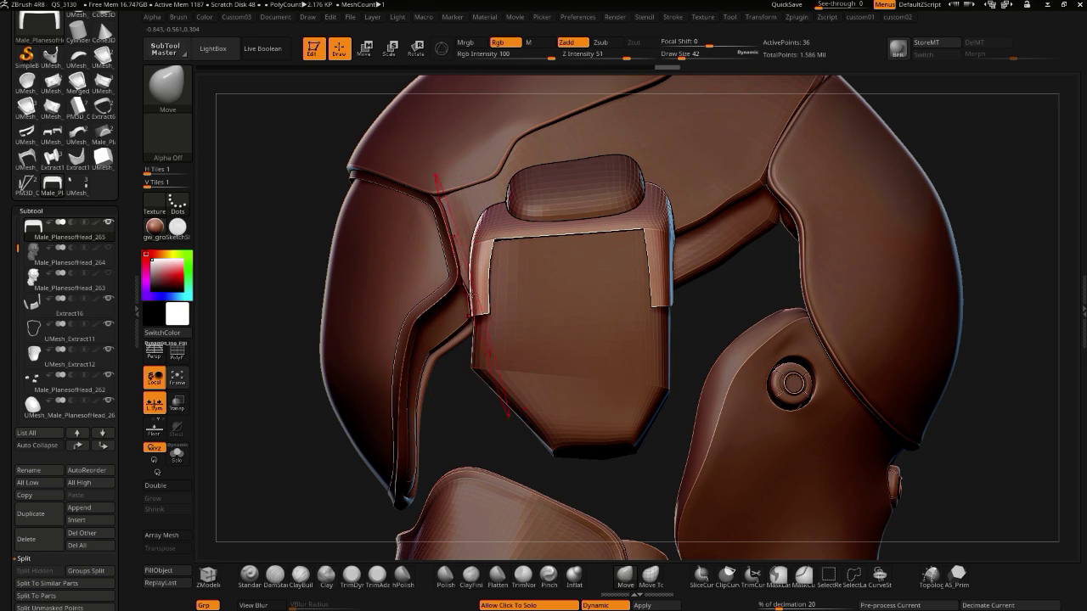
left_click_drag(480, 309, 463, 297)
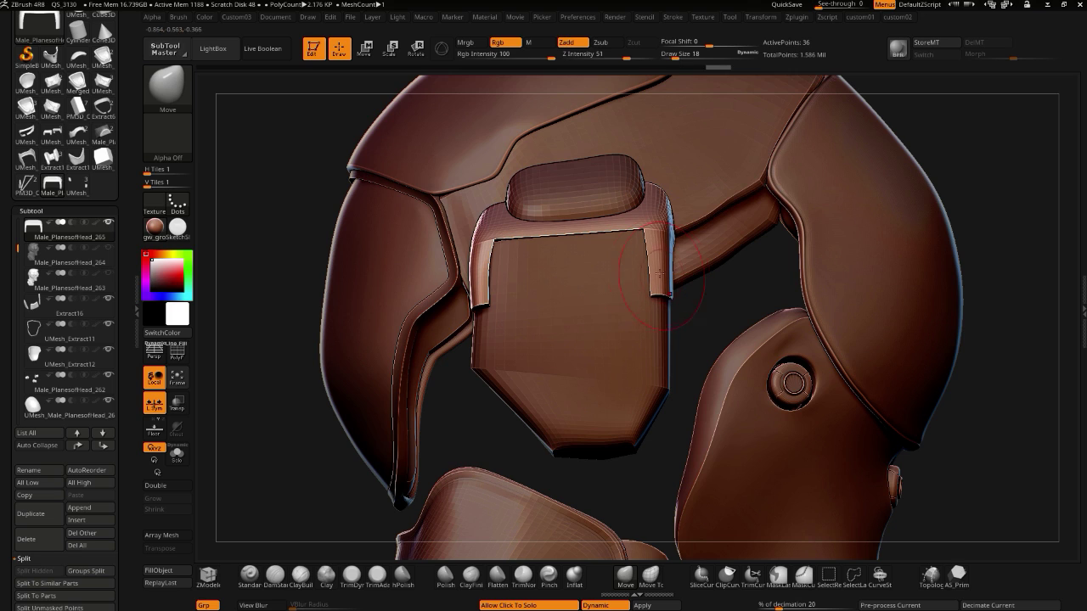
- Isolate the bracket and turn on its polyframe to show the polygroups and edges
left_click(287, 243)
left_click_drag(287, 242, 302, 259)
left_click_drag(303, 259, 276, 333, "alt")
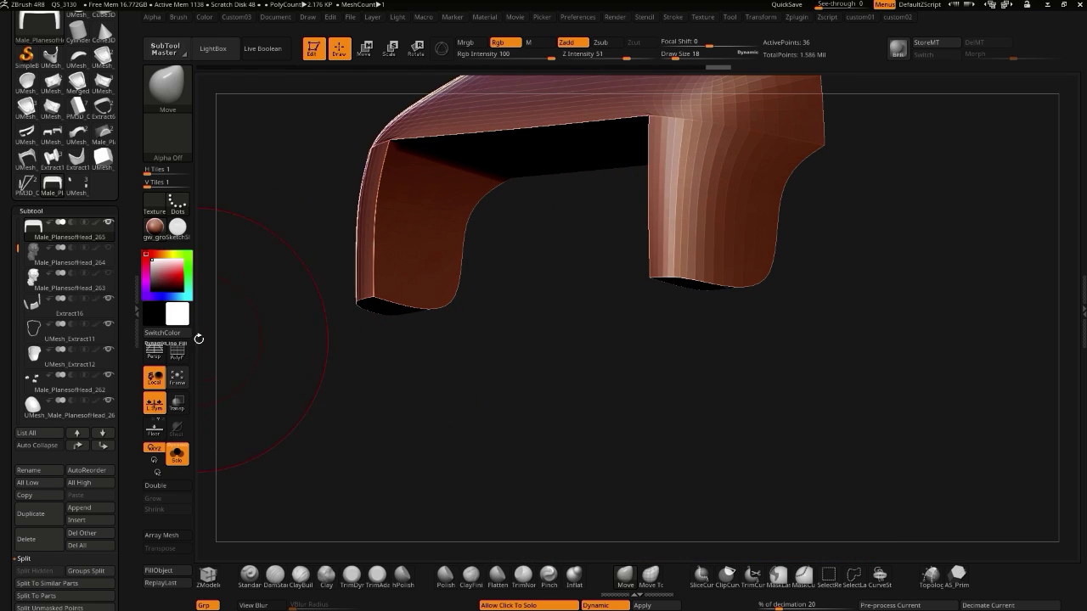
left_click(185, 355)
left_click_drag(455, 384, 437, 458, "alt")
- Turn off the bracket's dynamic subdivision and bring the low-poly end of its leg into close view
key("2")
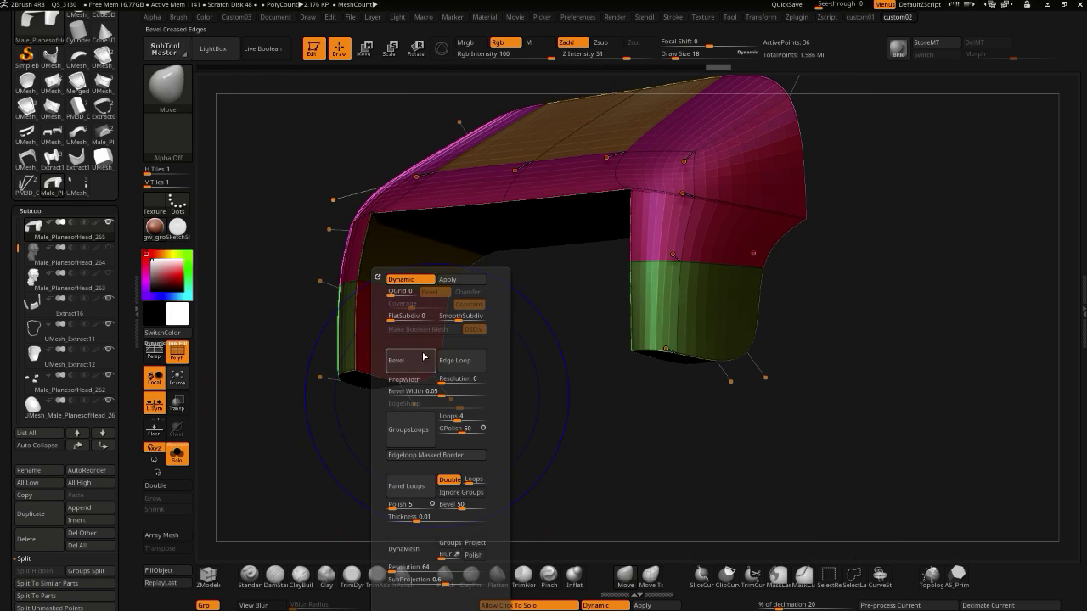
left_click(403, 283)
left_click_drag(591, 435, 575, 410)
left_click_drag(265, 246, 305, 359)
mouse_move(305, 360)
left_mouse_down("alt")
mouse_move(379, 397)
mouse_move(443, 410)
left_mouse_up("alt")
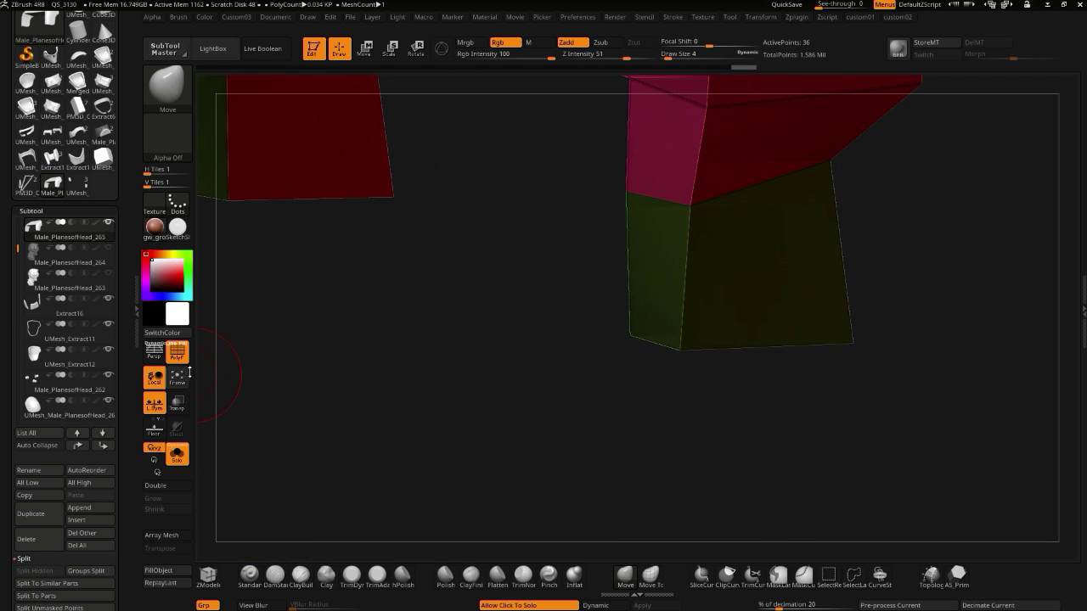
- Switch to the ZModeler brush and set its edge action to Crease with the single Edge target
left_click(208, 578)
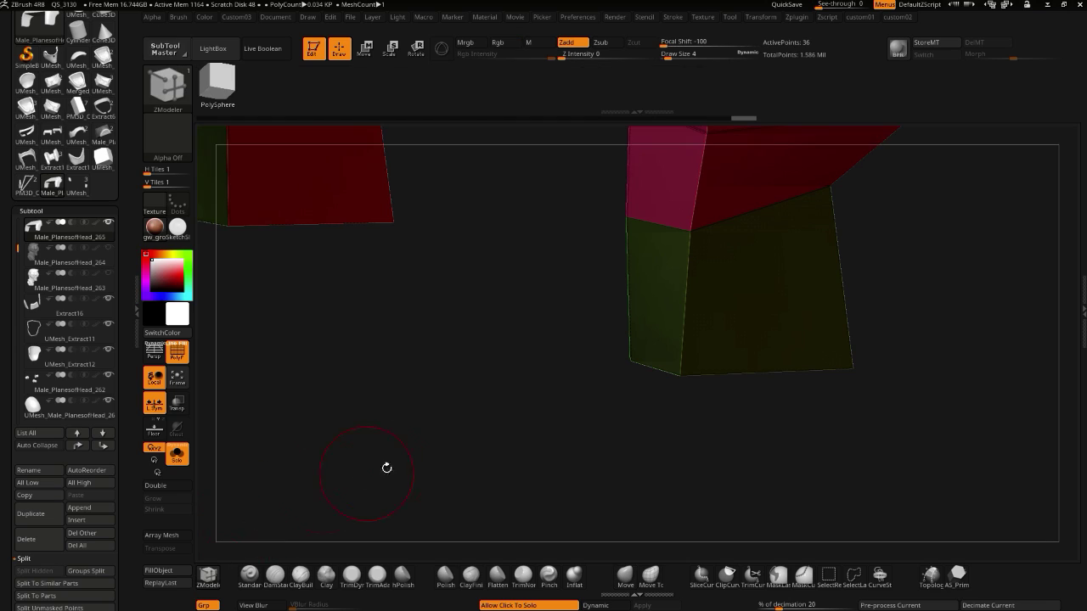
left_click_drag(374, 471, 606, 393)
key("space")
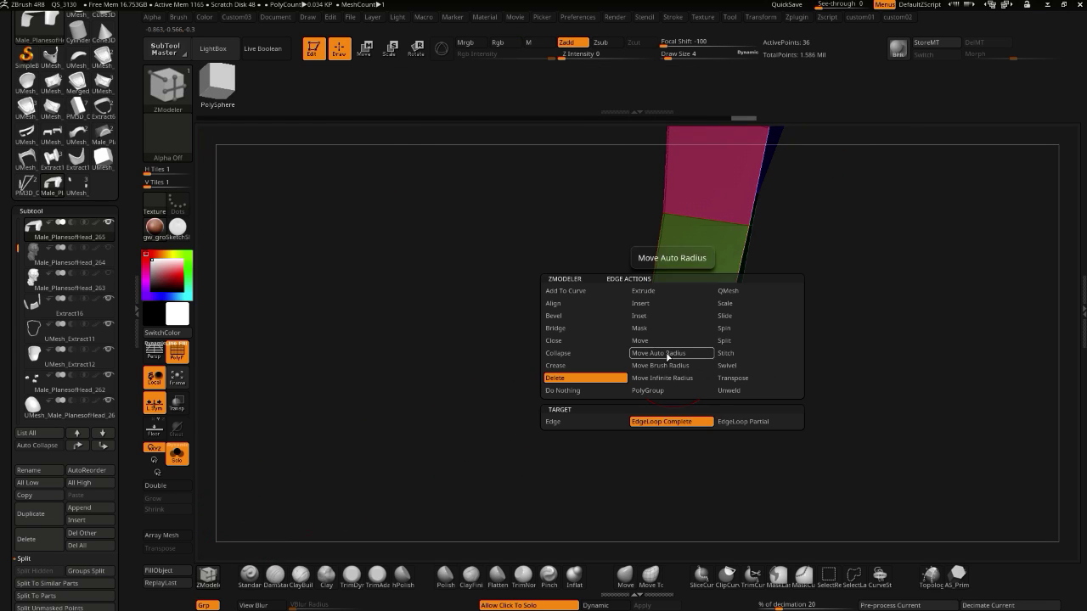
left_click(552, 366)
left_click(557, 419)
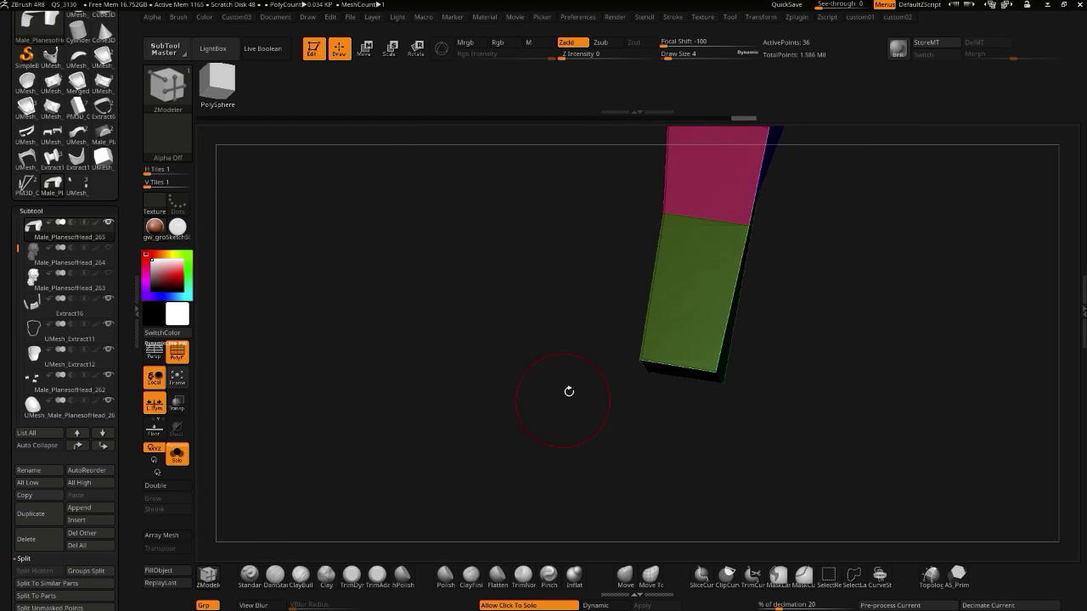
- Crease the front edge at the end of the bracket's leg and turn the bracket's dynamic subdivision back on
left_click_drag(608, 415, 426, 363)
left_click(444, 359)
key("2")
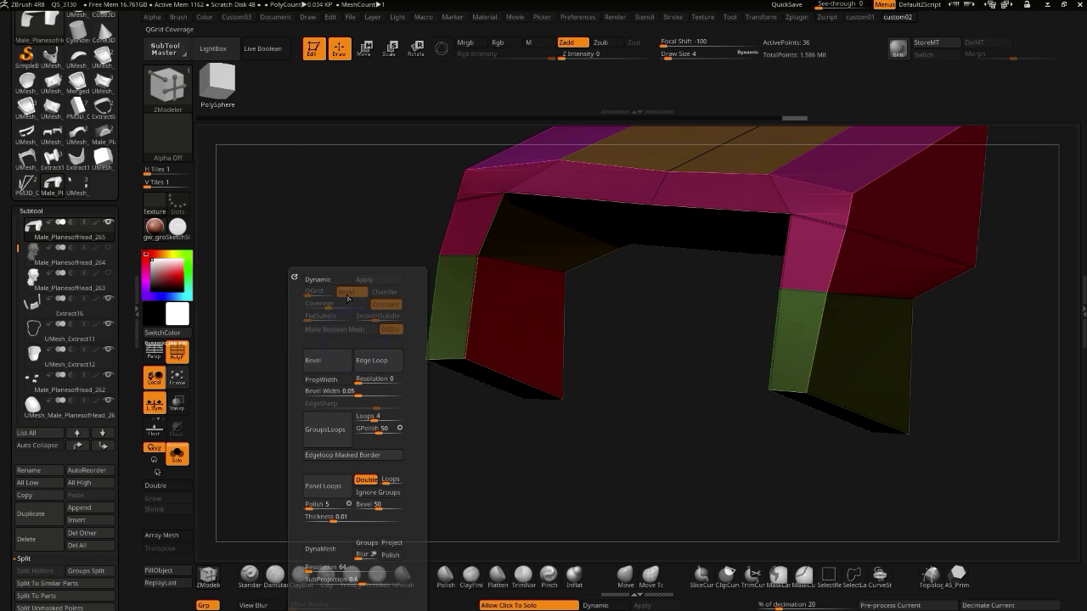
left_click(315, 284)
- Crease the front corner edges of the bracket's upper leg so the side bulge is removed
left_click_drag(528, 411, 416, 340, "alt")
left_click(427, 316)
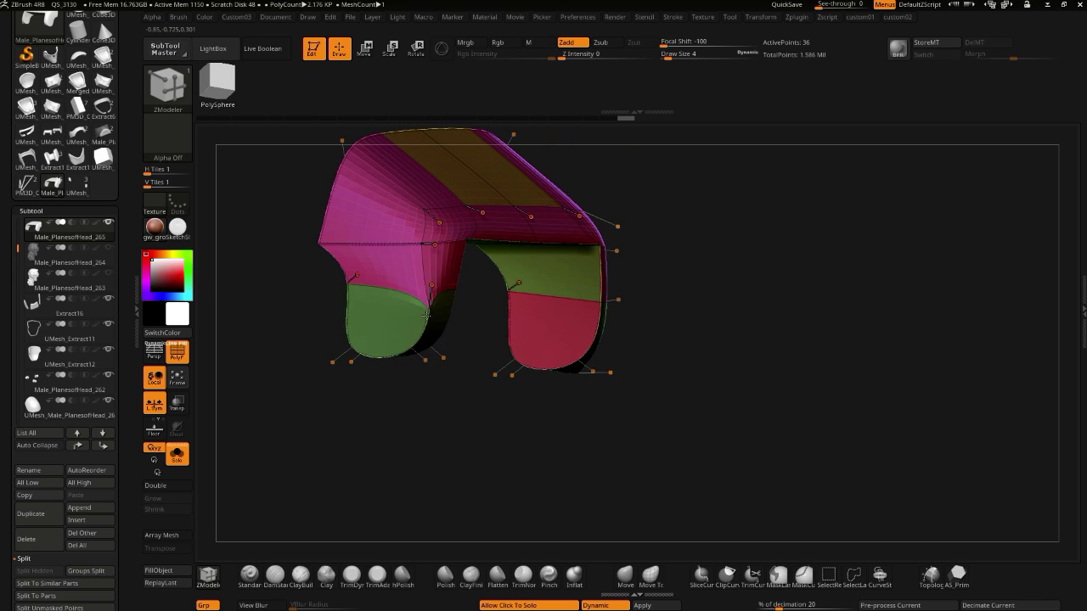
left_click(433, 270)
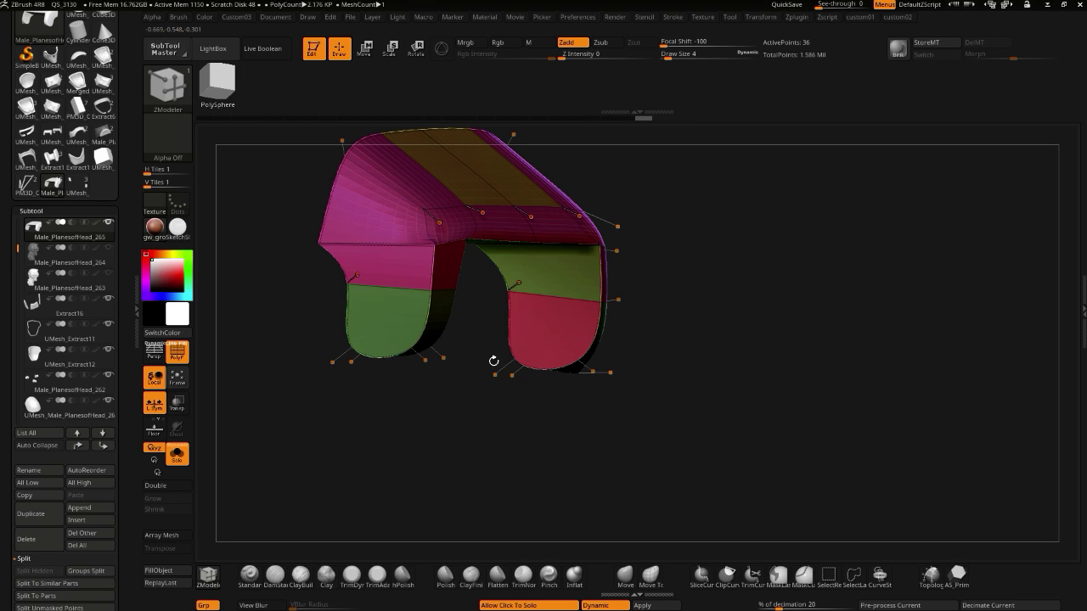
- Crease the upper edge of the bracket's front strip from the left corner across the middle segments
left_click_drag(468, 383, 424, 310)
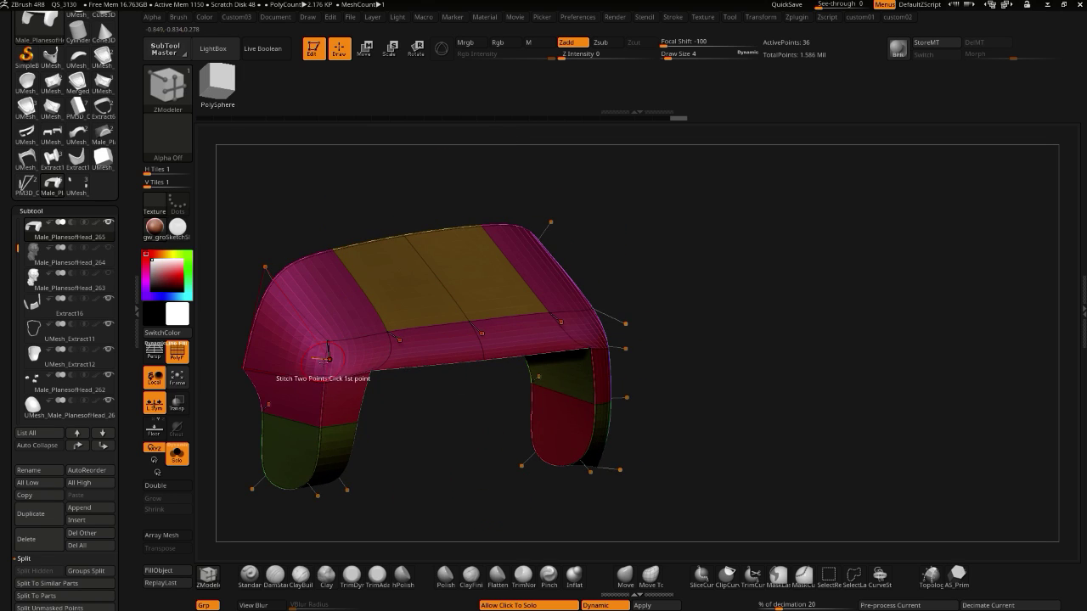
left_click(351, 352)
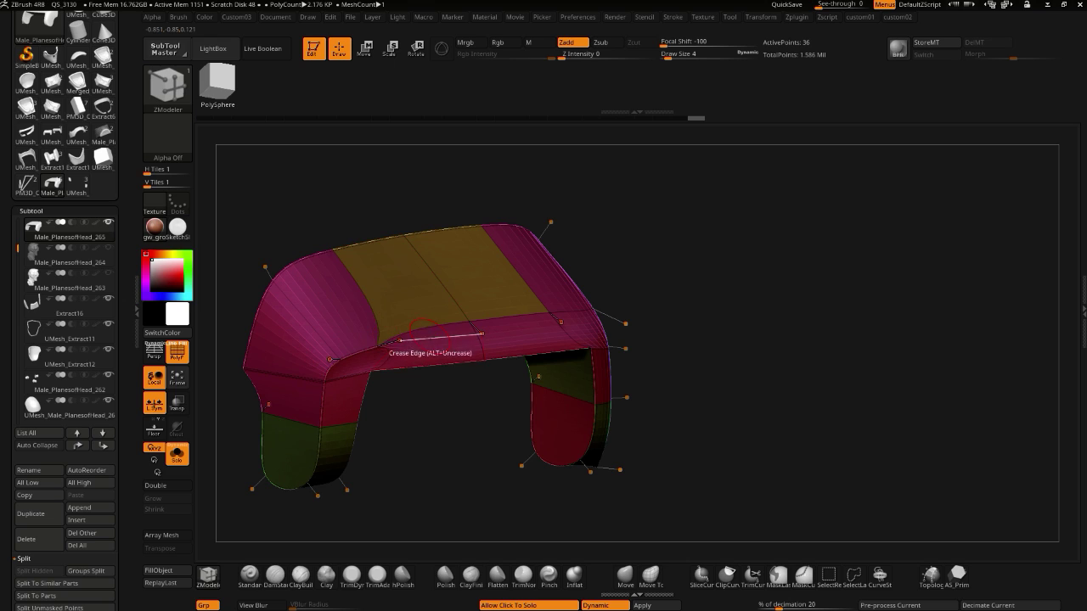
left_click(434, 337)
left_click(519, 330)
- Continue the crease along the front strip's upper edge to the opposite corner and onto the other leg's front corner edges
mouse_move(508, 428)
left_mouse_down()
mouse_move(468, 450)
mouse_move(424, 451)
left_mouse_up()
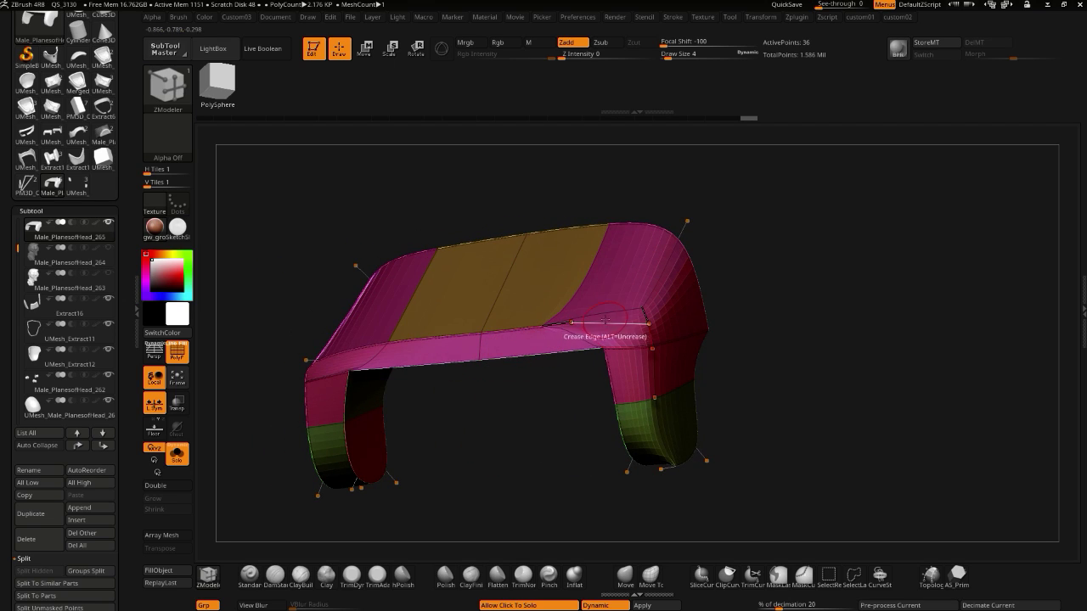
left_click(605, 320)
left_click(653, 365)
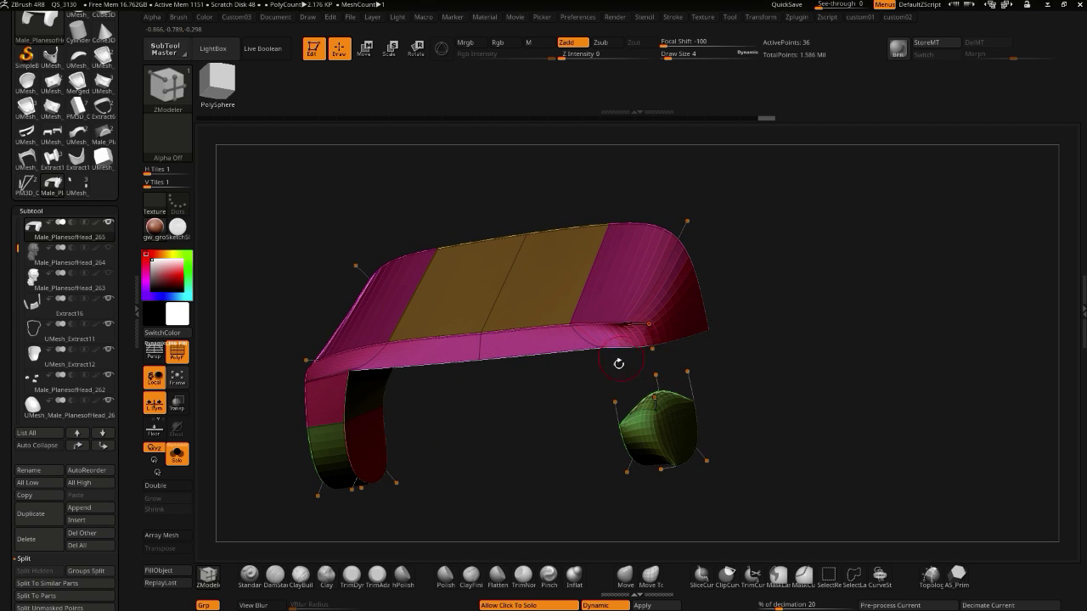
left_click(652, 367)
left_click(649, 334)
- Check the bracket on the helmet, isolate it, and adjust its right inner front corner with the Move brush
left_click_drag(568, 382, 328, 381)
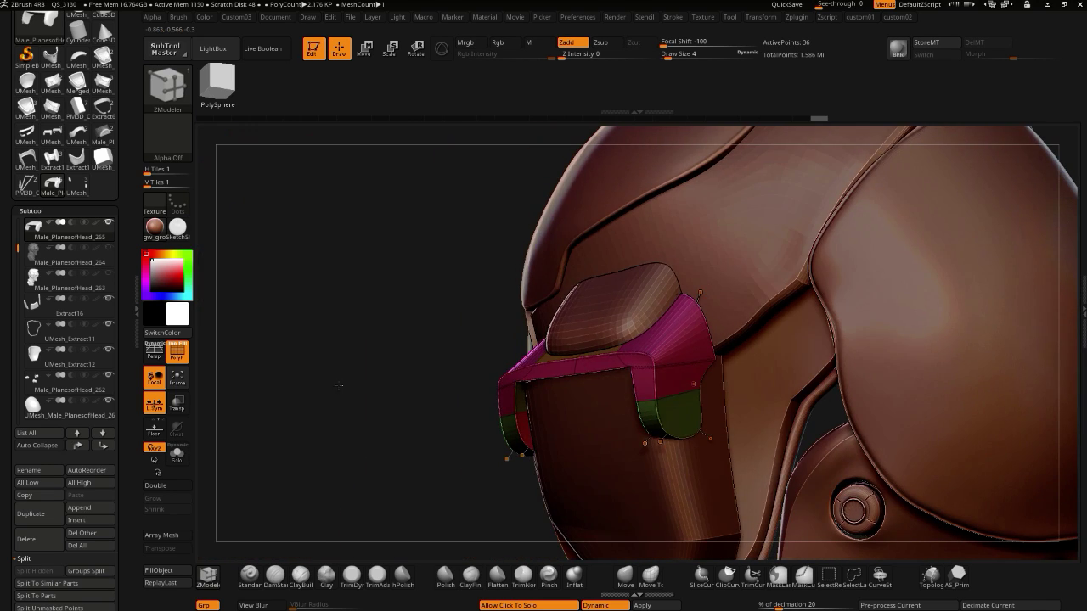
left_click(338, 385)
left_click_drag(337, 385, 391, 374)
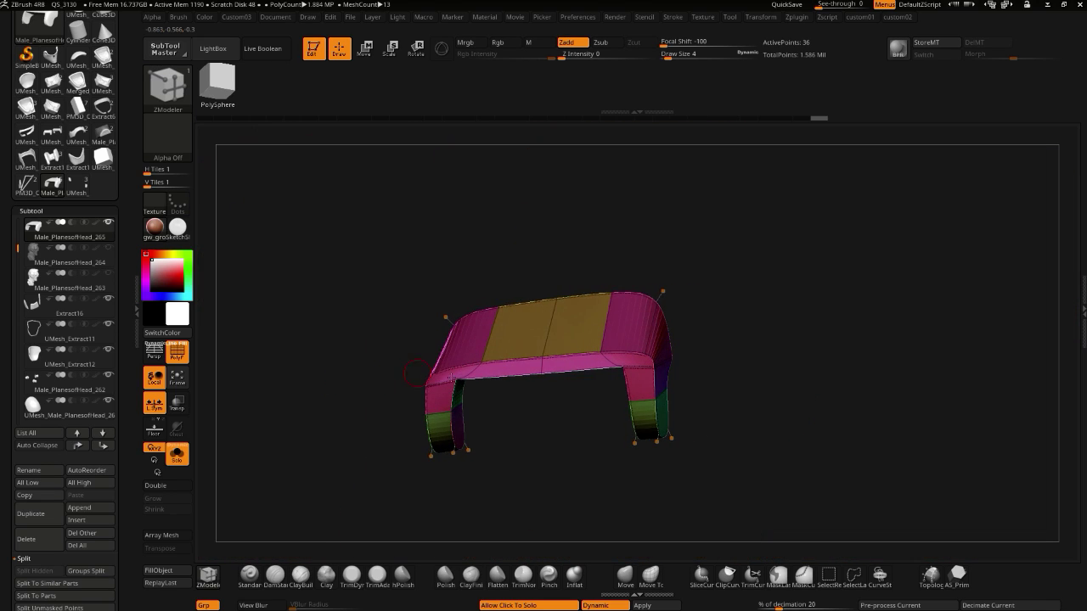
left_click(625, 578)
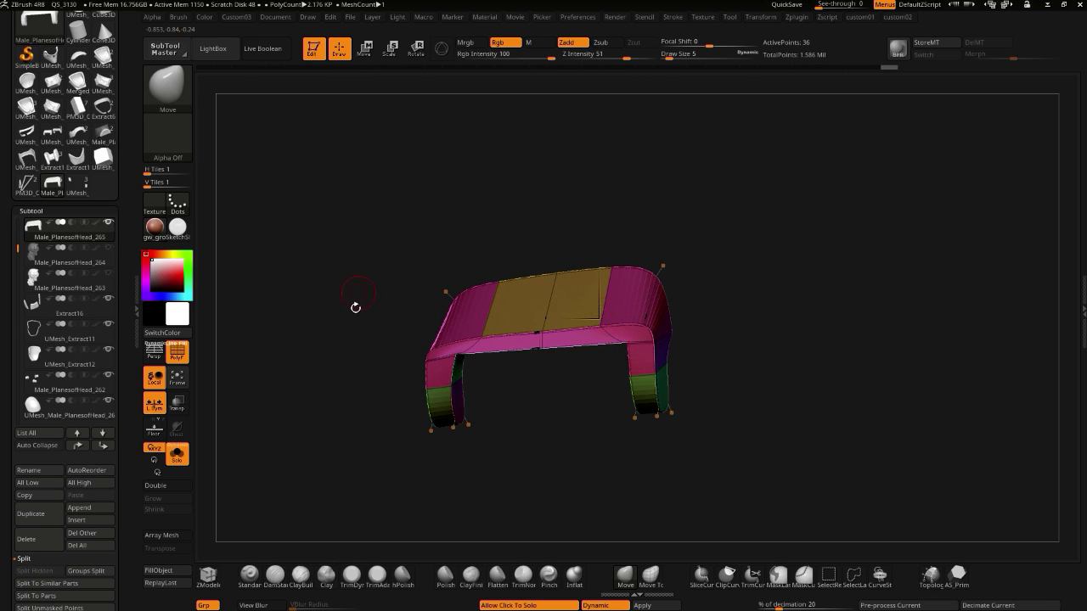
left_click_drag(357, 301, 401, 302)
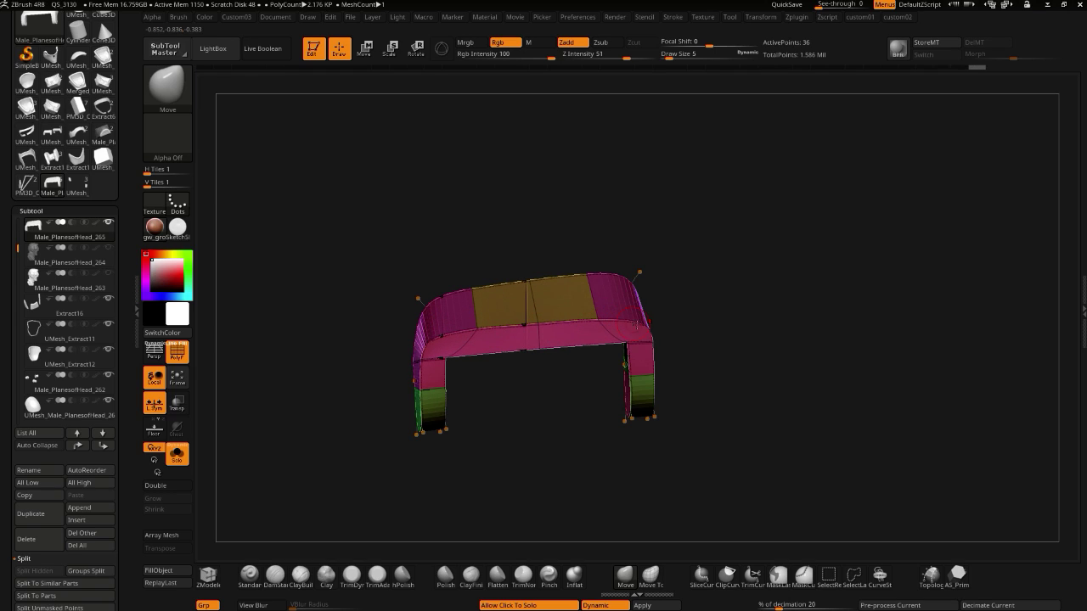
left_click_drag(629, 339, 626, 352)
left_click_drag(363, 318, 368, 318)
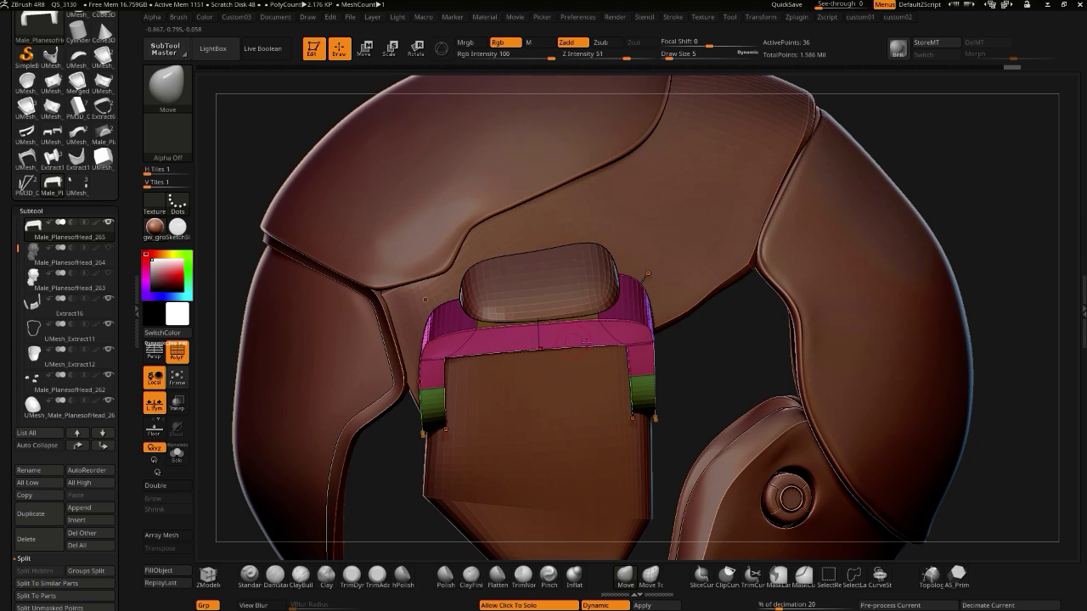
- Reshape the lower edge and left inner corner of the bracket's front strip to follow the plate with the Move brush
left_click_drag(248, 214, 297, 222)
left_click_drag(451, 351, 449, 342)
left_click_drag(552, 344, 519, 338)
left_click_drag(452, 351, 457, 347)
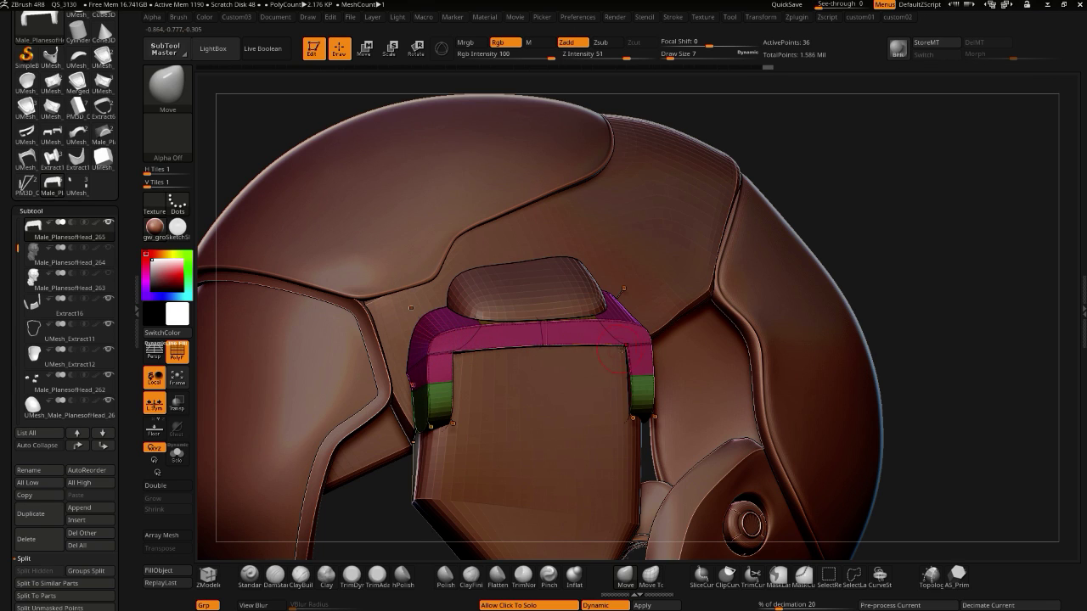
left_click(360, 252)
left_click_drag(364, 279, 391, 320)
left_click_drag(401, 369, 408, 367)
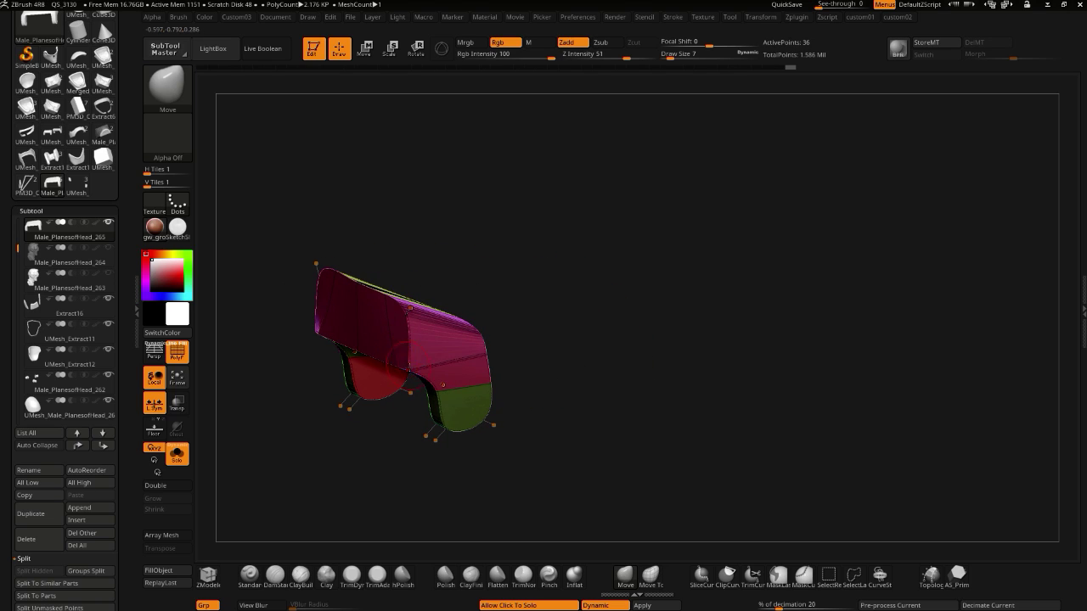
- Straighten the bracket's rear edge in side view with a slanted ClipCurve line and show the whole helmet again
mouse_move(320, 317)
left_mouse_down()
mouse_move(294, 366)
mouse_move(400, 395)
mouse_move(393, 431)
left_mouse_up()
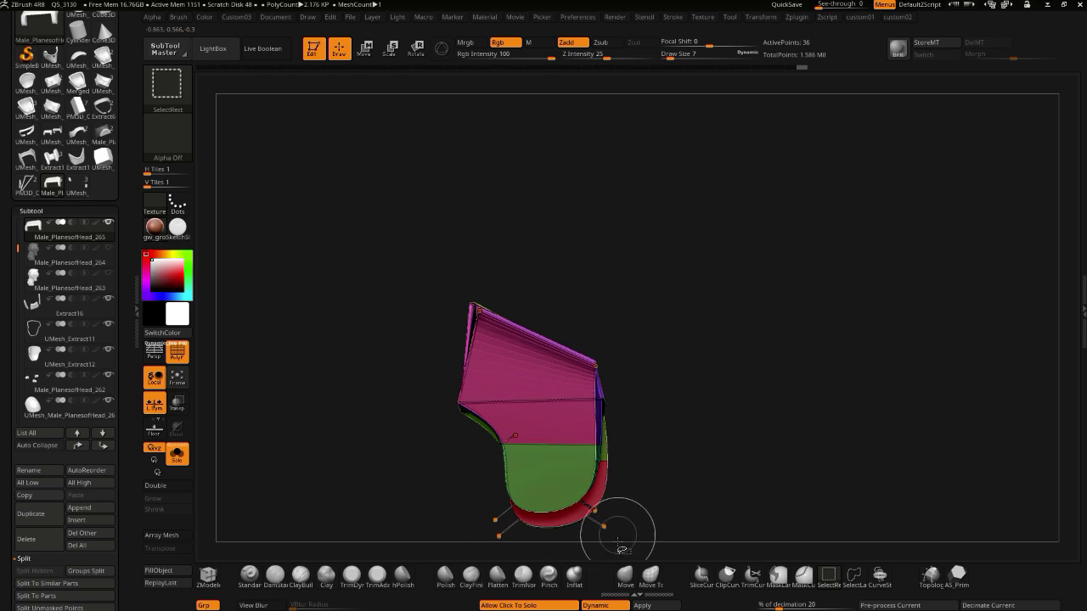
left_click(727, 576, "ctrl+shift")
mouse_move(448, 444)
left_mouse_down("ctrl+shift")
mouse_move(474, 265)
mouse_move(490, 259)
left_mouse_up("ctrl+shift")
left_click_drag(422, 230, 313, 257)
left_click(316, 259)
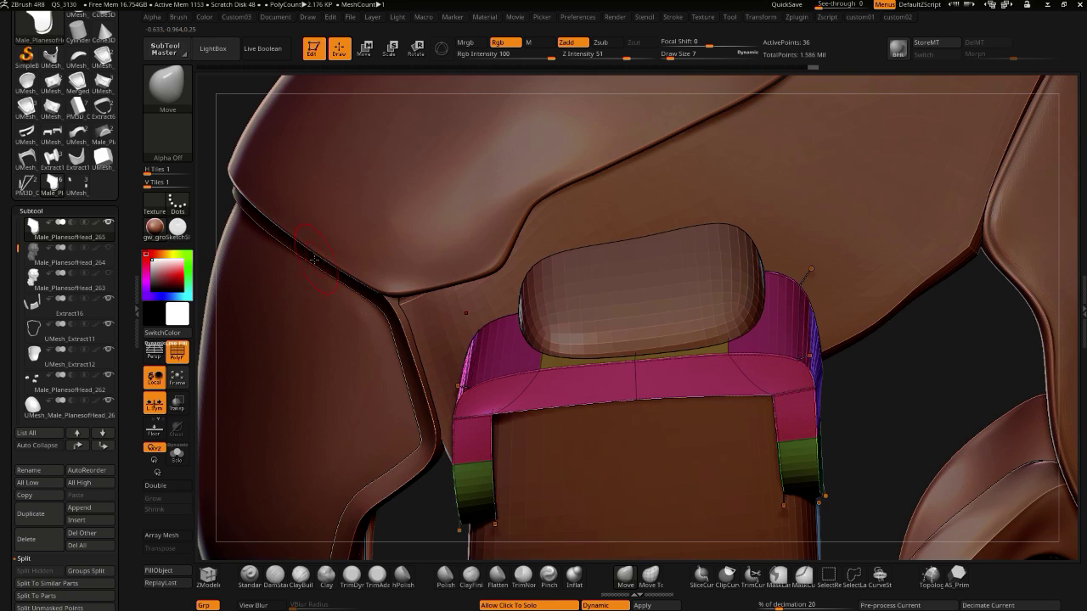
- Raise the bracket's front lower edge into a slight arch above the plate with the Move brush, then isolate the bracket
mouse_move(212, 208)
left_mouse_down()
mouse_move(267, 209)
mouse_move(210, 195)
mouse_move(212, 212)
mouse_move(220, 201)
left_mouse_up()
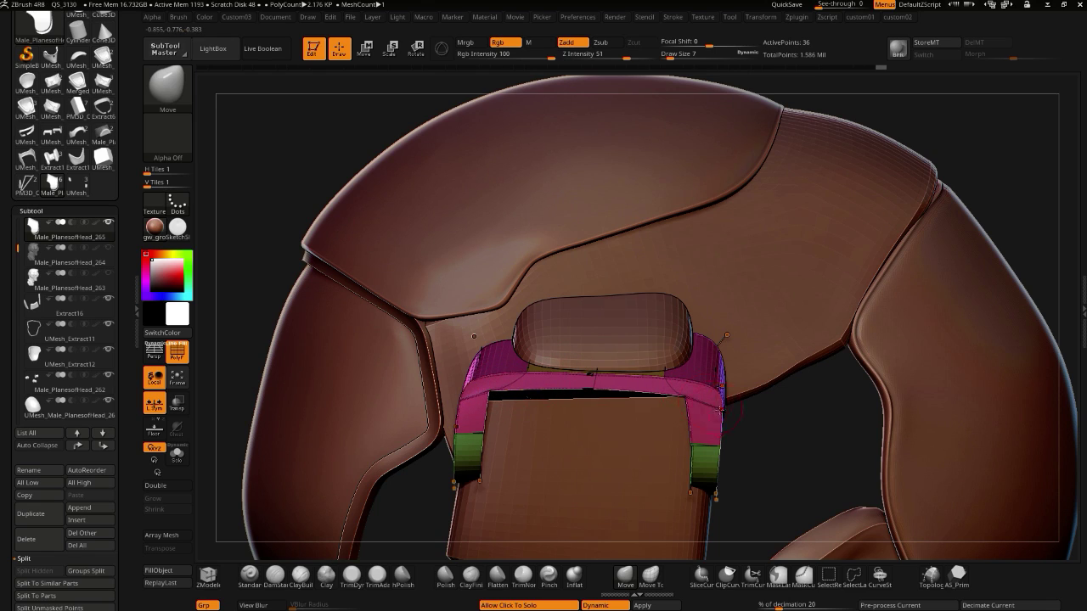
left_click_drag(770, 483, 448, 421)
left_click(457, 370)
left_click_drag(601, 490, 408, 351)
left_click_drag(285, 355, 291, 398)
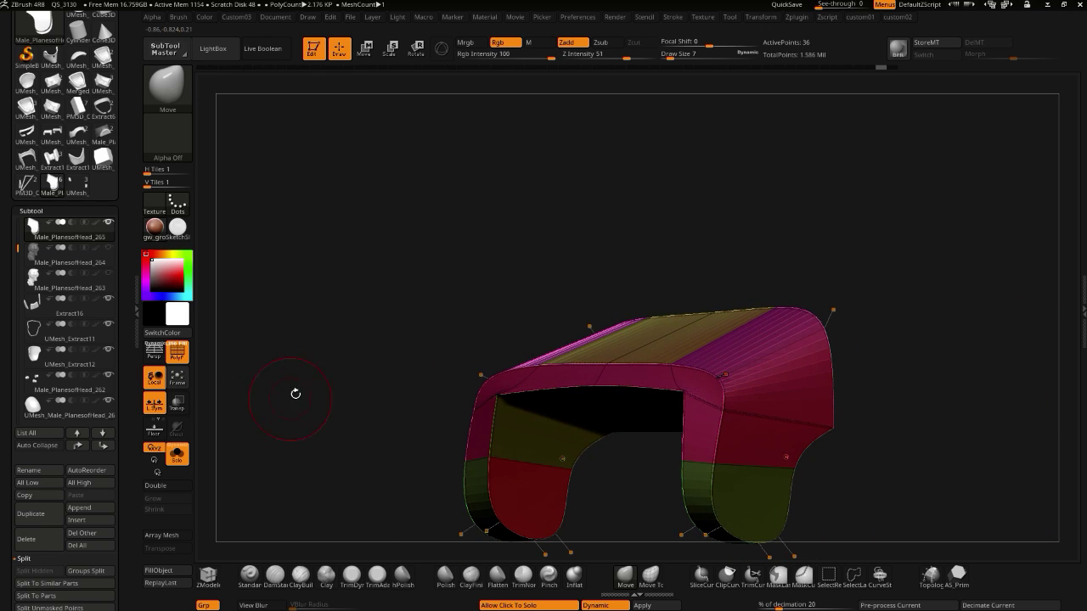
- Turn off the bracket's dynamic subdivision and switch to the ZModeler brush
key("space")
left_click(274, 281)
left_click_drag(679, 478, 658, 431)
key("space")
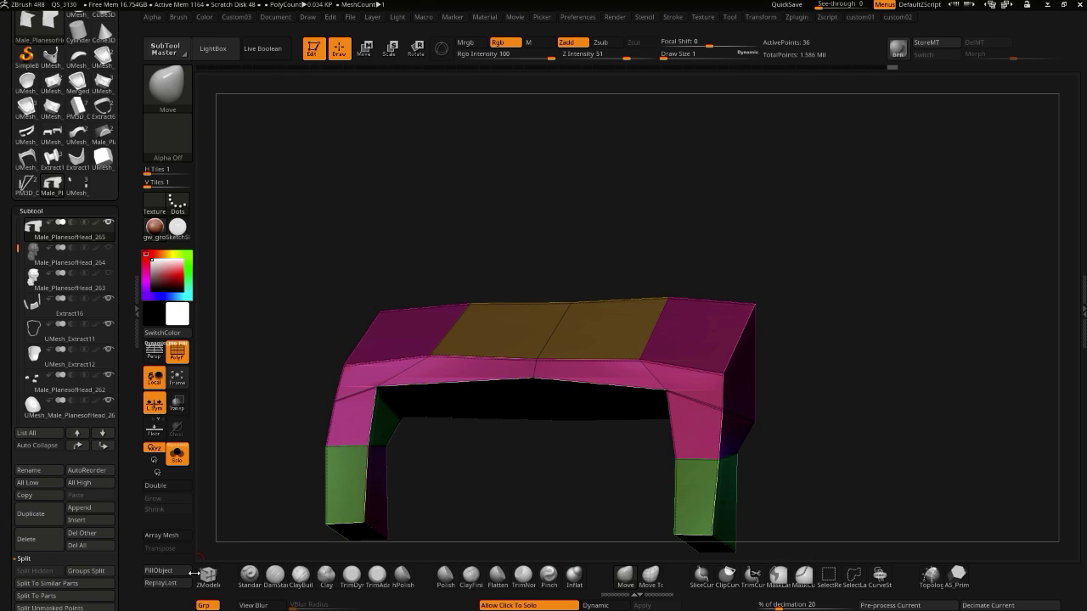
left_click(204, 575)
- Set the ZModeler edge action to Insert and add an edge loop across each of the bracket's upper legs
key("space")
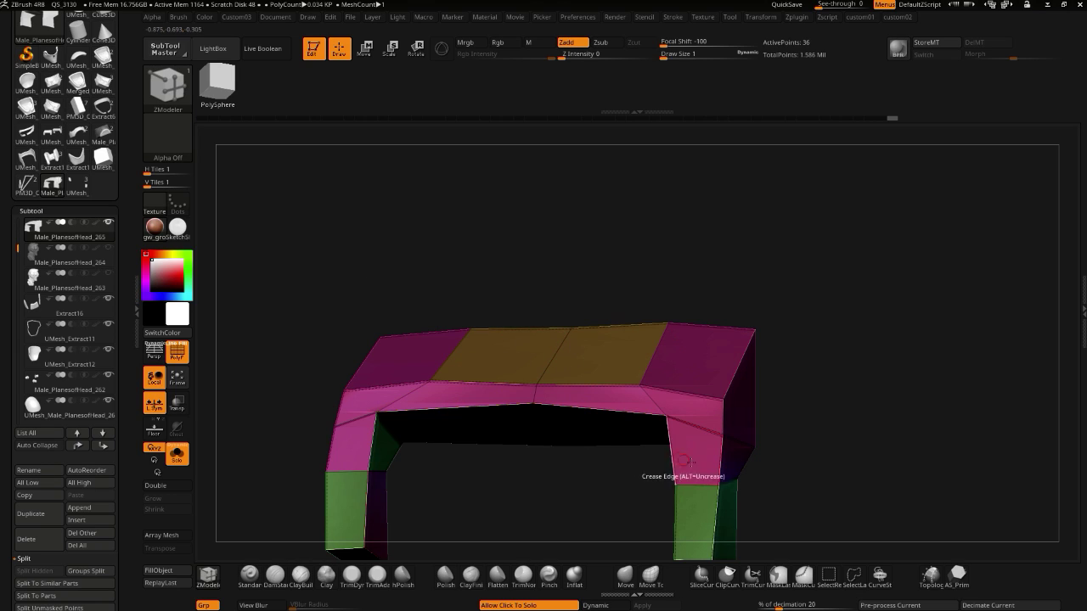
key("space")
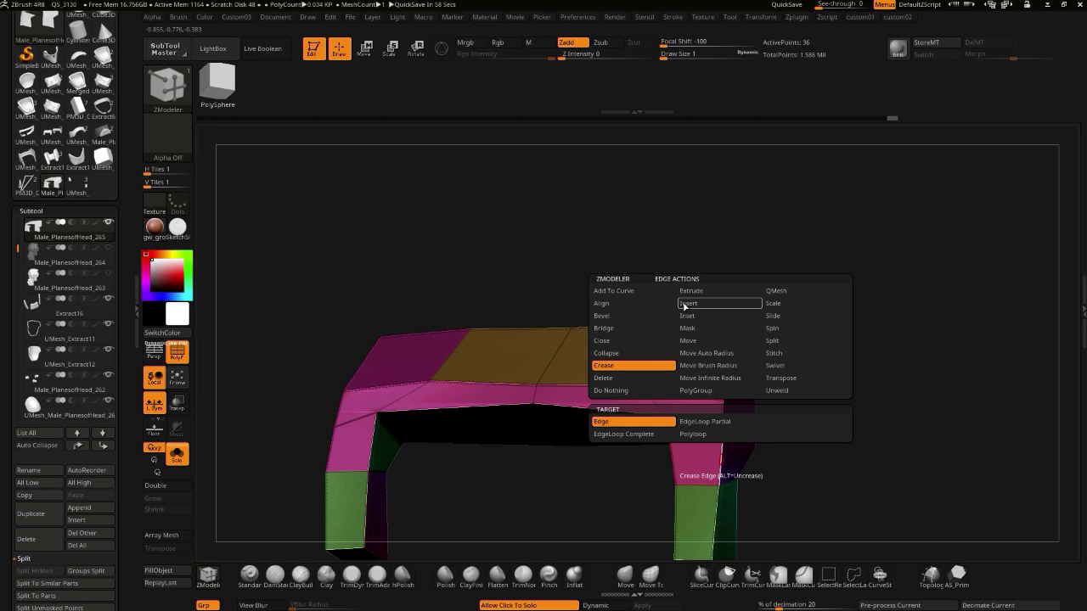
left_click(686, 304)
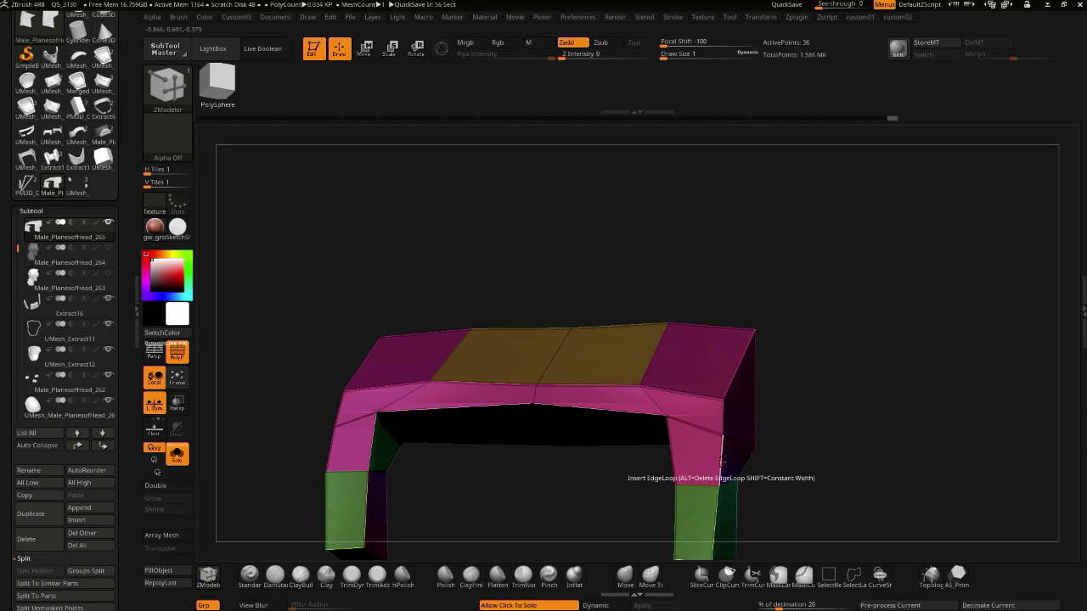
left_click(713, 450)
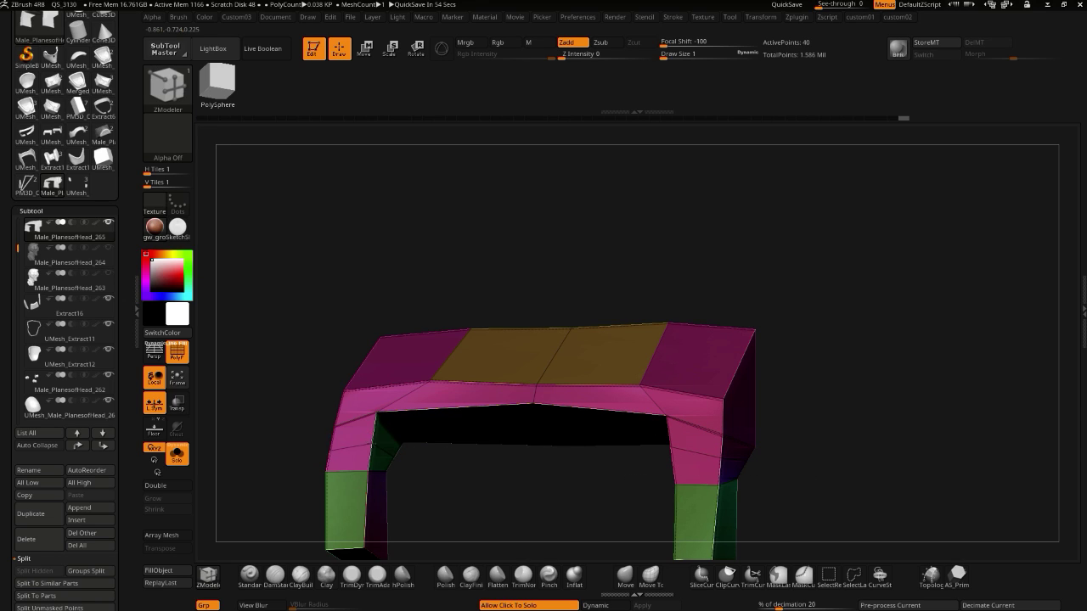
left_click_drag(504, 521, 492, 478)
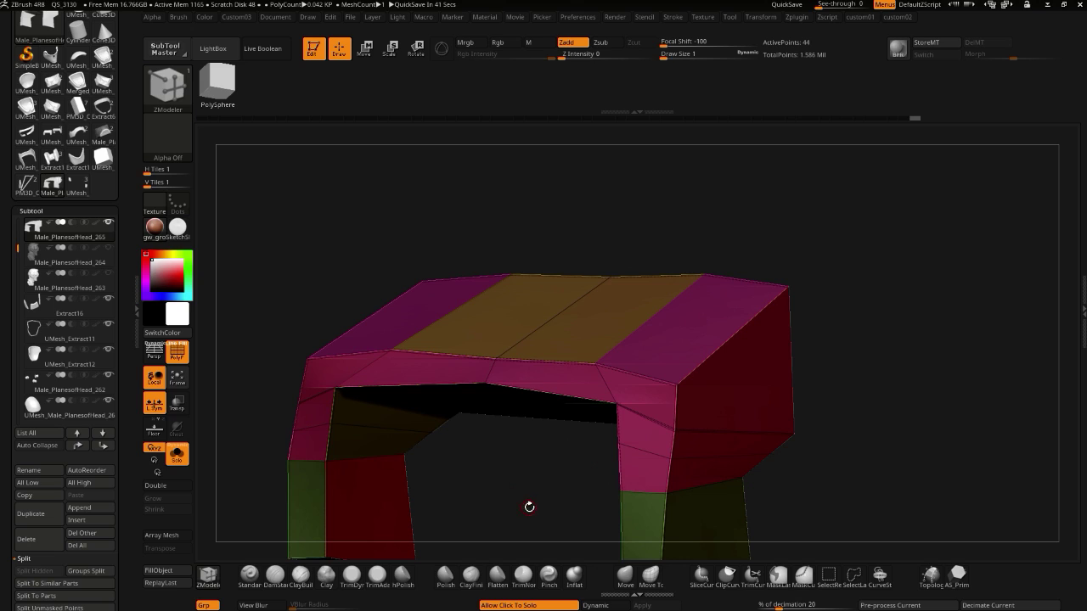
left_click_drag(518, 505, 514, 487)
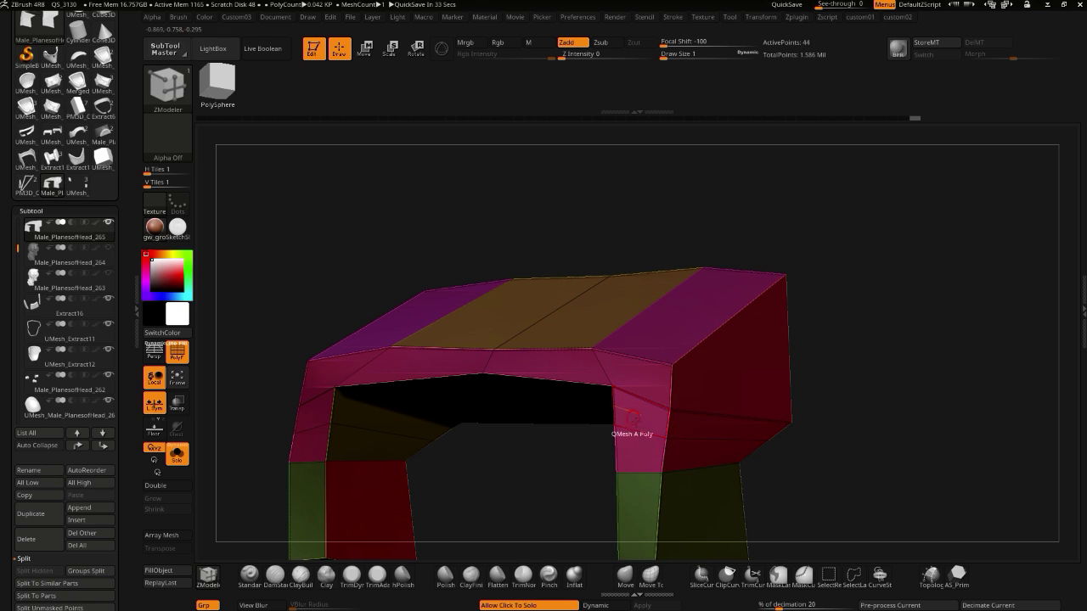
key("space")
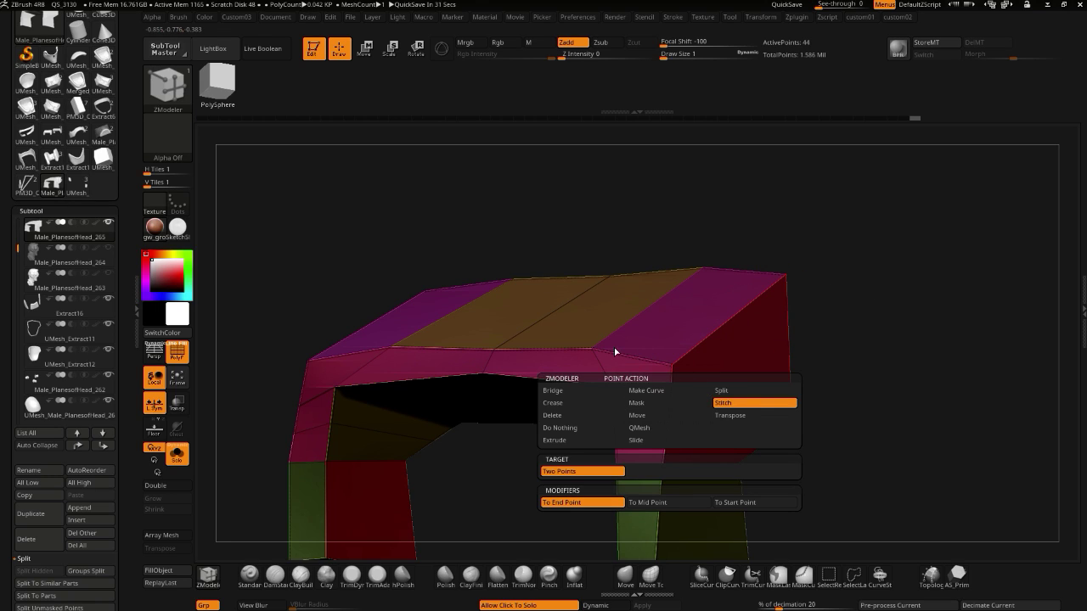
left_click(722, 393)
key("space")
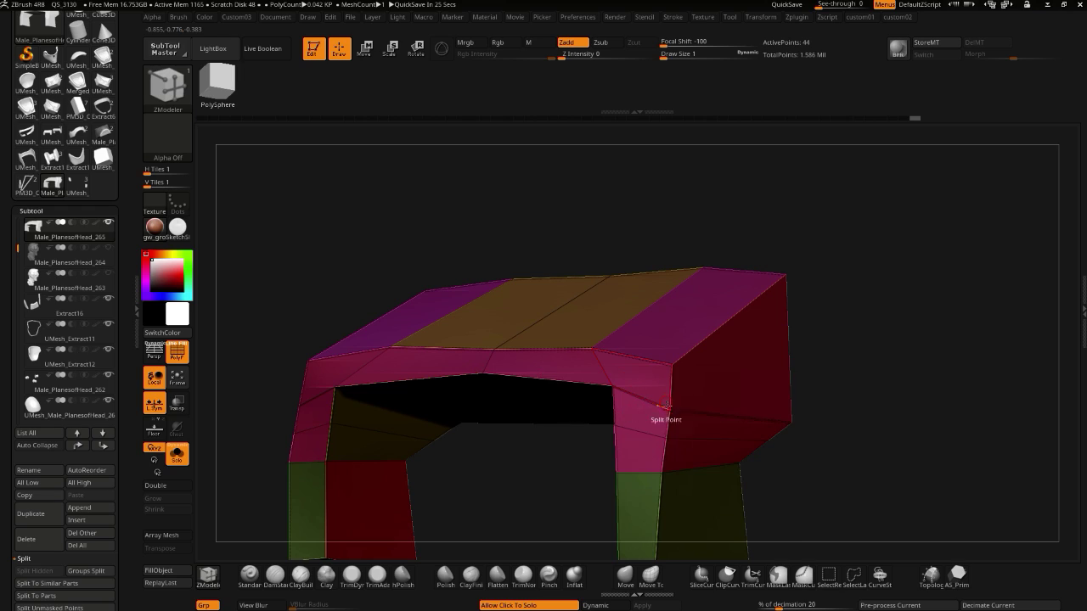
left_click(664, 408)
- Set the ZModeler point action to Bridge with the Two Points target
key("space")
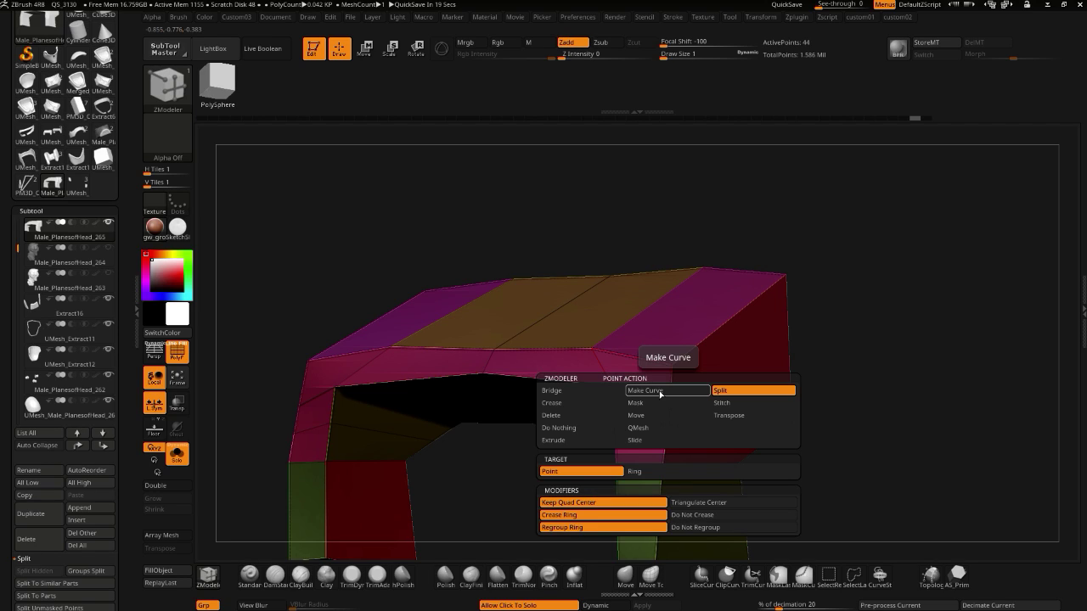
left_click(550, 392)
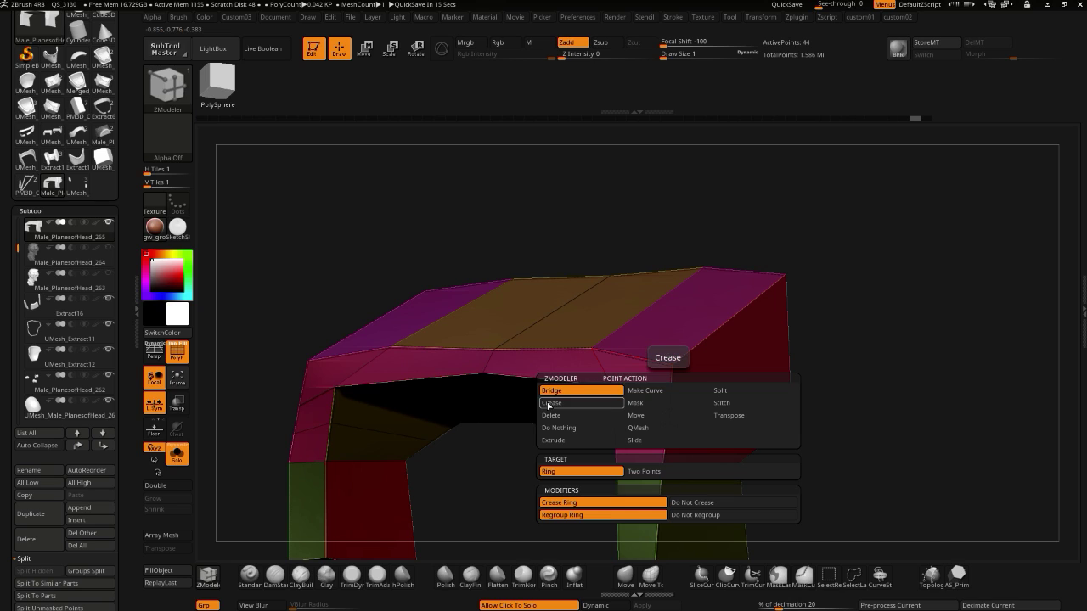
left_click(627, 469)
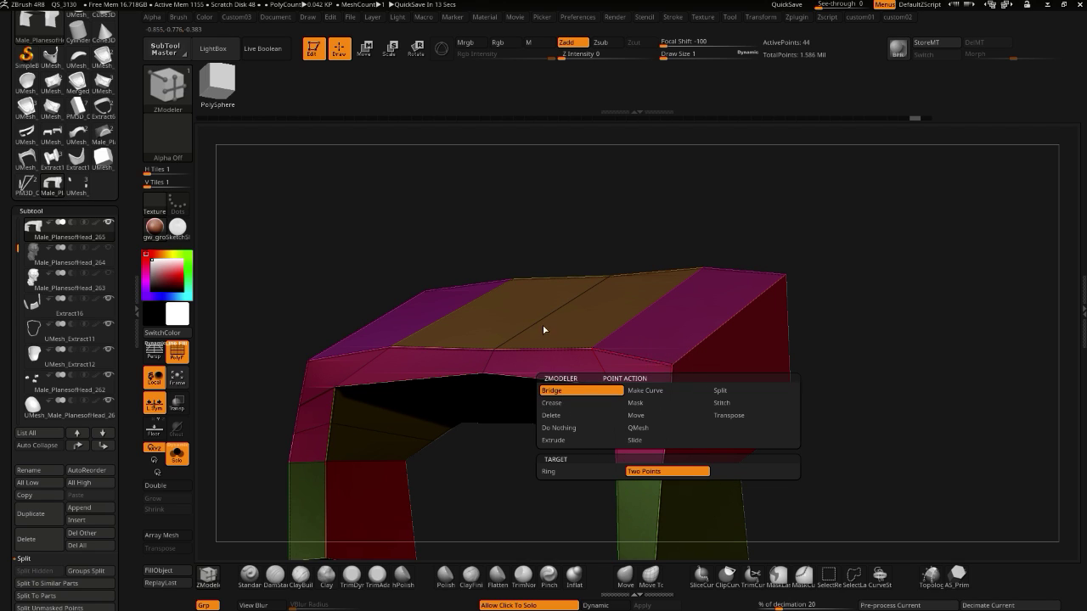
- Turn off Allow Click To Solo and restore the isolated view of the bracket
left_click(668, 408)
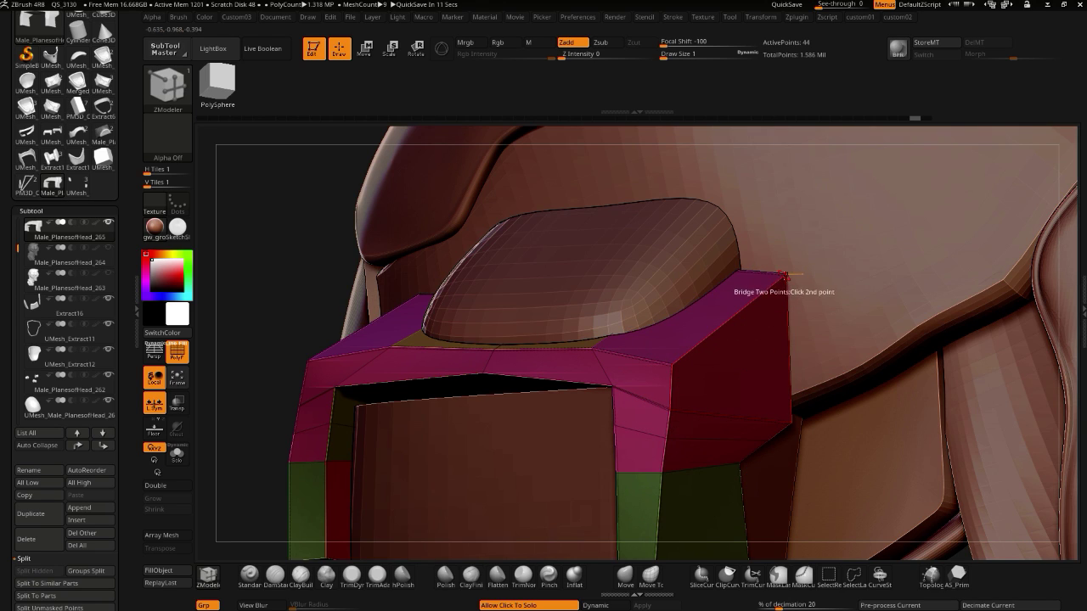
key("ctrl+z")
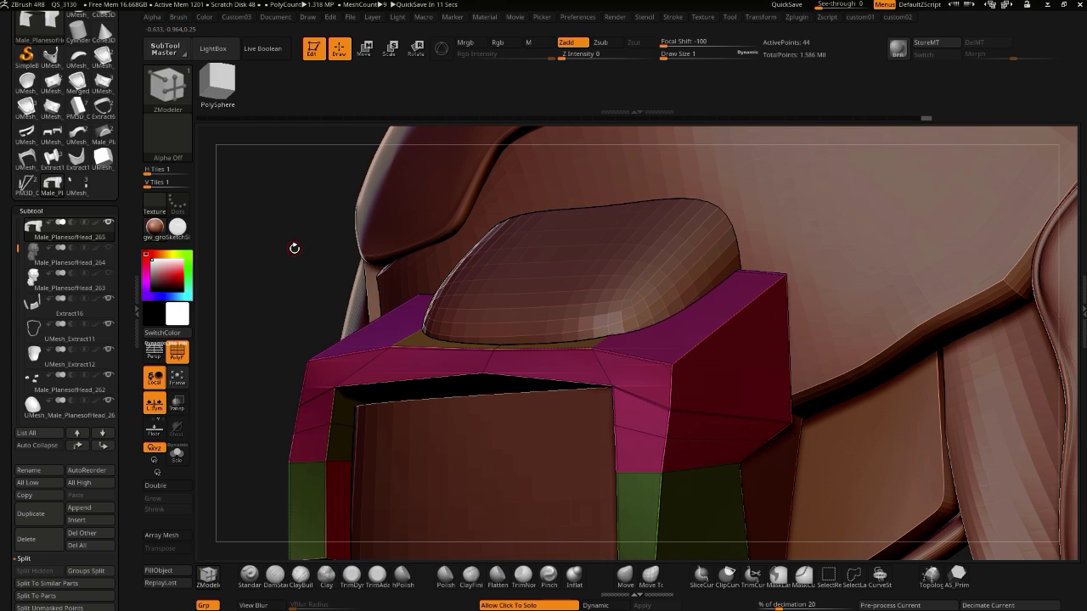
left_click(297, 247)
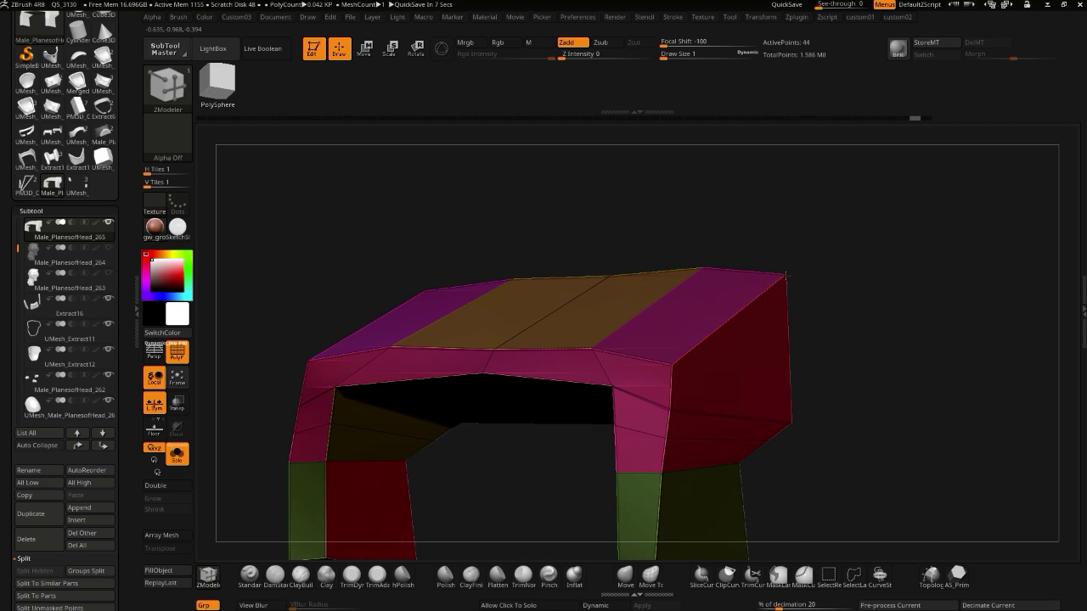
- Bridge the upper rear corner to the front-edge loop point on each of the bracket's outer side faces, forming diagonal edges
left_click(669, 407)
left_click_drag(832, 488, 801, 492)
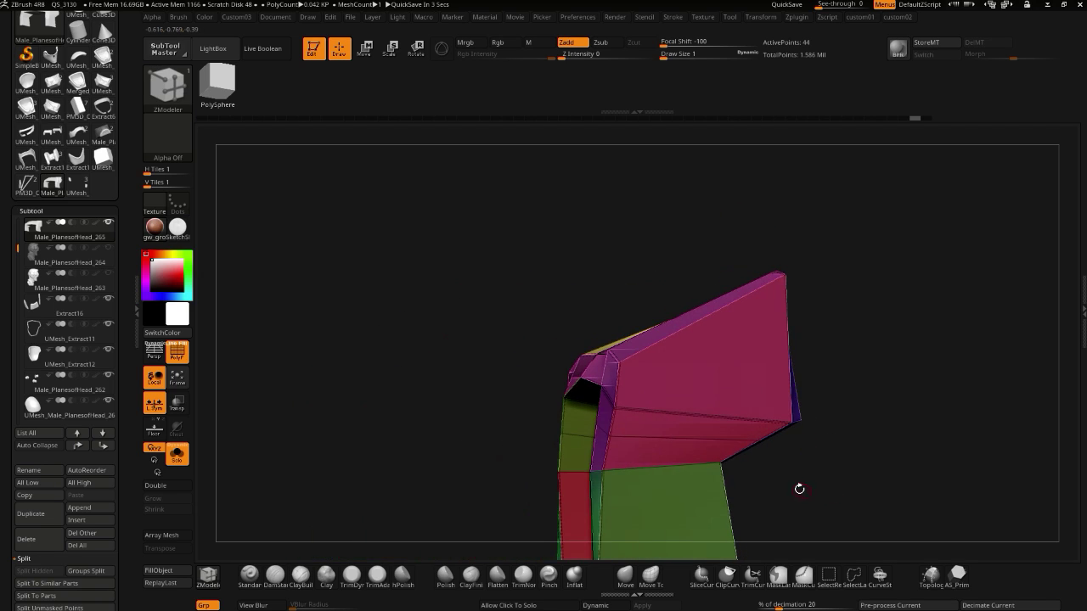
left_click_drag(362, 337, 385, 338)
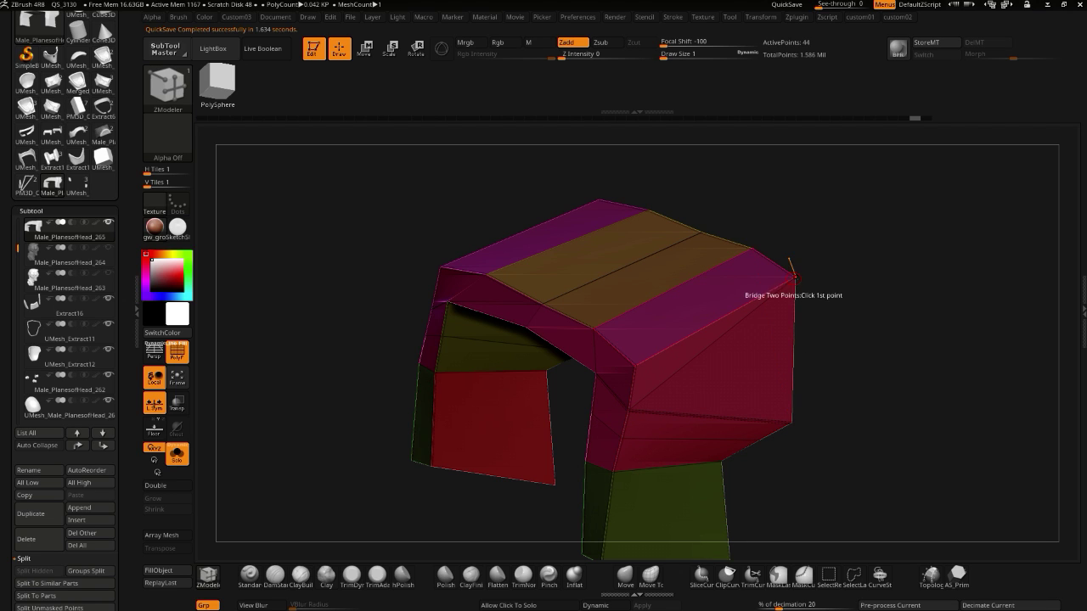
left_click_drag(316, 301, 711, 411)
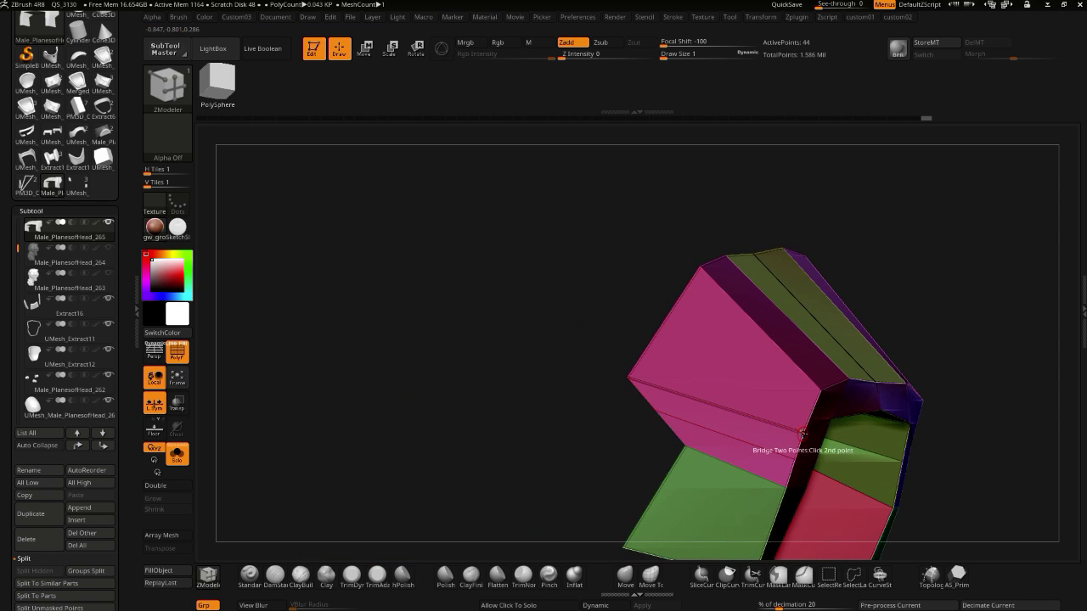
left_click_drag(617, 291, 612, 425)
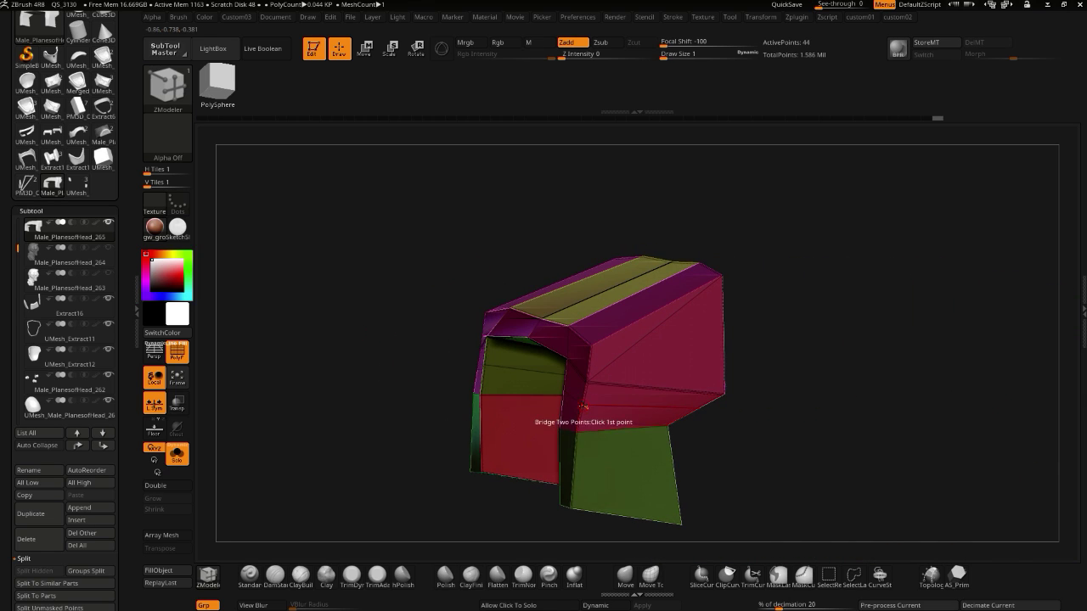
left_click_drag(747, 374, 441, 349)
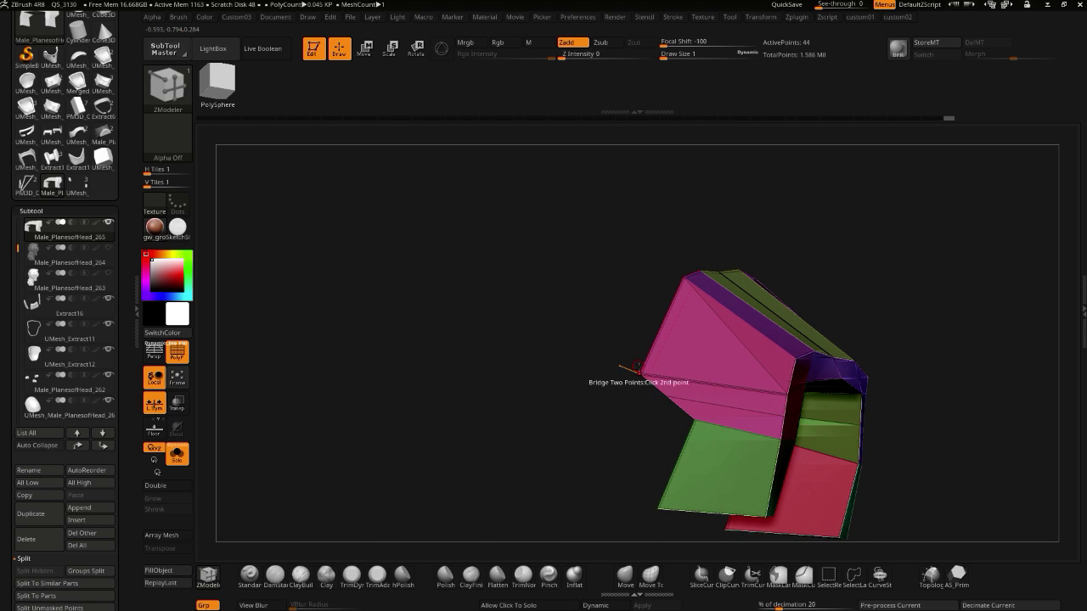
- Bridge the rear and front loop points across the lower outer and inner faces of both upper legs with diagonal edges
left_click_drag(568, 389, 656, 415)
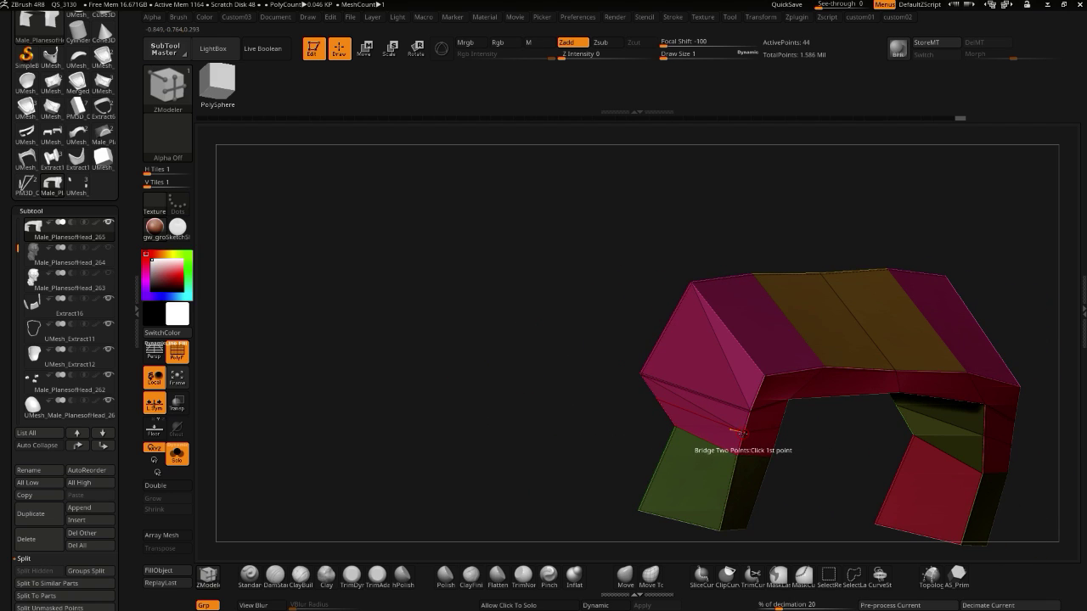
mouse_move(594, 365)
left_mouse_down()
mouse_move(497, 339)
mouse_move(517, 337)
mouse_move(478, 327)
mouse_move(461, 301)
mouse_move(478, 294)
mouse_move(536, 371)
mouse_move(498, 356)
mouse_move(501, 338)
mouse_move(605, 367)
left_mouse_up()
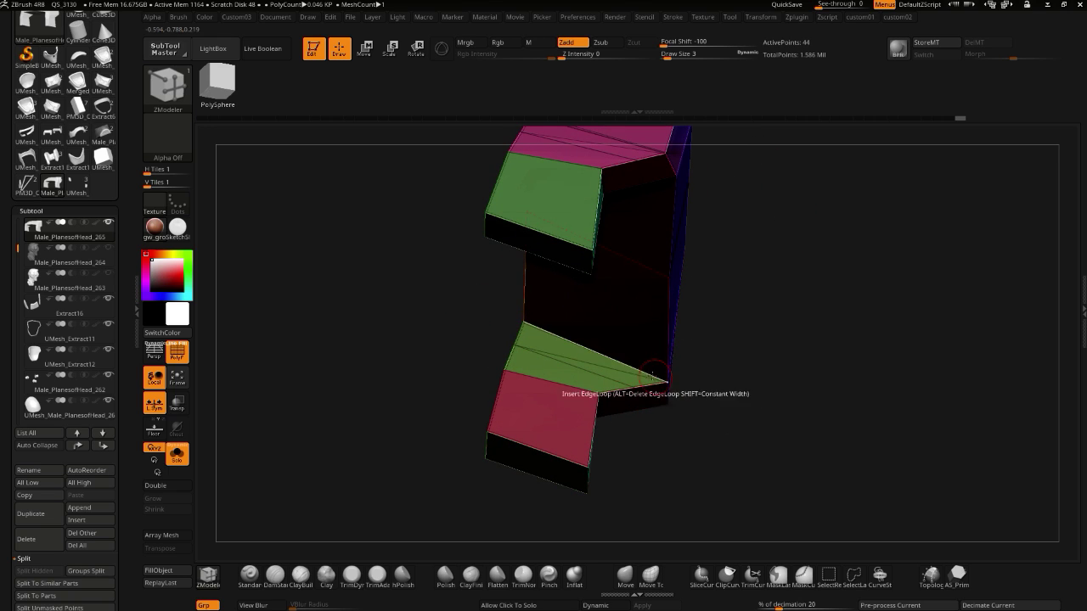
mouse_move(400, 323)
left_mouse_down()
mouse_move(410, 380)
mouse_move(484, 340)
mouse_move(470, 303)
mouse_move(355, 362)
mouse_move(462, 349)
mouse_move(436, 394)
mouse_move(412, 396)
mouse_move(400, 308)
mouse_move(420, 323)
mouse_move(490, 329)
left_mouse_up()
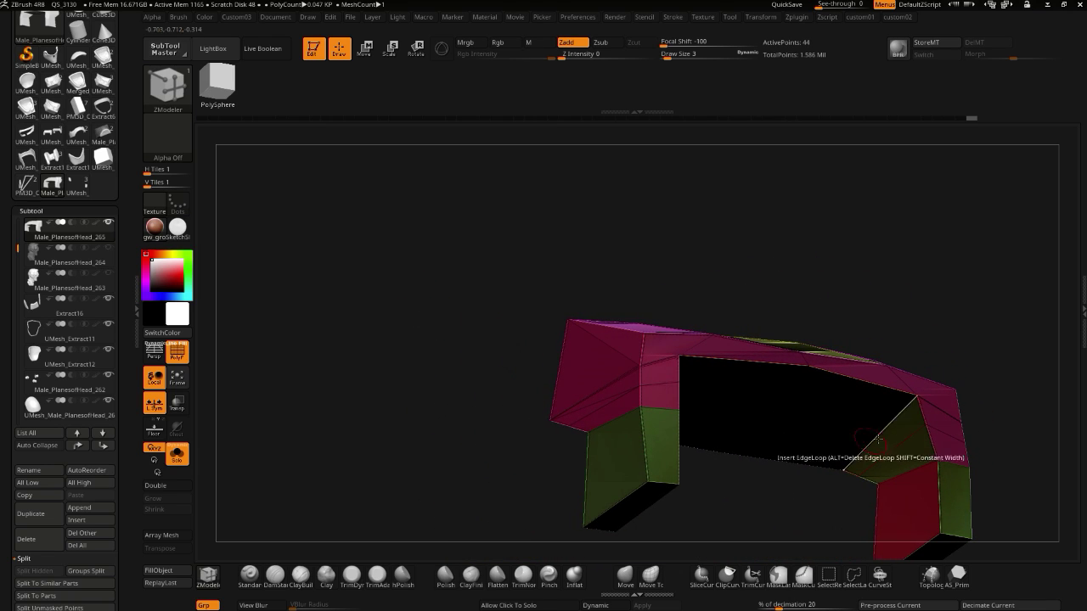
left_click(832, 470)
left_click_drag(829, 503, 588, 484)
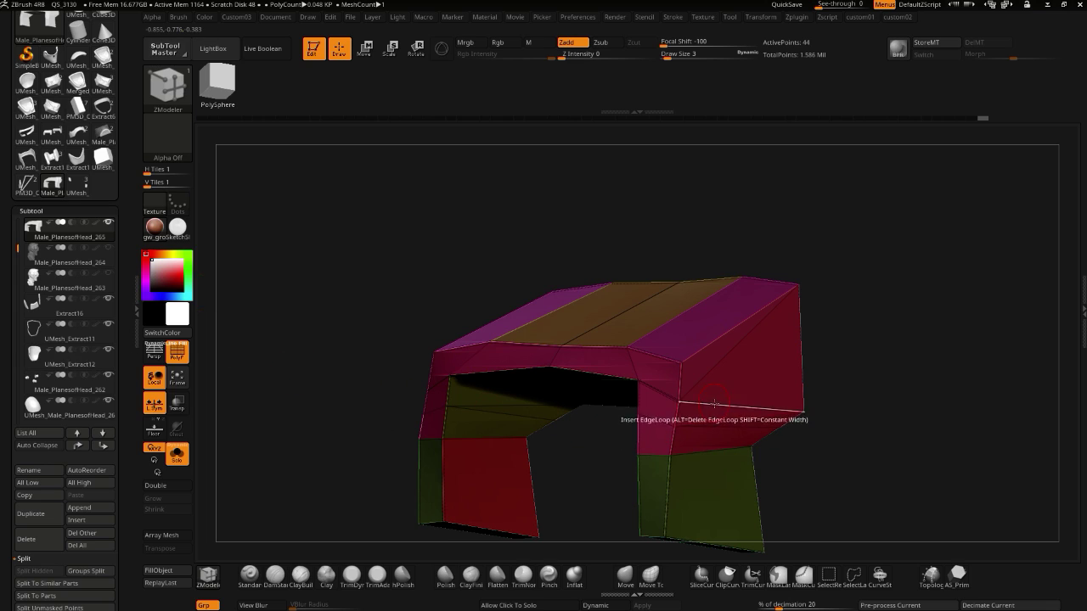
- Set the ZModeler edge action to Delete with the Edge target and remove the surplus cross edge from the bracket's outer side face
key("space")
left_click(595, 379)
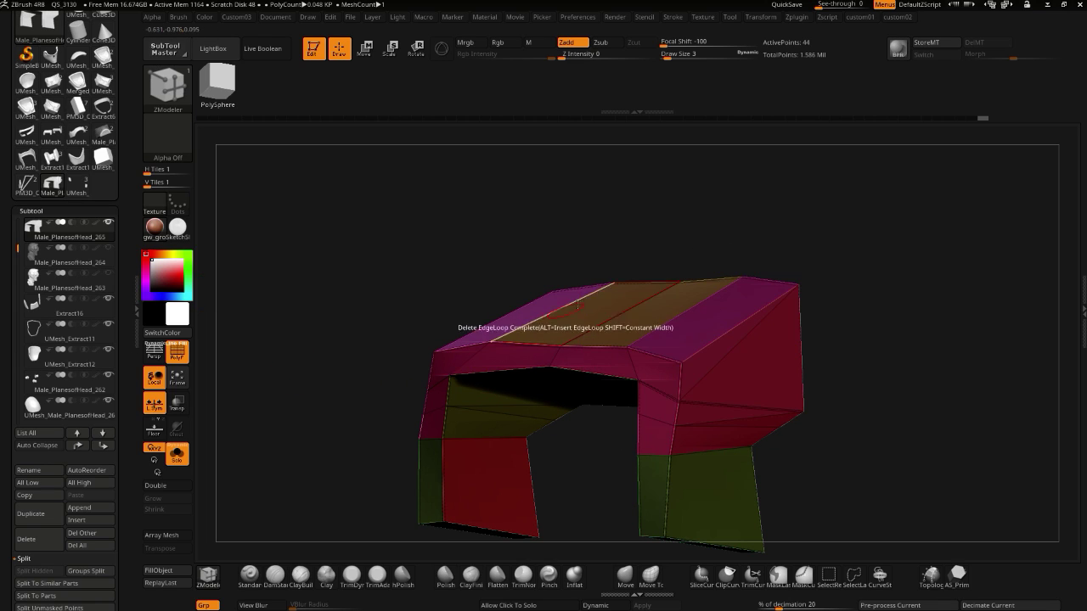
left_click(713, 403)
key("ctrl+z")
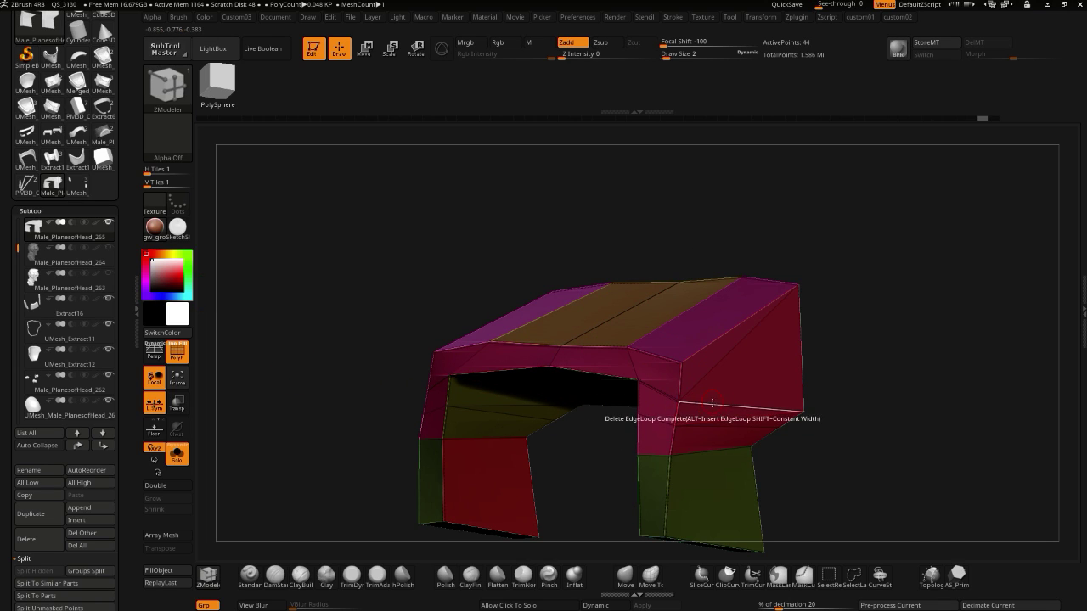
key("space")
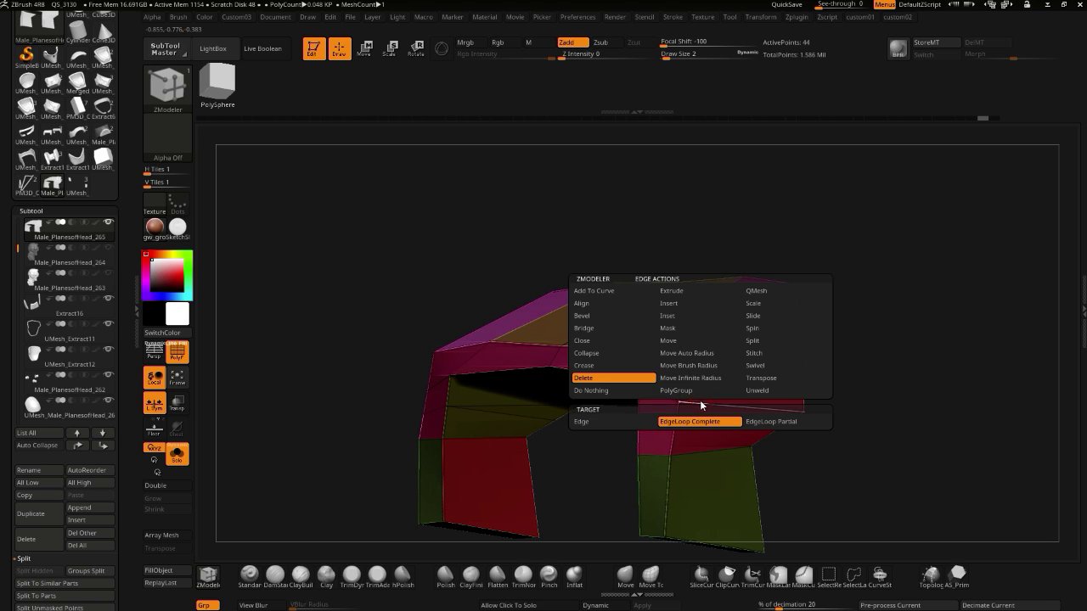
left_click(583, 424)
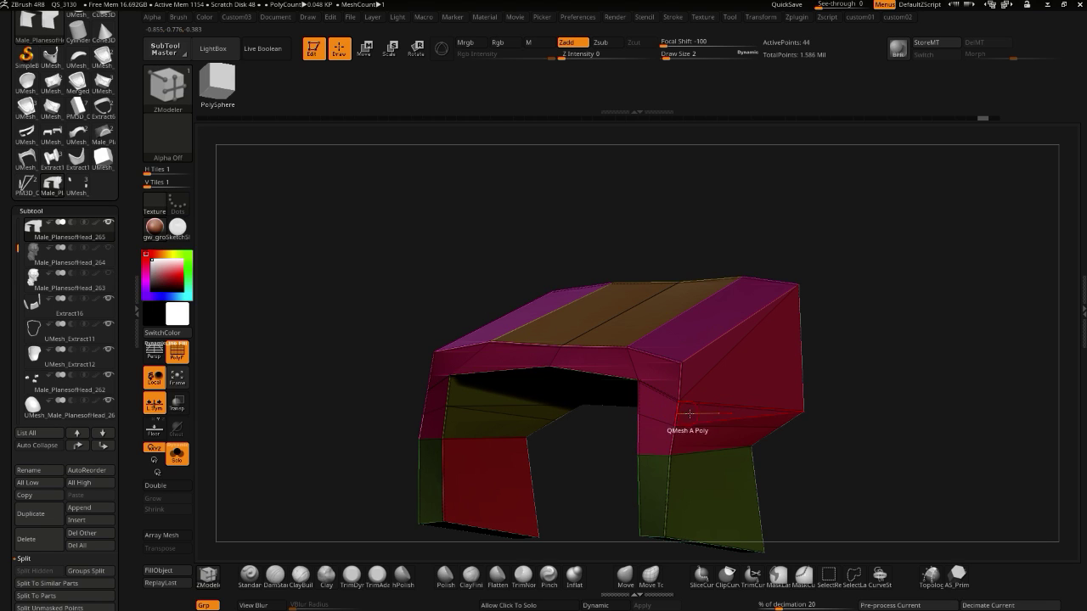
left_click_drag(571, 445, 629, 445)
left_click(632, 438)
left_click_drag(532, 454, 711, 459)
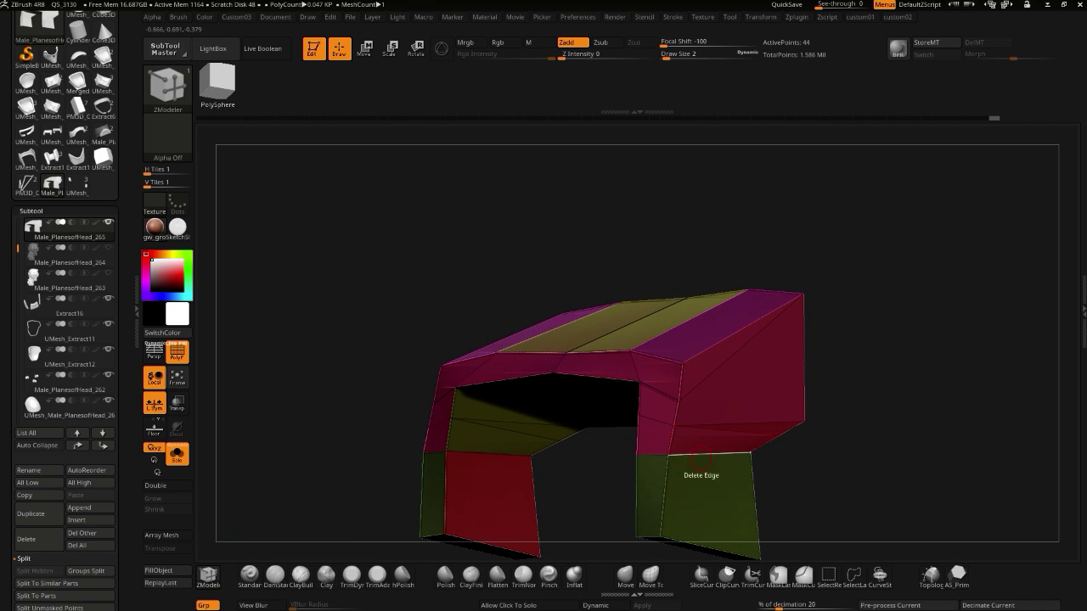
- Set the ZModeler edge Delete target to EdgeLoop Partial for the edge under the bracket's leg
left_click_drag(832, 500, 747, 488)
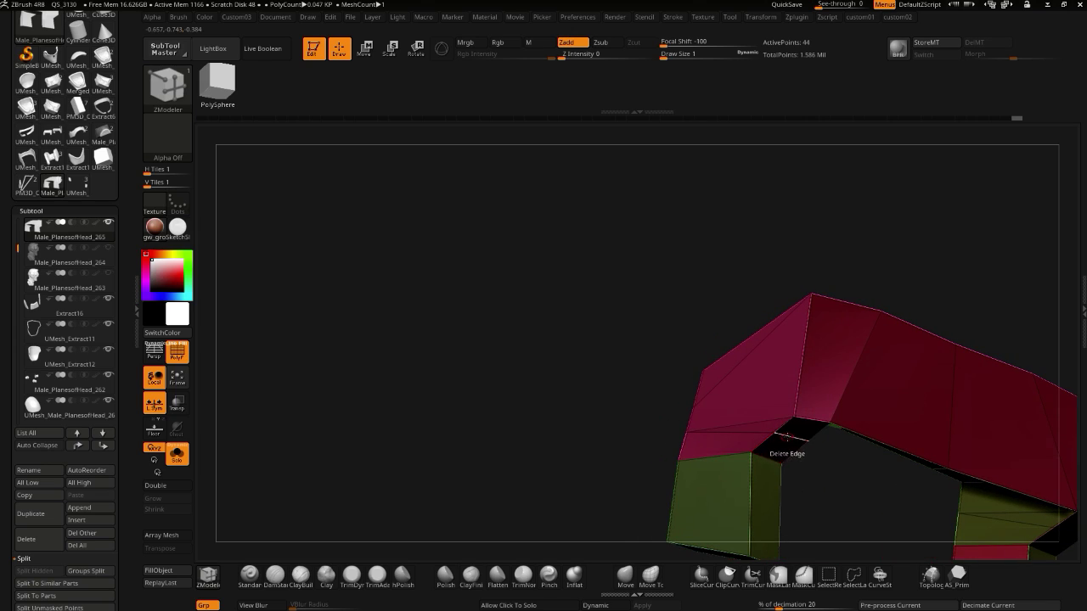
key("space")
left_click(803, 422)
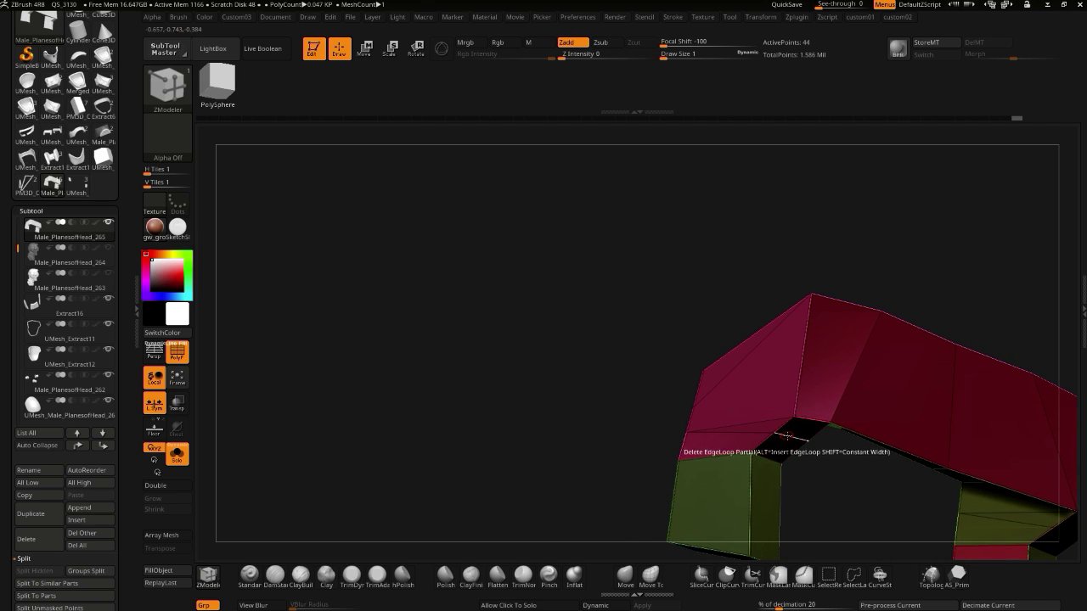
key("space")
left_click_drag(556, 438, 594, 420)
left_click_drag(529, 376, 552, 433, "alt")
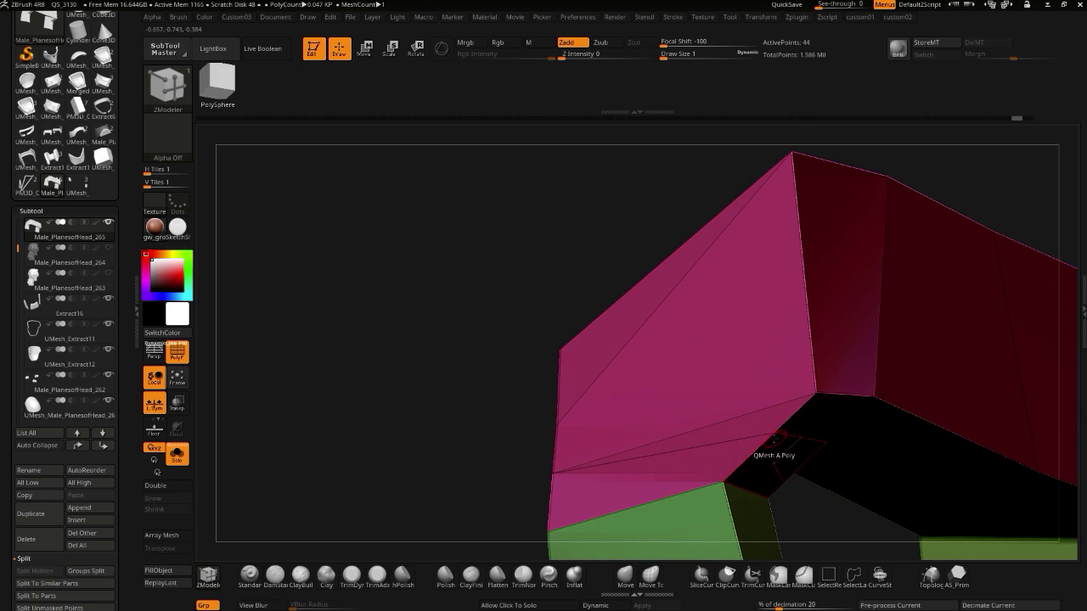
- Set the ZModeler point action to Stitch and merge the loop points under one leg into the adjacent upper corners
key("space")
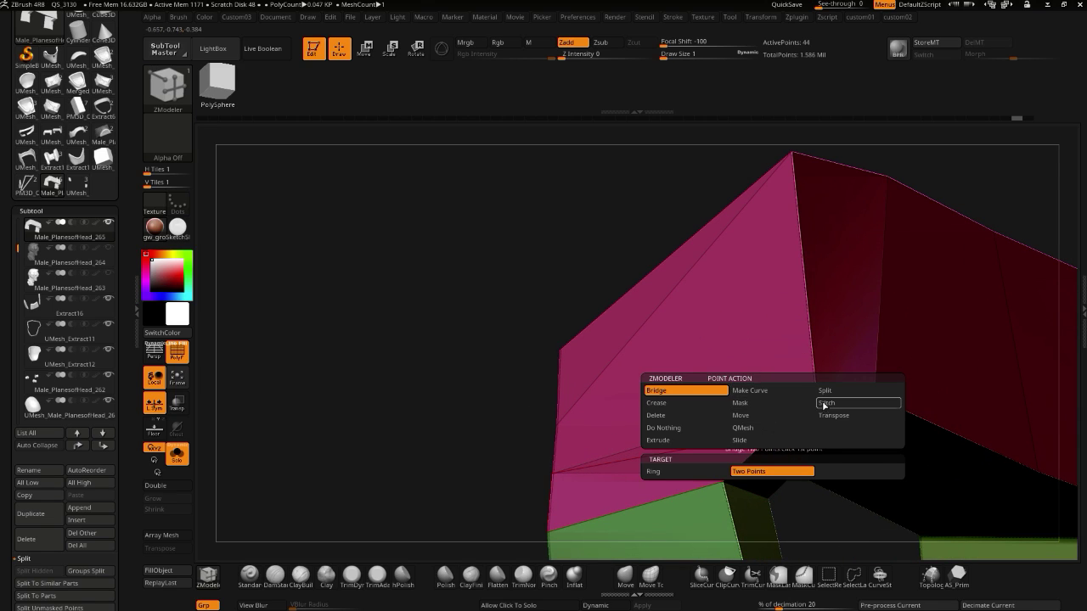
left_click(824, 402)
left_click(815, 392)
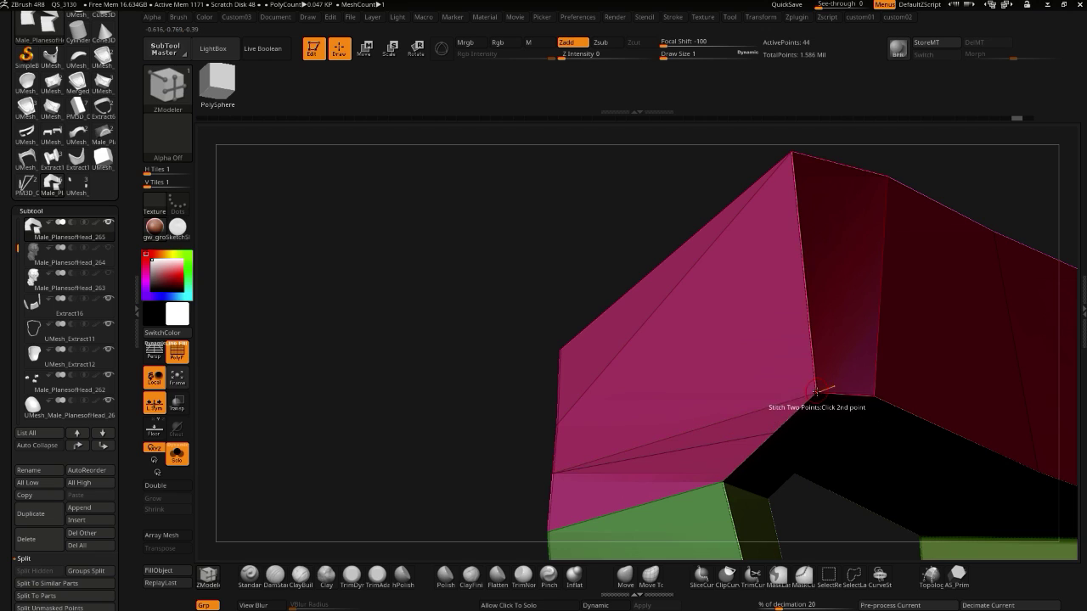
left_click_drag(416, 261, 747, 395)
left_click(854, 456)
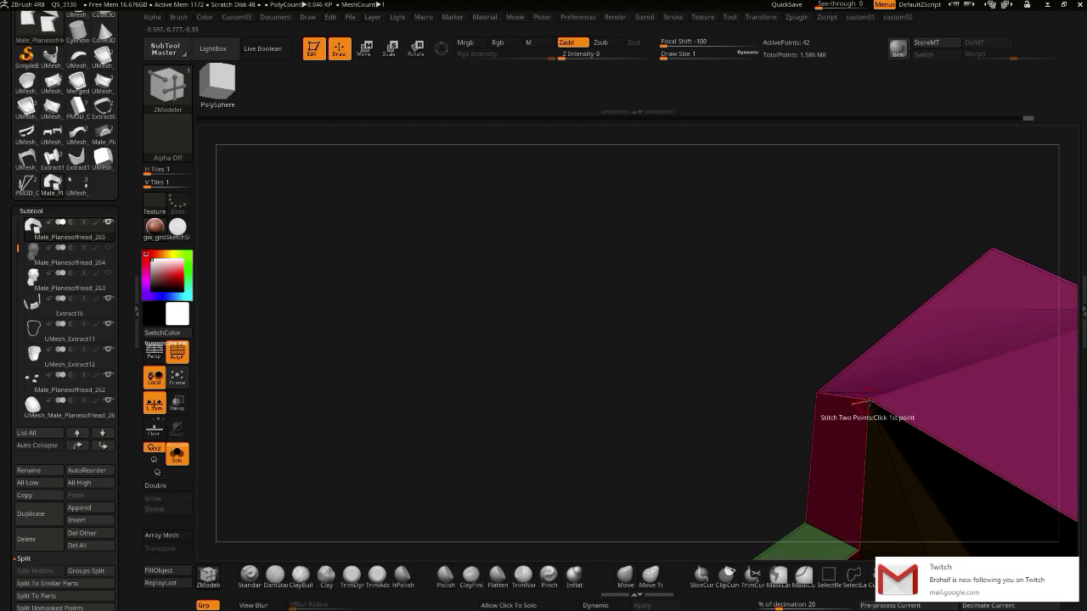
left_click(1071, 567)
- Set the ZModeler edge Delete target back to Edge and remove the surplus cross edge on the bracket's leg
left_click_drag(633, 399, 501, 415)
left_click_drag(433, 384, 637, 379)
key("space")
left_click(590, 376)
left_click(648, 382)
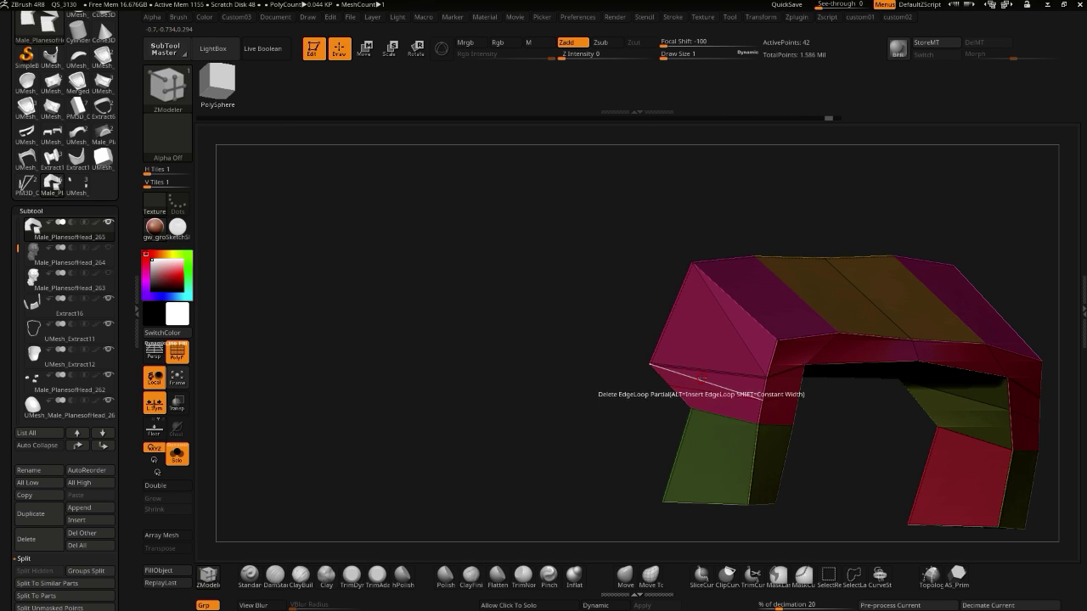
key("space")
left_click(587, 425)
left_click_drag(585, 386, 514, 349)
- Stitch the remaining loop points under the other leg into its adjacent upper corners
right_click_drag(722, 376, 543, 303)
left_click(480, 270)
mouse_move(398, 314)
right_mouse_down()
mouse_move(490, 322)
mouse_move(552, 354)
mouse_move(398, 308)
right_mouse_up()
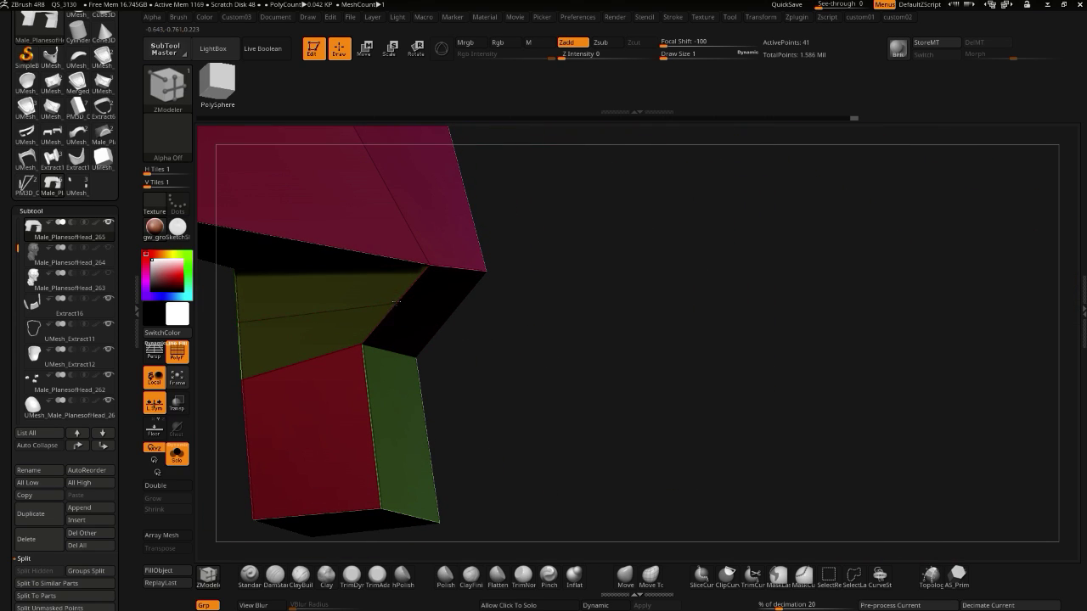
right_click_drag(521, 338, 508, 275)
- Turn on dynamic subdivision for the bracket to preview the cleaned-up topology
key("space")
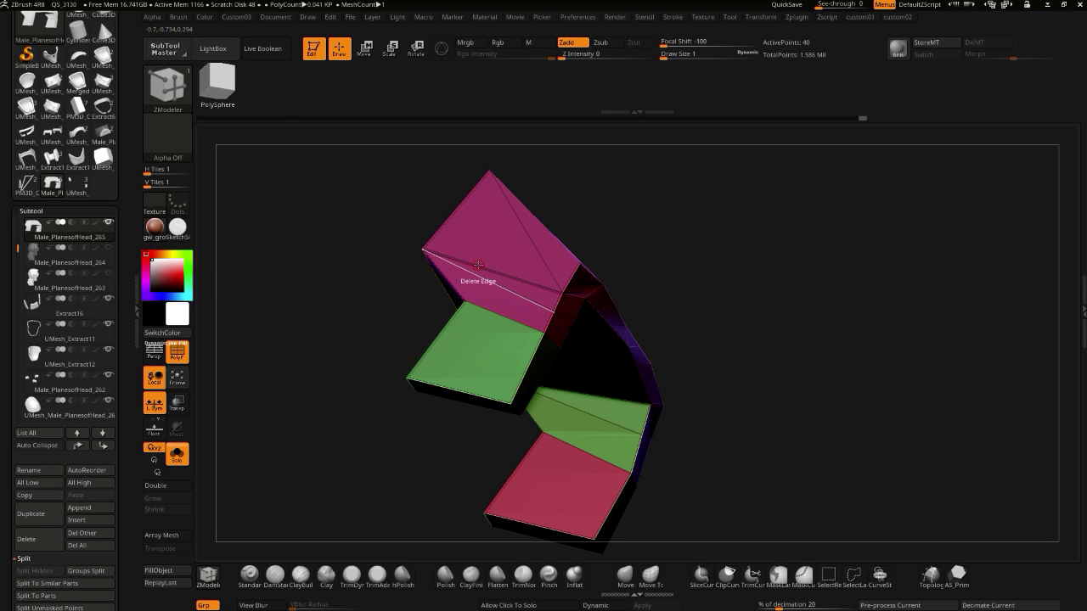
right_click_drag(509, 274, 357, 340)
key("2")
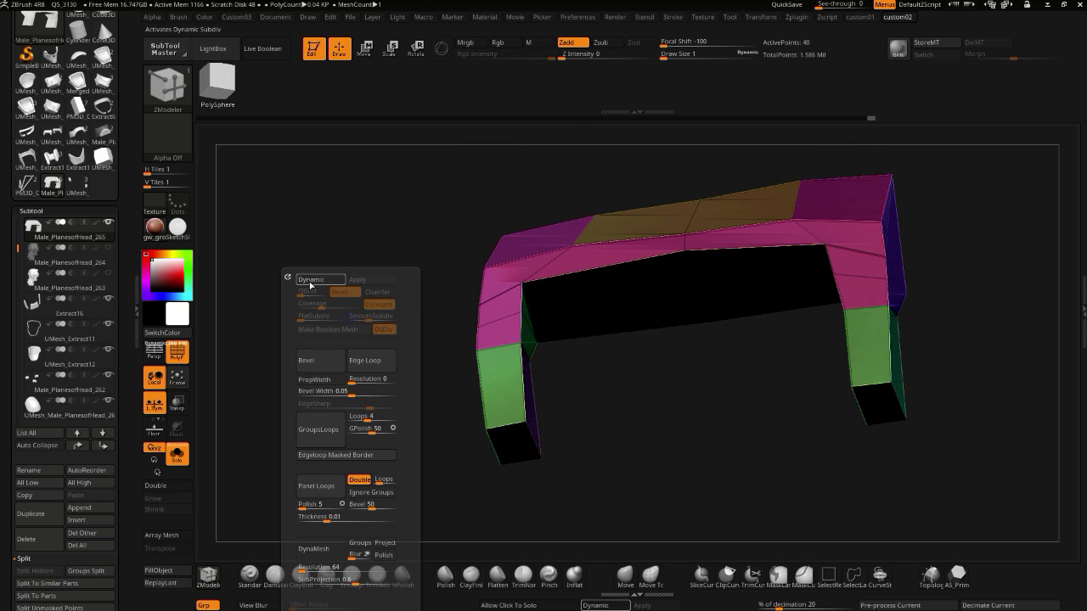
left_click(309, 284)
right_click_drag(638, 452, 662, 450)
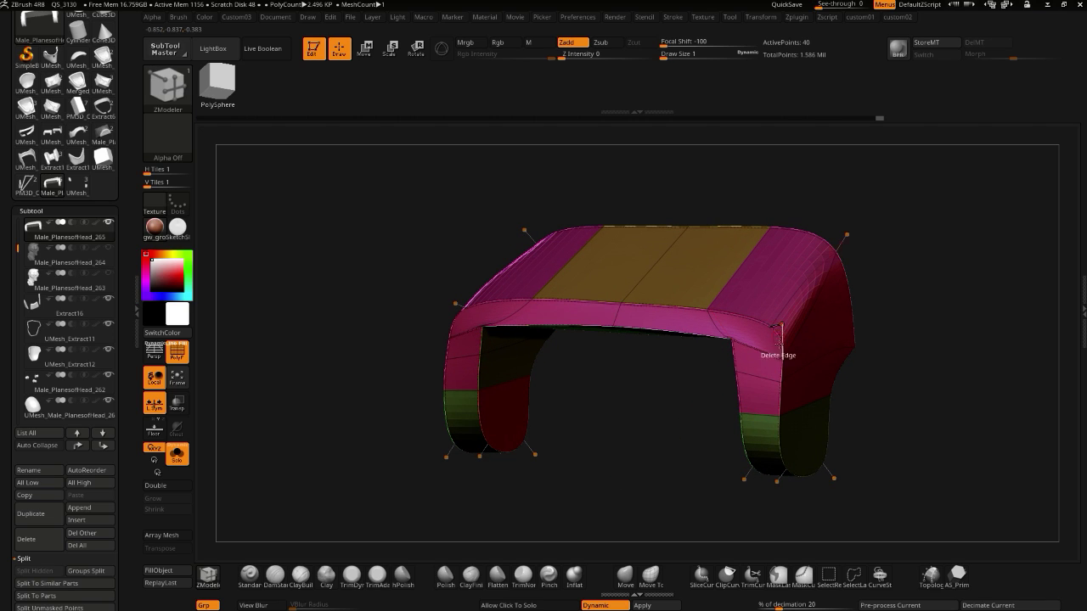
- Try to stitch two points at the bracket's front outer corner with the ZModeler Stitch point action
key("space")
left_click(780, 333)
left_click(858, 367)
left_click(782, 357)
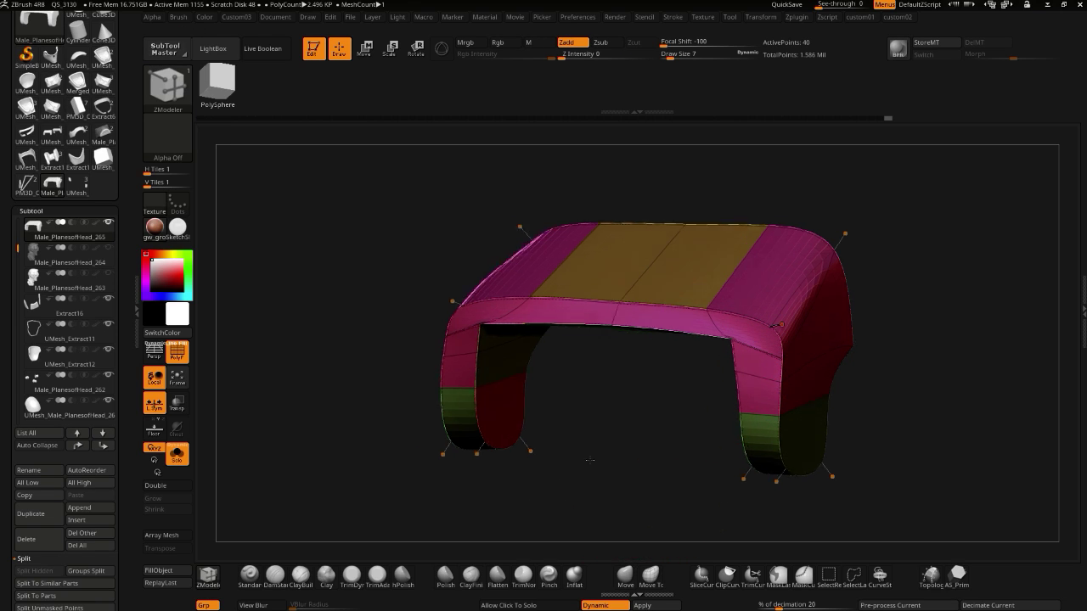
- Try to switch from ZModeler to the Move brush
left_click_drag(587, 458, 606, 445)
left_click(174, 91)
key("m")
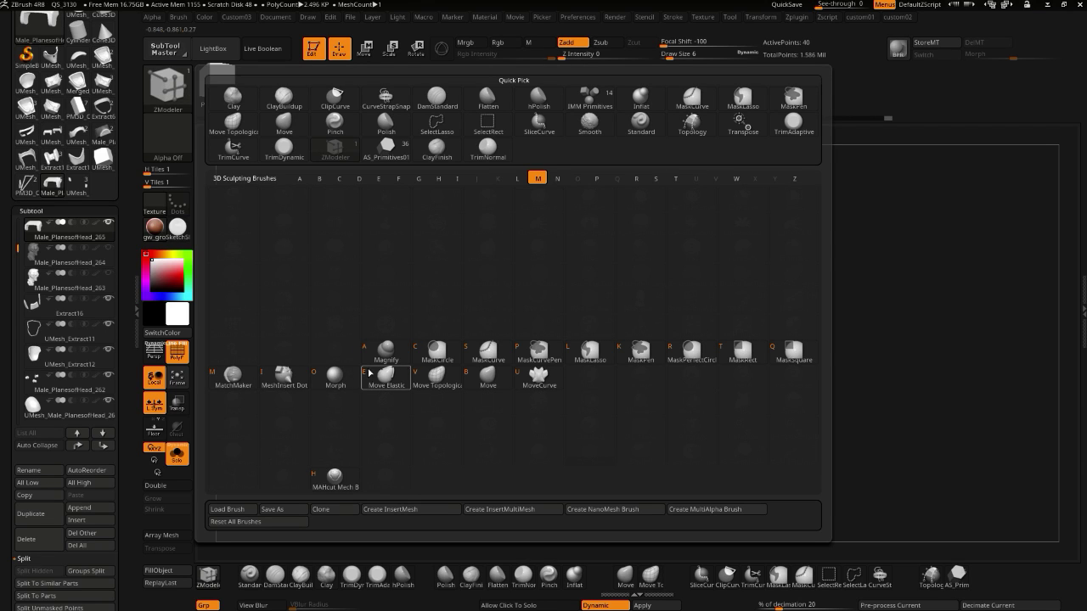
left_click(487, 376)
left_click_drag(653, 375, 632, 403)
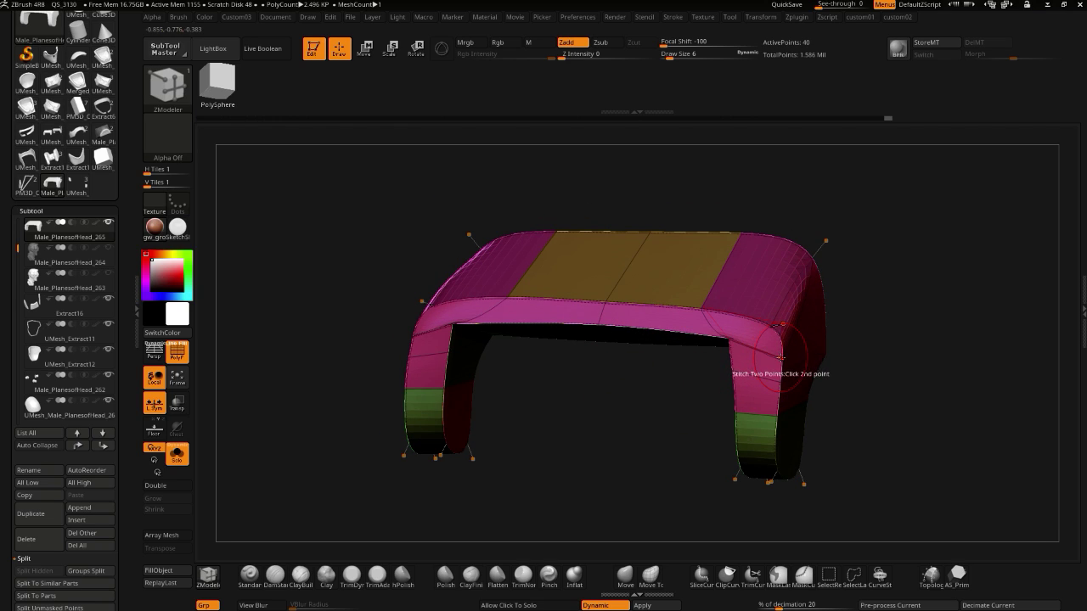
- Re-enable Allow Click To Solo and try moving the bracket's front corner point with the ZModeler Move point action
left_click(527, 605)
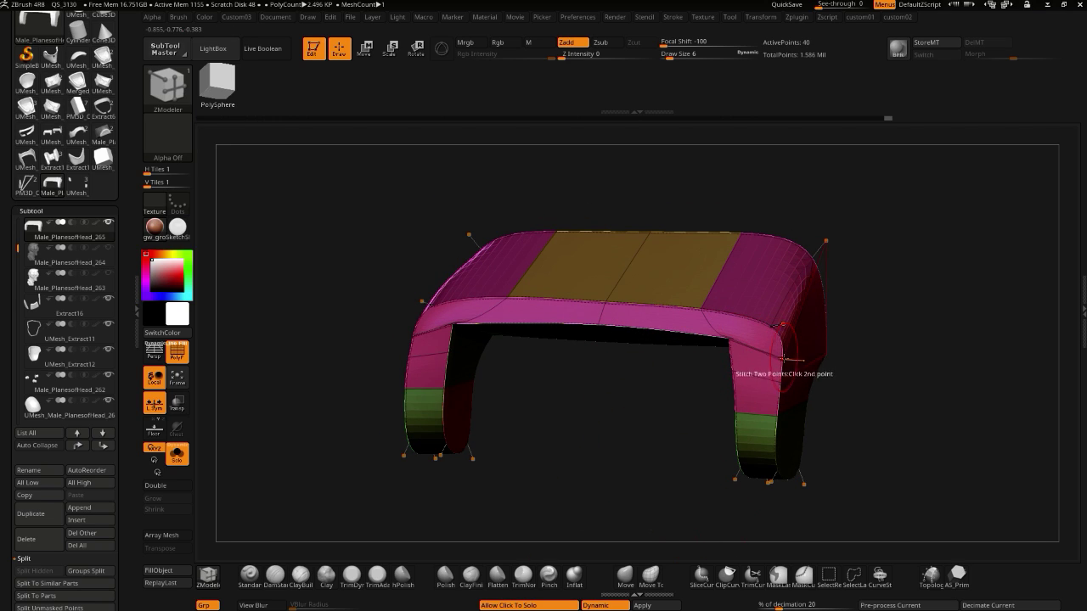
key("space")
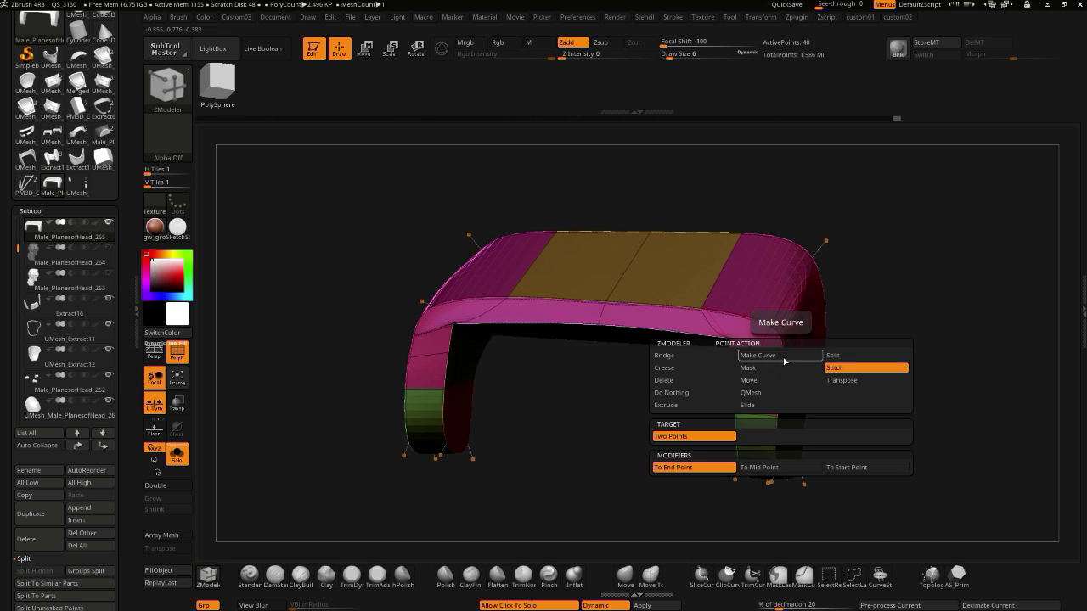
left_click(745, 382)
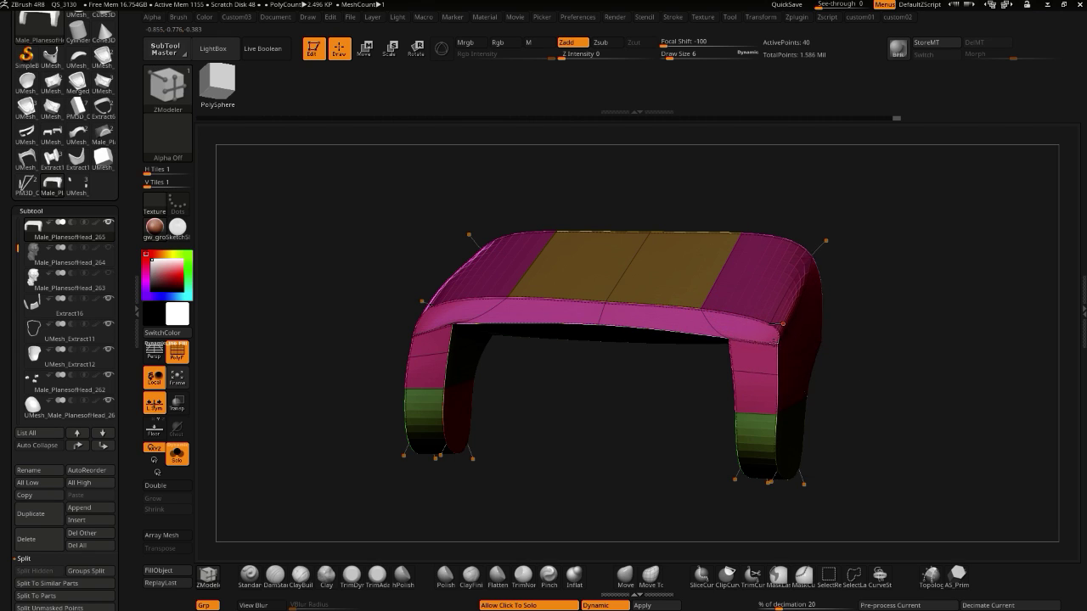
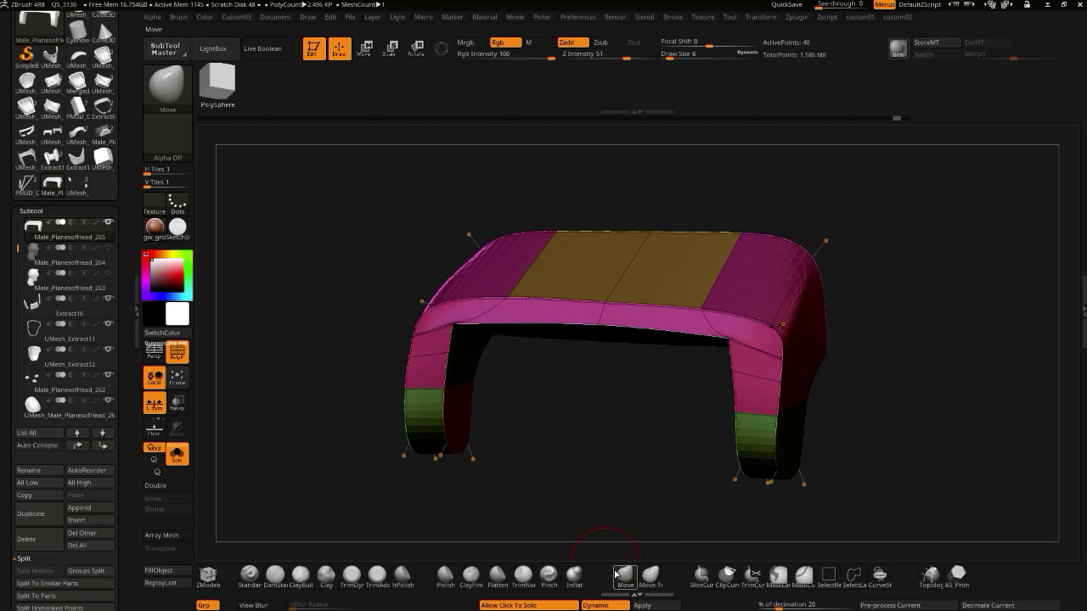
- Bring the other helmet parts back into view and turn off dynamic subdivision for the bracket
mouse_move(352, 406)
left_mouse_down("alt")
mouse_move(353, 423)
mouse_move(337, 420)
left_mouse_up("alt")
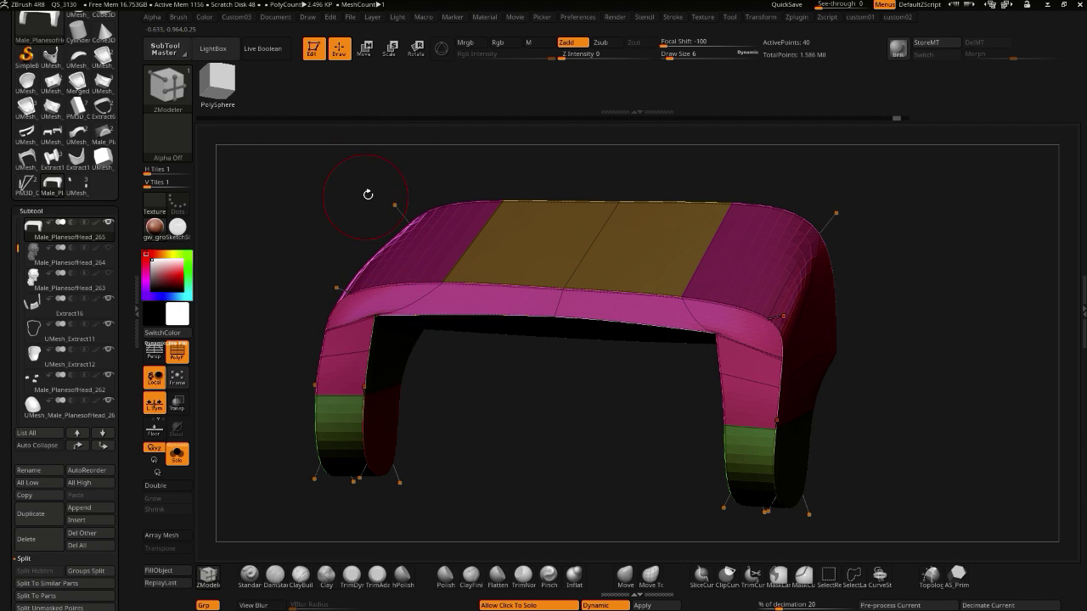
left_click(512, 422, "shift")
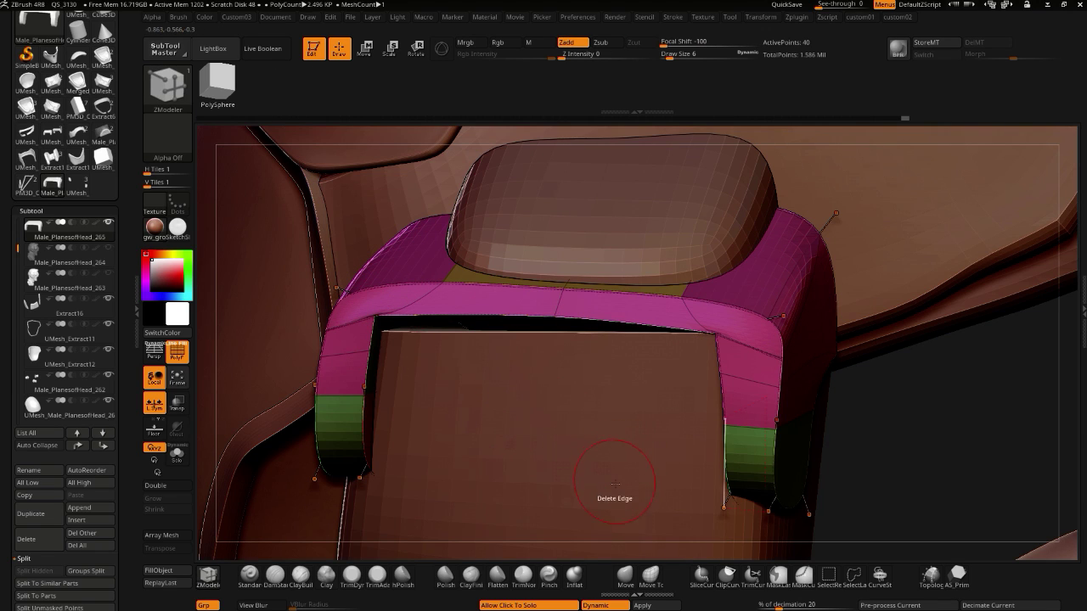
left_click_drag(950, 500, 837, 435, "alt")
key("ctrl+2")
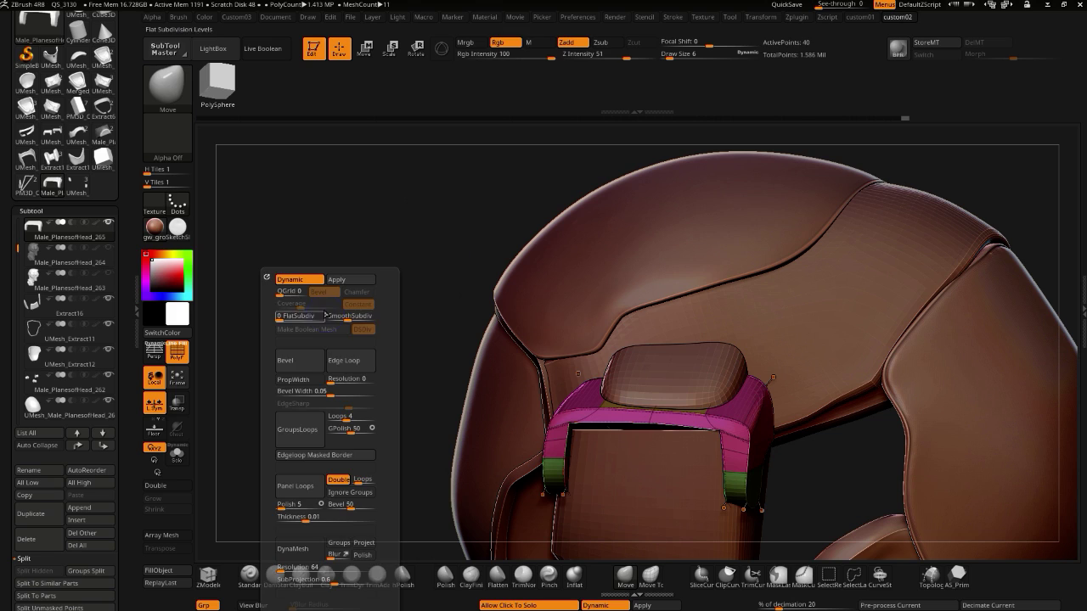
left_click(287, 279)
left_click_drag(265, 334, 278, 351)
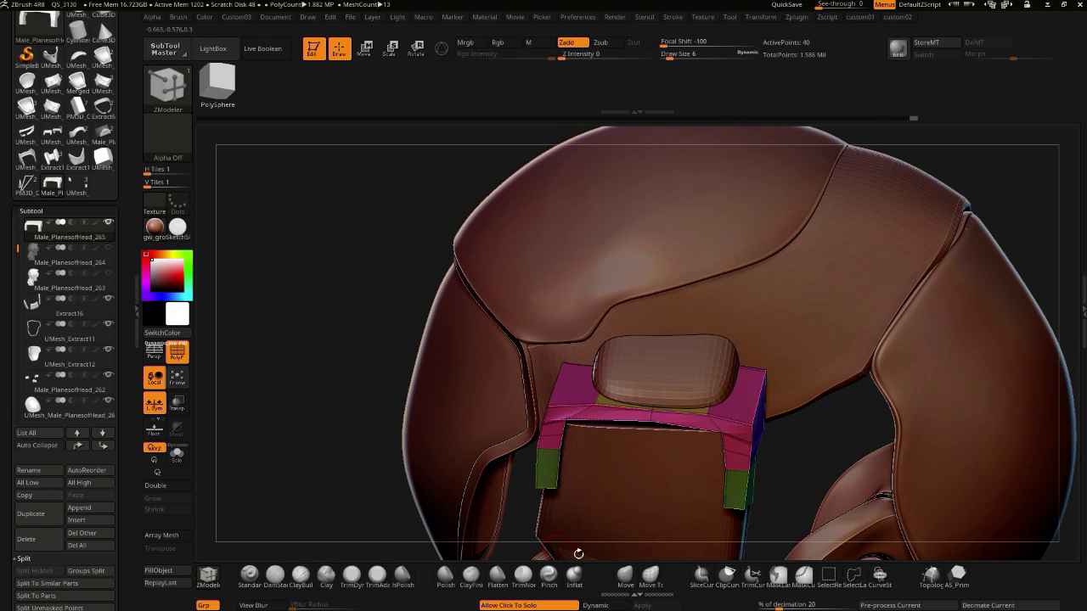
left_click(312, 51)
left_click_drag(349, 292, 341, 416)
left_click(312, 48)
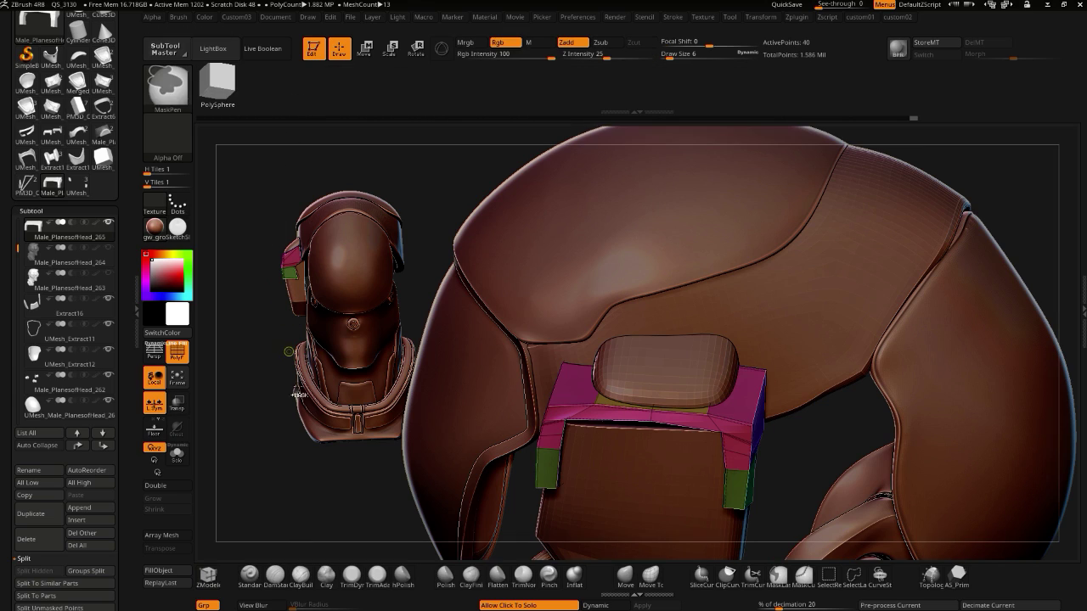
key("ctrl+n")
- Isolate the bracket and switch to the Move Topological brush
left_click_drag(349, 501, 480, 475)
left_click_drag(480, 476, 569, 461)
left_click_drag(329, 448, 559, 526, "alt")
left_click(377, 392)
left_click(624, 580)
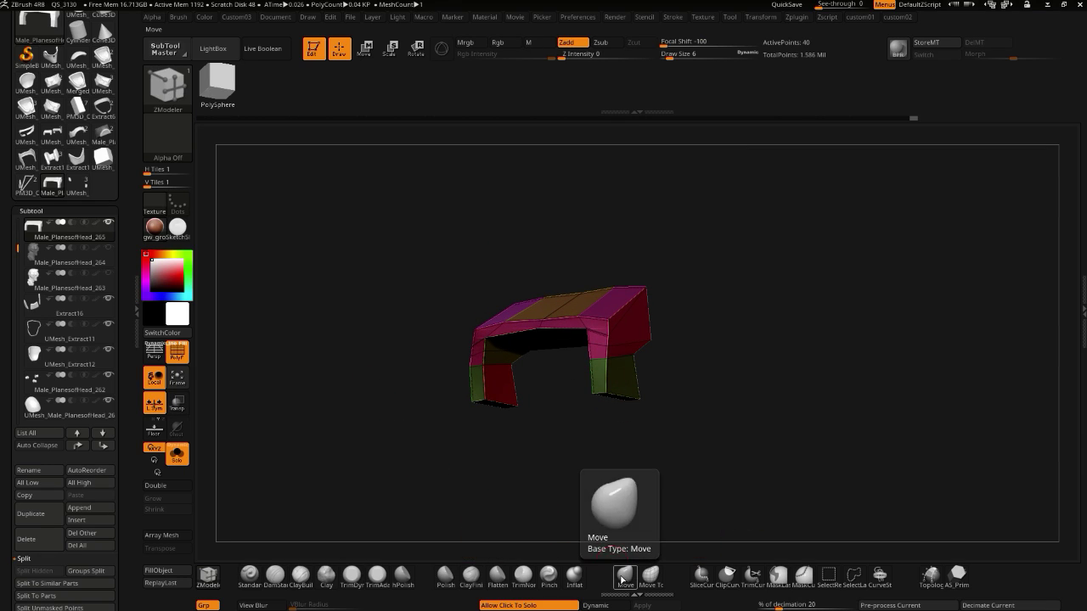
key("b")
key("z")
key("m")
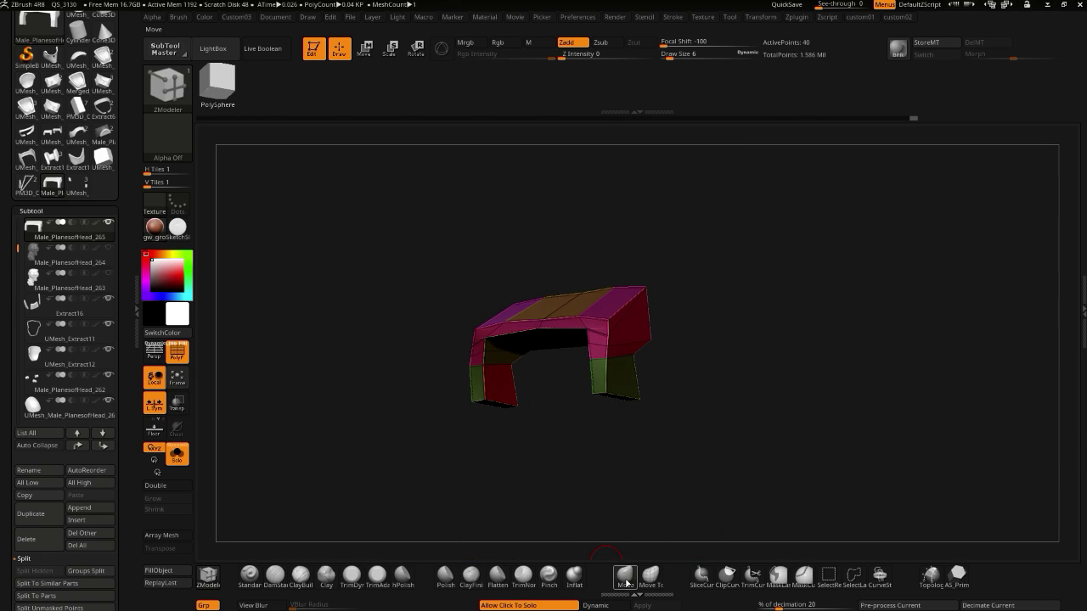
left_click(174, 88)
left_click(437, 378)
- Turn dynamic subdivision back on for the bracket and isolate it for editing
left_click_drag(417, 353, 305, 288)
left_click_drag(474, 473, 500, 422, "alt")
left_click_drag(568, 406, 561, 490, "alt")
left_click(544, 476)
key("2")
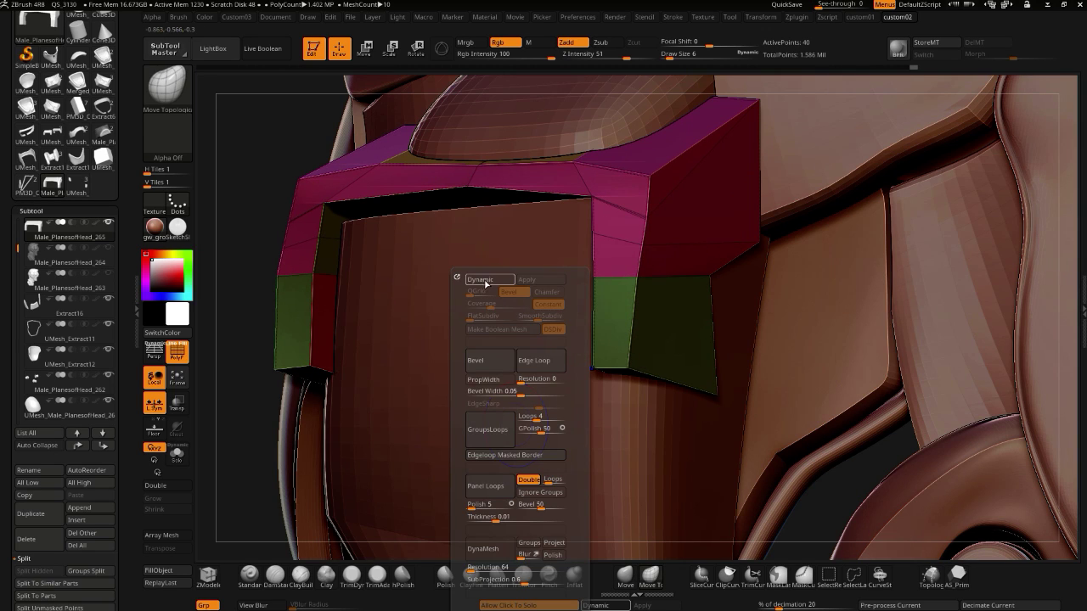
left_click(481, 279)
left_click_drag(248, 355, 281, 356)
left_click(671, 382)
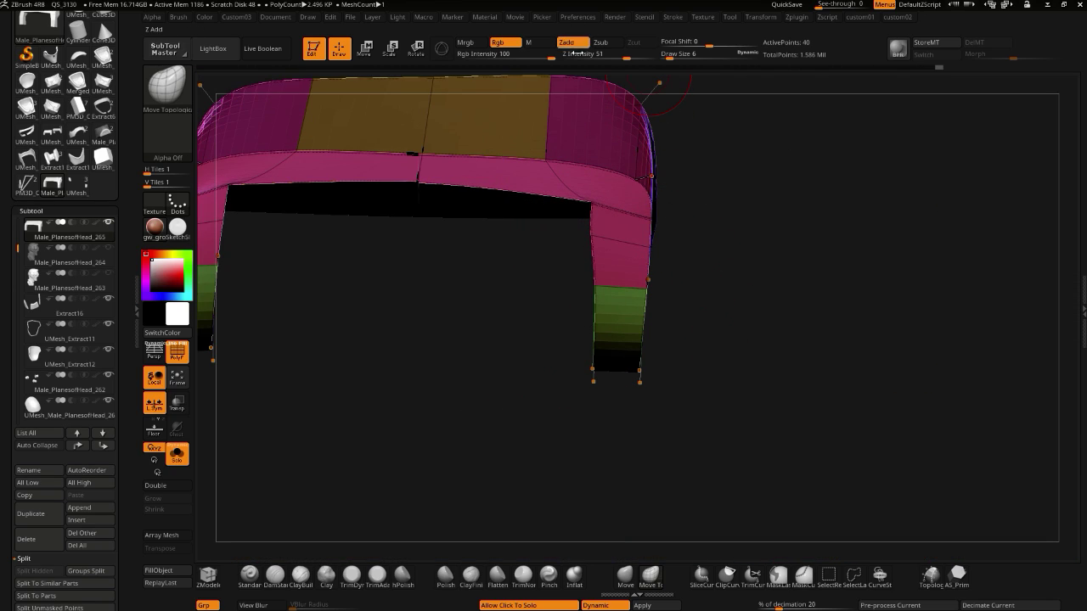
- Set the brush's Z Intensity to 100 and nudge the inner edge of the bracket's leg, undoing the last change
left_click_drag(666, 57, 673, 57)
left_click_drag(748, 384, 747, 467, "alt")
left_click_drag(626, 57, 656, 56)
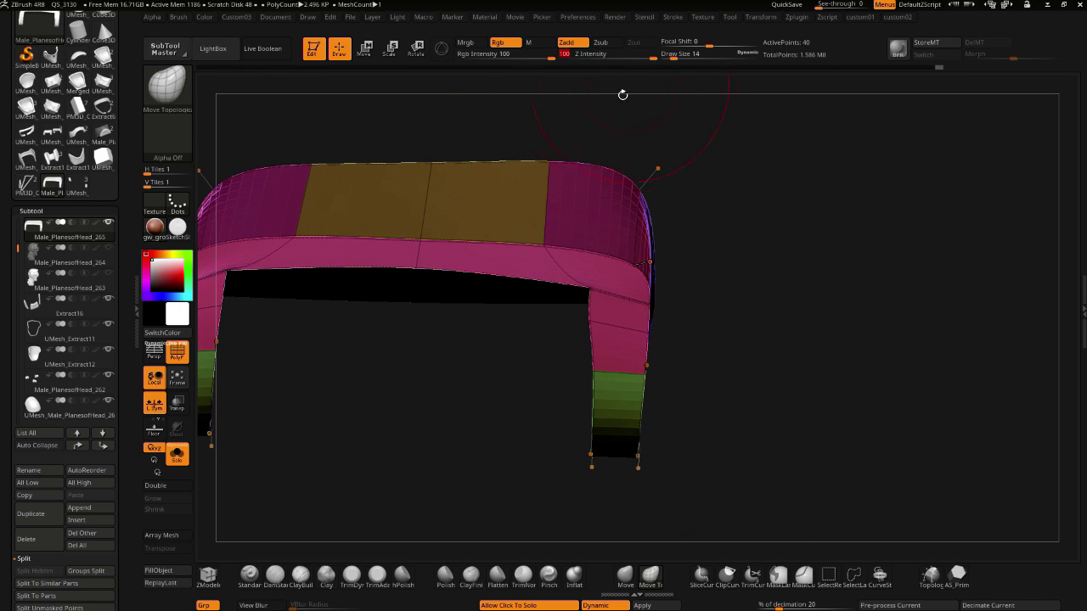
left_click_drag(592, 318, 600, 323)
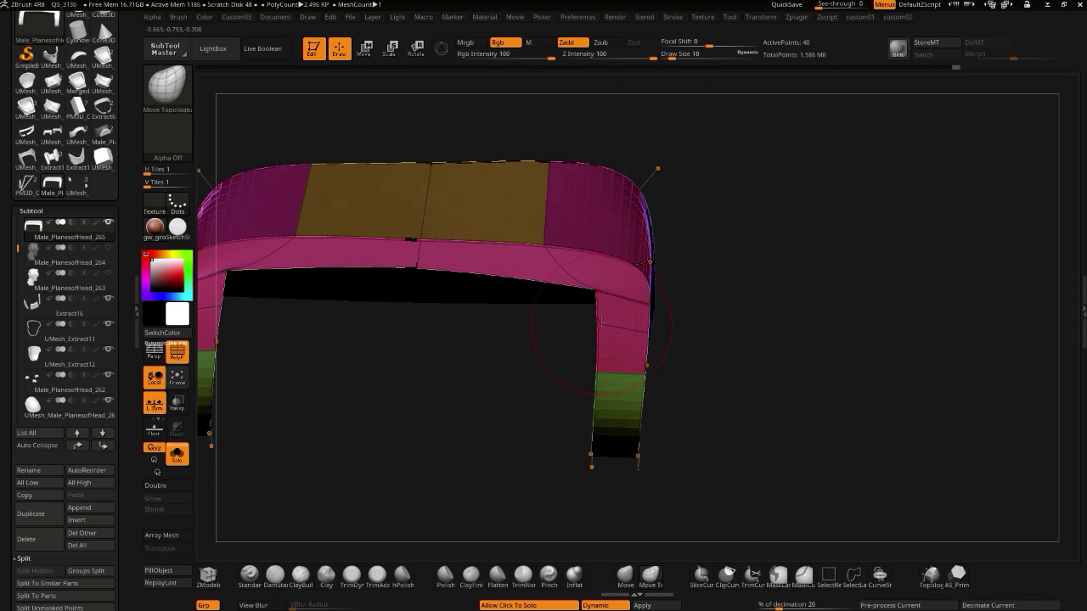
mouse_move(557, 369)
left_mouse_down()
mouse_move(512, 383)
mouse_move(531, 449)
mouse_move(561, 388)
mouse_move(478, 332)
mouse_move(597, 318)
left_mouse_up()
key("ctrl+z")
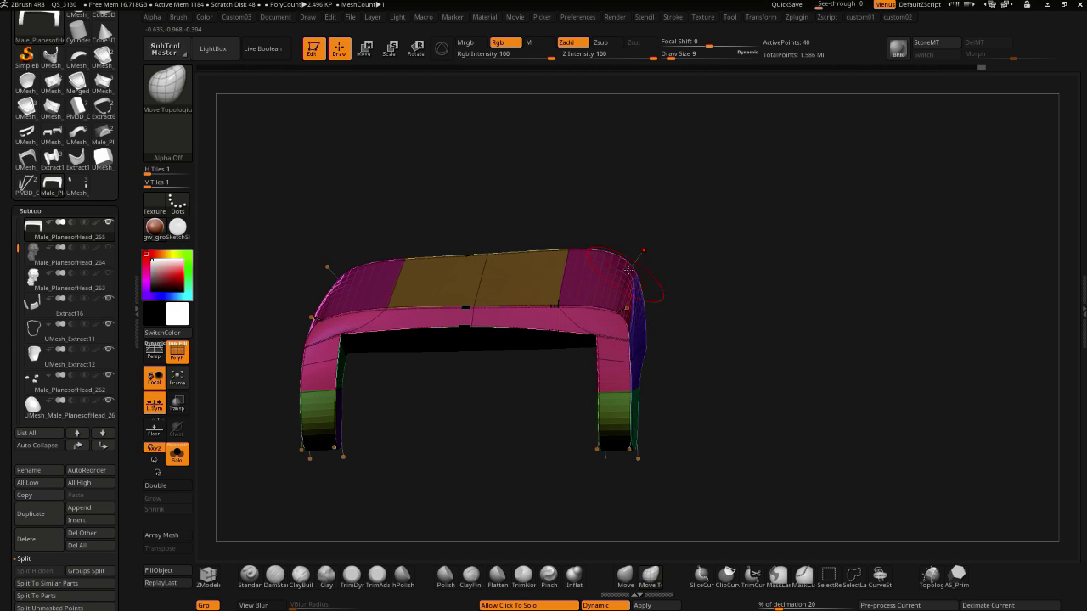
- Show all parts and examine how the bracket's profile fits the plate and helmet from both ends
left_click_drag(268, 299, 292, 332)
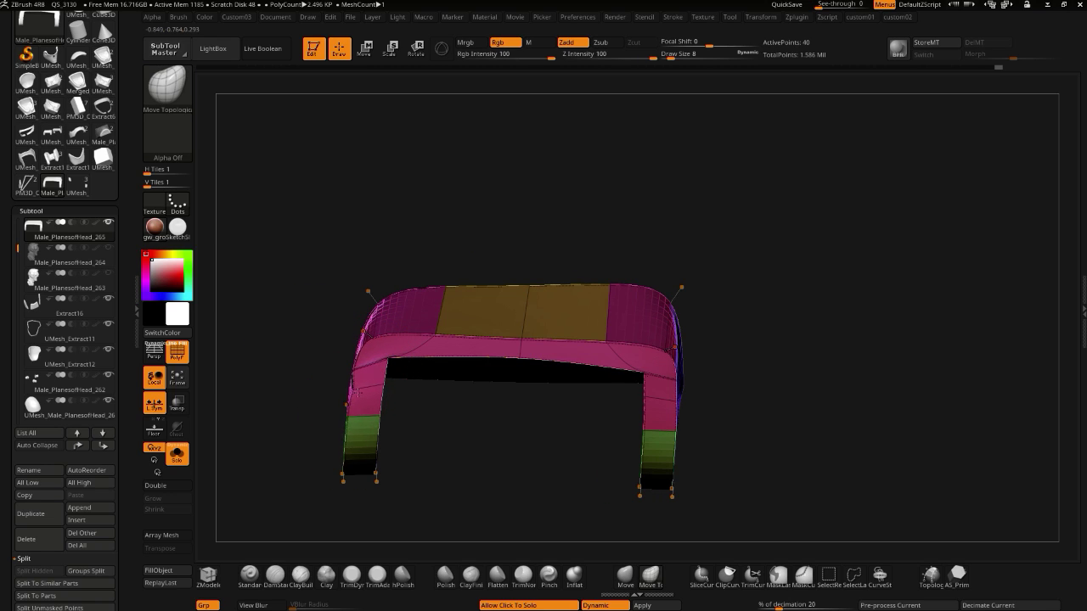
left_click(297, 380)
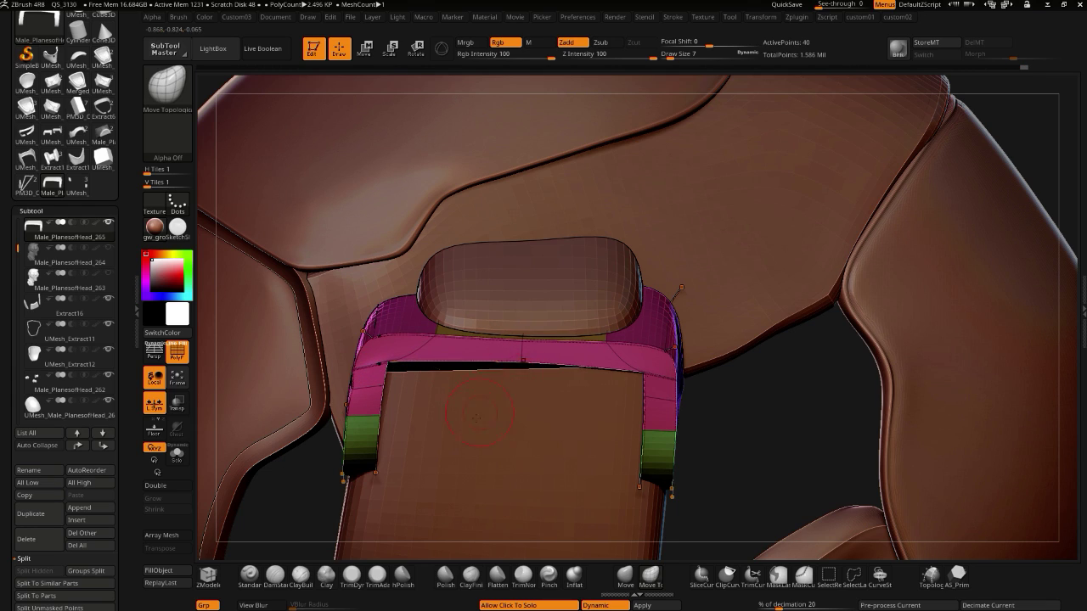
left_click(450, 429)
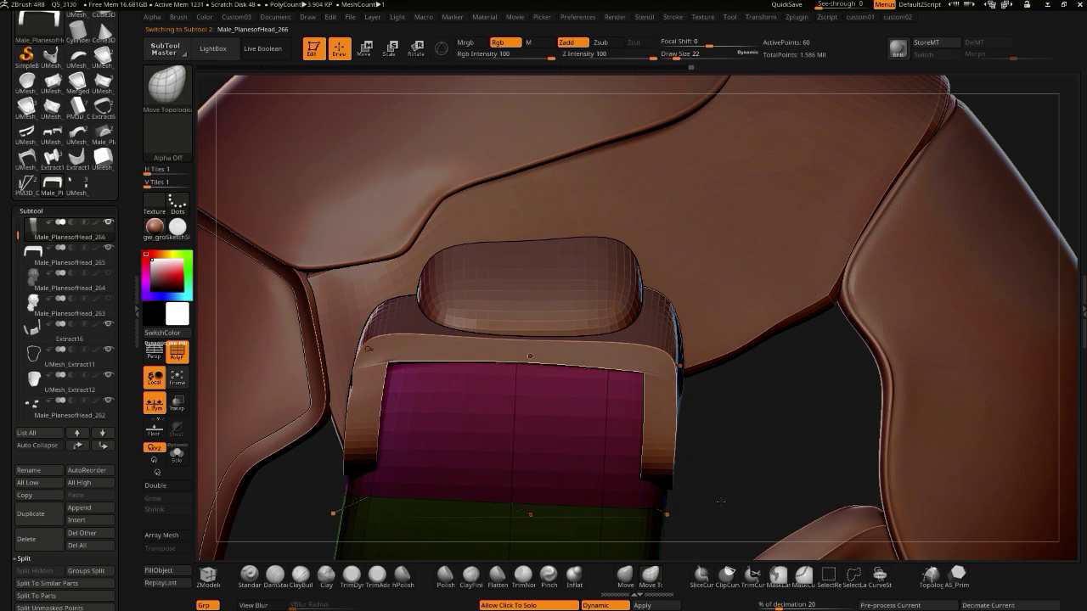
left_click_drag(722, 504, 676, 461, "alt")
left_click_drag(265, 366, 333, 366)
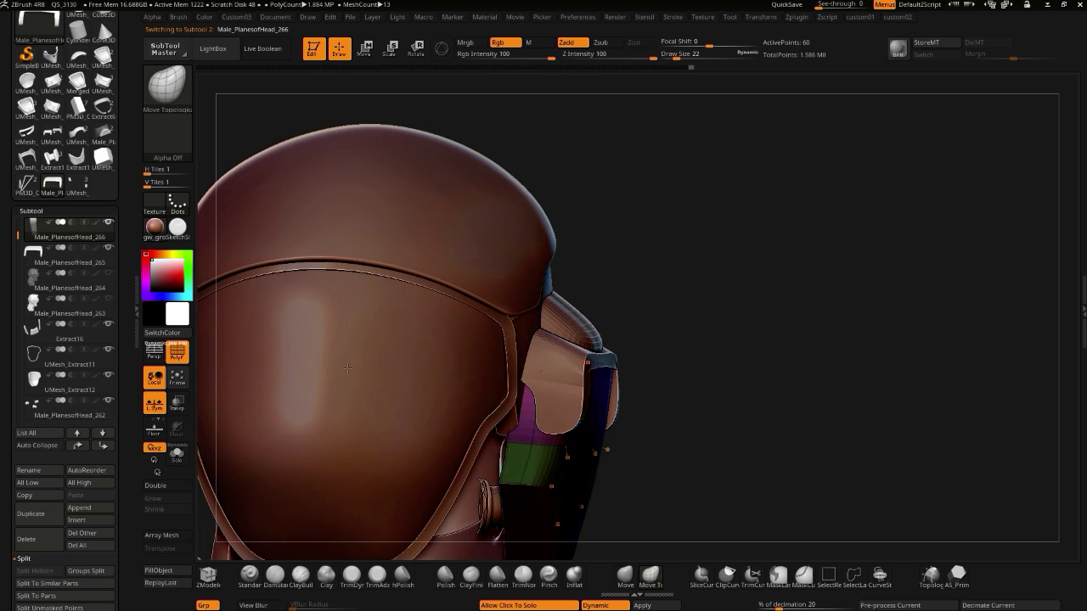
left_click(561, 369, "alt")
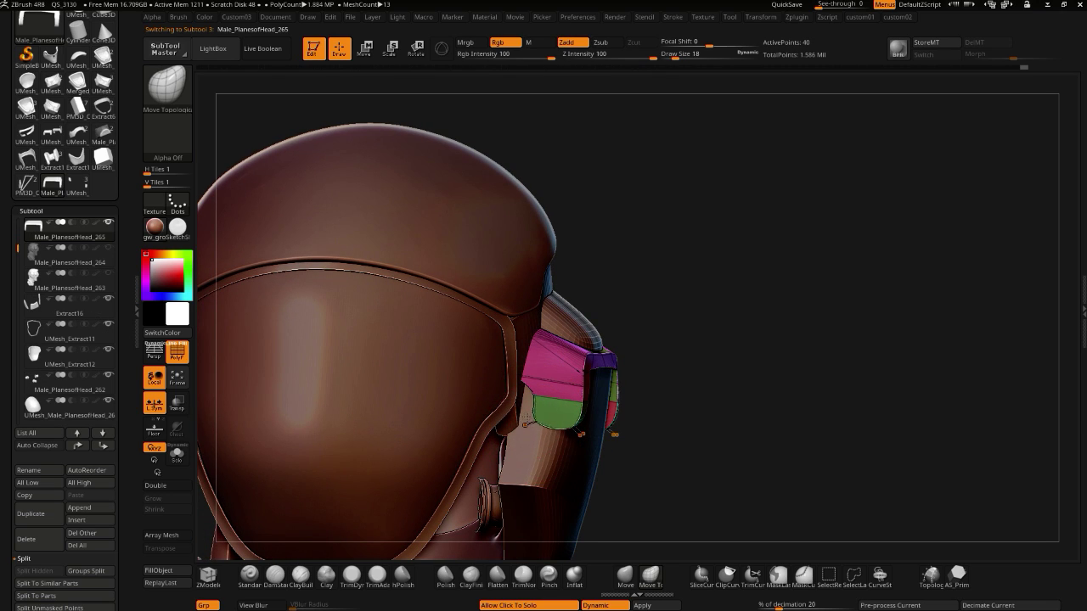
key("bracketright")
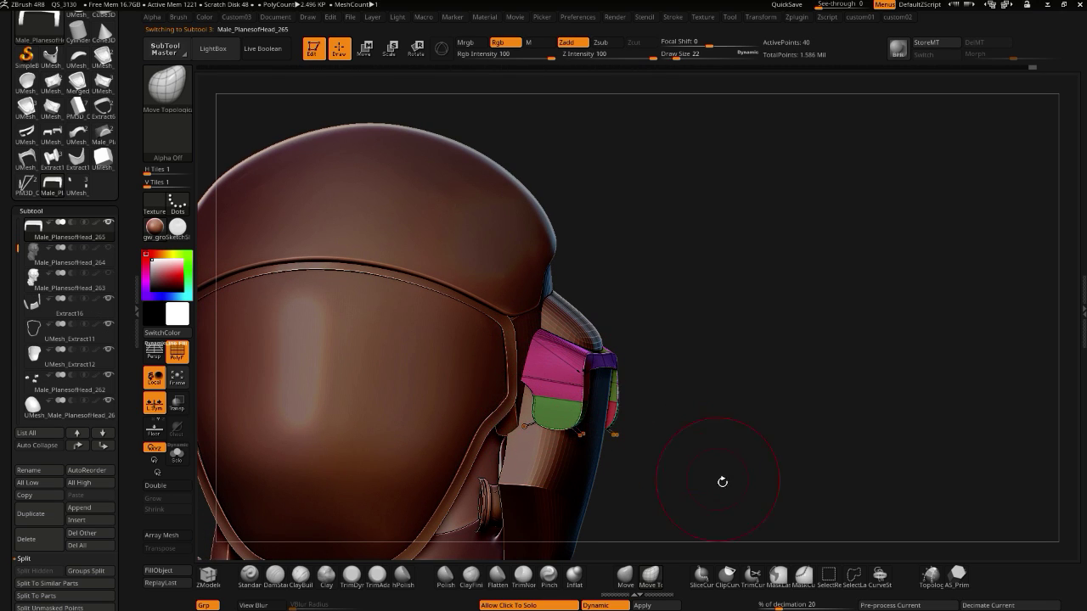
mouse_move(677, 477)
left_mouse_down()
mouse_move(382, 337)
mouse_move(379, 316)
mouse_move(398, 338)
mouse_move(459, 346)
mouse_move(395, 328)
mouse_move(421, 328)
left_mouse_up()
key("bracketleft")
key("bracketleft")
key("bracketleft")
key("bracketright")
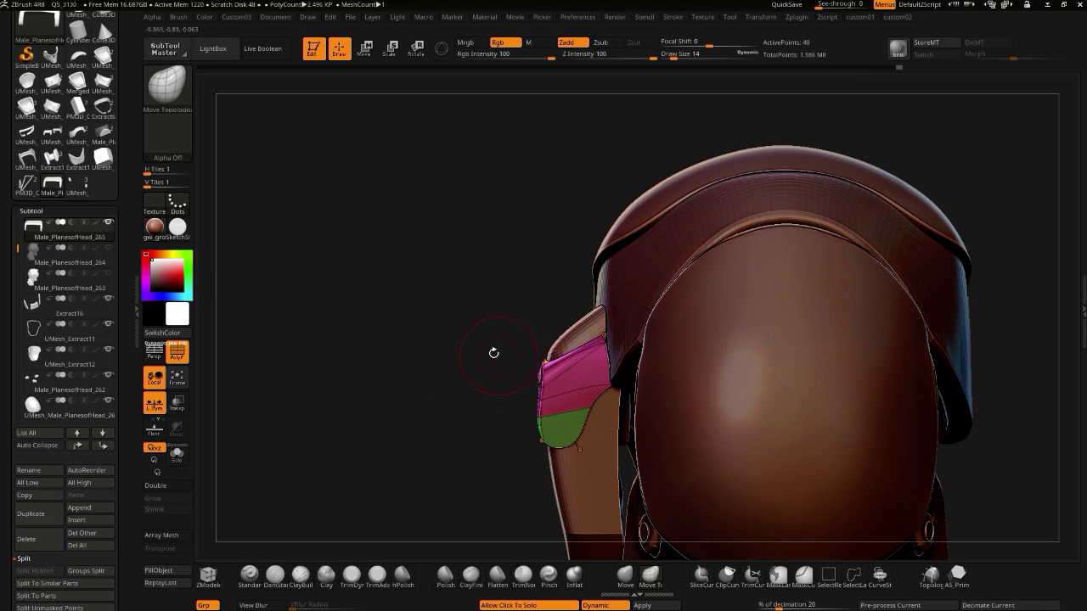
mouse_move(481, 347)
left_mouse_down()
mouse_move(547, 343)
mouse_move(469, 347)
mouse_move(529, 398)
mouse_move(572, 404)
left_mouse_up()
- Mask the bracket so that only its outer upper edge stays free to move
mouse_move(413, 358)
left_mouse_down("alt")
mouse_move(422, 374)
mouse_move(398, 334)
mouse_move(356, 365)
mouse_move(366, 316)
mouse_move(417, 311)
mouse_move(378, 314)
left_mouse_up("alt")
left_click(388, 320, "ctrl")
key("w")
left_click_drag(514, 320, 363, 237)
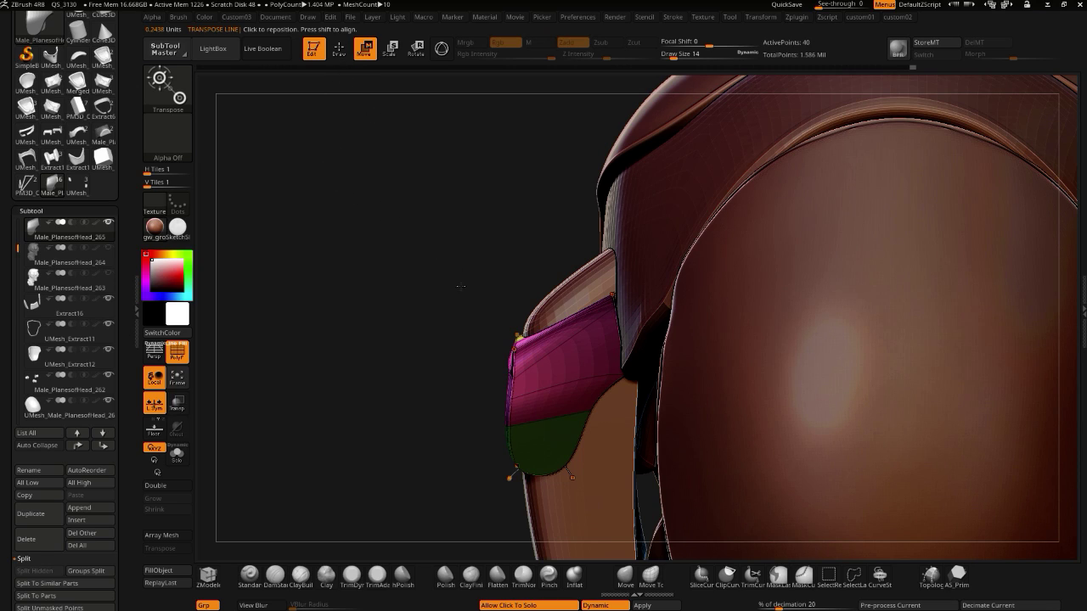
key("q")
left_click_drag(383, 299, 392, 252)
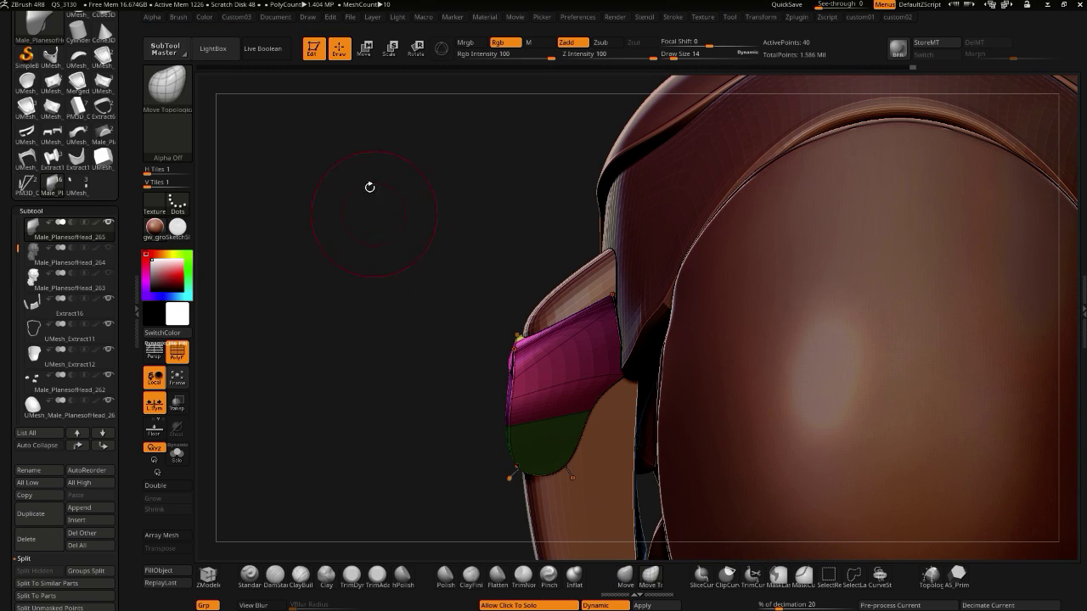
- Move the bracket's unmasked outer upper edge straight down with the Transpose line and clear the mask
left_click(364, 51)
left_click(442, 51)
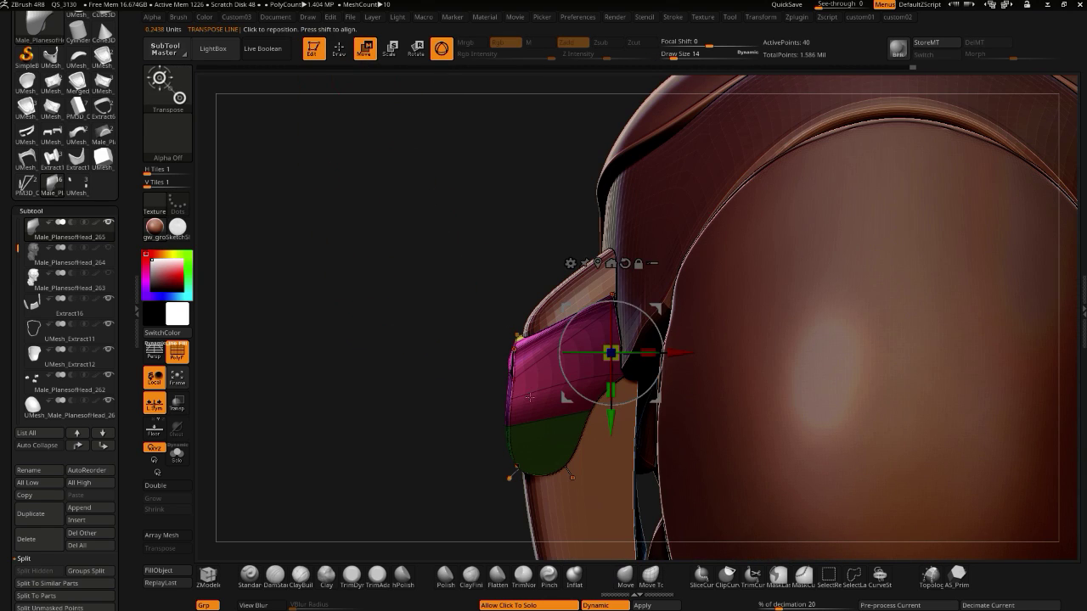
left_click_drag(511, 399, 511, 268, "shift")
left_click_drag(511, 334, 511, 362)
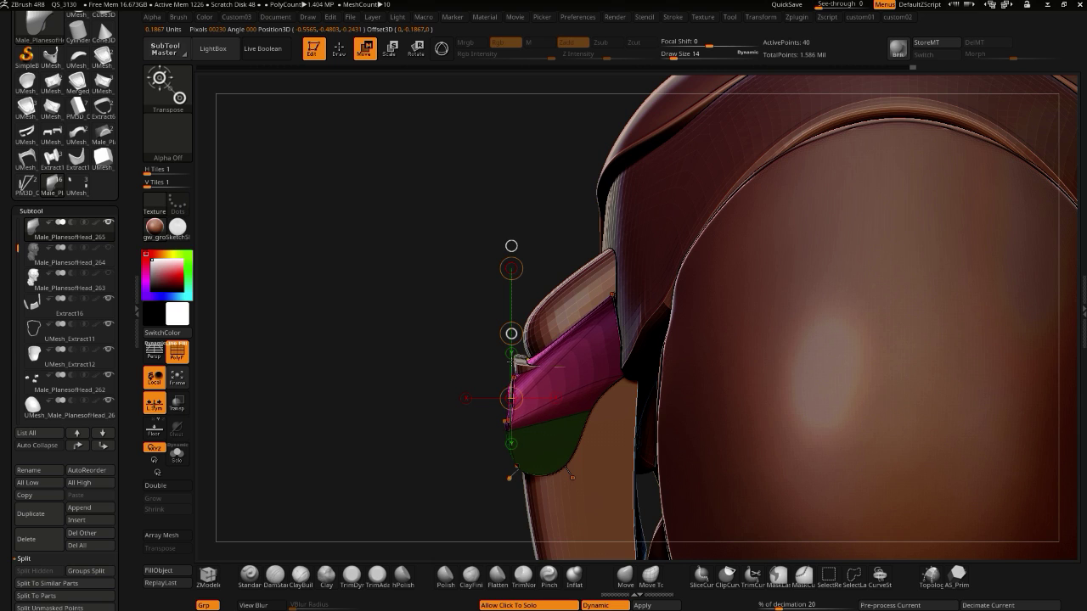
mouse_move(437, 311)
left_mouse_down()
mouse_move(510, 245)
mouse_move(557, 445)
mouse_move(667, 490)
mouse_move(620, 445)
mouse_move(514, 394)
mouse_move(523, 383)
left_mouse_up()
left_click_drag(589, 315, 610, 297, "ctrl")
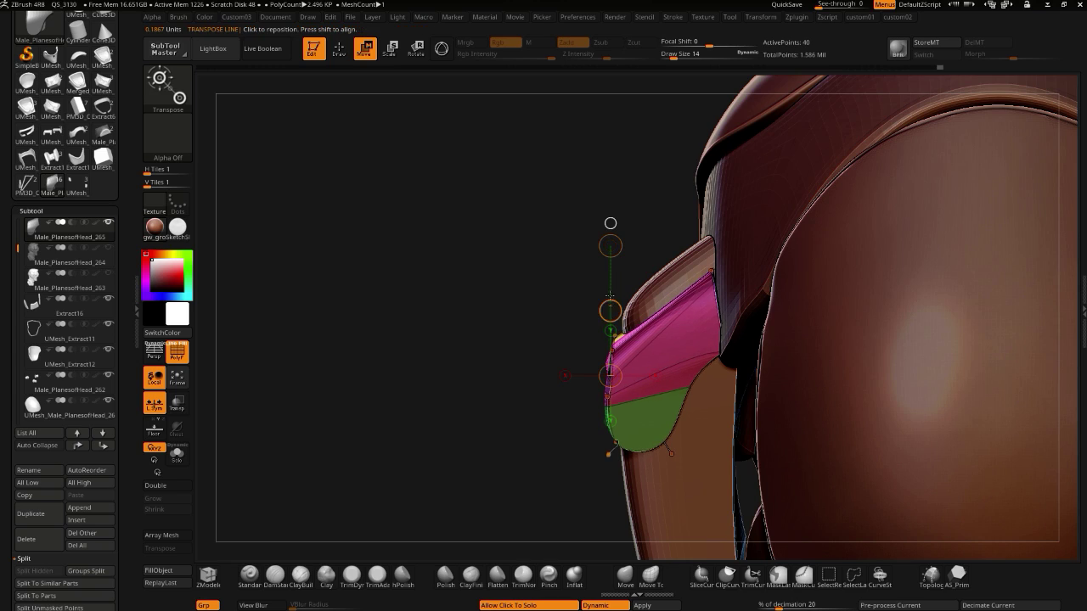
- Mask all but the bracket's helmet-side upper points and shift them horizontally toward the helmet with the Transpose line
key("ctrl")
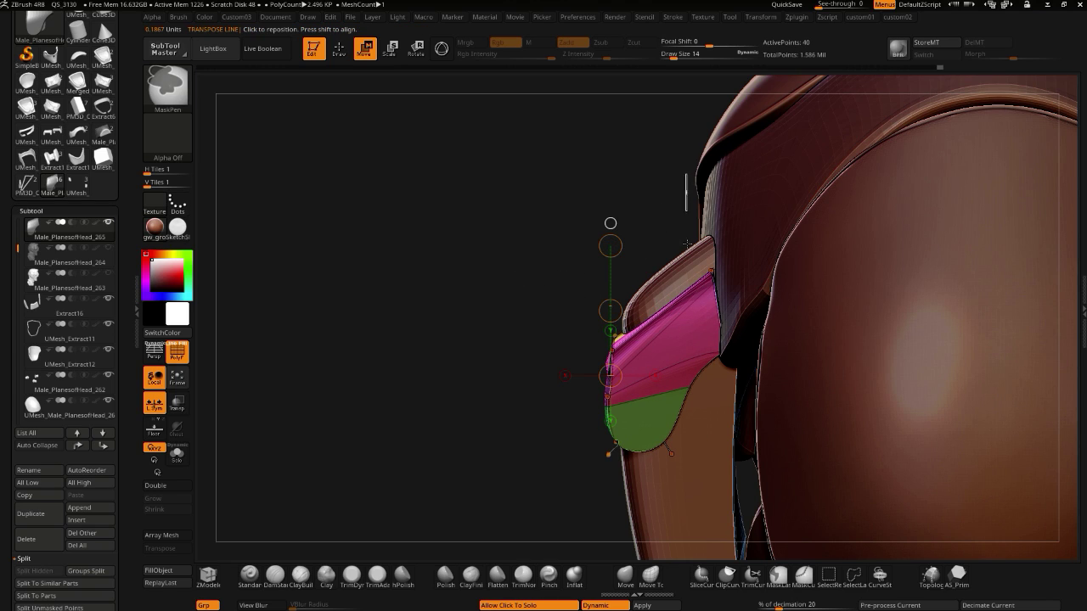
left_click_drag(686, 223, 730, 413, "ctrl")
mouse_move(696, 211)
left_mouse_down("ctrl")
mouse_move(739, 380)
mouse_move(770, 430)
left_mouse_up("ctrl")
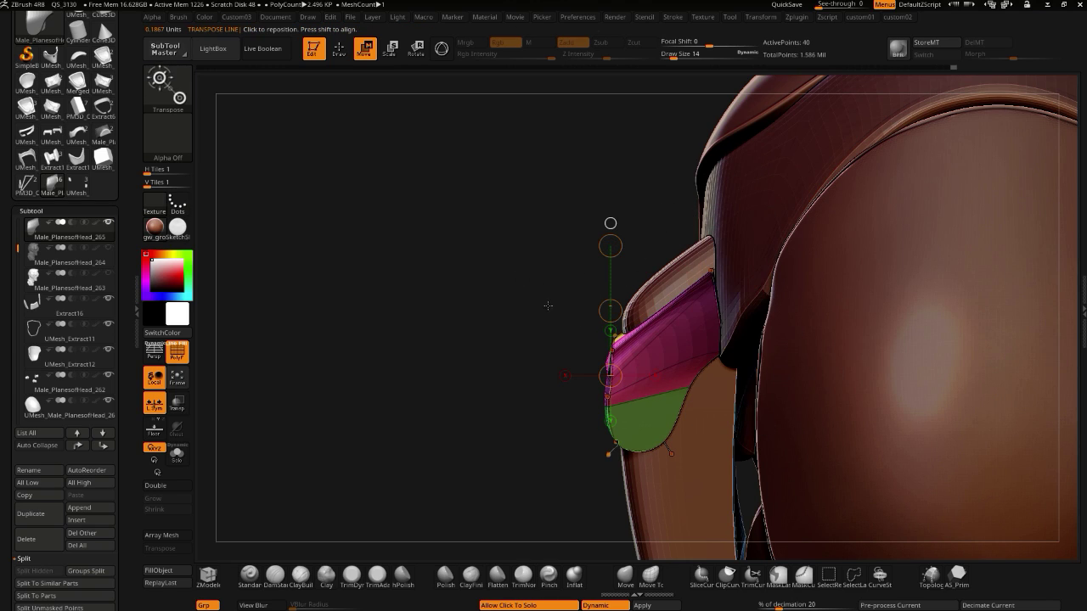
left_click(568, 332, "ctrl")
left_click_drag(703, 332, 497, 332, "shift")
left_click_drag(599, 332, 612, 333)
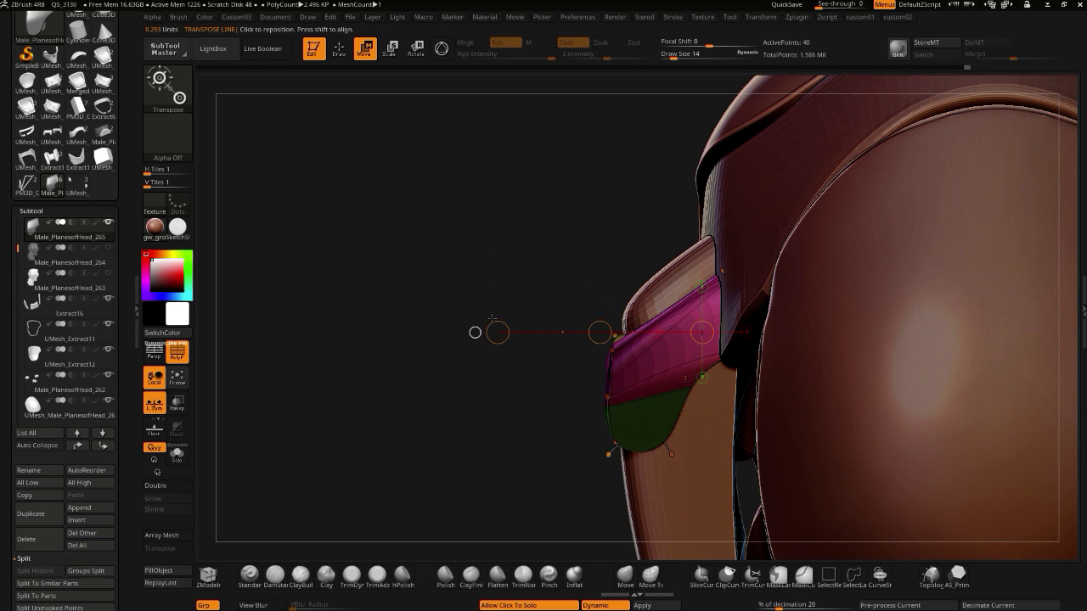
left_click_drag(469, 311, 487, 342)
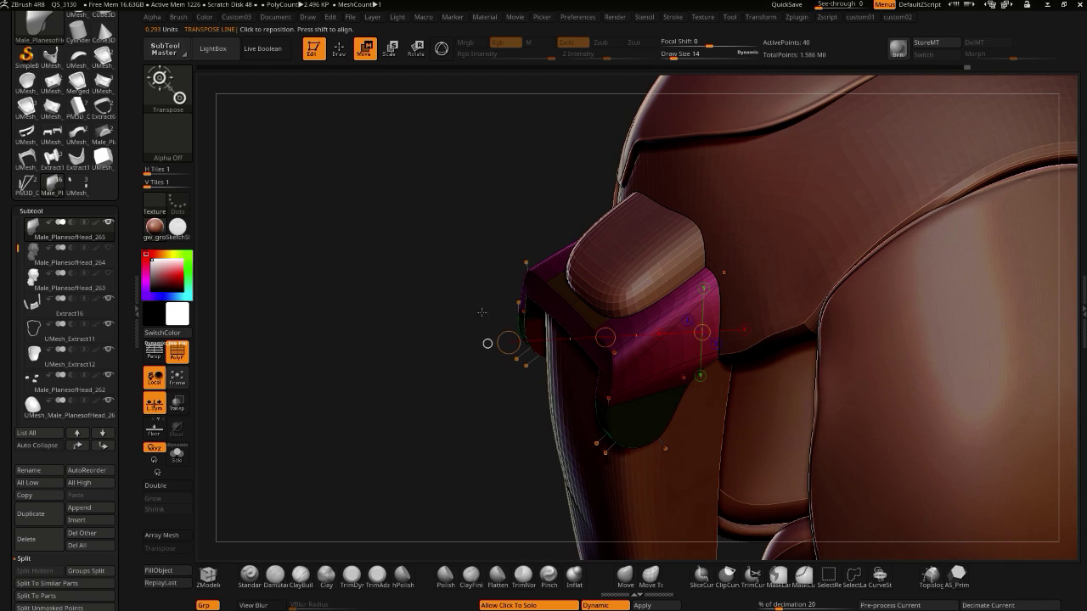
- Select the cap above the bracket, stretch it slightly along its length and shift it with the Transpose line
left_click(597, 273, "alt")
mouse_move(442, 259)
left_mouse_down()
mouse_move(434, 242)
mouse_move(530, 277)
left_mouse_up()
mouse_move(716, 266)
left_mouse_down()
mouse_move(495, 267)
mouse_move(618, 265)
mouse_move(639, 241)
mouse_move(706, 265)
mouse_move(746, 306)
mouse_move(691, 293)
left_mouse_up()
mouse_move(564, 331)
left_mouse_down()
mouse_move(517, 303)
mouse_move(519, 335)
mouse_move(531, 349)
mouse_move(519, 266)
mouse_move(407, 252)
mouse_move(457, 407)
left_mouse_up()
mouse_move(708, 334)
left_mouse_down("shift")
mouse_move(707, 466)
mouse_move(708, 118)
left_mouse_up("shift")
left_click_drag(707, 238, 707, 226)
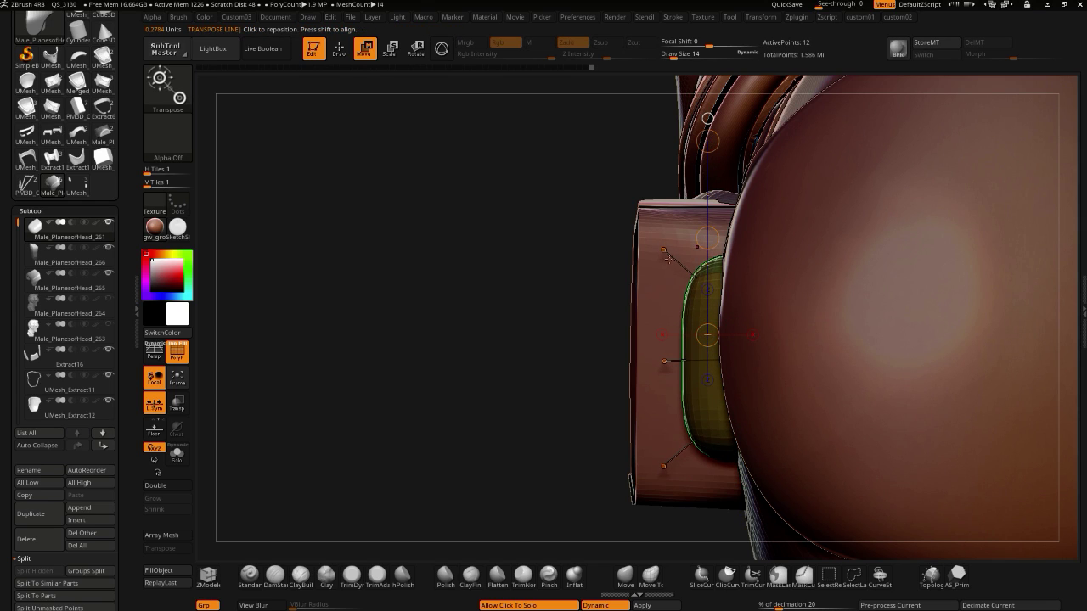
left_click_drag(708, 141, 707, 121)
left_click_drag(707, 238, 707, 229)
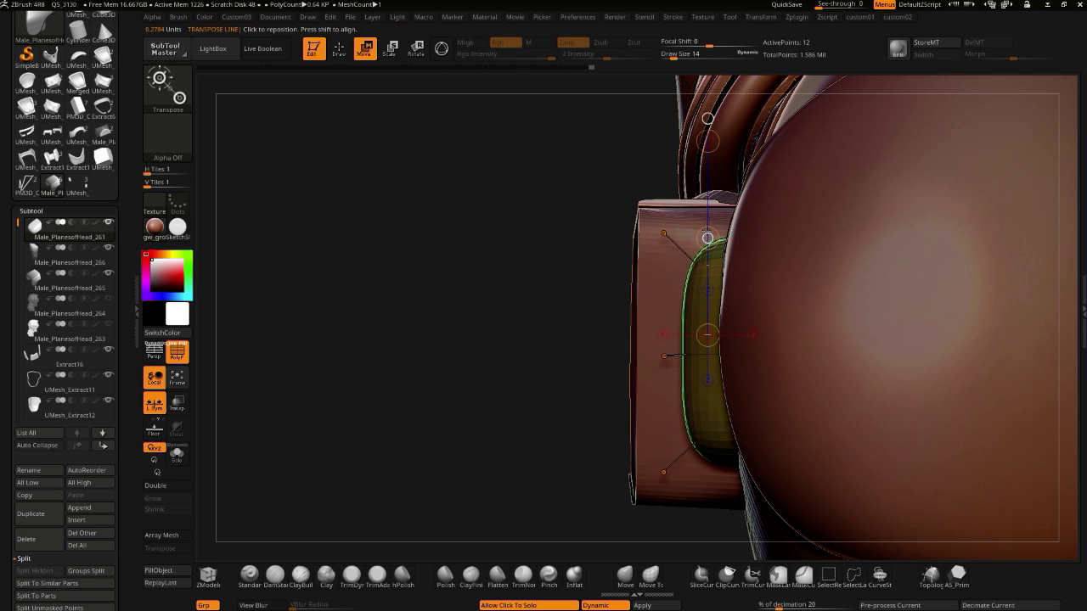
- Make the bracket the active subtool again and bring its outer side into close view
left_click_drag(517, 232, 371, 299)
left_click(689, 388, "alt")
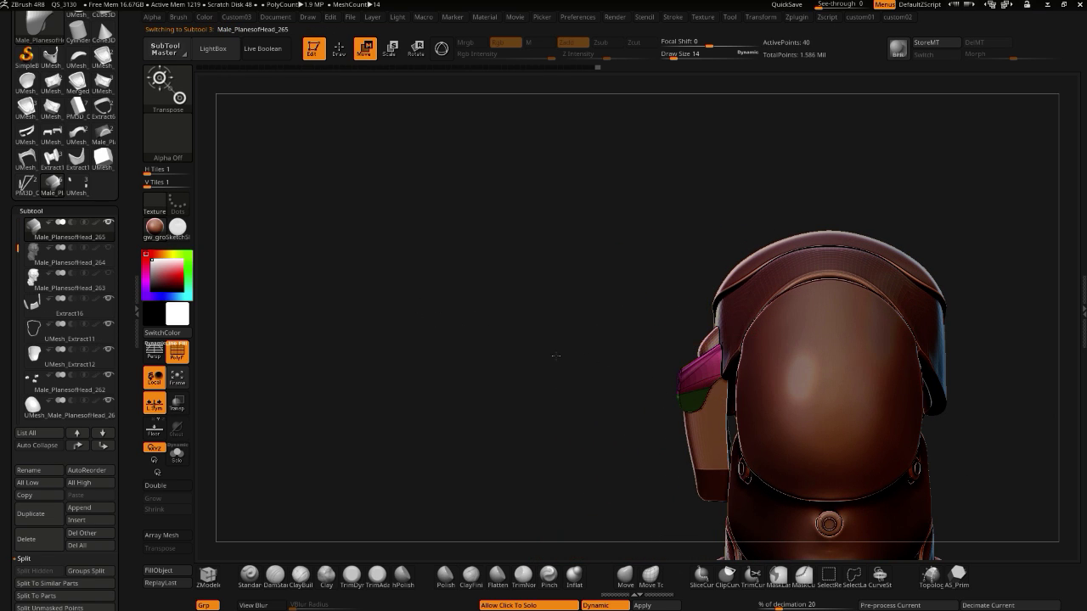
right_click_drag(556, 353, 576, 419, "ctrl")
left_click_drag(512, 363, 529, 363)
- Try Polish By Features on the bracket's low-poly mesh and undo each attempt
key("1")
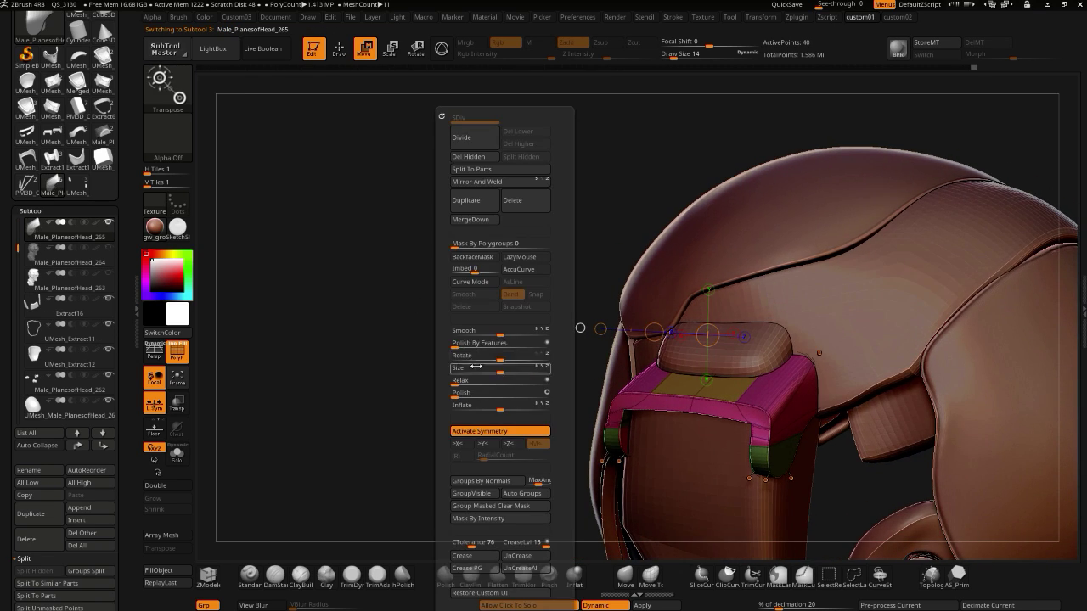
left_click_drag(457, 346, 473, 348)
key("ctrl+z")
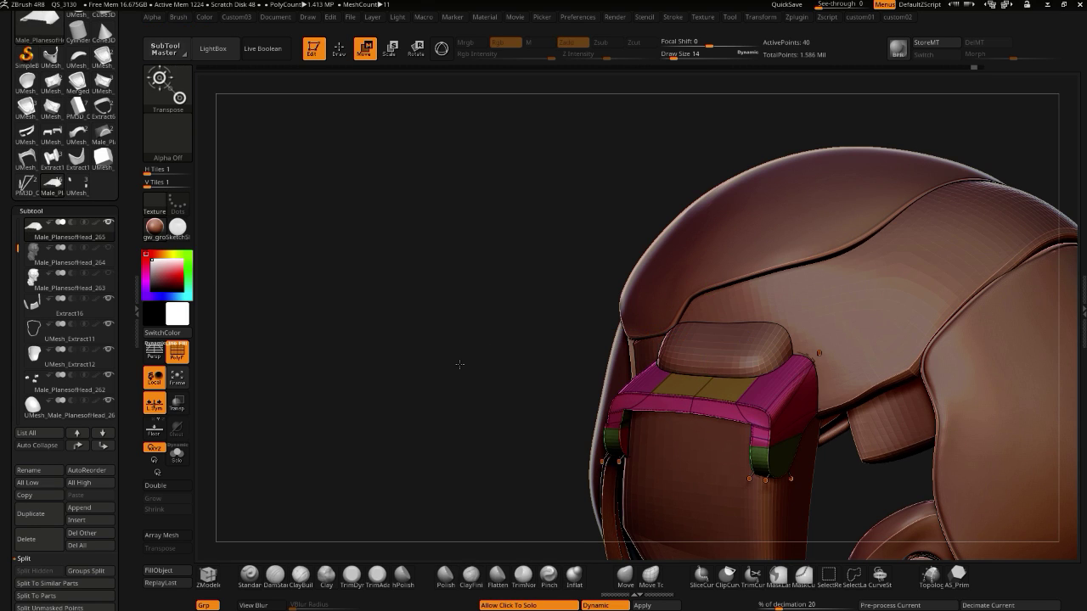
right_click_drag(457, 361, 461, 368, "ctrl")
key("1")
left_click_drag(452, 345, 465, 346)
key("1")
key("ctrl+z")
- Relax and smooth the bracket's low-poly mesh slightly with the Deformation sliders
key("1")
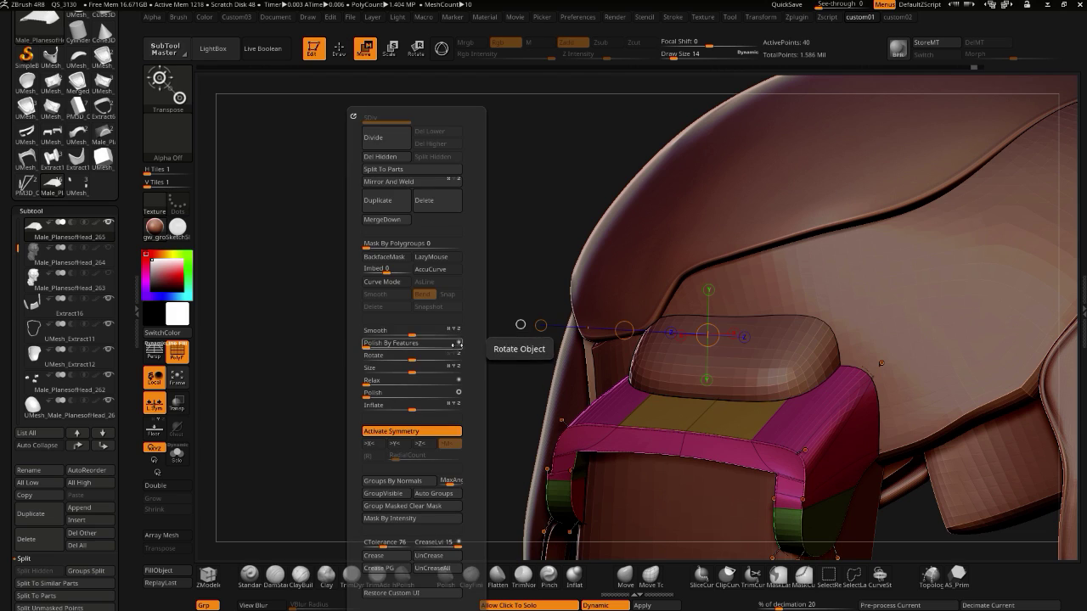
left_click(396, 347)
key("1")
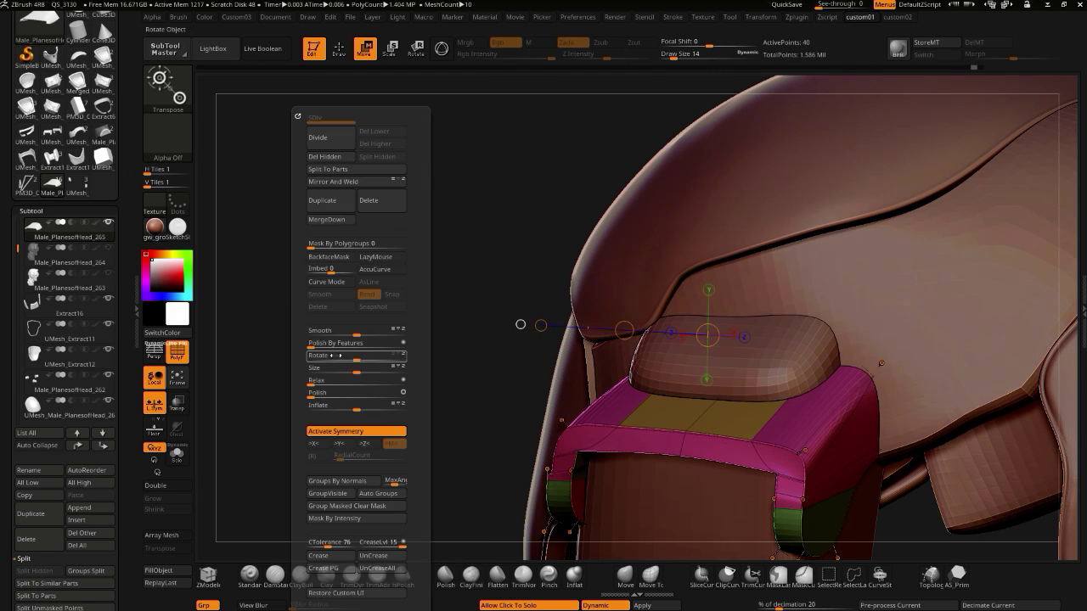
mouse_move(312, 381)
left_mouse_down()
mouse_move(352, 385)
mouse_move(309, 382)
left_mouse_up()
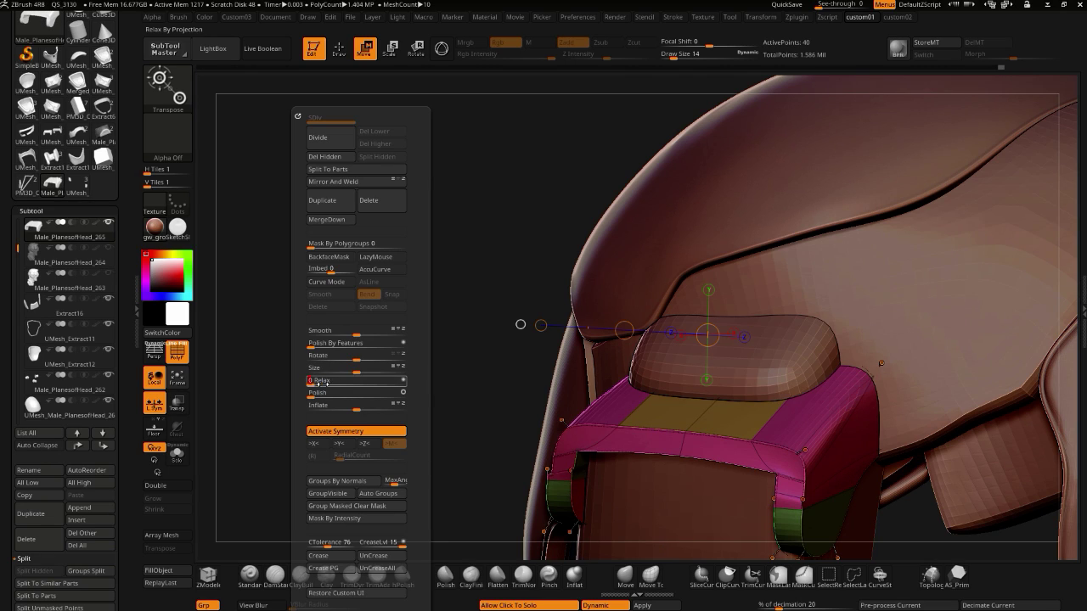
mouse_move(356, 332)
left_mouse_down()
mouse_move(373, 331)
mouse_move(366, 327)
left_mouse_up()
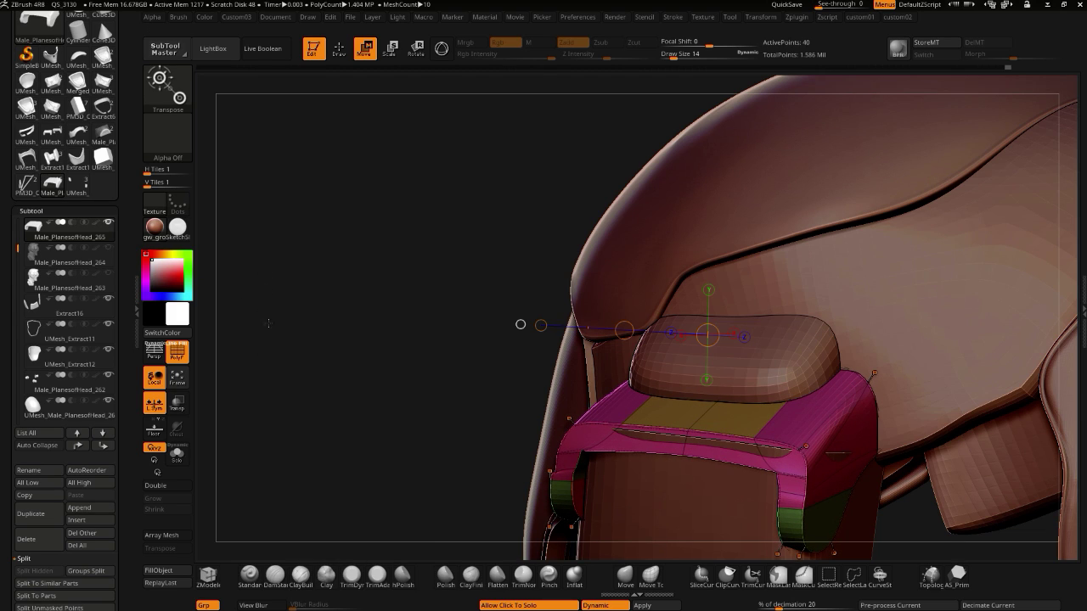
- Turn off dynamic subdivision on the bracket and bring its faceted leg ends into view
left_click_drag(288, 356, 349, 363)
key("2")
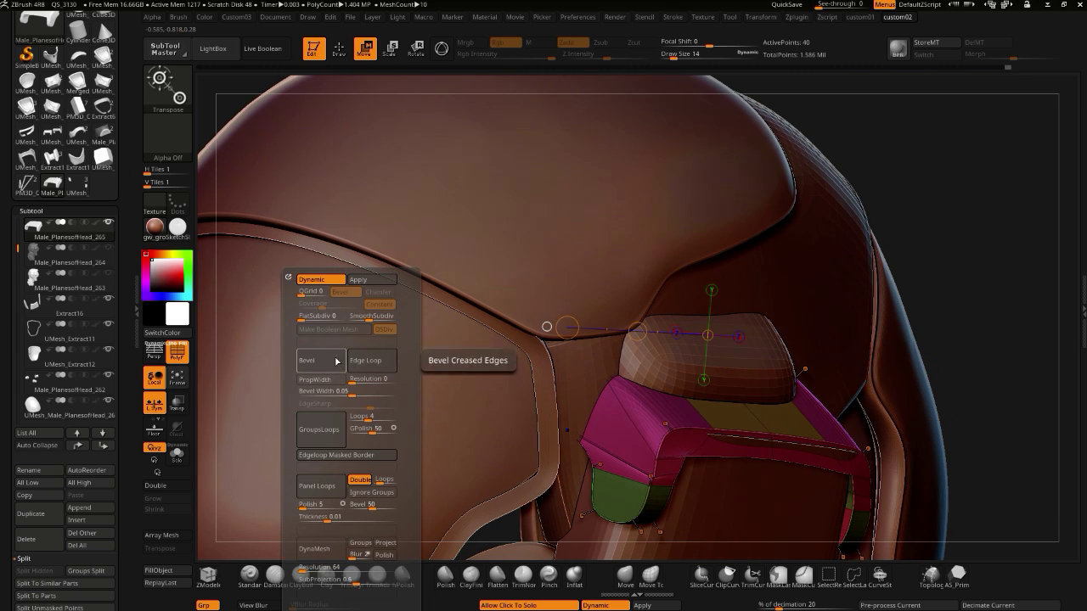
left_click(315, 280)
left_click_drag(985, 477, 911, 463)
left_click_drag(335, 318, 326, 253, "alt")
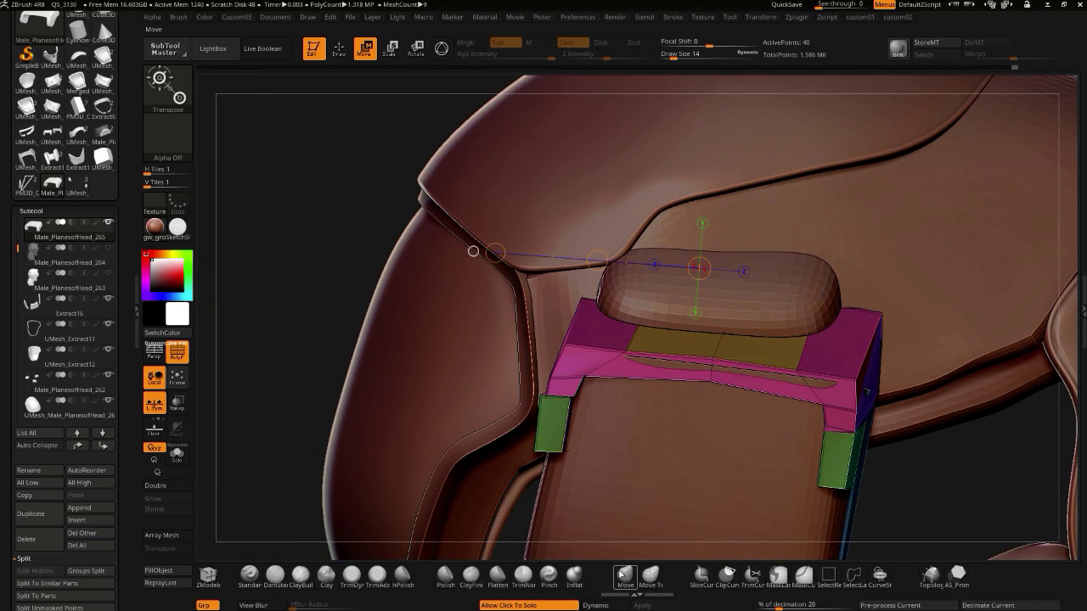
- Try the Move Topological and Move brushes at a small size on the bracket's leg joint
left_click(649, 575)
left_click_drag(308, 296, 349, 301)
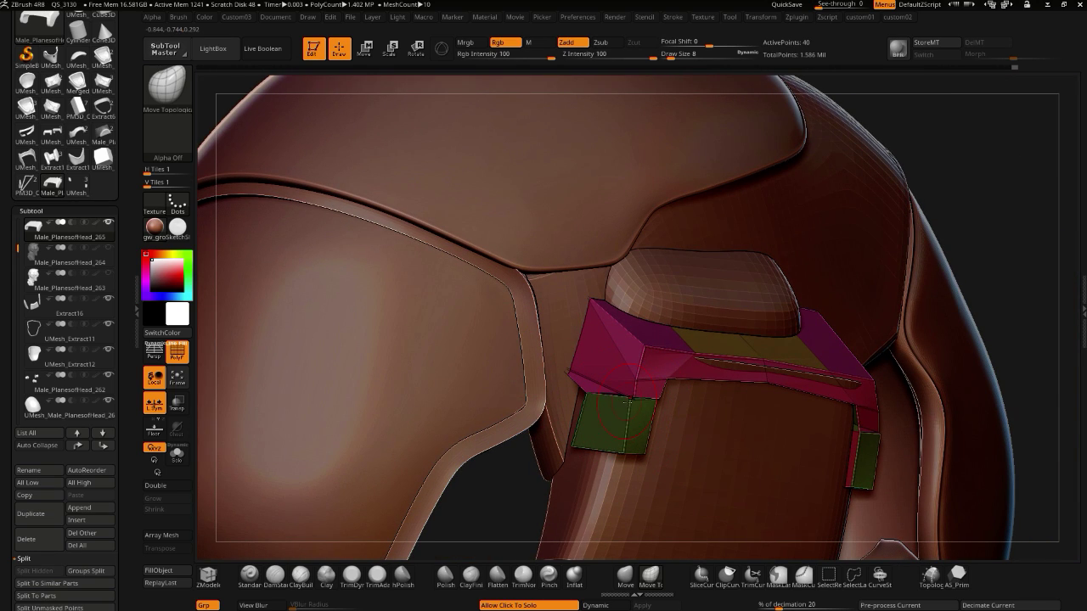
key("b")
key("m")
key("v")
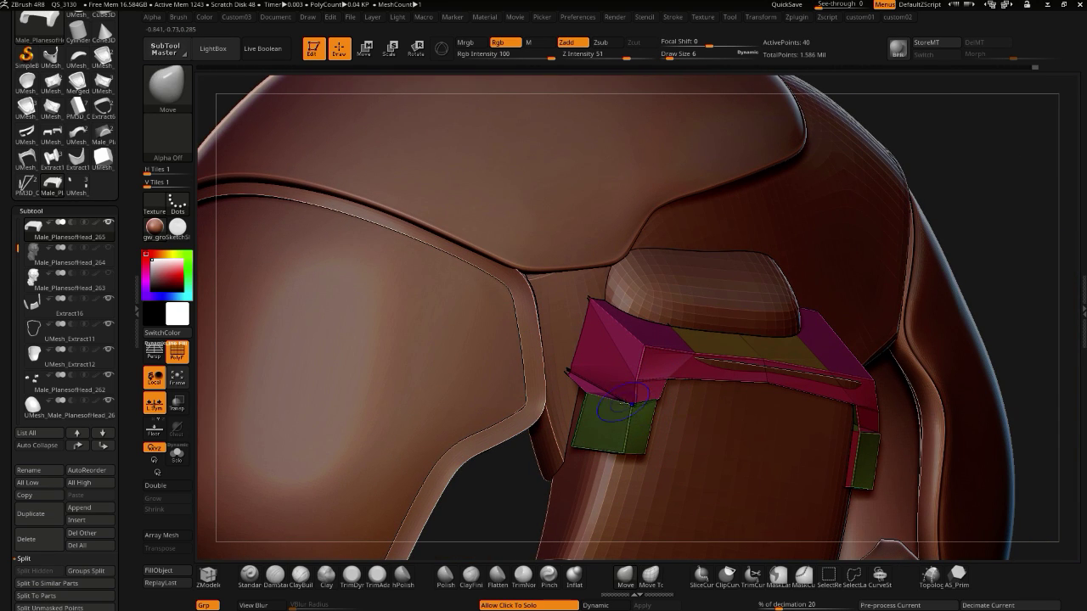
- Switch to the Move Topological brush, undo the stray strokes and isolate the bracket with one leg in close view
key("b")
key("m")
key("t")
key("ctrl+z")
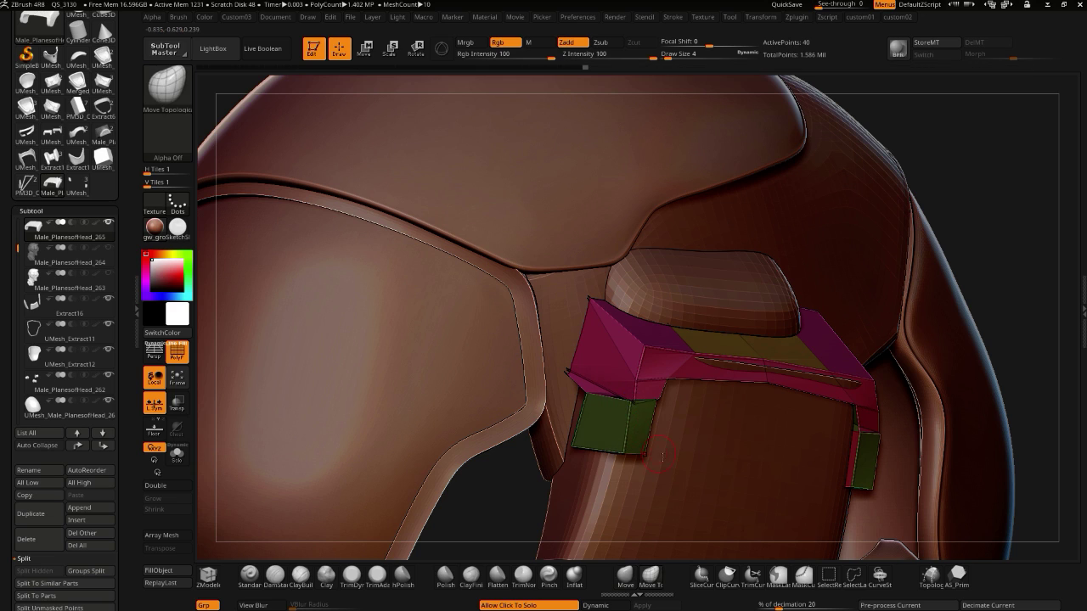
left_click(513, 462)
mouse_move(510, 441)
left_mouse_down("alt")
mouse_move(410, 395)
mouse_move(600, 402)
mouse_move(633, 423)
left_mouse_up("alt")
key("ctrl+z")
key("]")
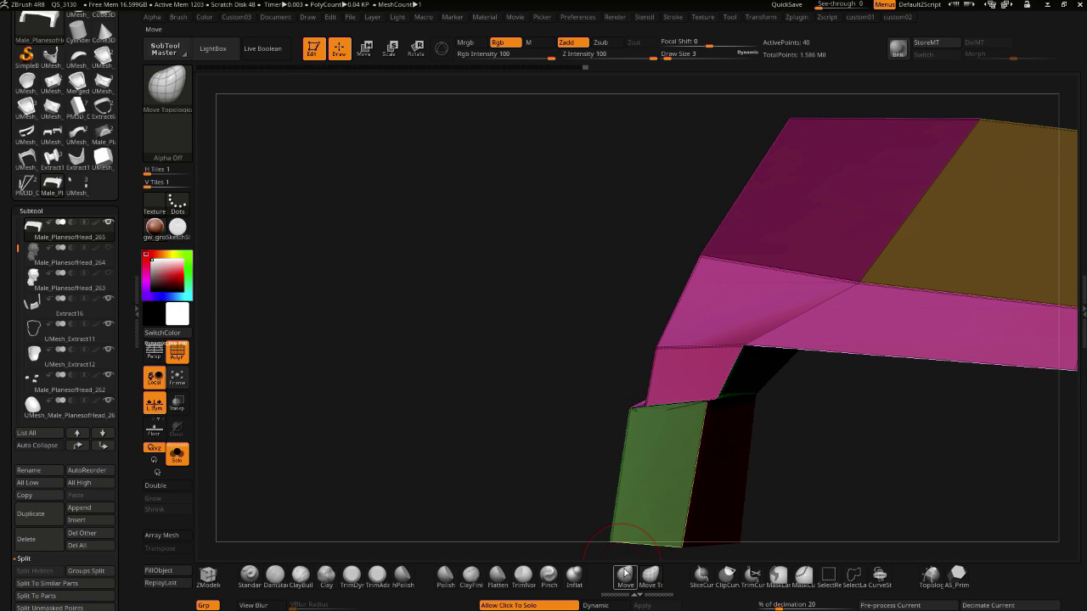
- Try nudging the overlapping corner at the top of the green leg end with a tiny brush and undo each attempt
left_click(624, 578)
left_click(624, 581)
left_click(651, 580)
left_click_drag(647, 420, 648, 412)
key("ctrl+z")
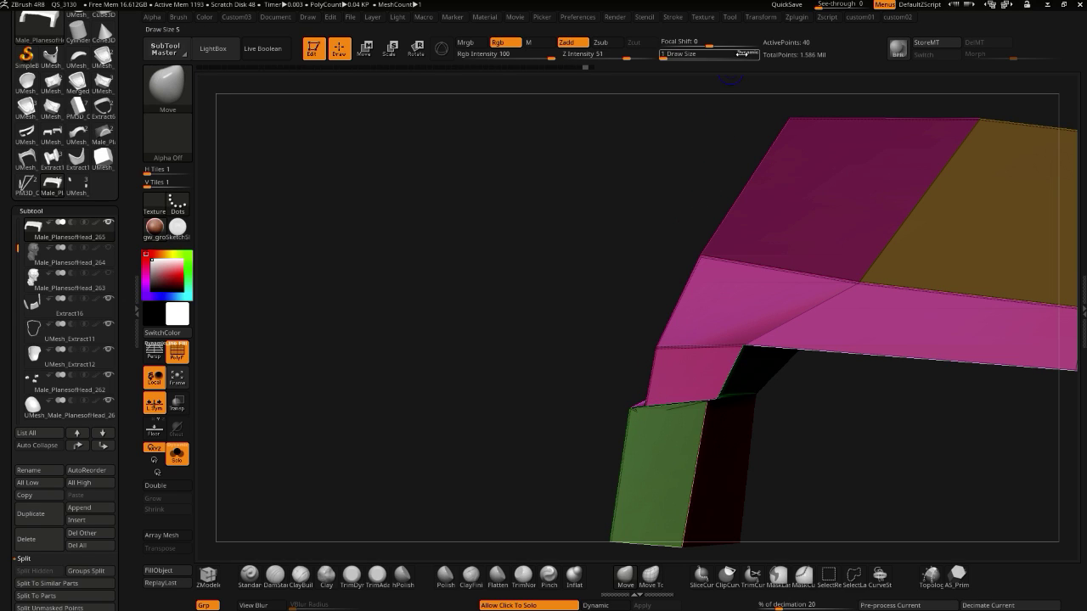
left_click_drag(643, 415, 646, 398)
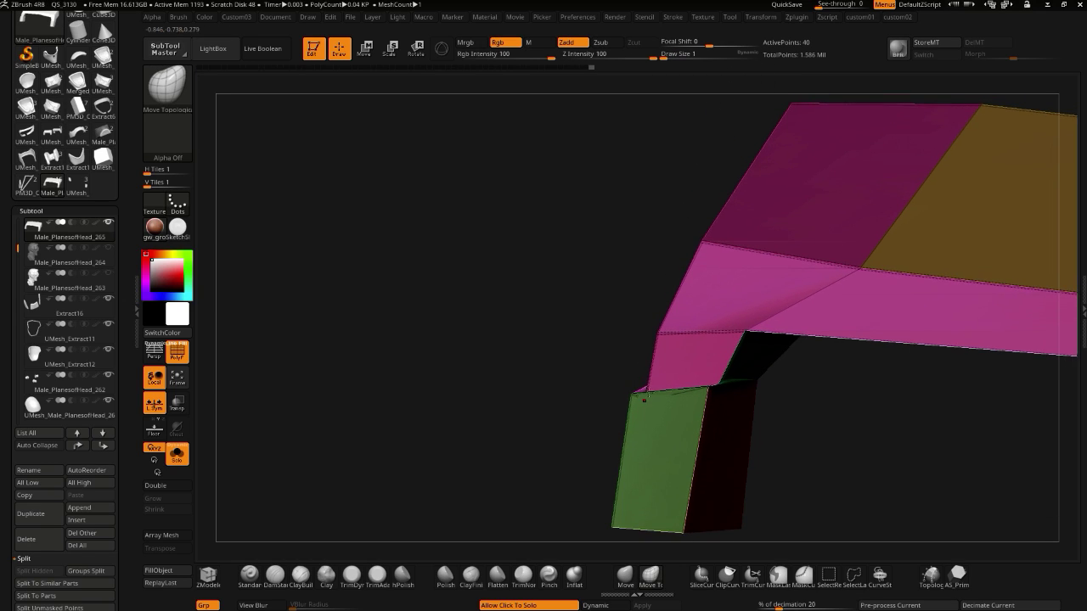
key("ctrl+z")
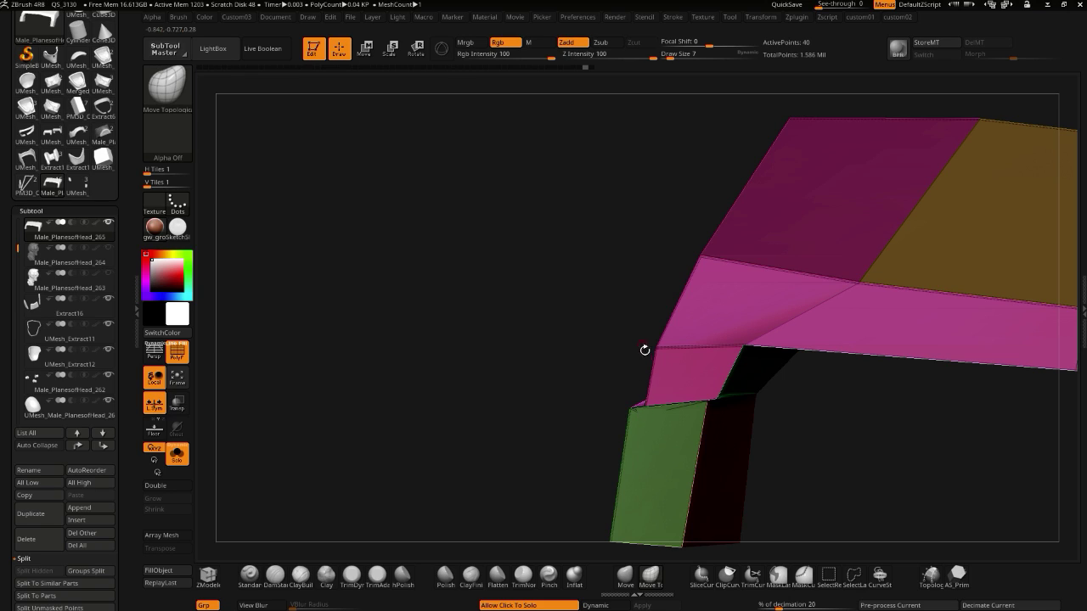
- Raise the vertices where the green leg ends meet the pink body on both legs with the Move Topological brush
left_click_drag(647, 403, 636, 385)
left_click_drag(716, 394, 708, 382)
left_click_drag(647, 310, 737, 340)
left_click_drag(745, 465, 666, 458)
left_click_drag(885, 437, 876, 413)
left_click_drag(833, 463, 769, 421)
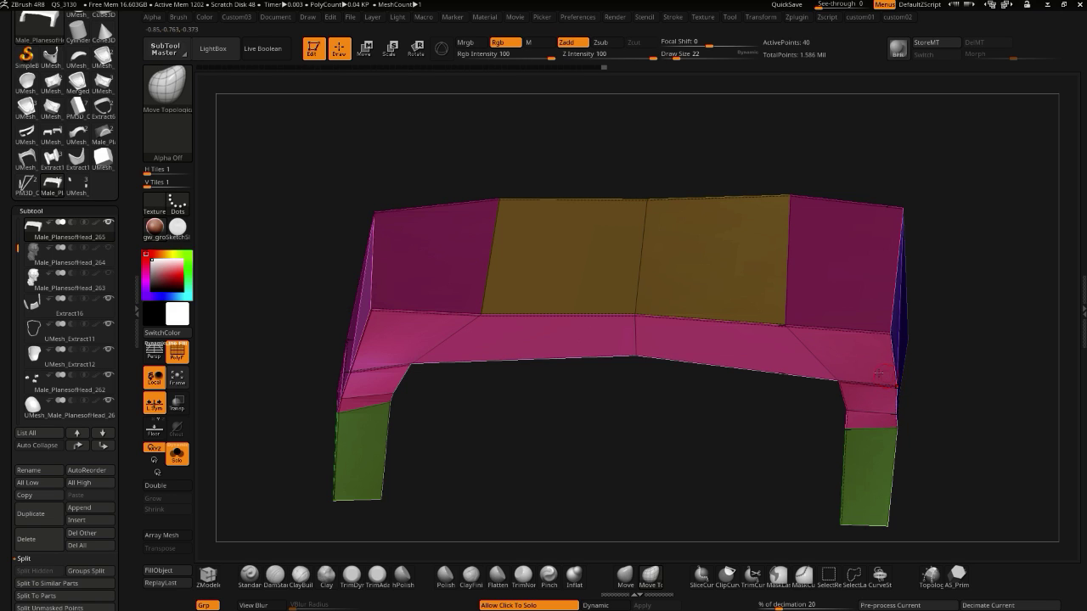
- Turn dynamic subdivision back on for the bracket and show the rest of the helmet again
left_click_drag(661, 492, 431, 374, "alt")
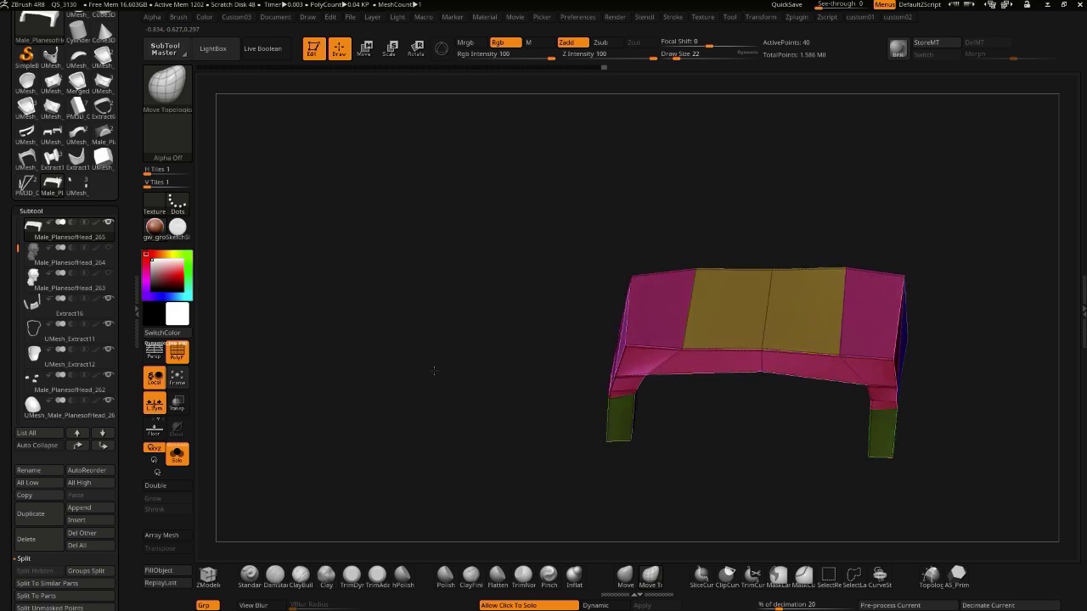
key("ctrl+2")
left_click(396, 279)
left_click_drag(335, 315, 500, 370)
left_click(368, 321)
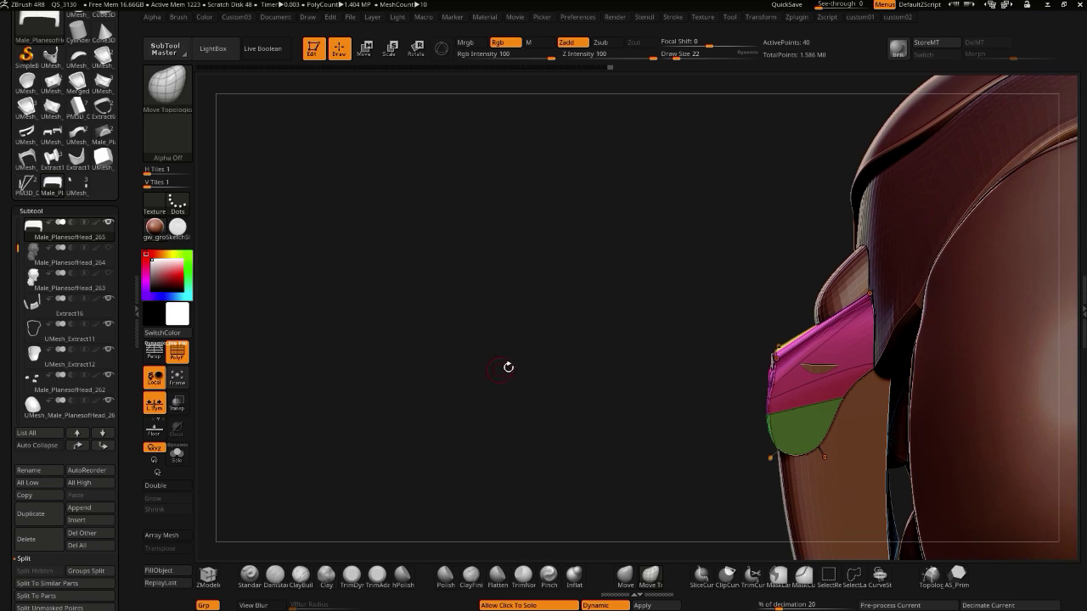
- Try to trim the bracket's outer face with a nearly vertical ClipCurve line
key("ctrl+shift")
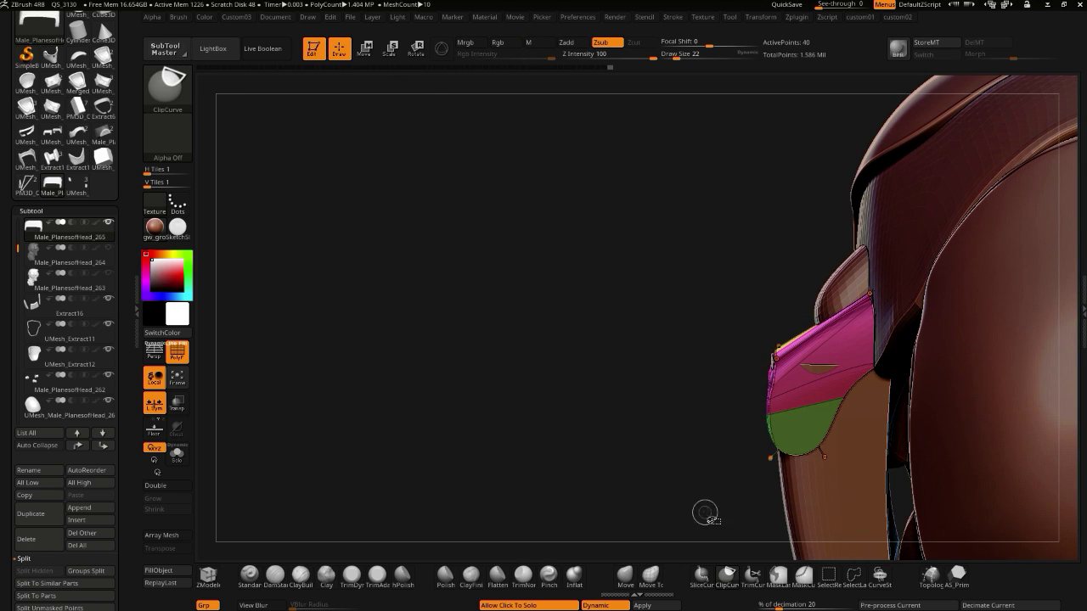
left_click_drag(691, 416, 650, 430)
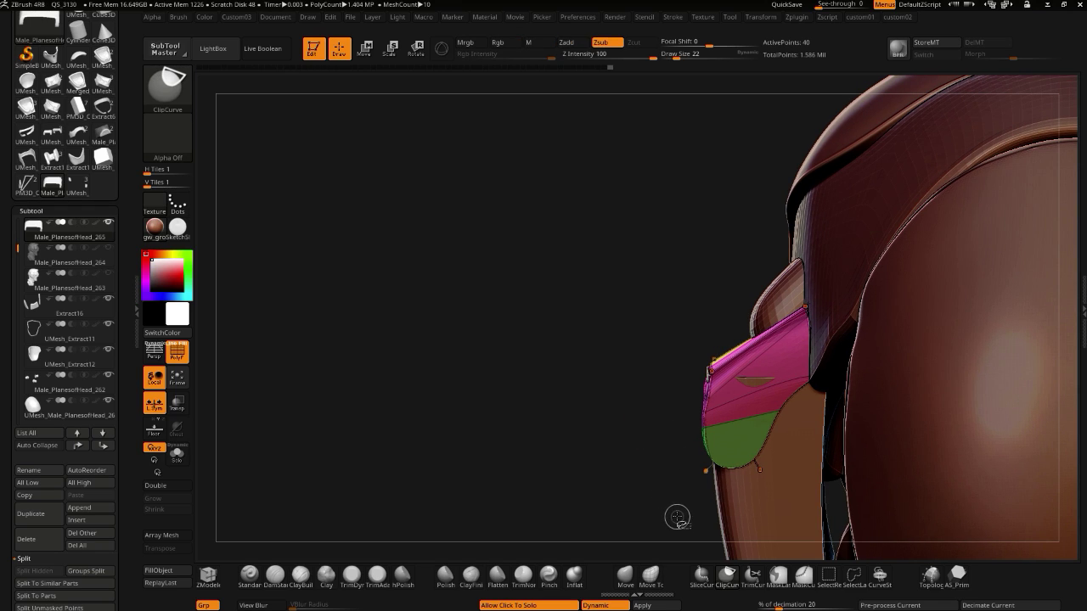
left_click_drag(710, 520, 703, 307)
- Enlarge the Move Topological brush and pull the bracket's left leg inward to narrow the bracket
left_click_drag(339, 315, 422, 283)
left_click_drag(457, 340, 341, 278)
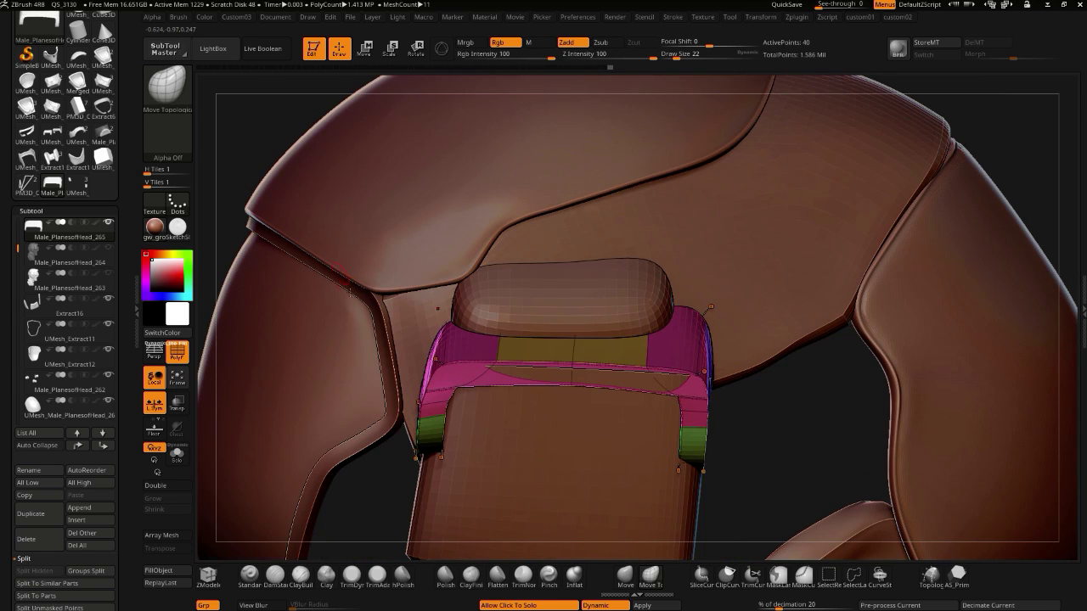
key("]")
key("]")
left_click_drag(427, 416, 449, 408)
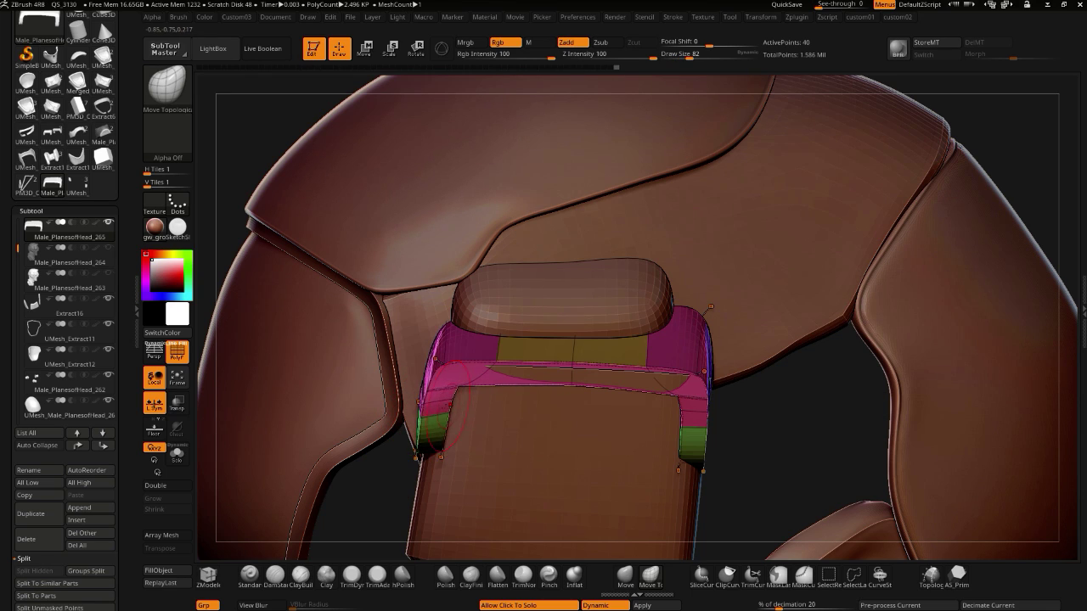
left_click_drag(381, 507, 456, 501)
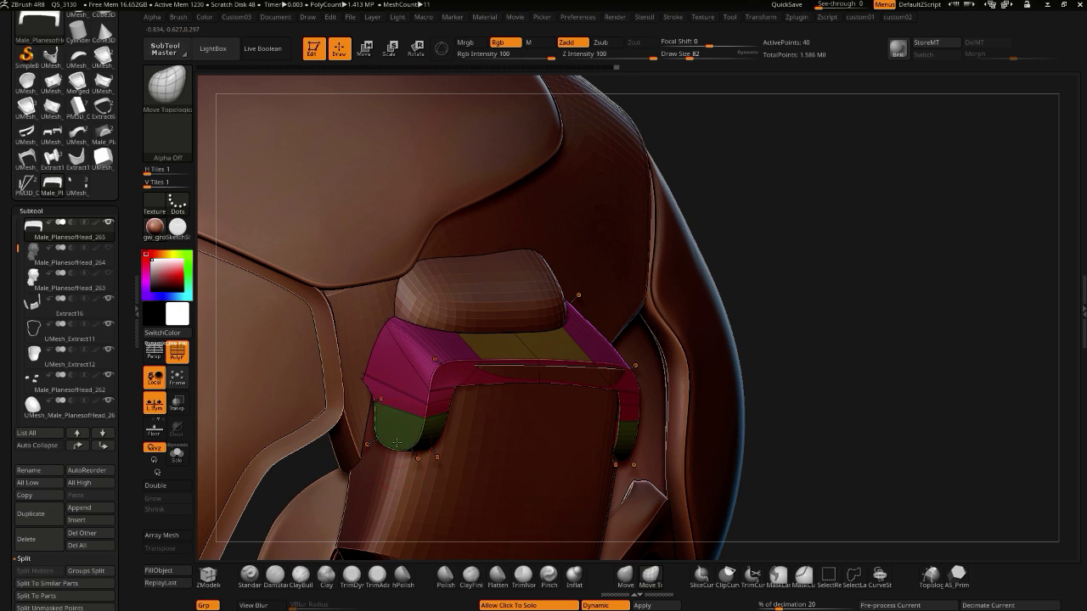
mouse_move(786, 531)
left_mouse_down("alt")
mouse_move(777, 511)
mouse_move(793, 492)
mouse_move(752, 472)
left_mouse_up("alt")
key("]")
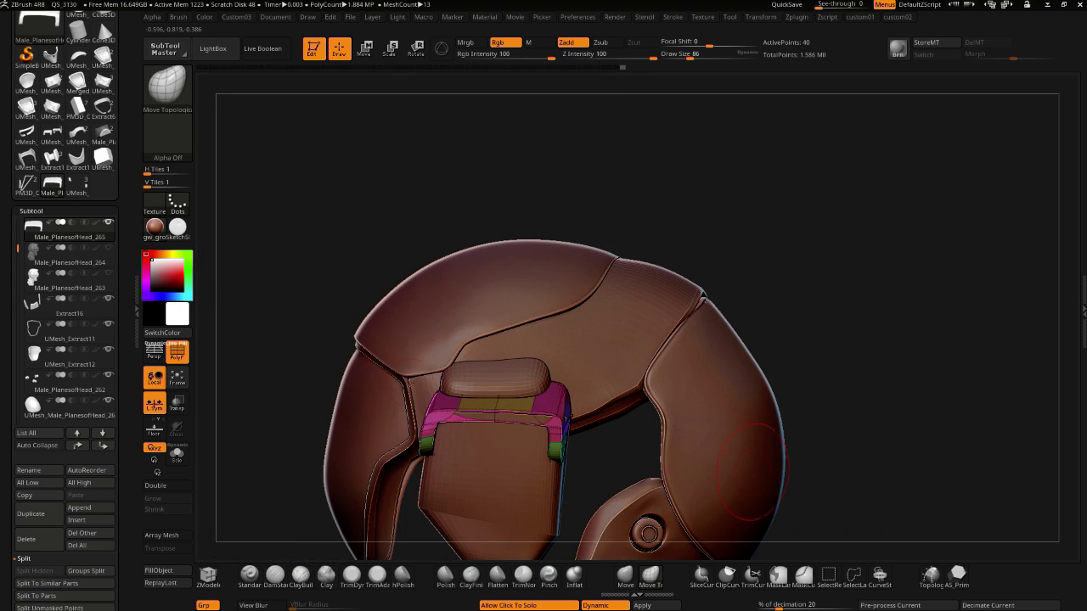
key("]")
left_click_drag(423, 424, 446, 417)
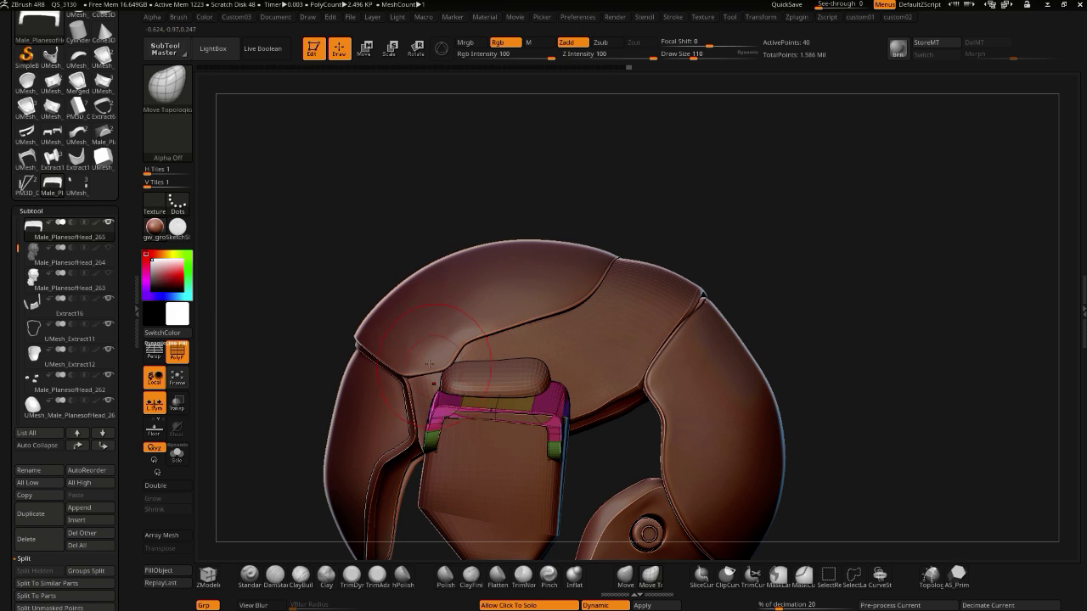
- Select the cap above the bracket and push its left end inward with the Move Topological brush
left_click(267, 318)
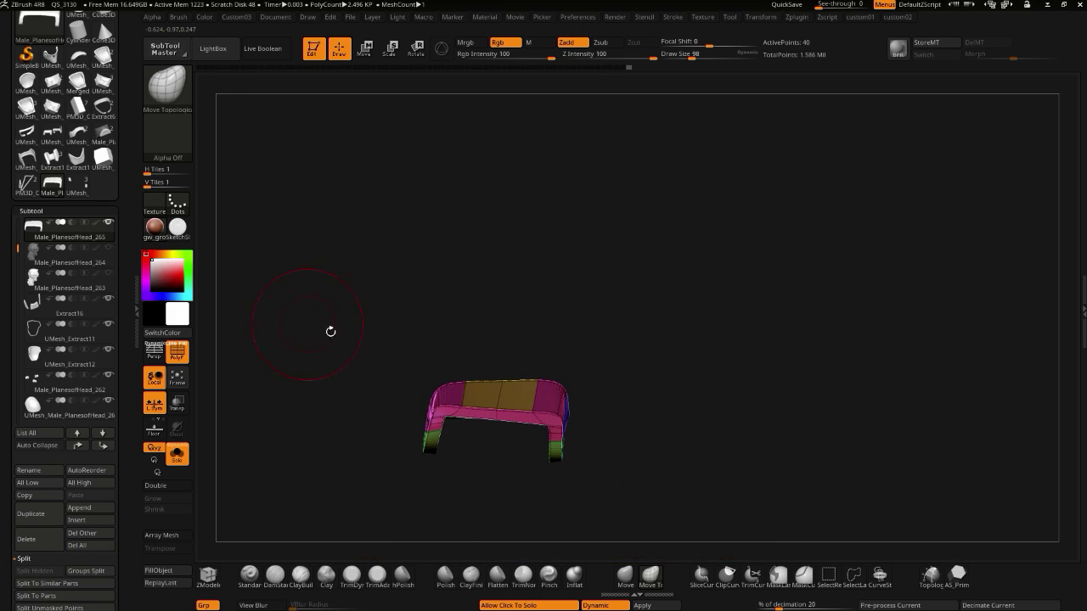
key("shift+s")
left_click(459, 370, "alt")
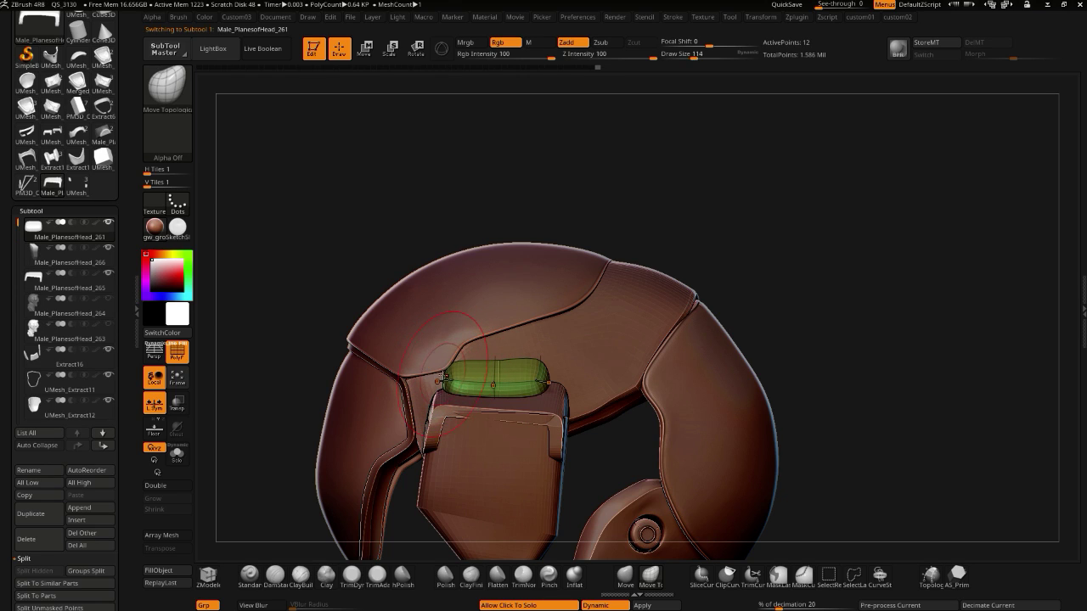
left_click_drag(443, 368, 448, 371)
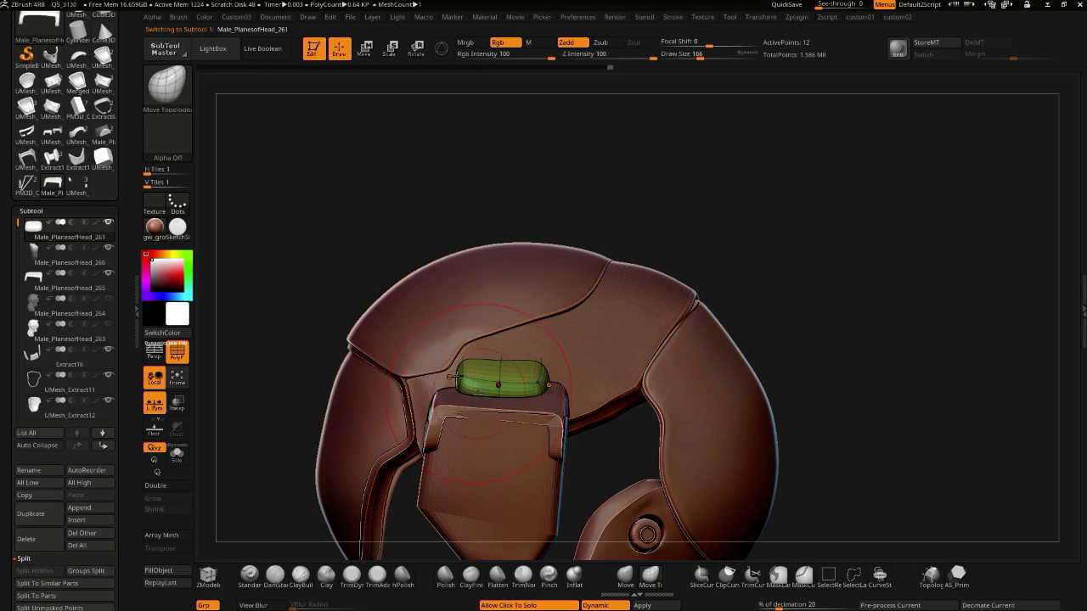
left_click_drag(332, 305, 368, 325)
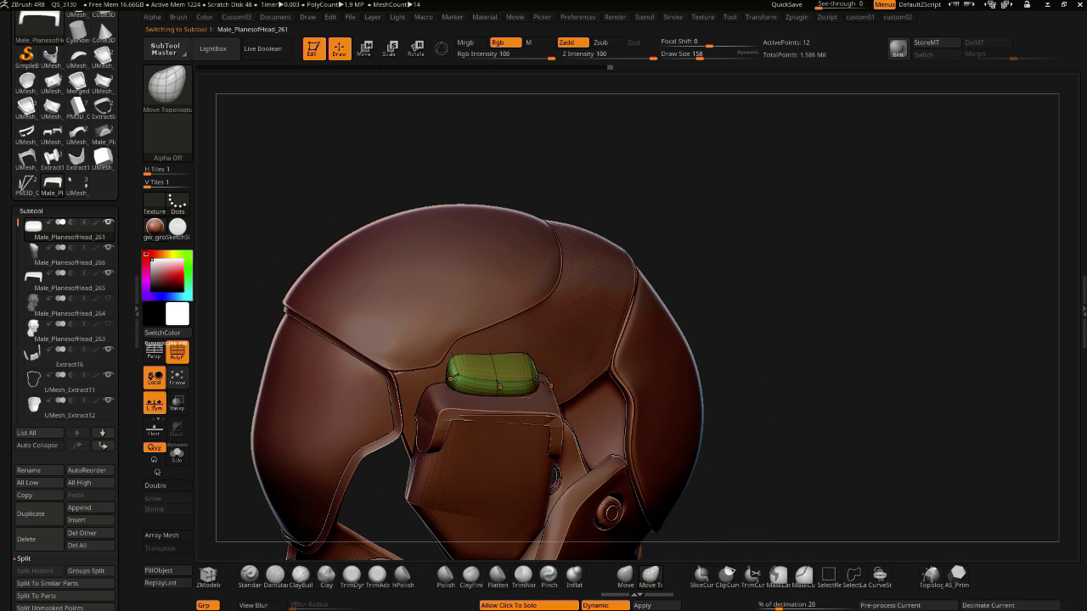
left_click_drag(276, 251, 434, 346)
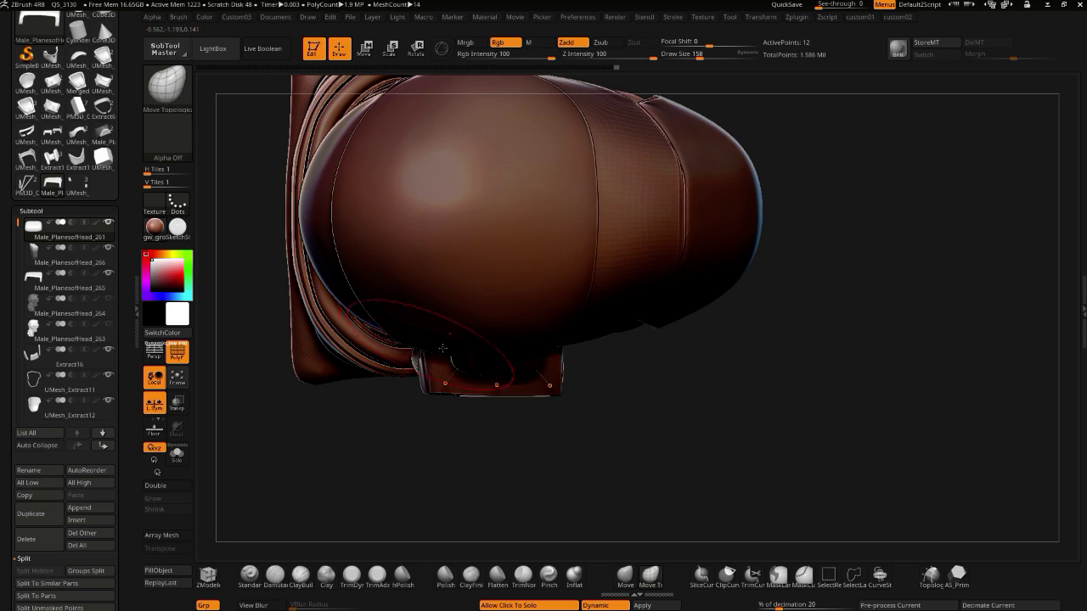
left_click_drag(466, 483, 496, 337)
- Select the plate below the bracket and shift its left edge inward with the Move Topological brush
left_click(463, 391, "alt")
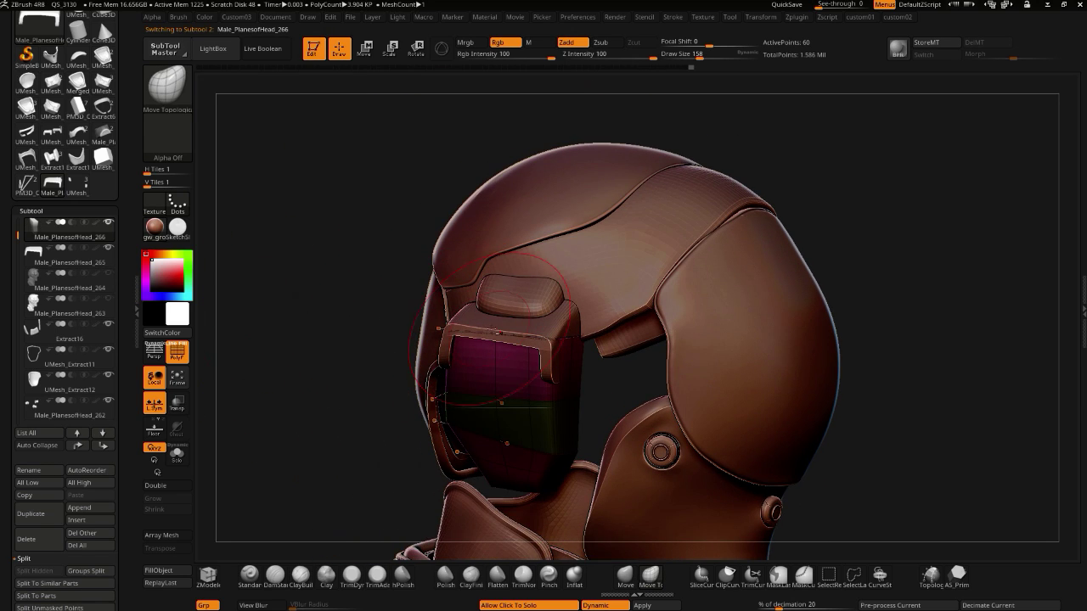
mouse_move(335, 301)
left_mouse_down()
mouse_move(298, 306)
mouse_move(340, 314)
left_mouse_up()
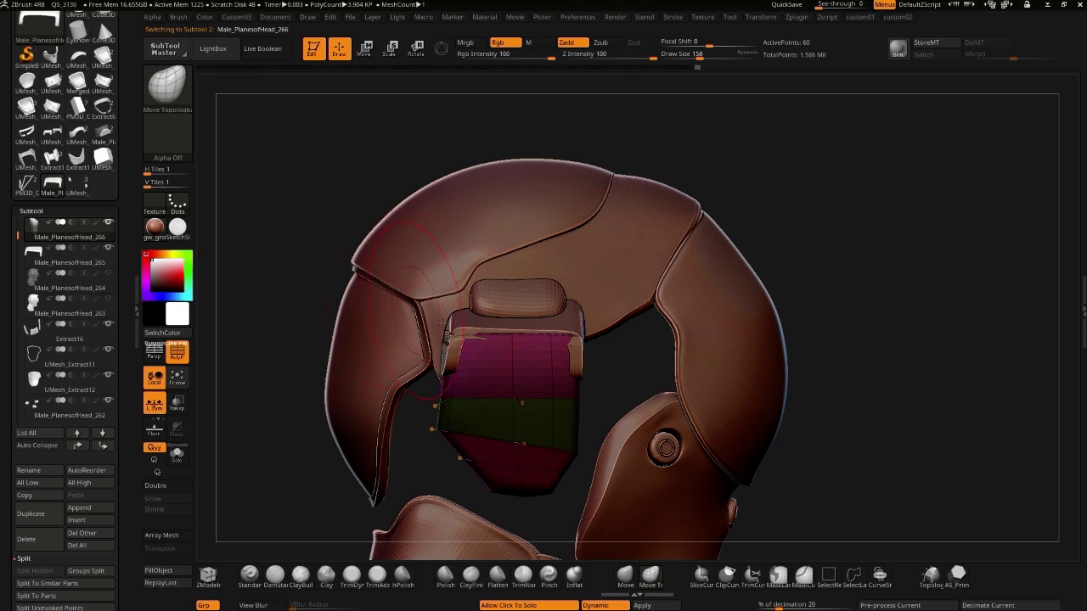
left_click_drag(274, 313, 252, 315)
left_click_drag(247, 371, 274, 343)
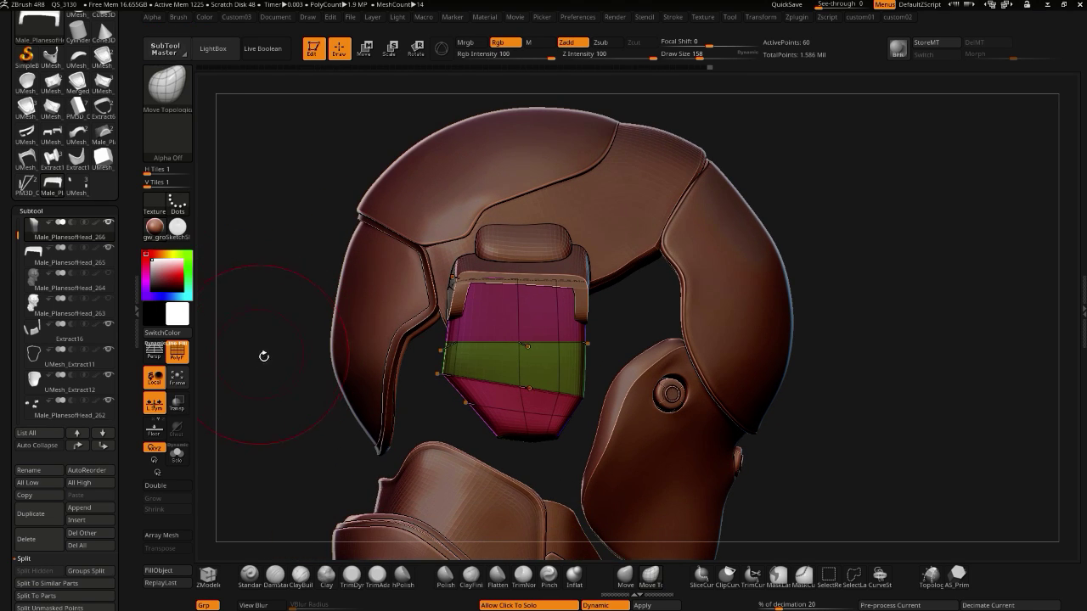
- Isolate the plate below the bracket from the rest of the helmet and frame its lower part
left_click_drag(274, 456, 294, 482)
left_click(305, 473)
left_click_drag(264, 433, 289, 239, "alt")
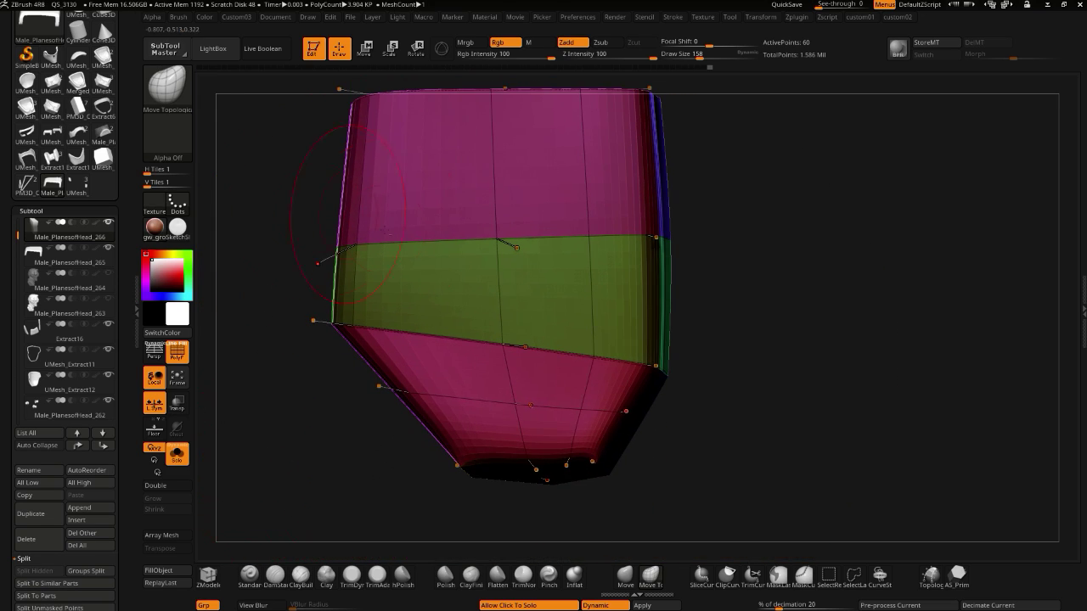
left_click_drag(682, 499, 650, 441, "alt")
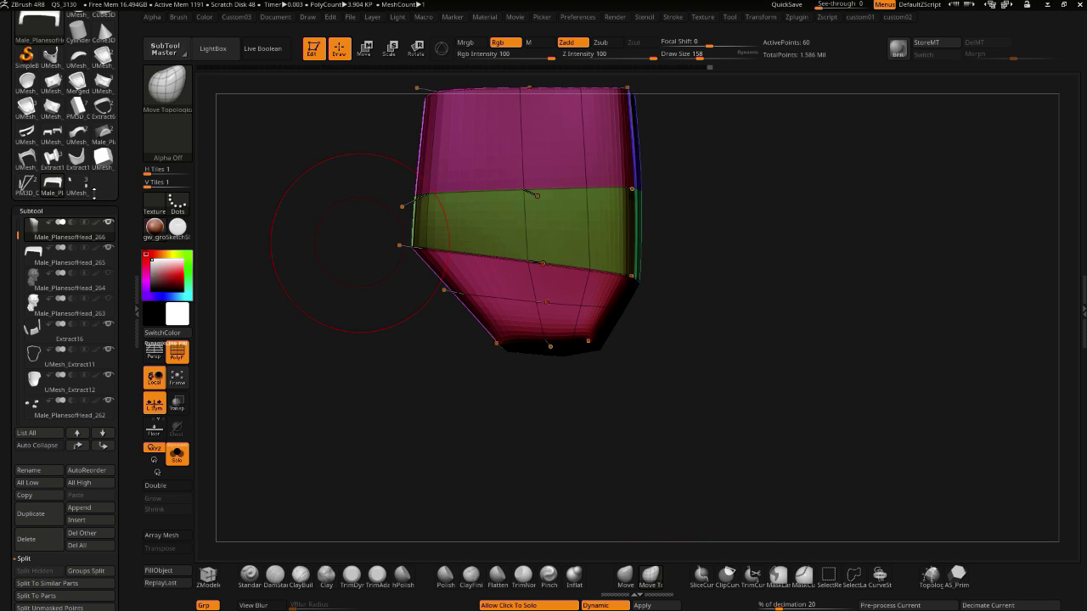
- Examine the finished plate-and-bracket mesh for reference, and return to the helmet model
left_click(52, 132)
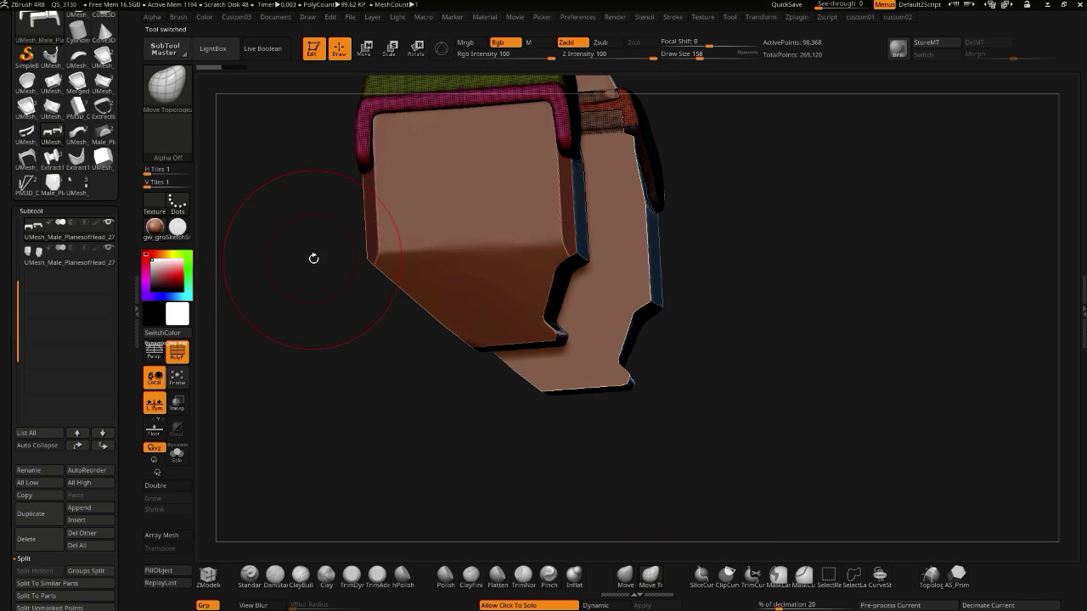
left_click(26, 134)
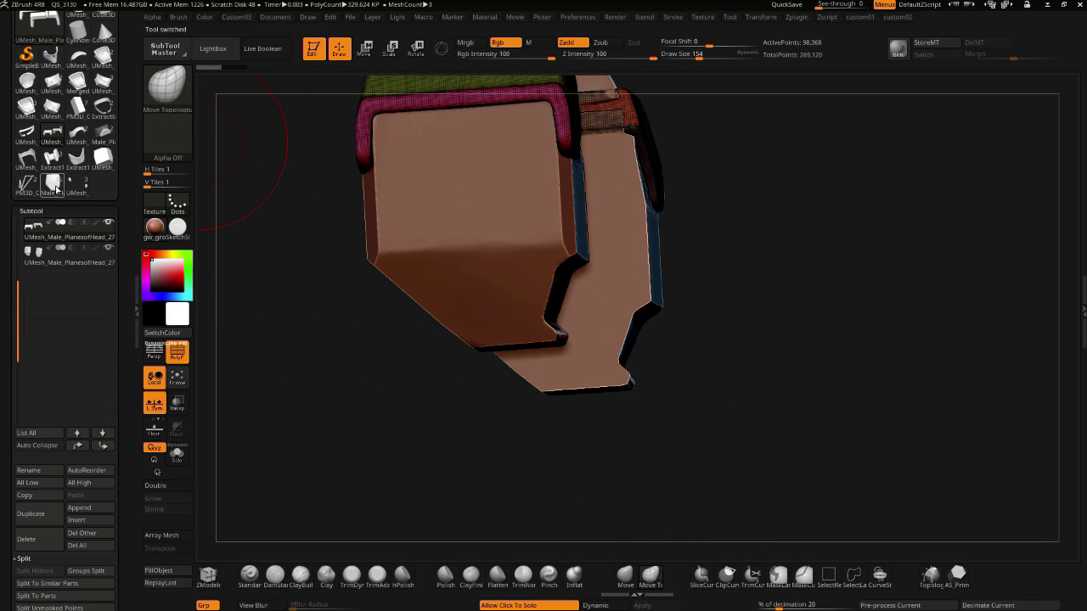
left_click(54, 185)
- Turn off Dynamic Subdivision on the isolated plate so its low-poly faces can be edited
left_click(272, 333)
left_click_drag(364, 357, 243, 450, "alt")
left_click(179, 357)
mouse_move(281, 413)
left_mouse_down()
mouse_move(335, 411)
mouse_move(296, 411)
left_mouse_up()
left_click(177, 354)
key("2")
key("2")
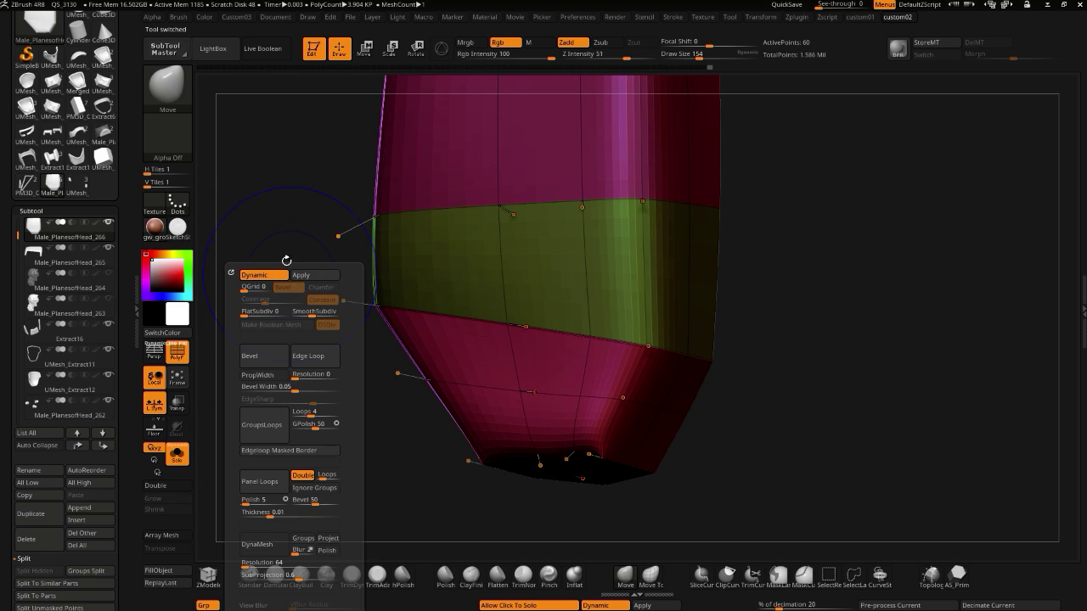
left_click(268, 275)
left_click_drag(457, 476, 297, 326)
- Switch to the ZModeler brush and reduce its draw size to 1
left_click(218, 585)
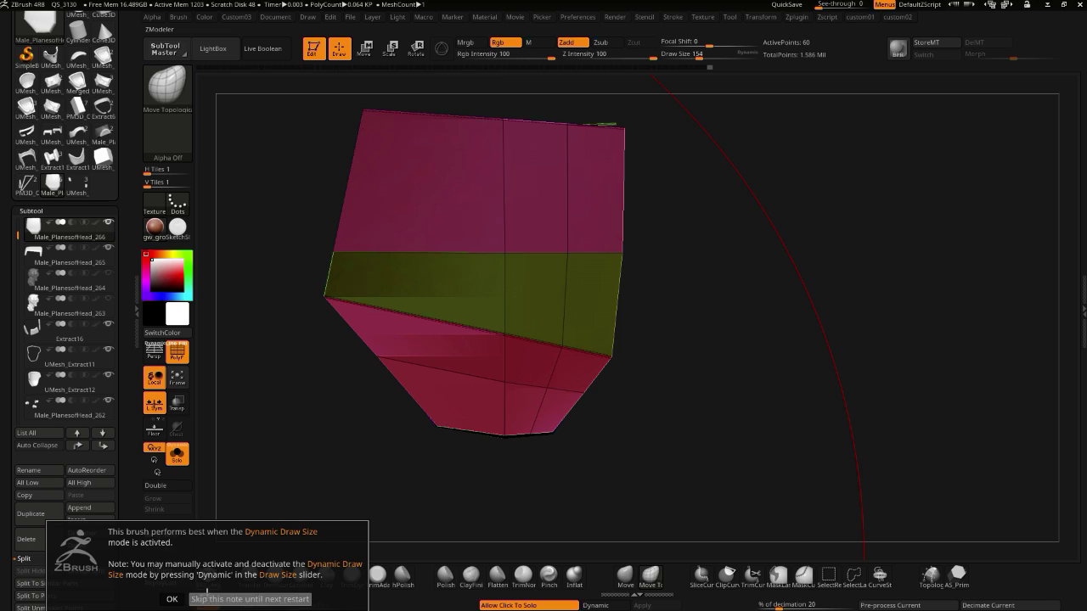
left_click(172, 598)
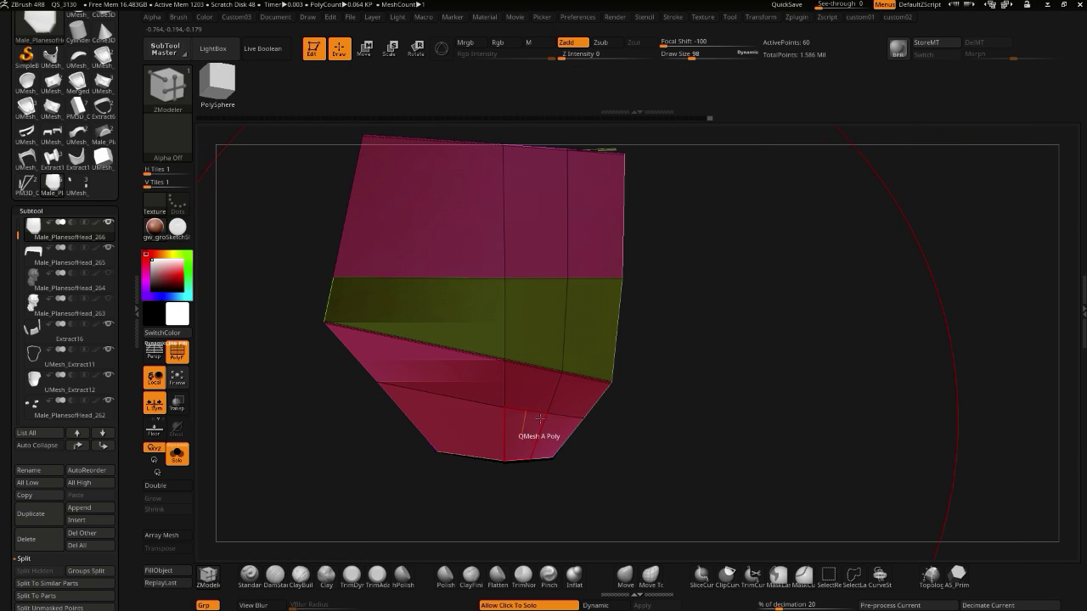
key("bracketleft")
key("bracketleft")
key("bracketleft")
key("bracketleft")
key("bracketleft")
key("bracketleft")
- Insert a single edge loop across the plate's green middle band with the ZModeler edge action
right_click_drag(539, 454, 520, 437)
key("space")
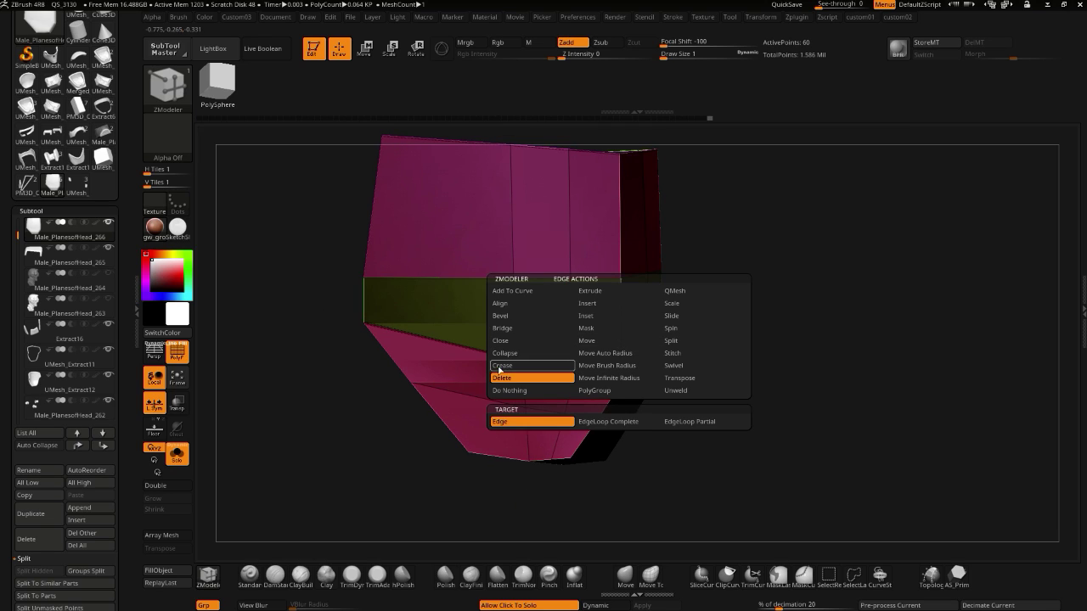
left_click(586, 315)
left_click(586, 305)
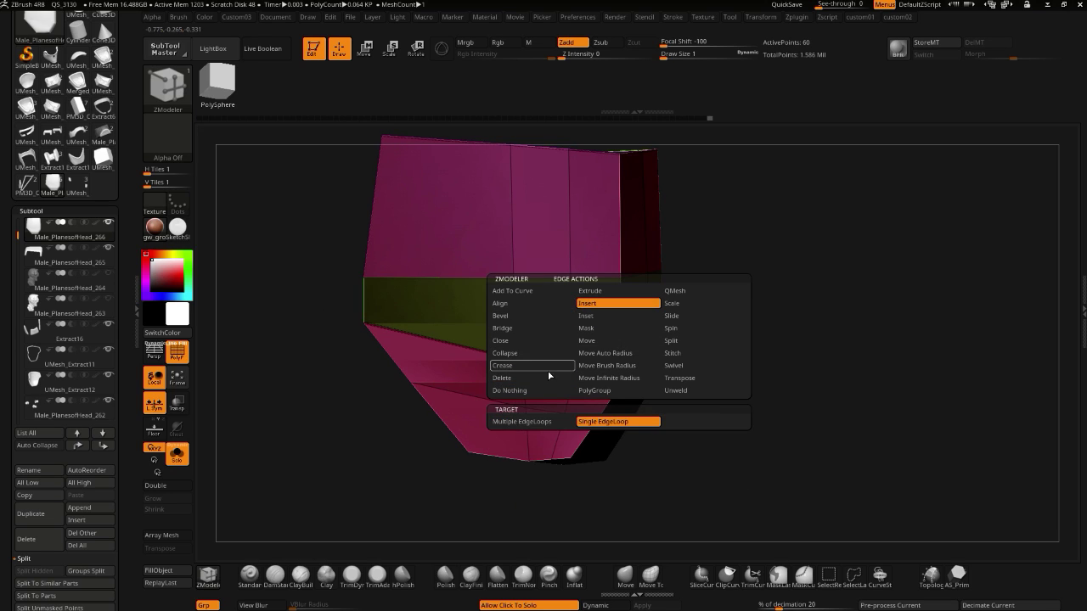
left_click(522, 340)
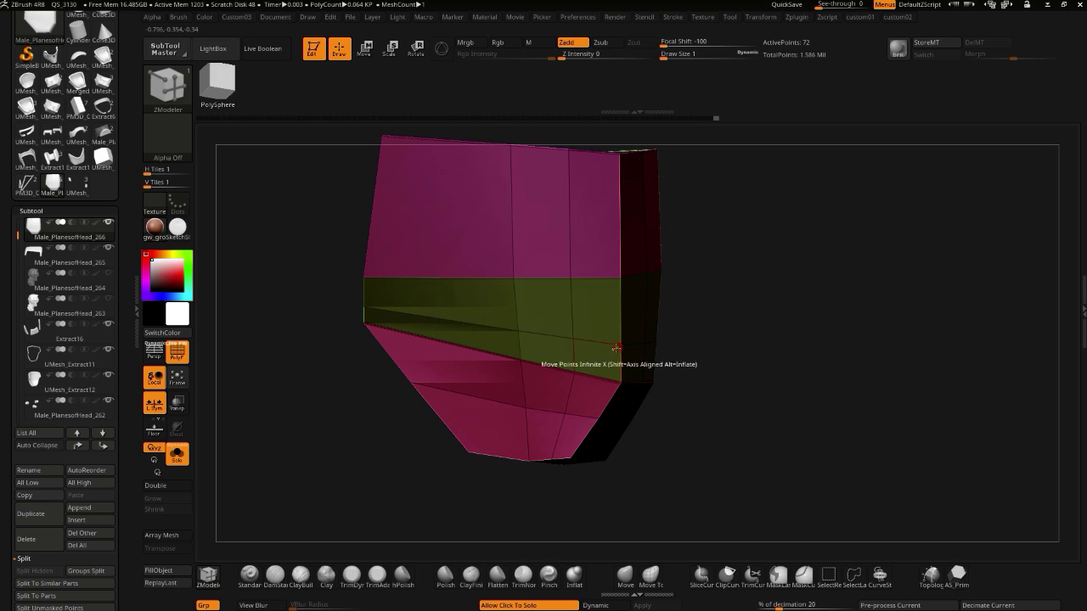
- Try extra single edge loops through the plate's lower section, and undo them
left_click_drag(568, 500, 579, 484)
left_click(576, 449)
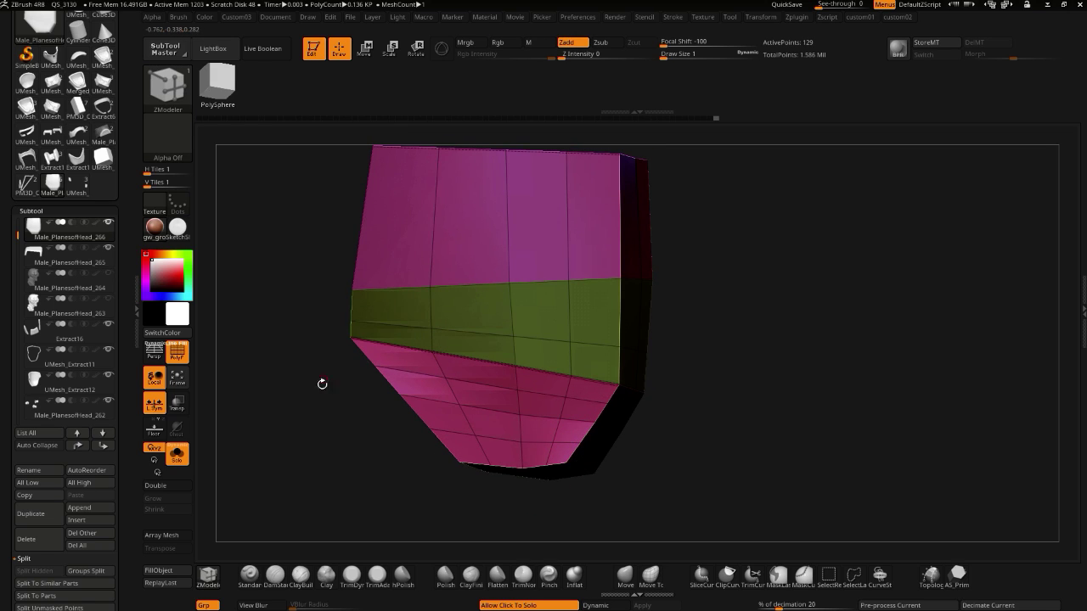
left_click_drag(322, 381, 347, 445)
key("ctrl+z")
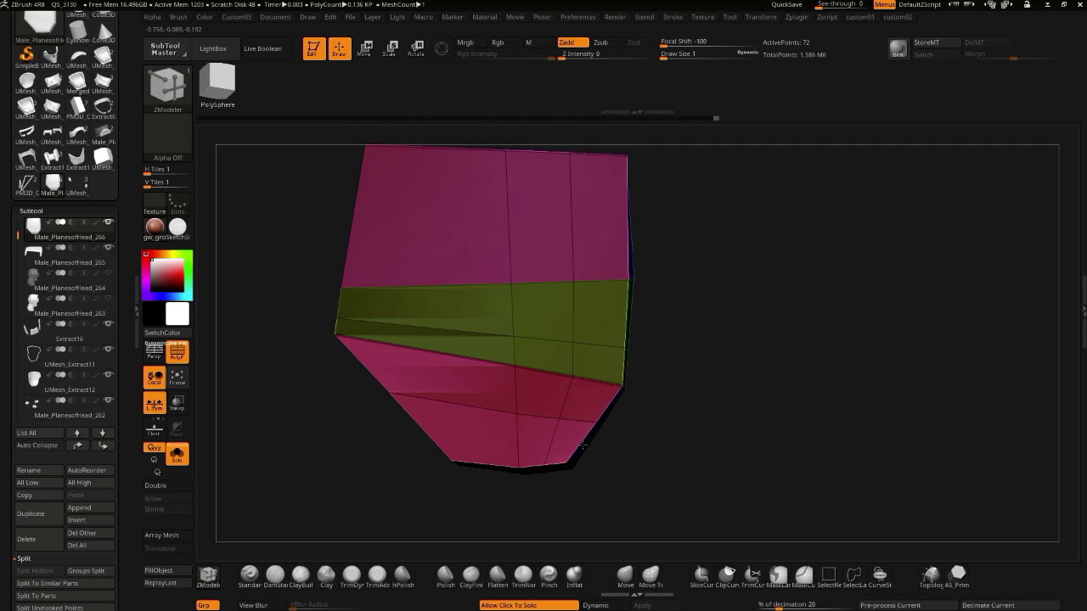
key("ctrl+z")
left_click(581, 444)
key("ctrl+z")
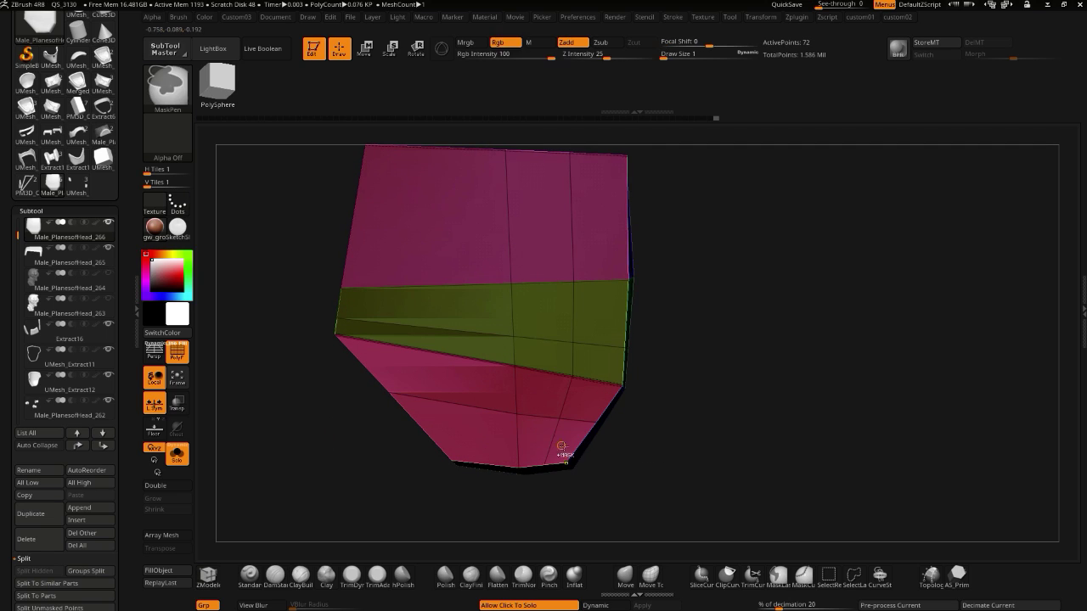
left_click_drag(626, 472, 574, 469)
left_click(550, 437)
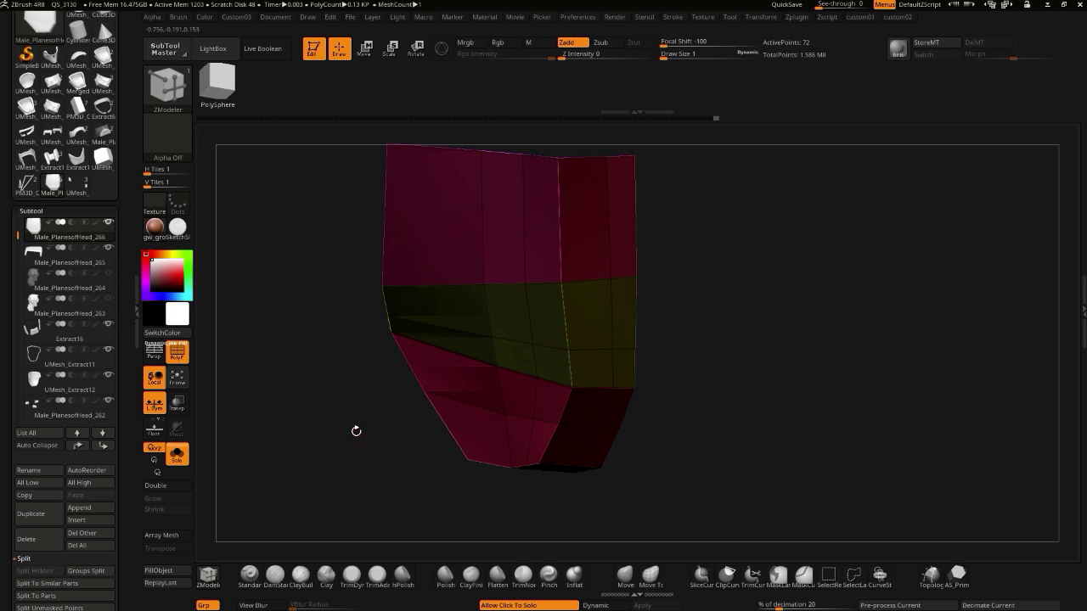
key("ctrl+z")
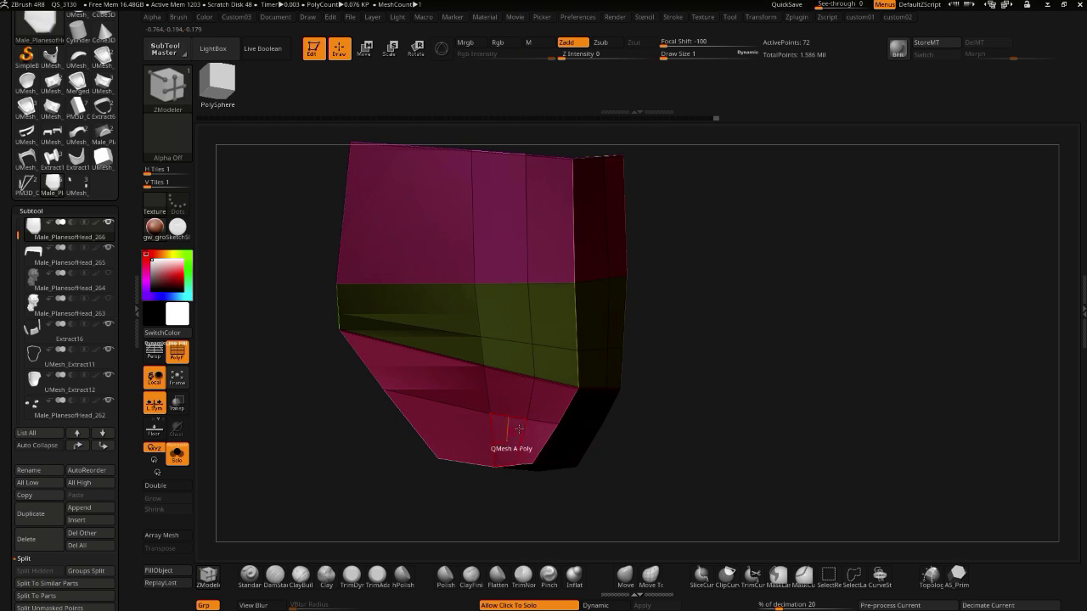
- Bevel the edge loop that crosses the plate's lower section and runs up its front, using the ZModeler Bevel edge action
key("space")
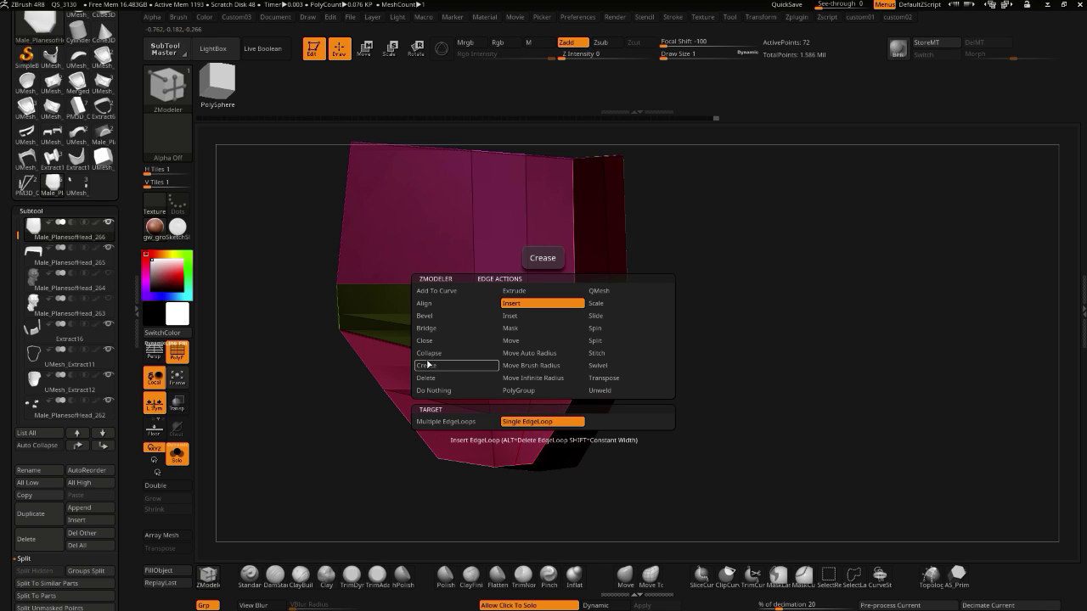
left_click(421, 316)
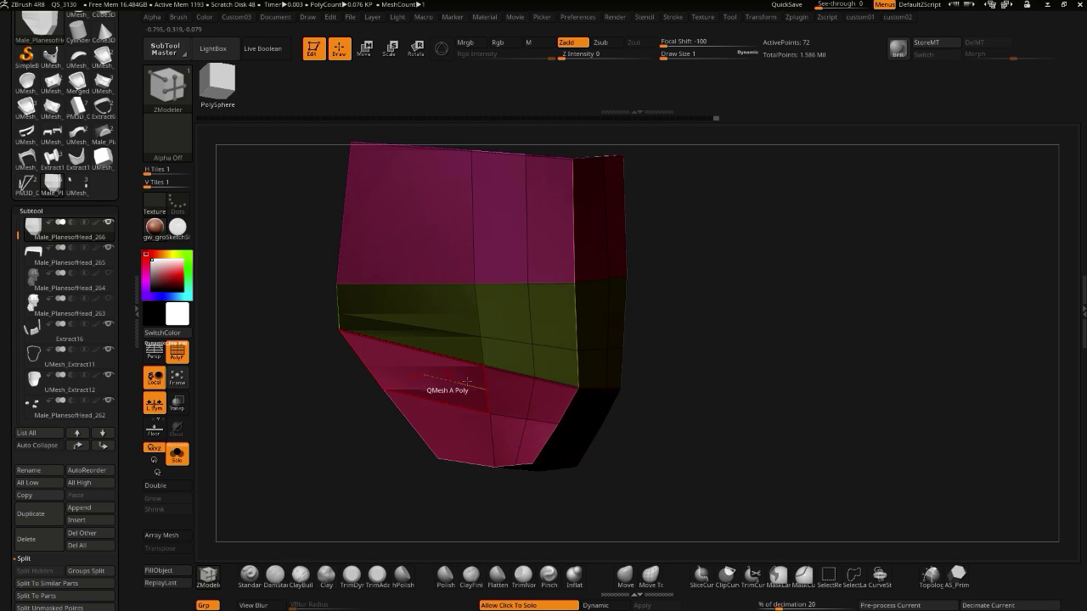
left_click_drag(542, 424, 557, 428)
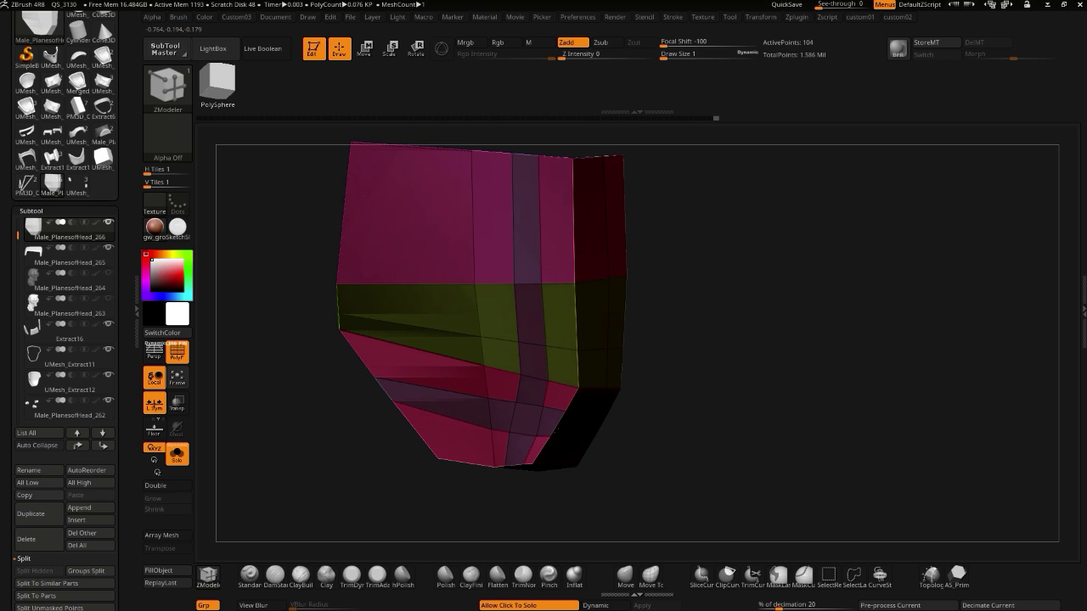
mouse_move(289, 363)
left_mouse_down()
mouse_move(279, 359)
mouse_move(315, 357)
mouse_move(282, 361)
left_mouse_up()
key("shift+2")
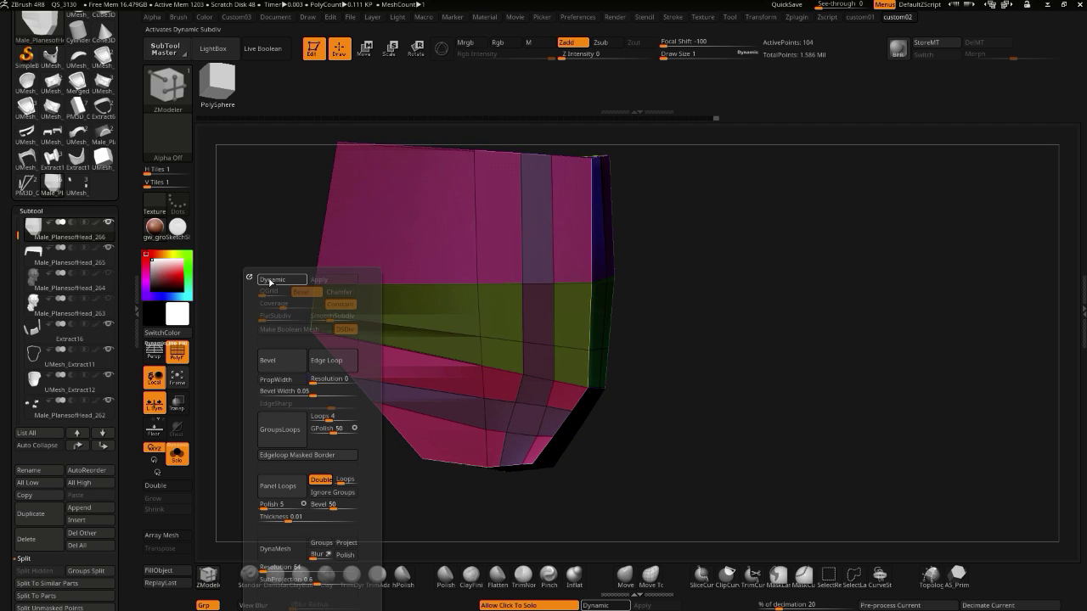
- Try a ZModeler edit on the beveled edges along the plate's lower side face
mouse_move(572, 512)
left_mouse_down()
mouse_move(548, 512)
mouse_move(565, 495)
left_mouse_up()
key("space")
left_click_drag(676, 519, 624, 512)
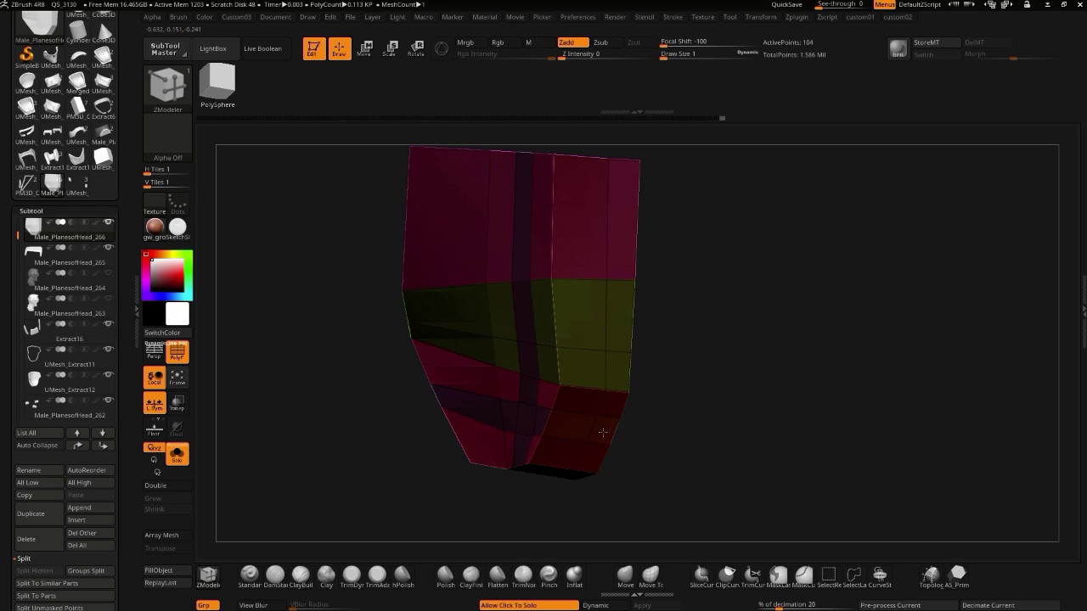
left_click(567, 440)
left_click_drag(638, 491, 666, 502)
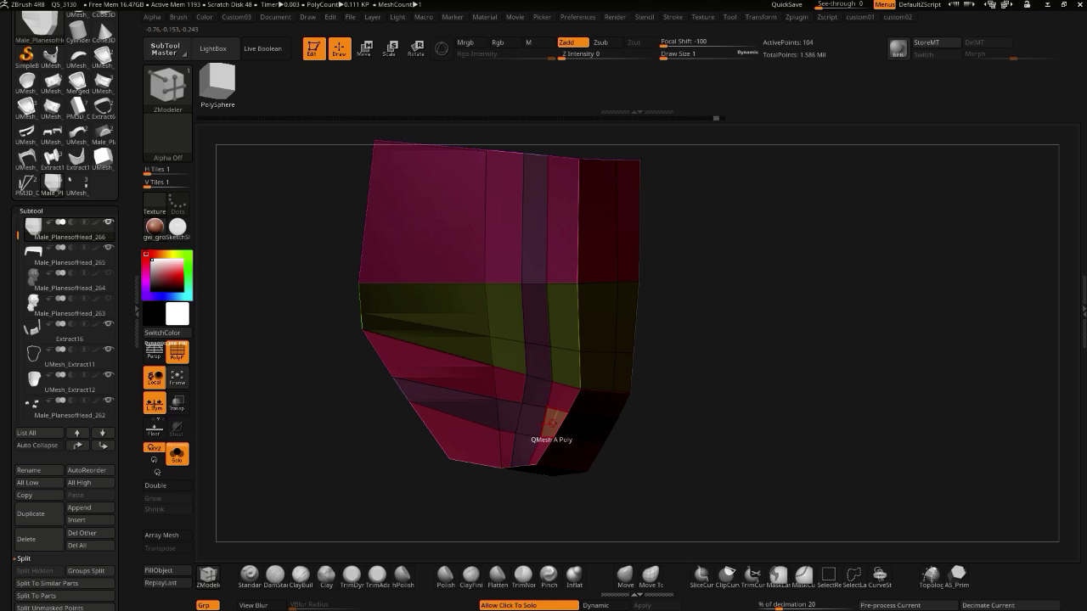
- Rework the beveled edges at the lower corner of the plate's inner side with ZModeler
left_click_drag(658, 488, 570, 476)
mouse_move(494, 450)
left_mouse_down()
mouse_move(479, 471)
mouse_move(473, 382)
mouse_move(434, 387)
left_mouse_up()
key("b")
key("m")
key("v")
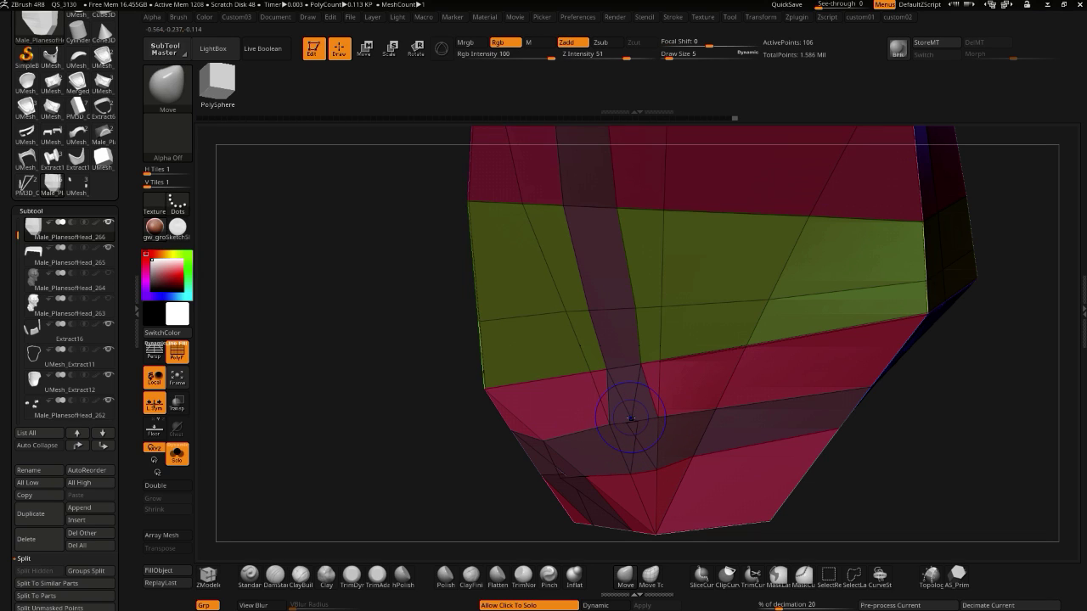
left_click(170, 95)
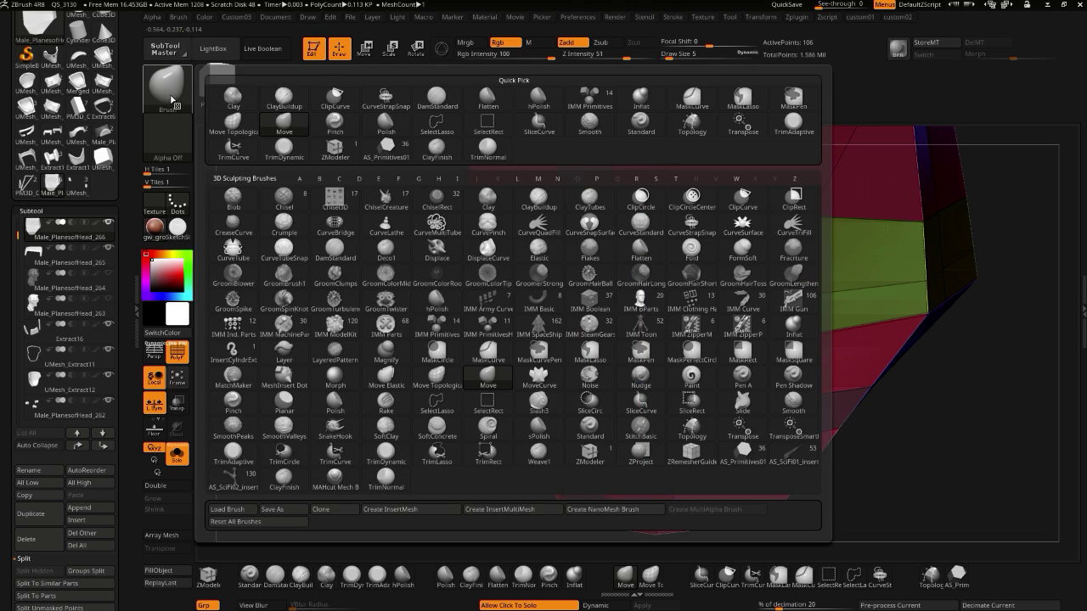
left_click(340, 152)
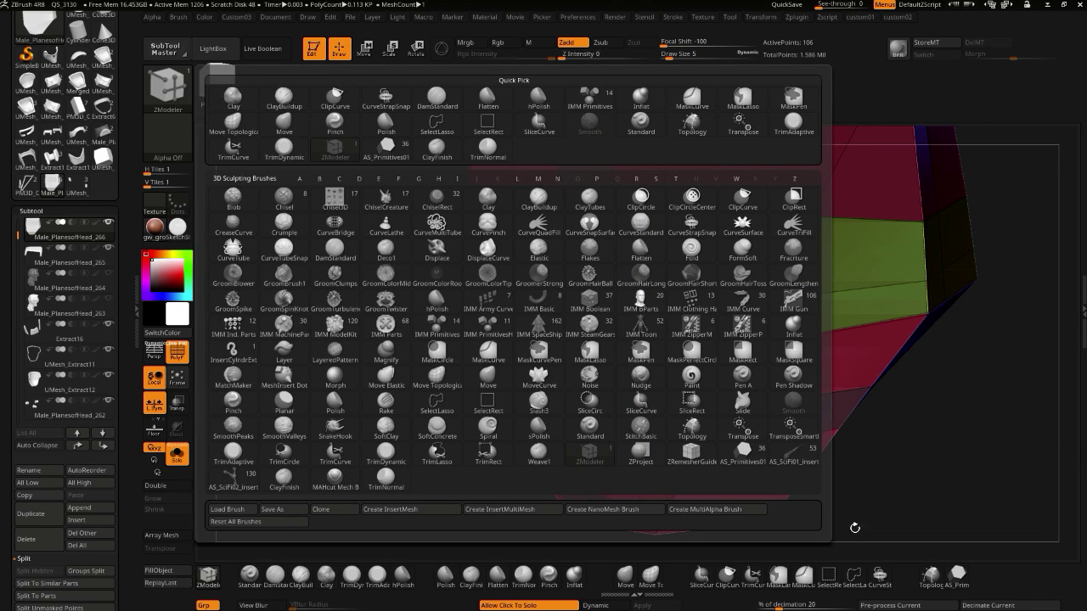
key("shift")
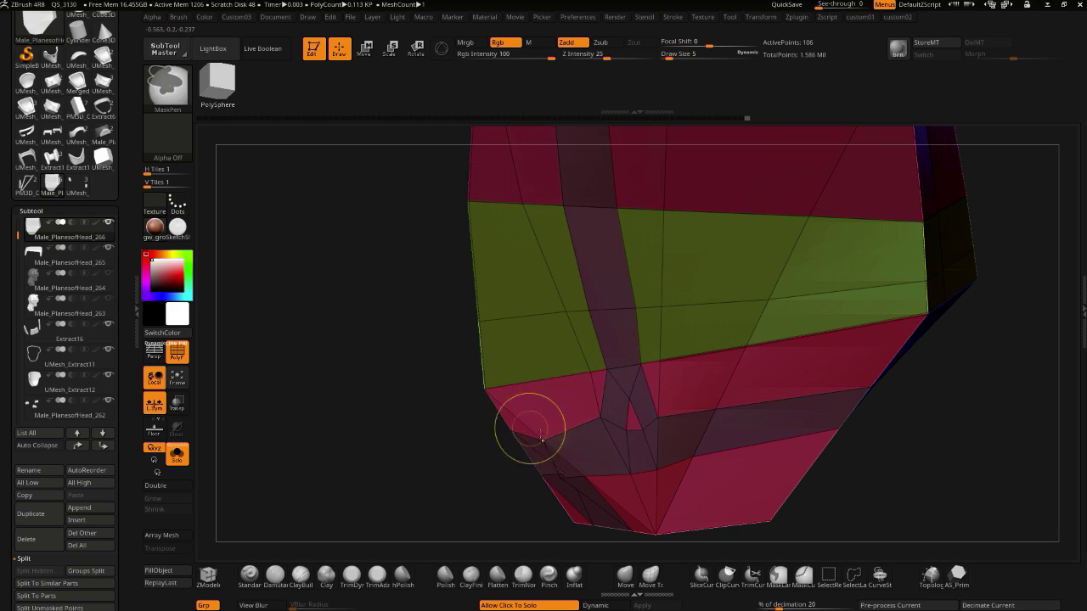
key("shift")
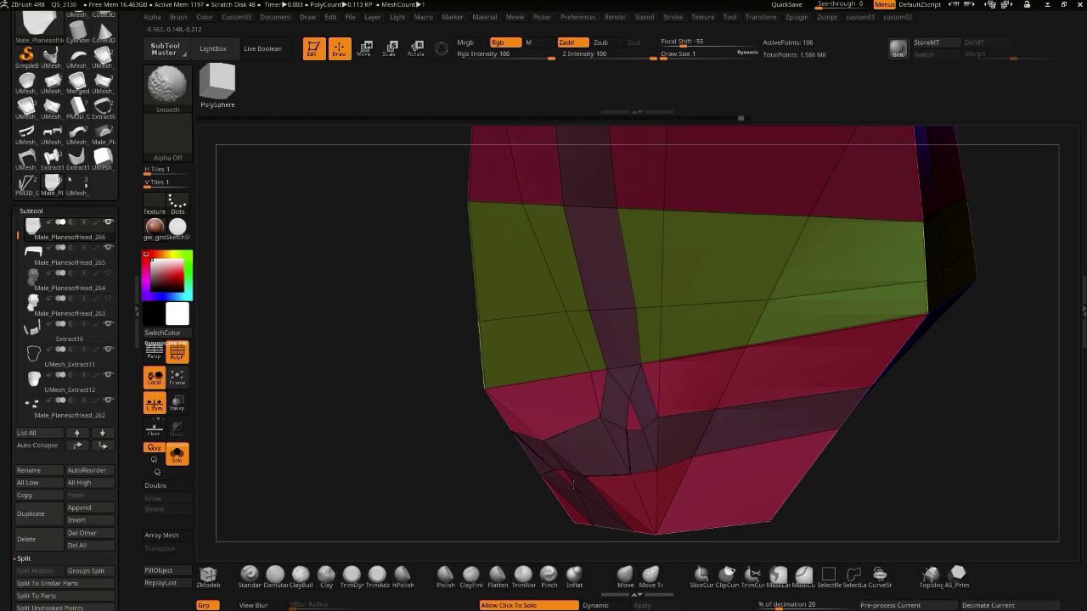
left_click_drag(577, 485, 616, 396, "shift")
left_click(373, 360, "alt")
mouse_move(376, 357)
left_mouse_down()
mouse_move(427, 347)
mouse_move(376, 345)
mouse_move(414, 390)
left_mouse_up()
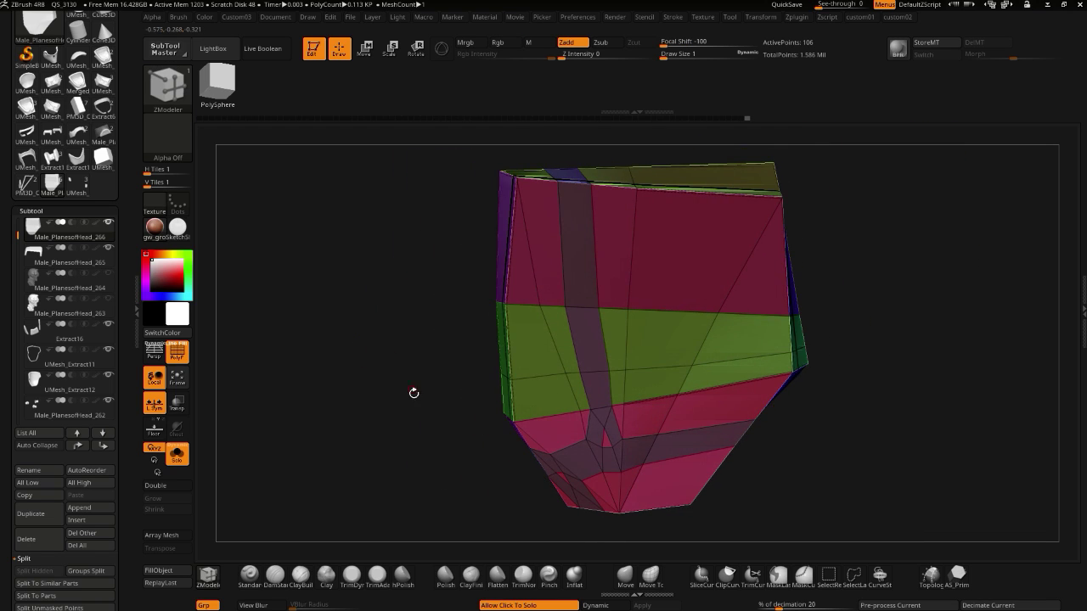
left_click_drag(425, 431, 383, 446)
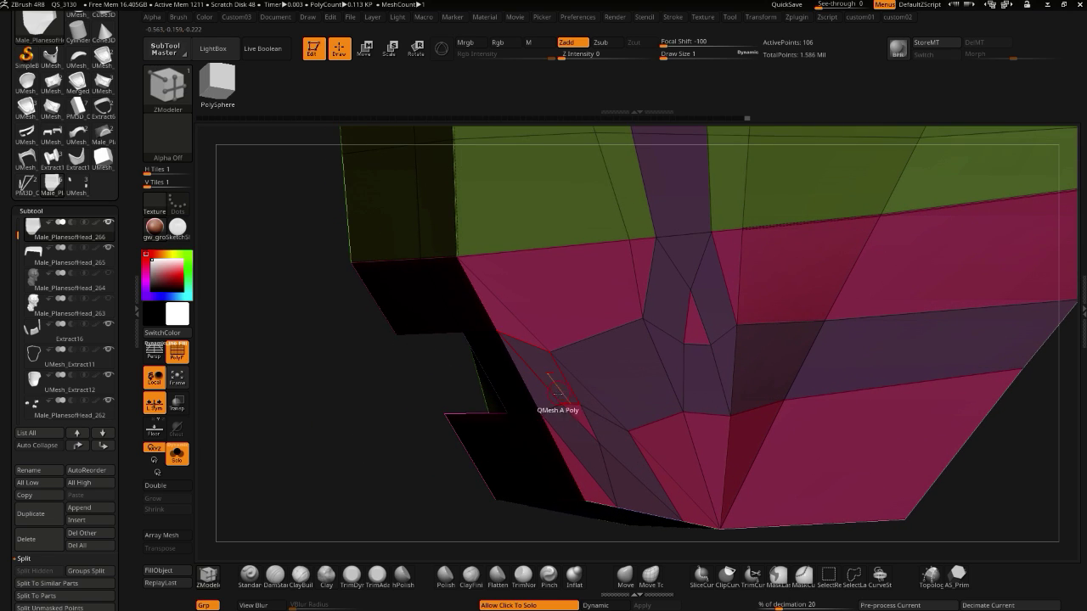
key("space")
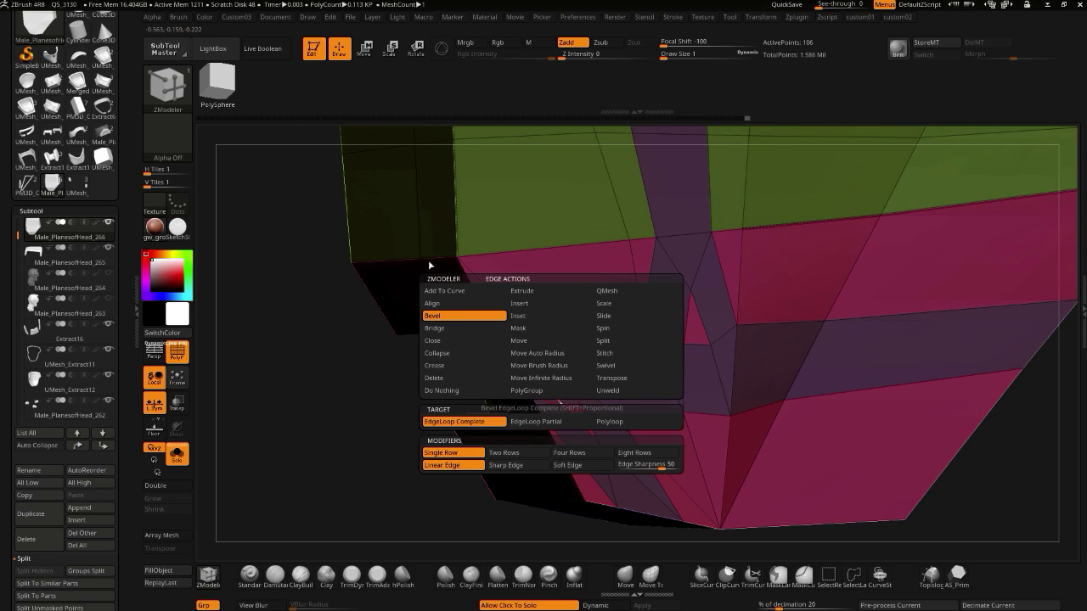
key("space")
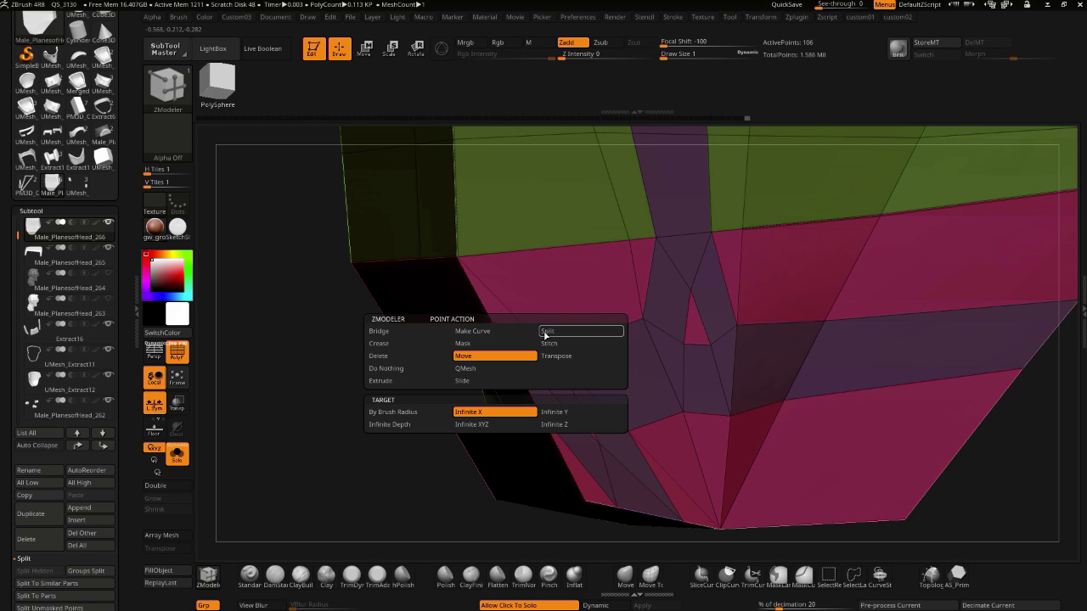
key("space")
left_click(634, 349)
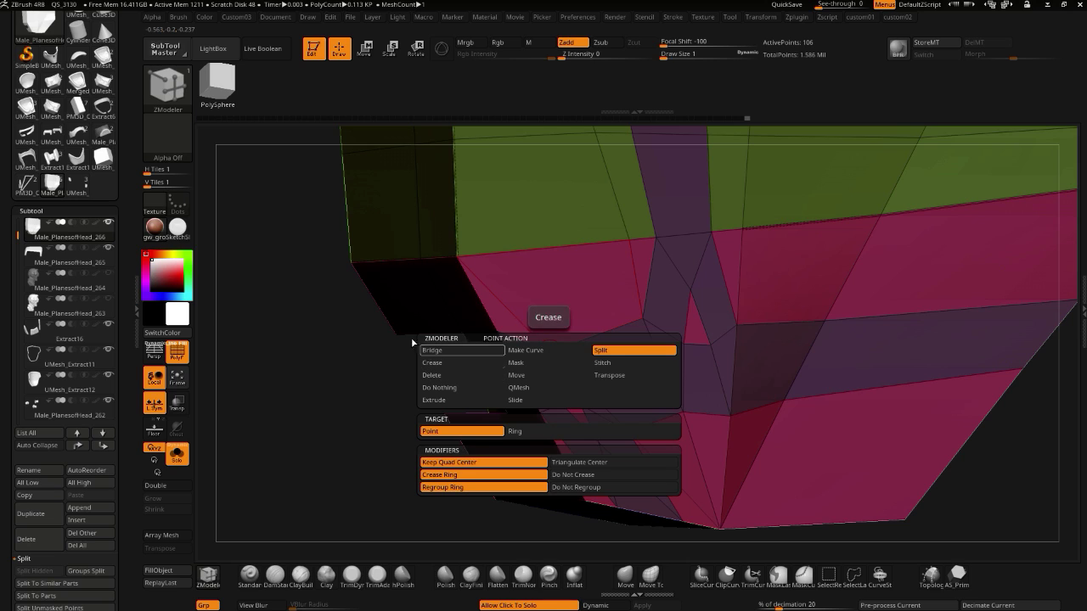
left_click_drag(352, 334, 386, 337)
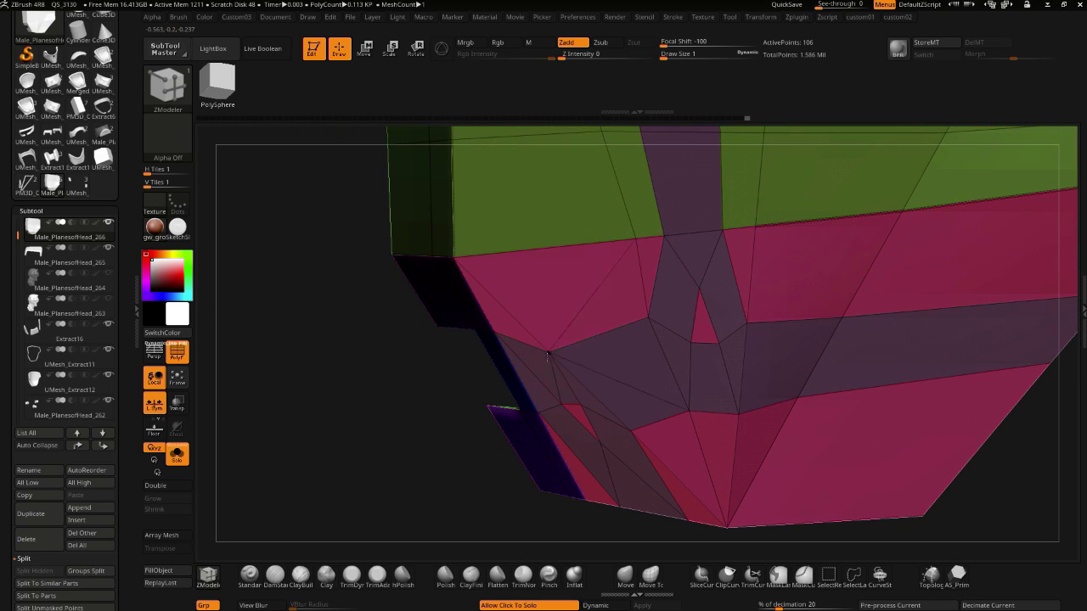
- Bridge two points across the beveled faces at the plate's lower inner corner using ZModeler Bridge with the Two Points target
key("space")
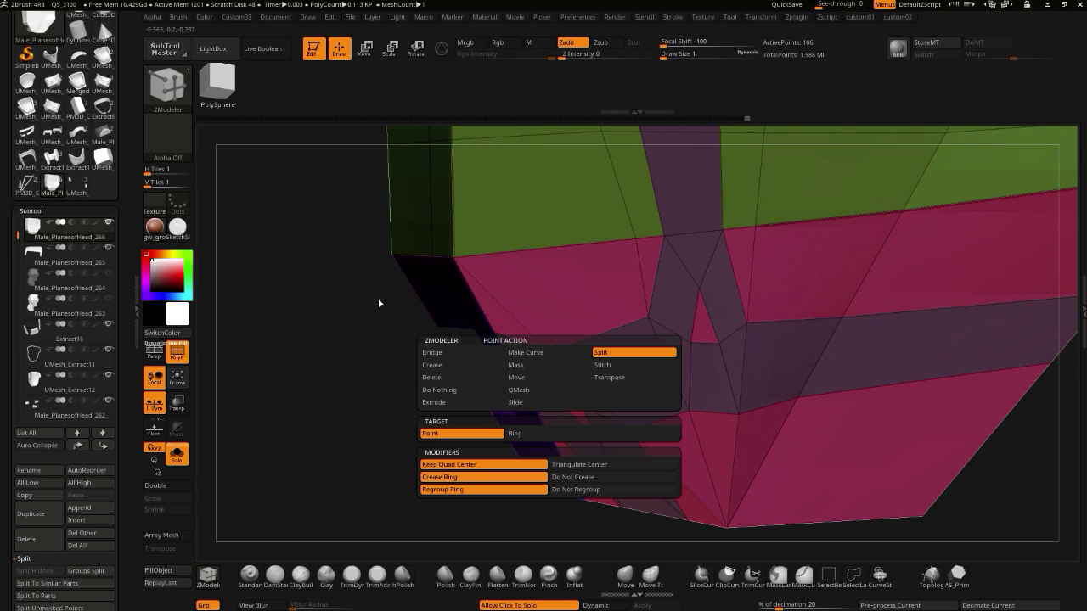
left_click(433, 351)
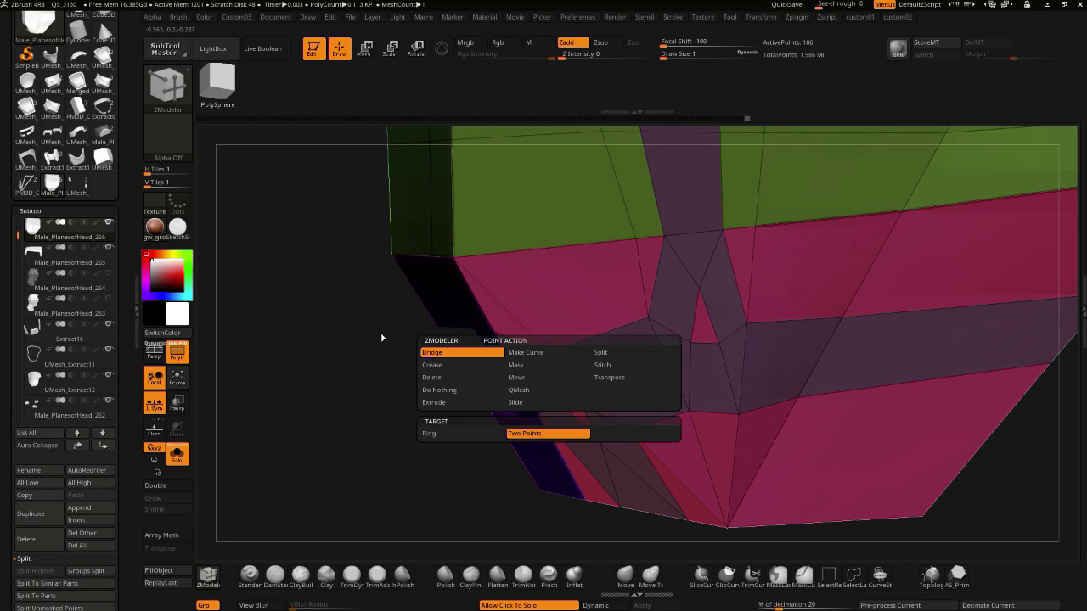
left_click_drag(345, 332, 381, 390)
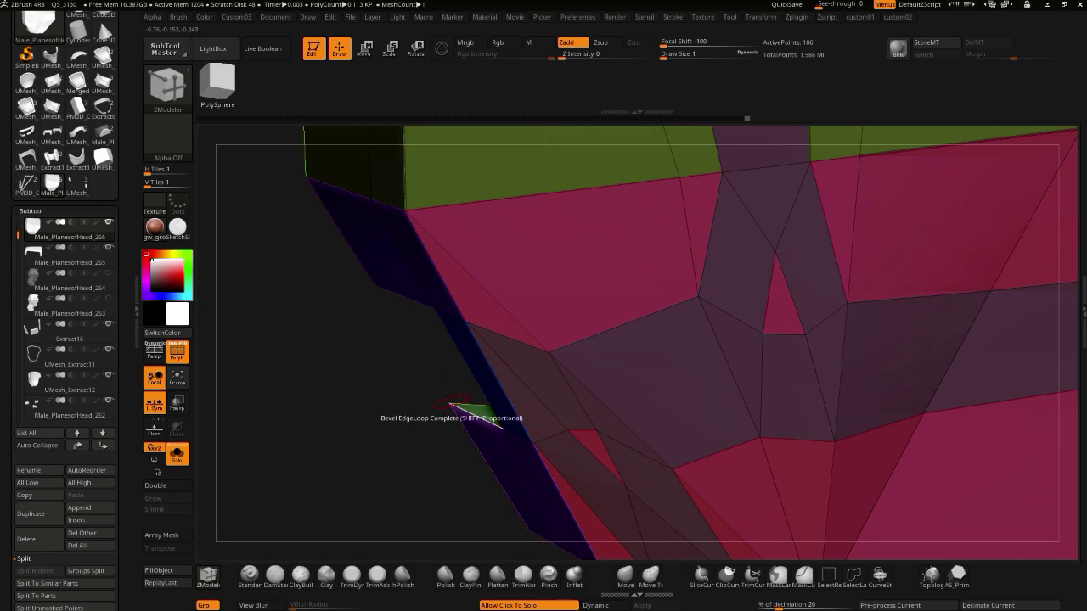
left_click(568, 431)
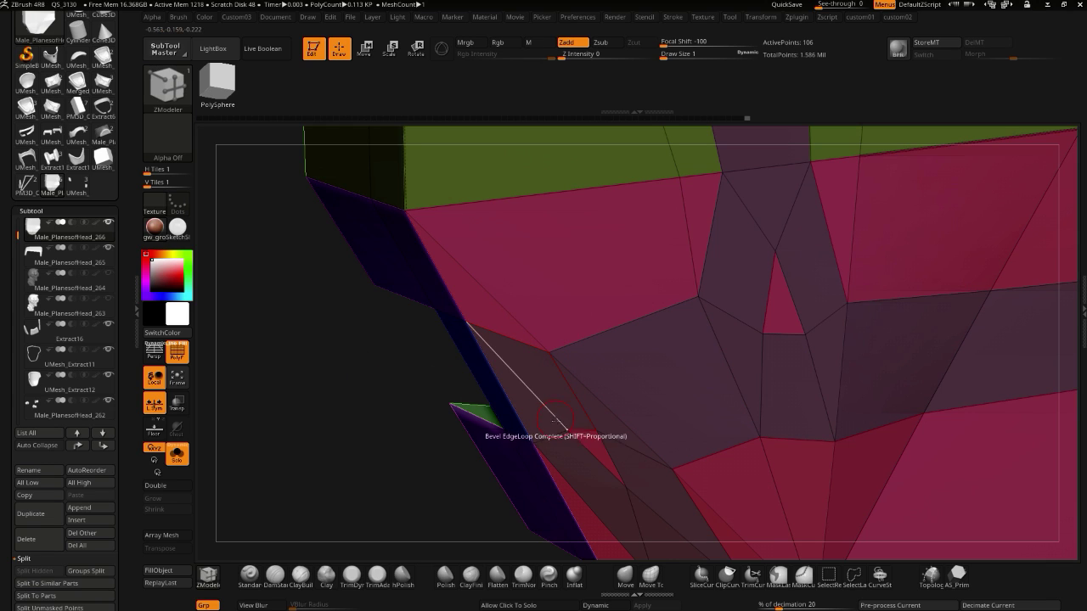
left_click_drag(373, 392, 397, 543)
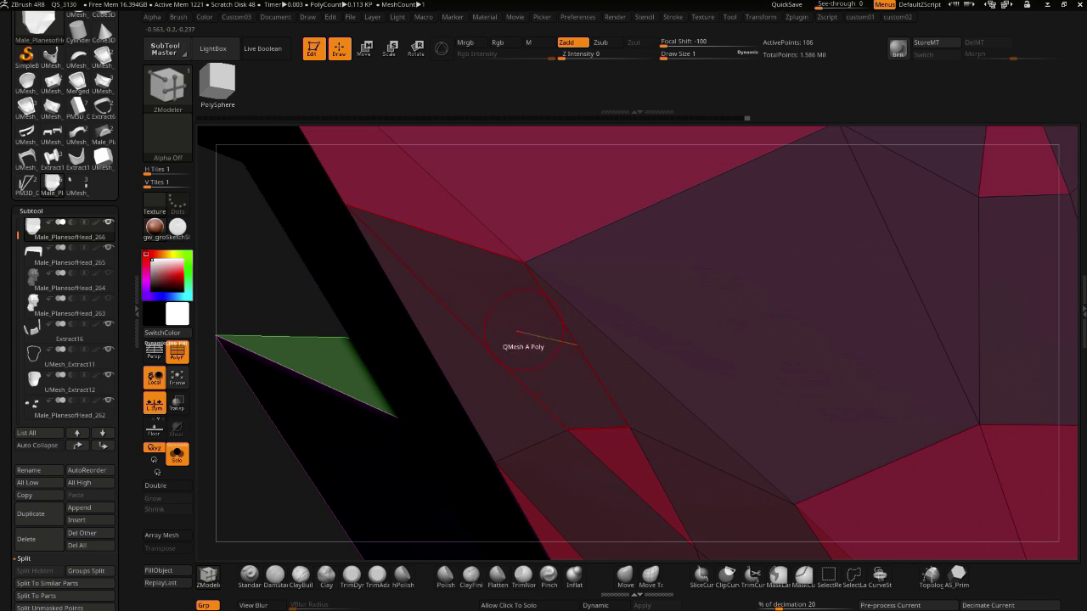
- Delete the unneeded single edge beside the bridged points at the plate's lower corner, using ZModeler Delete with the Edge target
left_click_drag(243, 491, 265, 406, "alt")
key("space")
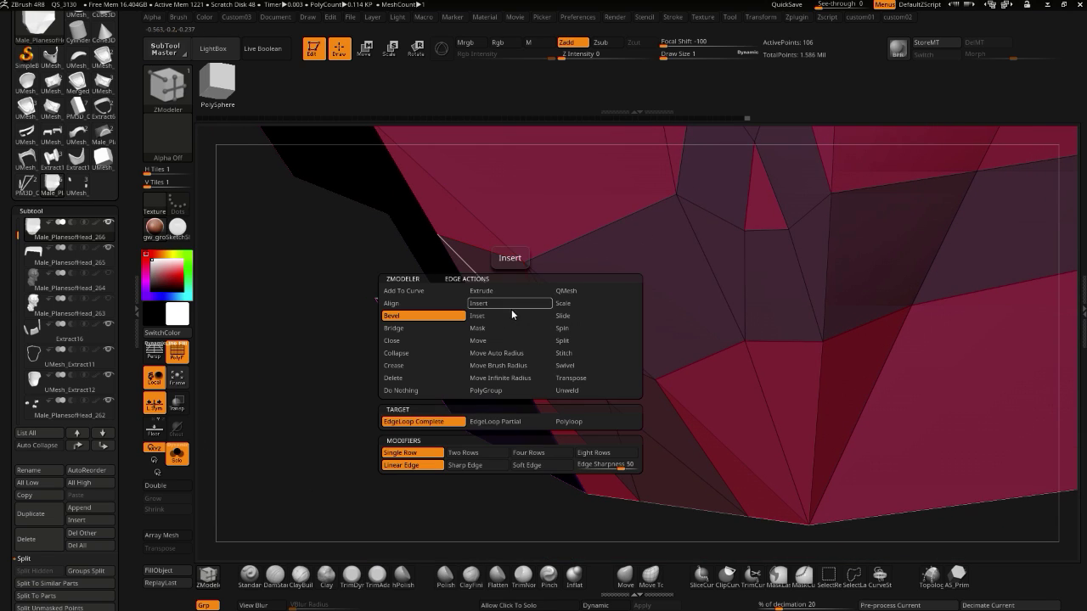
left_click(393, 379)
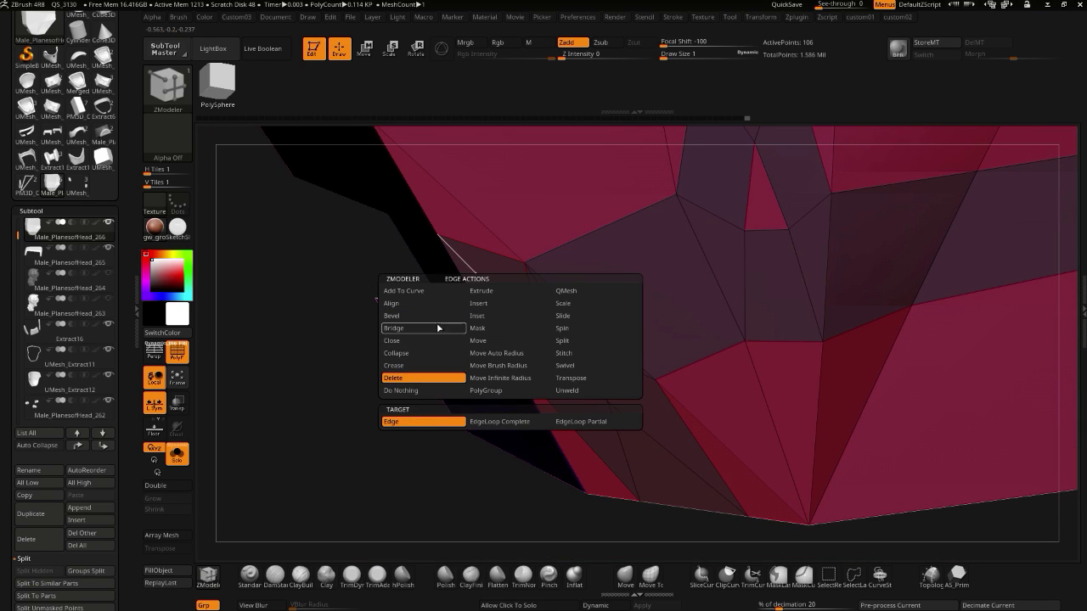
left_click_drag(352, 340, 408, 336)
left_click_drag(466, 270, 540, 303)
left_click_drag(621, 390, 332, 390)
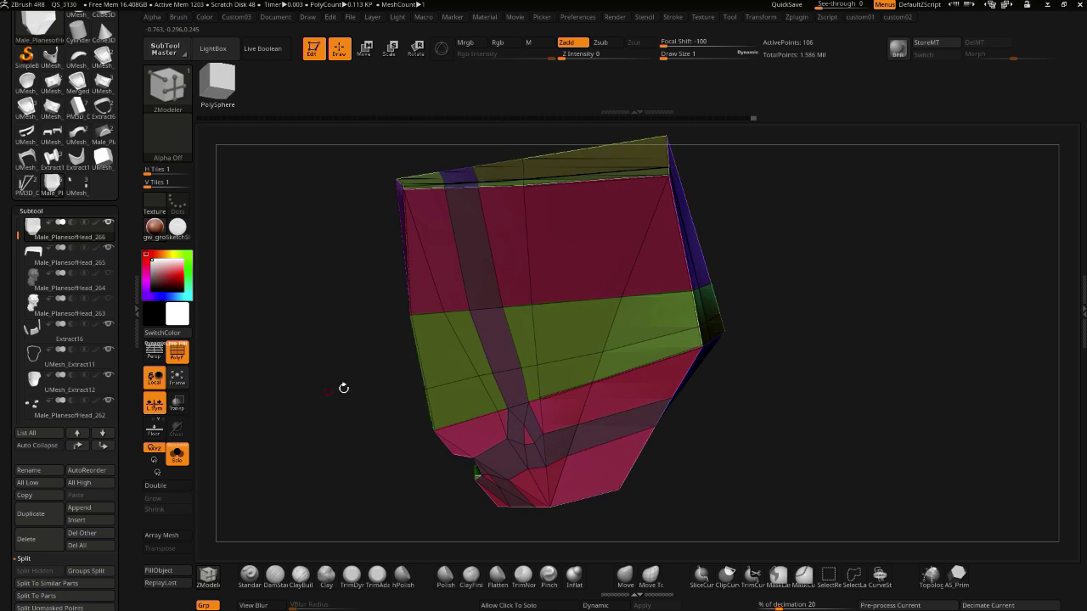
mouse_move(359, 441)
left_mouse_down()
mouse_move(371, 440)
mouse_move(363, 452)
left_mouse_up()
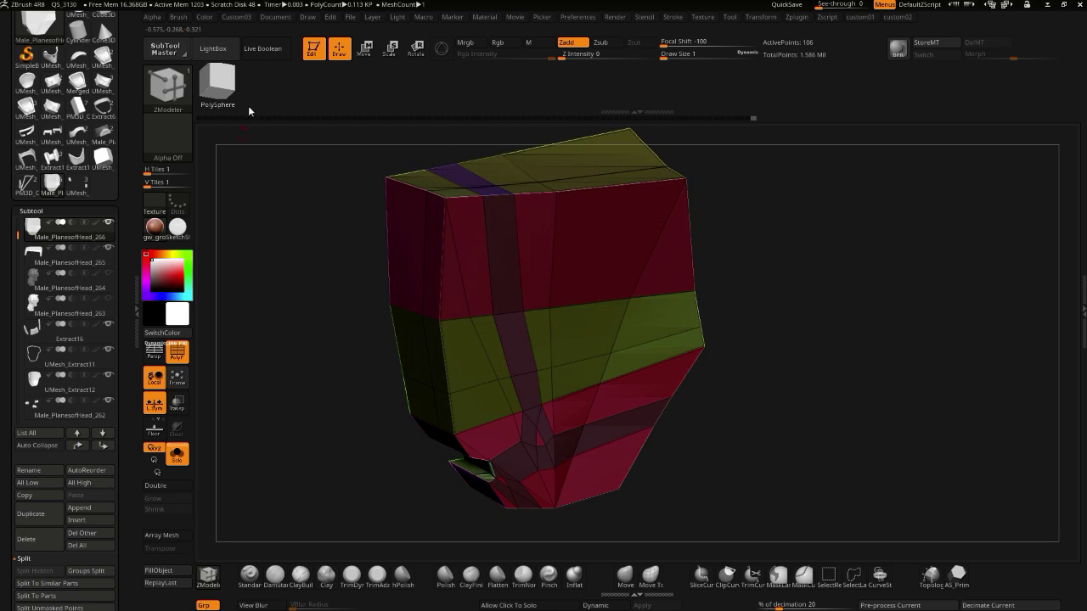
- Stitch the points around the small triangle in the plate's lower bevel together with ZModeler Stitch Two Points, undoing the mis-stitch
left_click_drag(325, 304, 296, 310)
key("space")
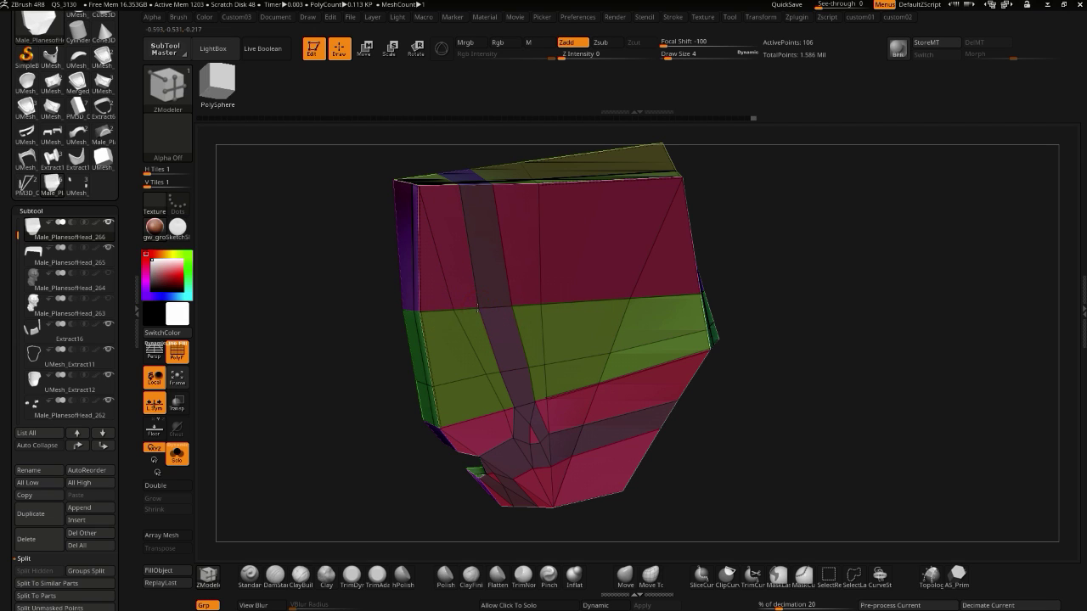
left_click(451, 308)
mouse_move(318, 257)
left_mouse_down()
mouse_move(300, 323)
mouse_move(318, 268)
left_mouse_up()
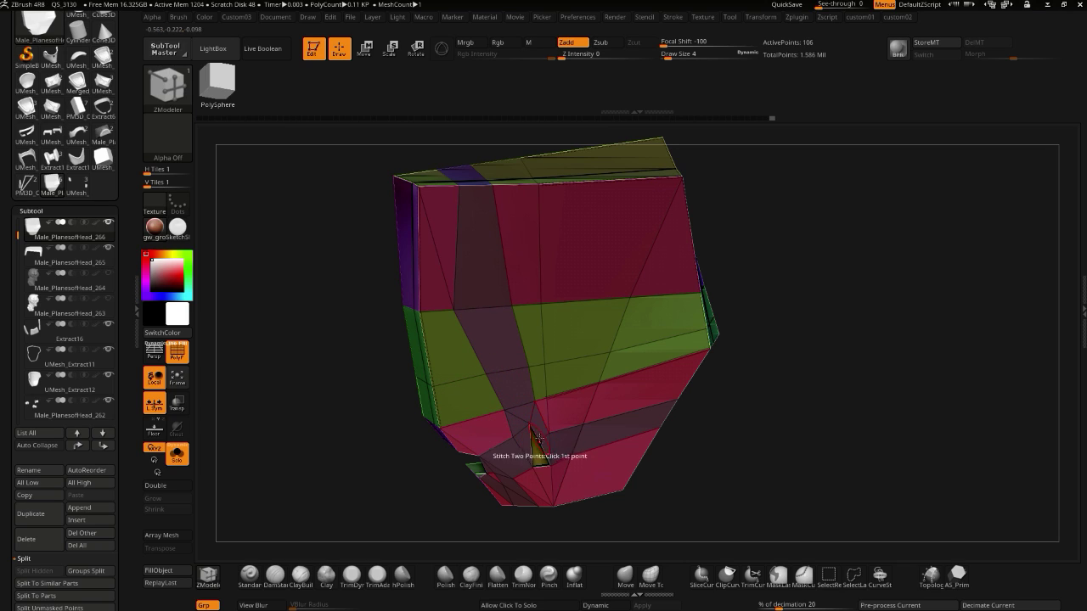
key("ctrl+z")
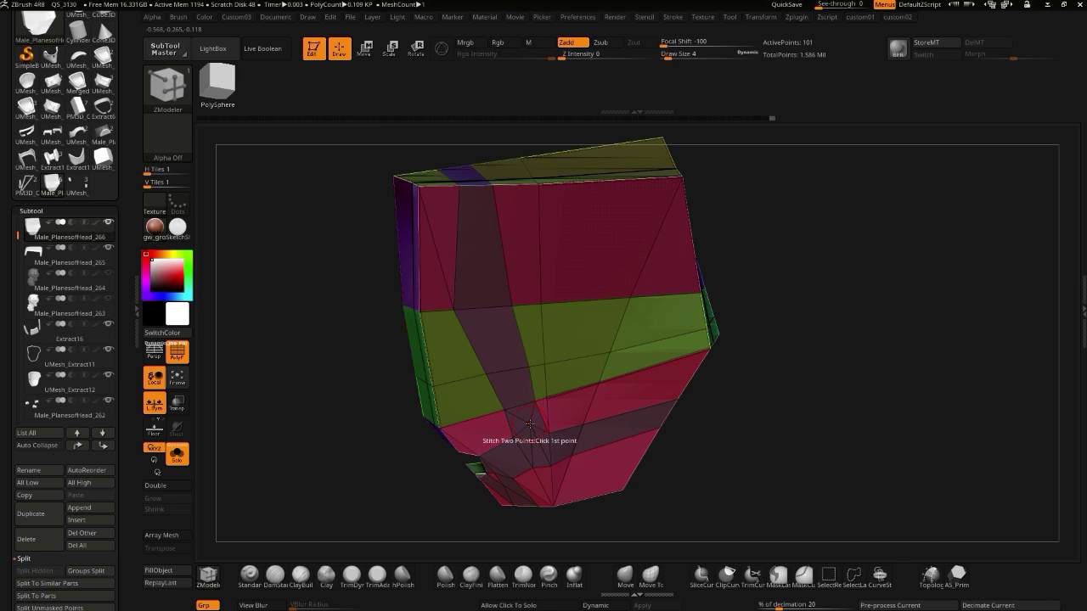
- Stitch the extra points along the plate's bottom edge and lower bevel below the notch, two at a time
left_click_drag(363, 387, 288, 403)
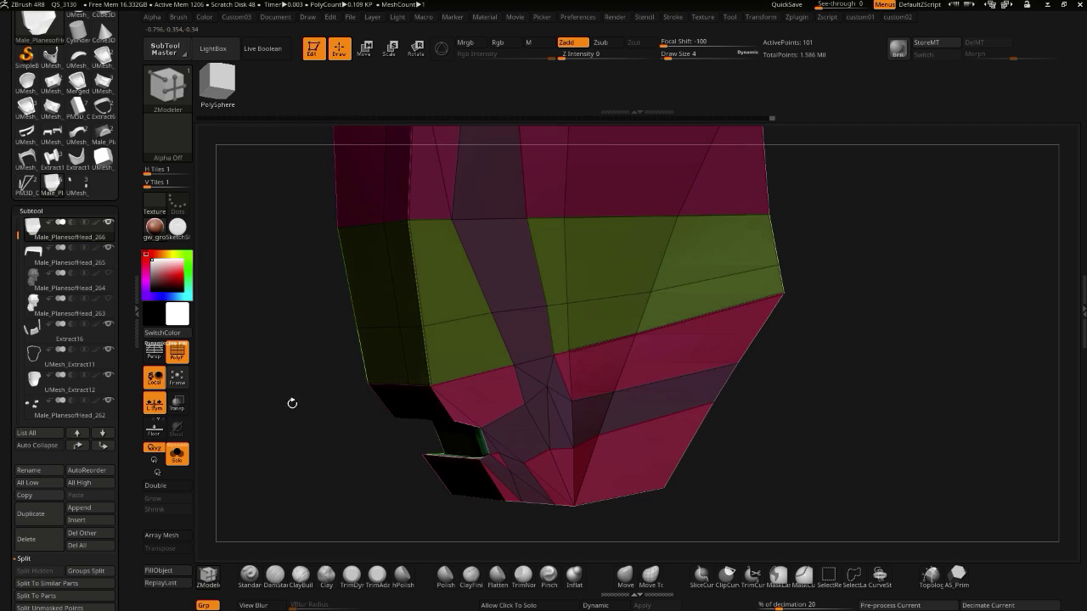
left_click_drag(379, 469, 416, 470)
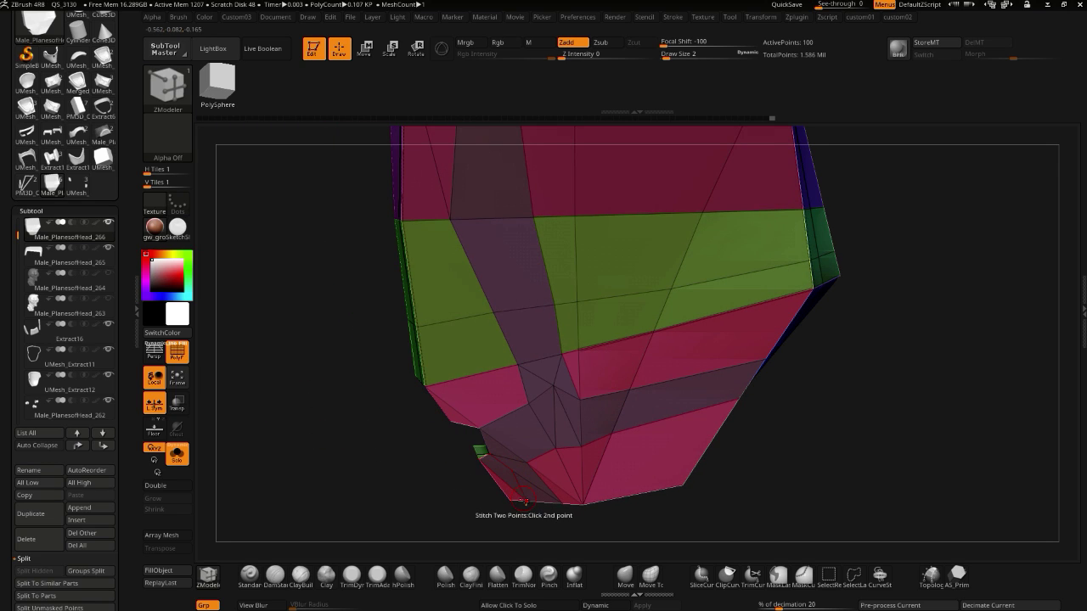
left_click_drag(381, 436, 529, 456)
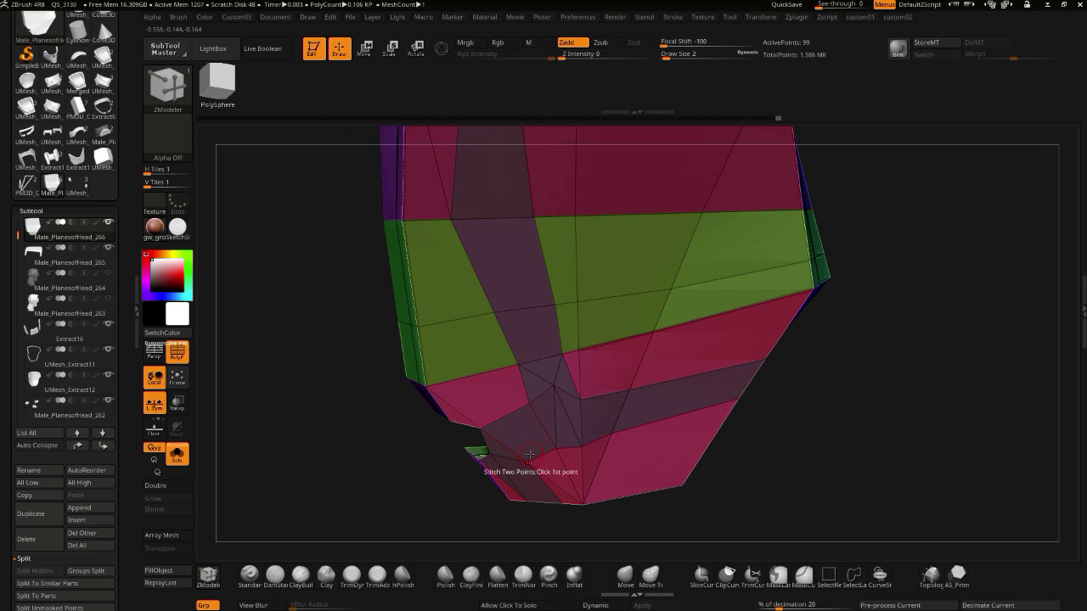
left_click(528, 403)
- Delete the leftover diagonal edges around the stitched bevel junction in the plate's lower section
left_click_drag(371, 376, 420, 391)
key("space")
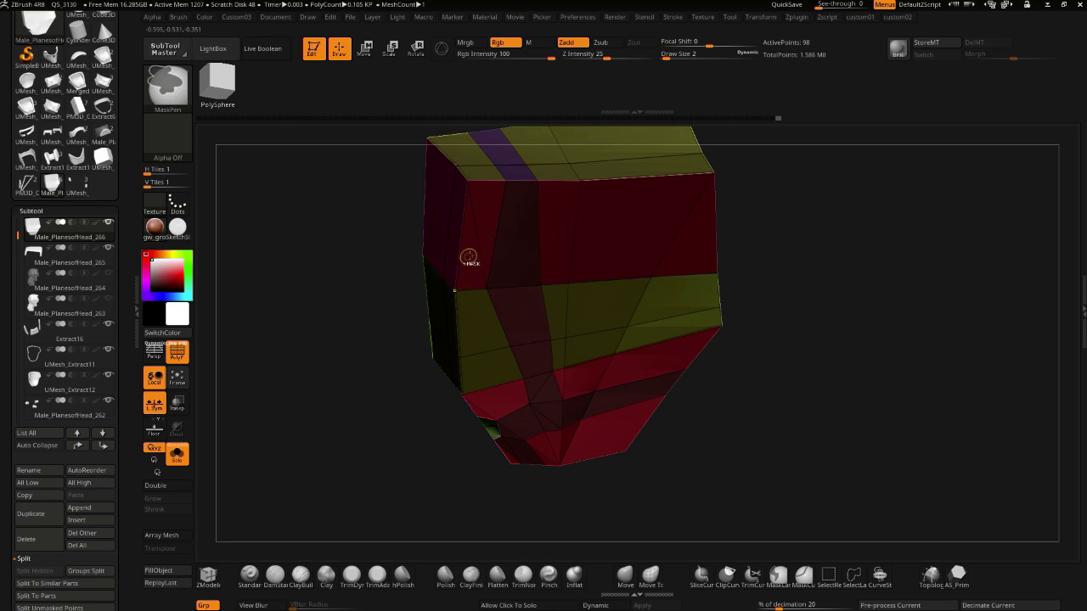
left_click_drag(349, 305, 362, 285)
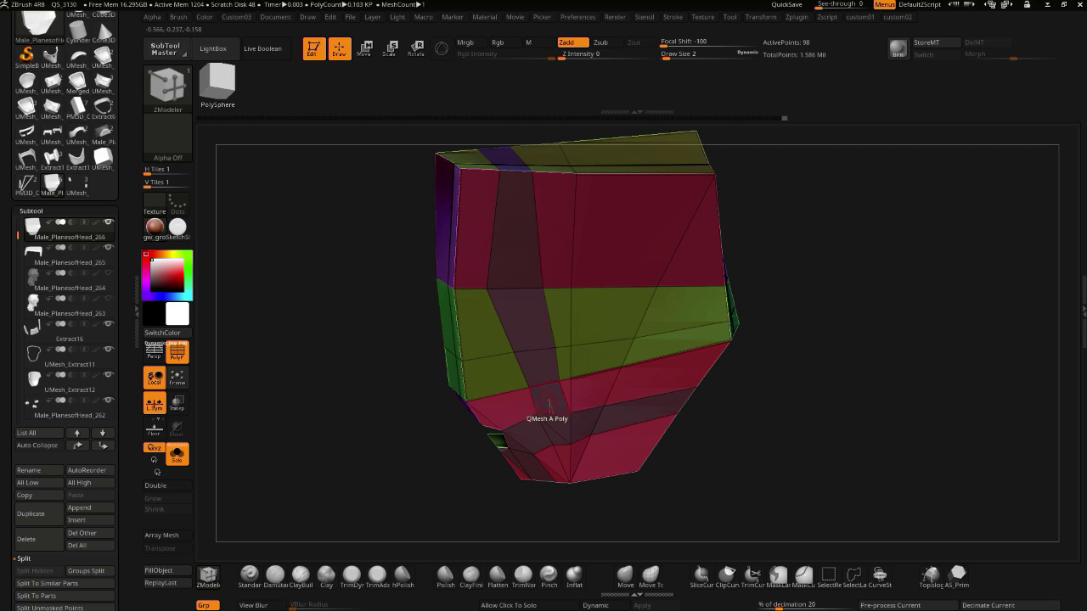
left_click_drag(432, 400, 347, 427)
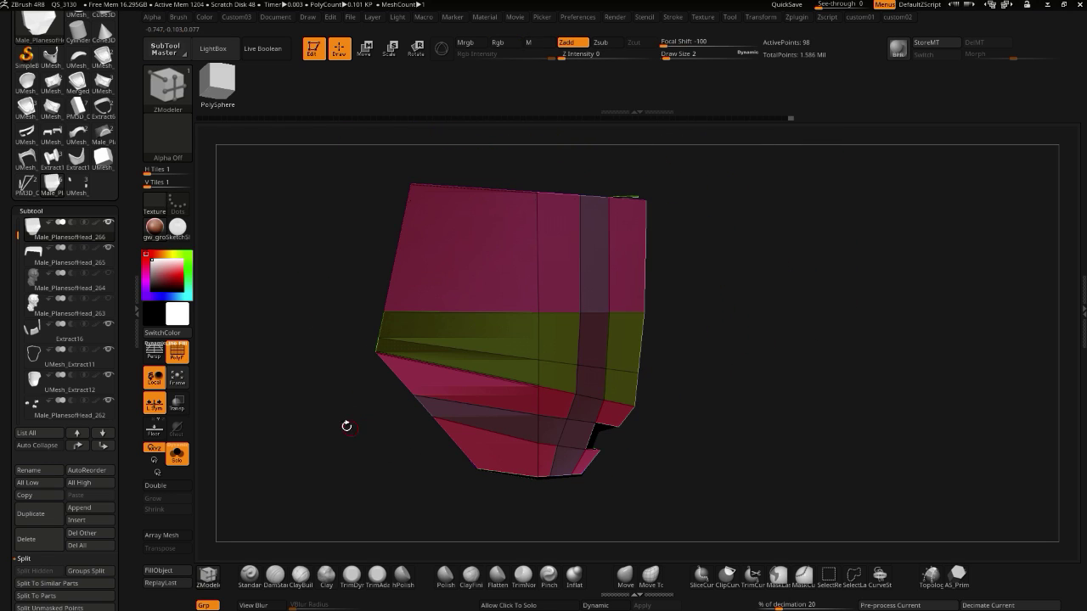
- Preview the plate with dynamic subdivision to check its smoothing, and turn the preview off
key("shift+2")
left_click_drag(595, 512, 605, 582)
left_click_drag(635, 509, 609, 490)
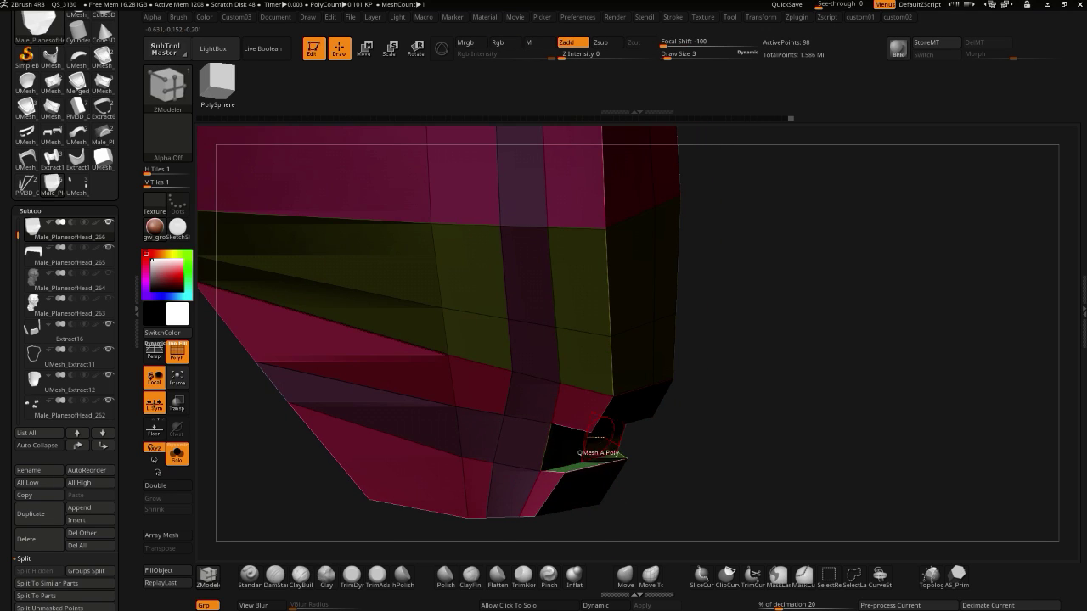
key("shift+2")
left_click(488, 279)
left_click_drag(699, 501, 708, 482)
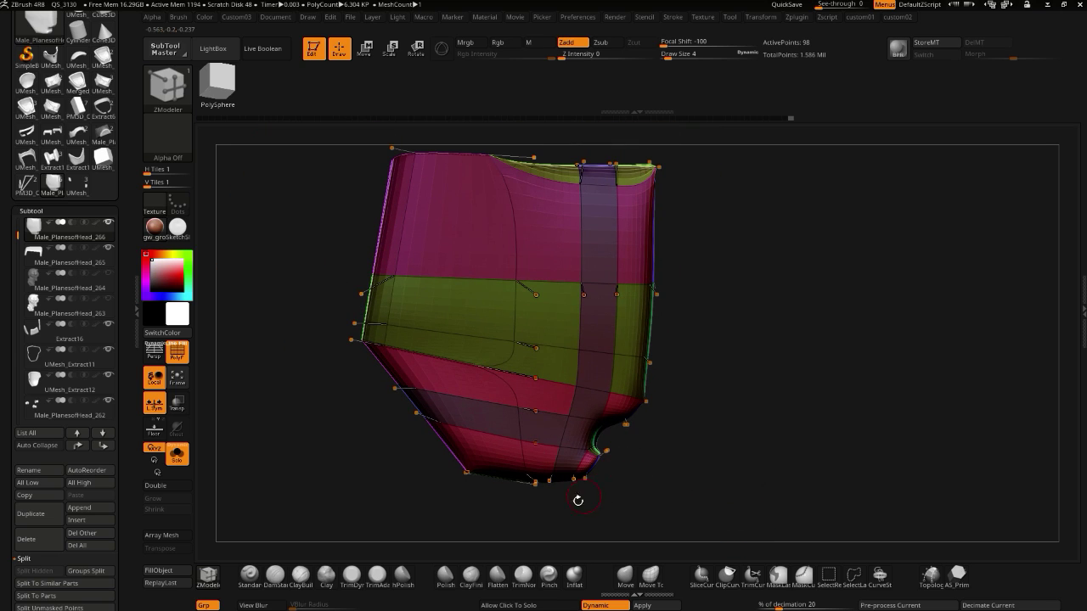
left_click(624, 571)
key("shift+2")
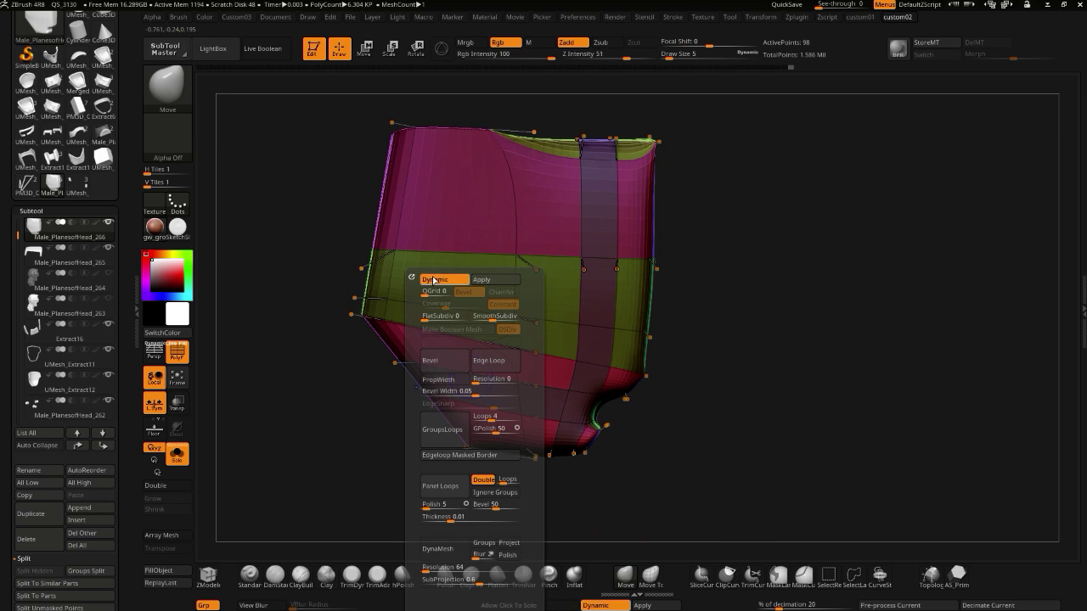
left_click(425, 280)
- Delete the edge loop running down the plate's narrow side face, using ZModeler Delete with the EdgeLoop Complete target
left_click_drag(310, 371, 288, 386)
right_click(456, 376)
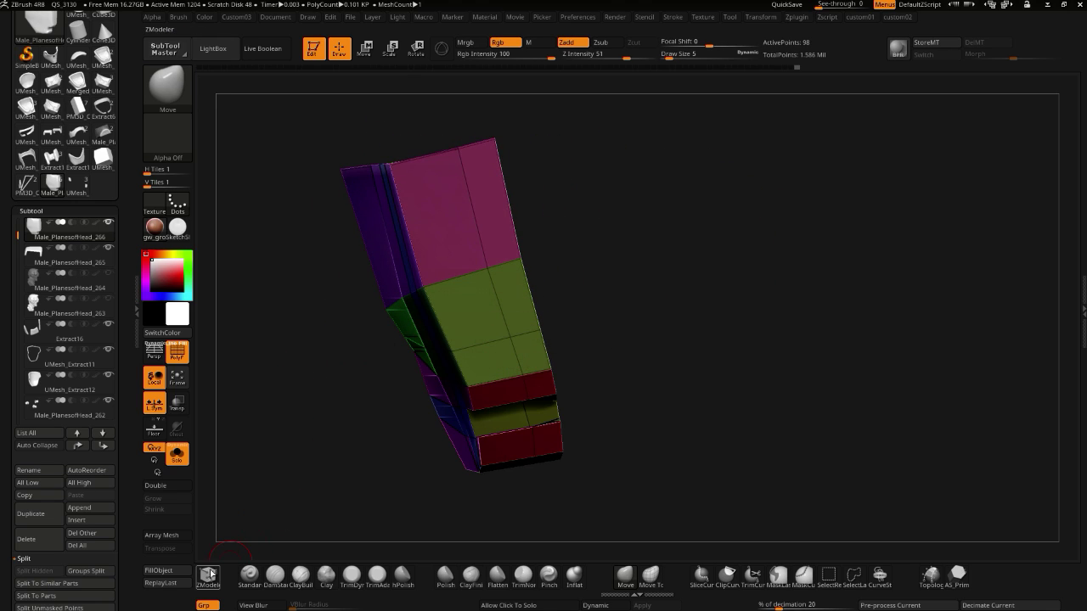
left_click(209, 574)
key("space")
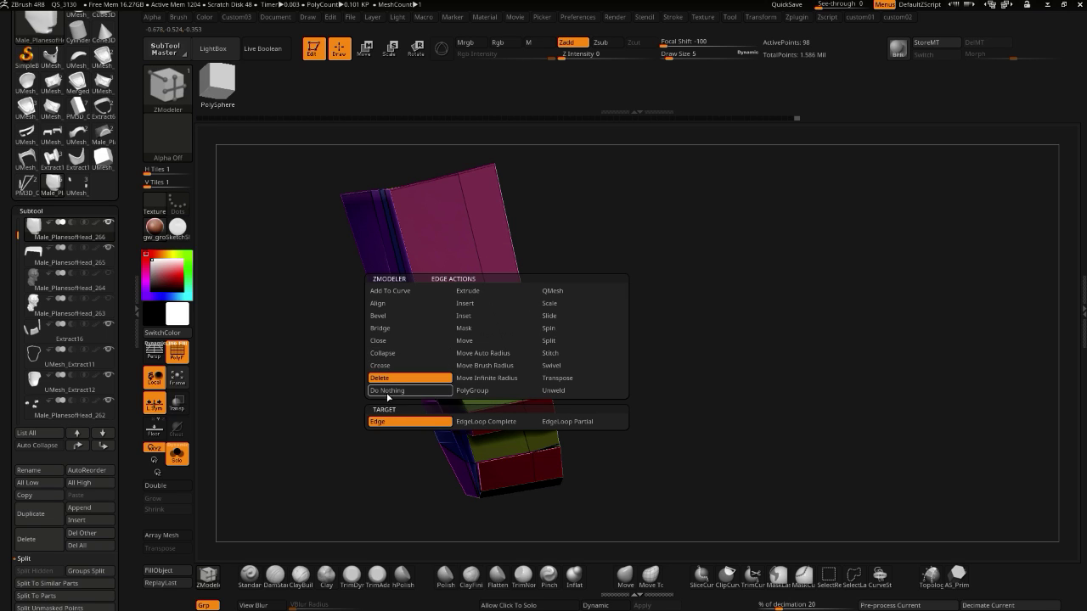
left_click(466, 425)
mouse_move(286, 336)
left_mouse_down()
mouse_move(281, 296)
mouse_move(288, 332)
mouse_move(339, 384)
left_mouse_up()
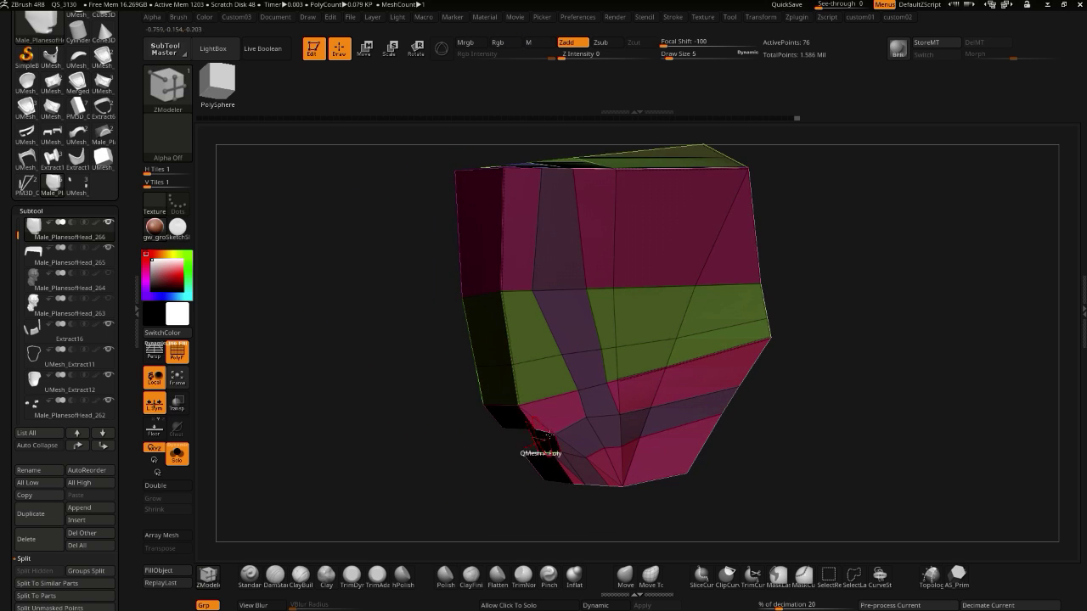
- Place an axis-aligned Transpose Move line at the plate's side edge beside the green band
left_click_drag(448, 383, 423, 400)
left_click_drag(620, 515, 483, 183, "alt")
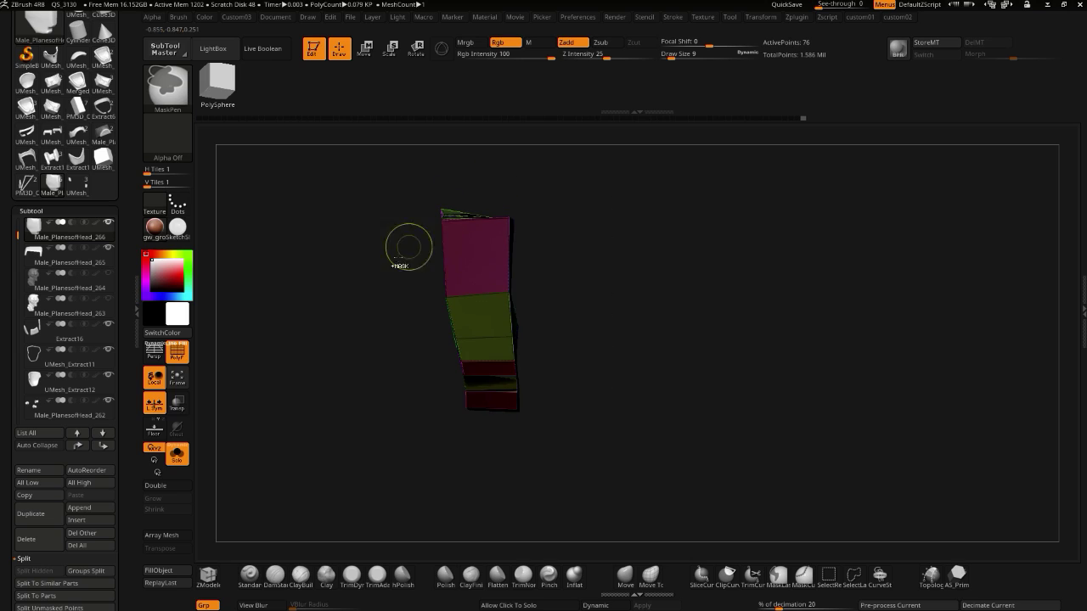
left_click(363, 51)
mouse_move(501, 319)
left_mouse_down("shift")
mouse_move(581, 320)
mouse_move(569, 327)
mouse_move(575, 348)
left_mouse_up("shift")
mouse_move(530, 312)
left_mouse_down("shift")
mouse_move(580, 312)
mouse_move(528, 311)
left_mouse_up("shift")
mouse_move(374, 323)
left_mouse_down()
mouse_move(318, 325)
mouse_move(337, 334)
mouse_move(321, 336)
mouse_move(326, 384)
left_mouse_up()
left_click_drag(326, 384, 393, 391)
left_click_drag(277, 364, 395, 381, "shift")
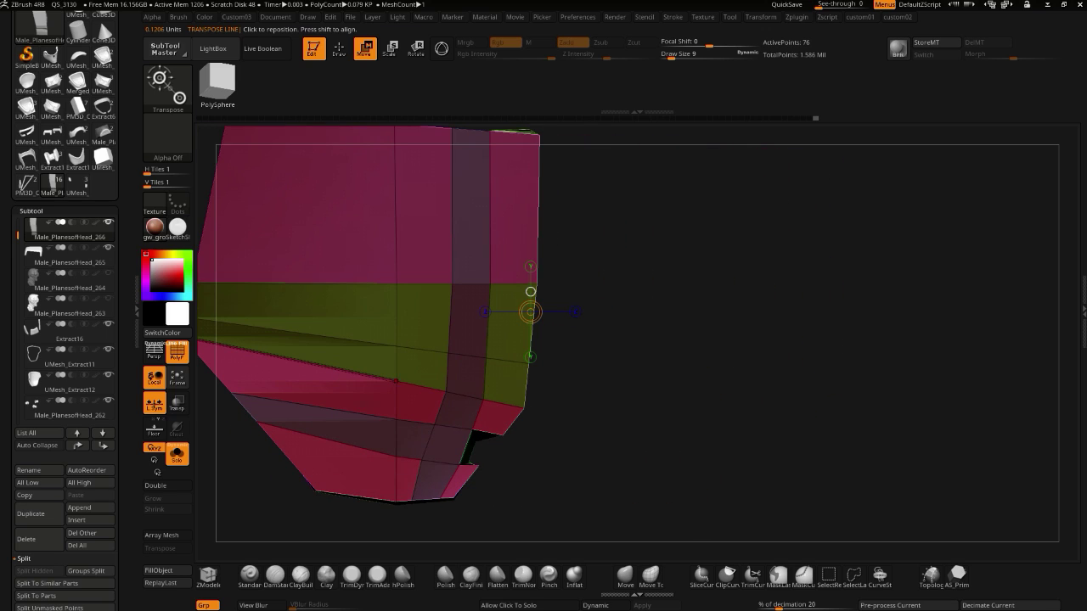
- Undo the ZModeler edit at the plate's lower notch and mask the whole plate
left_click(338, 49)
left_click(474, 440)
key("ctrl+z")
left_click(251, 512, "ctrl")
left_click_drag(543, 500, 519, 510)
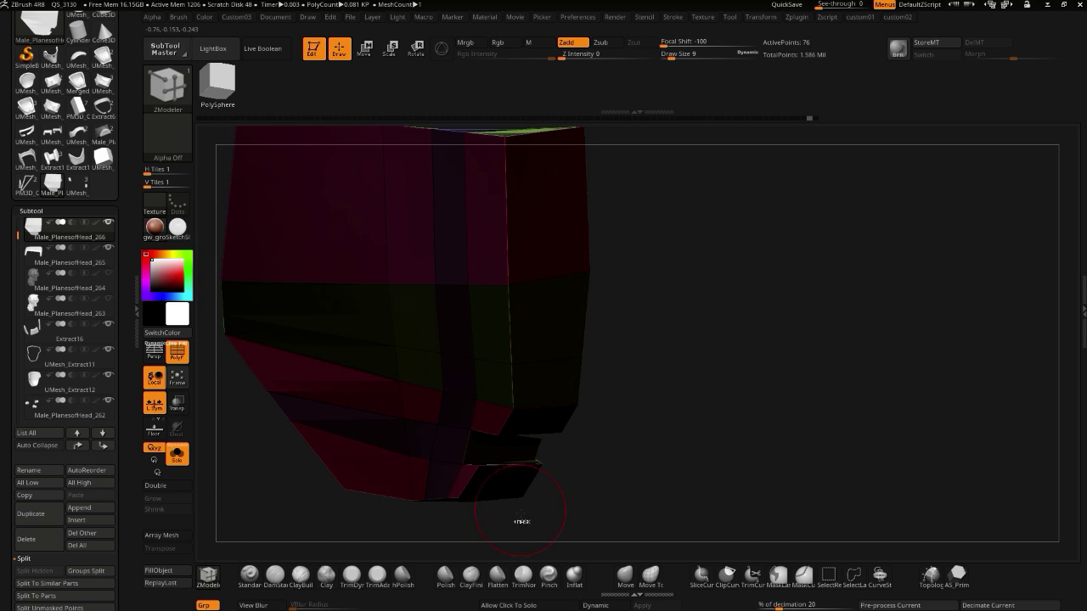
- Set the ZModeler point action to Move and both the edge and polygon actions to Do Nothing
left_click(542, 521, "ctrl")
left_click_drag(299, 523, 369, 498)
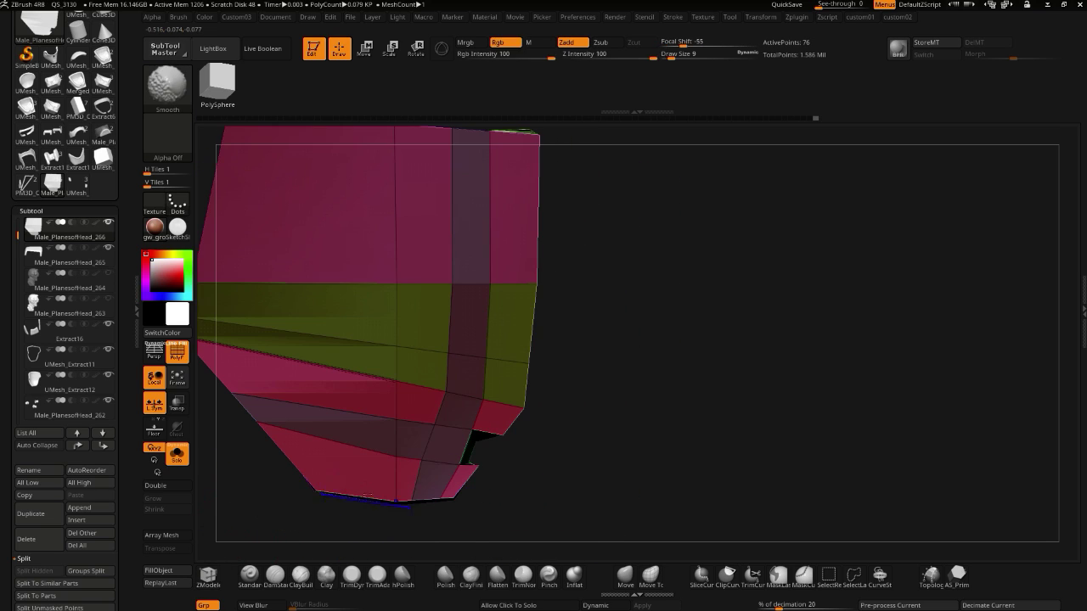
key("space")
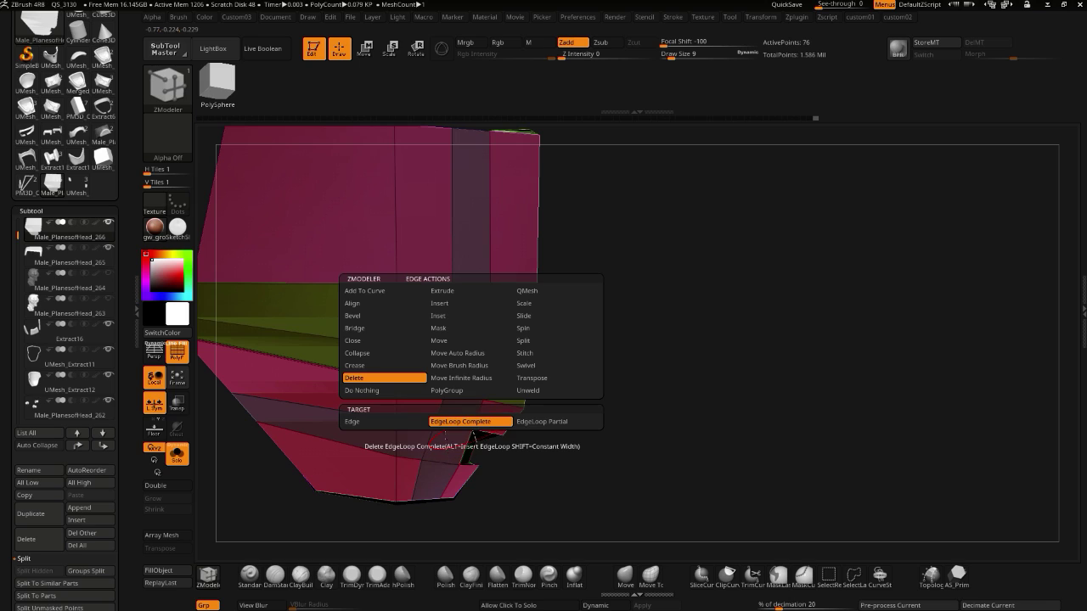
key("space")
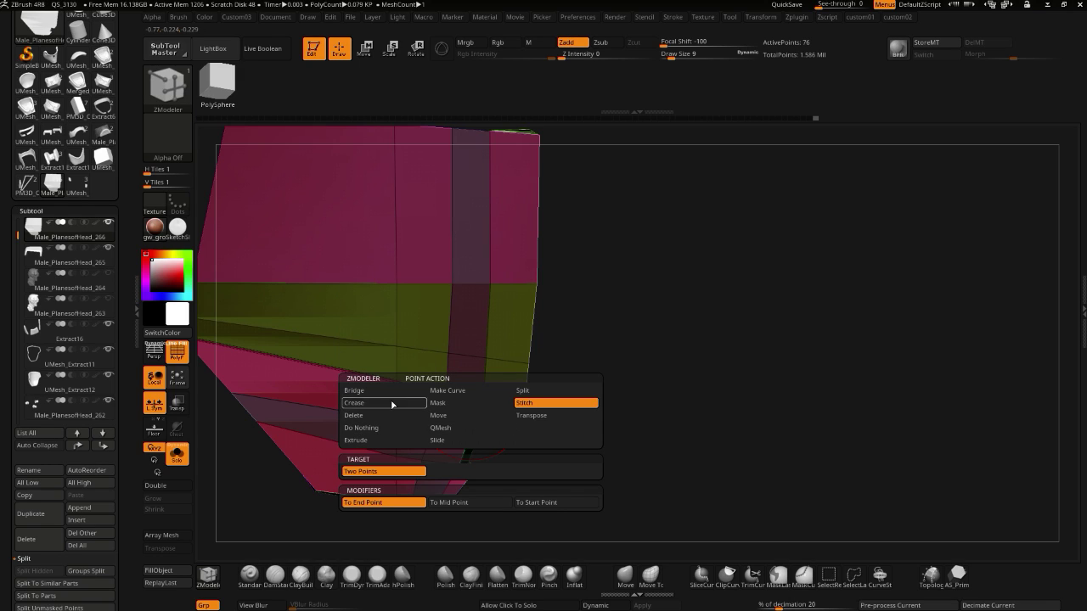
left_click(445, 419)
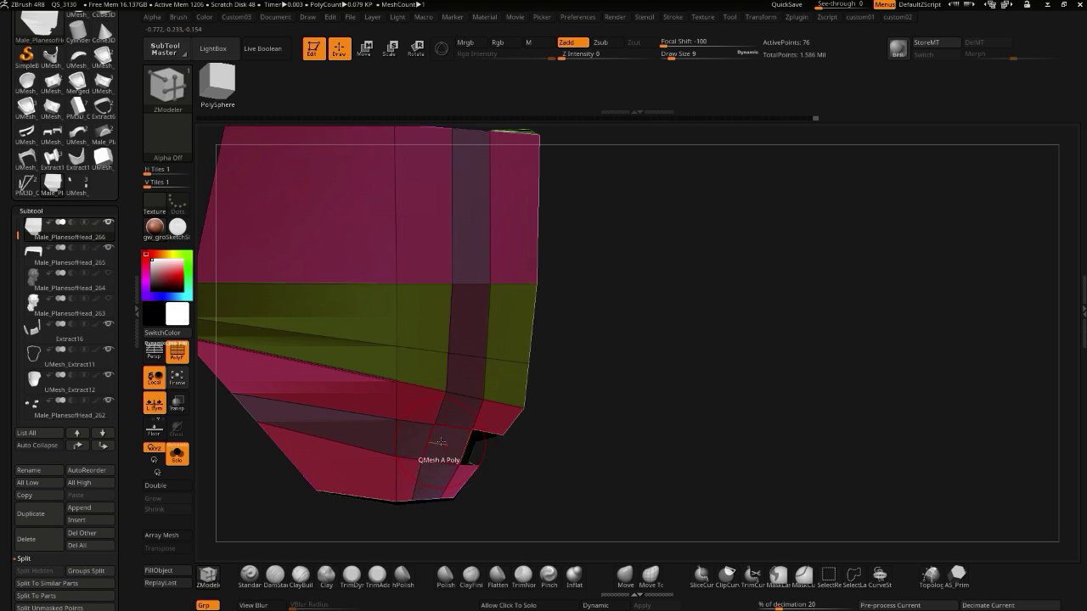
key("space")
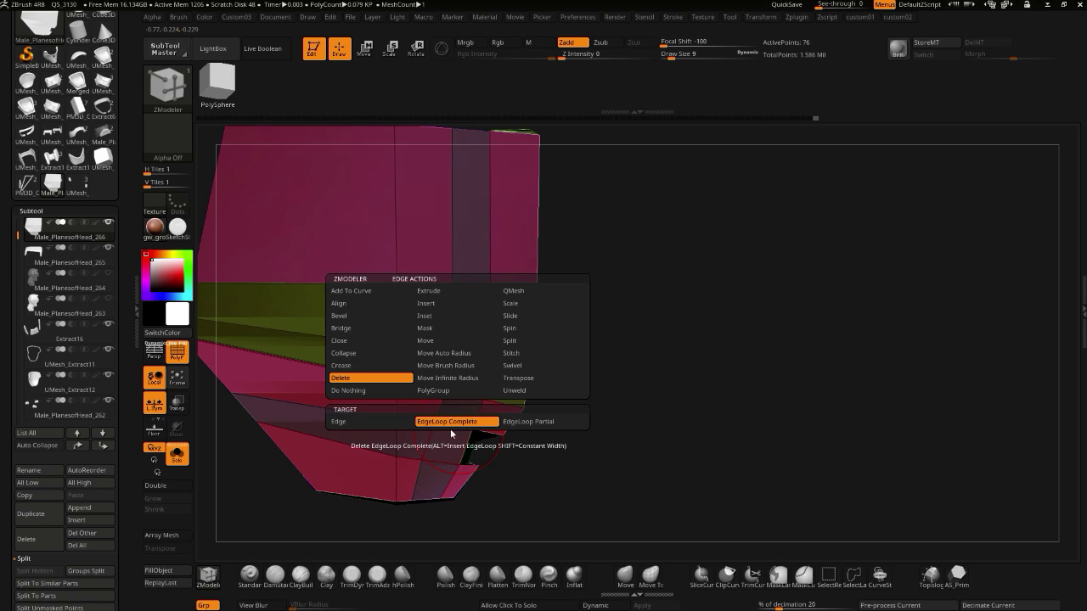
left_click(342, 392)
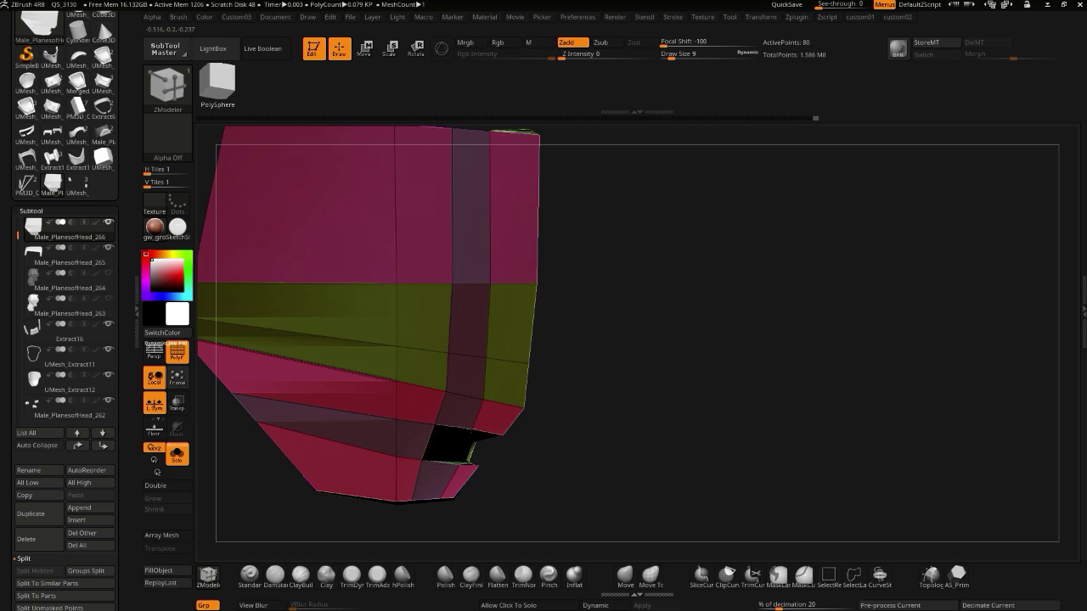
key("space")
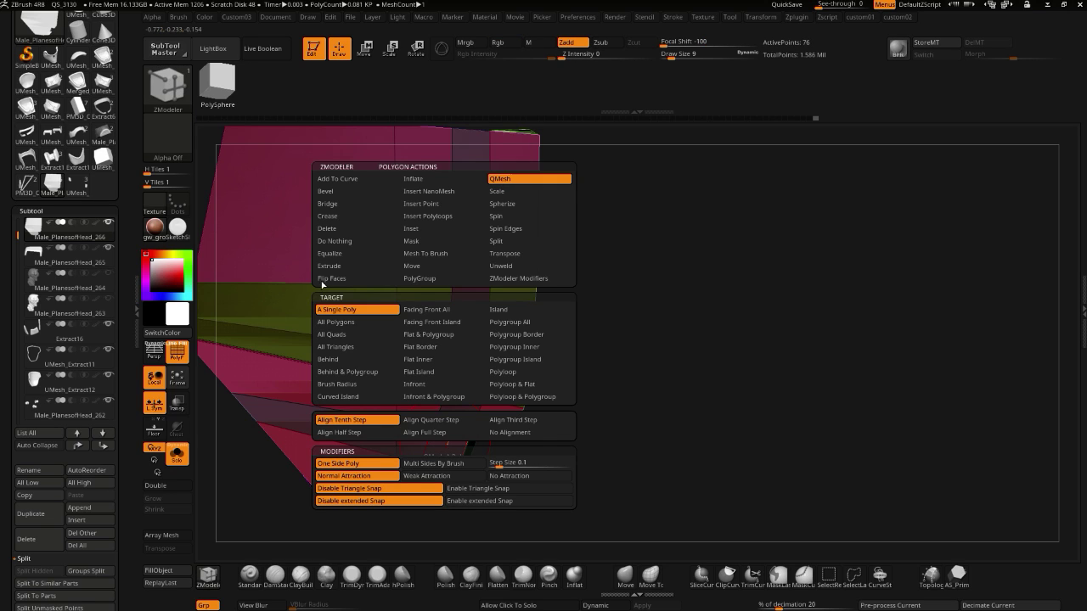
left_click(331, 241)
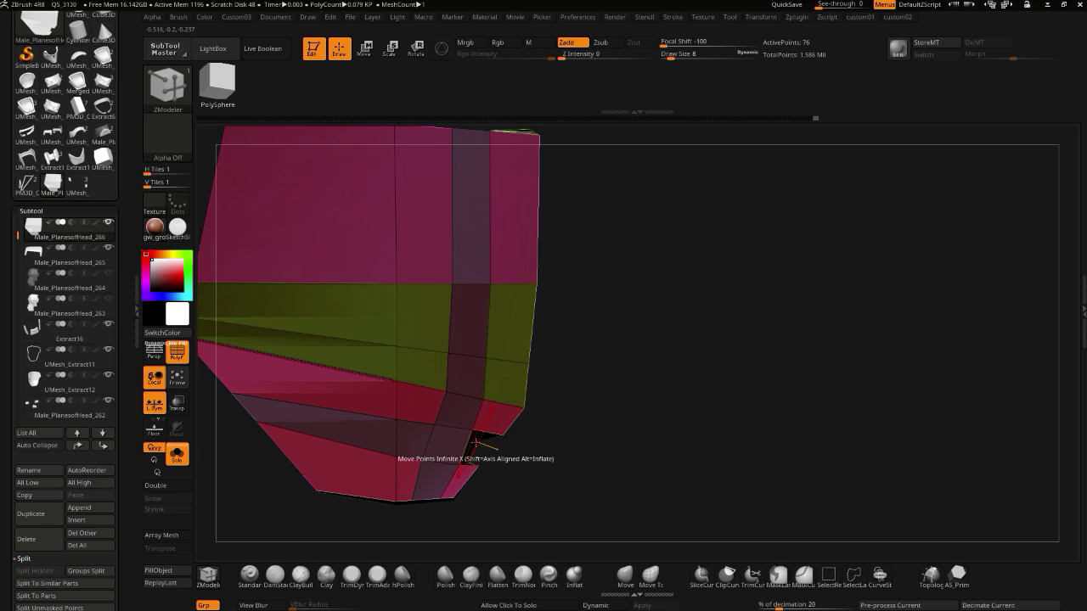
- Move the points around the block's lower notch with ZModeler at draw size 5
left_click_drag(474, 442, 472, 432)
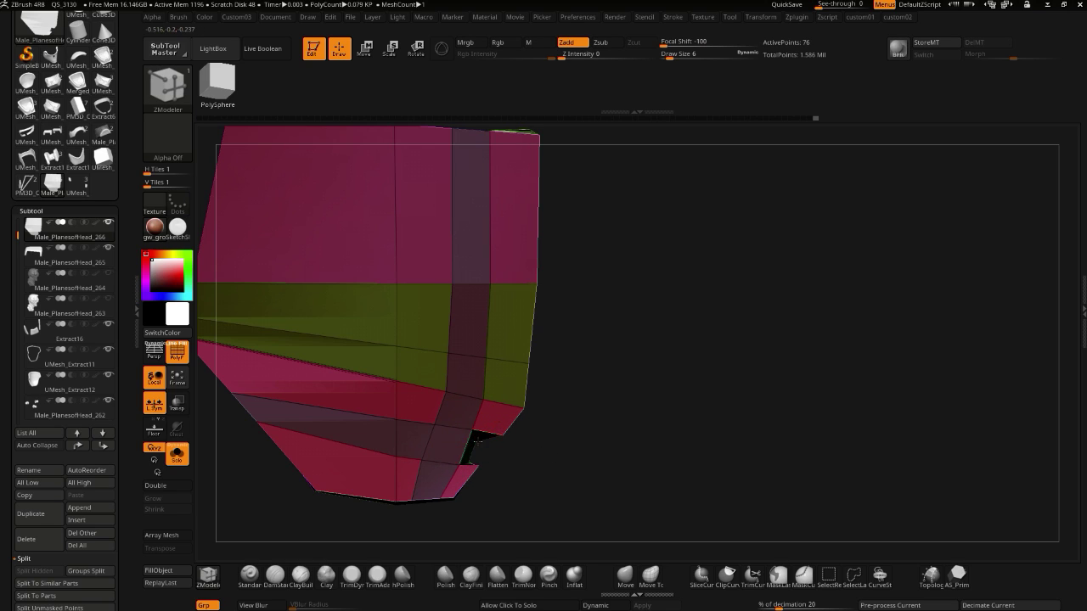
left_click_drag(498, 457, 369, 446)
left_click_drag(642, 509, 518, 497)
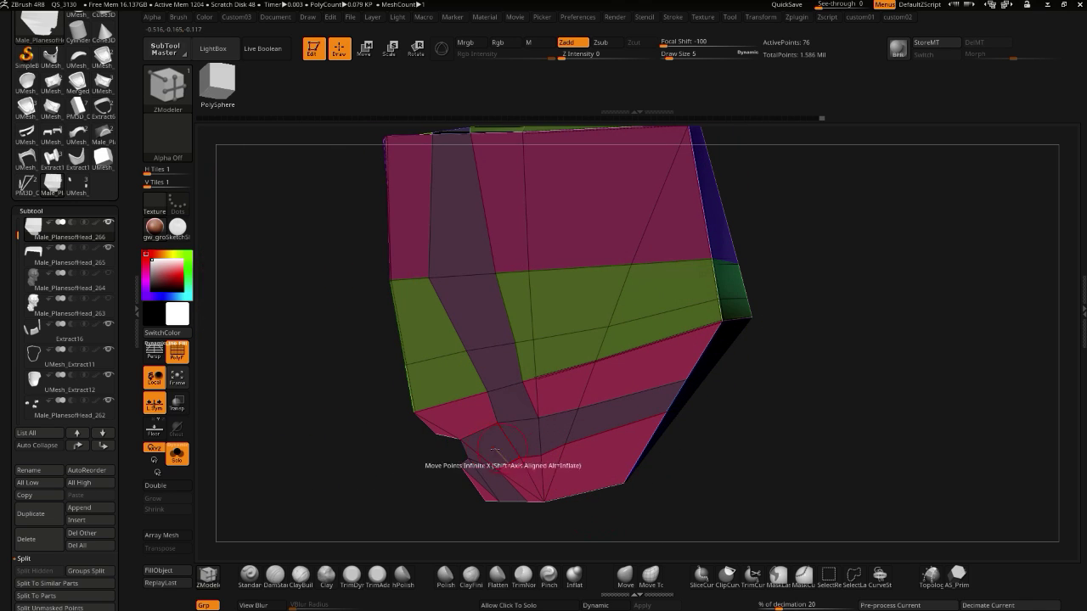
left_click_drag(439, 463, 472, 447)
- Reshape the corners and lips of the lower notch with the Move brush
left_click(625, 578)
left_click_drag(618, 518, 538, 492)
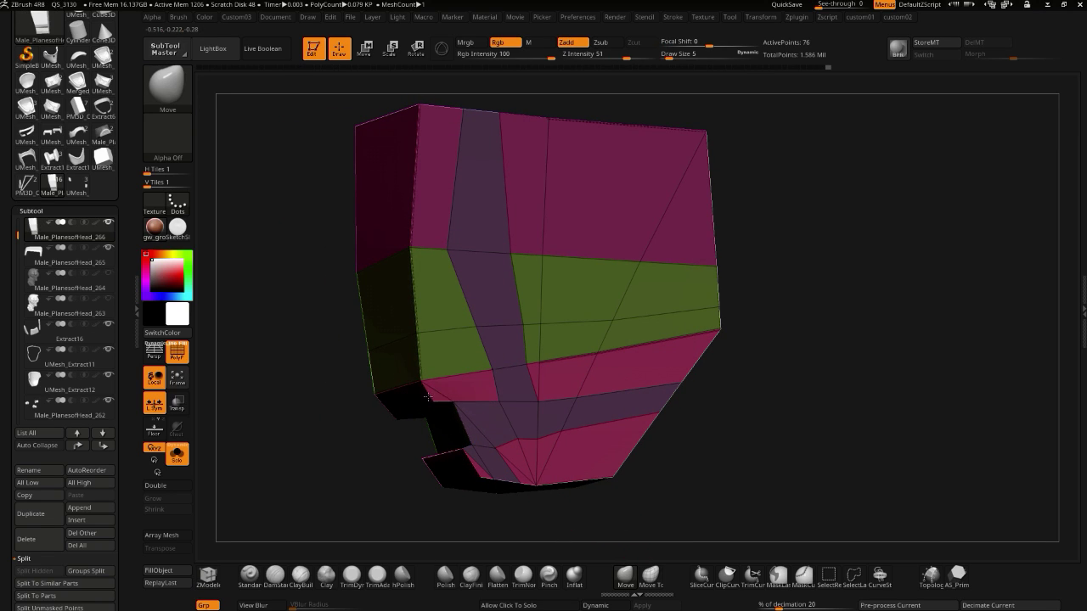
left_click_drag(316, 376, 453, 393)
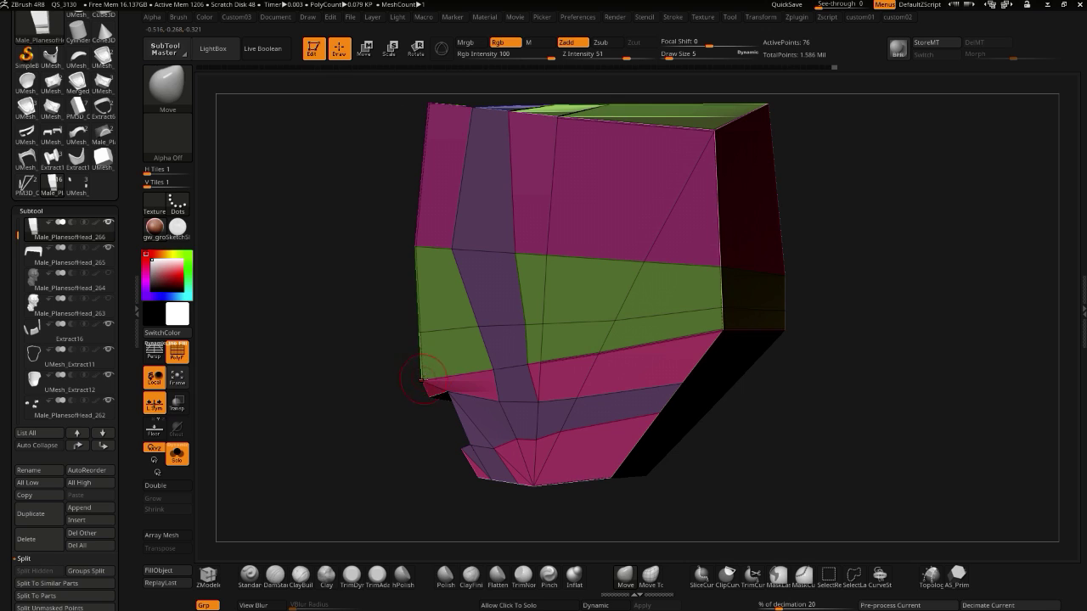
left_click_drag(367, 368, 290, 355)
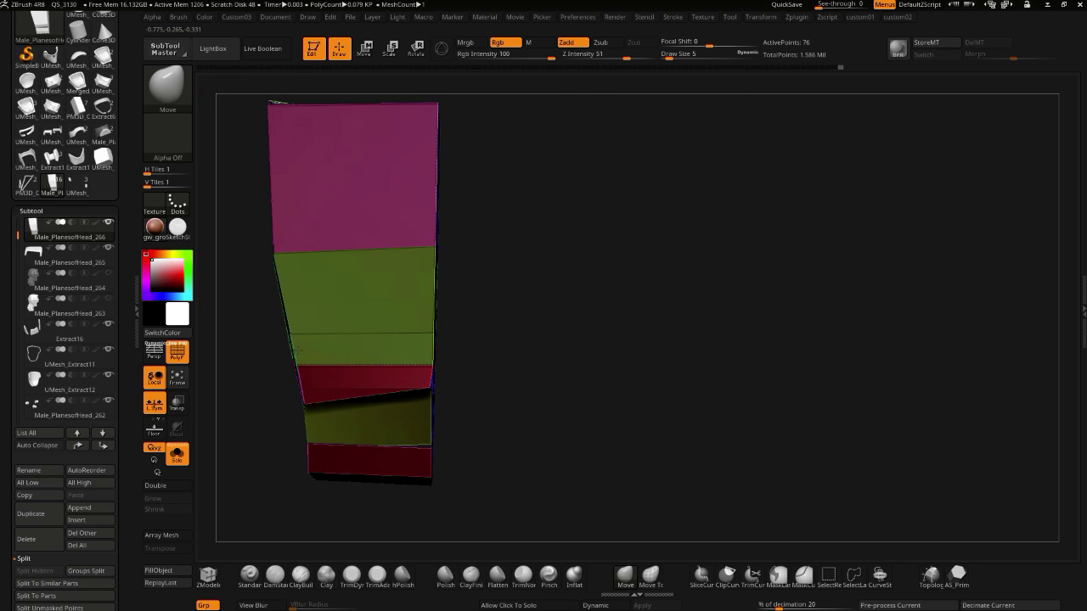
mouse_move(307, 403)
left_mouse_down()
mouse_move(301, 376)
mouse_move(290, 397)
left_mouse_up()
left_click_drag(354, 412, 428, 487)
left_click_drag(371, 447, 424, 470)
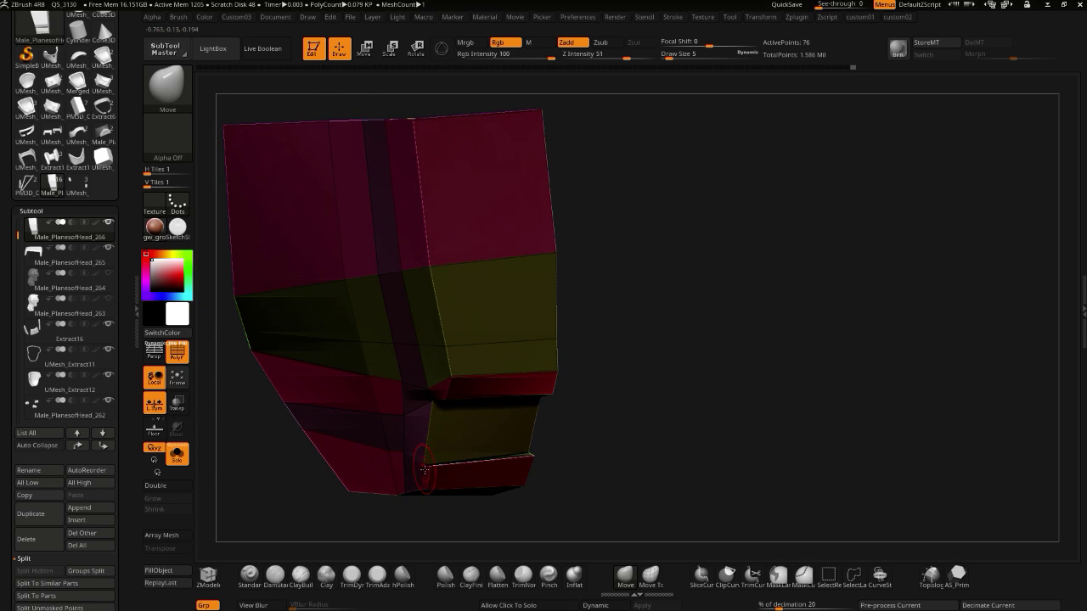
- Preview the block with Dynamic Subdivision from several angles, and turn the preview off again
key("d")
left_click(343, 281)
left_click_drag(608, 499, 556, 496)
left_click_drag(382, 403, 365, 502)
key("f")
left_click_drag(303, 201, 281, 222)
left_click_drag(301, 309, 303, 278)
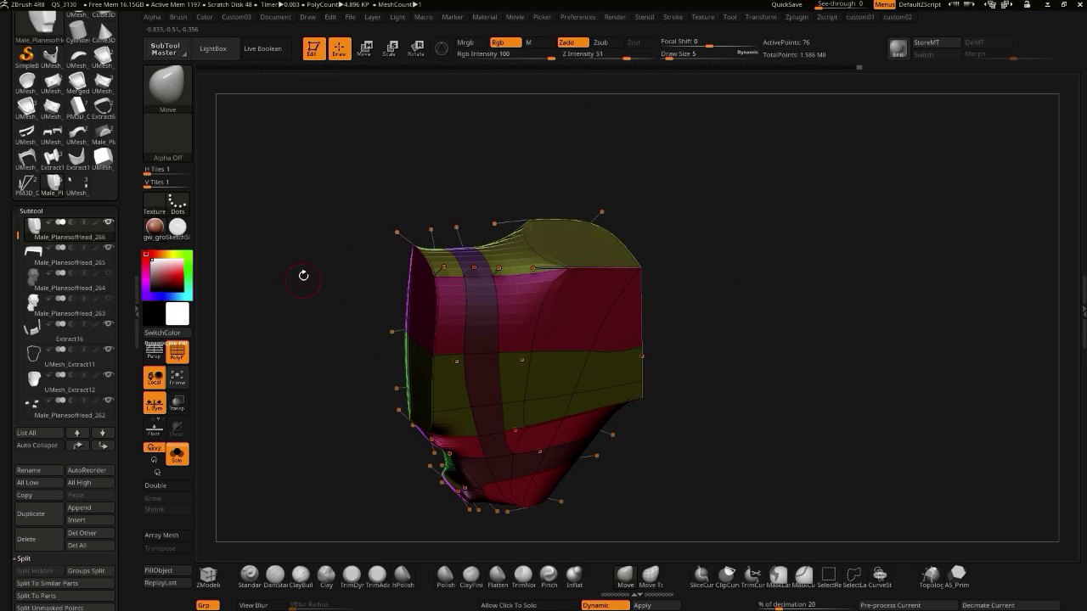
key("1")
left_click(298, 262)
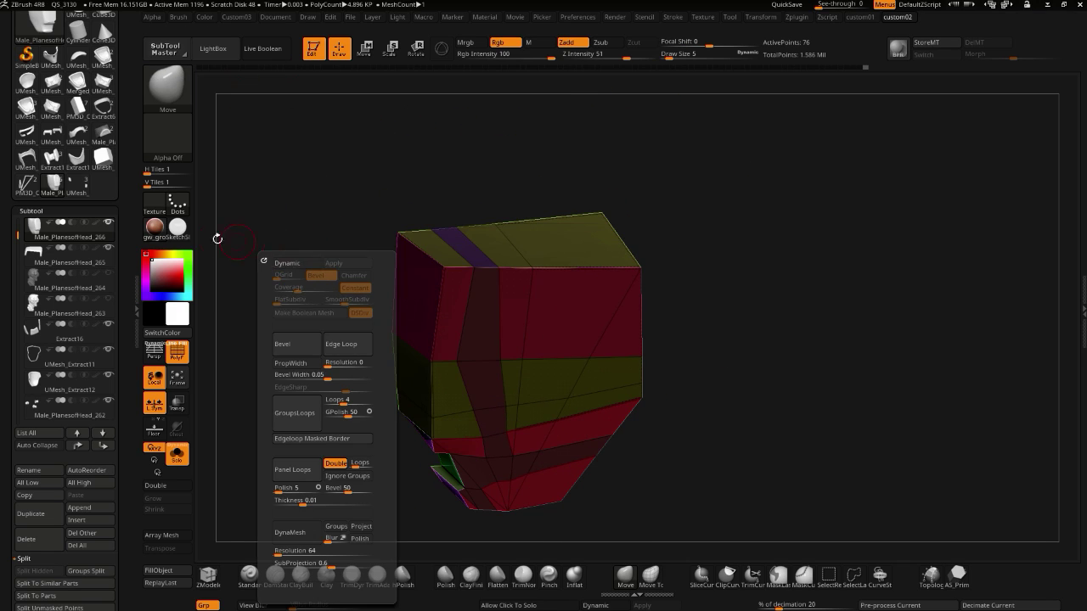
- Isolate the block's notched side faces by hiding the rest of the mesh with a selection brush
left_click_drag(391, 313, 415, 302)
left_click_drag(325, 299, 442, 335)
left_click_drag(608, 522, 578, 494, "ctrl+shift")
left_click_drag(582, 559, 582, 558, "ctrl+shift")
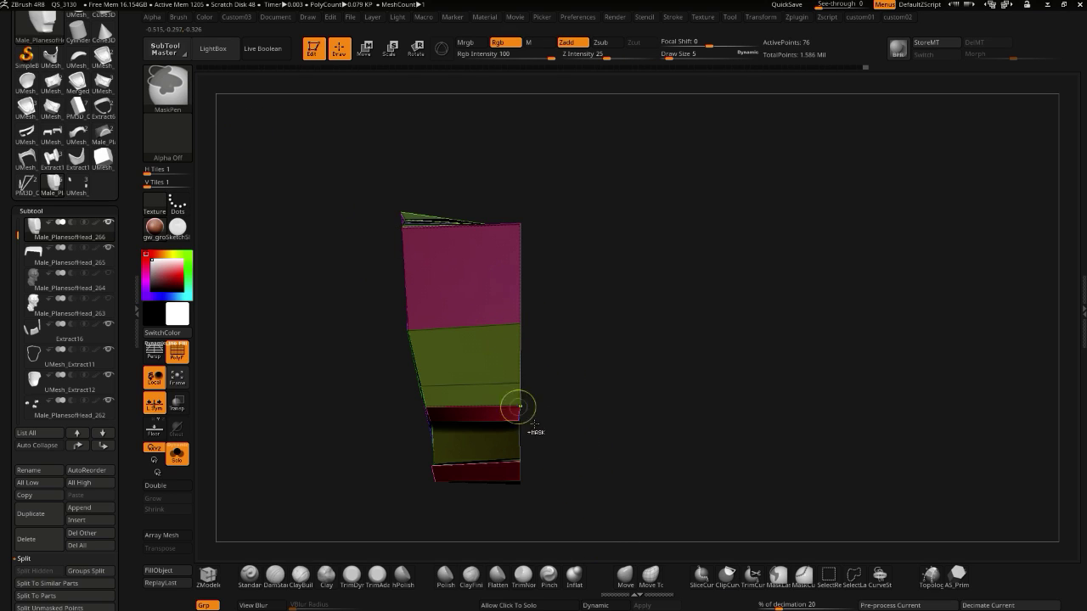
key("ctrl+shift")
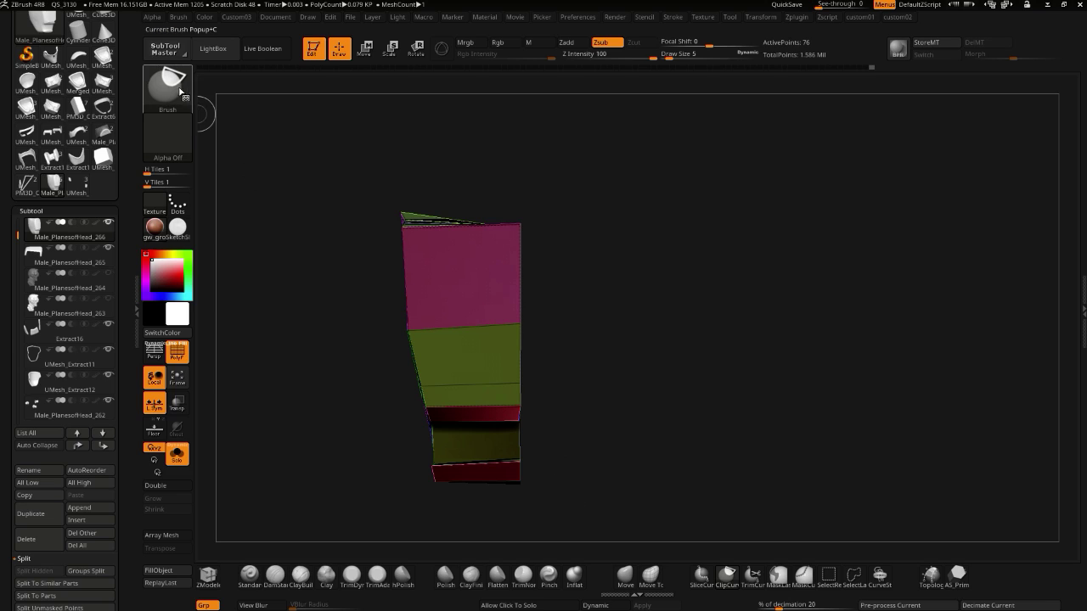
left_click(178, 93)
left_click(334, 97, "ctrl+shift")
left_click_drag(587, 519, 487, 174, "ctrl+shift")
left_click_drag(377, 253, 283, 279)
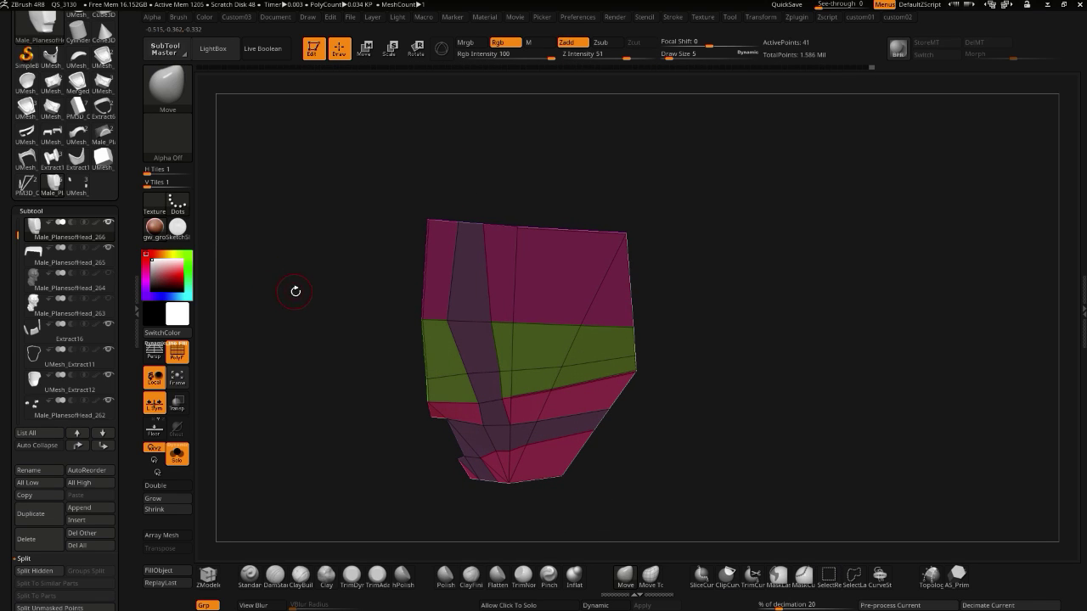
- Group the visible side faces into one polygroup and remove all creases from the mesh
key("shift+f")
key("1")
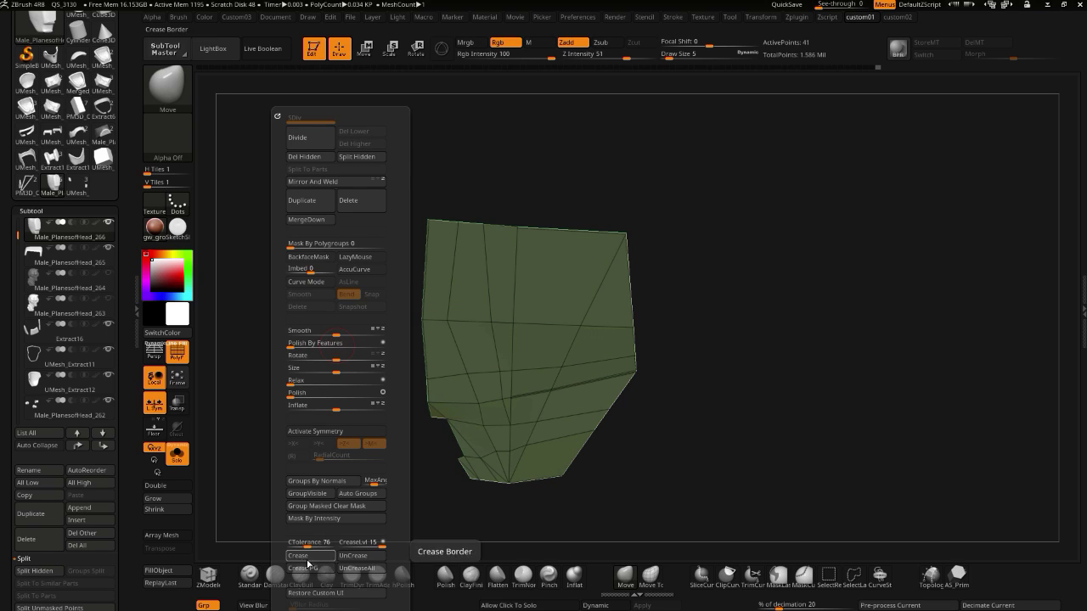
left_click(346, 557)
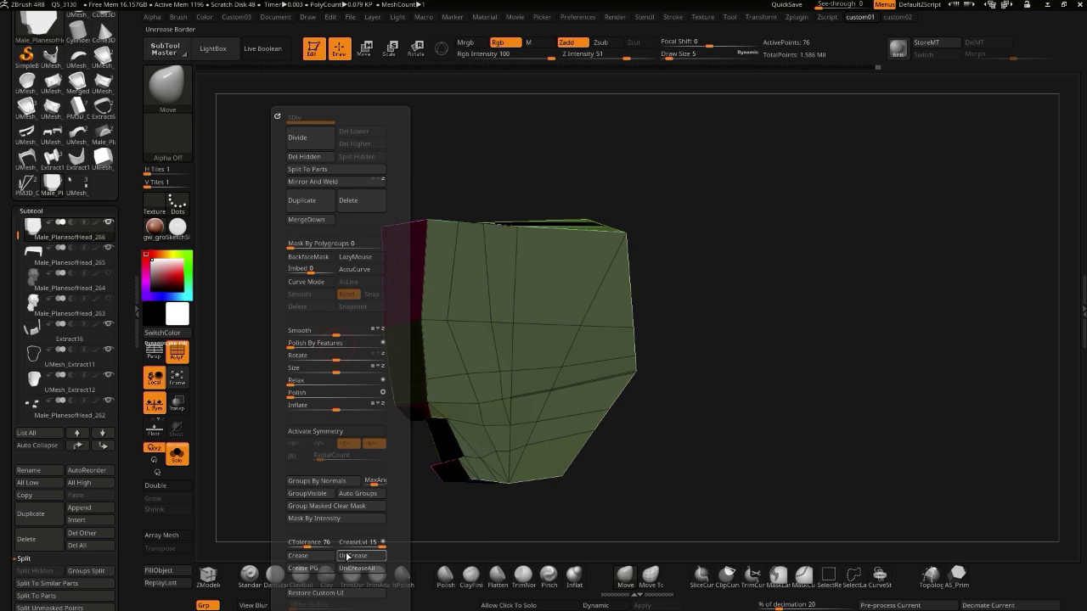
left_click(345, 569)
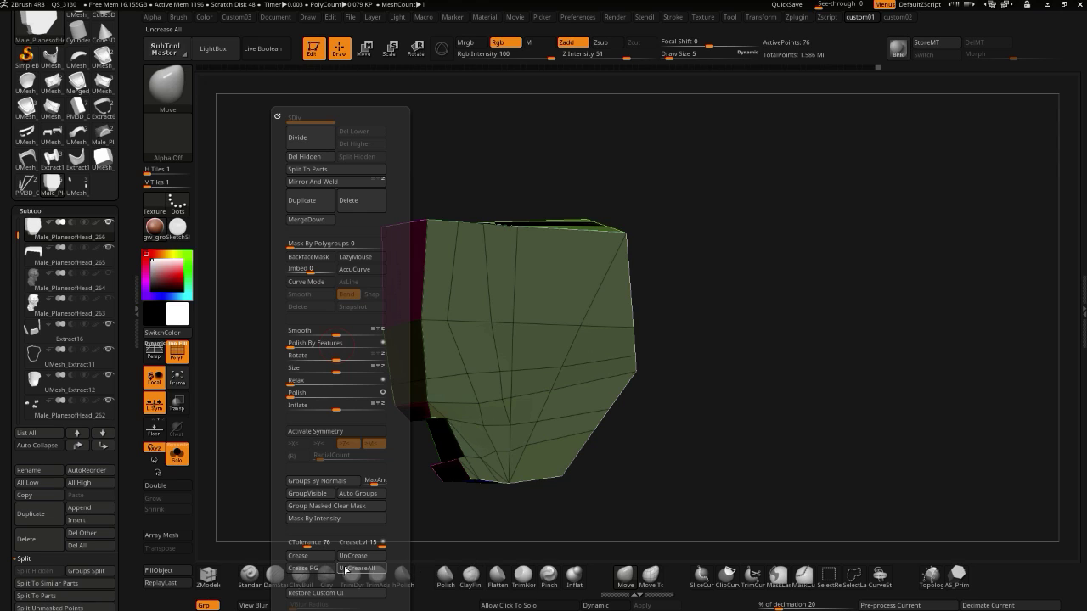
left_click(461, 303, "ctrl+shift")
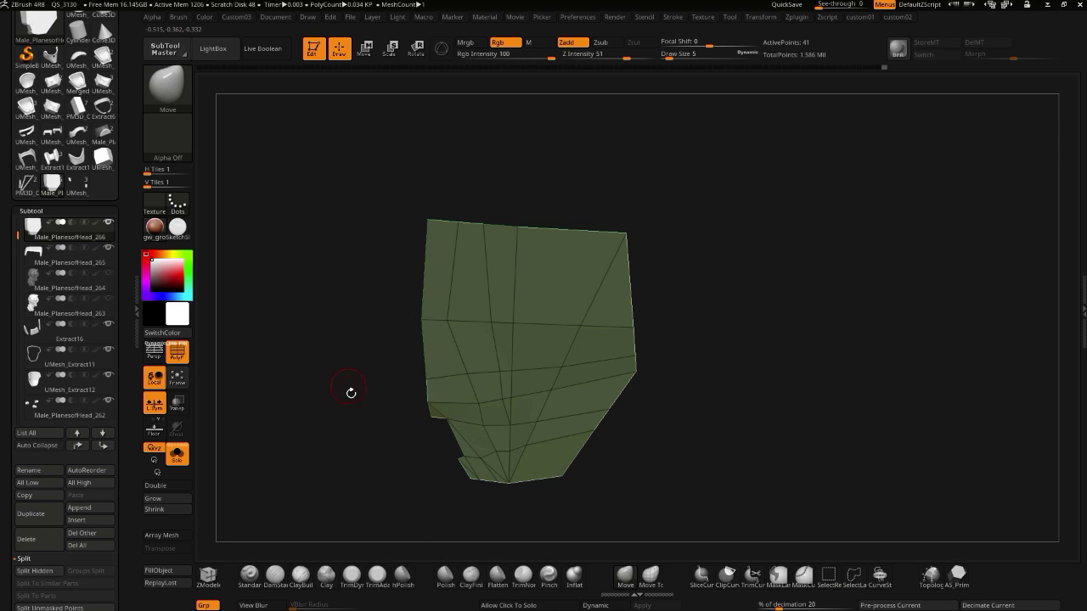
key("space")
left_click(248, 440, "ctrl+shift")
- Turn on Dynamic Subdivision for the uncreased block and inspect its shape from different sides
left_click_drag(277, 428, 382, 471)
left_click_drag(291, 483, 281, 457)
key("space")
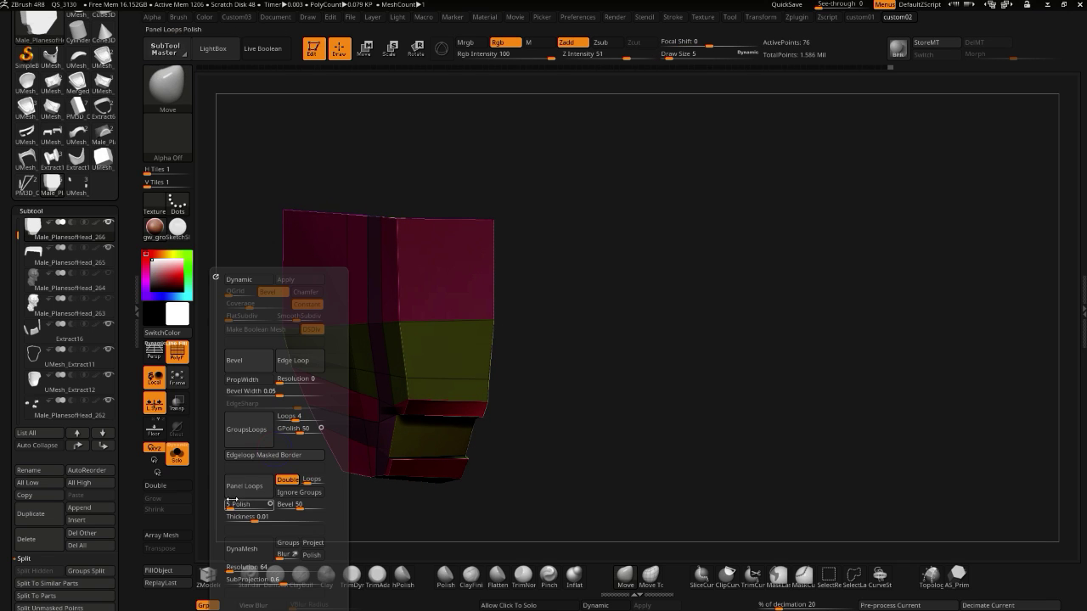
left_click(239, 280)
left_click_drag(412, 492, 332, 420)
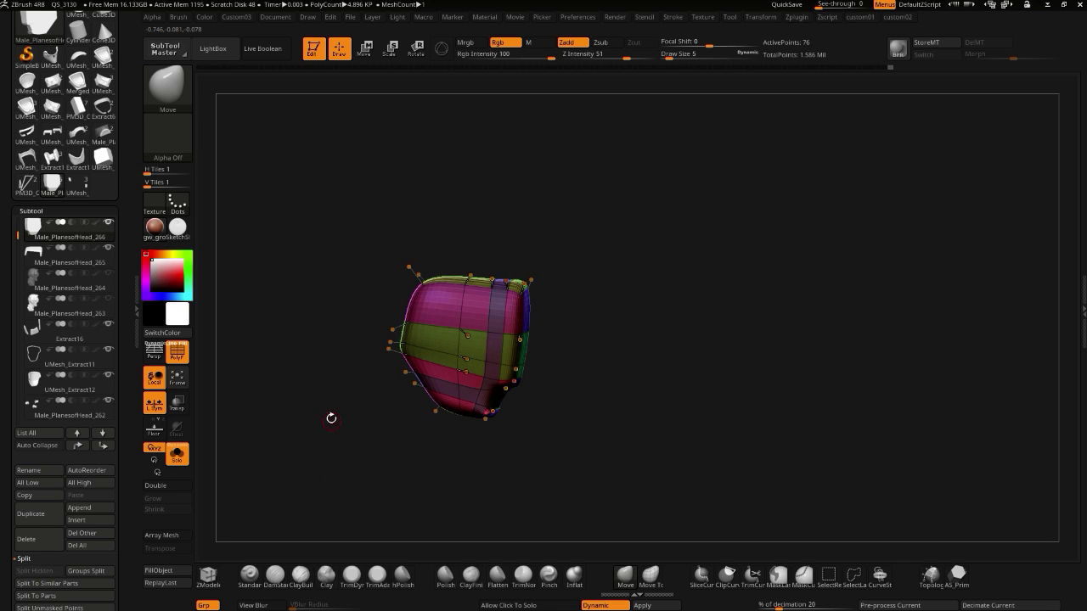
mouse_move(340, 491)
left_mouse_down()
mouse_move(343, 464)
mouse_move(316, 425)
mouse_move(267, 422)
mouse_move(314, 458)
mouse_move(338, 506)
mouse_move(374, 510)
mouse_move(275, 463)
mouse_move(346, 485)
left_mouse_up()
- Hide the polyframe and check the block among the surrounding helmet parts, ending with the block isolated
left_click(177, 357)
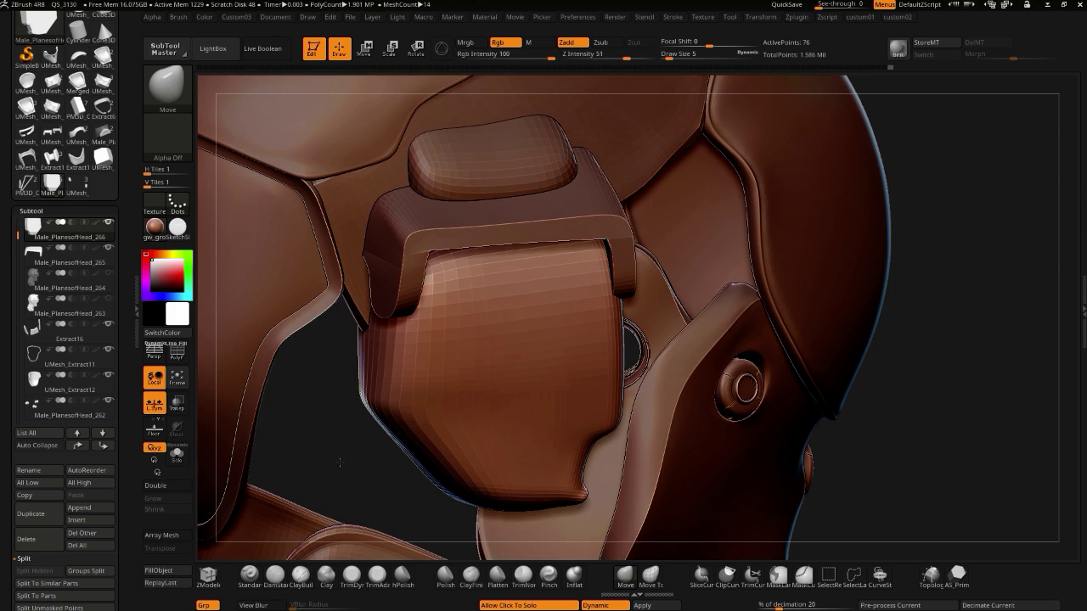
left_click_drag(330, 466, 368, 494)
left_click(283, 413)
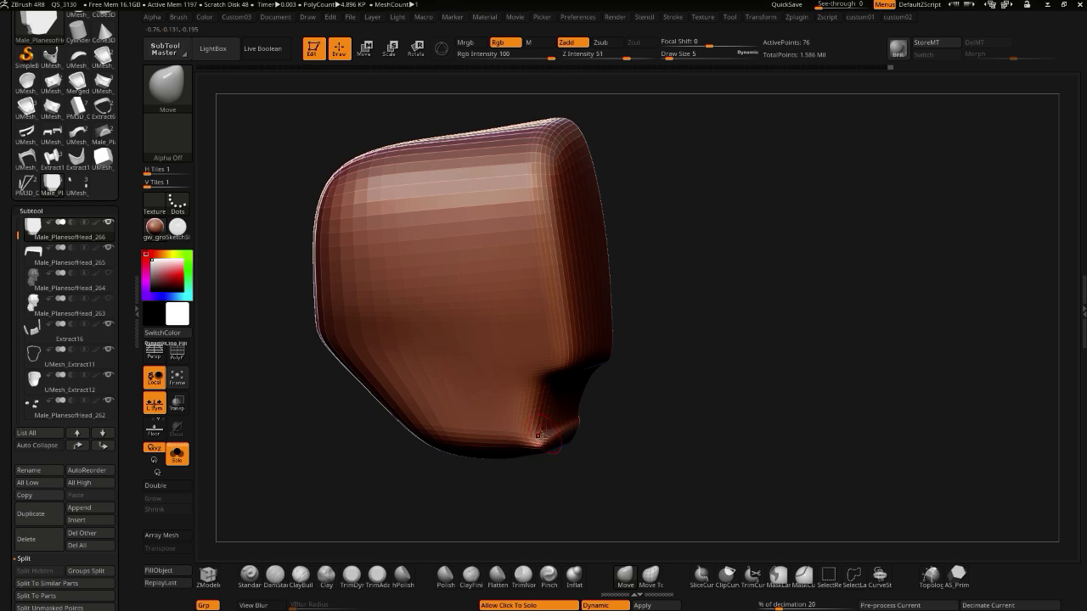
- Show the polyframe again and turn off Dynamic Subdivision with the view on the lower notch
left_click(177, 353)
left_click_drag(412, 473, 481, 519)
left_click_drag(625, 507, 636, 438, "alt")
key("2")
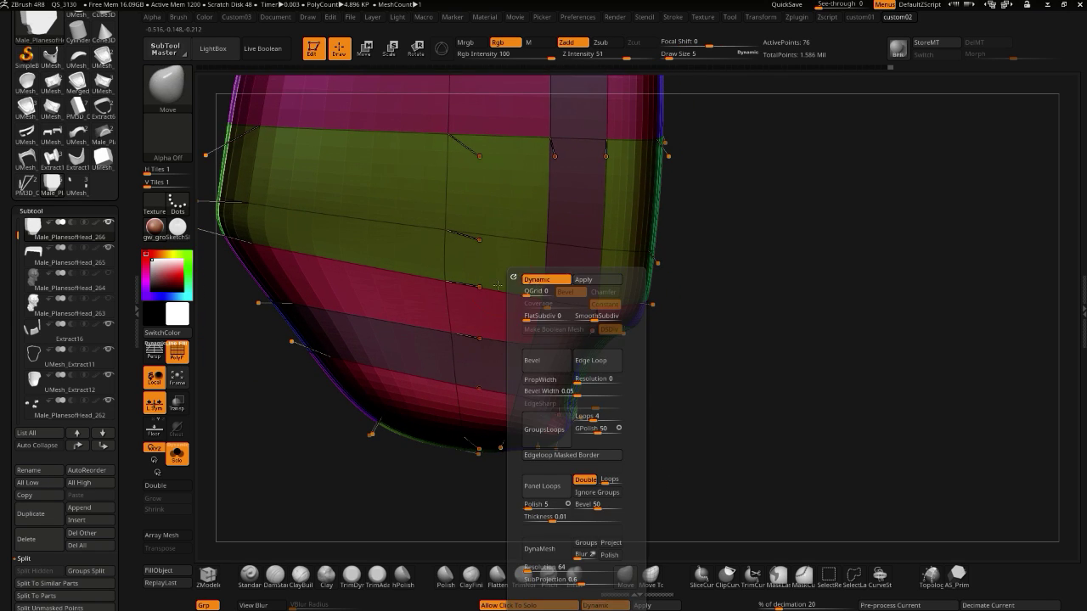
left_click_drag(373, 456, 398, 468)
key("2")
left_click(344, 283)
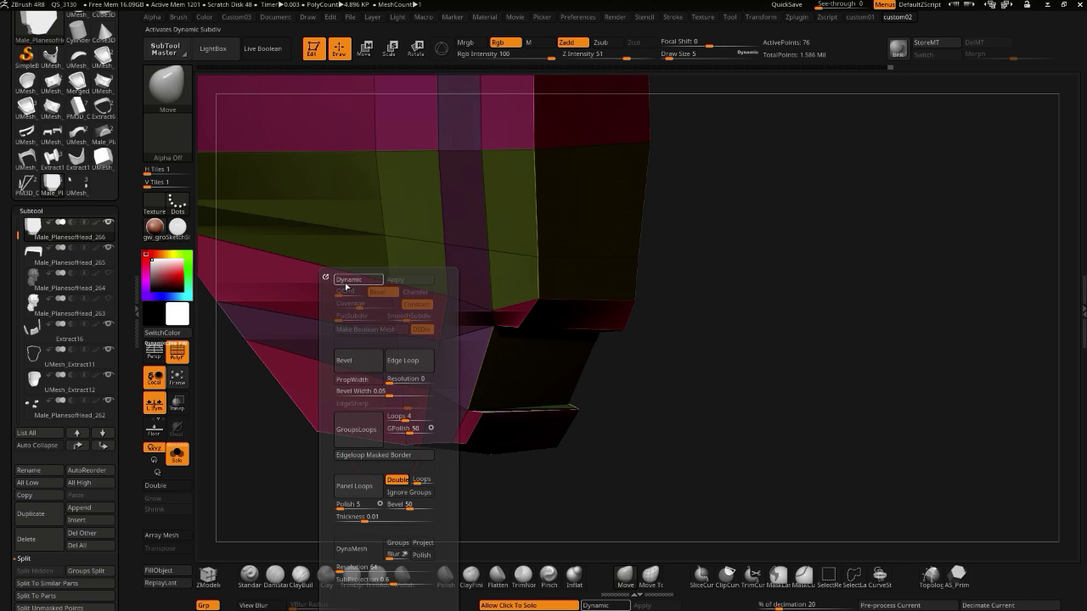
- Insert edge loops through the lower part of the block using ZModeler's Insert action with the Single EdgeLoop target
mouse_move(569, 521)
left_mouse_down()
mouse_move(596, 534)
mouse_move(536, 529)
mouse_move(600, 535)
mouse_move(573, 534)
mouse_move(575, 515)
left_mouse_up()
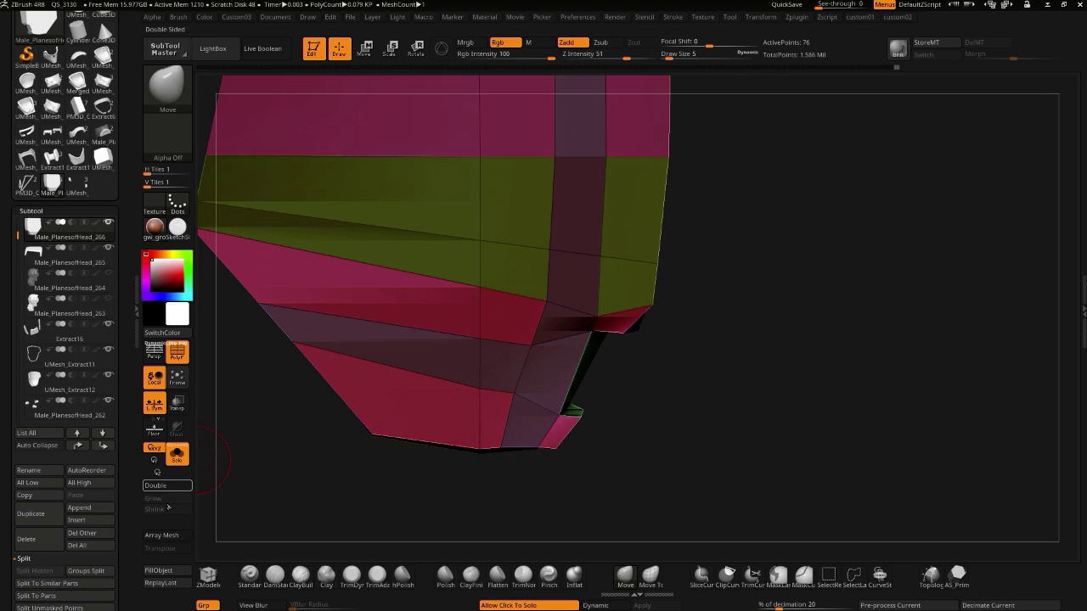
left_click(208, 577)
key("space")
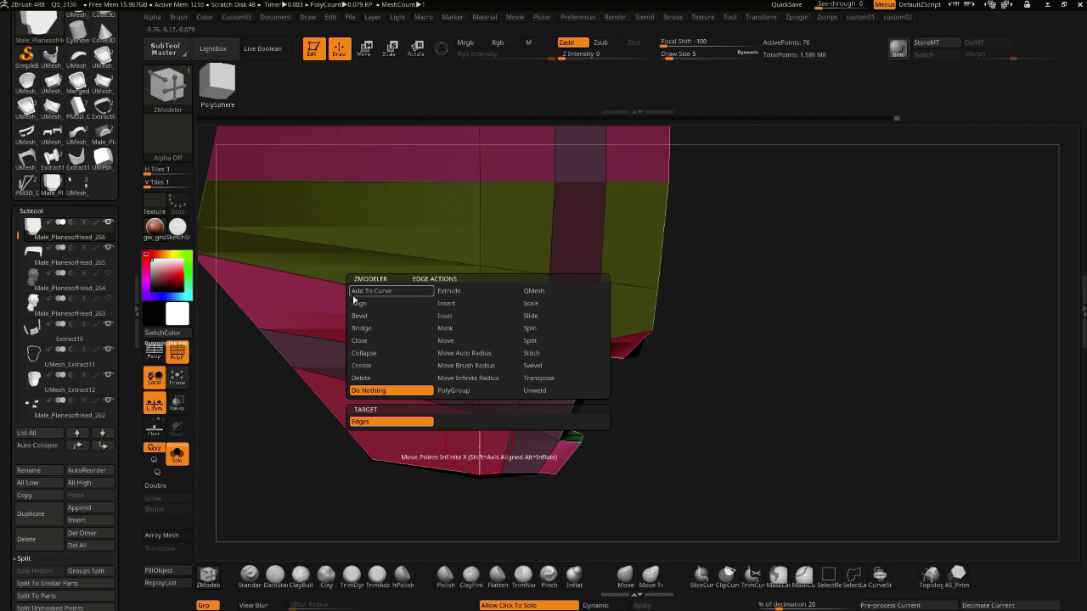
left_click(447, 304)
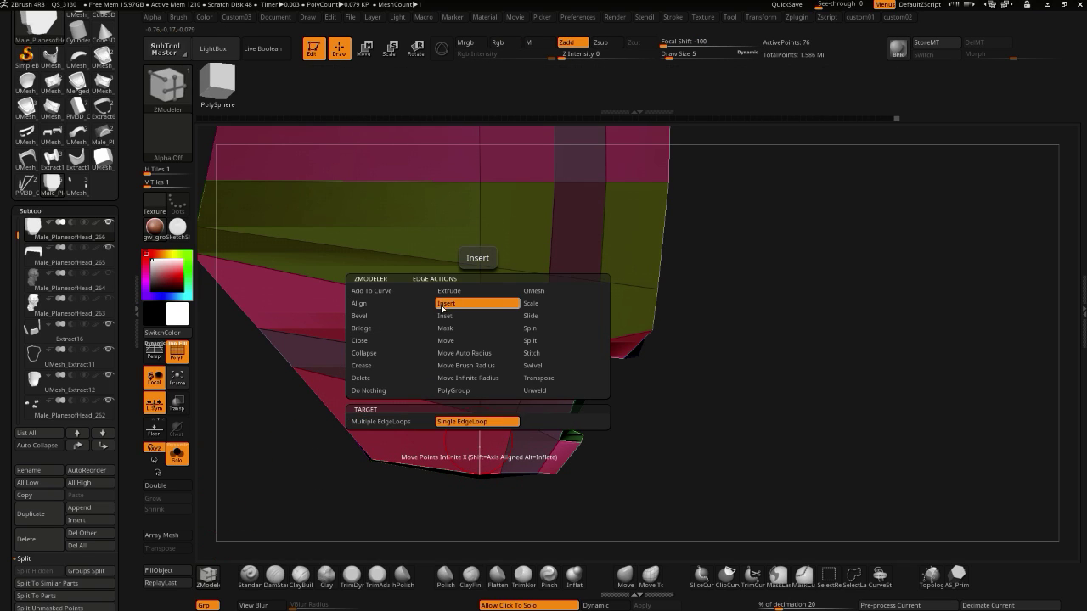
left_click_drag(479, 439, 479, 427)
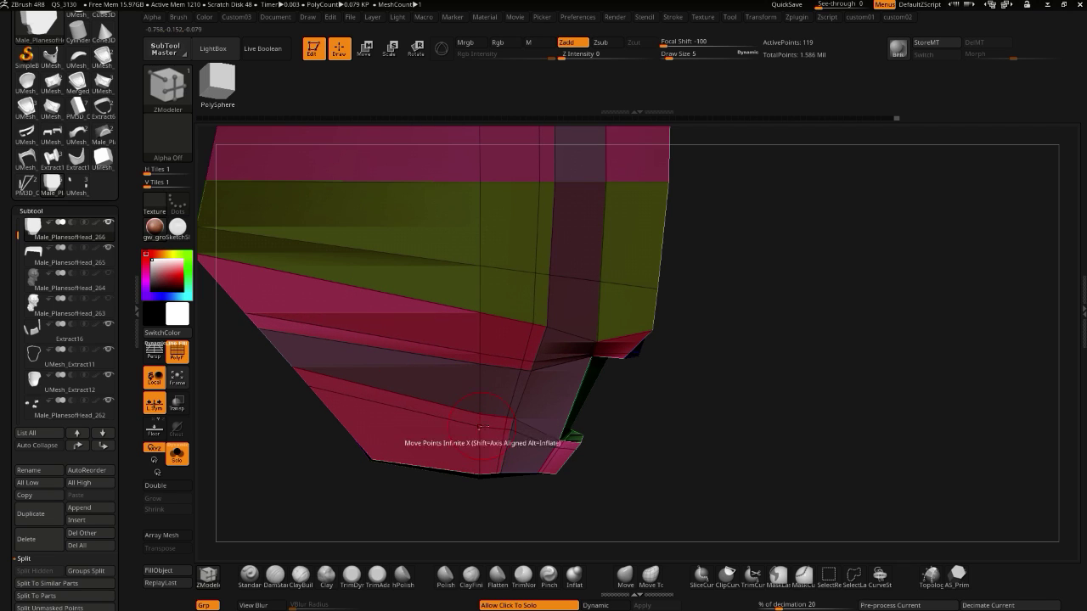
- Undo the last edge loop edits on the block's lower part and turn on Dynamic Subdivision
left_click_drag(566, 512, 532, 469)
key("ctrl+z")
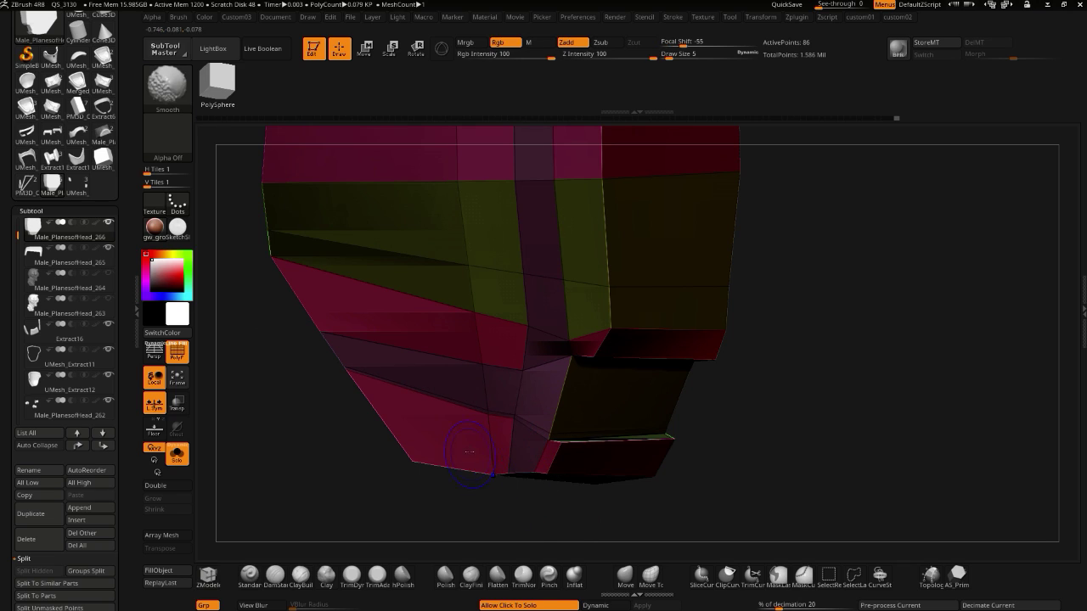
key("ctrl+2")
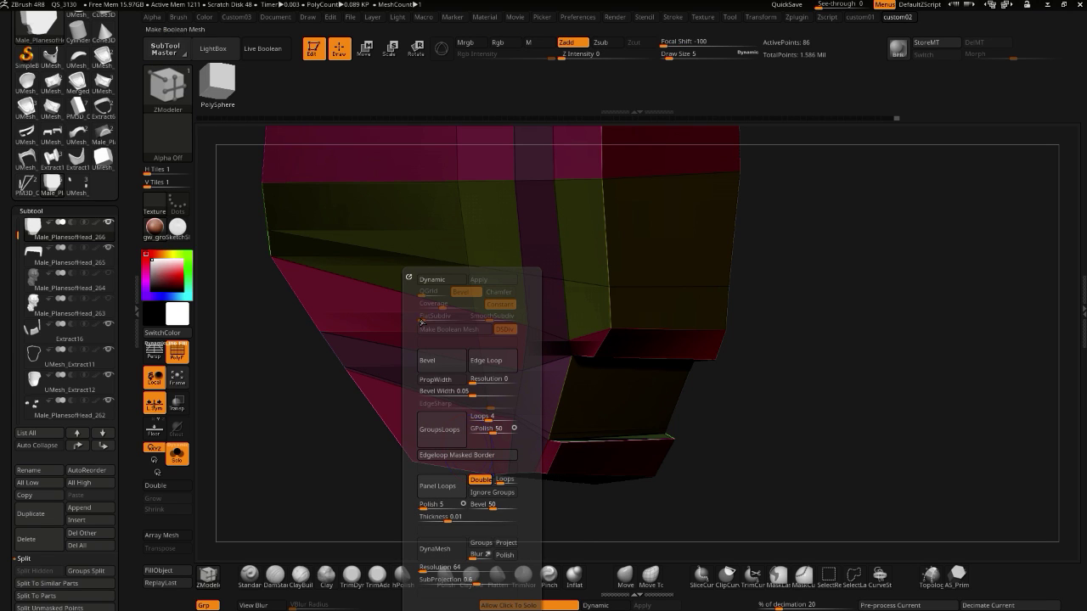
left_click(423, 282)
- Insert a single edge loop around the block's thickness, close to its front face
left_click_drag(311, 311, 594, 437)
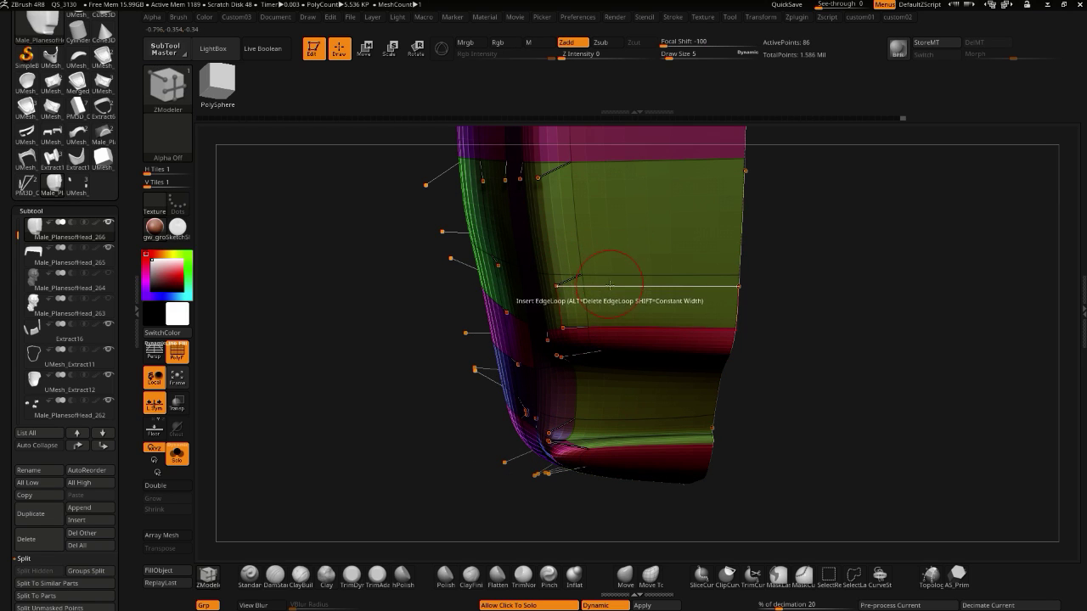
left_click(579, 285)
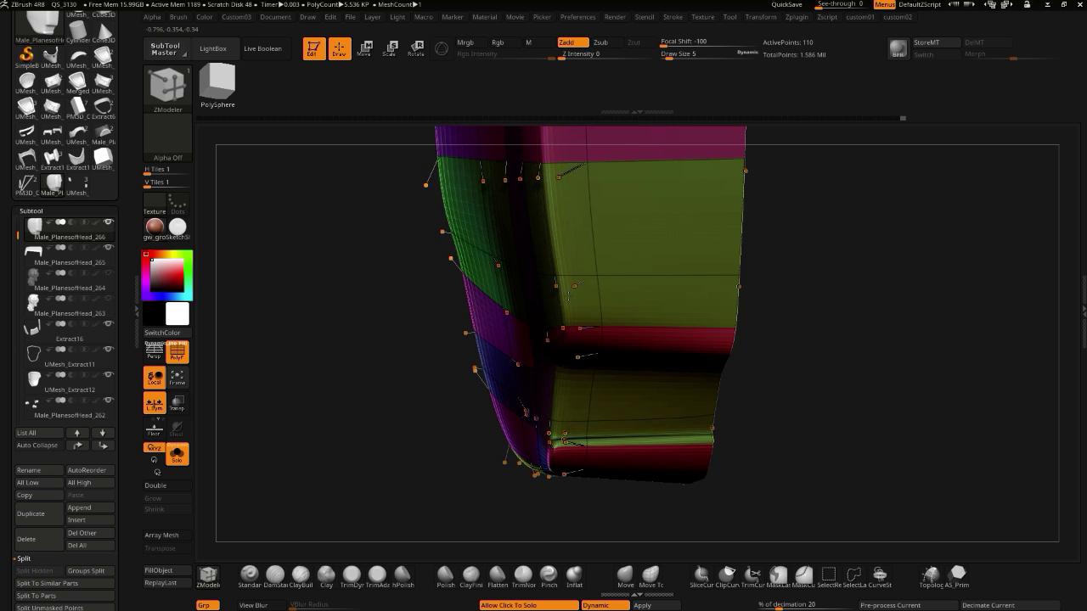
left_click_drag(427, 292, 509, 314)
- Flatten the block's front face with a straight ClipCurve cut along its slanted side profile
mouse_move(515, 492)
left_mouse_down("alt")
mouse_move(531, 502)
mouse_move(515, 504)
mouse_move(523, 536)
mouse_move(486, 481)
mouse_move(592, 500)
left_mouse_up("alt")
left_click_drag(493, 367, 487, 323, "alt")
left_click_drag(527, 483, 495, 436)
key("ctrl+shift")
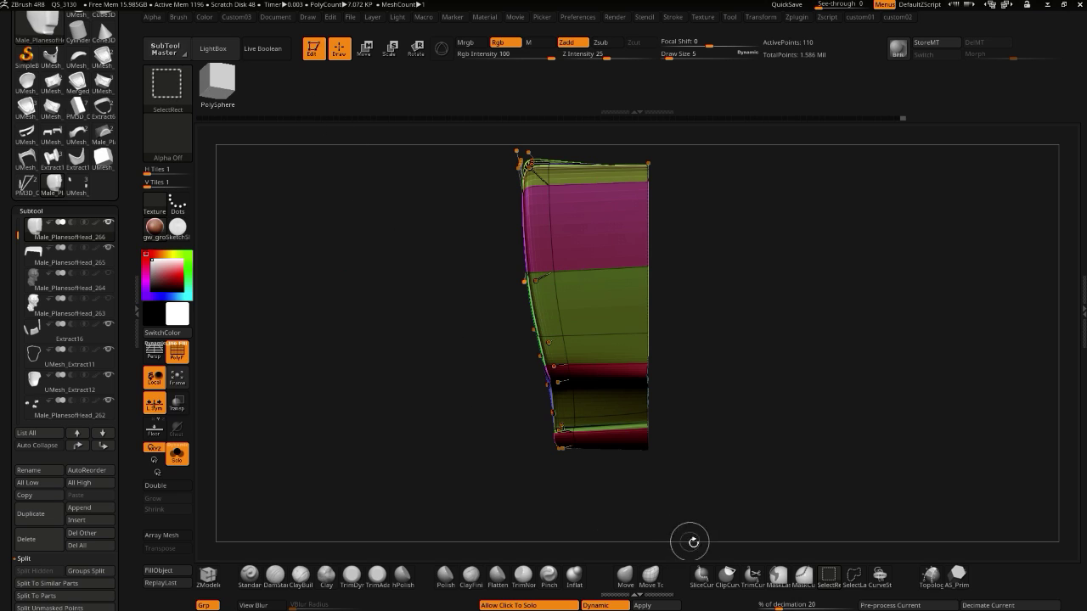
left_click(726, 574, "ctrl+shift")
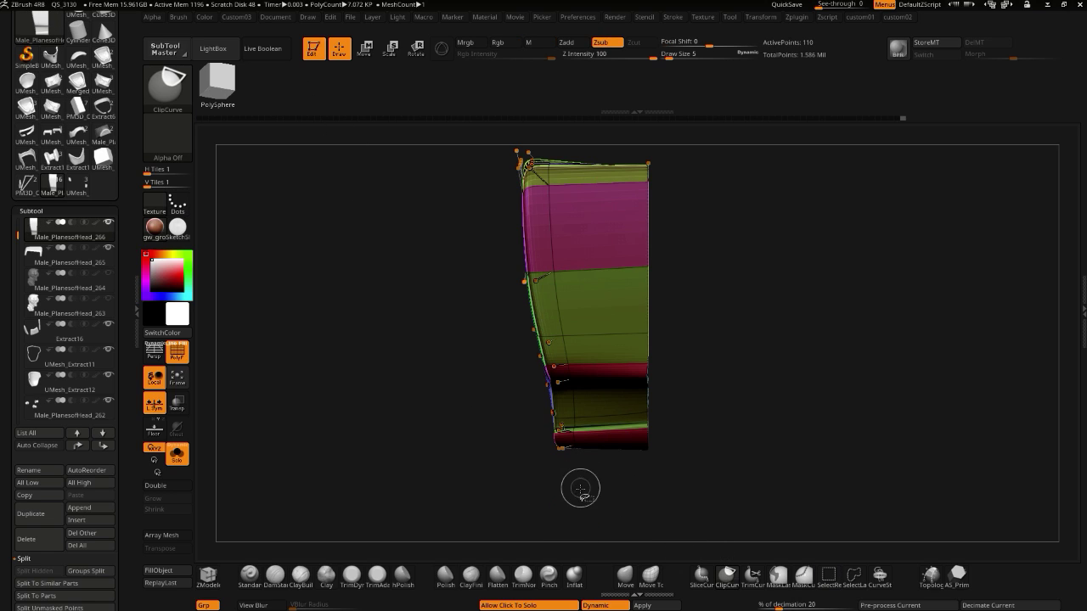
left_click_drag(560, 433, 513, 173, "ctrl+shift")
left_click_drag(395, 314, 510, 326)
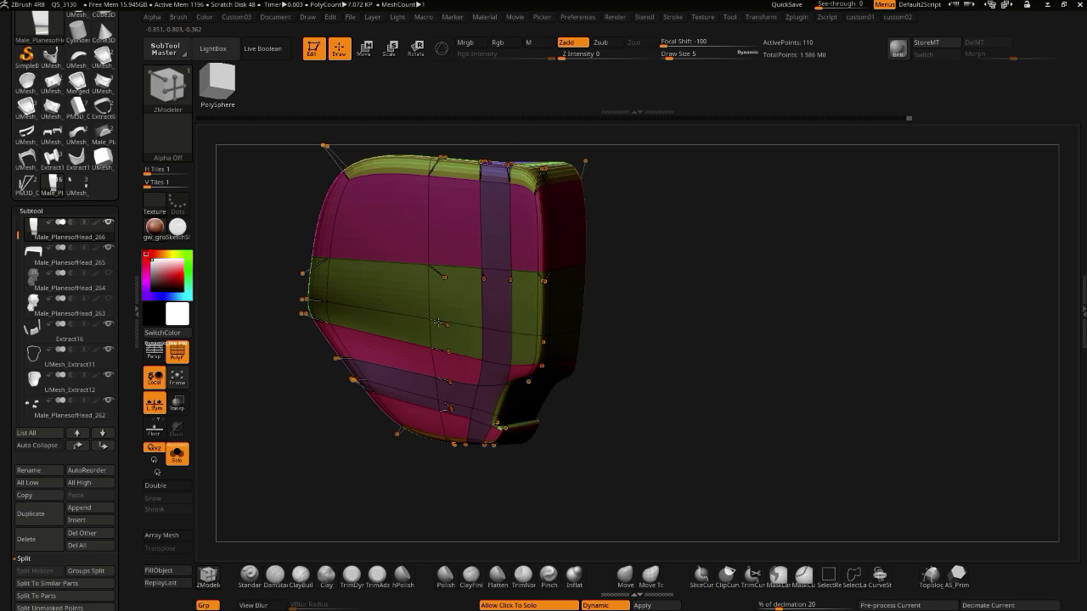
- Hide the polyframe and straighten the bend in the block's side profile with a small Move brush
left_click(178, 355)
left_click_drag(381, 473, 539, 483)
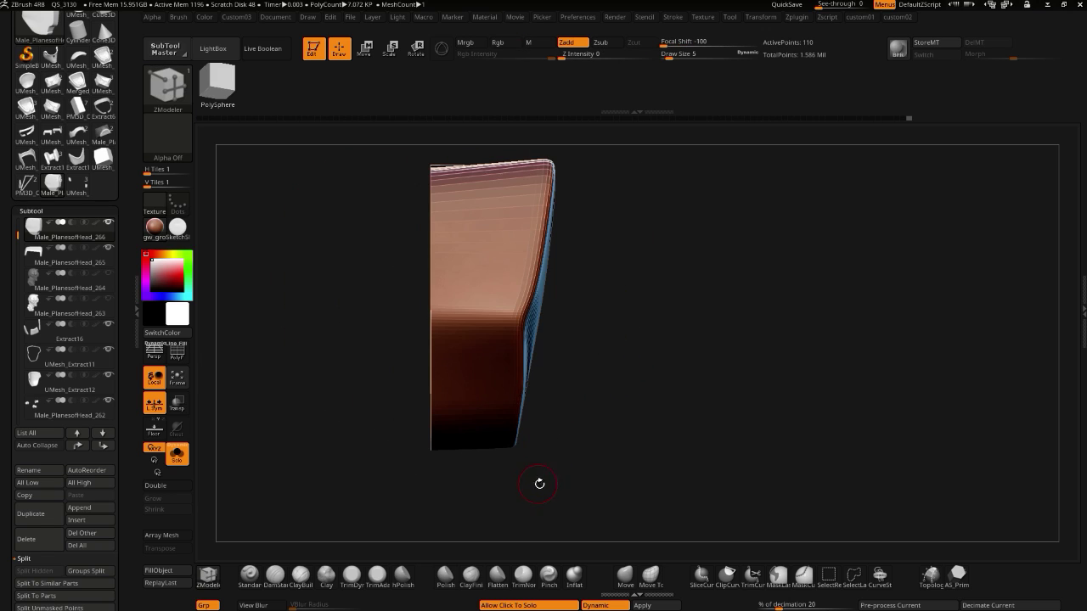
left_click(519, 323)
key("ctrl+z")
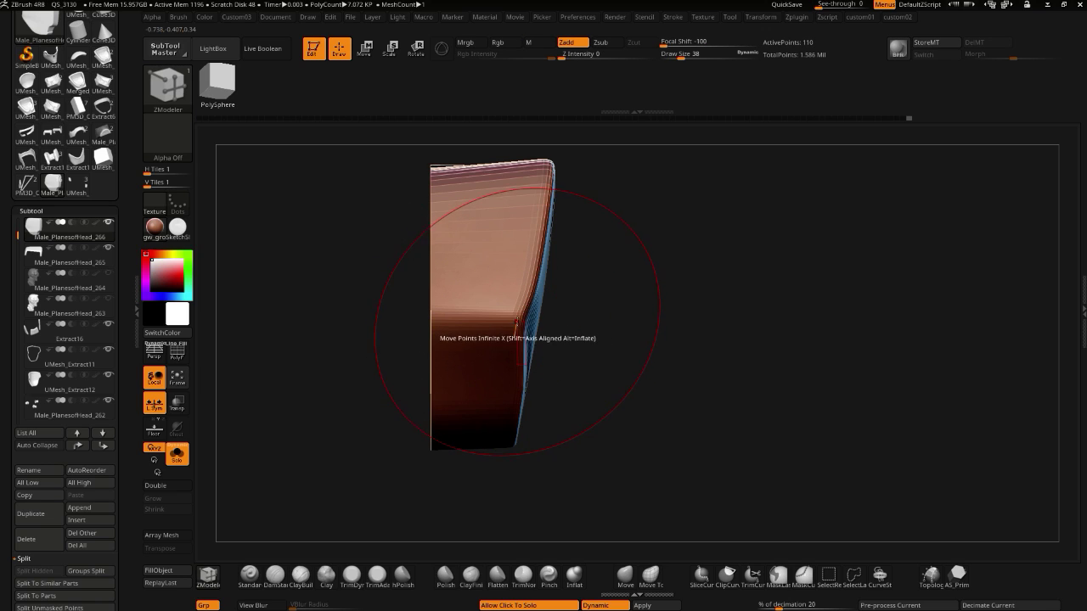
left_click(624, 575)
mouse_move(517, 296)
left_mouse_down()
mouse_move(529, 302)
mouse_move(517, 292)
left_mouse_up()
key("bracketleft")
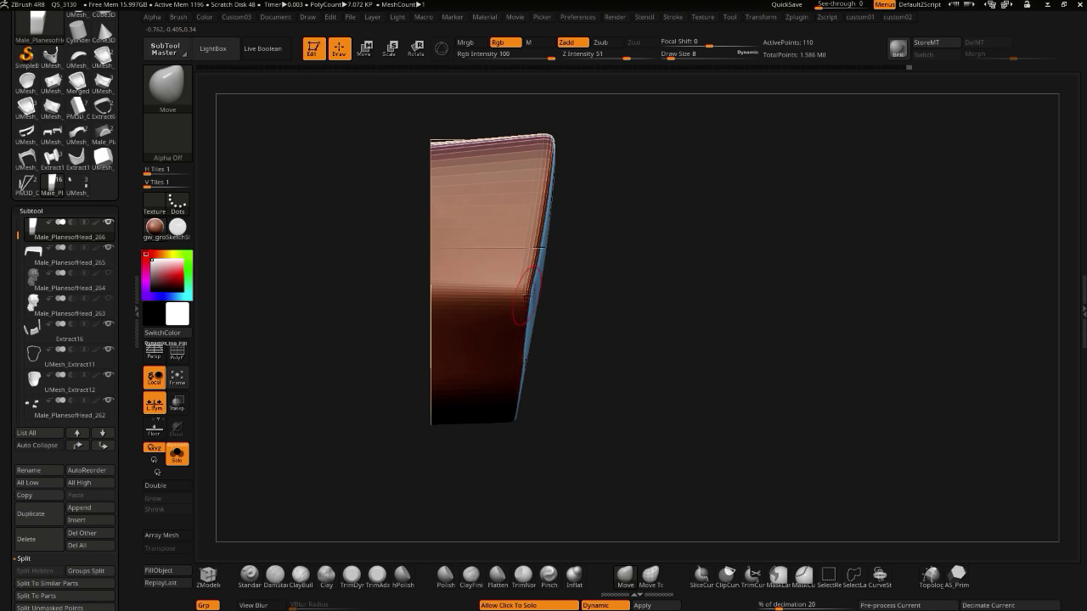
mouse_move(598, 348)
left_mouse_down()
mouse_move(529, 369)
mouse_move(569, 360)
mouse_move(542, 355)
mouse_move(554, 343)
left_mouse_up()
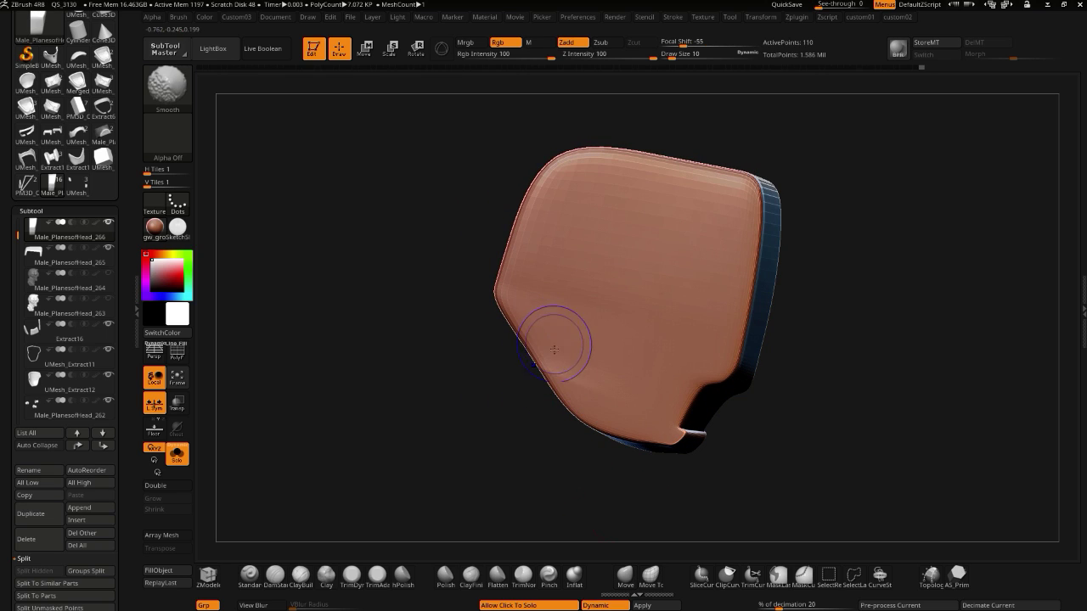
- Inspect the block with and without the polyframe, and check it among the surrounding helmet parts
left_click_drag(451, 368, 446, 386)
left_click(179, 360)
left_click_drag(343, 378, 410, 420, "alt")
mouse_move(284, 373)
left_mouse_down("alt")
mouse_move(267, 343)
mouse_move(338, 389)
mouse_move(277, 398)
mouse_move(300, 368)
mouse_move(314, 412)
mouse_move(295, 388)
mouse_move(365, 336)
left_mouse_up("alt")
left_click(180, 360)
left_click(340, 391)
left_click(338, 390)
left_click(305, 388)
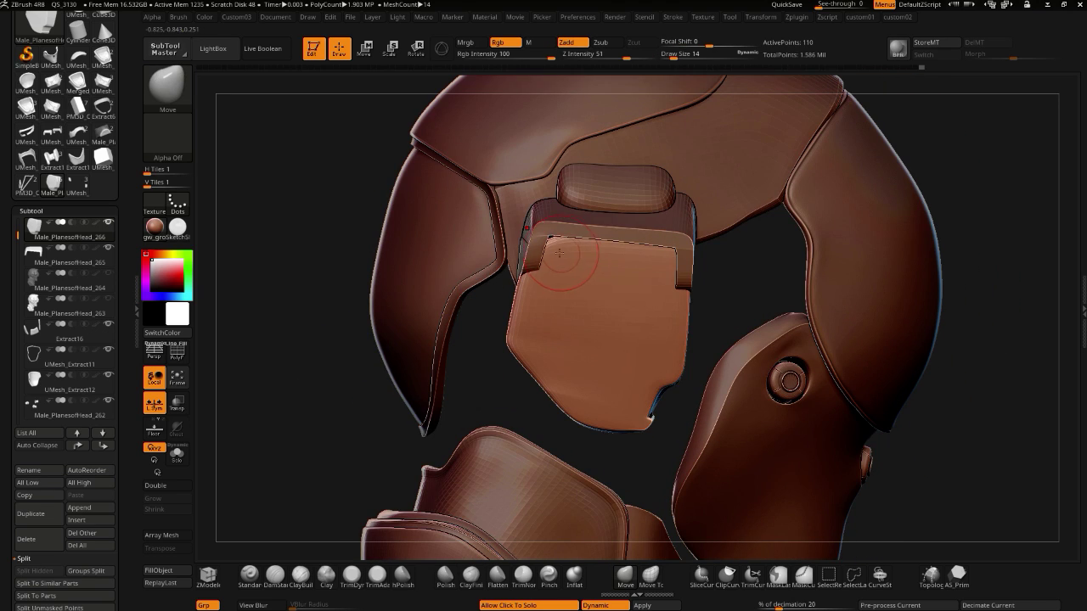
- Adjust the block's outline with the Move brush so it sits well inside the frame above it
mouse_move(309, 216)
left_mouse_down()
mouse_move(433, 210)
mouse_move(326, 208)
mouse_move(482, 237)
left_mouse_up()
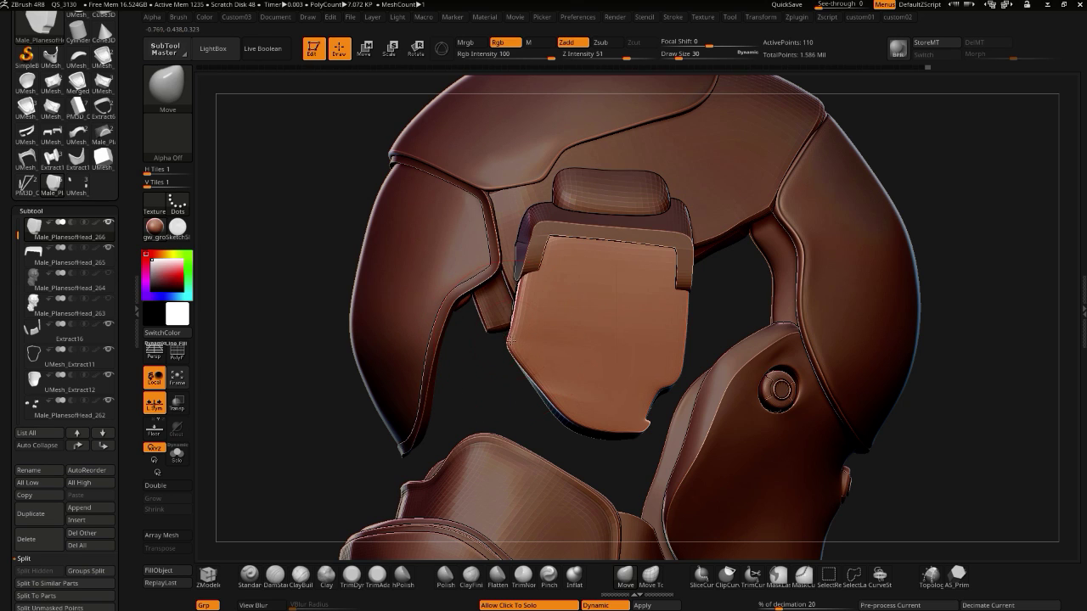
left_click_drag(451, 360, 467, 382)
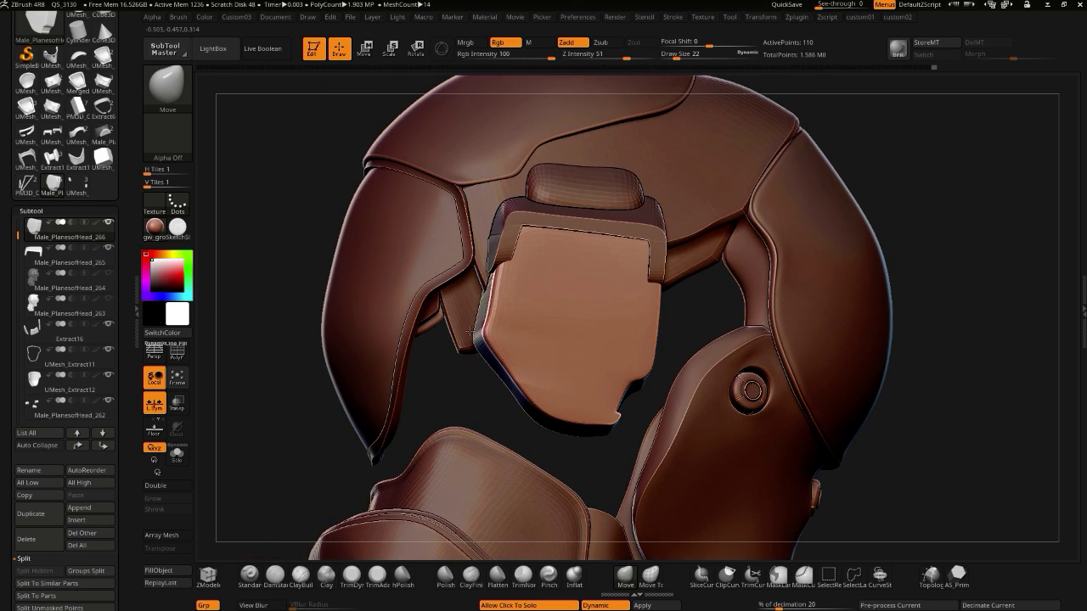
left_click_drag(460, 266, 502, 257)
left_click_drag(837, 478, 520, 268)
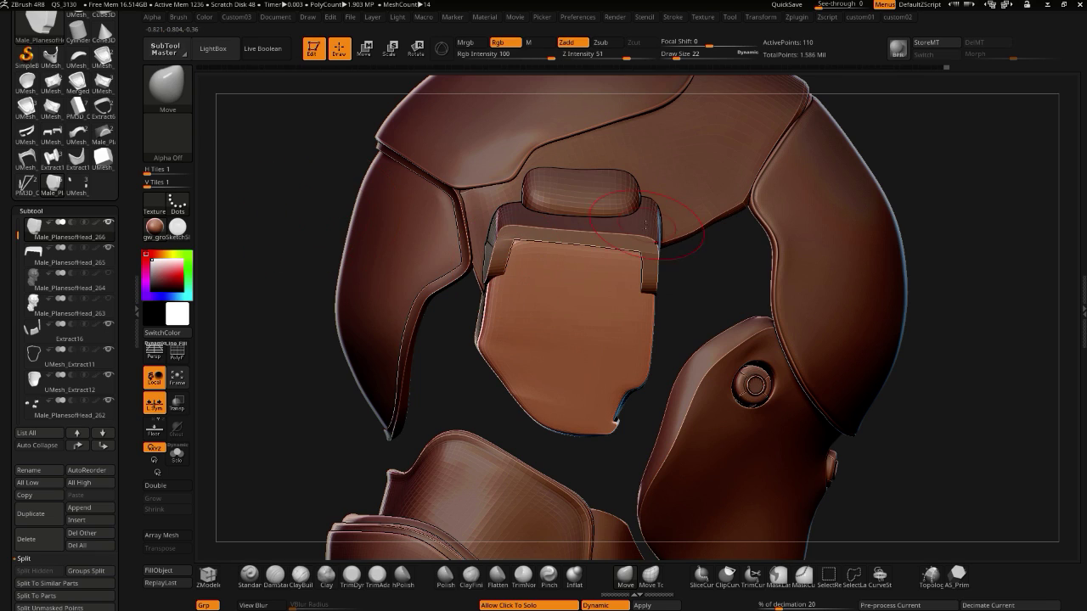
- Nudge the frame's upper corner with the Move brush and compare frame, pad and block from the side, ending with the block selected
left_click(507, 237, "alt")
mouse_move(503, 208)
left_mouse_down()
mouse_move(498, 185)
mouse_move(498, 213)
left_mouse_up()
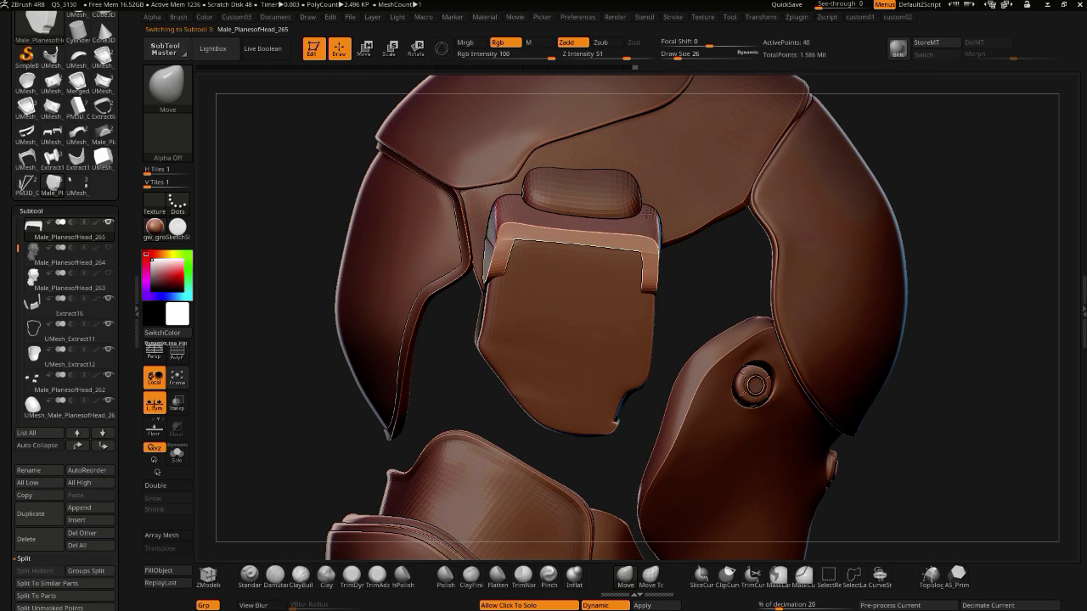
left_click(580, 185, "alt")
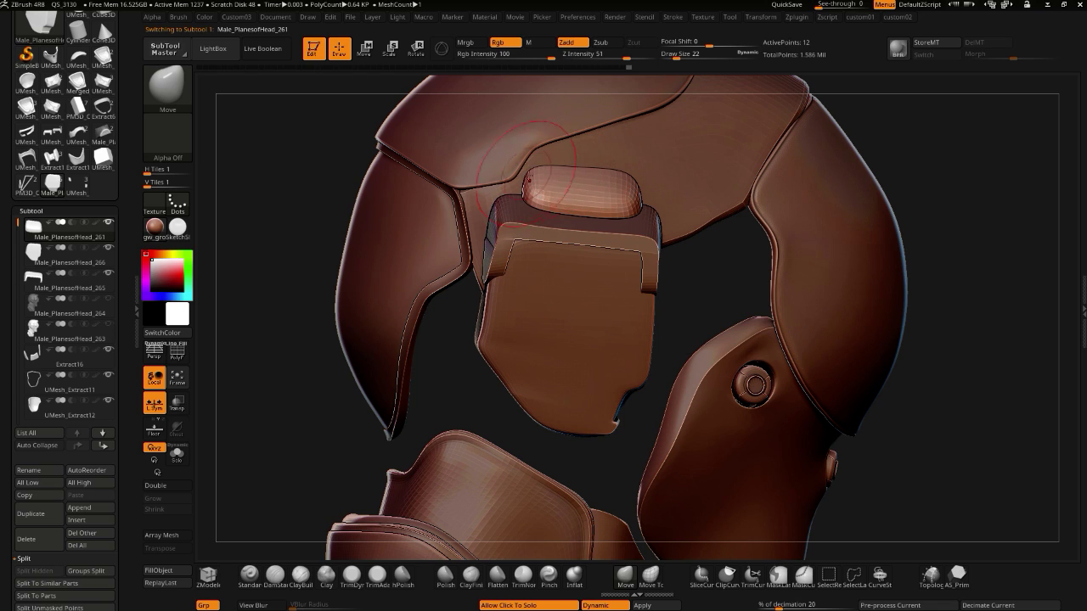
left_click_drag(284, 235, 353, 236)
left_click(478, 250, "alt")
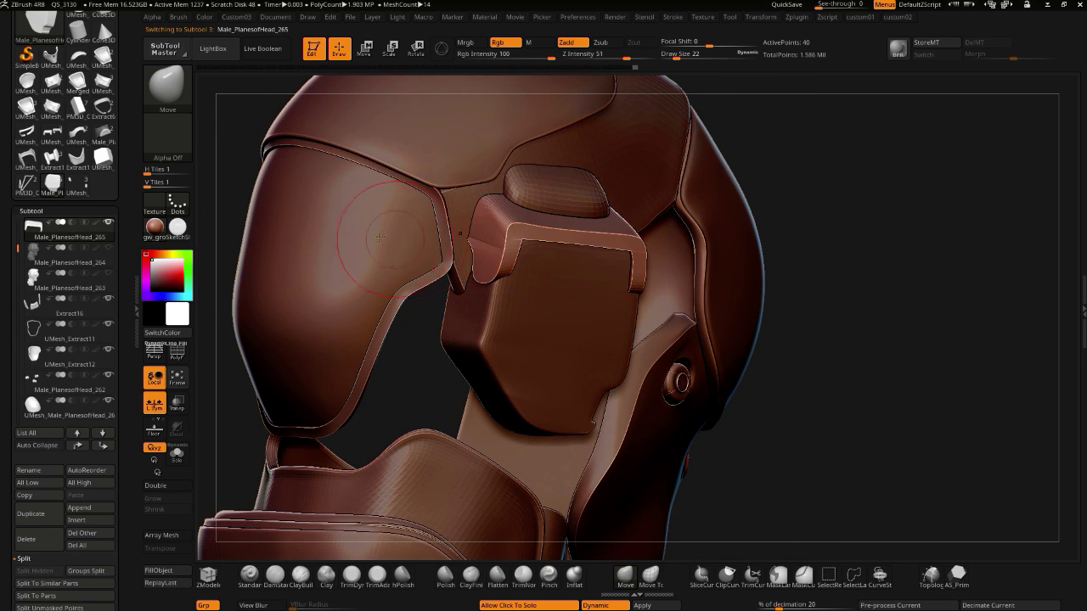
left_click_drag(240, 223, 366, 230)
left_click(497, 314, "alt")
mouse_move(579, 372)
left_mouse_down()
mouse_move(614, 371)
mouse_move(491, 276)
left_mouse_up()
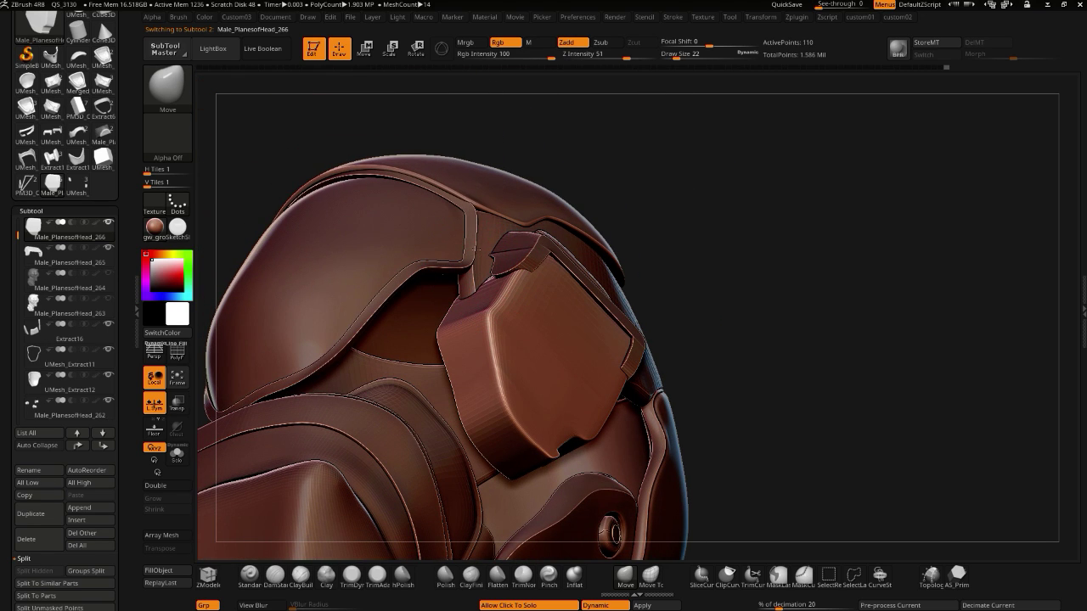
- Refine the block's edge below the frame with the Move brush, working from the side profile
left_click(274, 170)
left_click_drag(274, 170, 259, 199)
key("ctrl+shift+f")
left_click_drag(615, 366, 411, 234)
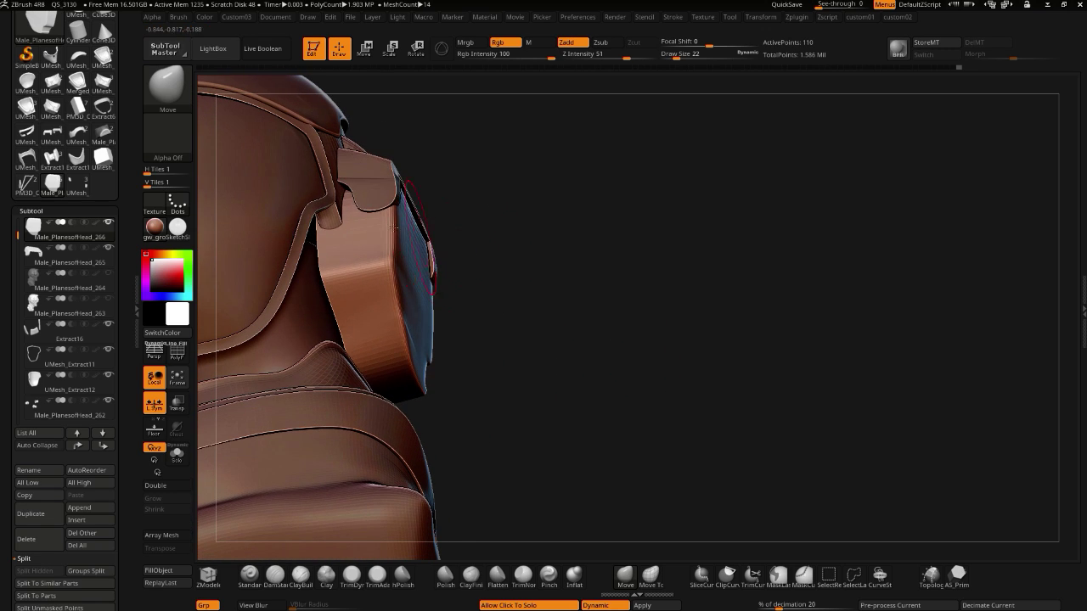
- Isolate the block to refine its outline from the back and front, and show the helmet parts again
left_click(512, 301)
left_click_drag(511, 301, 488, 233)
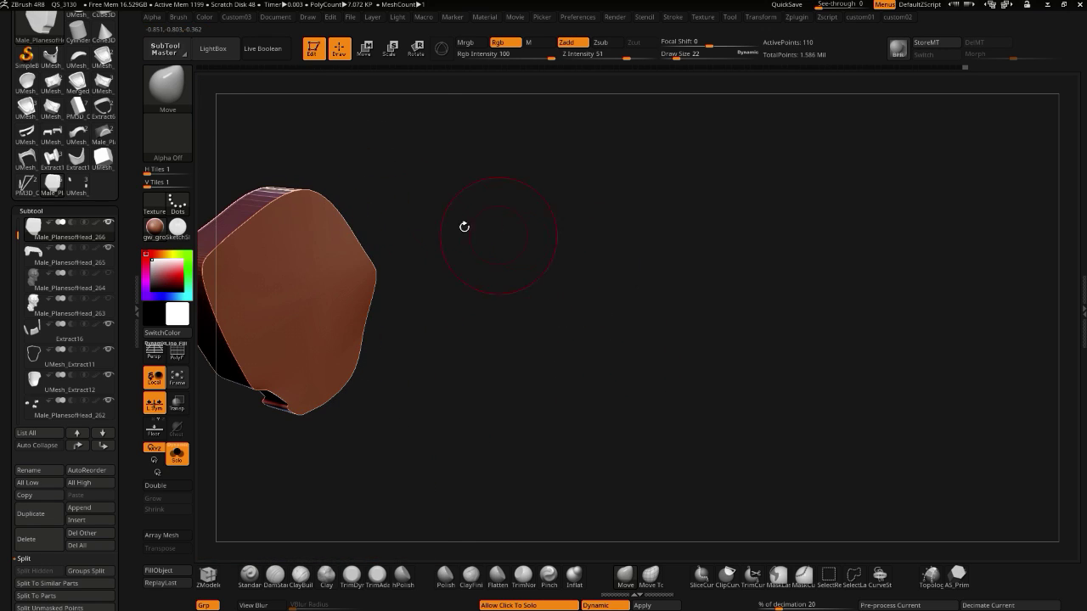
left_click_drag(456, 304, 381, 325)
left_click_drag(499, 142, 542, 94)
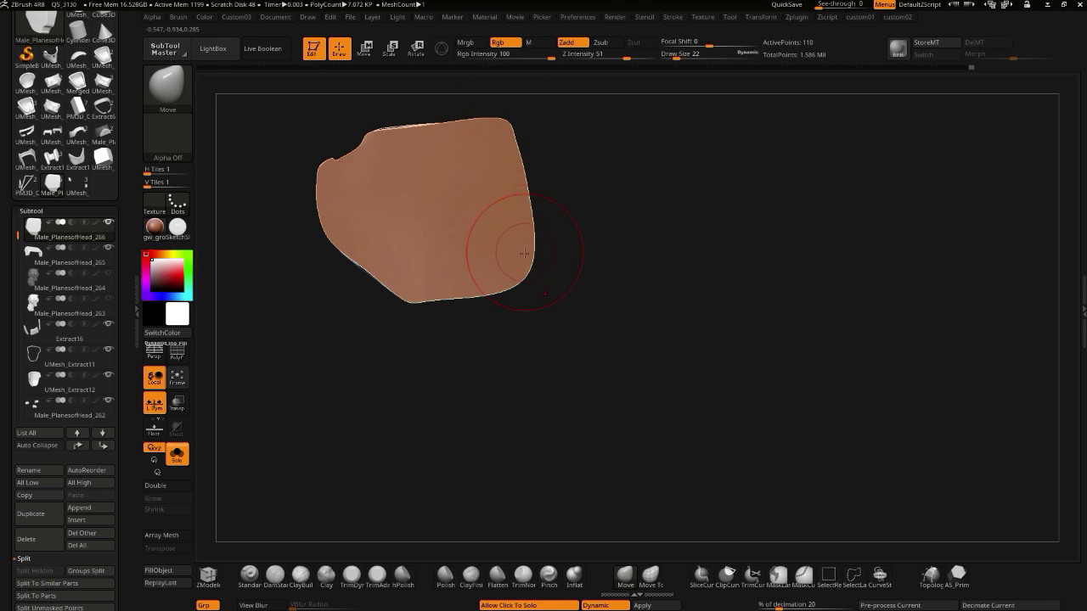
left_click(606, 374)
mouse_move(655, 446)
left_mouse_down()
mouse_move(552, 339)
mouse_move(527, 285)
left_mouse_up()
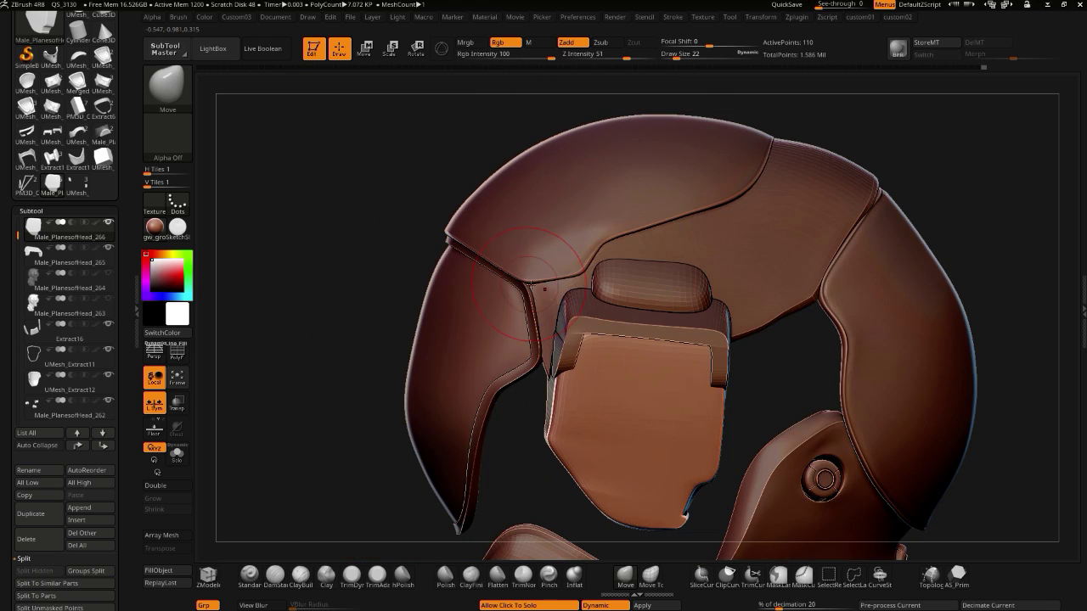
- Check the block's fit from below, and select and isolate the frame above it
left_click_drag(332, 272, 449, 321)
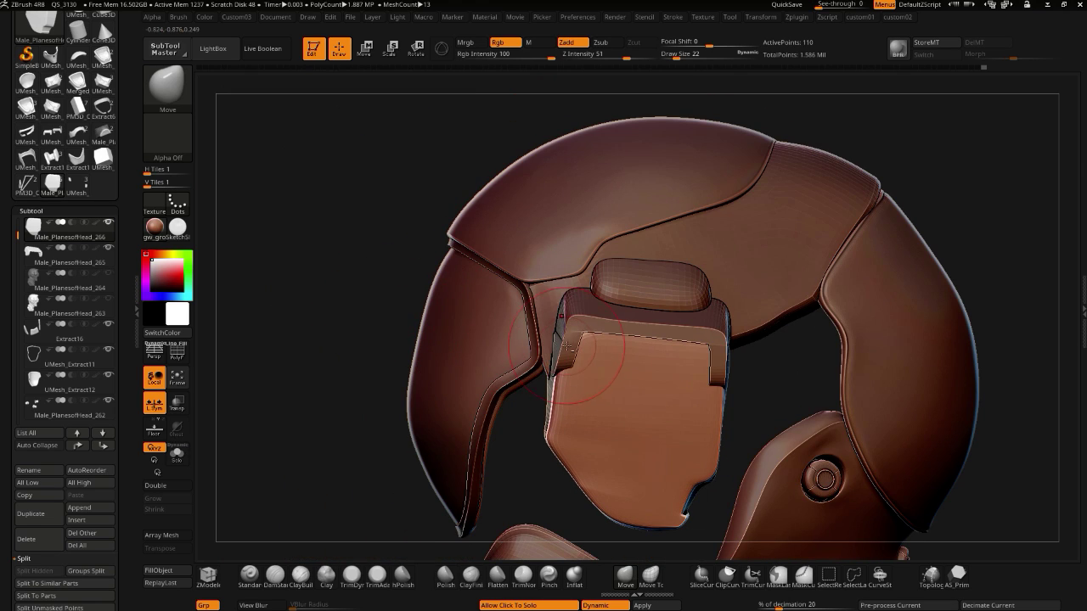
left_click_drag(373, 306, 362, 315)
left_click(370, 312)
left_click_drag(514, 353, 384, 343)
- Try Mirror And Weld on the frame, inspect it from another angle and undo the operation
key("1")
key("1")
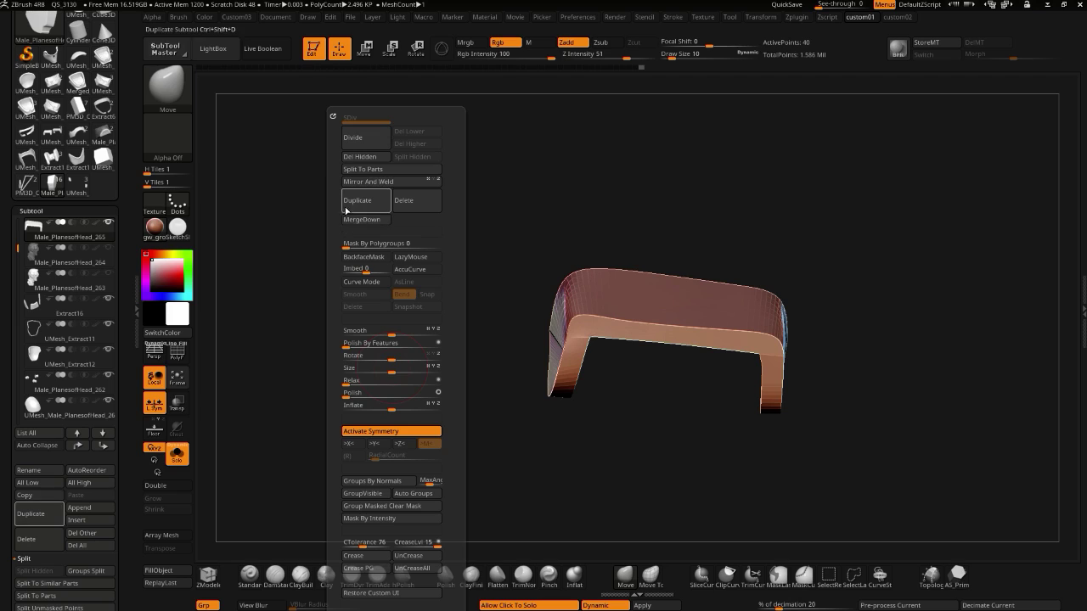
left_click(379, 182)
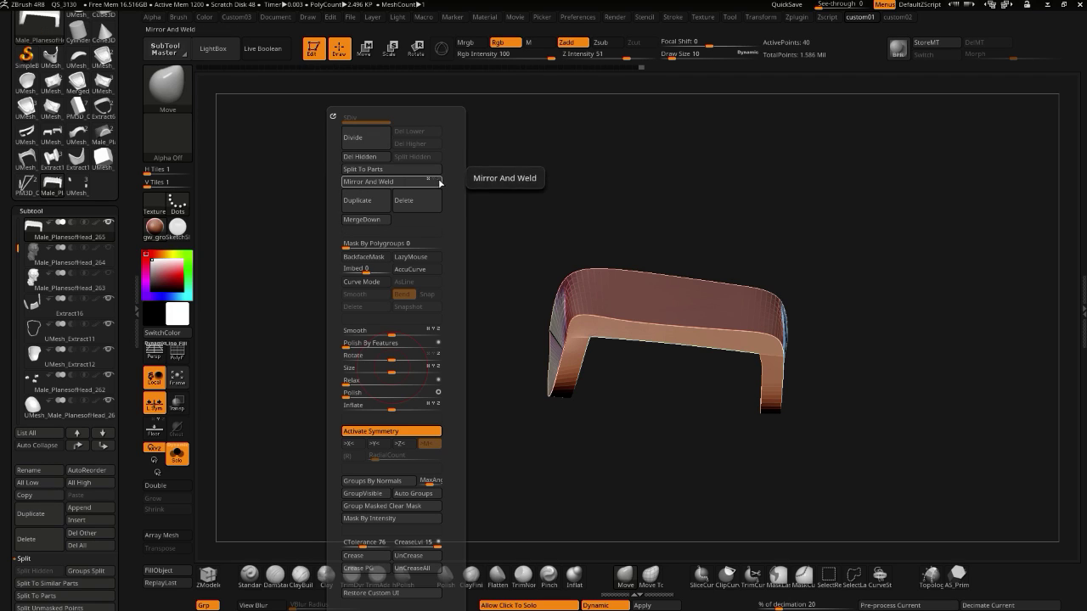
left_click(380, 183)
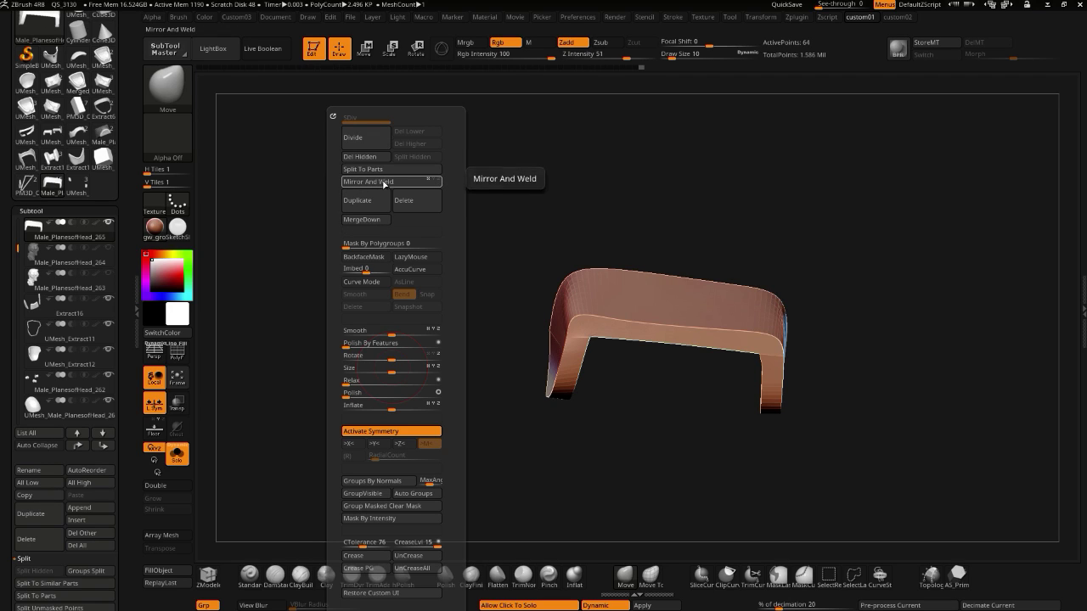
left_click_drag(490, 264, 457, 236)
key("ctrl+z")
- Mirror and weld the frame along the Z axis
key("1")
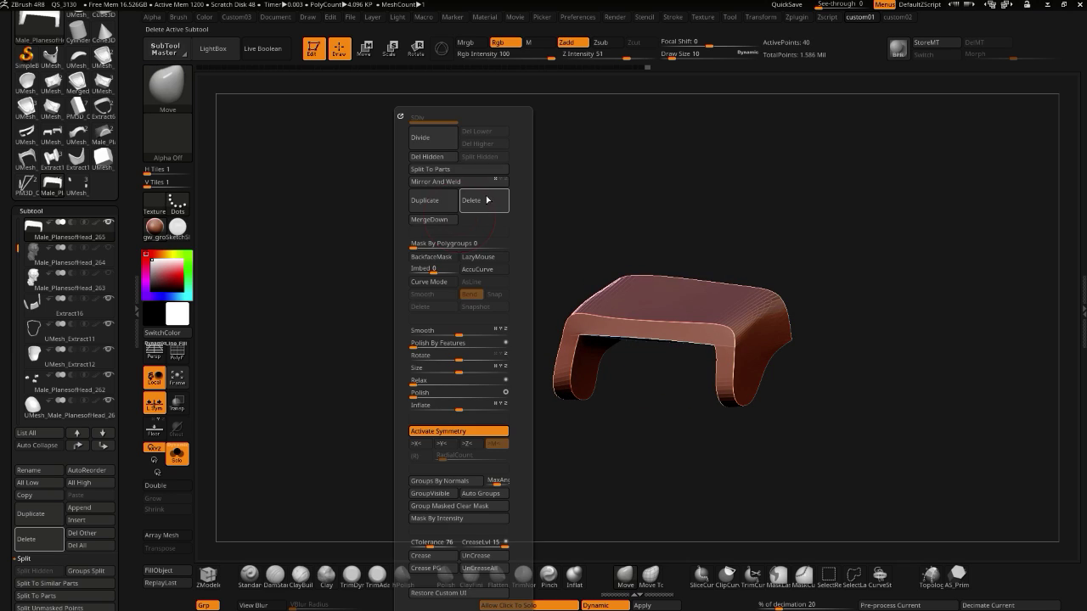
left_click(505, 180)
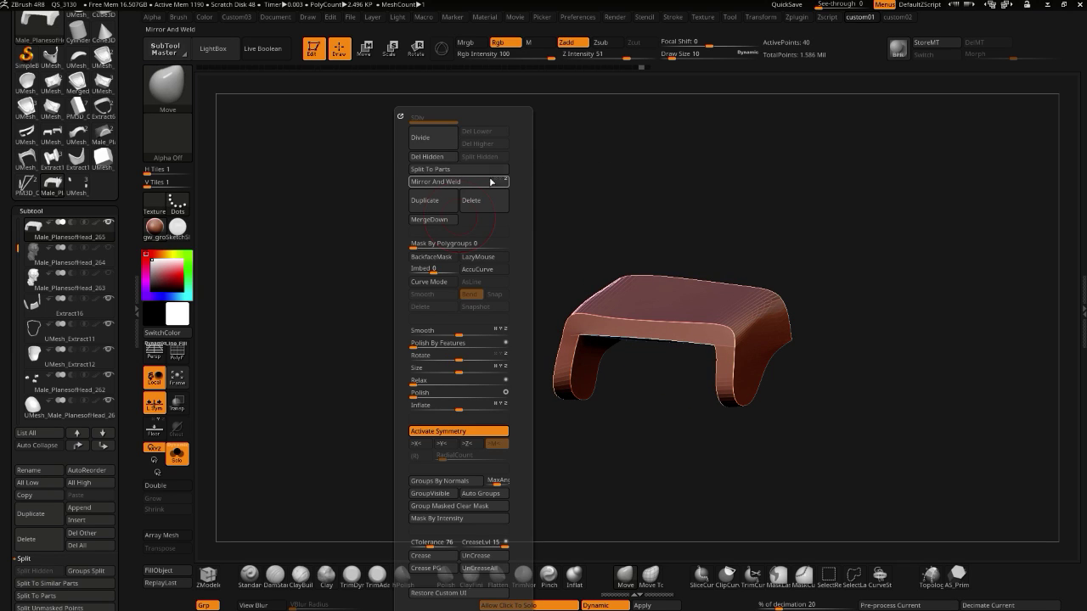
left_click(431, 181)
left_click_drag(354, 166, 256, 205)
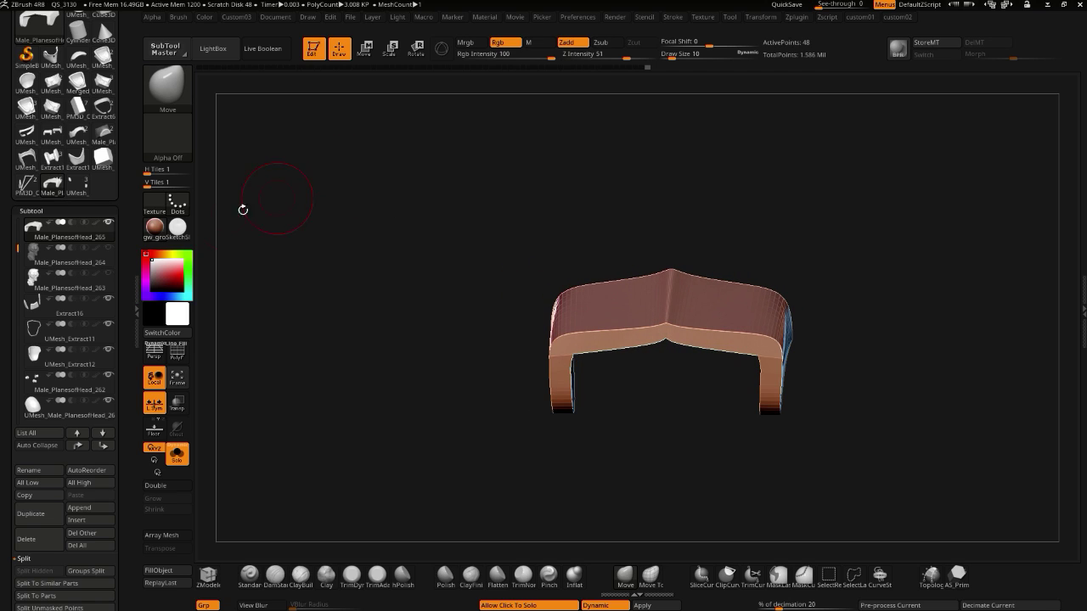
- Show the polyframe and delete the frame's centre edge loop using ZModeler's Delete action with the EdgeLoop Complete target
left_click(182, 352)
left_click_drag(507, 320, 466, 377, "alt")
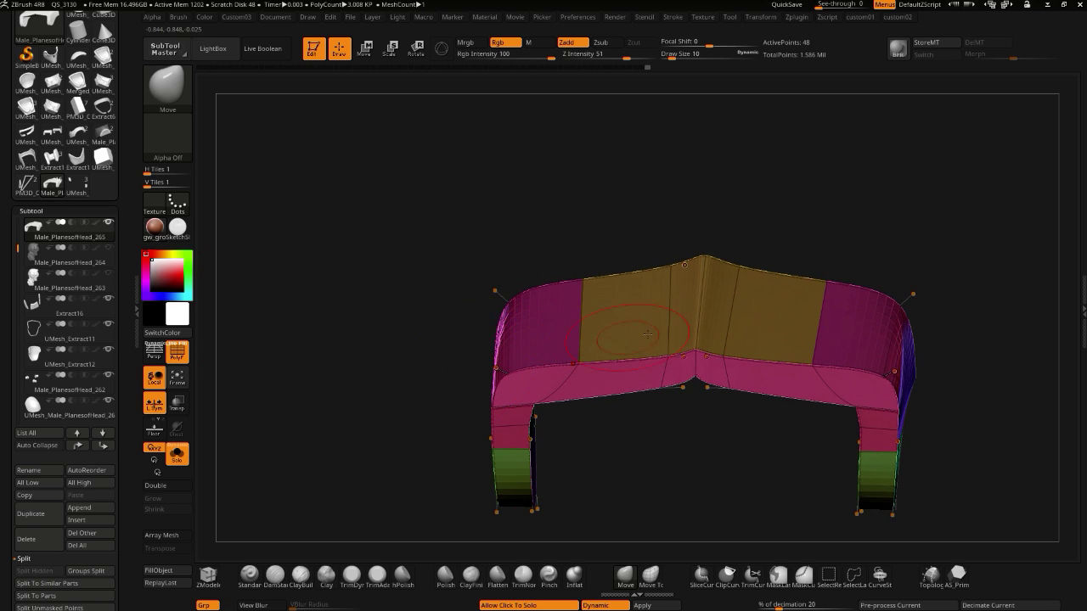
key("space")
key("space")
key("b")
key("z")
key("m")
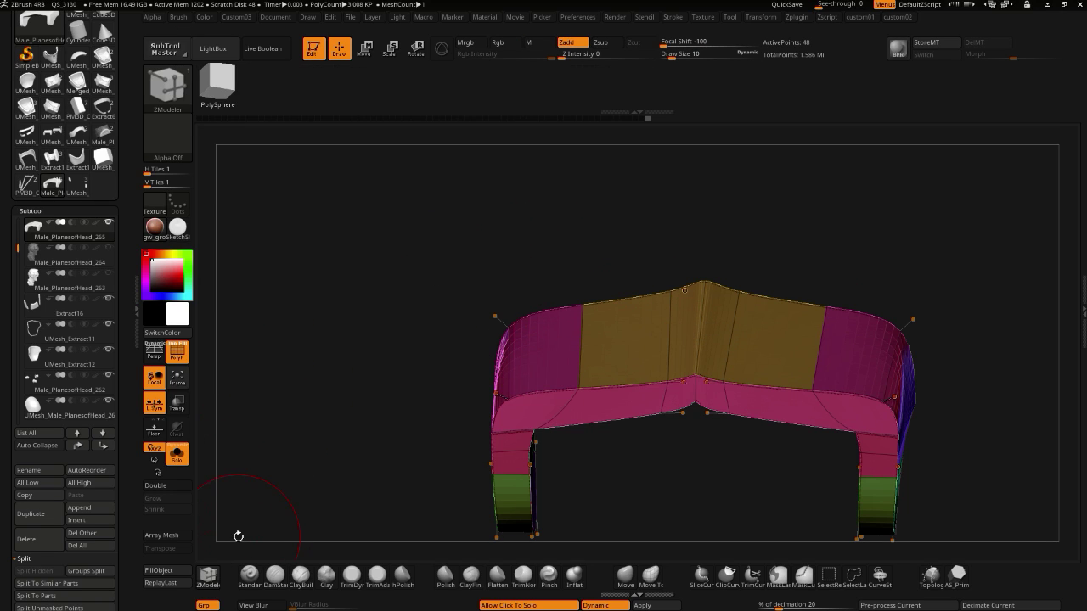
key("space")
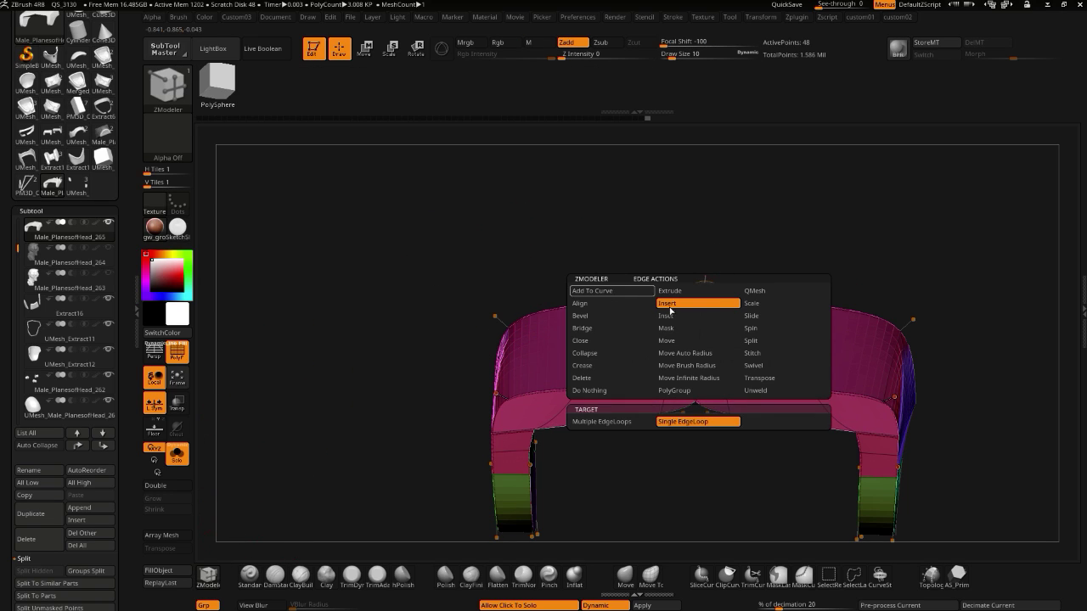
left_click(578, 381)
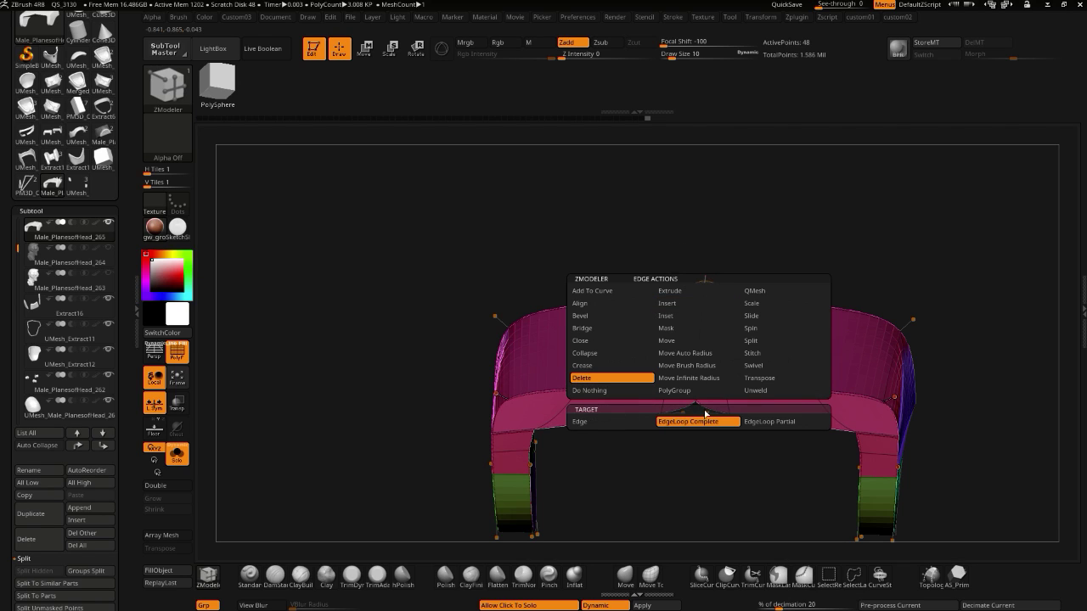
left_click(699, 340)
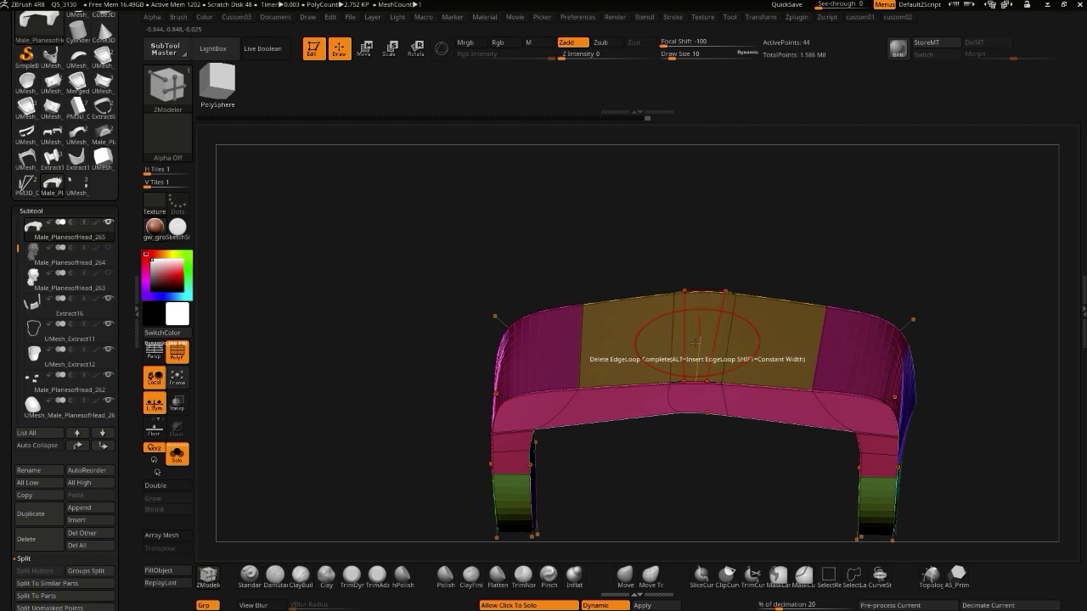
- Delete the remaining edge loops beside the frame's centre with ZModeler and bring the rest of the helmet back into view
left_click(671, 344)
left_click(694, 342)
left_click_drag(453, 234, 387, 261)
left_click(371, 260)
left_click_drag(292, 279, 333, 260)
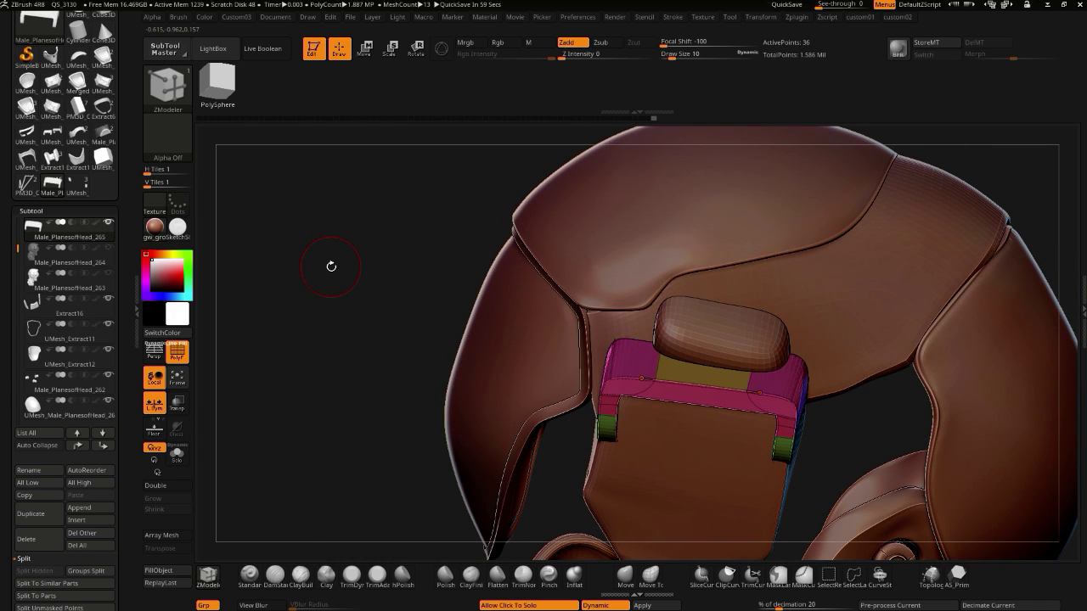
left_click_drag(346, 265, 384, 273)
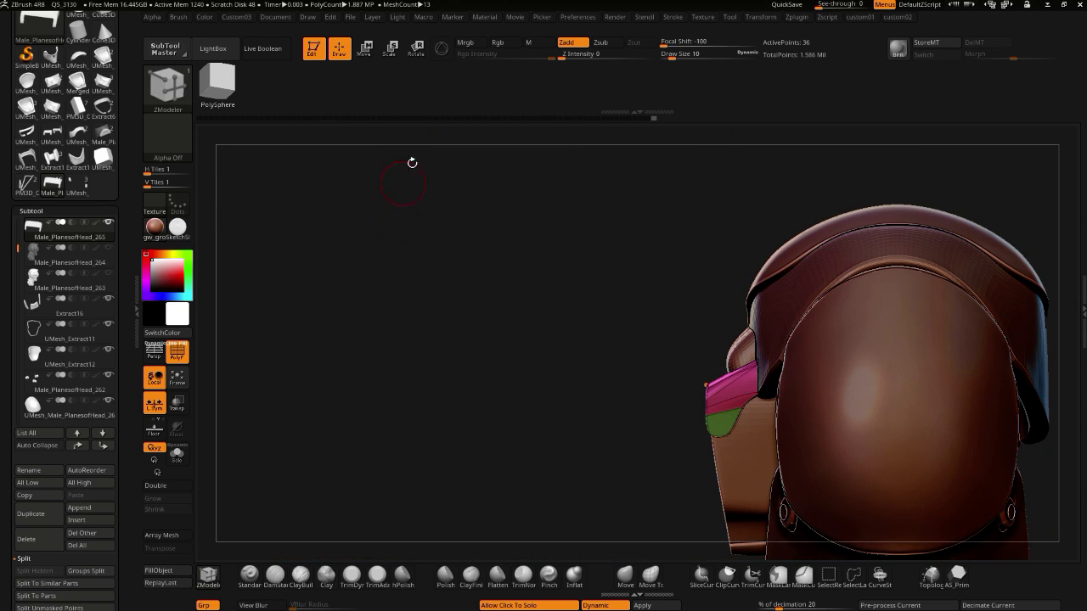
- Place a Transpose Move line on the frame from the side and check how the frame sits against the block
key("w")
left_click_drag(731, 388, 560, 444)
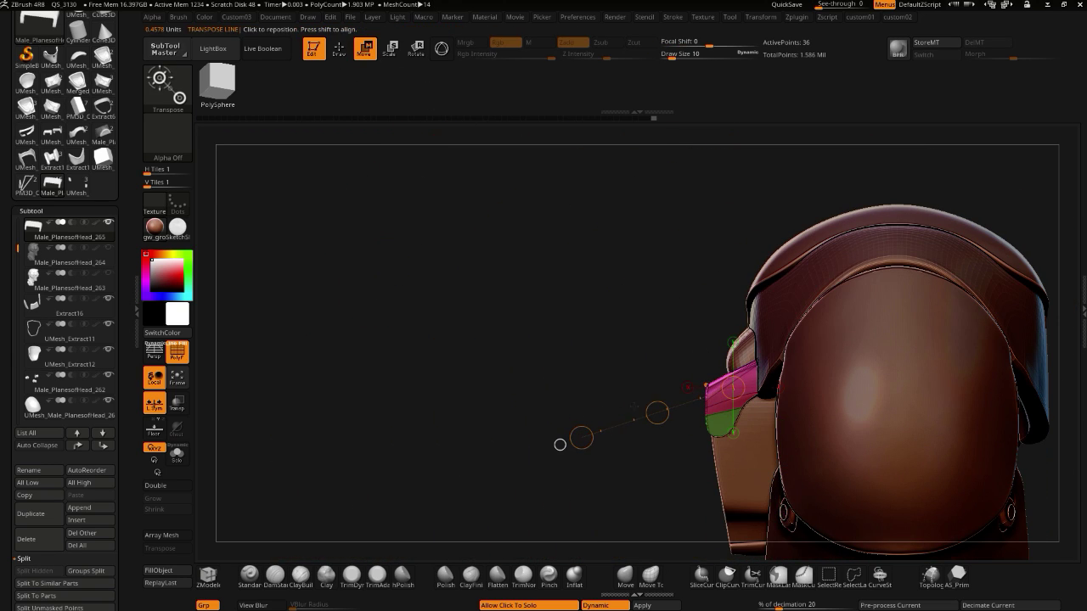
left_click_drag(598, 527, 514, 416)
left_click_drag(514, 416, 573, 443)
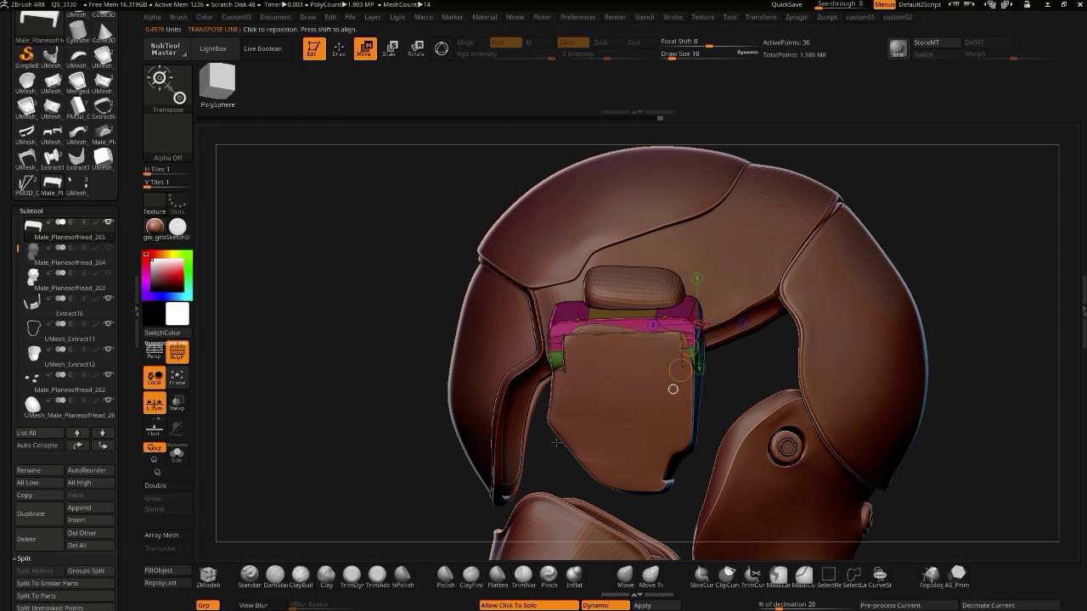
left_click_drag(556, 443, 453, 348)
left_click(342, 54)
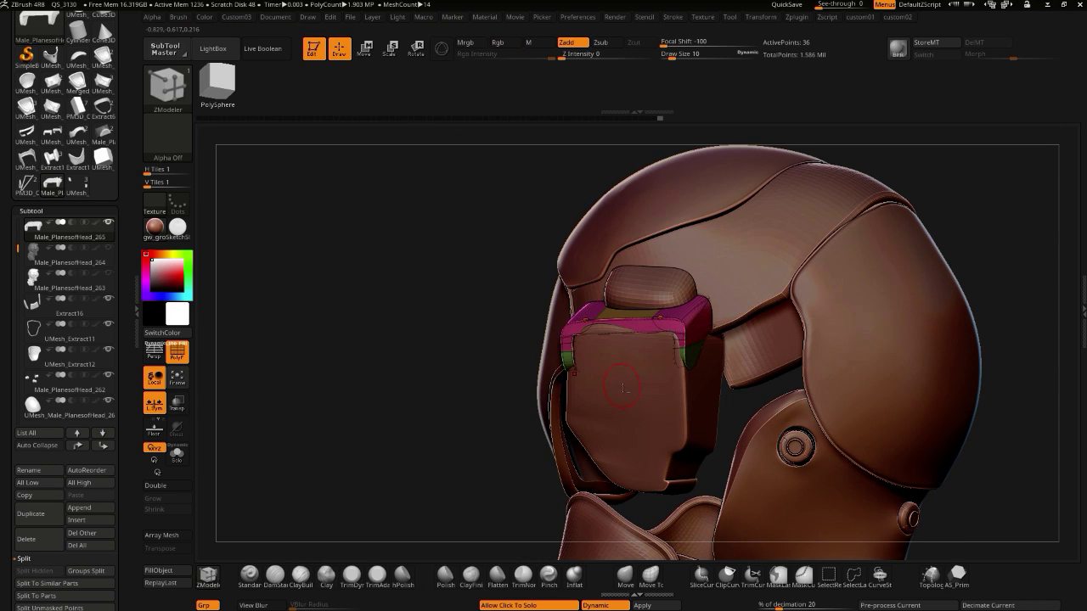
- Select the notched block, choose the Move brush and mask the block's front portion from a side-on view
left_click(631, 391, "alt")
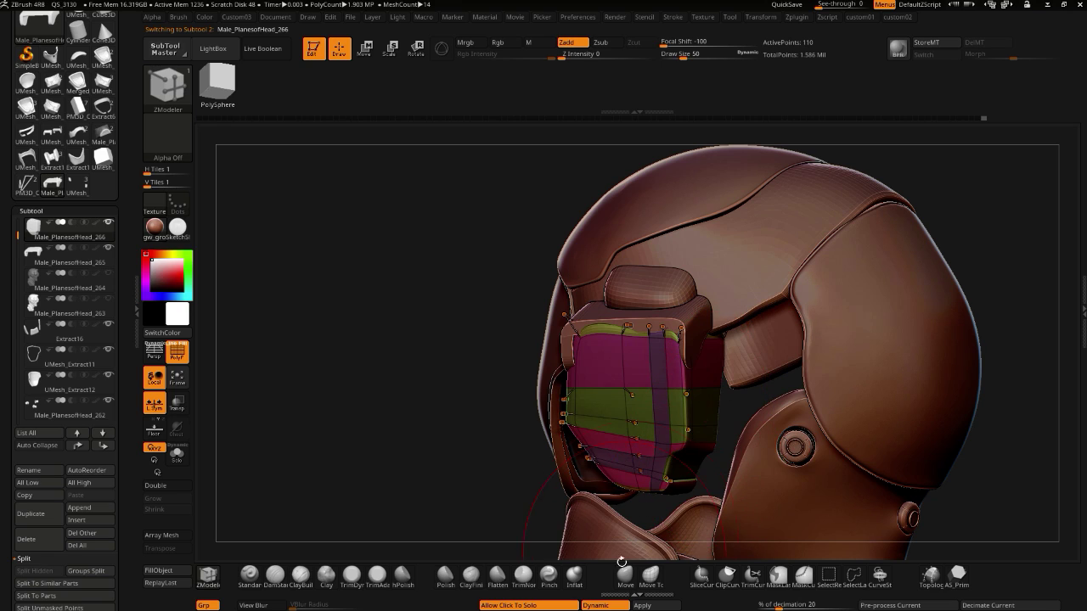
left_click(625, 575)
mouse_move(713, 408)
left_mouse_down()
mouse_move(728, 408)
mouse_move(685, 380)
left_mouse_up()
left_click_drag(444, 287, 512, 272)
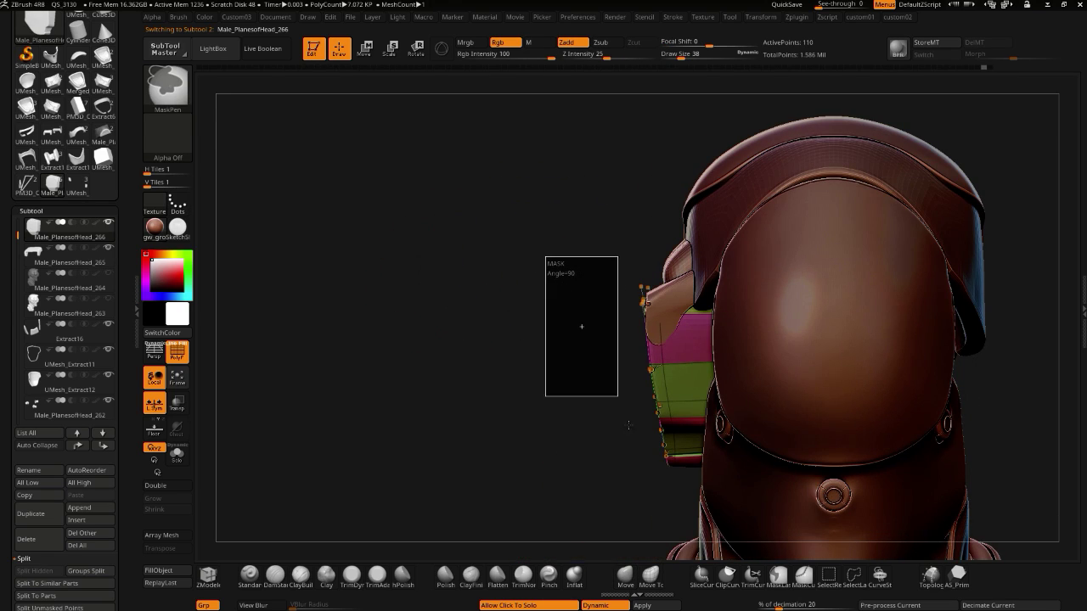
left_click_drag(537, 379, 646, 379)
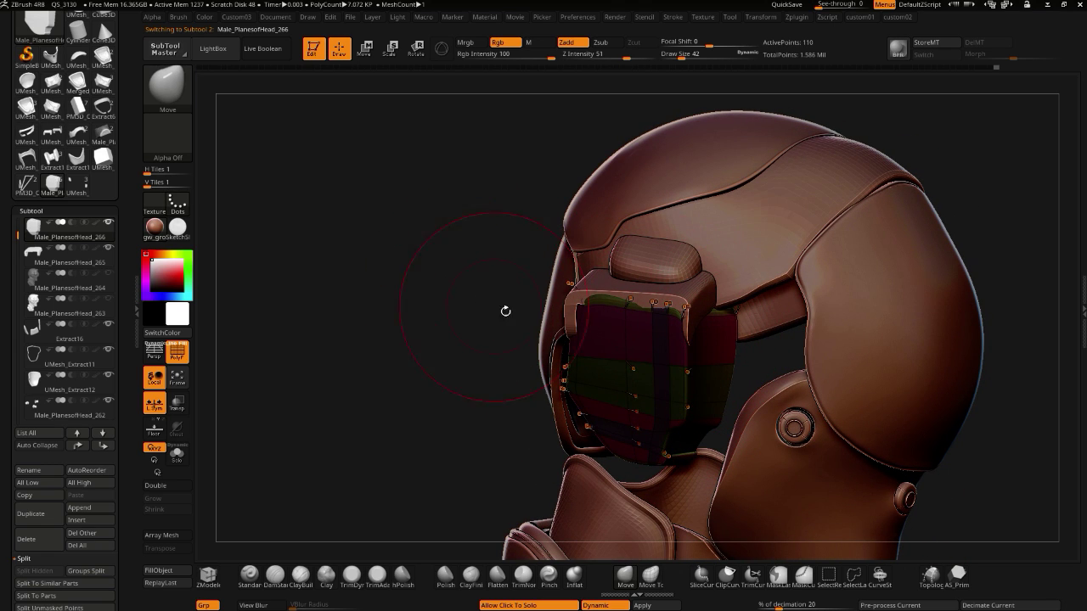
- Reshape the block's unmasked rear edges with the Move brush, reducing the draw size to 34
left_click_drag(481, 286, 528, 318)
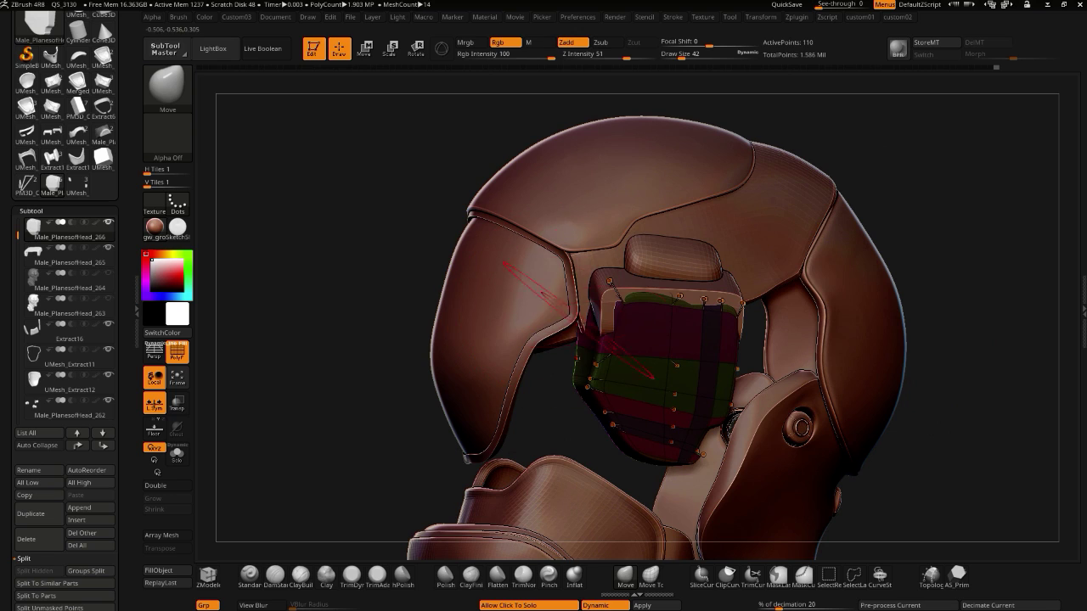
left_click_drag(414, 268, 564, 324)
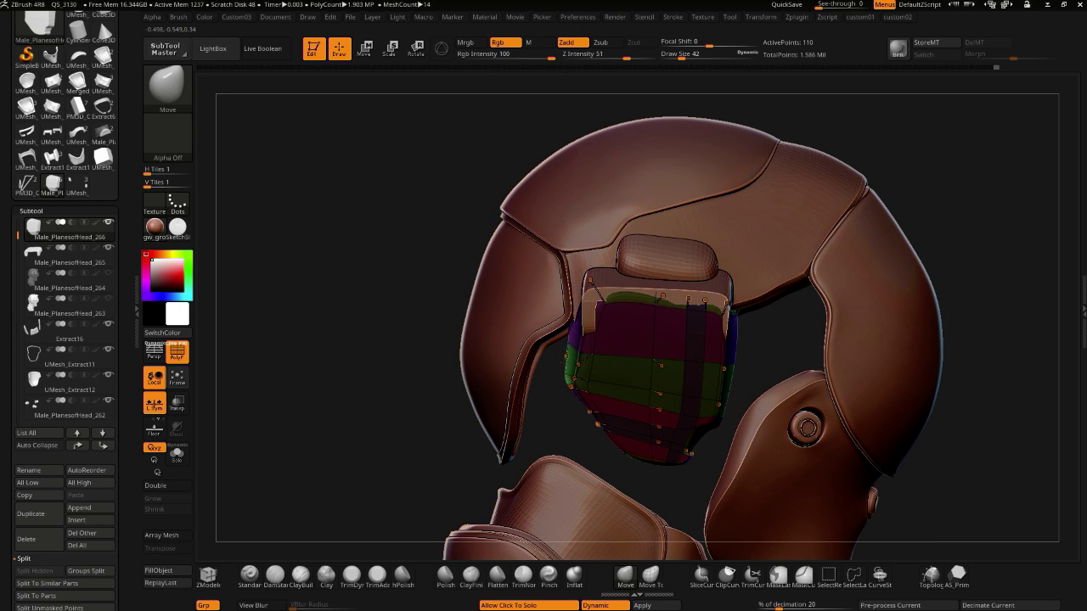
left_click_drag(433, 334, 531, 344)
left_click_drag(587, 415, 590, 411)
key("[")
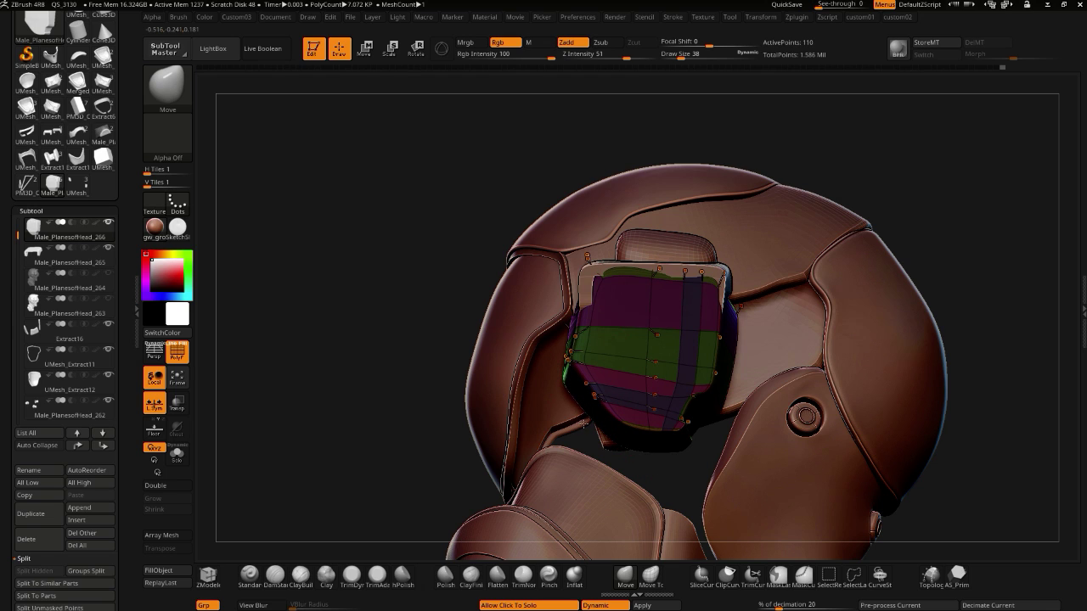
mouse_move(415, 310)
left_mouse_down()
mouse_move(408, 362)
mouse_move(352, 299)
left_mouse_up()
key("[")
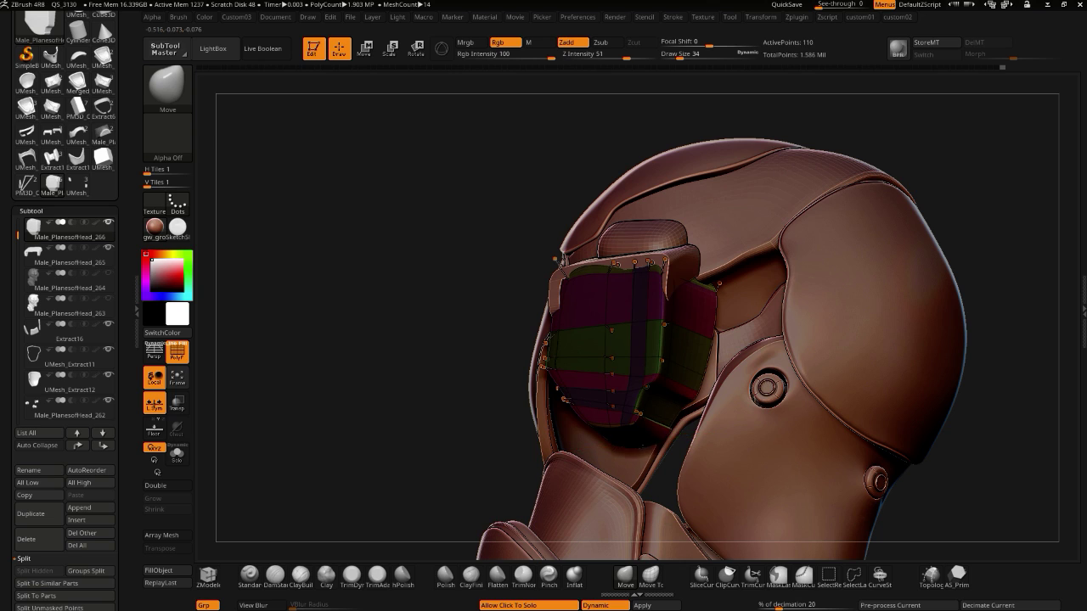
left_click_drag(419, 329, 481, 361)
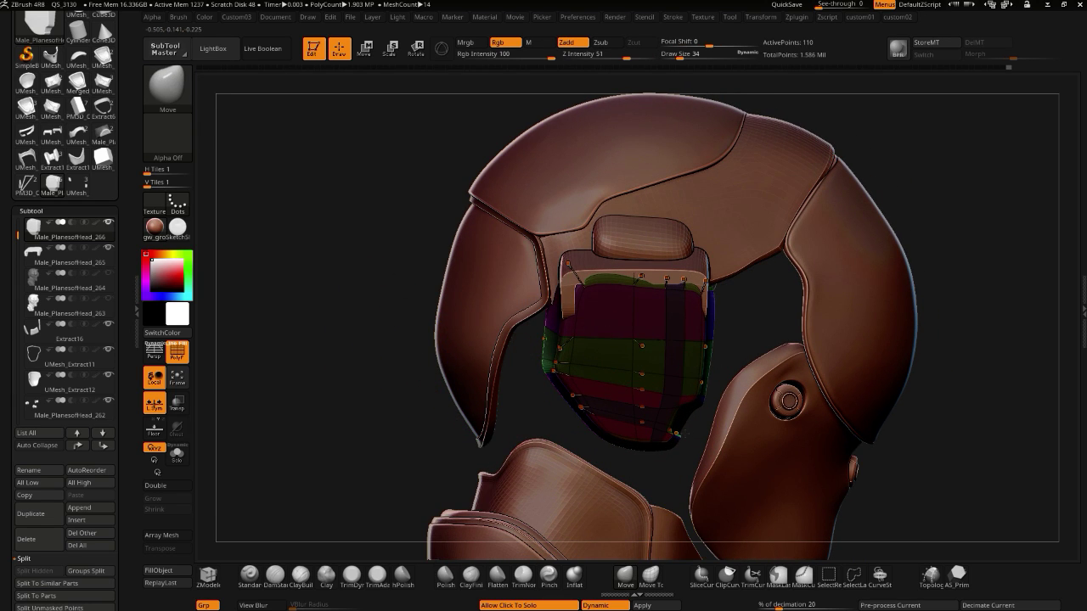
mouse_move(424, 311)
left_mouse_down()
mouse_move(381, 303)
mouse_move(393, 303)
left_mouse_up()
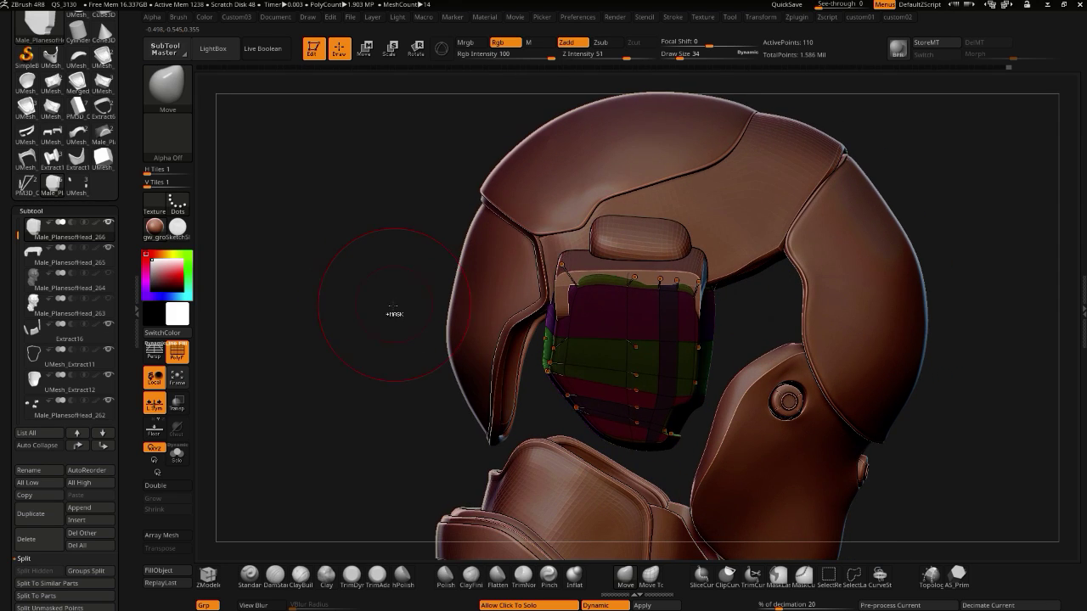
- Unmask the block's front and adjust its front edges beneath the frame with the Move brush
key("ctrl")
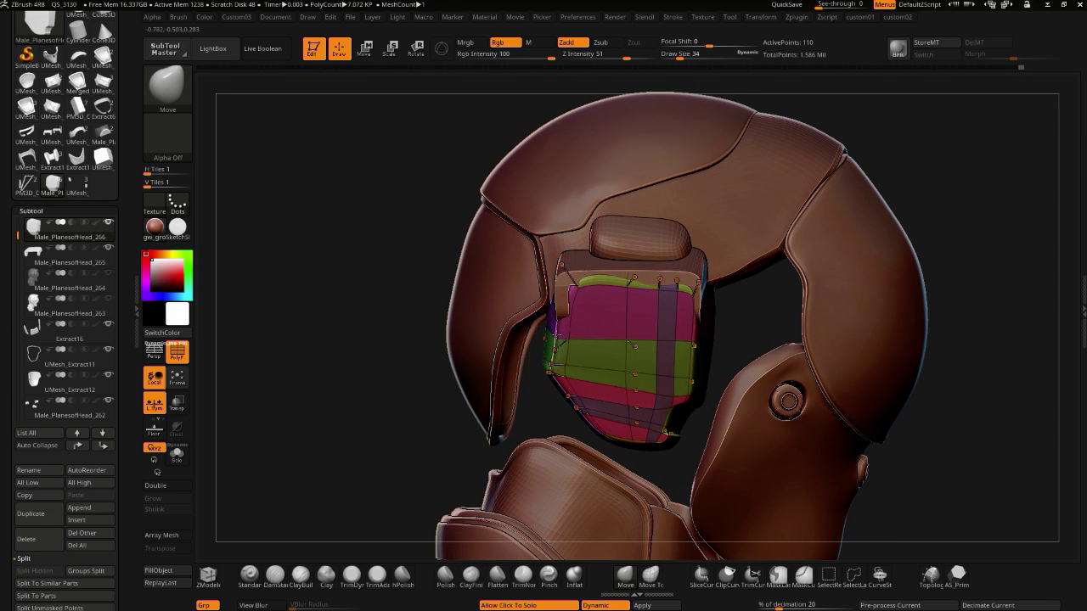
left_click_drag(403, 301, 481, 306)
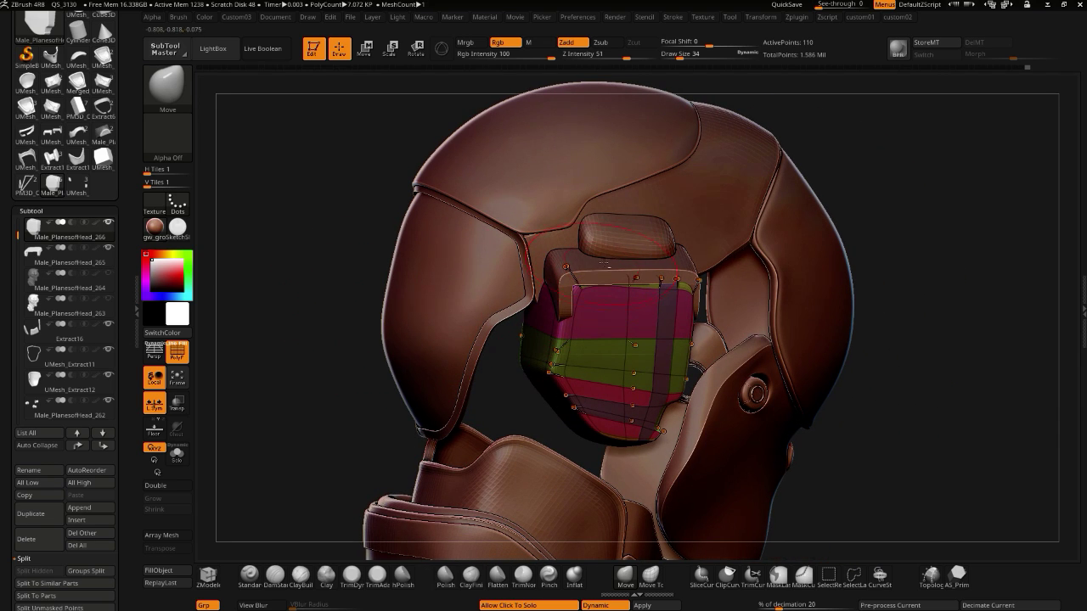
left_click_drag(609, 265, 638, 280)
mouse_move(338, 258)
left_mouse_down()
mouse_move(393, 256)
mouse_move(319, 265)
mouse_move(235, 187)
left_mouse_up()
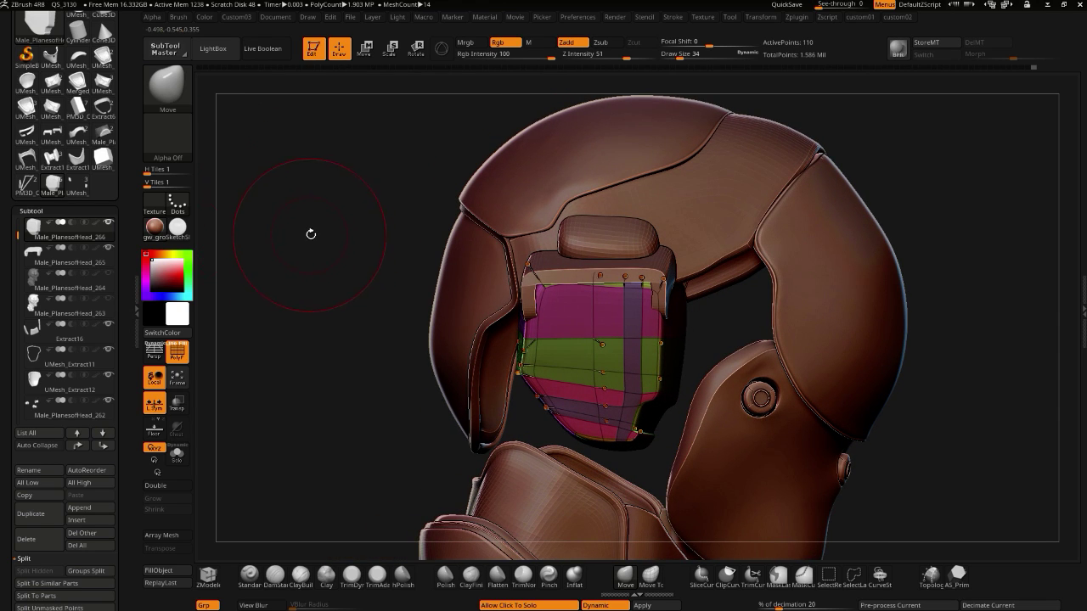
mouse_move(296, 234)
left_mouse_down()
mouse_move(327, 325)
mouse_move(427, 316)
left_mouse_up()
- Select the frame and nudge it toward the pad above with Transpose Move, undoing the first shift and redrawing the transpose line
left_click(558, 398, "alt")
left_click_drag(583, 495, 581, 391)
mouse_move(388, 274)
left_mouse_down()
mouse_move(379, 265)
mouse_move(384, 282)
mouse_move(412, 280)
mouse_move(556, 344)
left_mouse_up()
key("ctrl")
left_click_drag(594, 422, 654, 494, "ctrl")
key("w")
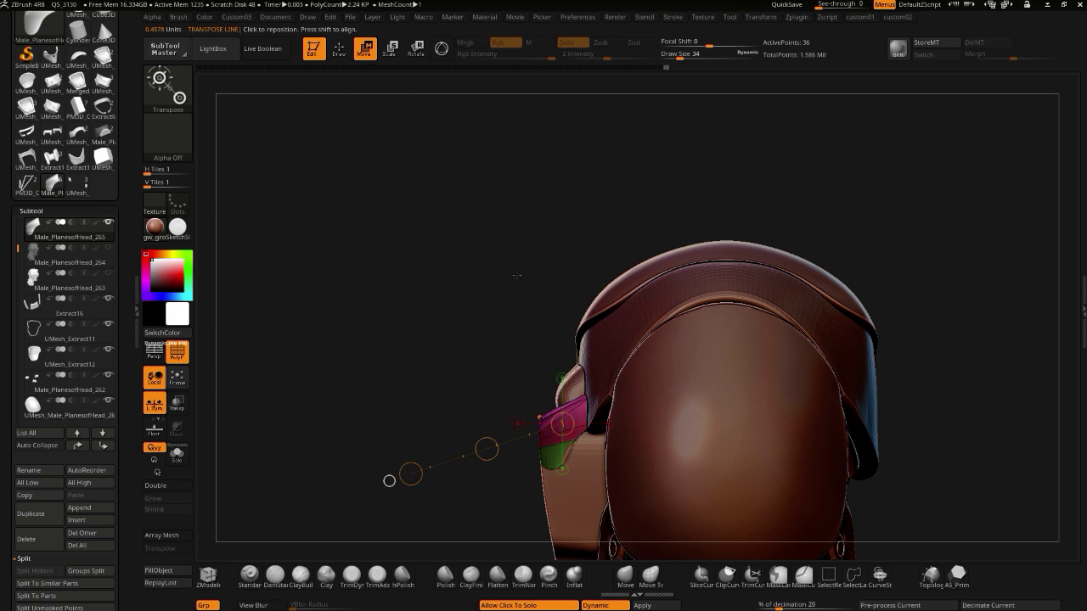
left_click_drag(577, 458, 577, 322, "shift")
left_click_drag(578, 370, 577, 355)
key("ctrl+z")
left_click_drag(563, 422, 463, 506)
mouse_move(516, 444)
left_mouse_down()
mouse_move(292, 281)
mouse_move(191, 276)
left_mouse_up()
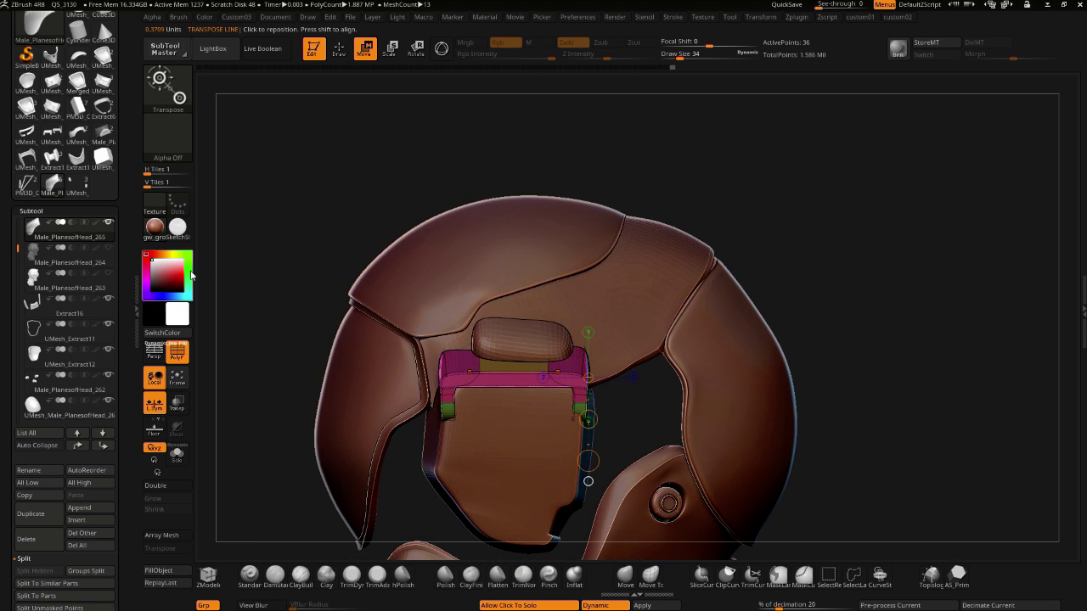
- Duplicate the frame, set the copy to subtraction, and enable Live Boolean with the polyframe hidden
left_click_drag(17, 248, 17, 216)
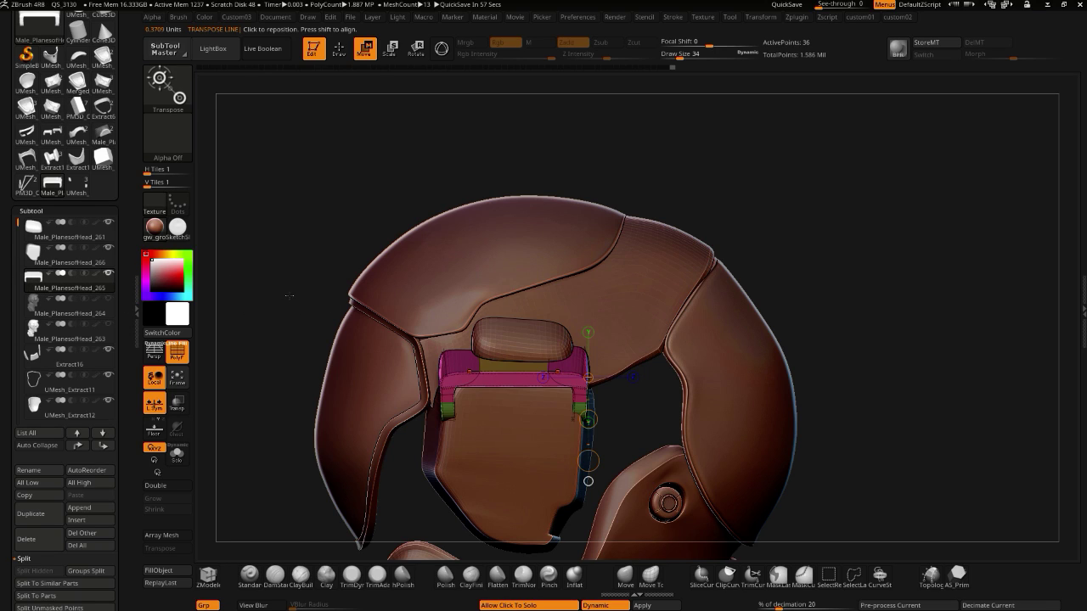
left_click(28, 513)
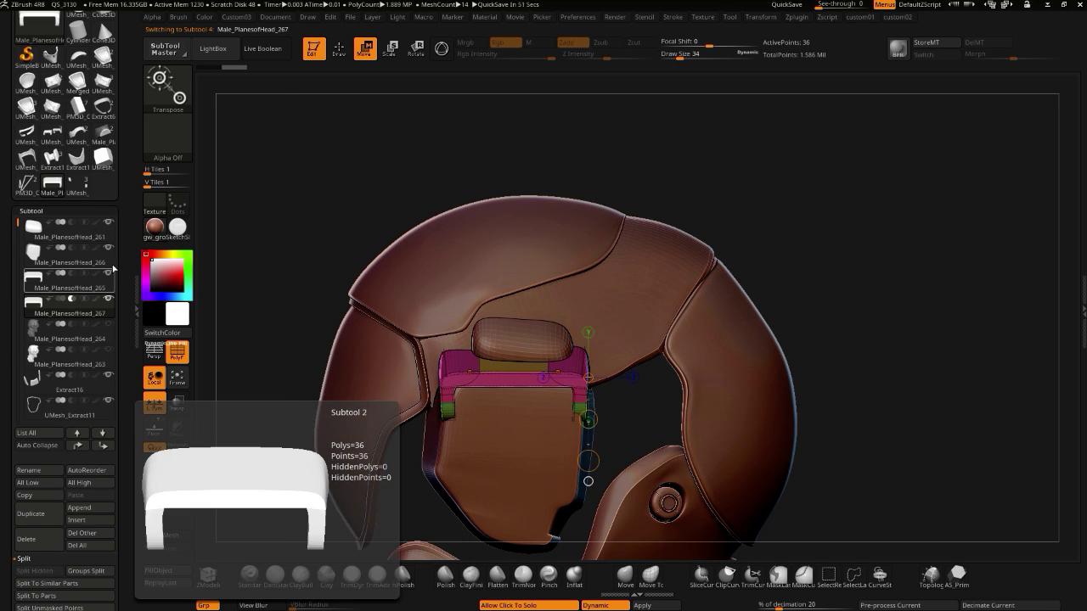
left_click(270, 51)
left_click(176, 352)
left_click_drag(272, 285, 240, 294)
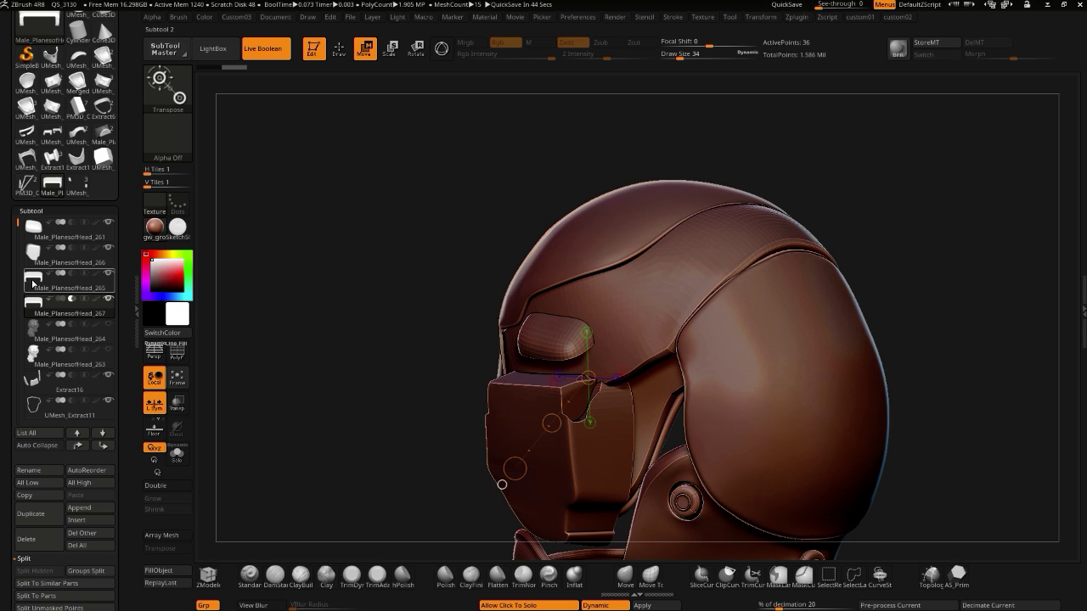
- Reorder the subtools so the original frame sits directly below its subtracting copy, and check the cut on the block
left_click(32, 284)
left_click_drag(296, 334, 316, 333)
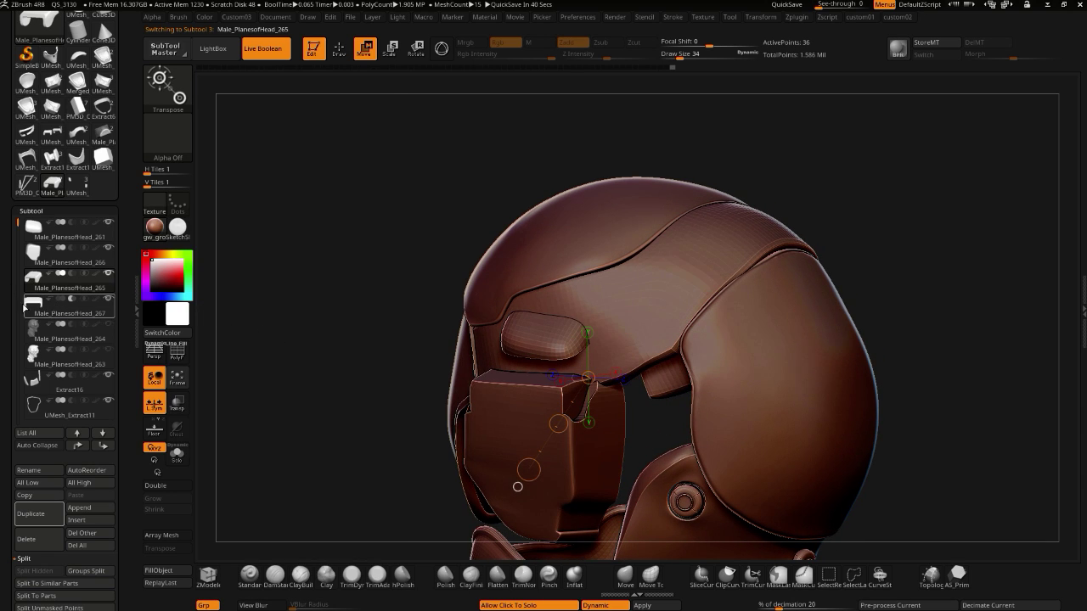
left_click(101, 433)
left_click_drag(307, 399, 287, 401)
left_click_drag(307, 400, 297, 400)
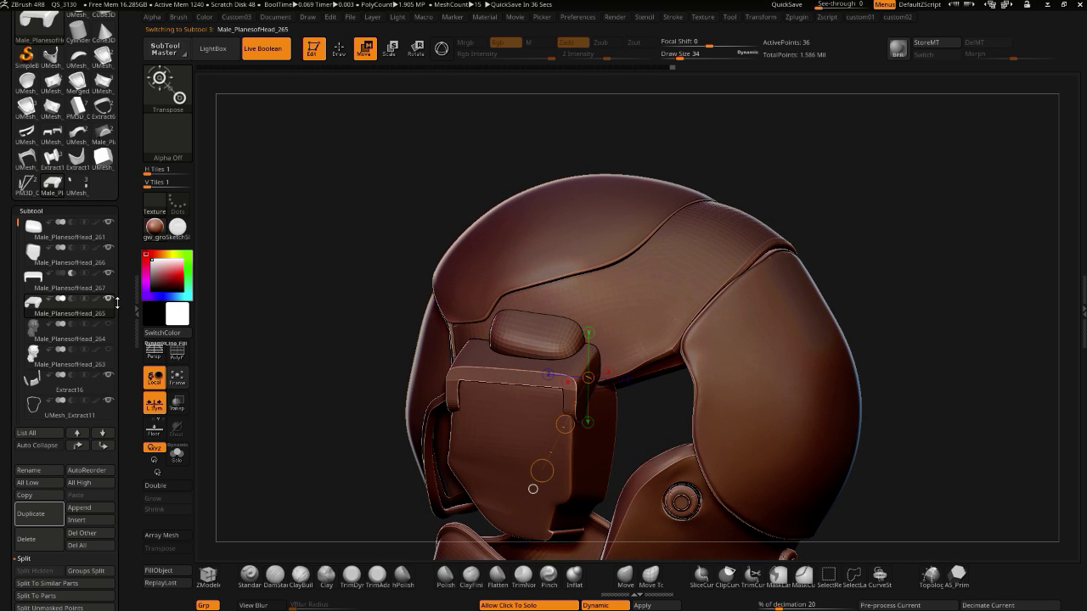
- Isolate the subtracting frame copy, enlarge it with the Inflate deformation and show the full helmet again
left_click(34, 282)
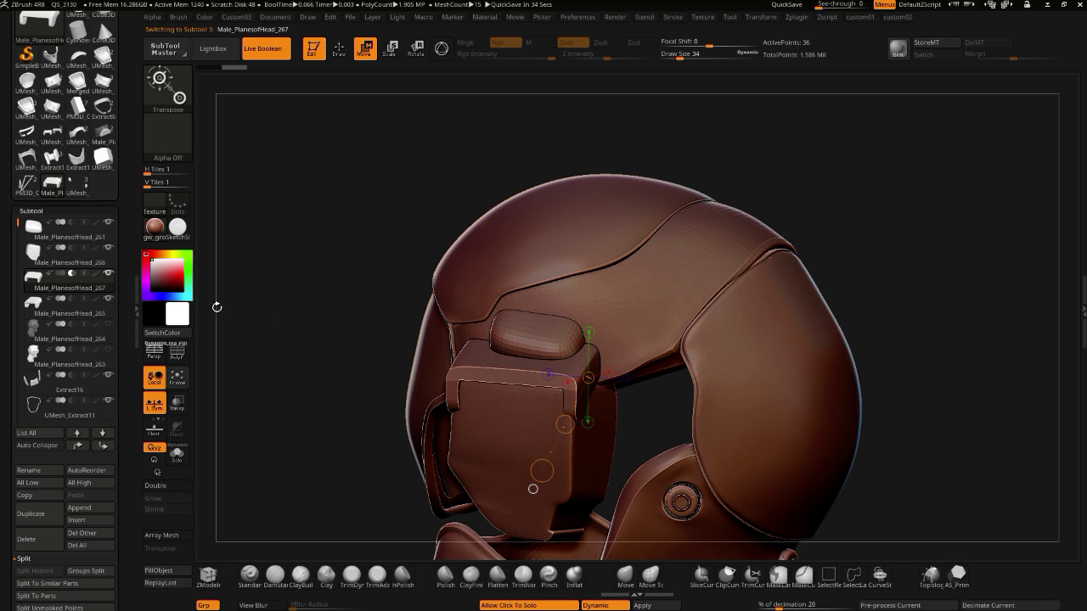
mouse_move(295, 347)
left_mouse_down()
mouse_move(320, 348)
mouse_move(298, 350)
left_mouse_up()
key("1")
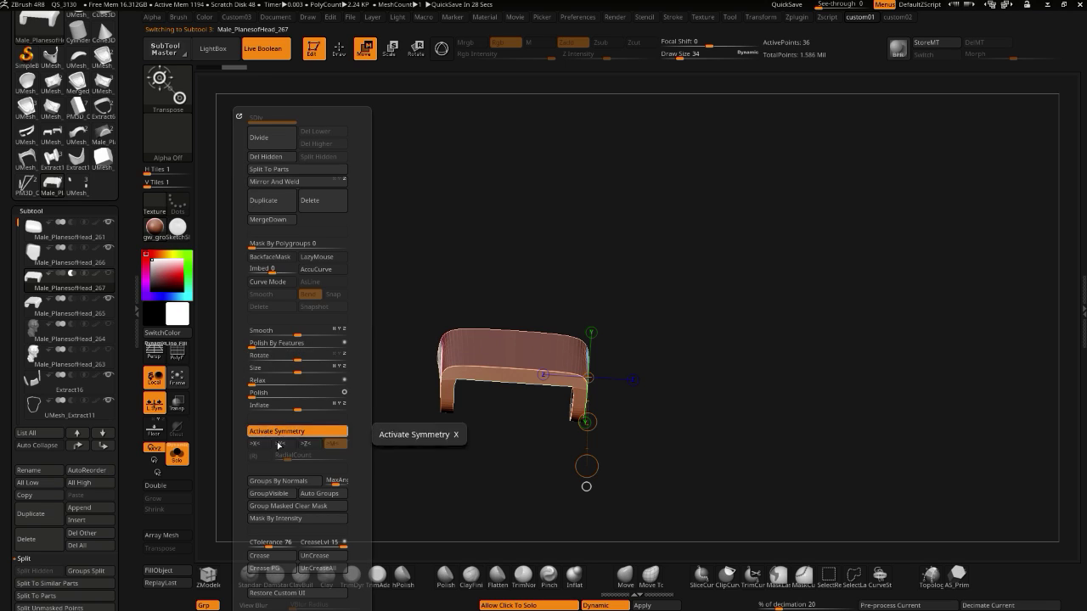
left_click_drag(297, 409, 318, 410)
key("ctrl+shift+s")
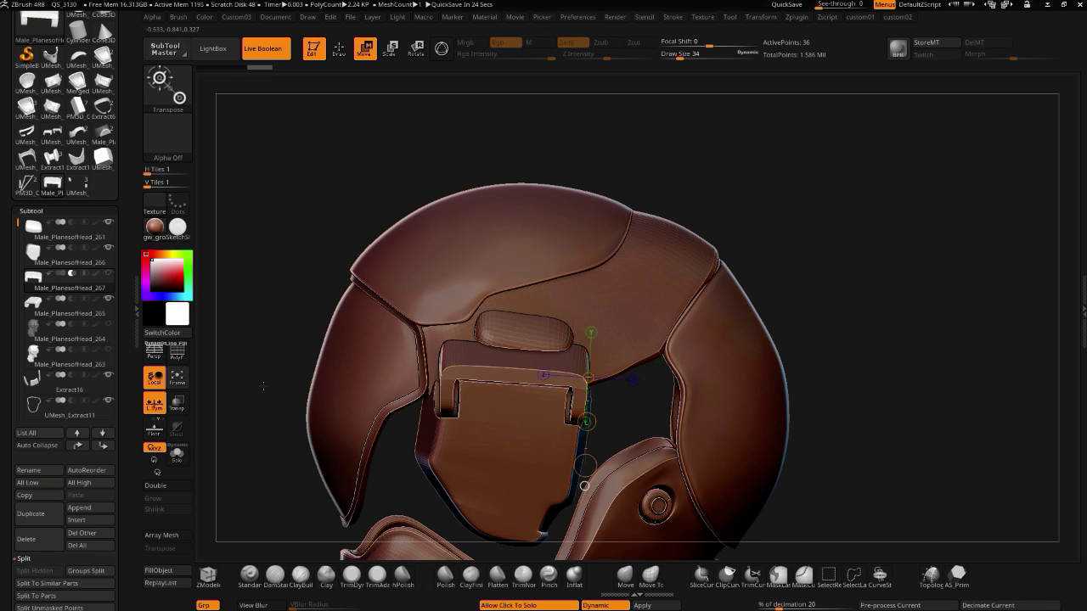
- Apply an Inflate deformation of -16 to the subtracting copy to narrow the gap around the frame
key("space")
left_click_drag(324, 409, 319, 409)
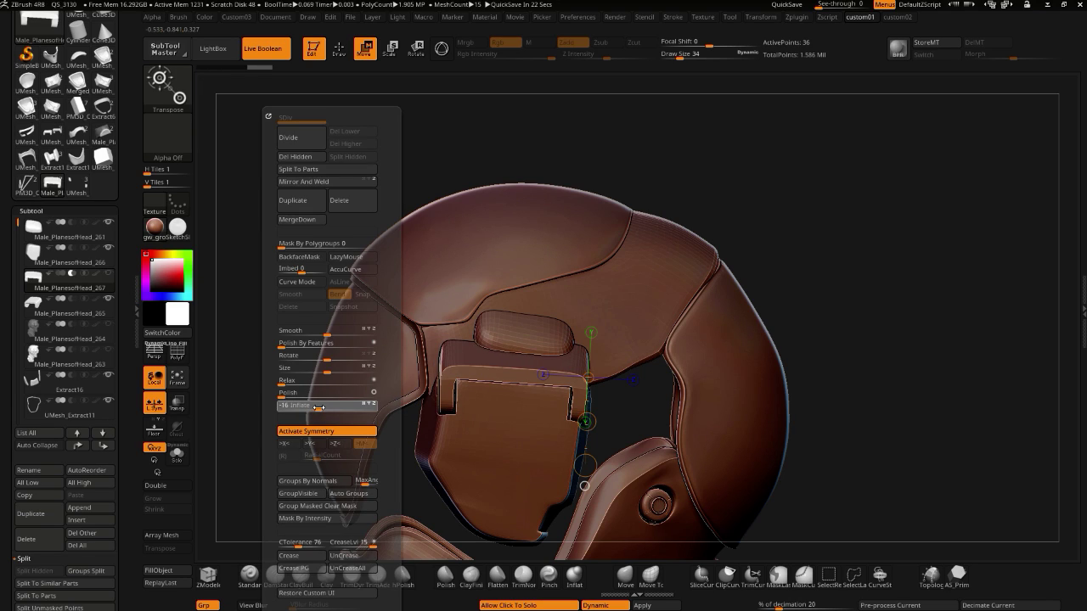
left_click_drag(242, 382, 204, 382)
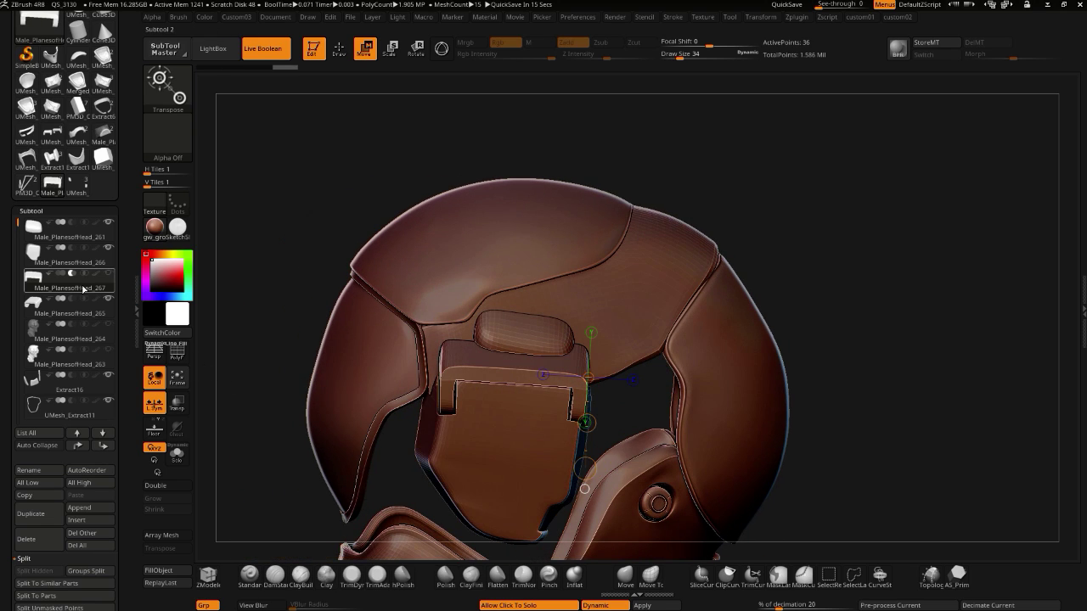
- Select the rounded pad above the frame and move it three places down the subtool list, below the original frame
left_click(32, 228)
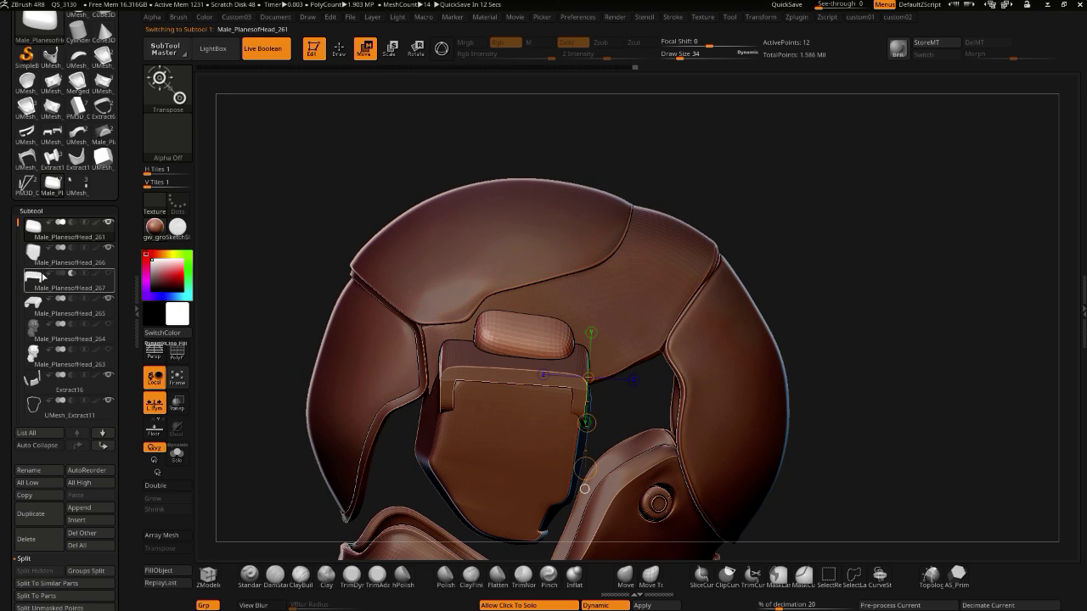
left_click(104, 447)
left_click(103, 448)
left_click(103, 447)
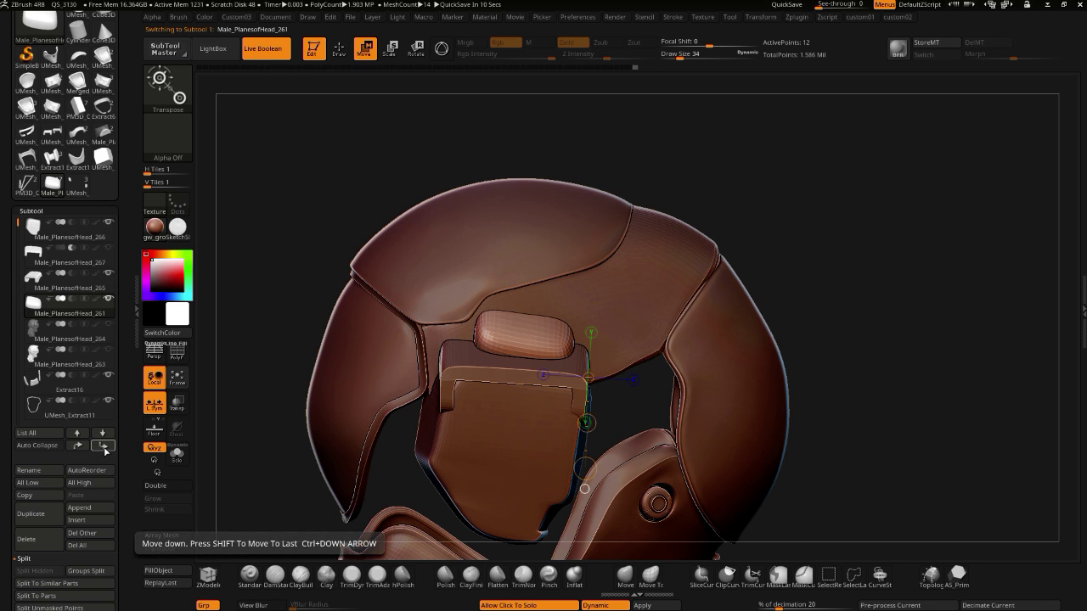
- Inspect the frame and block from several angles, and select the subtracting frame copy to examine its cut
left_click_drag(225, 412, 264, 416)
left_click_drag(561, 477, 621, 480)
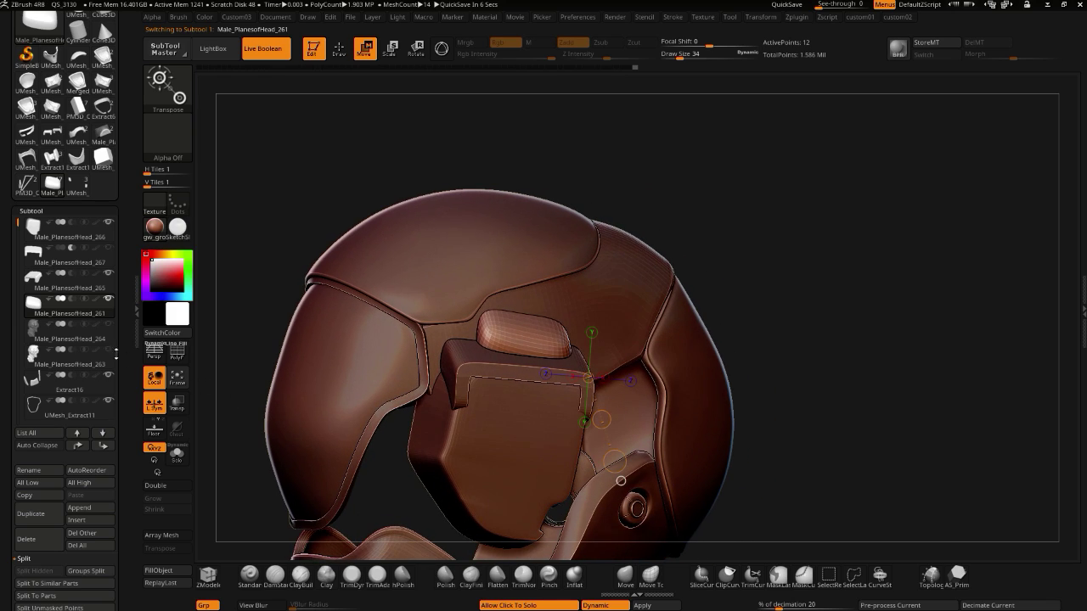
left_click(219, 331)
left_click(212, 333)
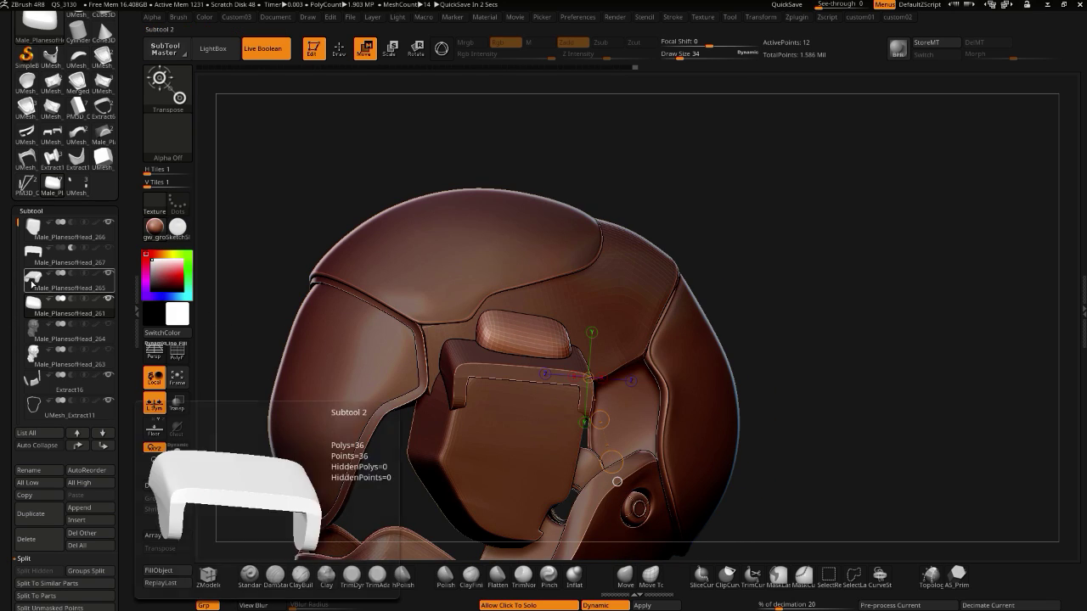
left_click(32, 254)
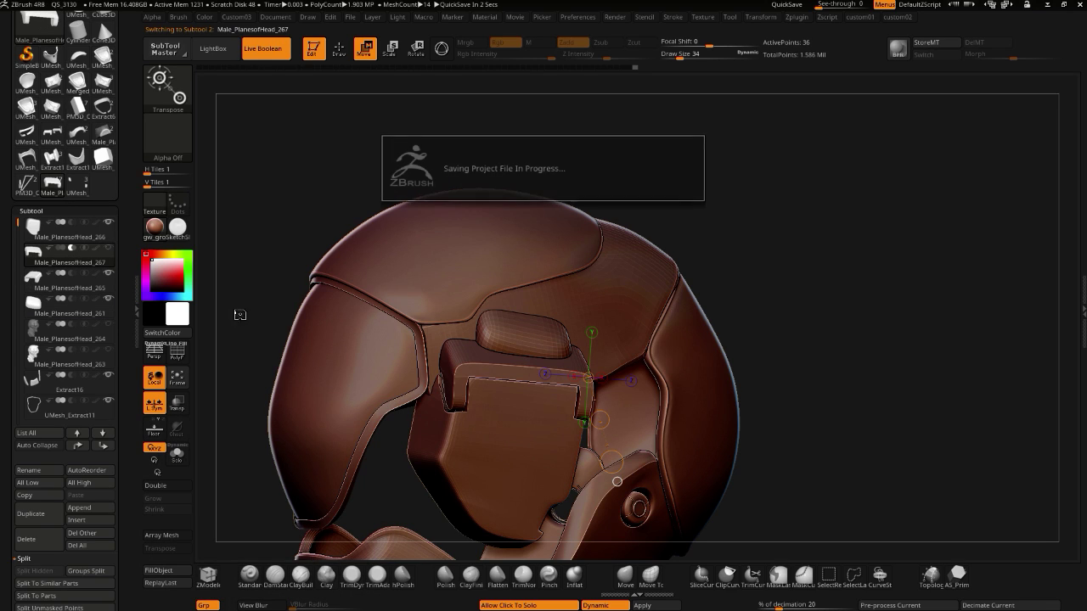
left_click_drag(215, 338, 216, 343)
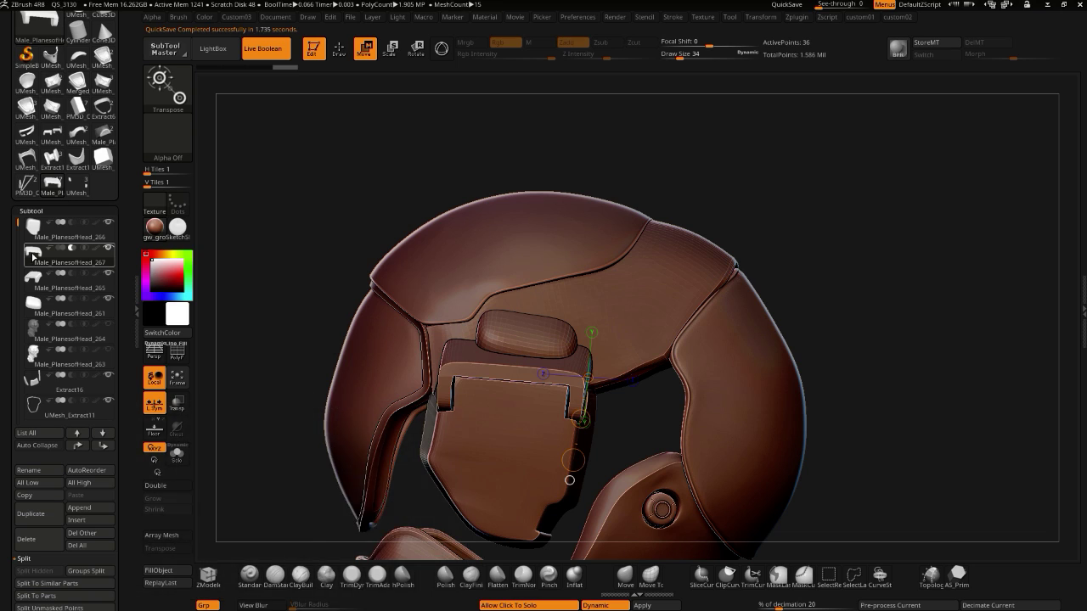
- Adjust the shape of the subtracting frame copy with the Move brush while checking the gap from both sides
left_click_drag(253, 306, 429, 354)
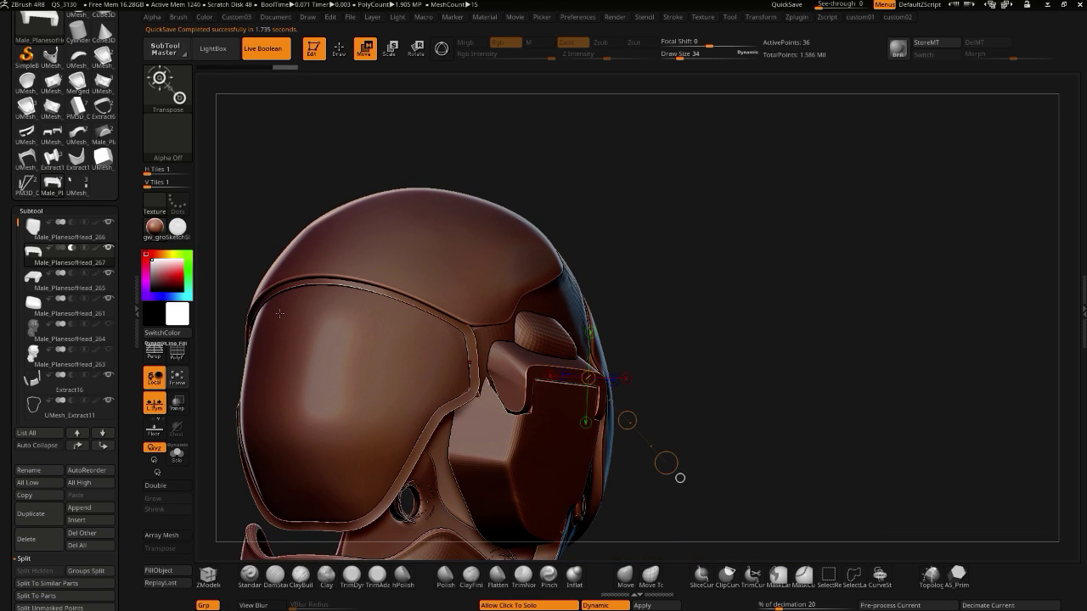
left_click(339, 50)
left_click(356, 211)
left_click_drag(345, 267, 303, 245)
left_click(348, 286)
mouse_move(349, 286)
left_mouse_down()
mouse_move(300, 297)
mouse_move(304, 356)
mouse_move(348, 348)
left_mouse_up()
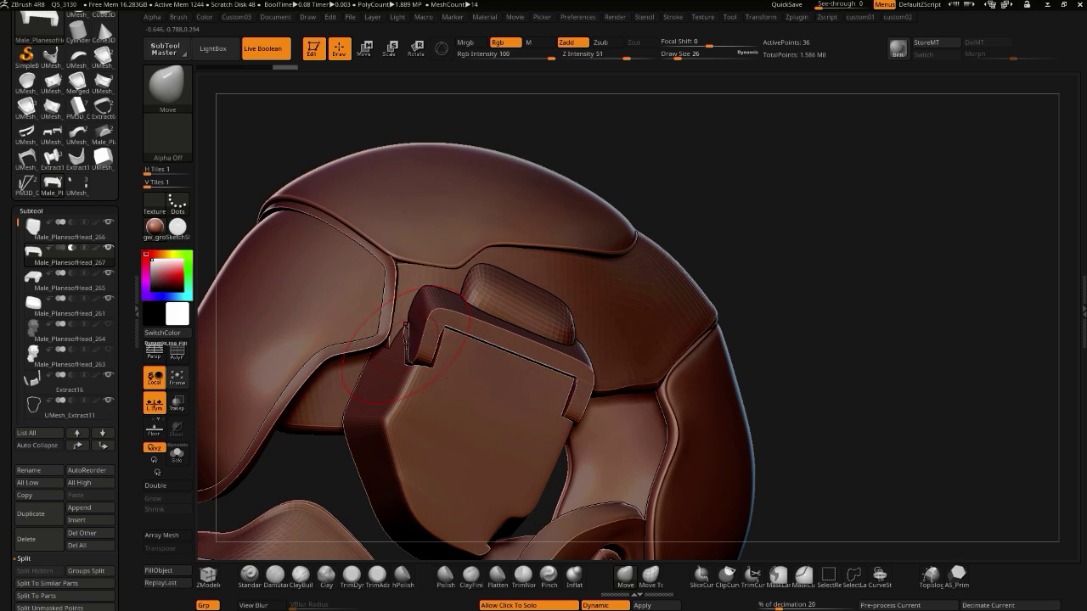
left_click_drag(261, 163, 246, 189)
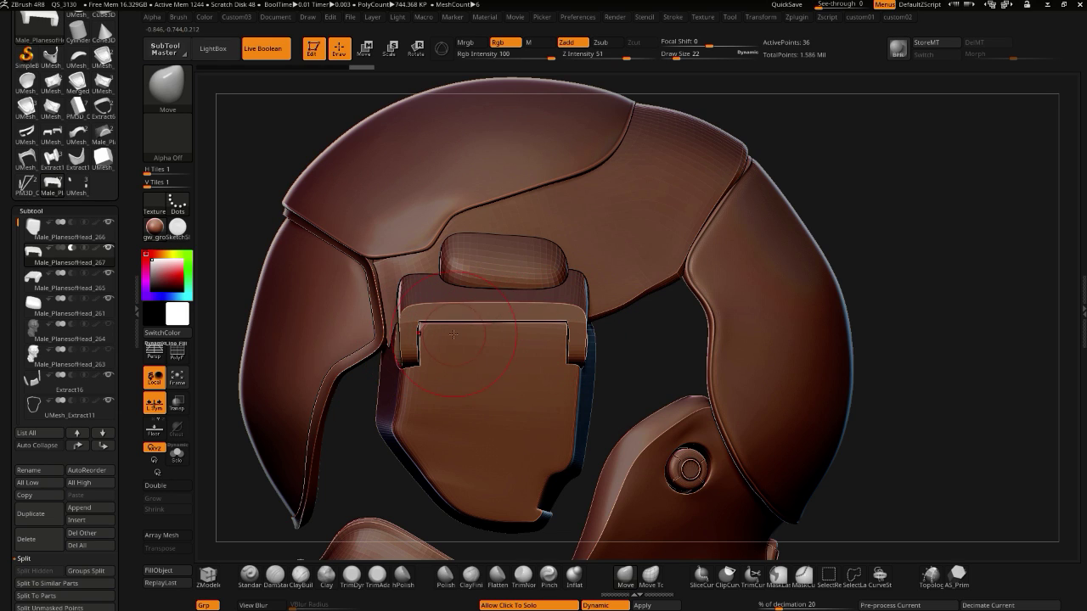
- Isolate the subtracting frame copy with its polygroups displayed and set the ZModeler edge action to Crease
left_click_drag(240, 299, 254, 317)
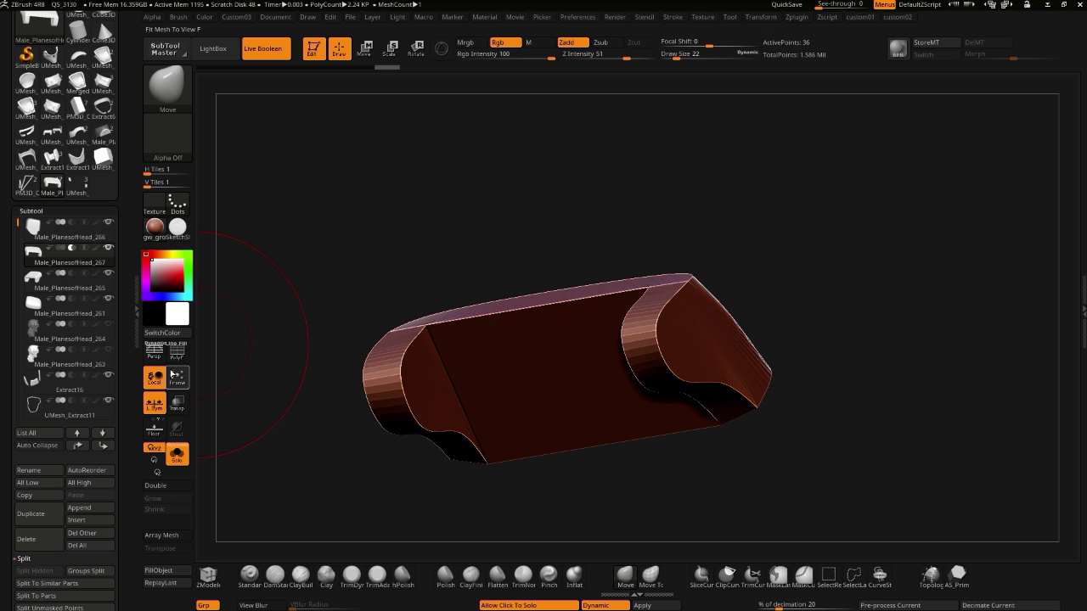
left_click(176, 350)
left_click_drag(254, 378, 325, 388)
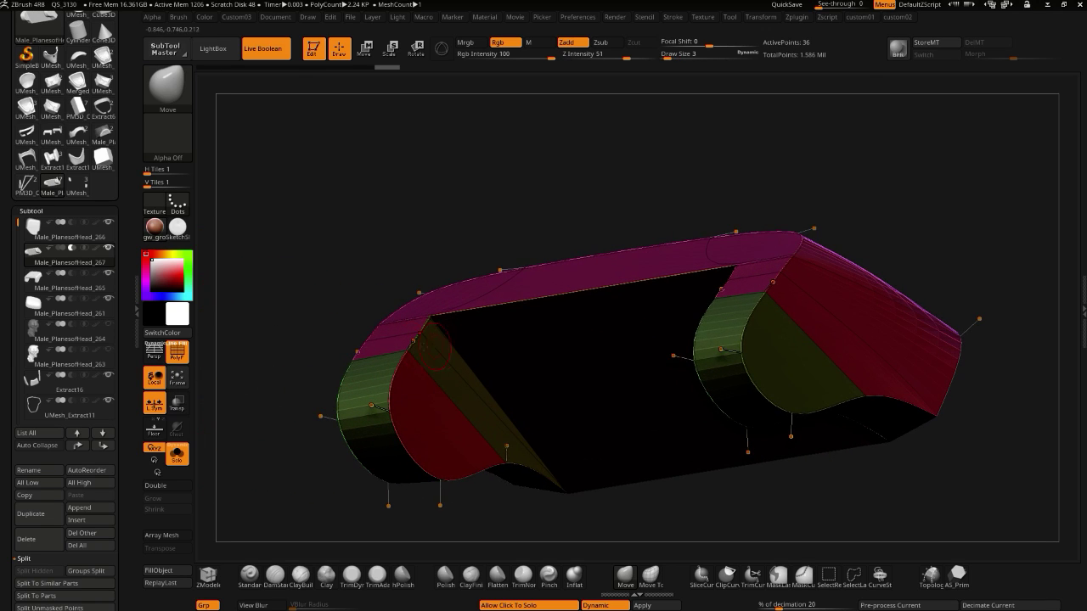
left_click(208, 577)
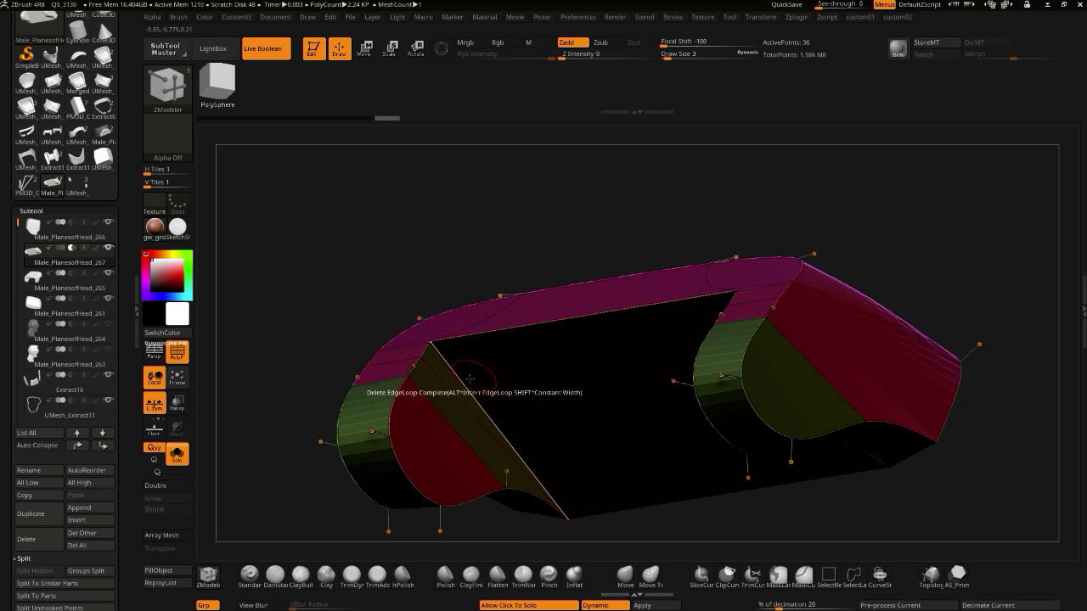
key("space")
left_click(339, 369)
- Crease the edges around both legs and the front of the subtracting copy, and turn the polyframe display off
left_click_drag(264, 355, 391, 337)
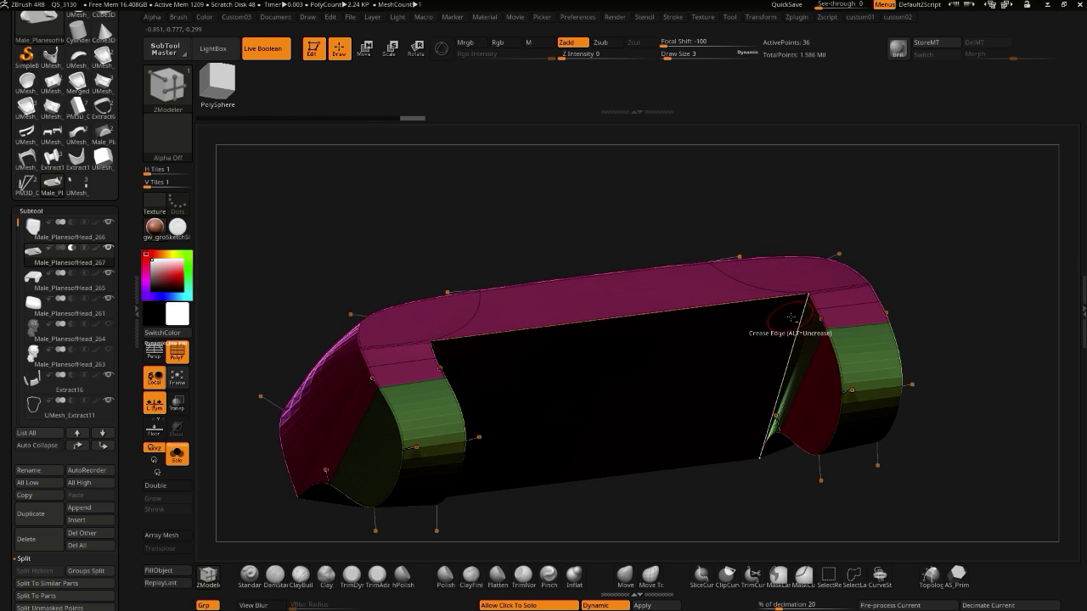
left_click_drag(760, 505, 441, 375)
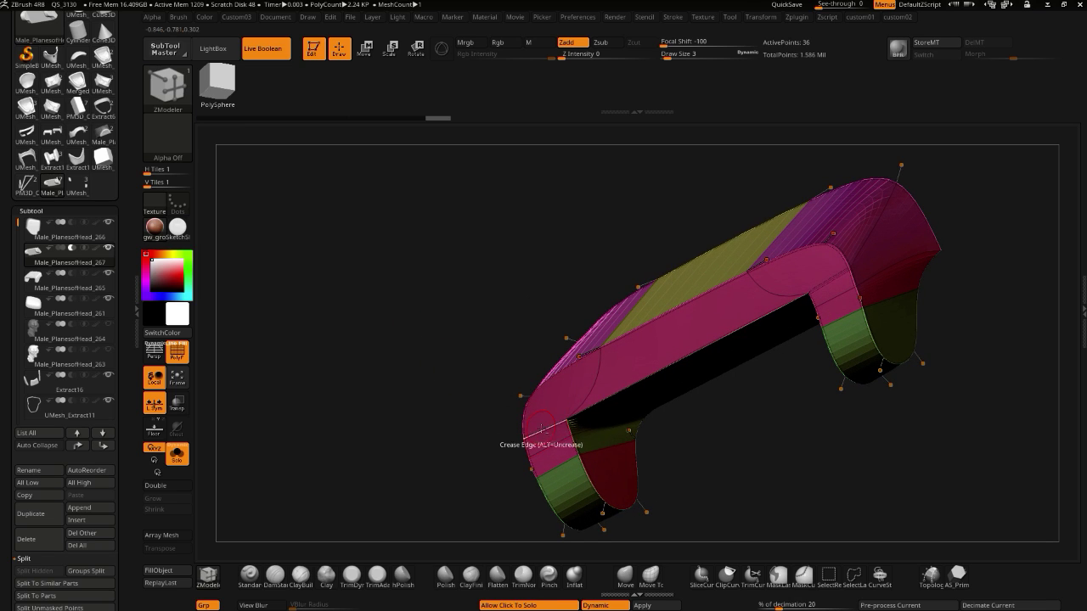
left_click_drag(440, 337, 451, 328)
left_click_drag(374, 307, 395, 305)
key("space")
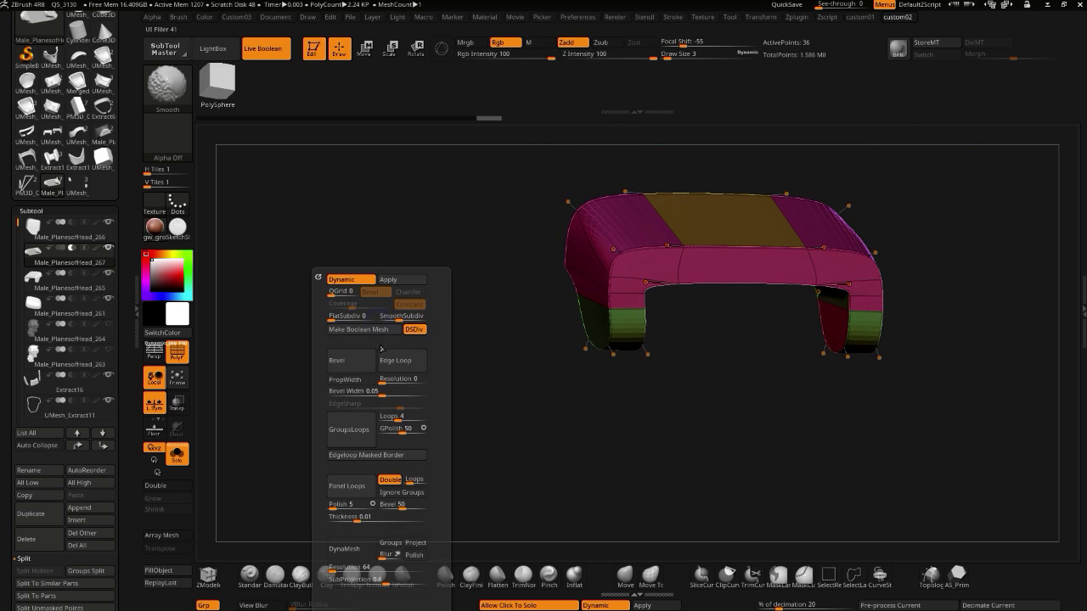
left_click(340, 378)
left_click_drag(250, 326, 225, 315)
left_click(180, 350)
- Select the original frame in the full helmet and nudge its side into shape with the Move brush
left_click_drag(304, 347, 374, 326)
left_click(704, 275, "alt")
left_click_drag(509, 265, 468, 276)
left_click(625, 576)
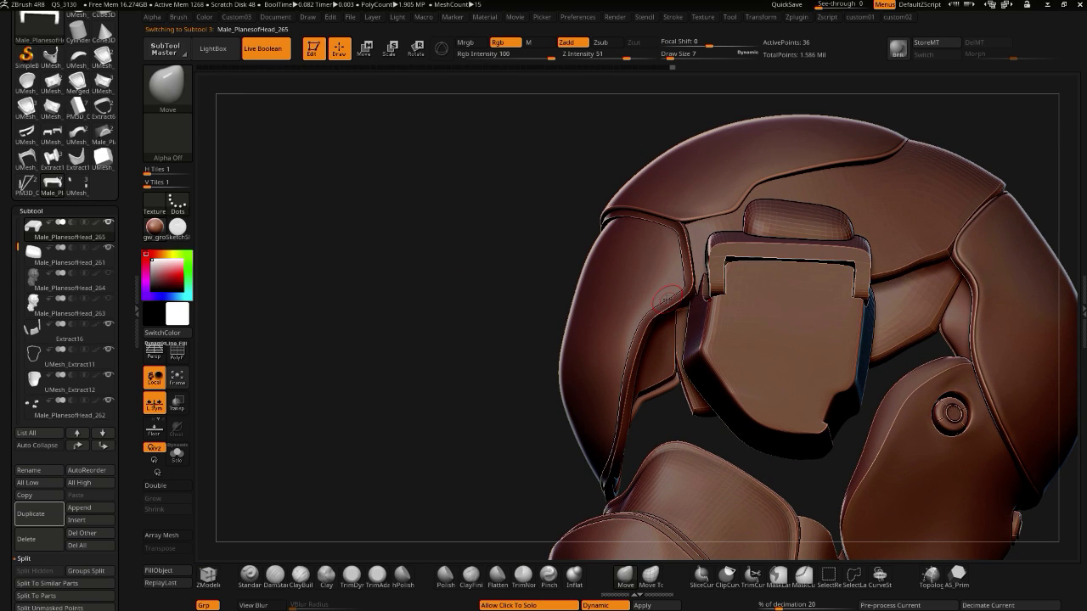
left_click_drag(514, 280, 467, 265)
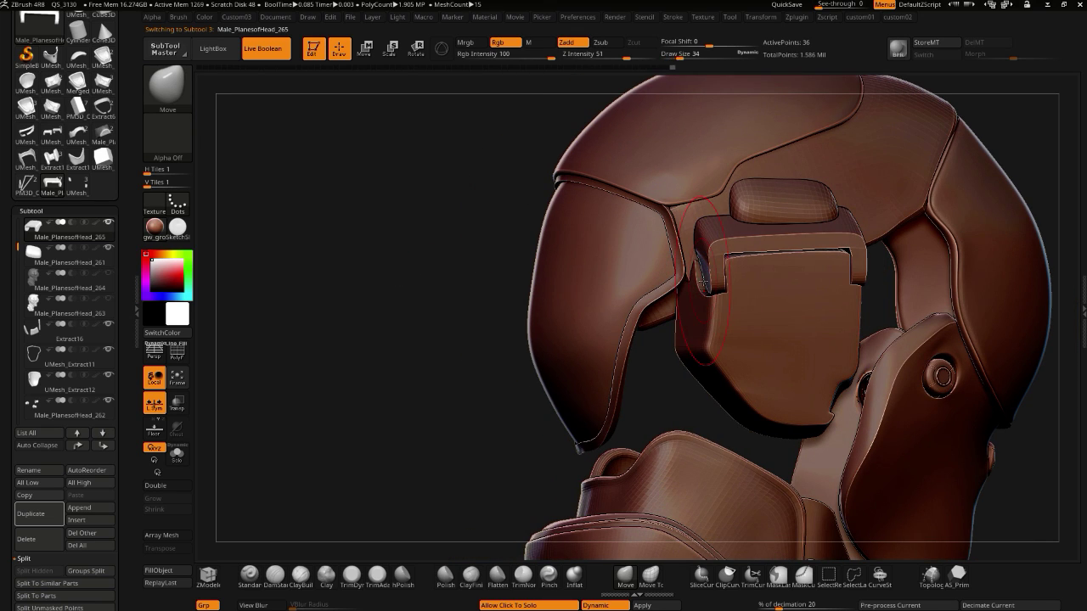
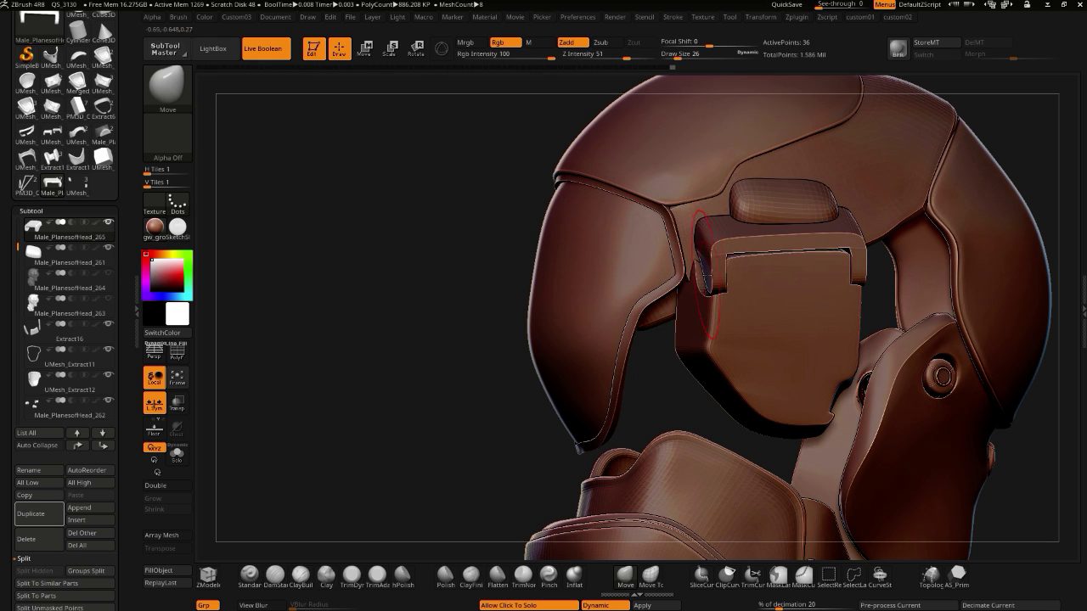
left_click_drag(488, 263, 612, 270)
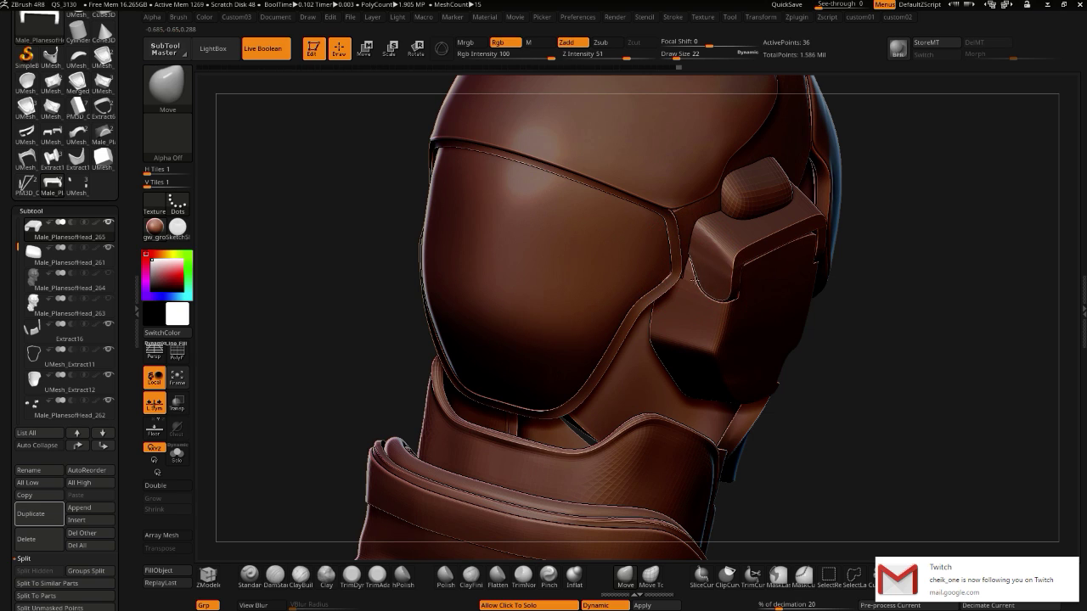
right_click_drag(842, 380, 708, 249)
right_click_drag(635, 221, 416, 357)
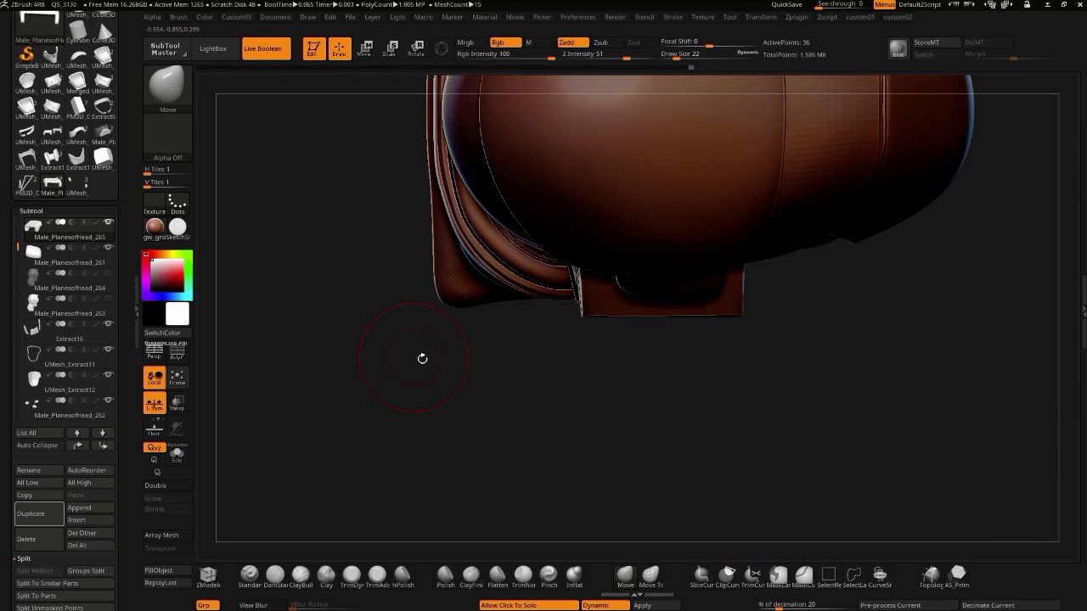
- Isolate the frame, center the transform gizmo on it and scale it along the Z axis
key("ctrl")
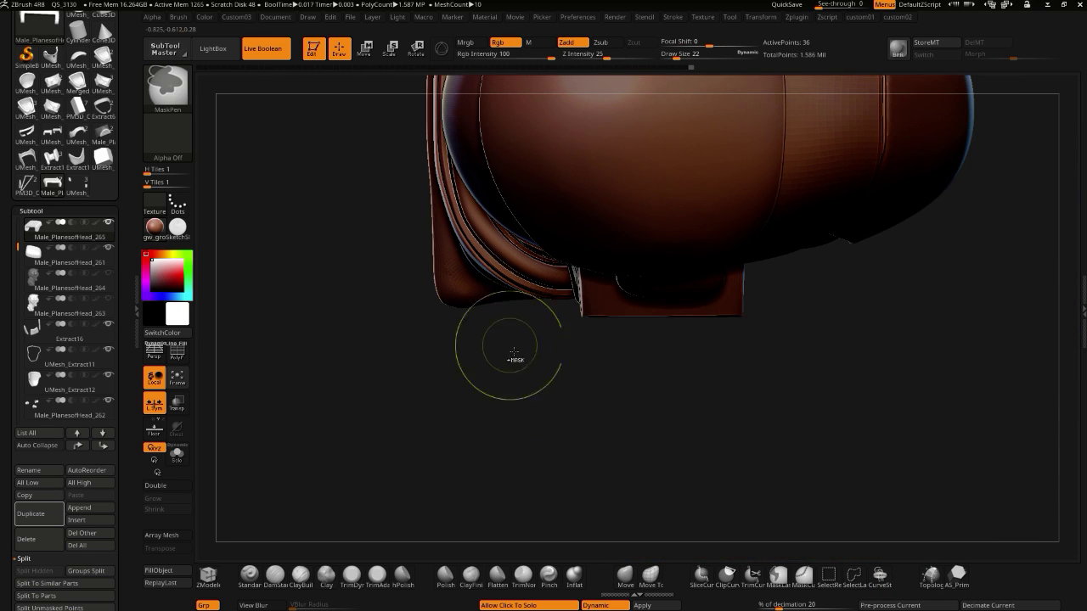
left_click_drag(552, 437, 473, 349)
left_click(458, 366)
key("ctrl")
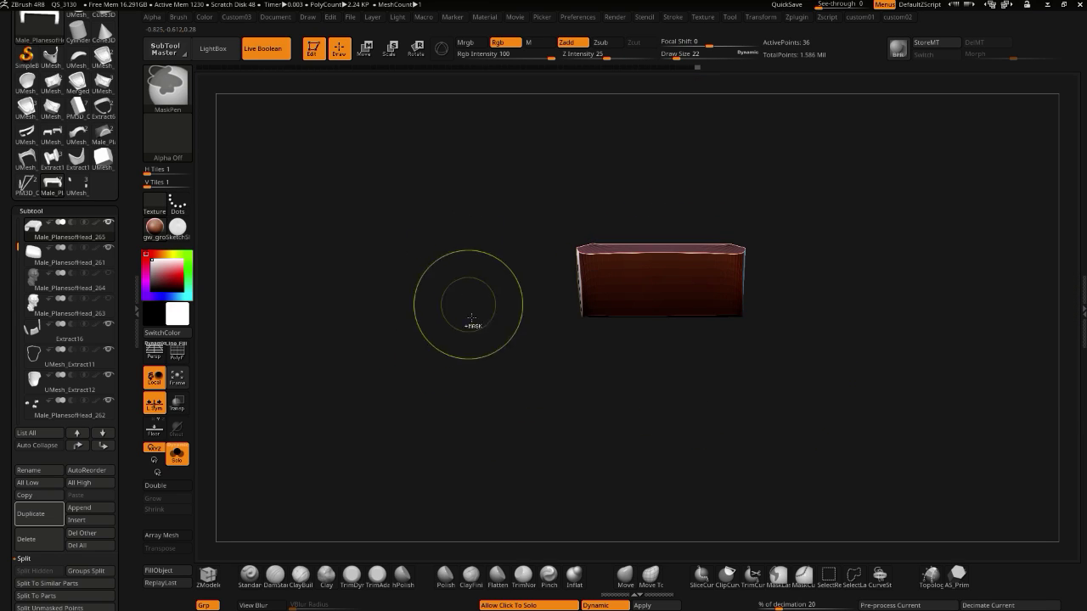
left_click(365, 48)
left_click(441, 48)
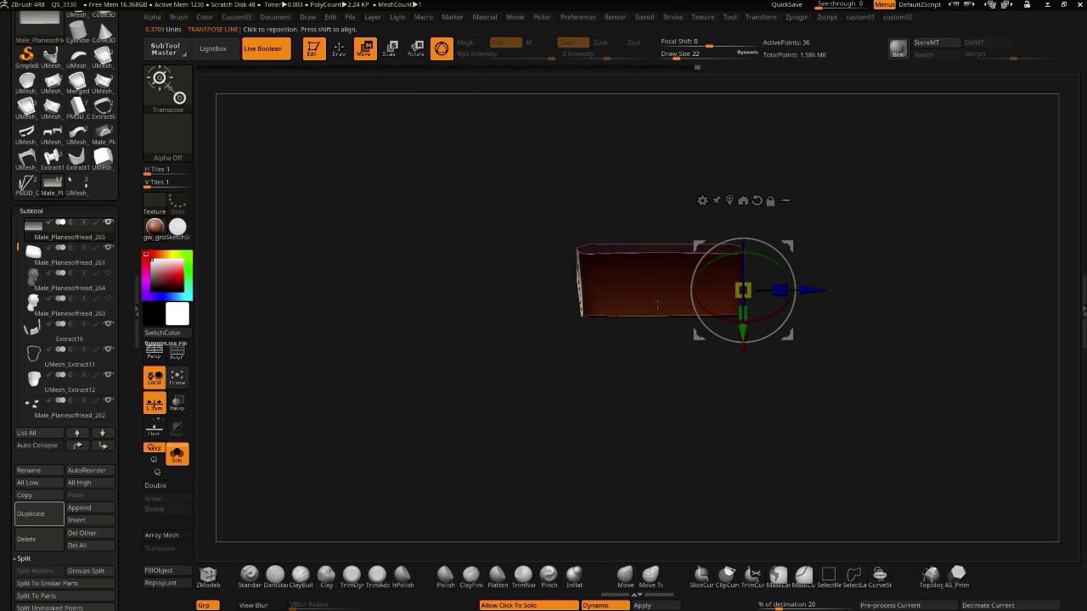
left_click(730, 201)
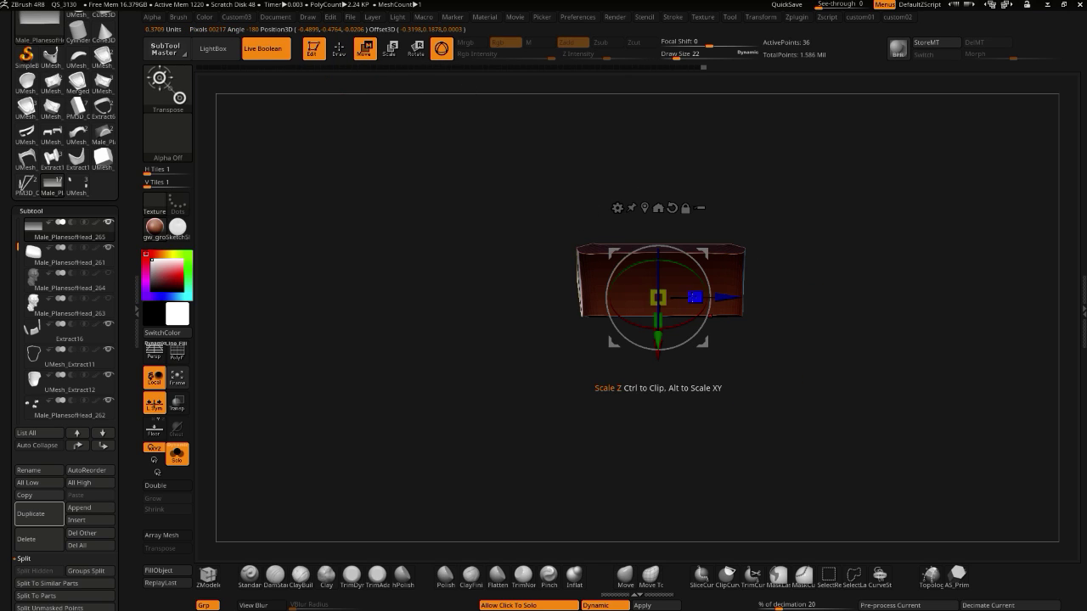
left_click_drag(658, 297, 682, 296)
- Show the full helmet again and fine-tune the frame's Z scale against the notched block
left_click_drag(478, 318, 434, 277)
left_click(435, 277)
left_click_drag(357, 265, 407, 247)
key("ctrl")
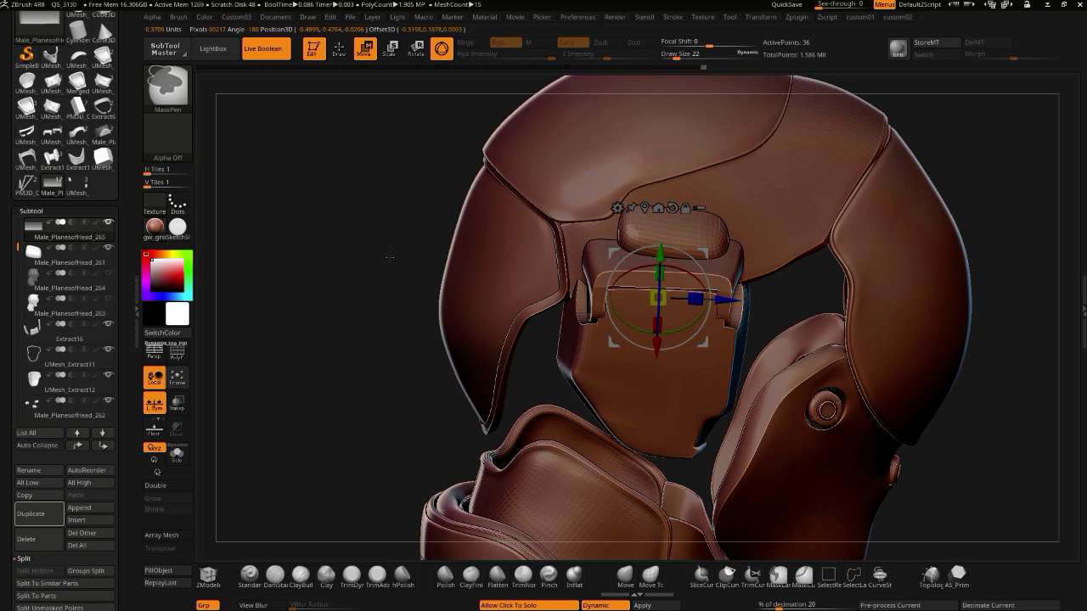
left_click_drag(695, 298, 694, 298)
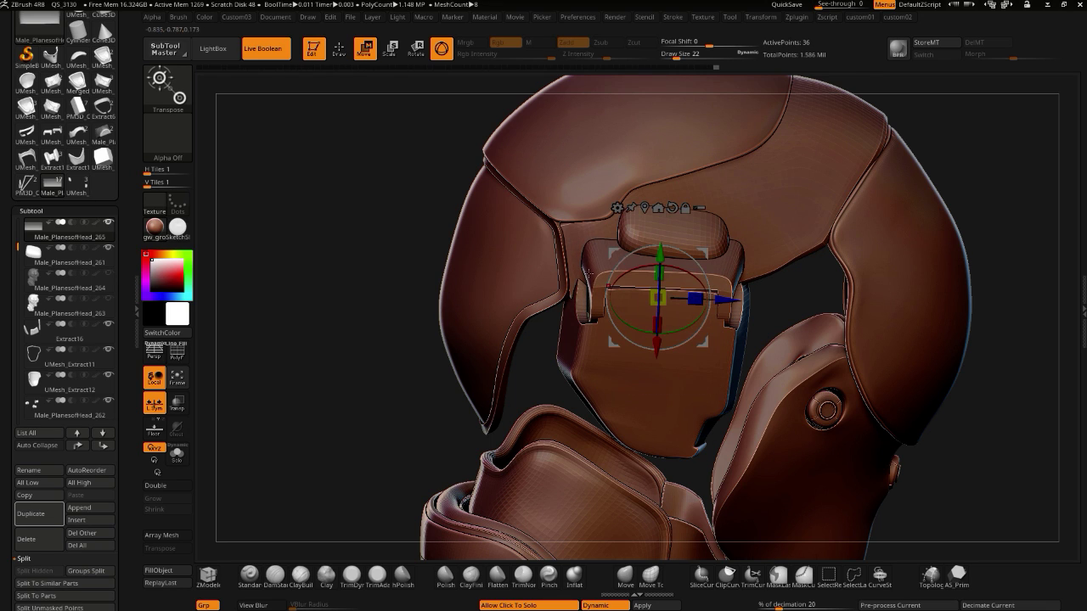
left_click_drag(325, 222, 538, 291)
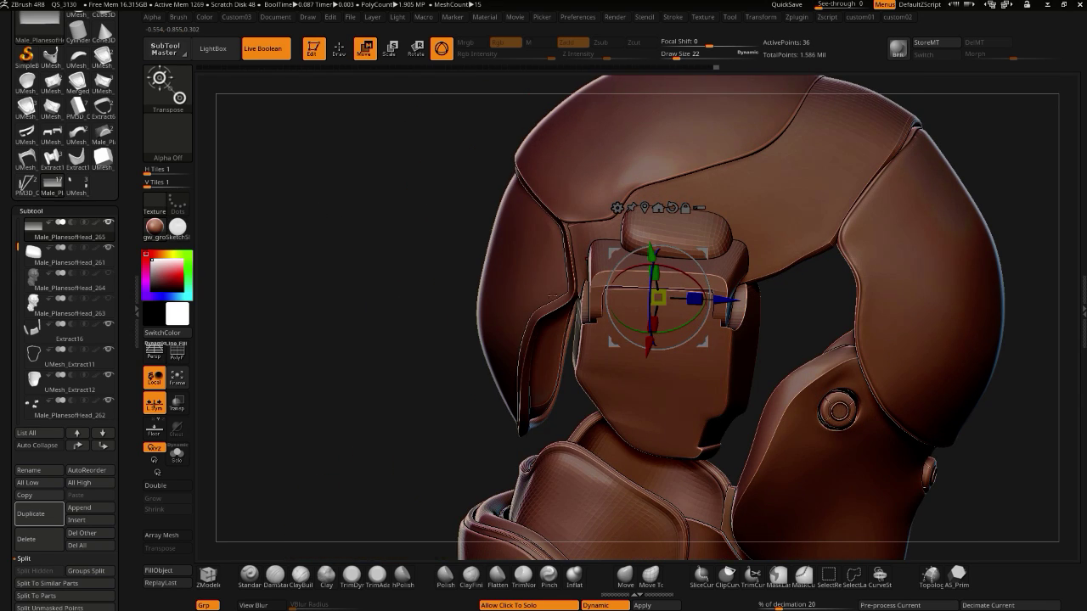
left_click(584, 316, "alt")
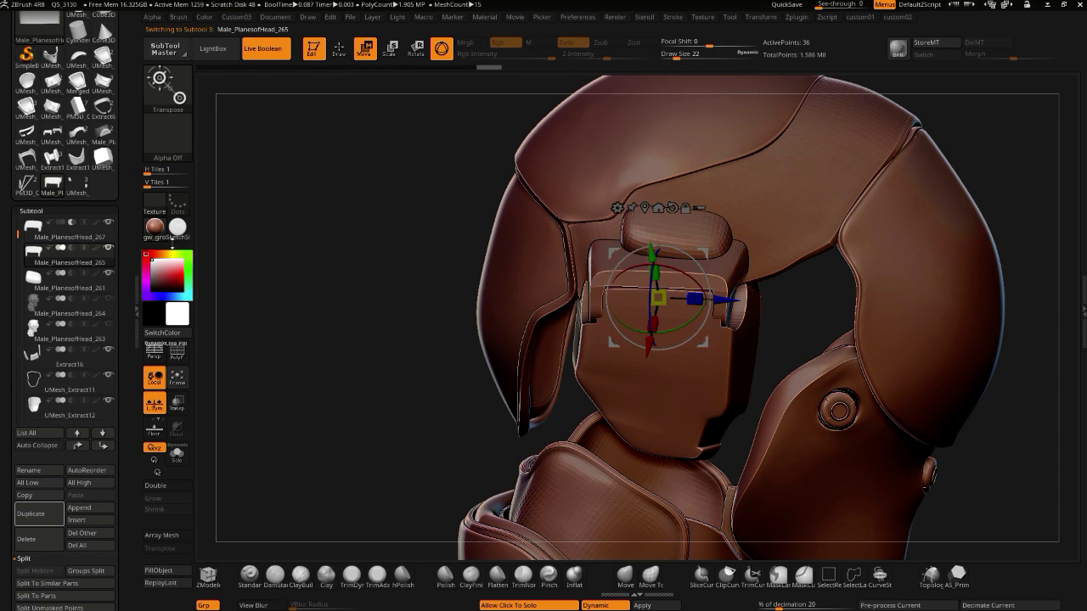
left_click_drag(696, 299, 690, 299)
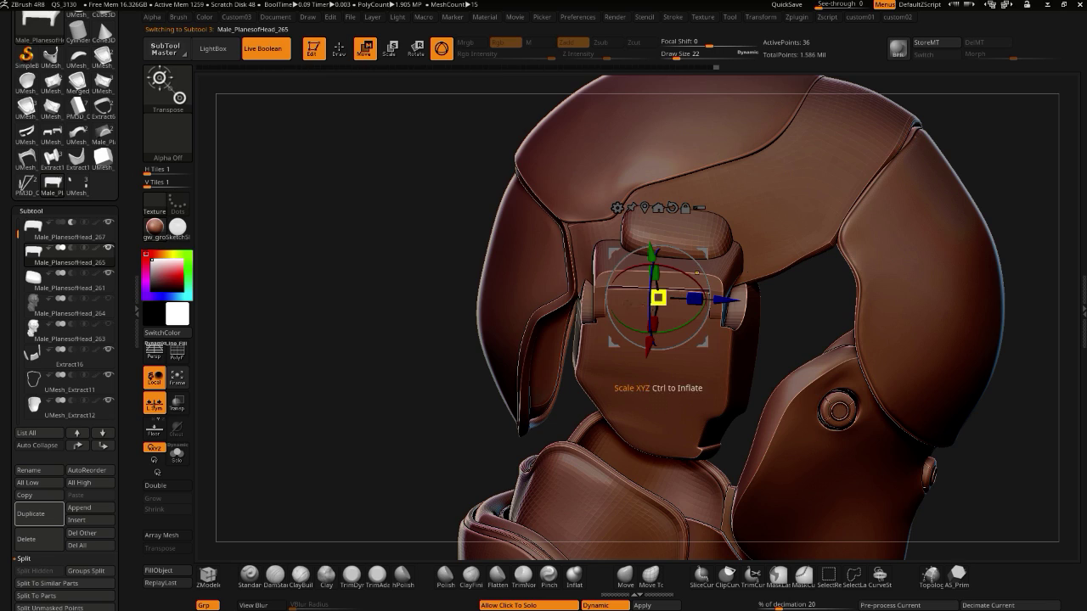
- Center the gizmo on the subtracting frame copy, scale it along Z and adjust it with the Inflate deformation
left_click(585, 313, "alt")
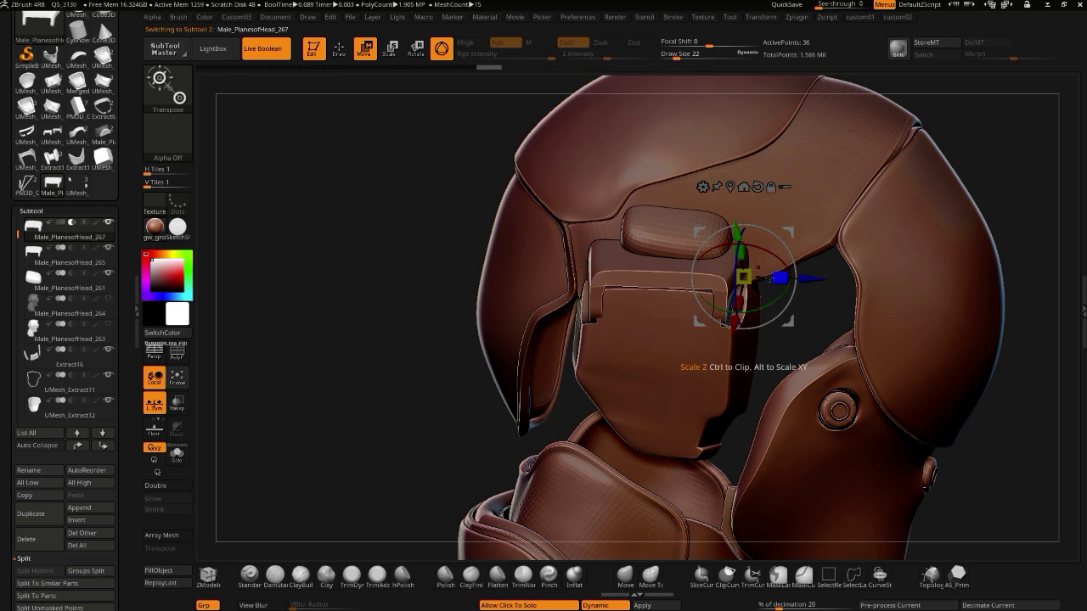
left_click(730, 187)
left_click_drag(700, 277, 687, 276)
mouse_move(359, 245)
left_mouse_down()
mouse_move(396, 246)
mouse_move(395, 258)
mouse_move(364, 264)
left_mouse_up()
key("1")
left_click_drag(354, 409, 369, 409)
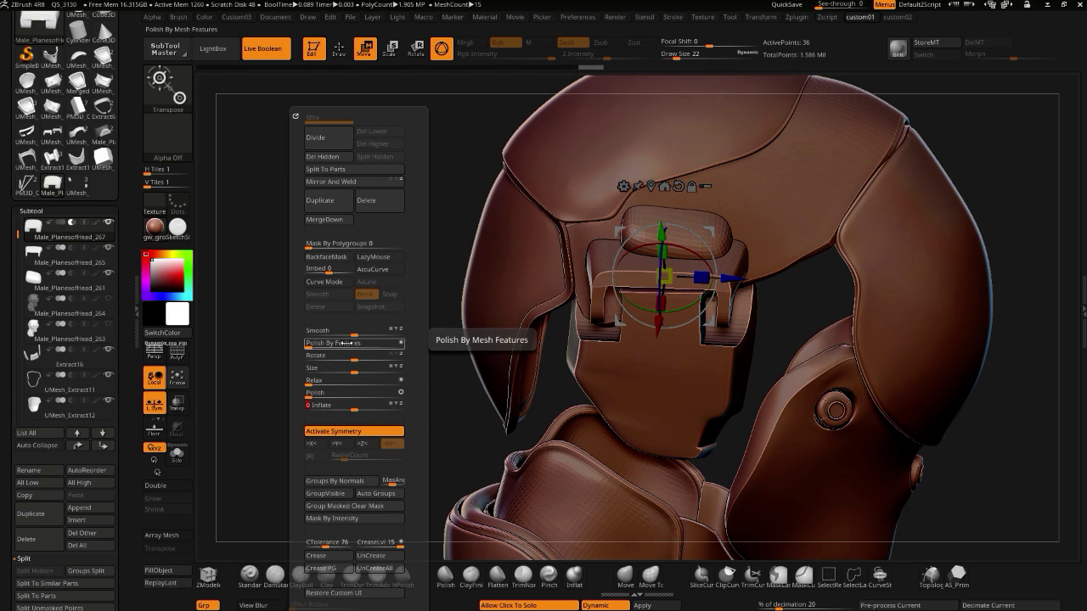
- Move the subtracting copy slightly up and widen it along Z to even out the gap around the frame
left_click_drag(661, 230, 660, 226)
left_click_drag(695, 272, 700, 272)
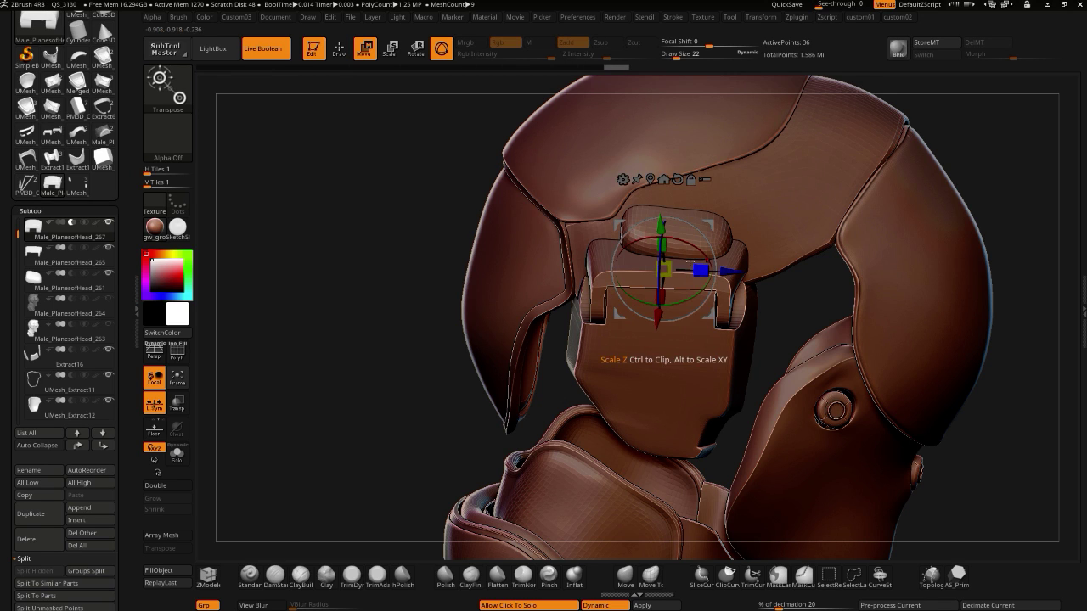
left_click_drag(439, 260, 454, 259)
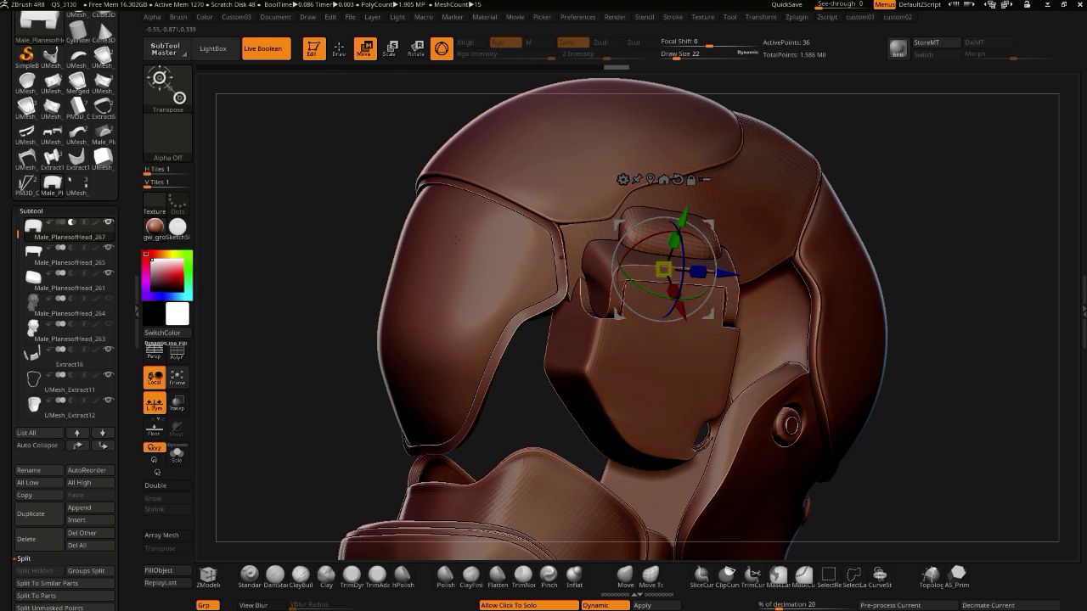
left_click_drag(390, 227, 314, 282)
- Select and isolate the notched block, and adjust its upper edge with the Move brush
left_click(340, 51)
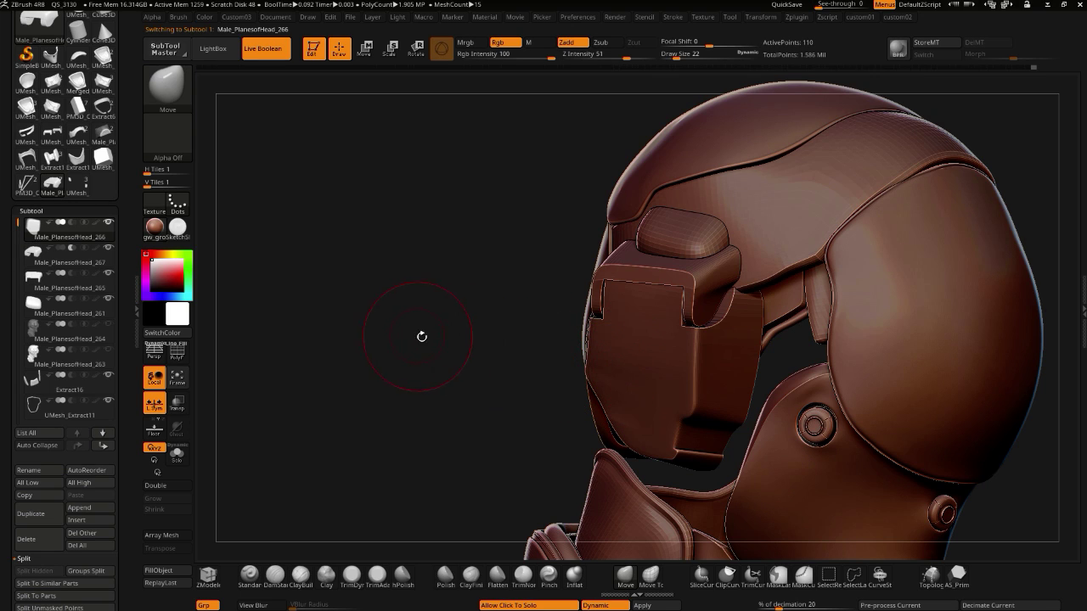
left_click_drag(443, 340, 720, 314)
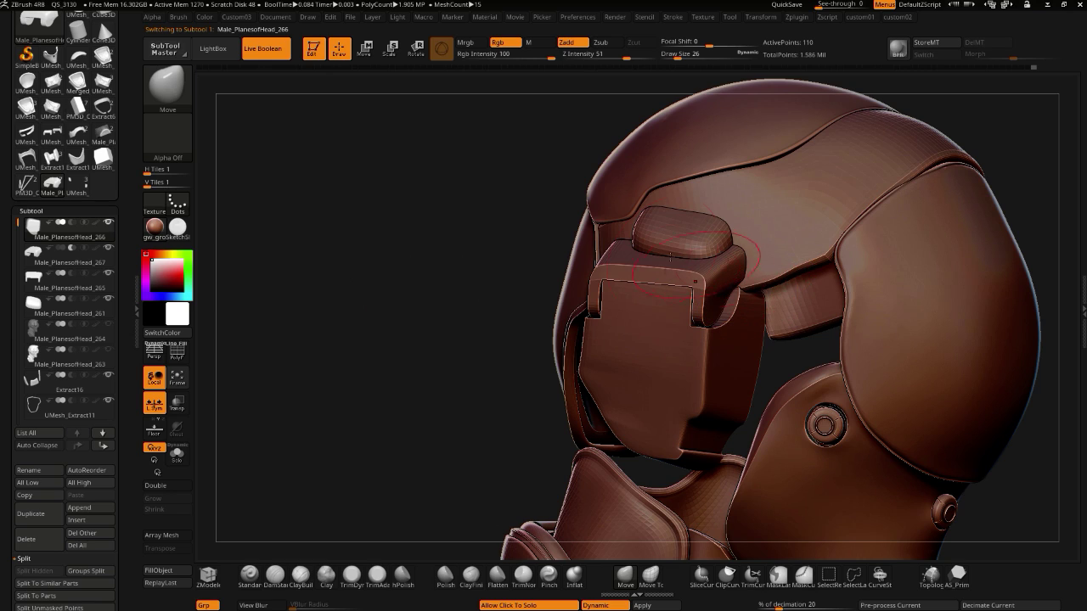
left_click(447, 236)
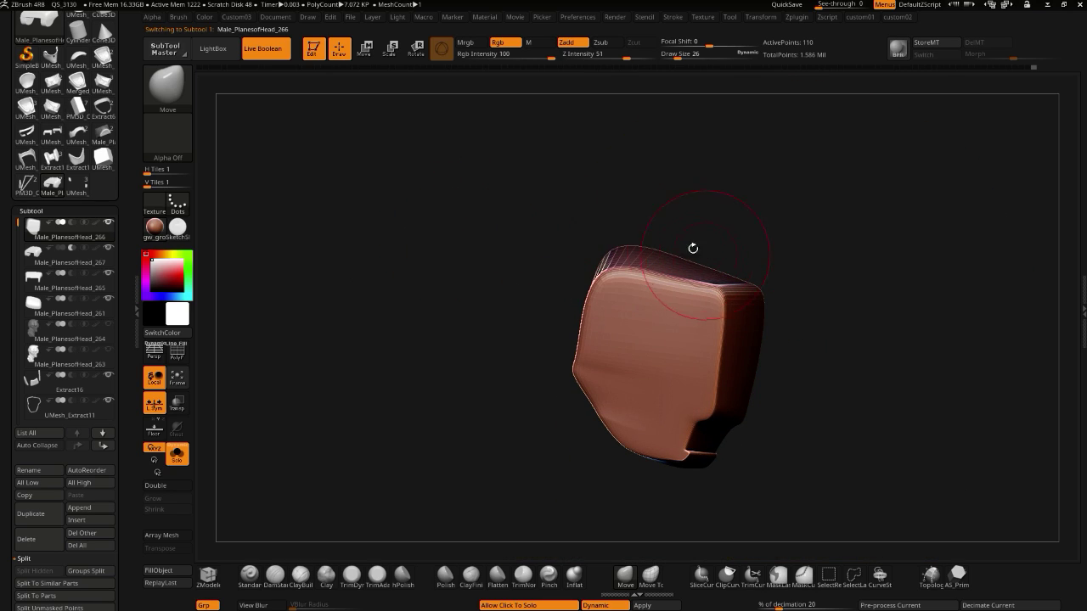
left_click_drag(543, 213, 594, 206, "ctrl")
left_click_drag(720, 273, 696, 248)
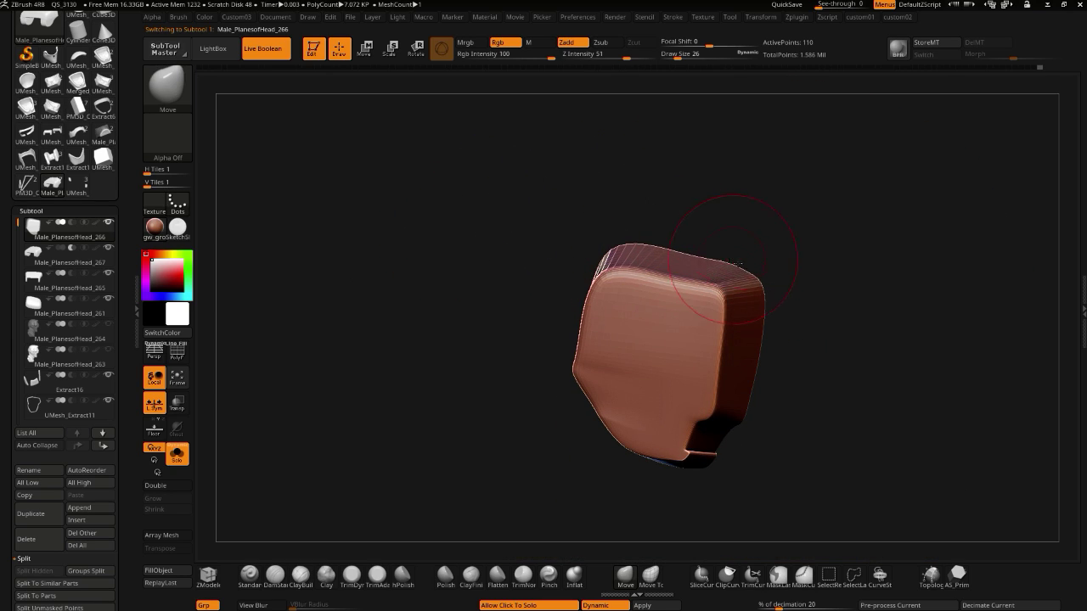
key("bracketleft")
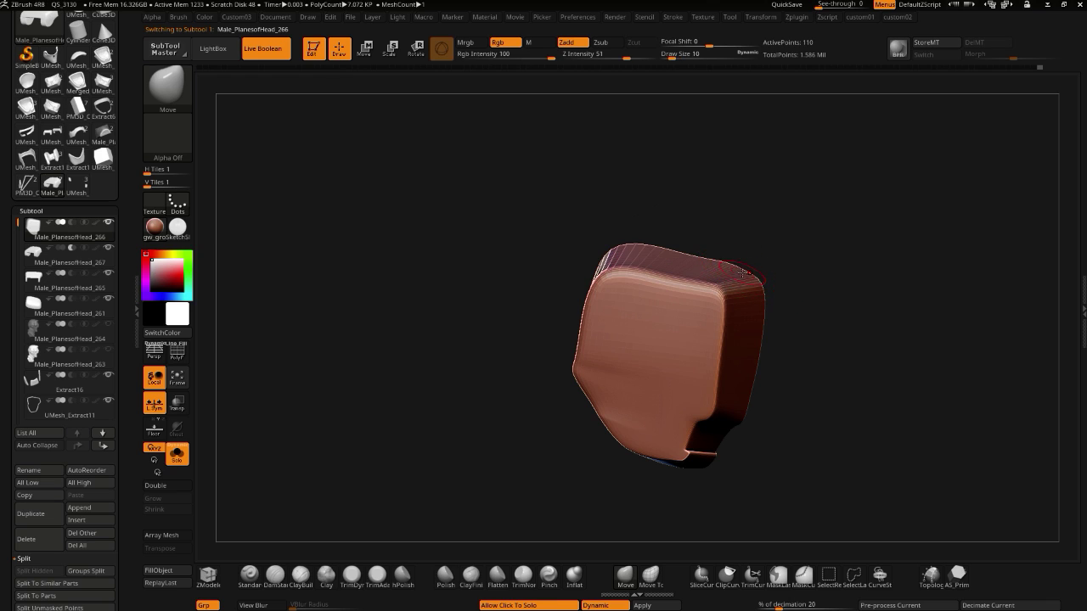
left_click(545, 214)
- Reshape the sides of the notched block in the full helmet view with the Move brush at draw size 50
mouse_move(399, 204)
left_mouse_down()
mouse_move(419, 184)
mouse_move(504, 253)
mouse_move(491, 275)
left_mouse_up()
mouse_move(546, 338)
left_mouse_down()
mouse_move(438, 263)
mouse_move(496, 261)
left_mouse_up()
key("bracketright")
key("bracketright")
mouse_move(582, 345)
left_mouse_down()
mouse_move(572, 352)
mouse_move(565, 318)
left_mouse_up()
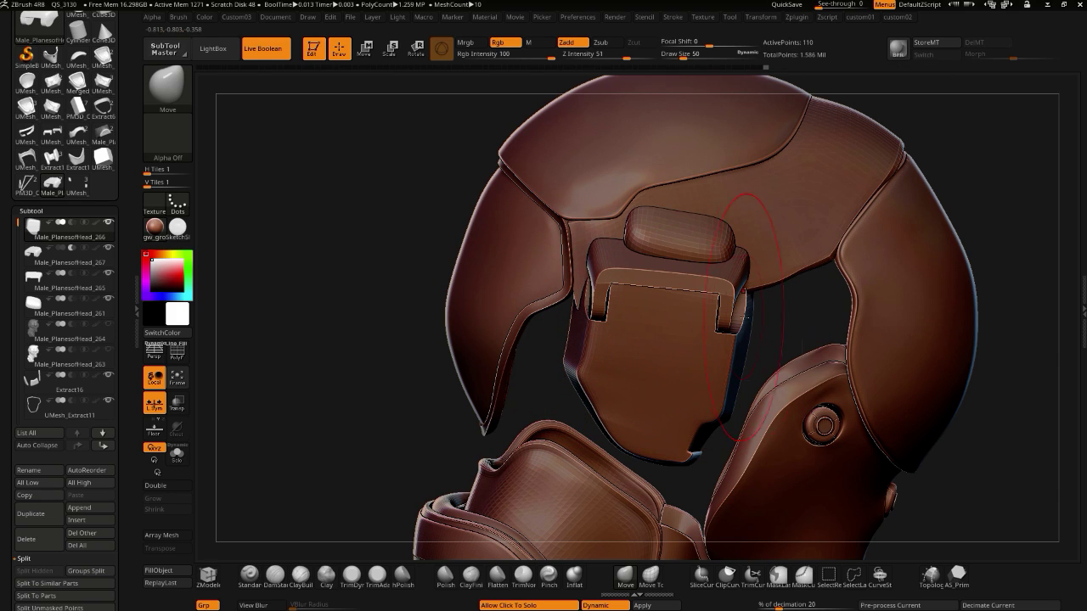
mouse_move(383, 281)
left_mouse_down()
mouse_move(357, 266)
mouse_move(409, 316)
left_mouse_up()
mouse_move(414, 326)
left_mouse_down()
mouse_move(403, 331)
mouse_move(413, 343)
left_mouse_up()
- Trim the notched block's slanted lower edge and its outer face straight with the ClipCurve brush
left_click_drag(660, 439, 615, 380, "ctrl+shift")
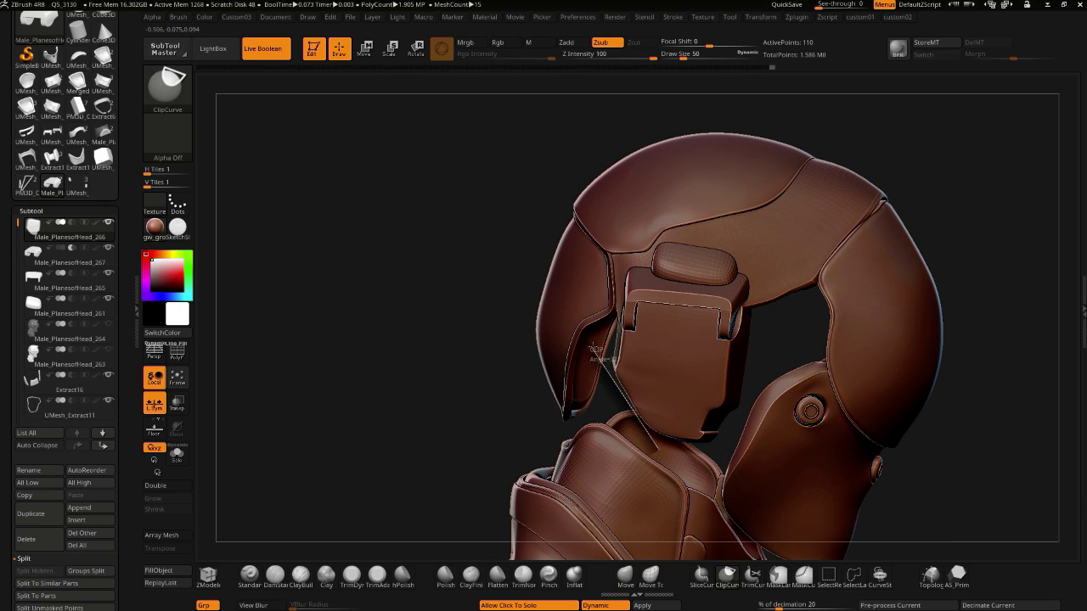
left_click_drag(597, 337, 591, 328, "ctrl+shift")
mouse_move(448, 322)
left_mouse_down()
mouse_move(436, 327)
mouse_move(456, 324)
mouse_move(376, 323)
mouse_move(466, 339)
left_mouse_up()
left_click_drag(482, 392, 514, 393, "alt")
left_click_drag(587, 469, 578, 415, "ctrl+shift")
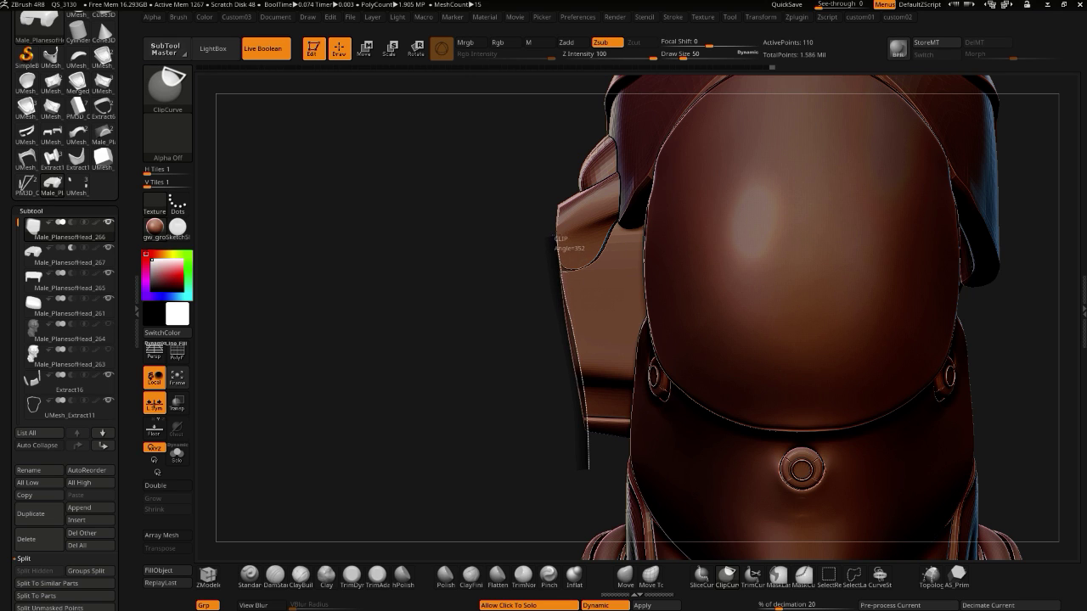
left_click_drag(550, 215, 547, 214, "ctrl+shift")
mouse_move(385, 222)
left_mouse_down()
mouse_move(411, 255)
mouse_move(436, 244)
mouse_move(353, 245)
left_mouse_up()
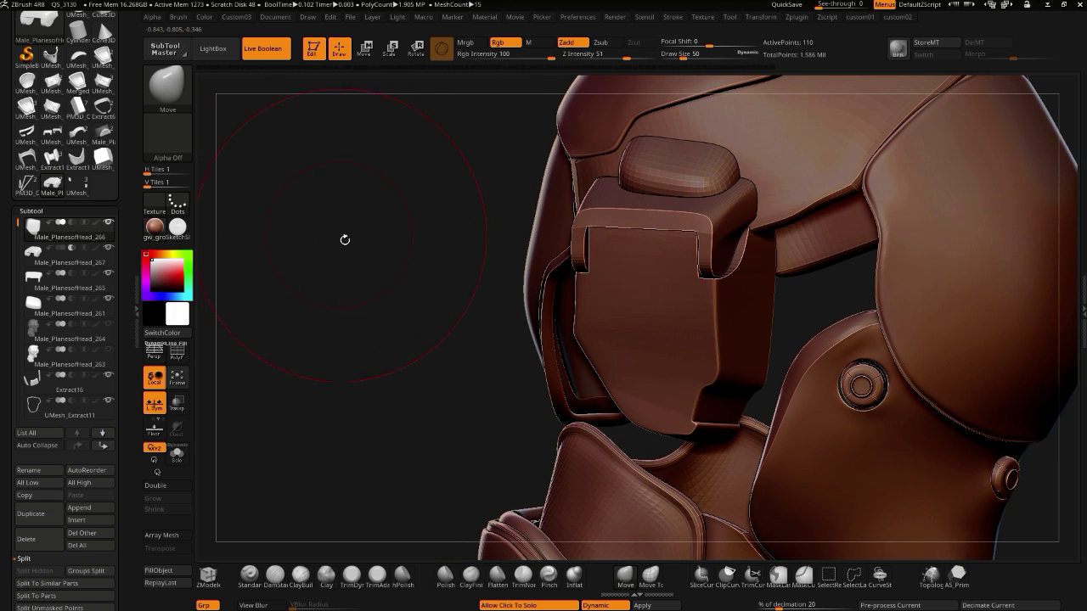
- Select the frame above the notched block, isolate it and examine its topology in polyframe display with the ZModeler brush
left_click_drag(369, 256, 461, 377)
left_click(547, 241, "alt")
left_click(453, 240)
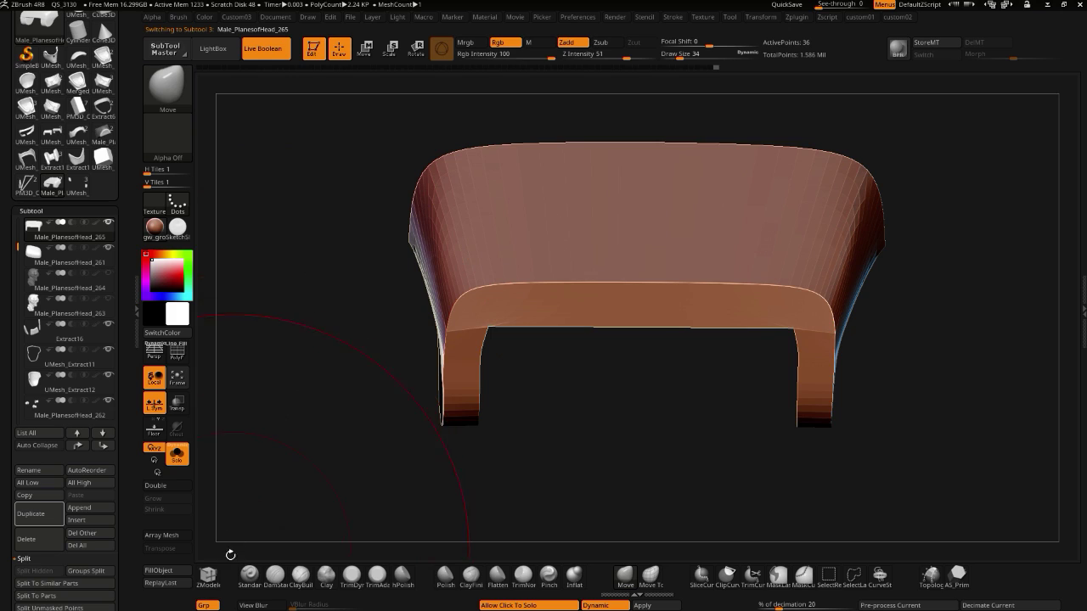
left_click(208, 575)
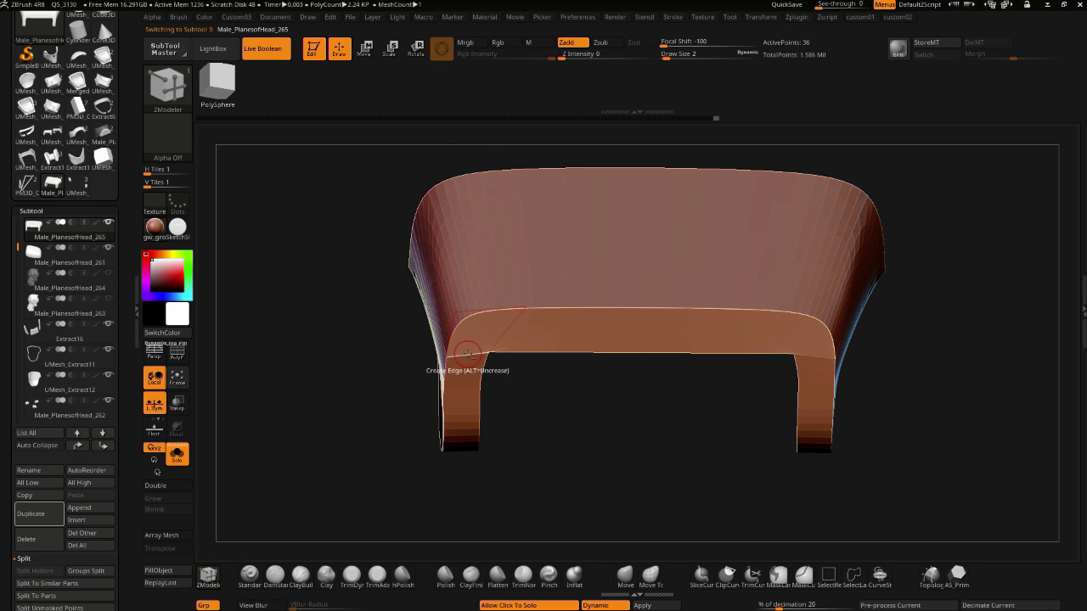
left_click_drag(394, 347, 399, 277)
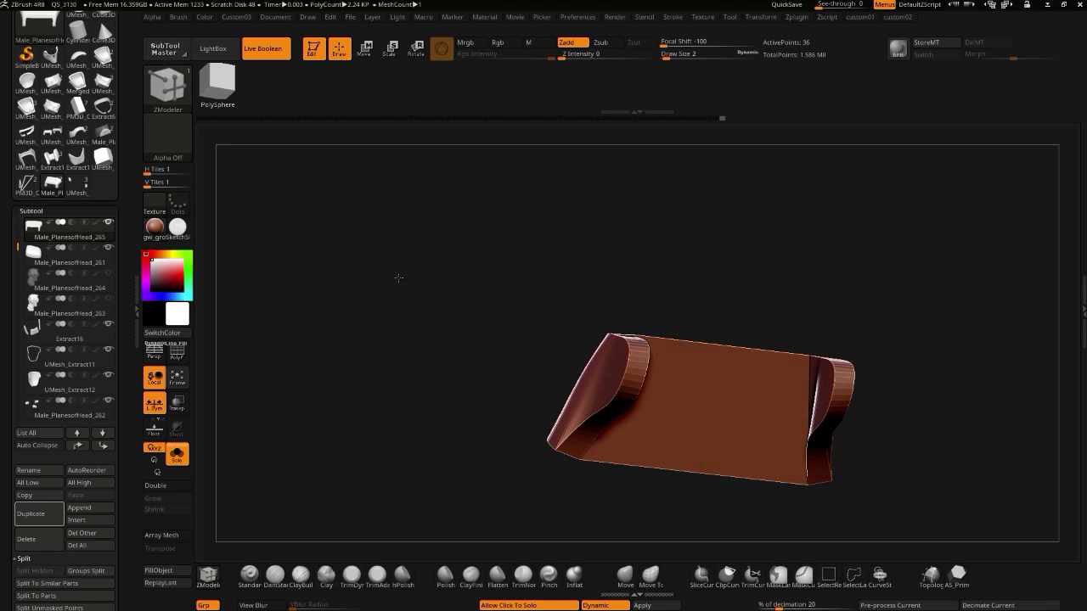
left_click(176, 376)
left_click(177, 352)
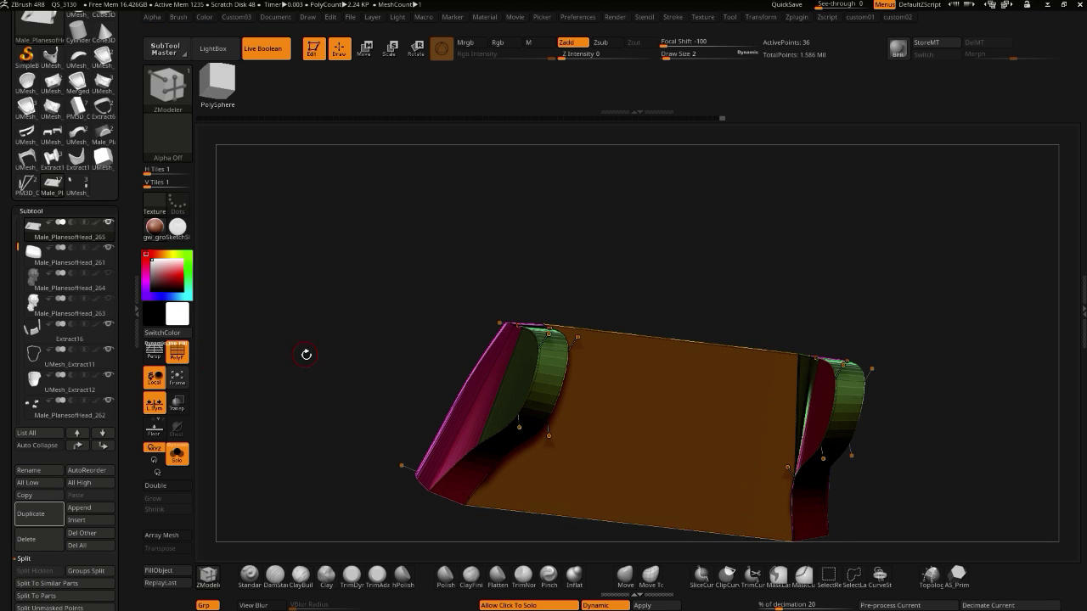
left_click_drag(305, 354, 466, 355)
left_click_drag(400, 312, 487, 316)
left_click_drag(441, 263, 586, 276)
left_click_drag(543, 246, 314, 303)
left_click(314, 304)
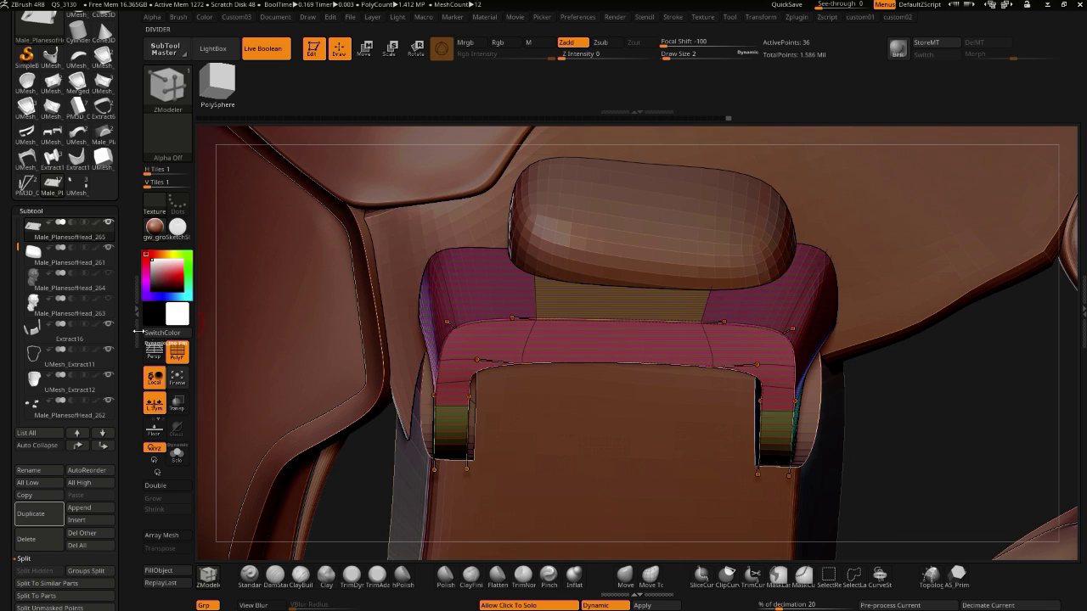
- Set the ZModeler edge action to Insert and add edge loops across the frame's front near both rounded corners
left_click(176, 352)
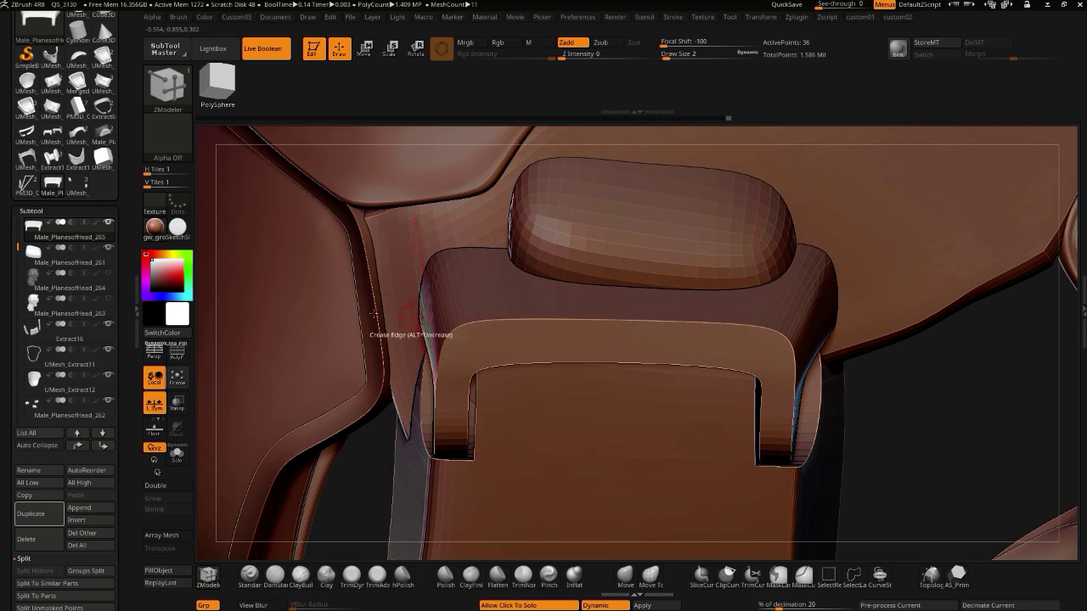
left_click(176, 351)
key("space")
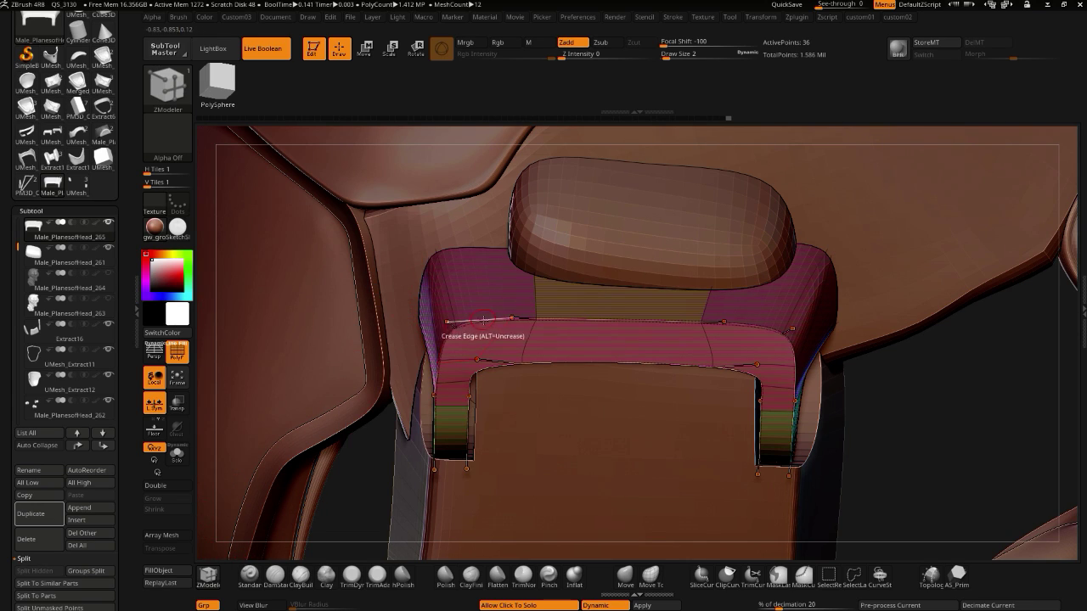
key("space")
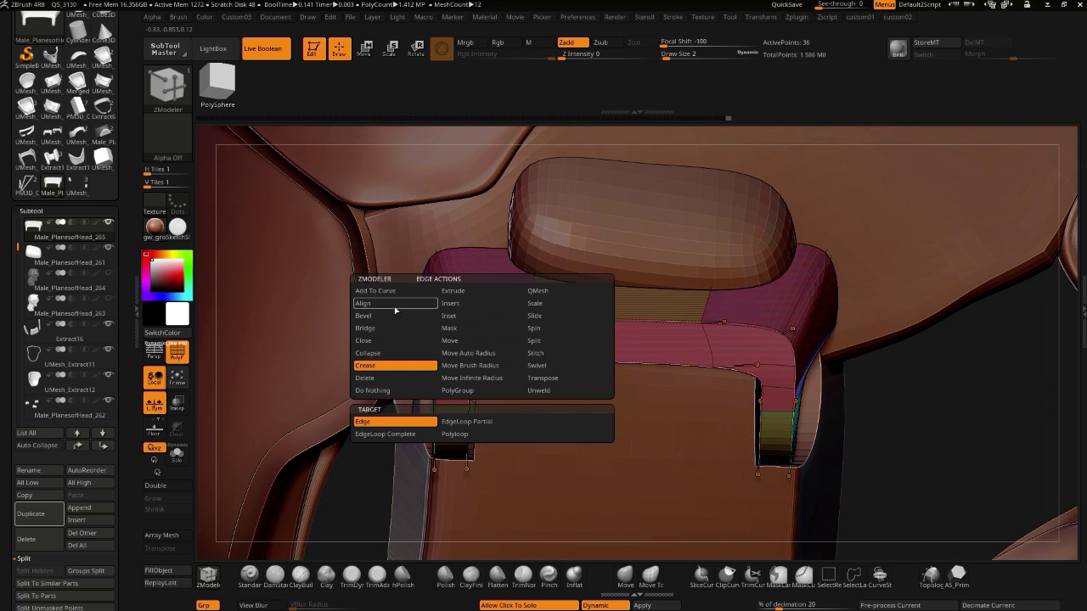
left_click(447, 327)
left_click(446, 304)
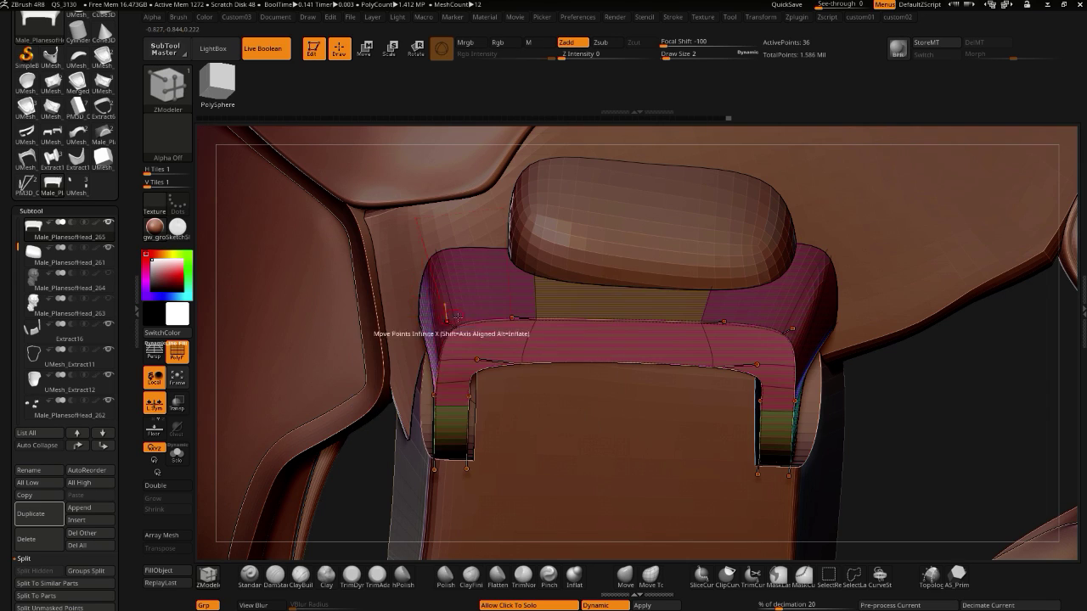
left_click_drag(475, 320, 446, 321)
key("ctrl+z")
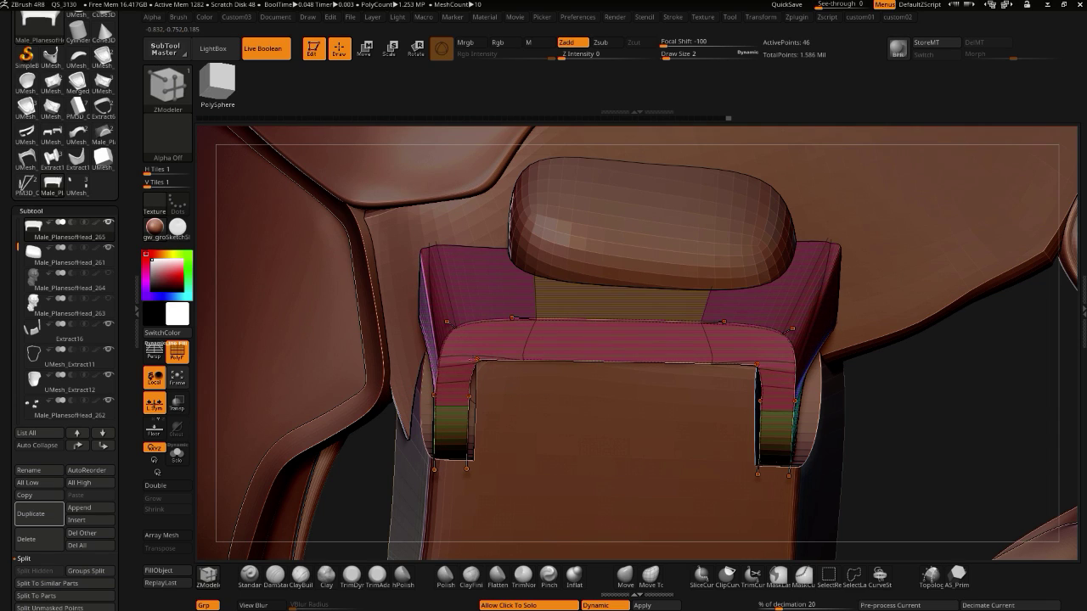
left_click(504, 360)
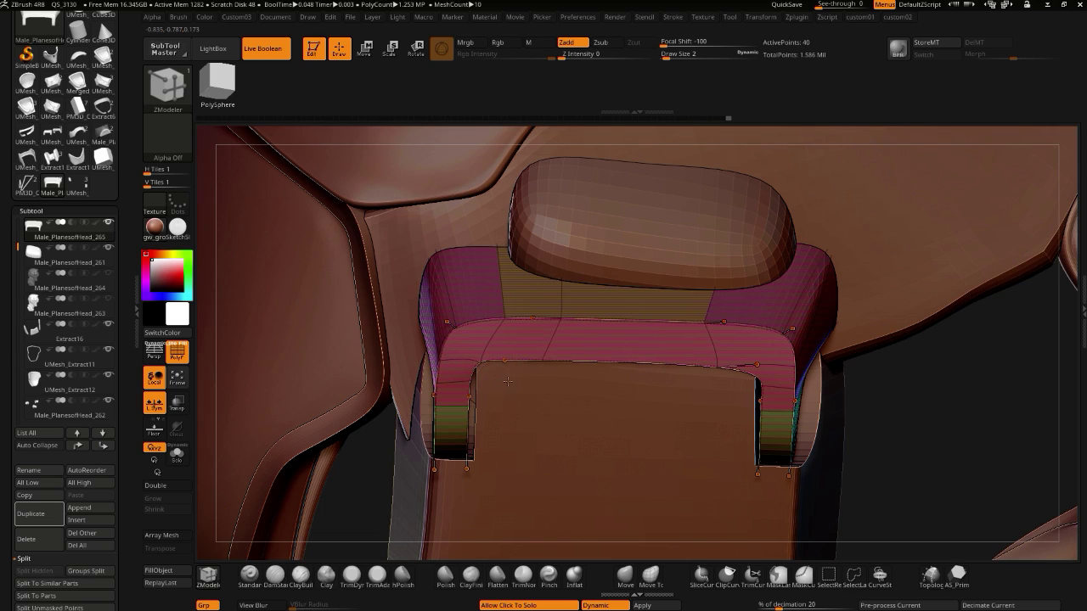
left_click(700, 364)
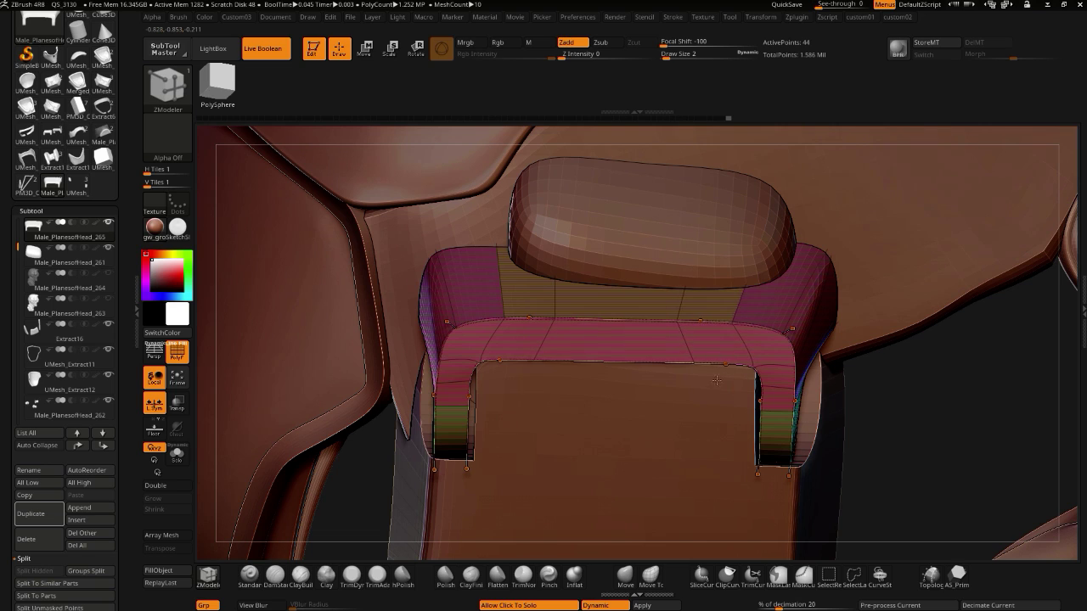
left_click(178, 355)
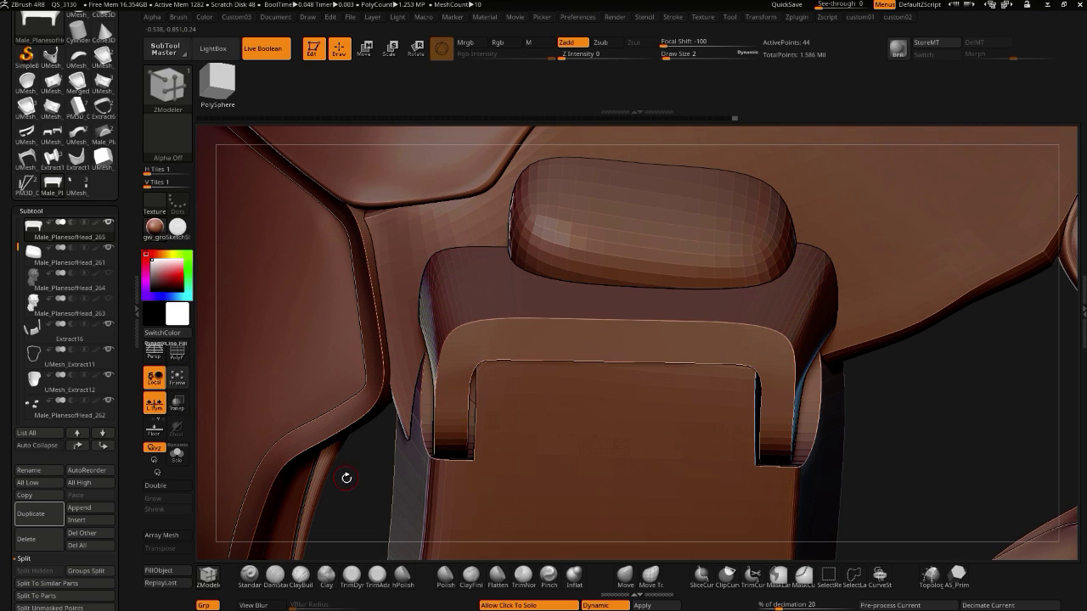
- Select and isolate the notched block, and raise its dynamic smooth subdivision level
left_click_drag(360, 489, 392, 450)
left_click(600, 439, "alt")
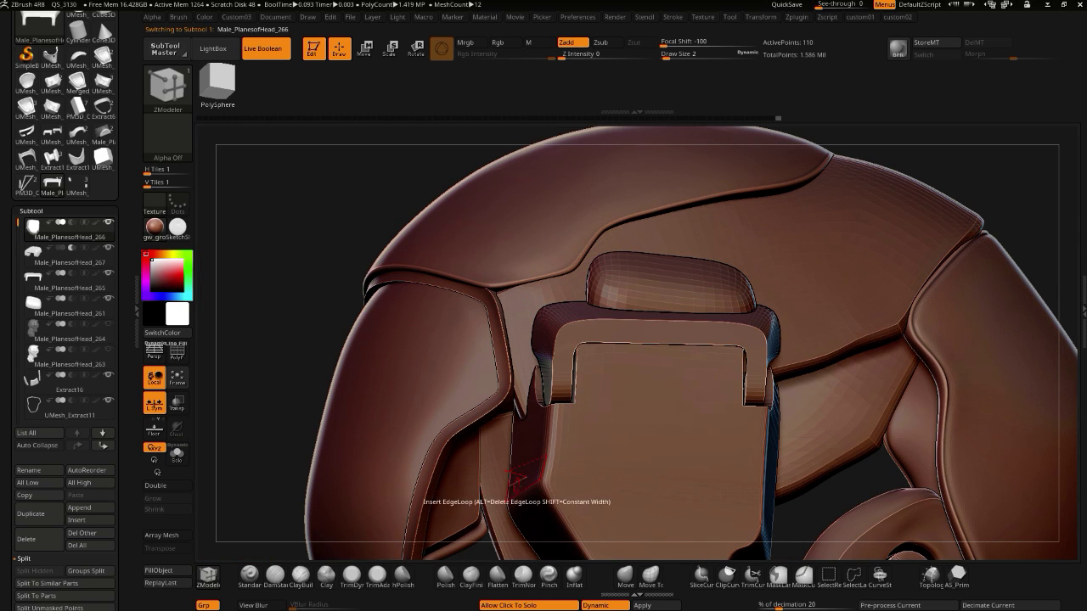
left_click(498, 483, "alt")
key("Up")
left_click_drag(274, 360, 290, 389)
left_click(291, 378)
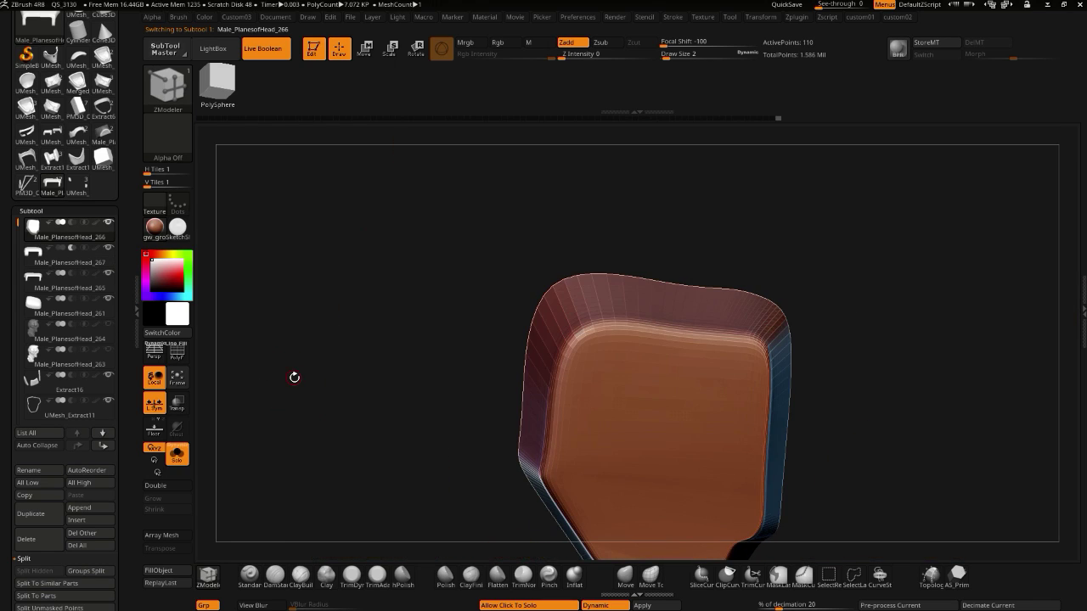
key("2")
left_click_drag(316, 318, 324, 320)
left_click(431, 409)
- Select and isolate the subtracting frame copy, and raise its dynamic smooth subdivision level
left_click_drag(262, 381, 7, 227)
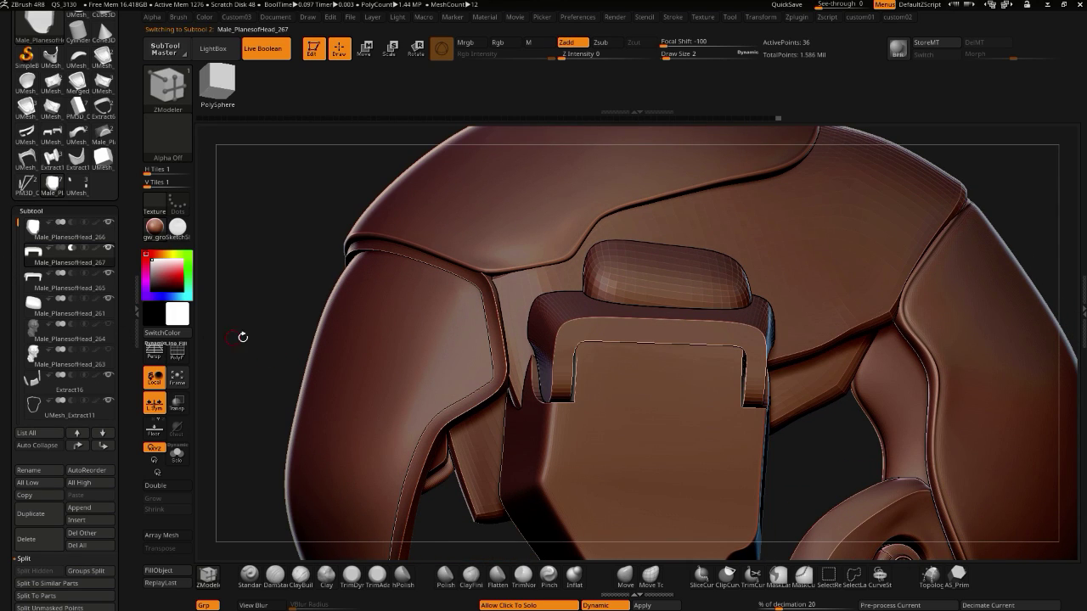
key("ctrl+shift+s")
left_click_drag(271, 355, 300, 340)
left_click(272, 353)
left_click(274, 352)
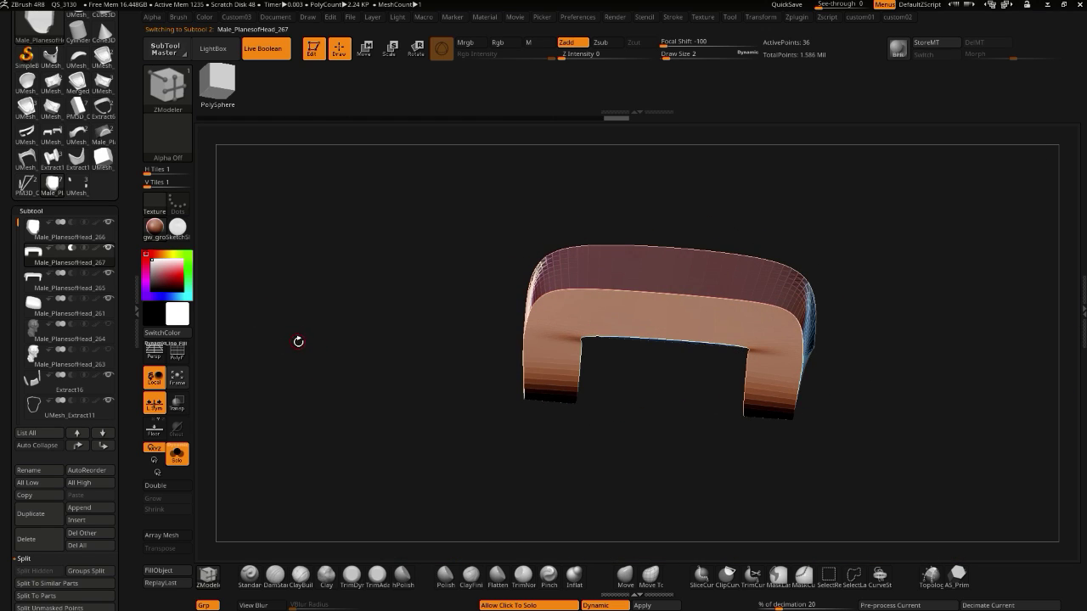
key("ctrl+shift+s")
left_click(300, 344)
key("1")
key("2")
left_click_drag(314, 318, 326, 319)
left_click_drag(464, 389, 405, 365)
key("F1")
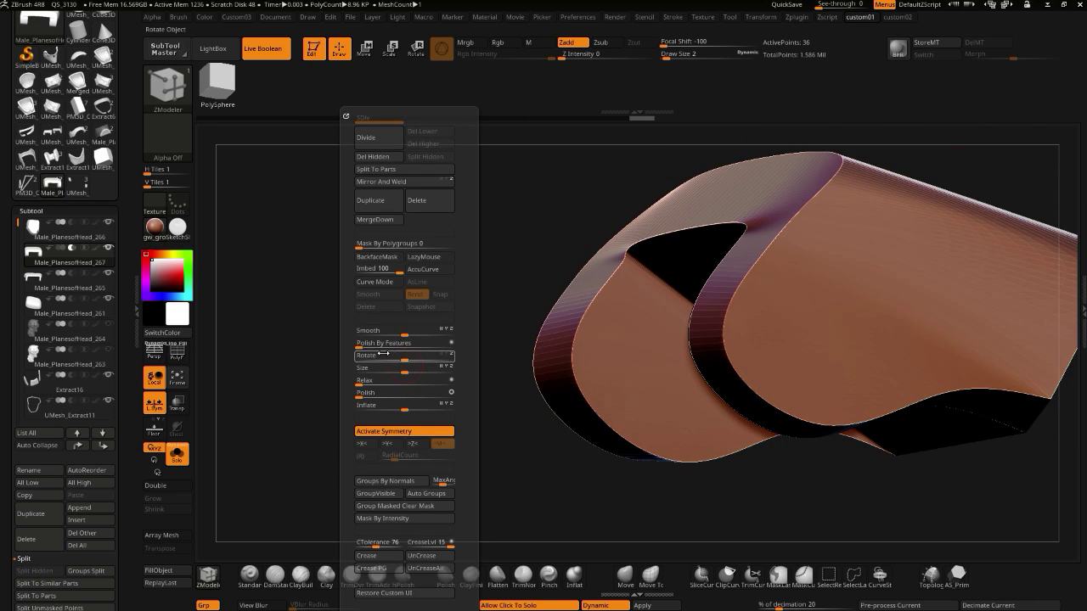
left_click_drag(321, 328, 349, 333)
key("F1")
key("ctrl+shift+s")
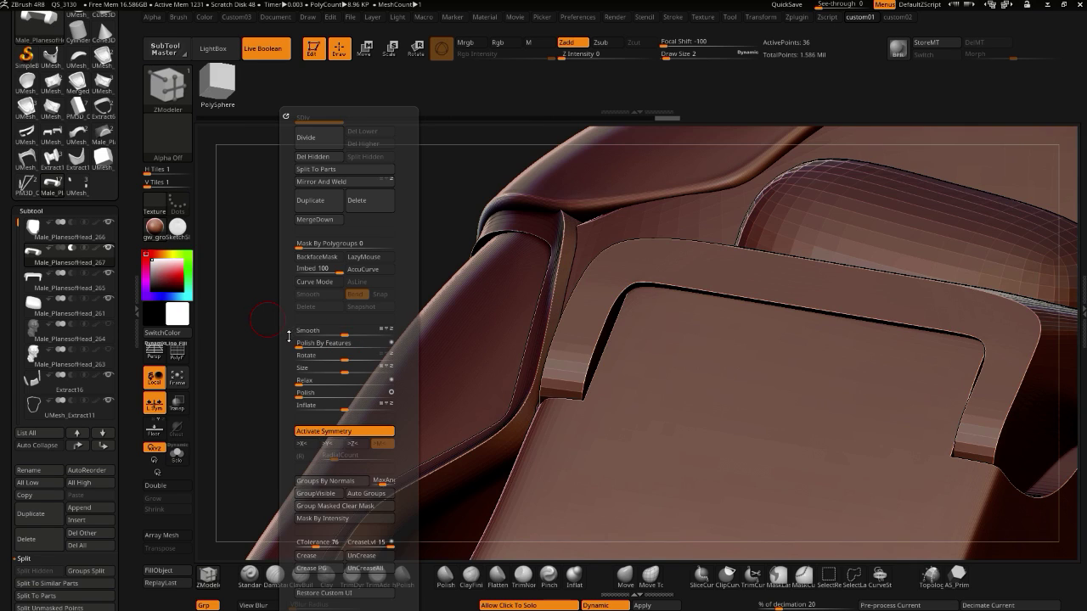
left_click_drag(253, 286, 533, 323, "alt")
key("w")
key("q")
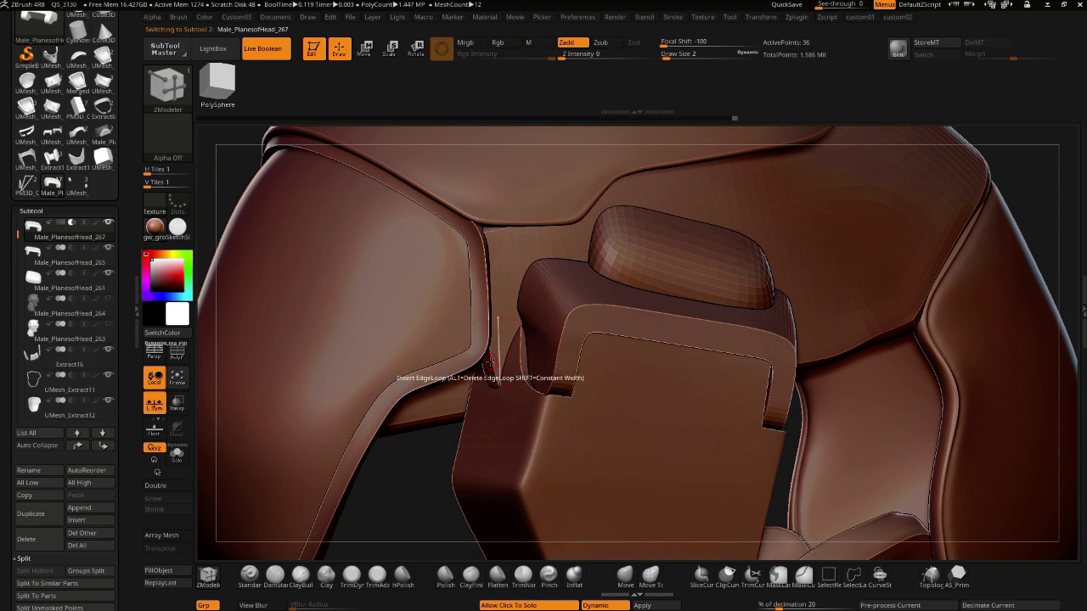
- Compare the neighbouring subtools, then select and isolate the original frame instead of its subtracting copy
left_click(422, 472)
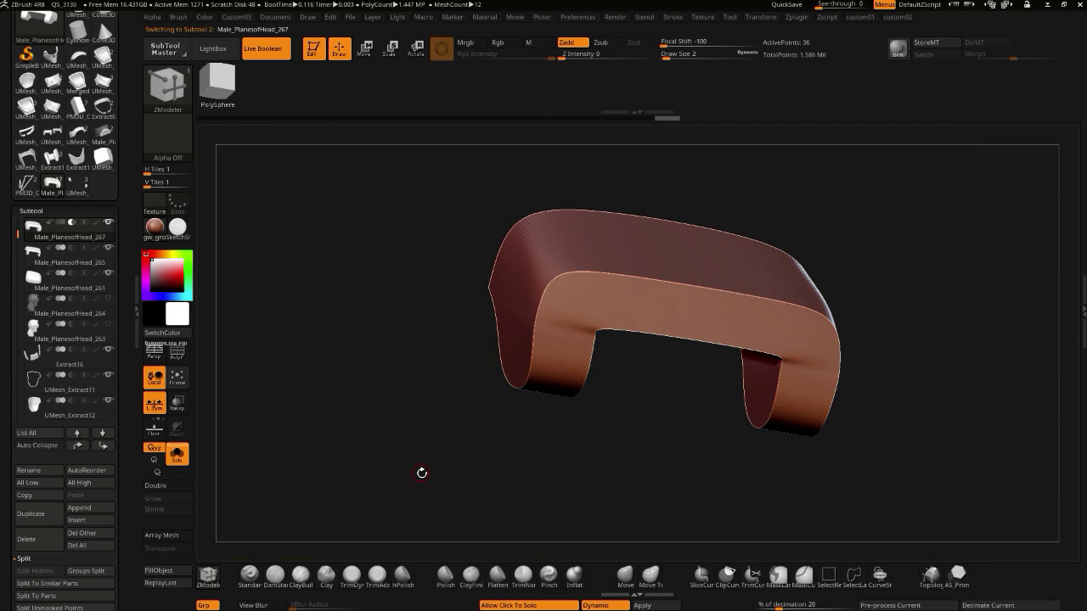
key("Up")
key("Down")
key("Down")
left_click(420, 427)
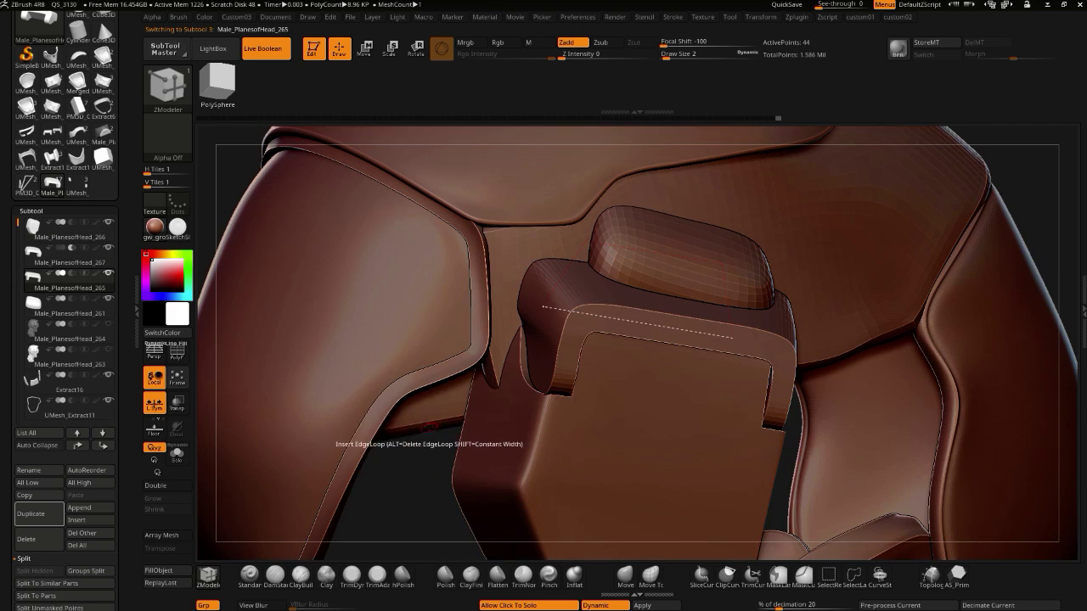
left_click(418, 441)
left_click_drag(417, 433, 339, 365)
- Show the frame's polyframe and adjust the inner corners of its legs with a small Move brush, up to draw size 6
left_click(176, 359)
left_click_drag(615, 522, 692, 489)
left_click(622, 576)
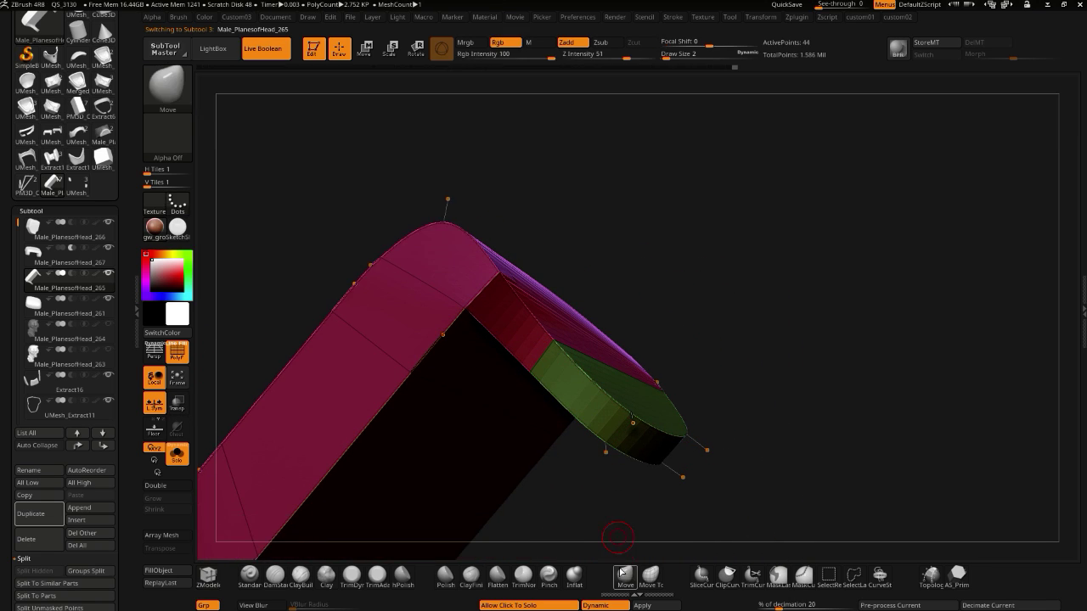
left_click_drag(728, 381, 529, 341)
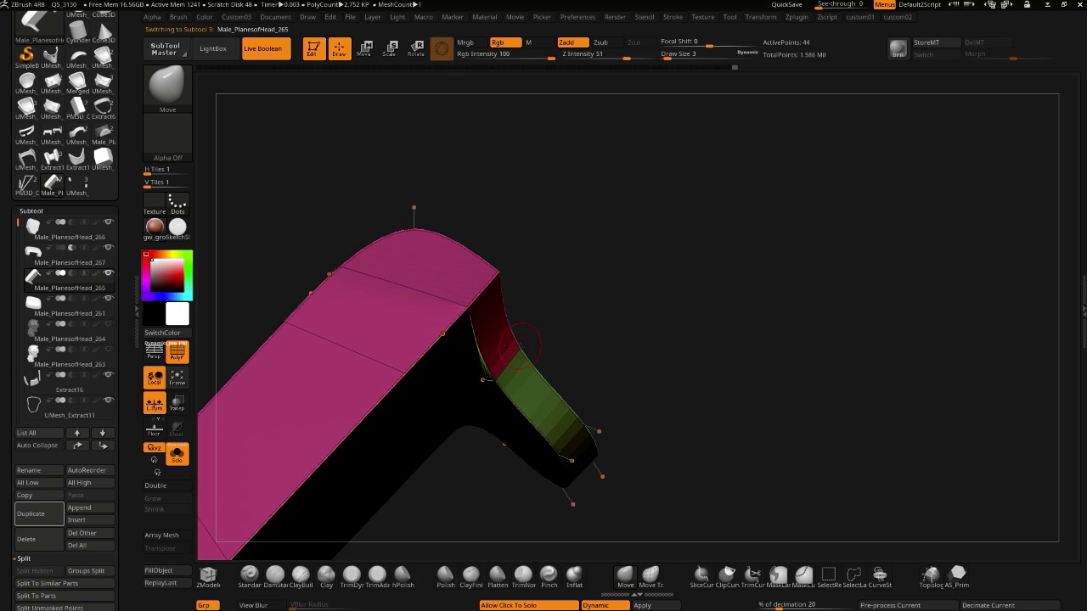
mouse_move(555, 337)
left_mouse_down()
mouse_move(393, 303)
mouse_move(489, 345)
mouse_move(396, 304)
mouse_move(433, 386)
left_mouse_up()
mouse_move(679, 416)
left_mouse_down()
mouse_move(543, 339)
mouse_move(416, 314)
mouse_move(438, 287)
left_mouse_up()
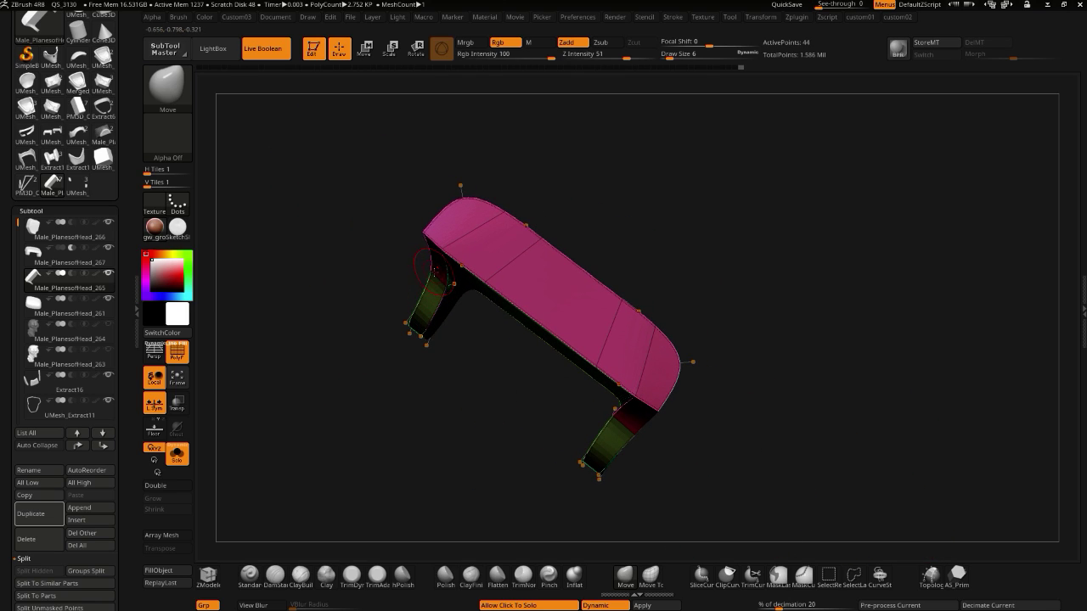
mouse_move(348, 260)
left_mouse_down()
mouse_move(417, 348)
mouse_move(446, 324)
mouse_move(486, 388)
mouse_move(552, 450)
mouse_move(516, 416)
left_mouse_up()
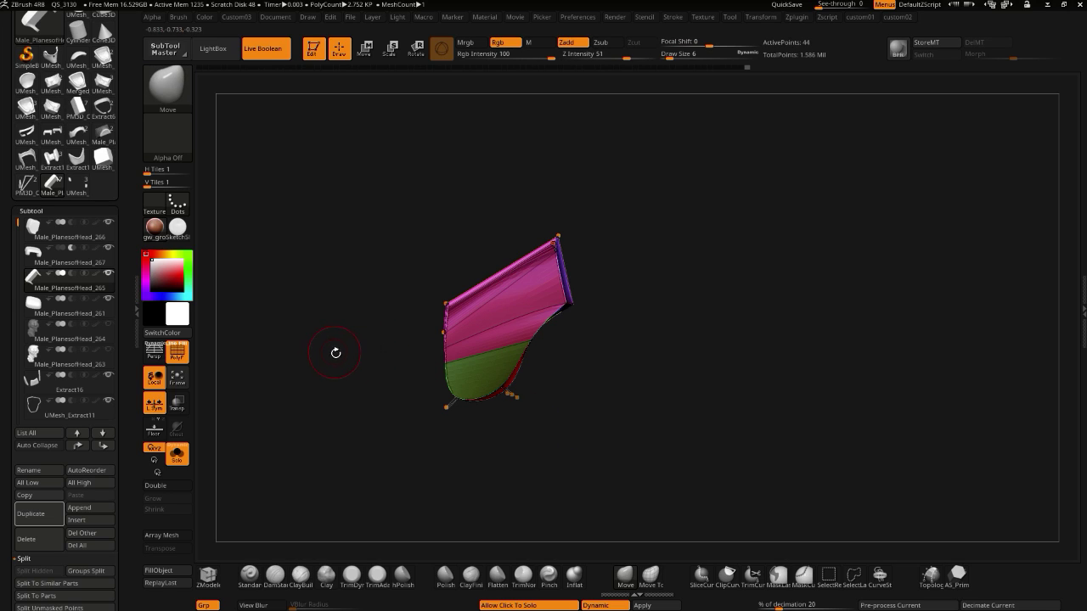
left_click_drag(361, 377, 353, 386, "alt")
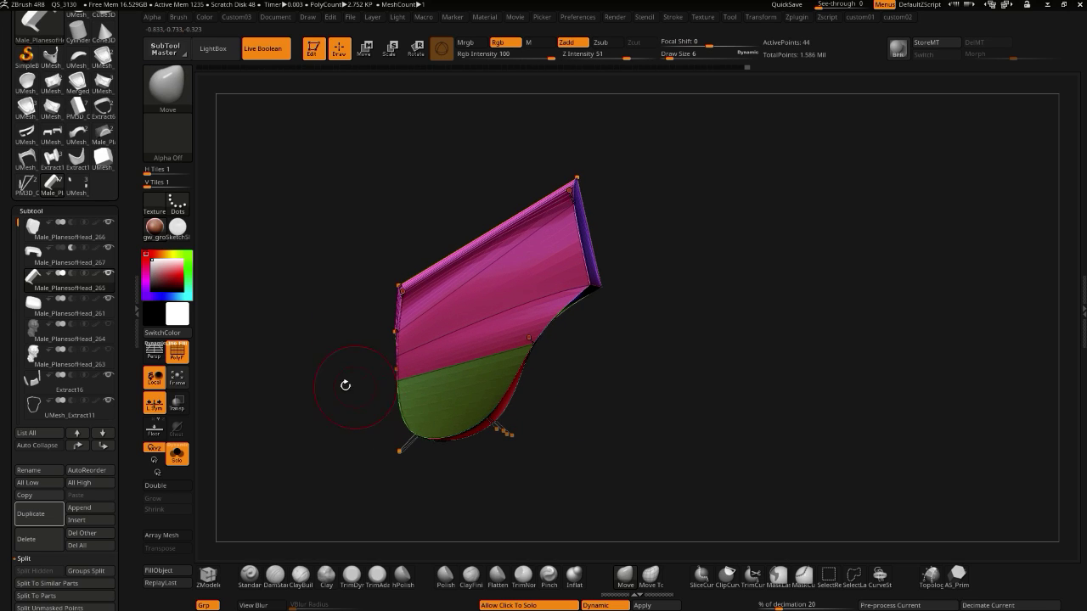
- Refine the edges of the frame's leg with the Move brush at draw size 5, undoing an unwanted stroke
left_click(175, 354)
left_click_drag(195, 359, 336, 373)
mouse_move(427, 354)
left_mouse_down()
mouse_move(441, 351)
mouse_move(402, 347)
left_mouse_up()
left_click_drag(501, 427, 519, 419)
key("ctrl+z")
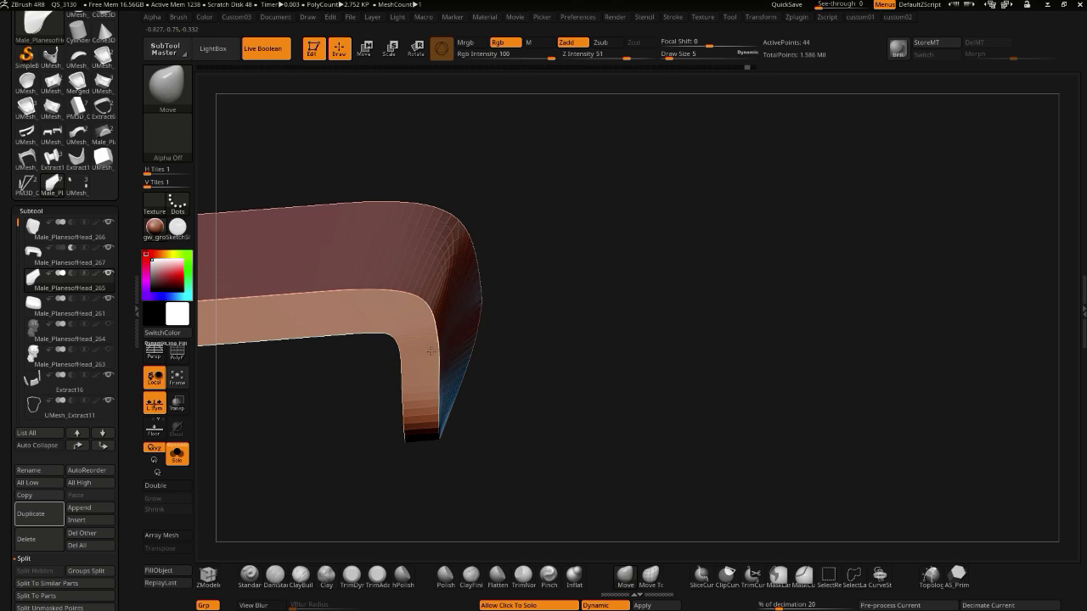
left_click_drag(440, 352, 626, 447)
mouse_move(299, 384)
left_mouse_down()
mouse_move(226, 362)
mouse_move(361, 441)
left_mouse_up()
mouse_move(490, 435)
left_mouse_down()
mouse_move(449, 427)
mouse_move(453, 439)
left_mouse_up()
- Show the frame's polyframe and turn off its dynamic subdivision
left_click(180, 350)
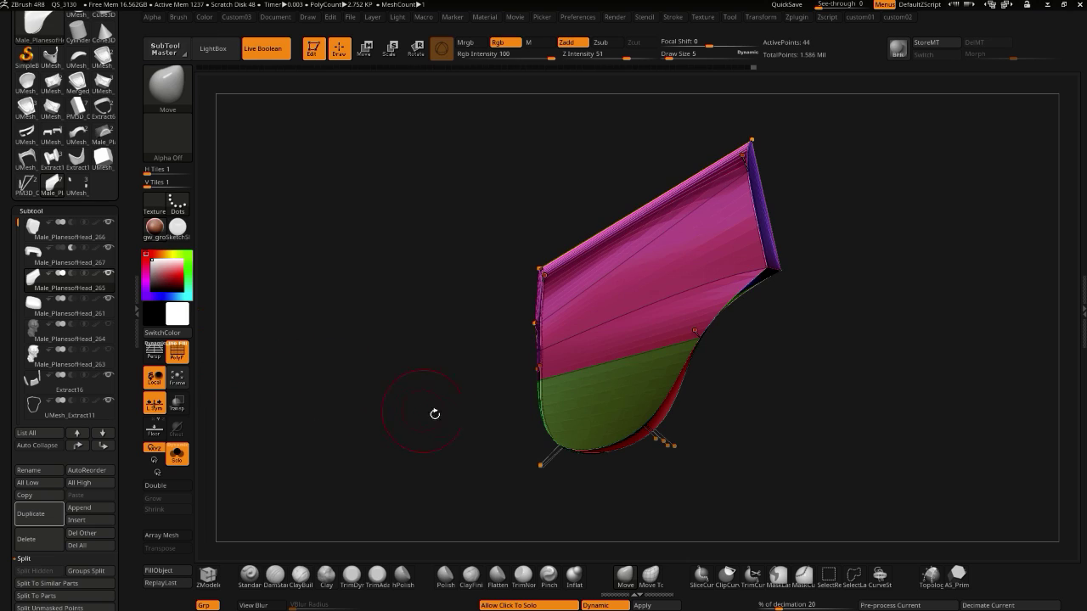
key("space")
left_click(319, 281)
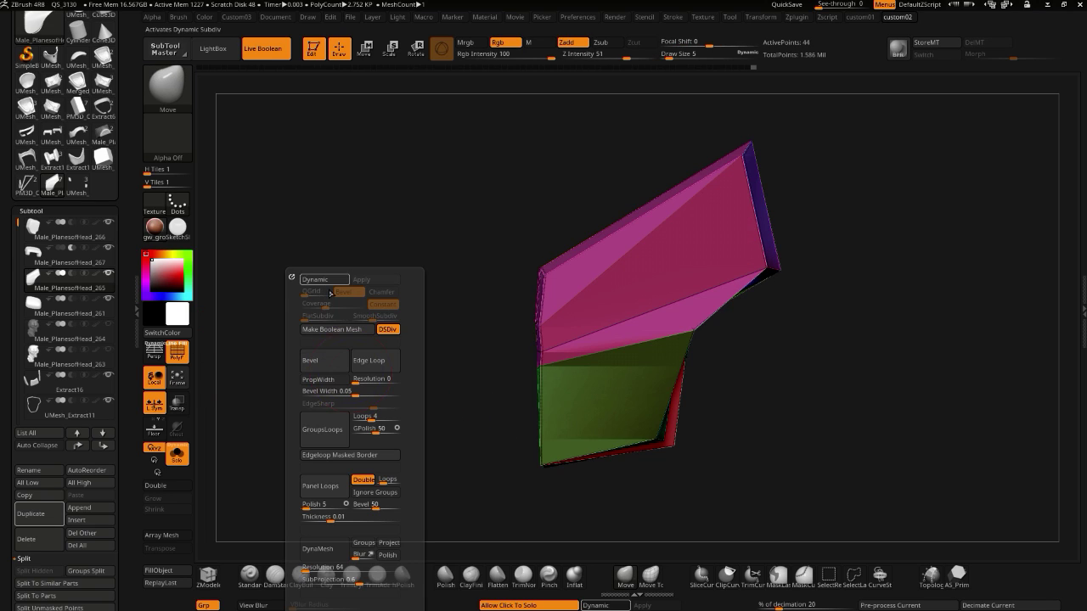
- Try to clip the lower corner of the frame's legs with a diagonal ClipCurve line in side view
key("ctrl+shift")
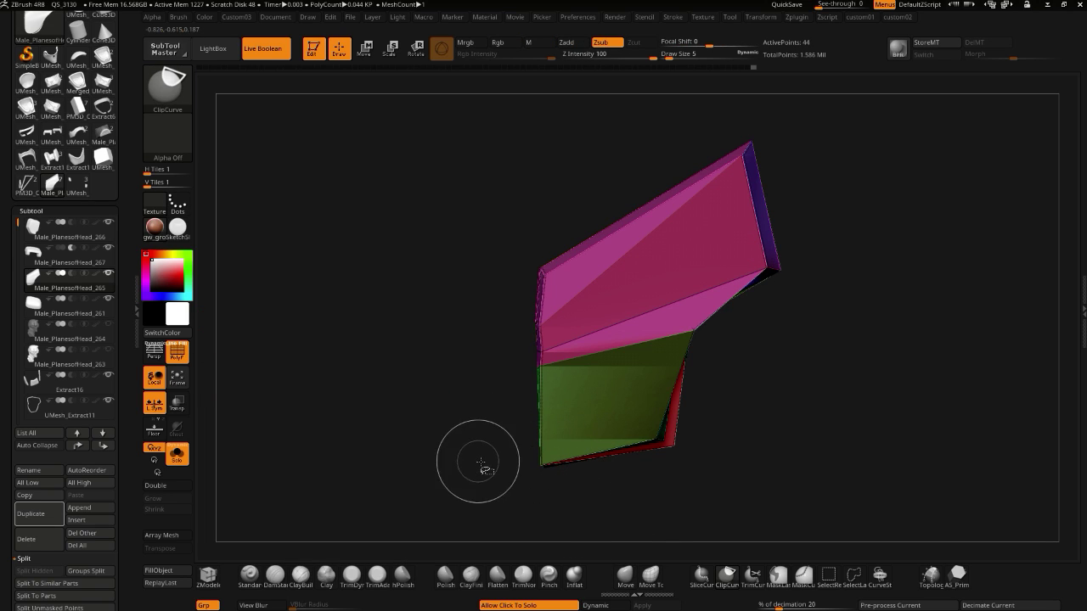
key("ctrl+shift+space")
left_click(499, 438, "ctrl+shift")
key("ctrl+shift")
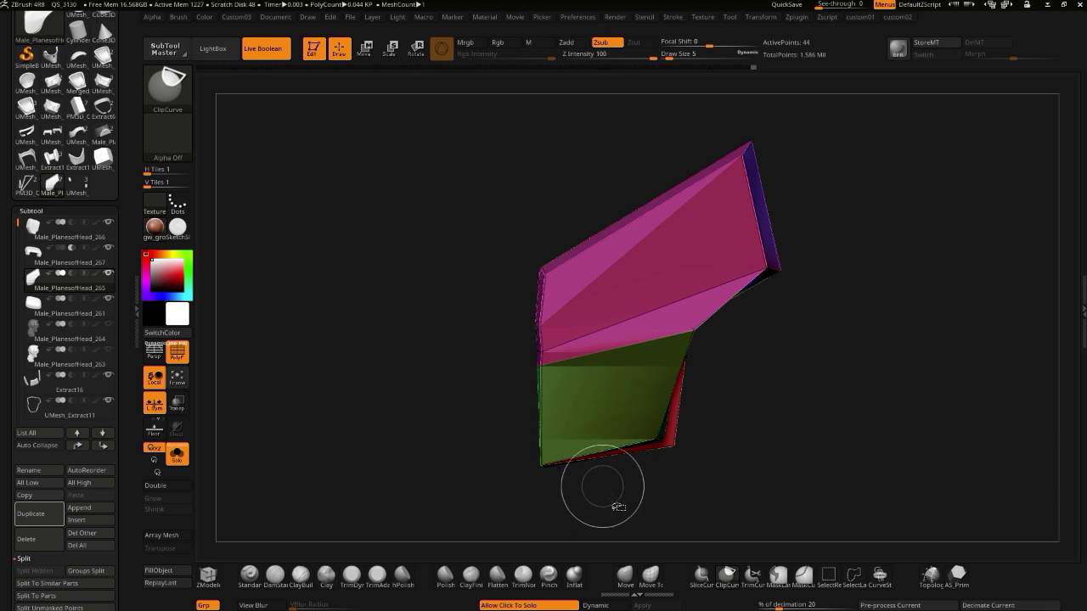
left_click_drag(601, 480, 608, 474, "ctrl+shift")
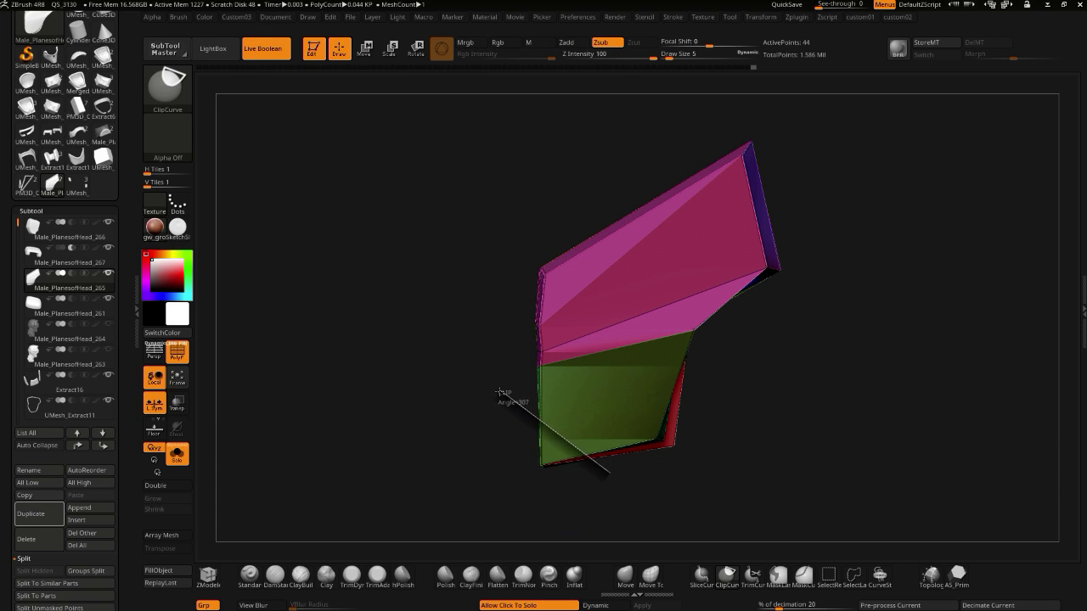
left_click_drag(500, 389, 499, 388, "ctrl+shift")
mouse_move(386, 403)
left_mouse_down()
mouse_move(450, 424)
mouse_move(396, 407)
left_mouse_up()
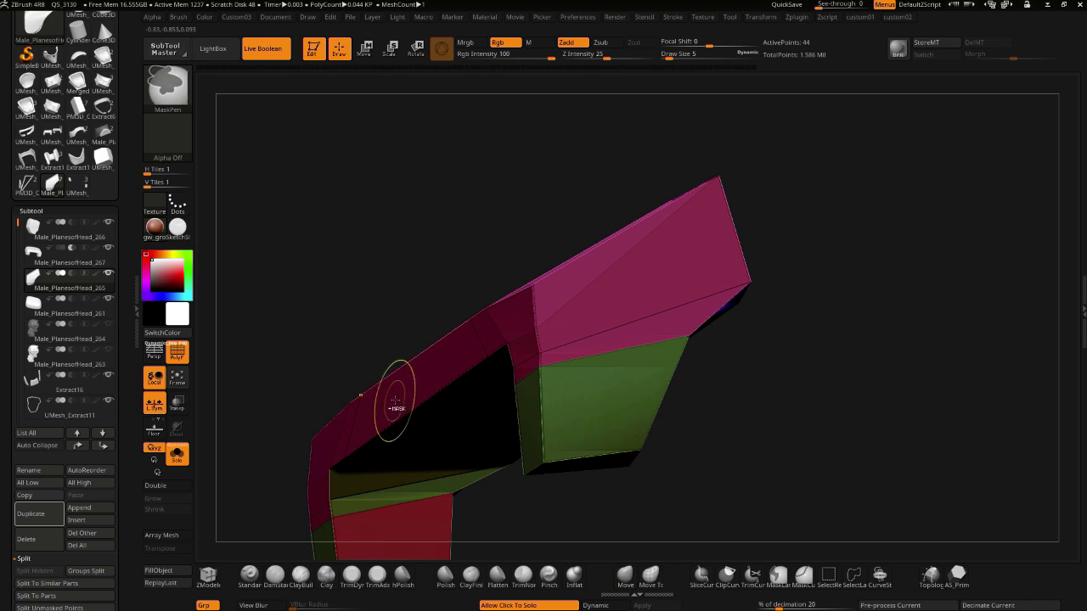
left_click_drag(270, 388, 529, 445)
- Switch to another curve cutting brush and cut the lower corner off the frame's legs with a straight diagonal line
key("ctrl+shift")
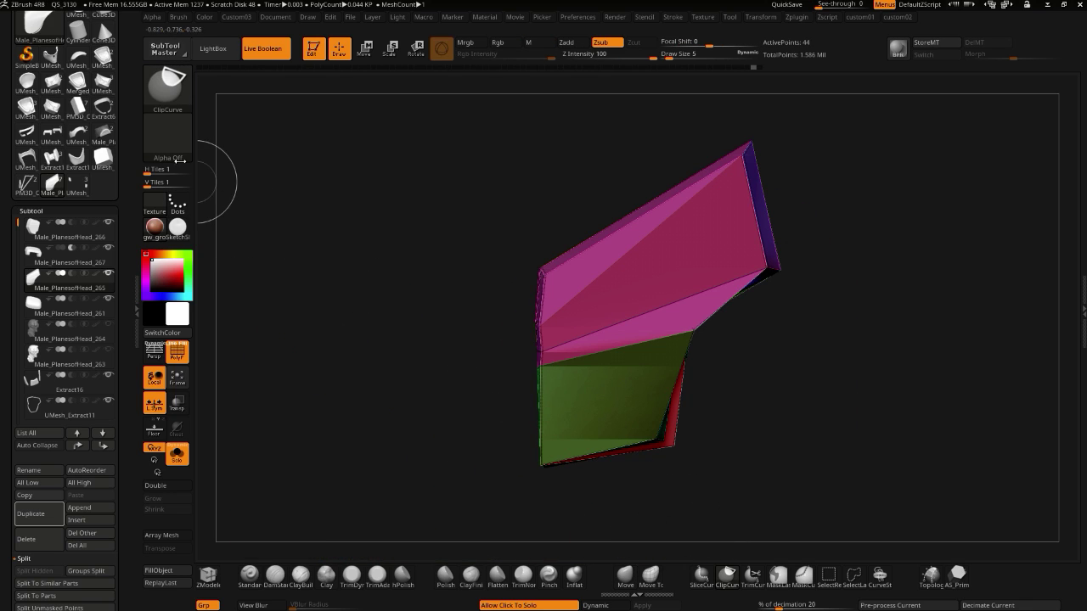
left_click(182, 93)
left_click(435, 98)
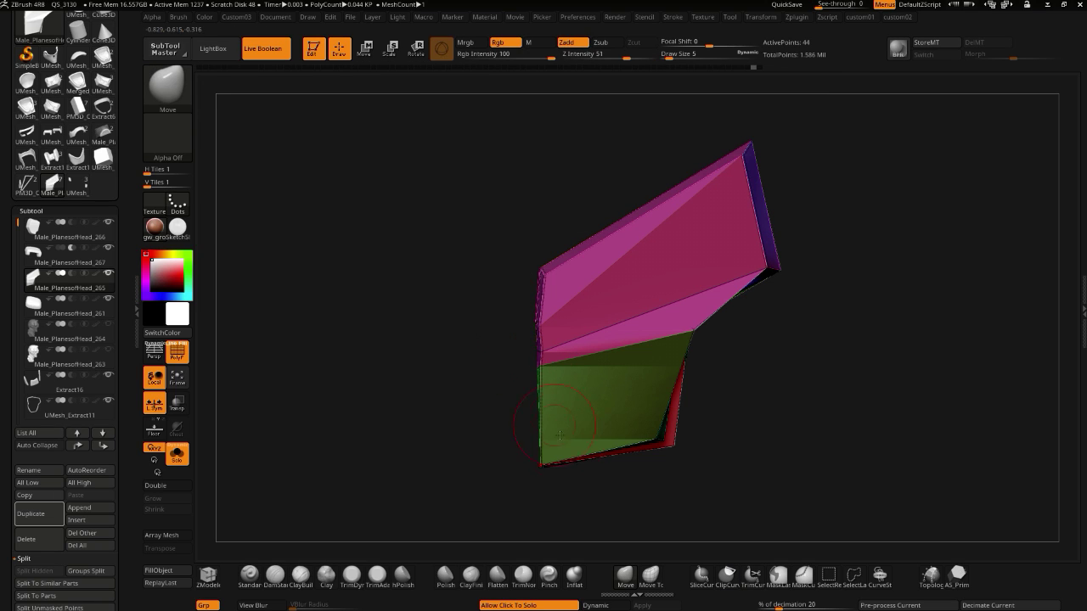
left_click_drag(616, 480, 514, 395, "ctrl+shift")
mouse_move(407, 389)
left_mouse_down()
mouse_move(480, 373)
mouse_move(413, 311)
left_mouse_up()
mouse_move(303, 317)
left_mouse_down()
mouse_move(389, 274)
mouse_move(464, 183)
left_mouse_up()
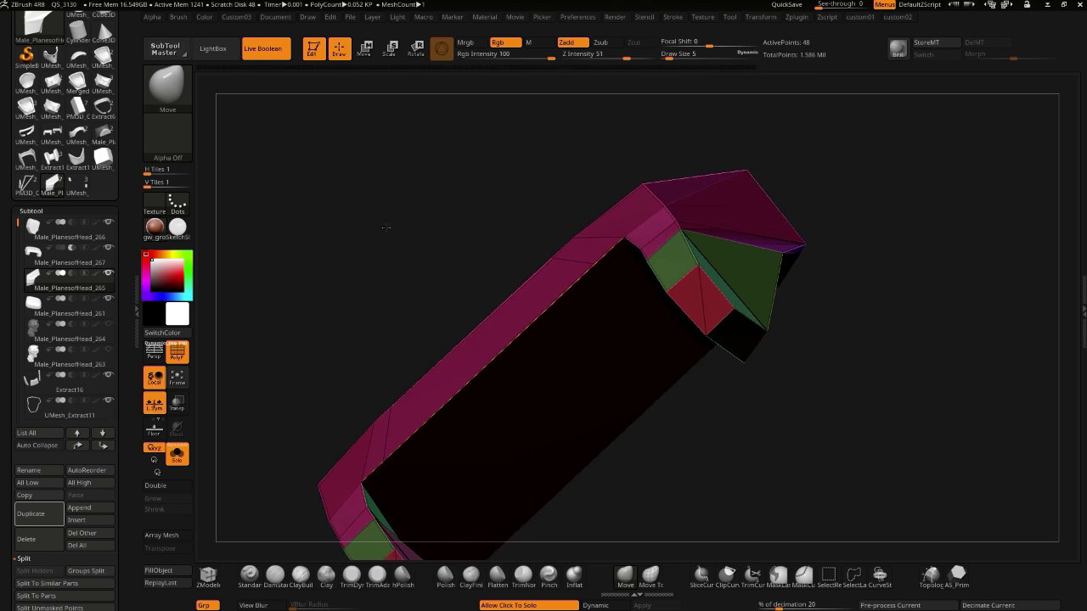
- Set the ZModeler edge action to Delete with the Edge target and delete the stray edges beside the cut leg corners
left_click_drag(388, 231, 376, 232, "alt")
mouse_move(371, 308)
left_mouse_down()
mouse_move(369, 270)
mouse_move(382, 314)
left_mouse_up()
left_click_drag(672, 383, 726, 423)
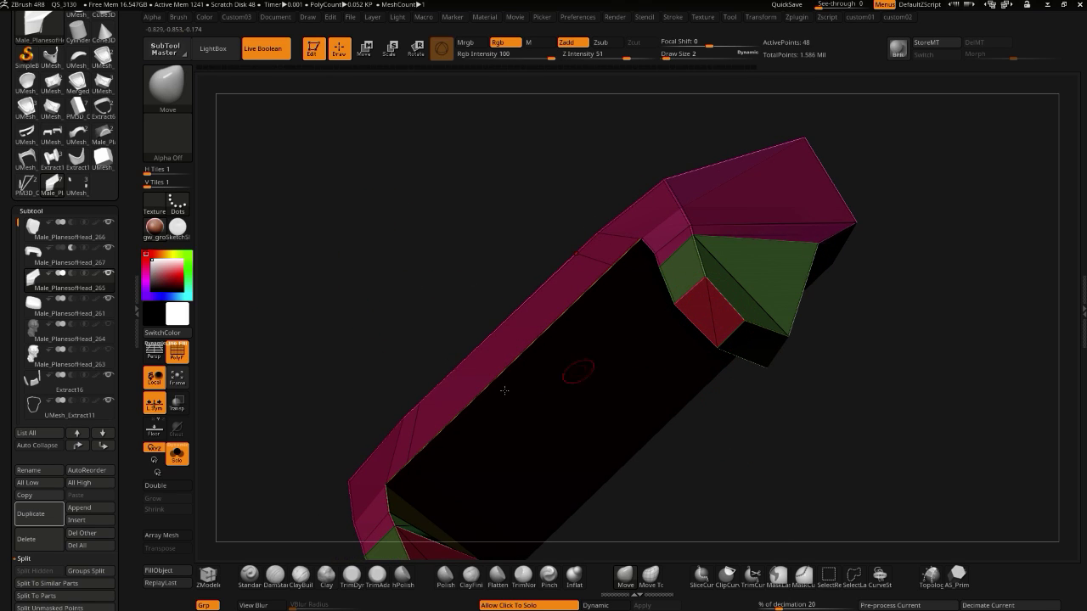
left_click(212, 580)
key("space")
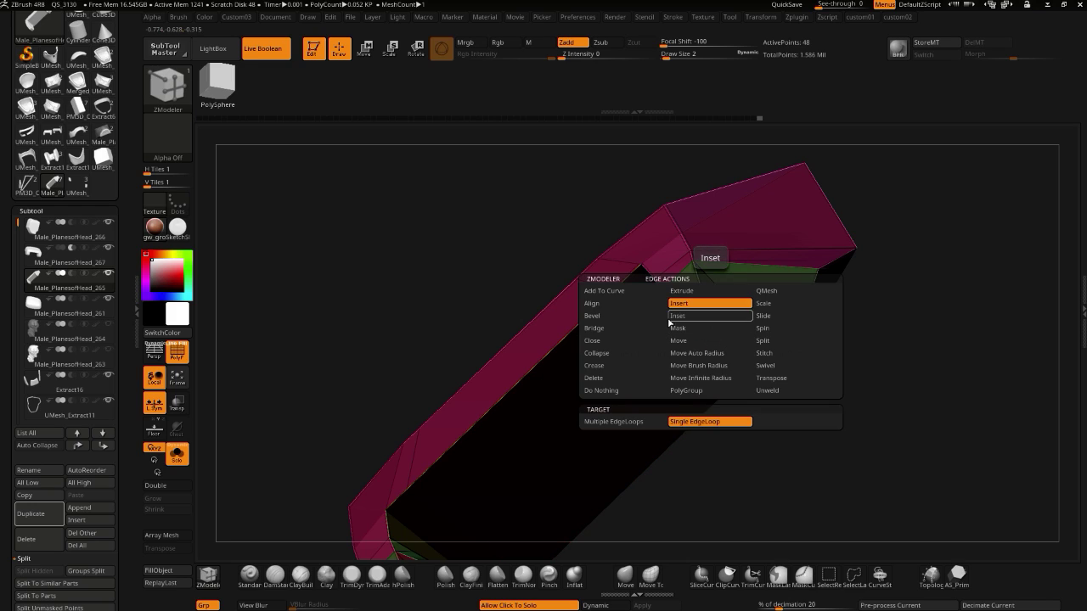
left_click(590, 379)
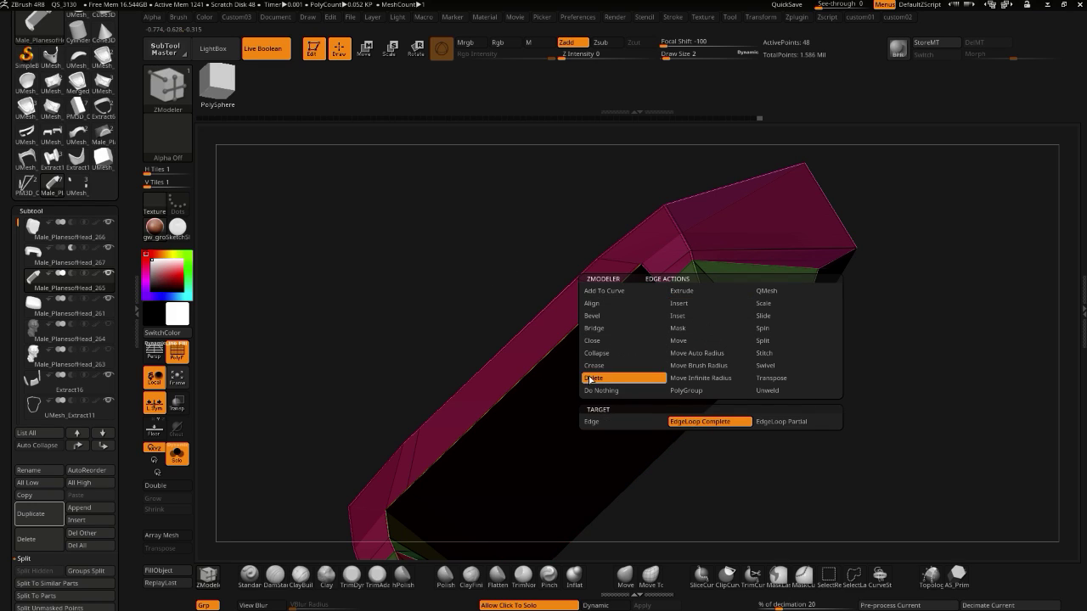
left_click(592, 421)
left_click_drag(334, 306, 372, 180, "alt")
left_click_drag(341, 406, 330, 445)
- Set the ZModeler edge action to Crease and turn on the frame's dynamic subdivision
key("space")
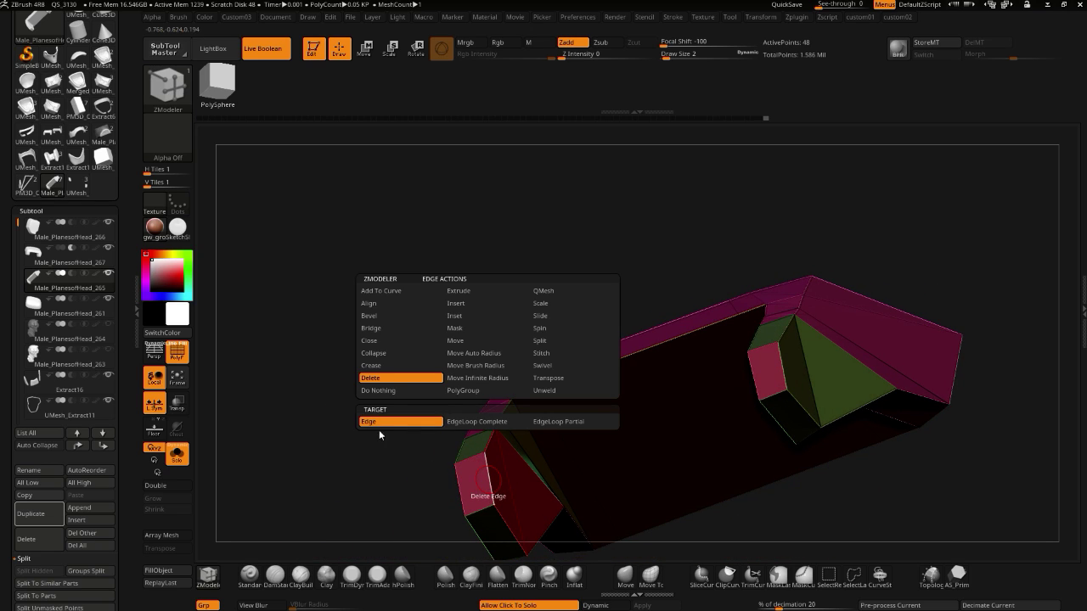
left_click(370, 365)
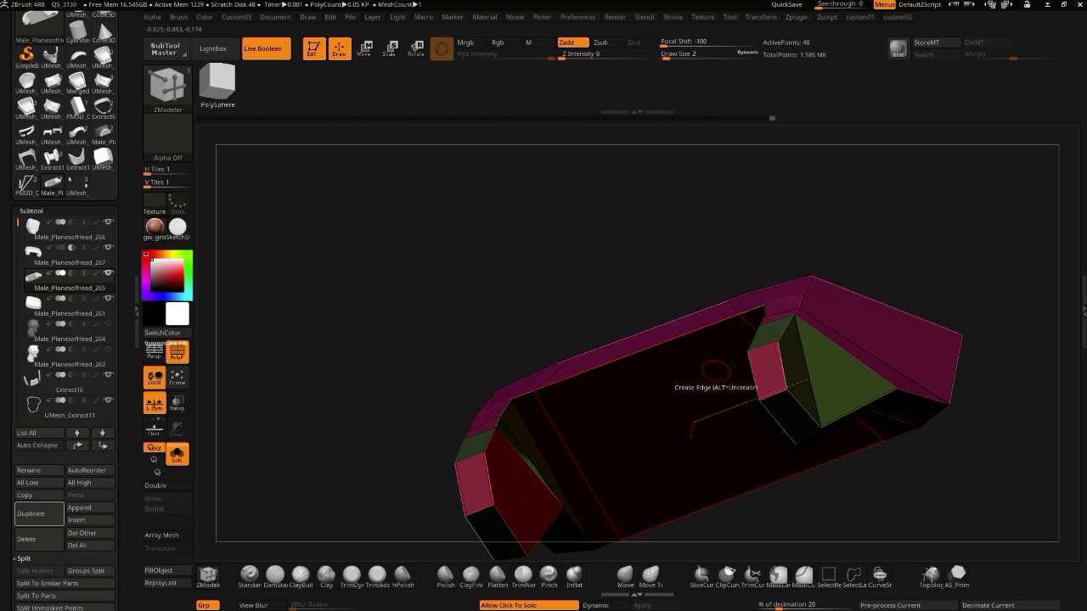
left_click_drag(535, 256, 762, 367)
left_click_drag(505, 229, 427, 305)
key("shift+2")
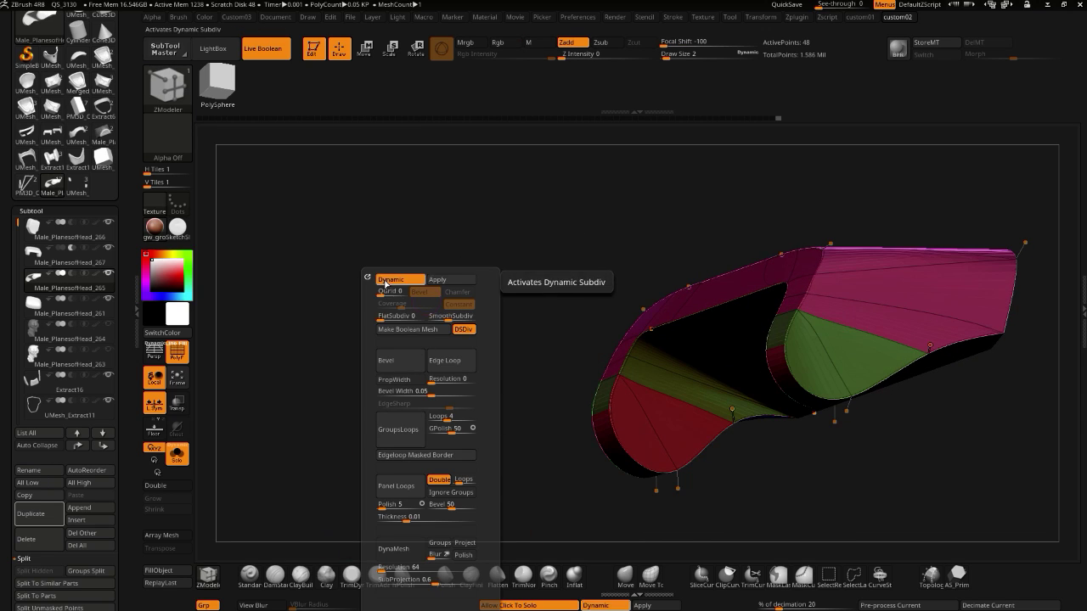
left_click(391, 280)
- Crease the edges around the cut ends of the frame's legs, and hide the polyframe
left_click_drag(323, 300, 456, 383)
left_click(749, 407)
left_click_drag(775, 473, 763, 494)
left_click_drag(760, 533, 712, 468)
left_click_drag(718, 549, 698, 520)
left_click_drag(240, 347, 461, 449, "alt")
left_click_drag(363, 395, 358, 327, "alt")
left_click_drag(357, 326, 363, 400)
left_click_drag(245, 377, 268, 349, "alt")
left_click(178, 355)
mouse_move(295, 384)
left_mouse_down()
mouse_move(379, 399)
mouse_move(315, 378)
left_mouse_up()
- Turn off the frame's dynamic subdivision
key("shift+2")
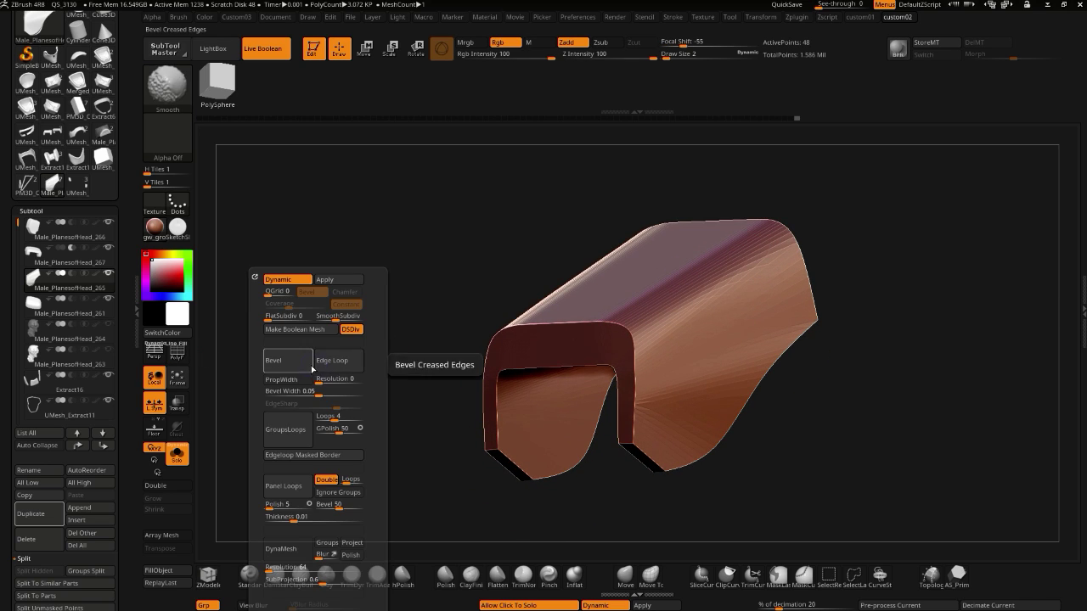
left_click(278, 282)
- Try dividing the fully creased frame to subdivision level 4, and undo the divisions
key("1")
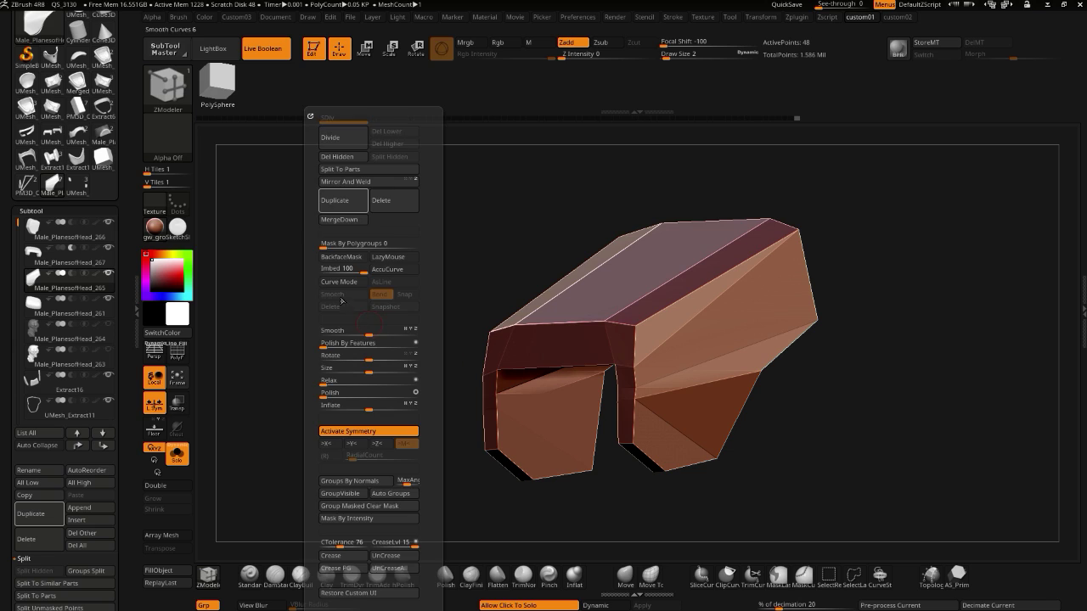
left_click(331, 146)
left_click(332, 145)
left_click(332, 145)
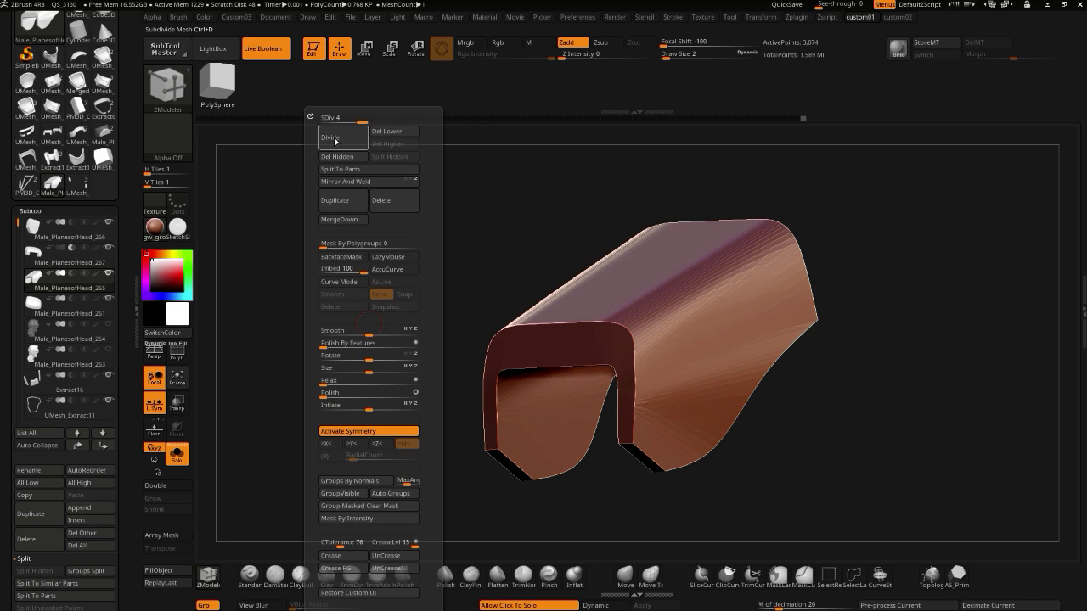
left_click_drag(263, 226, 329, 231)
key("shift+d")
key("shift+d")
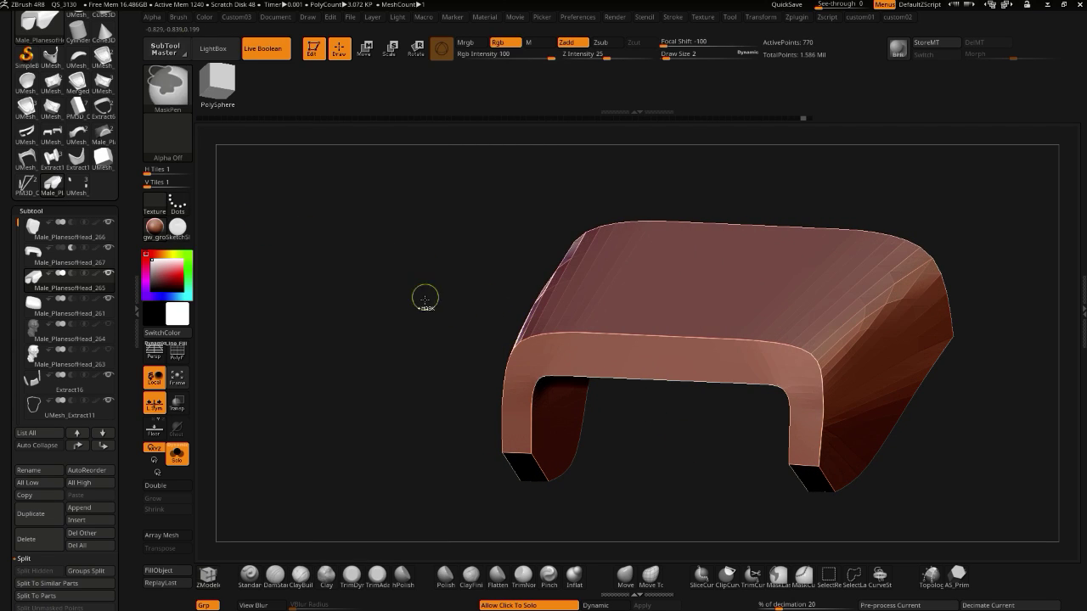
key("1")
key("shift+d")
key("space")
- Set the frame's crease level to 2 in the geometry crease settings
scroll(3, 441, "down", 5)
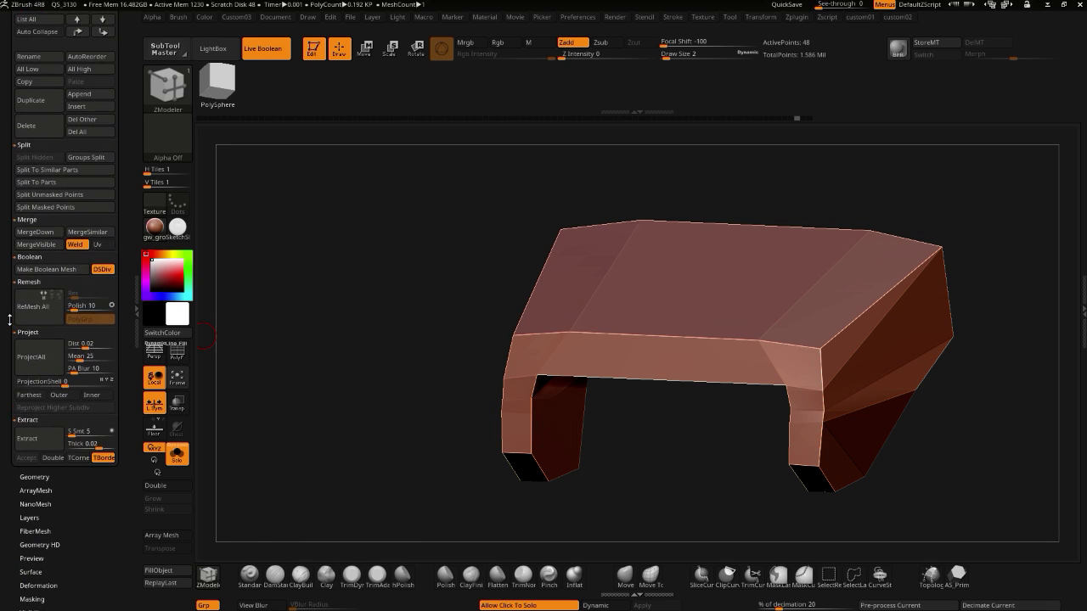
scroll(48, 434, "down", 4)
scroll(15, 336, "up", 6)
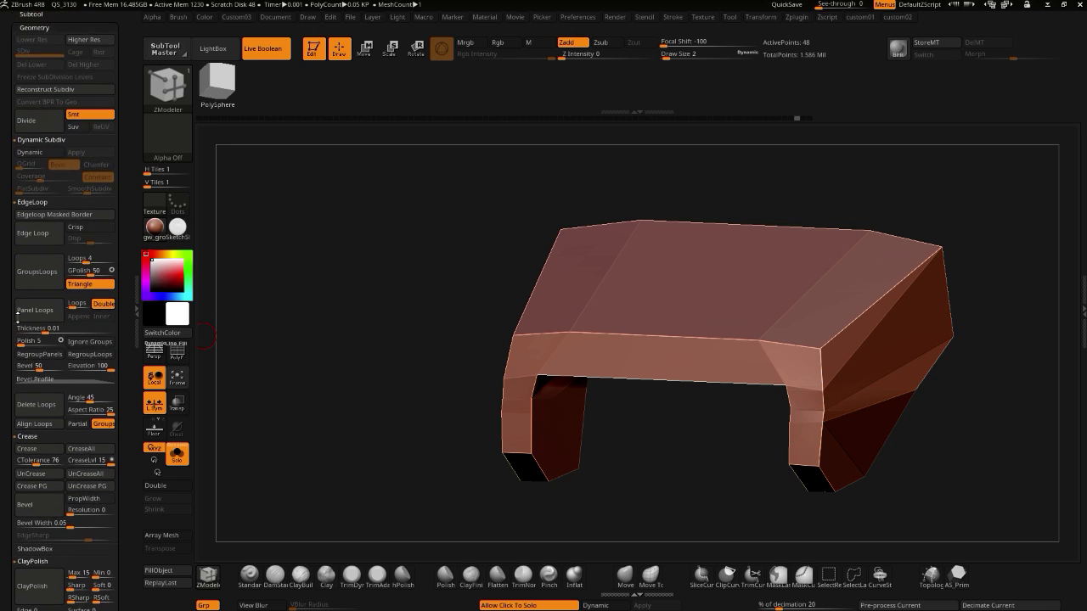
scroll(14, 336, "up", 1)
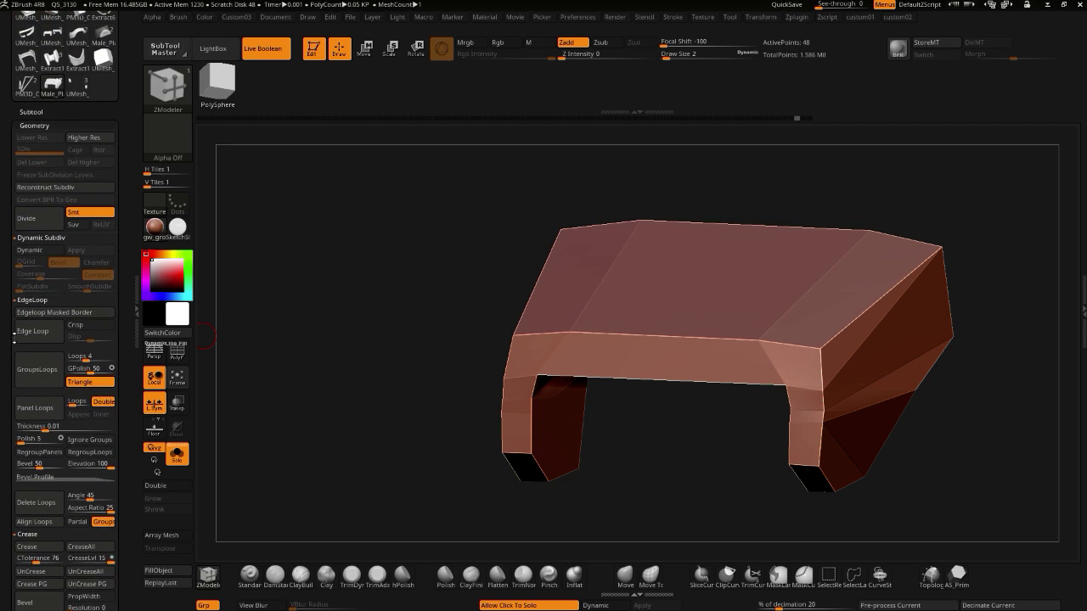
scroll(2, 276, "down", 5)
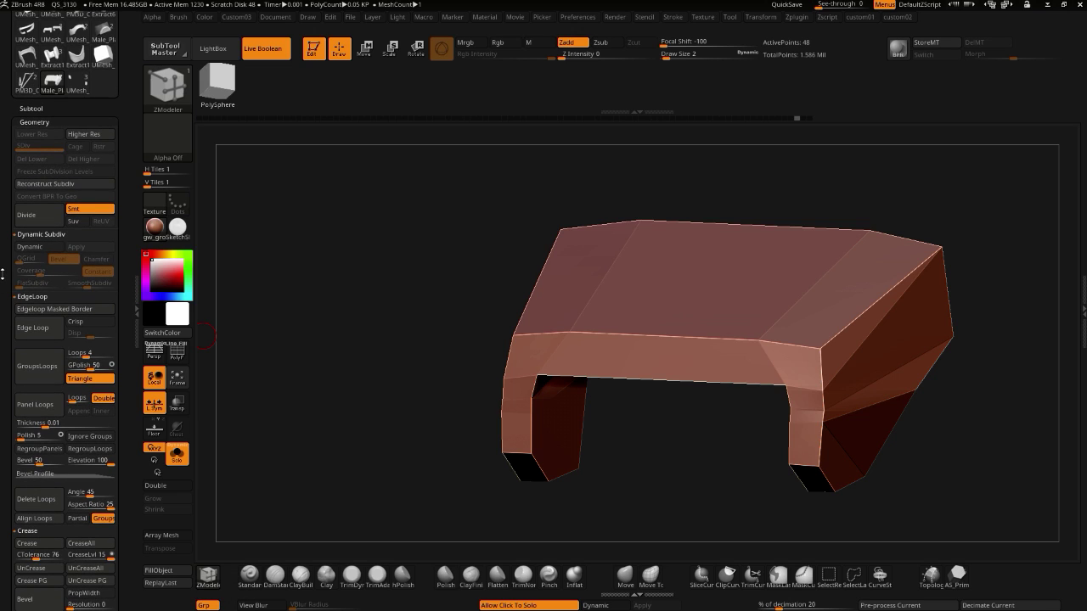
scroll(5, 212, "down", 8)
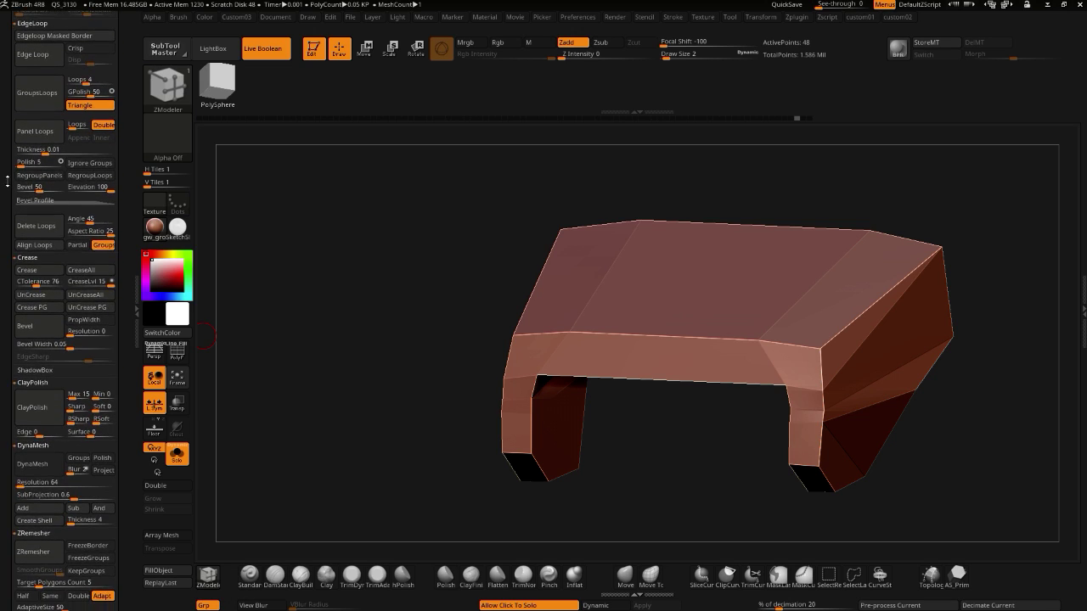
scroll(5, 337, "down", 15)
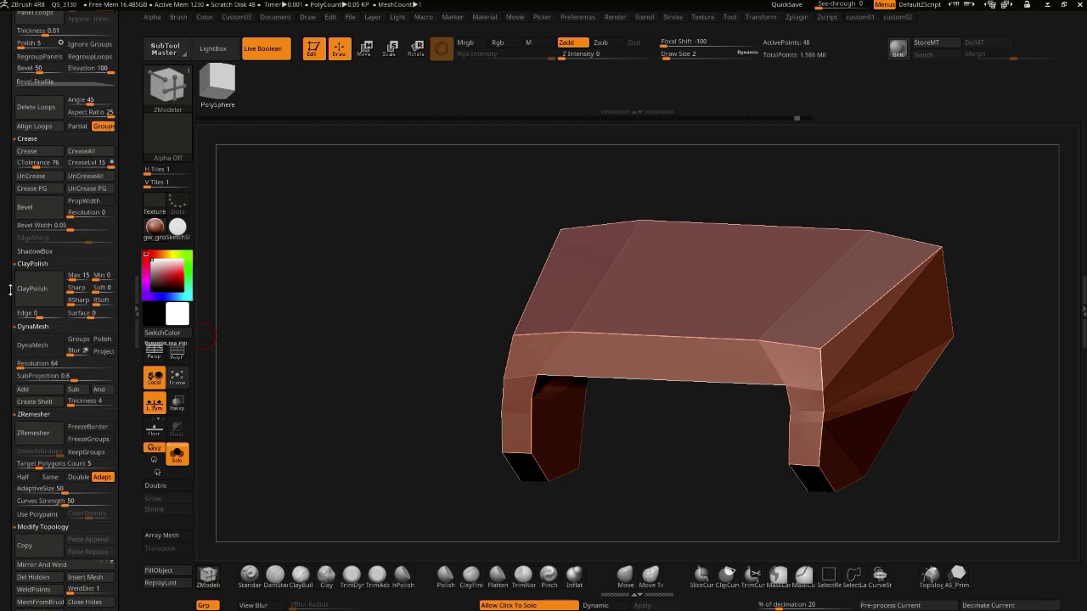
scroll(5, 373, "up", 5)
scroll(8, 434, "up", 15)
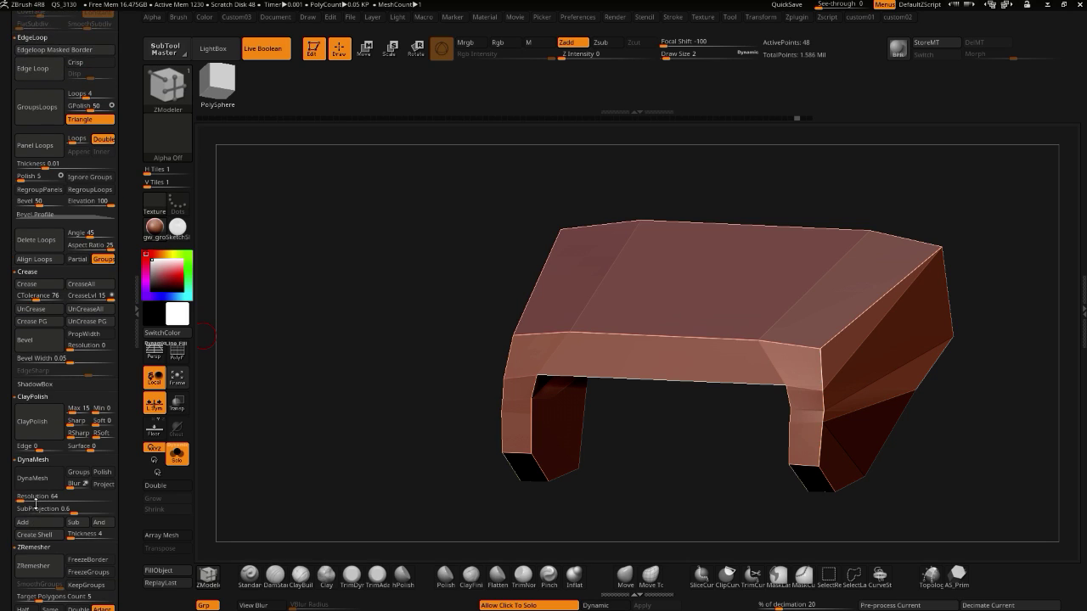
scroll(36, 506, "up", 2)
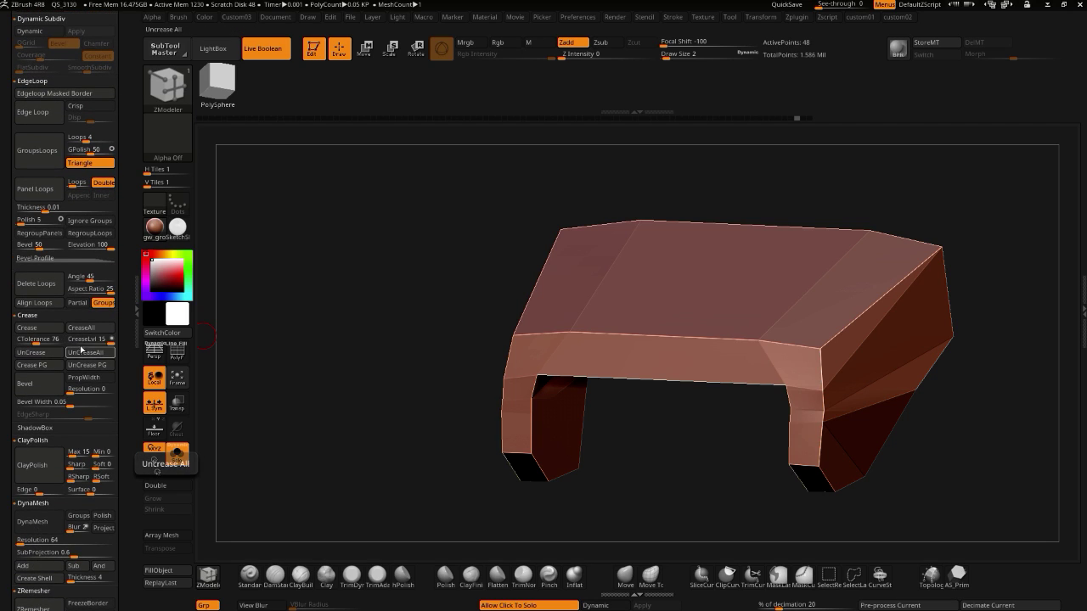
left_click_drag(88, 338, 75, 339)
- Divide the frame three times to subdivision level 4 and check its softened creases
left_click_drag(377, 396, 356, 383)
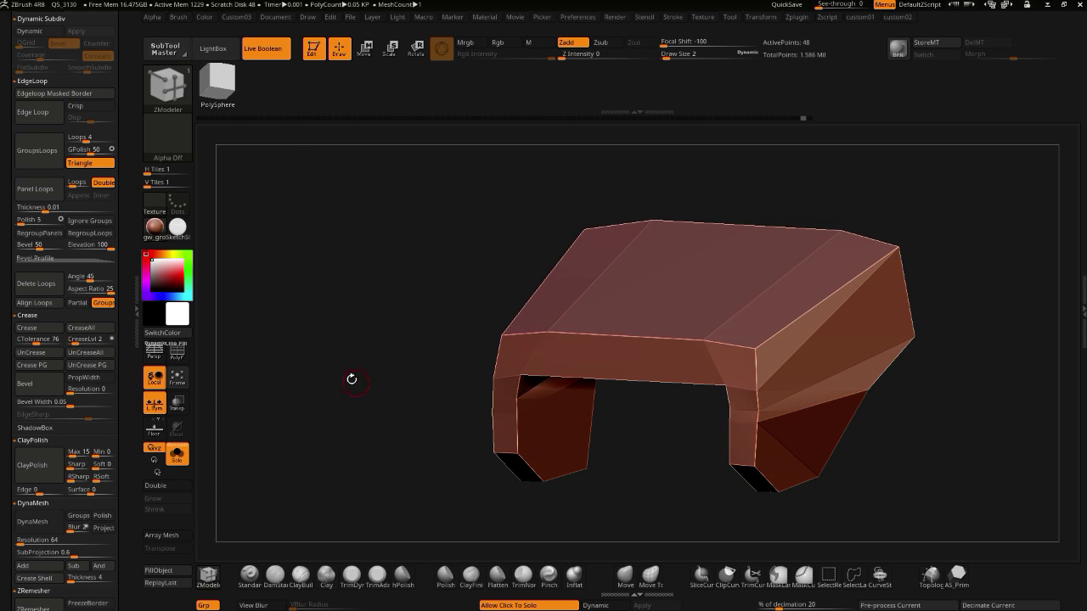
key("1")
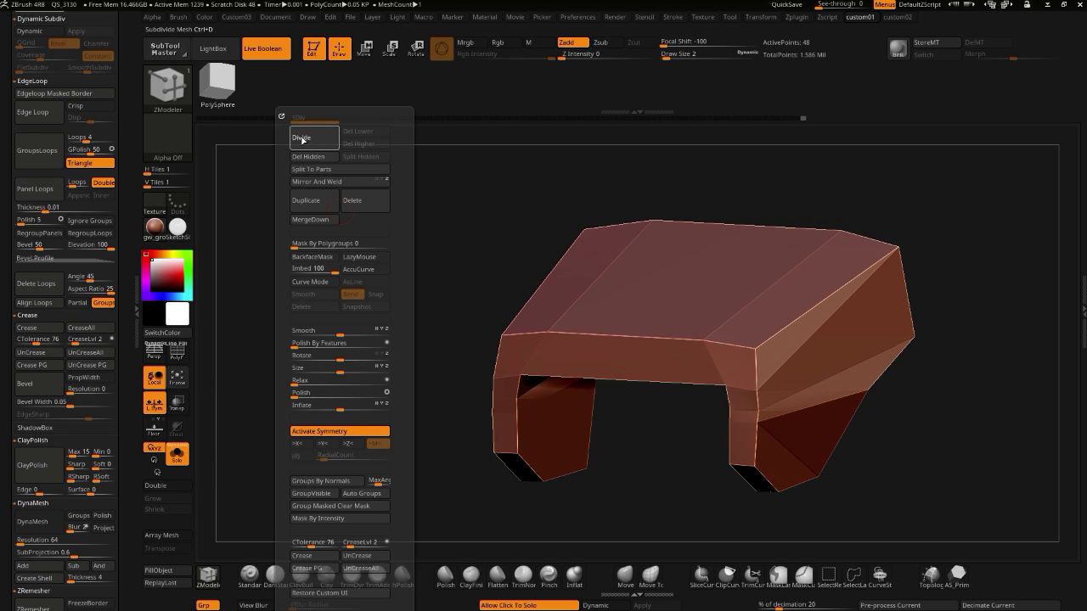
left_click(302, 138)
left_click(302, 139)
left_click(303, 139)
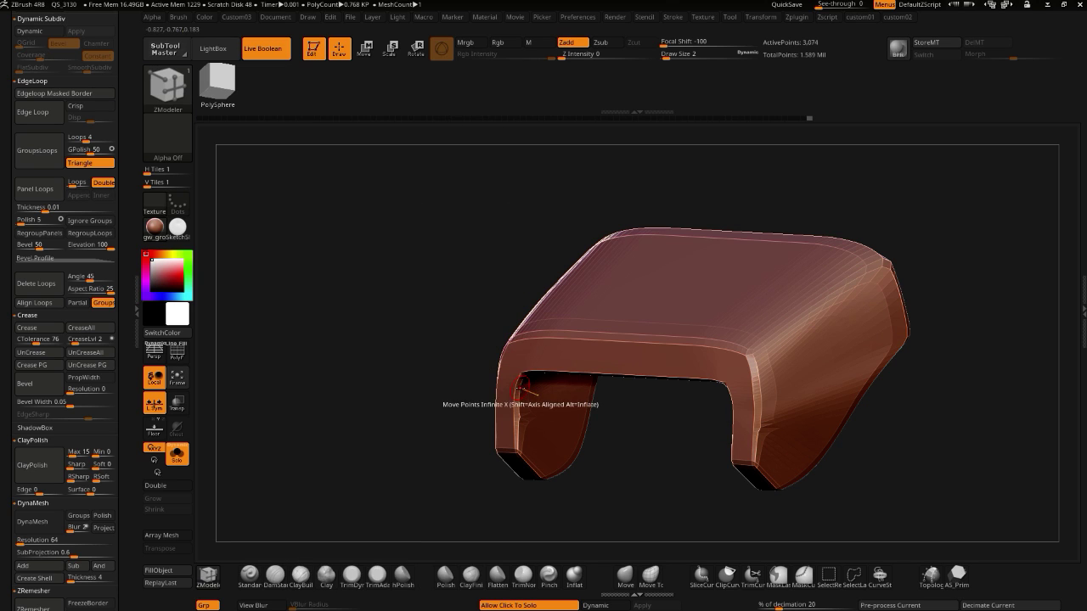
left_click_drag(444, 408, 492, 430)
left_click_drag(425, 377, 542, 446)
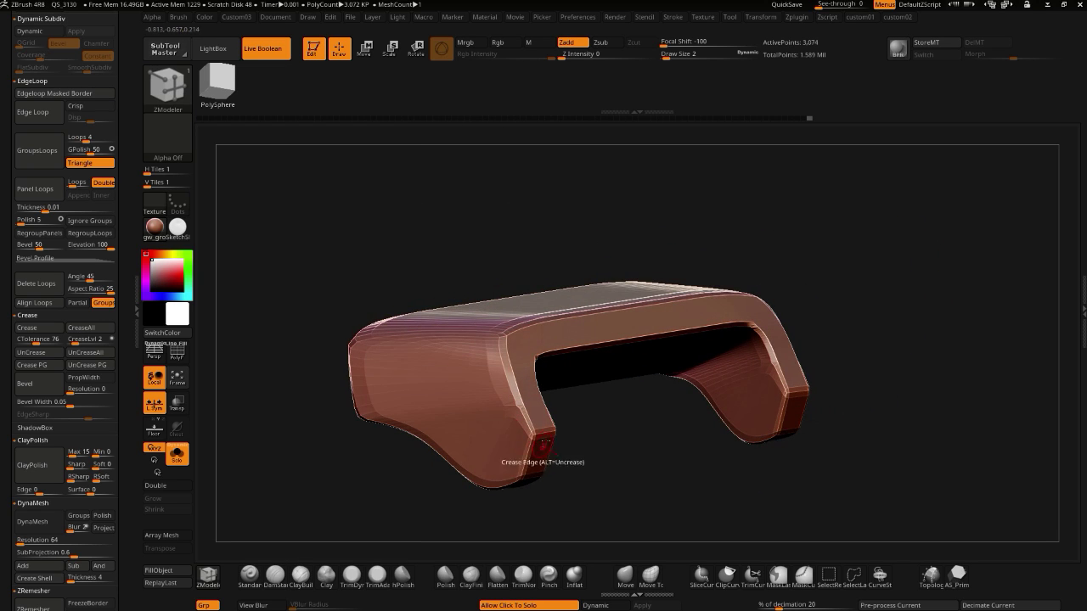
left_click_drag(618, 486, 391, 360)
- Divide the frame twice more to subdivision level 6 and check its rounded edges from several sides
key("space")
left_click(353, 140)
left_click(352, 140)
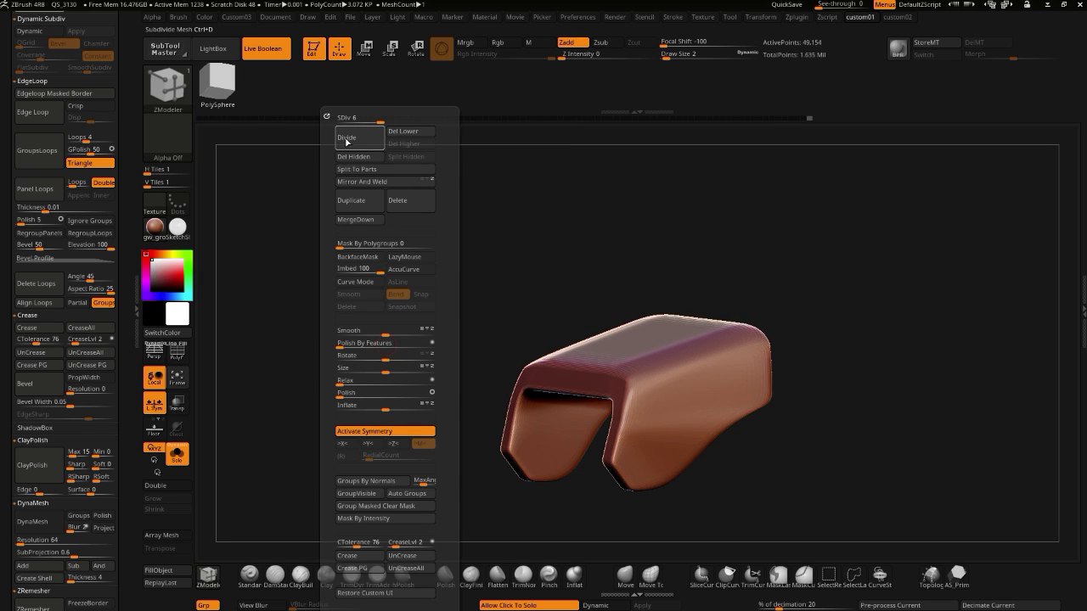
left_click_drag(292, 280, 314, 269)
left_click_drag(314, 270, 454, 422)
left_click_drag(344, 397, 422, 513)
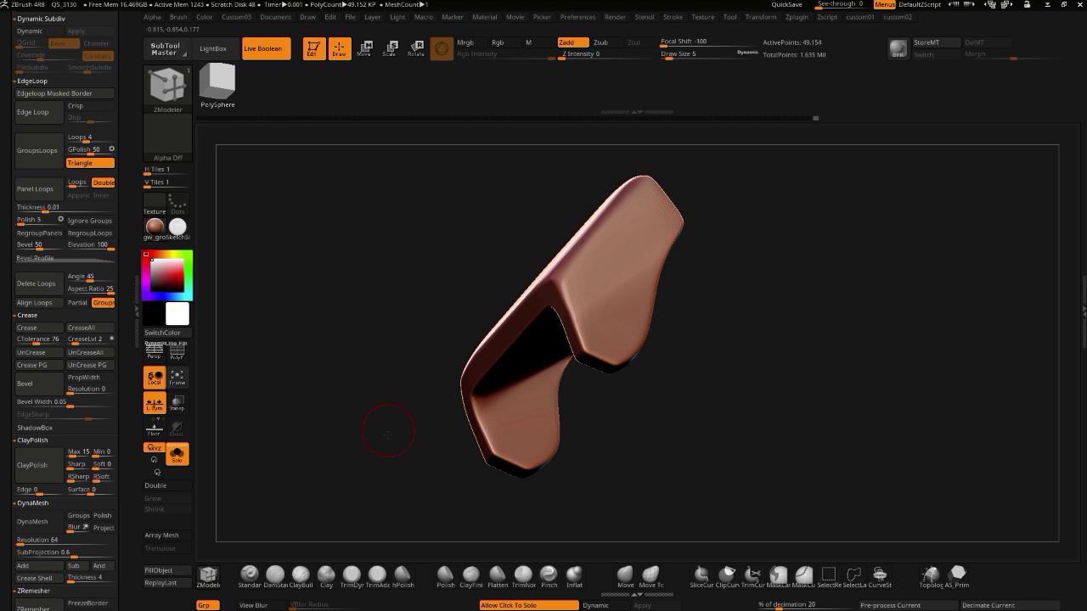
left_click_drag(389, 429, 390, 438)
key("space")
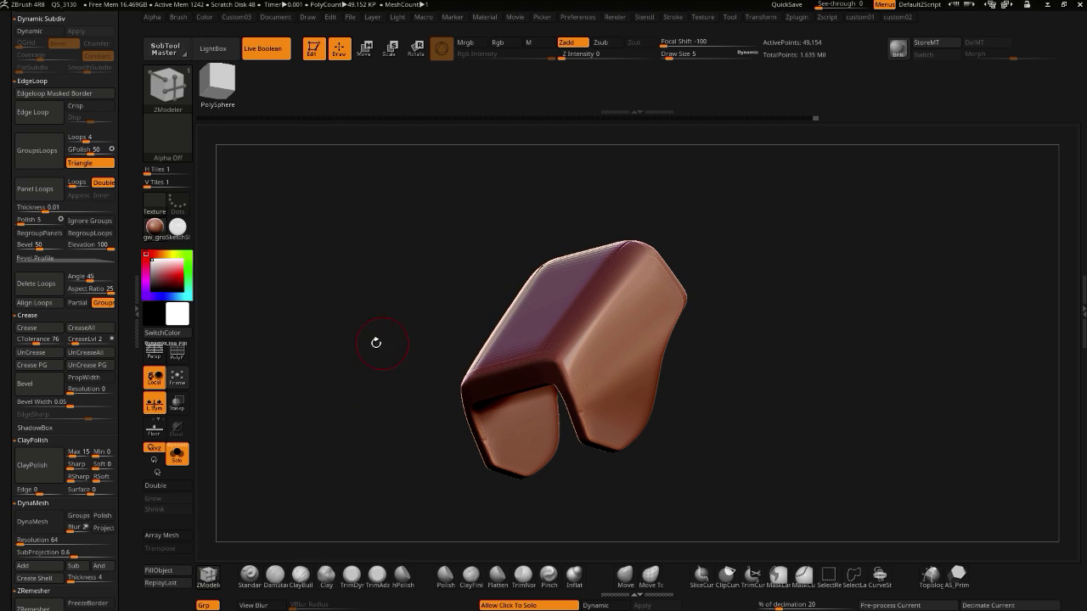
left_click_drag(337, 337, 395, 430)
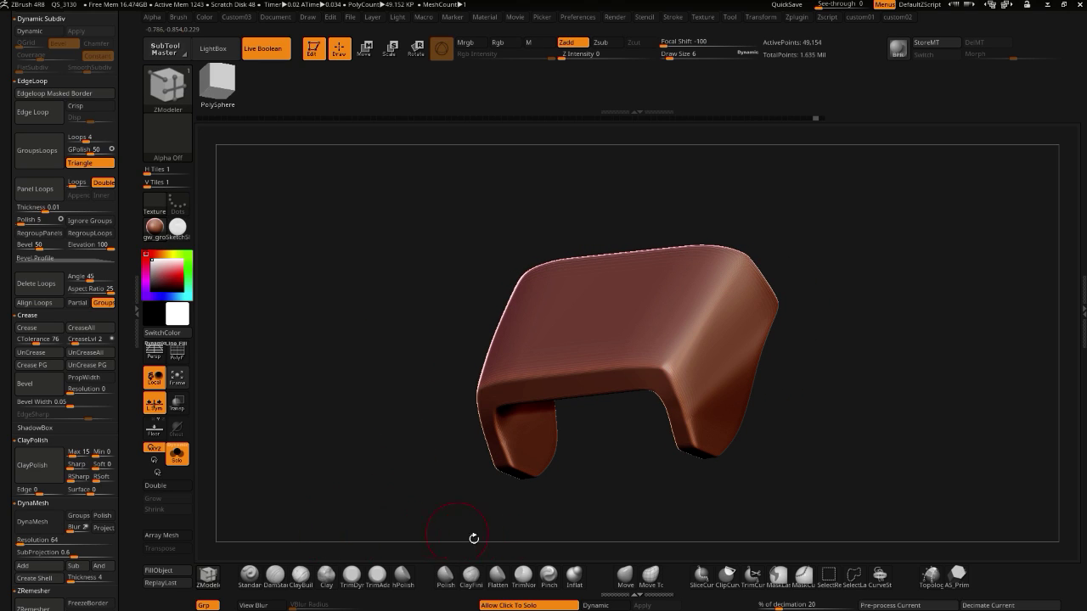
- Choose the Flatten brush and examine the isolated subdivided frame from several sides
left_click(498, 575)
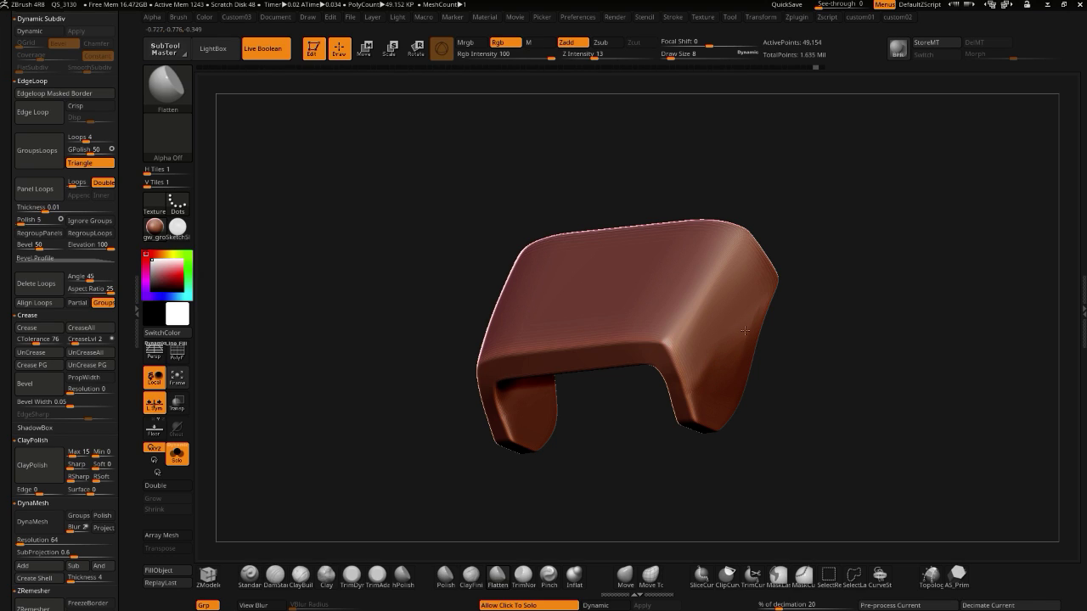
mouse_move(429, 380)
left_mouse_down("alt")
mouse_move(348, 371)
mouse_move(377, 369)
mouse_move(394, 397)
mouse_move(449, 355)
left_mouse_up("alt")
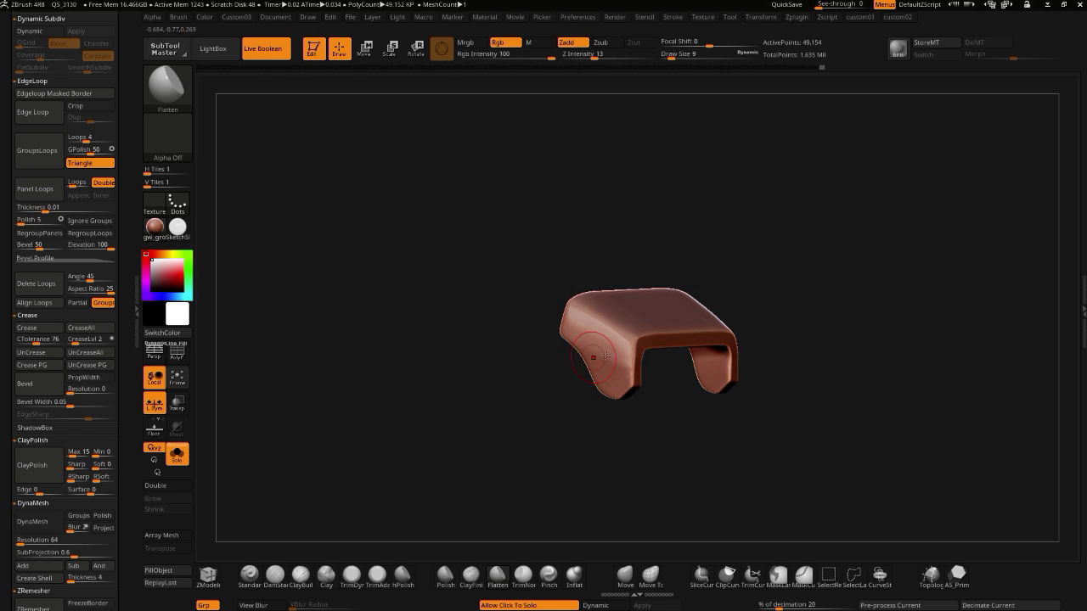
left_click_drag(620, 387, 565, 338)
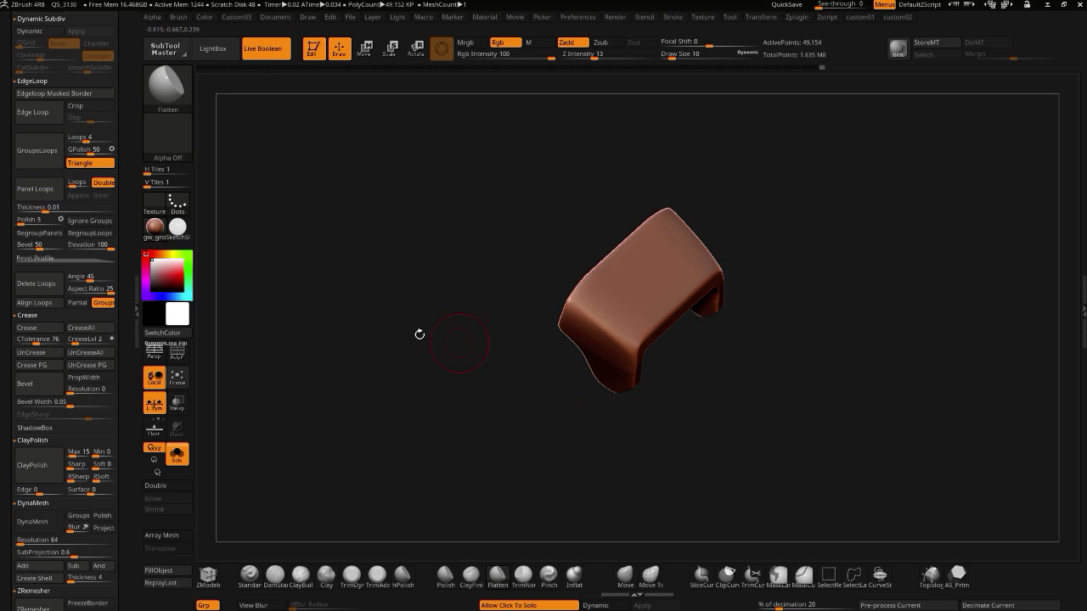
left_click_drag(0, 206, 23, 424)
left_click_drag(397, 456, 435, 434)
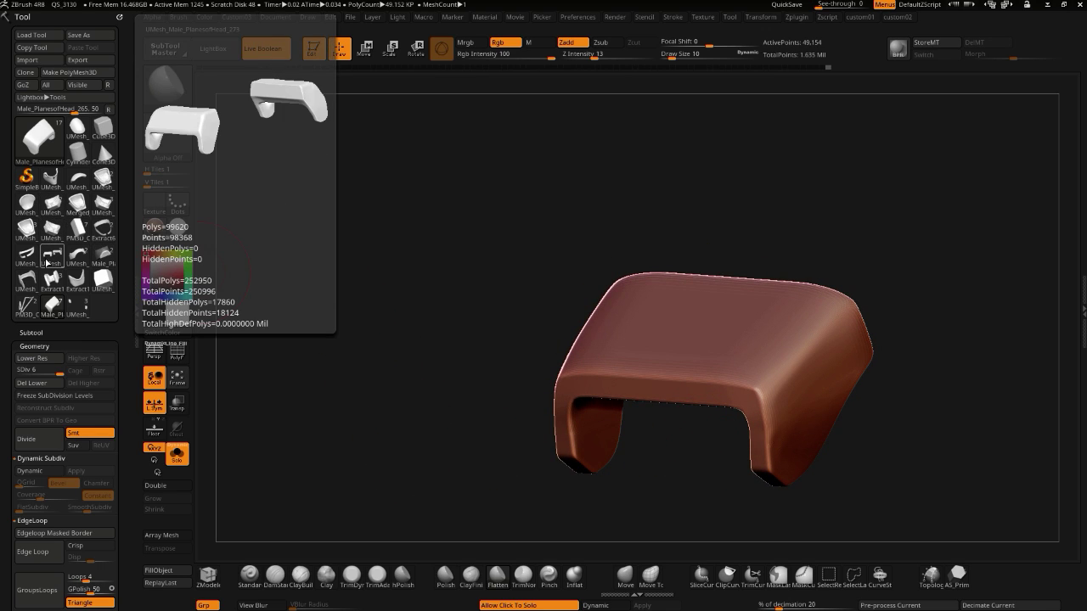
- Switch to the saved UMesh tool with the two earlier frame pieces, examine them, and return to the helmet tool
left_click(44, 261)
left_click_drag(330, 320, 660, 430)
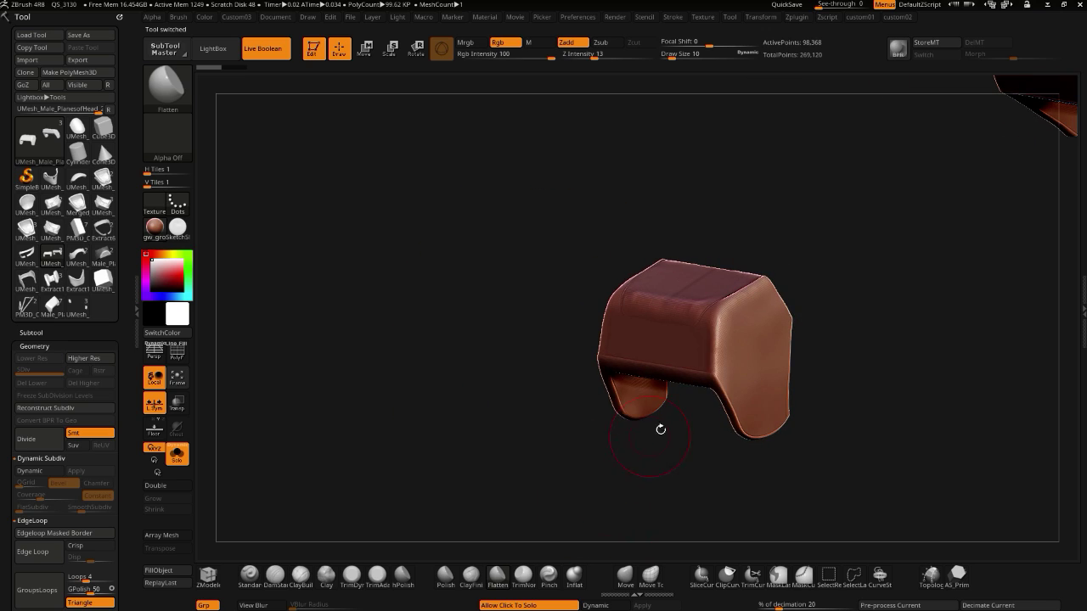
left_click(178, 358)
left_click_drag(272, 361, 566, 382)
left_click(362, 414)
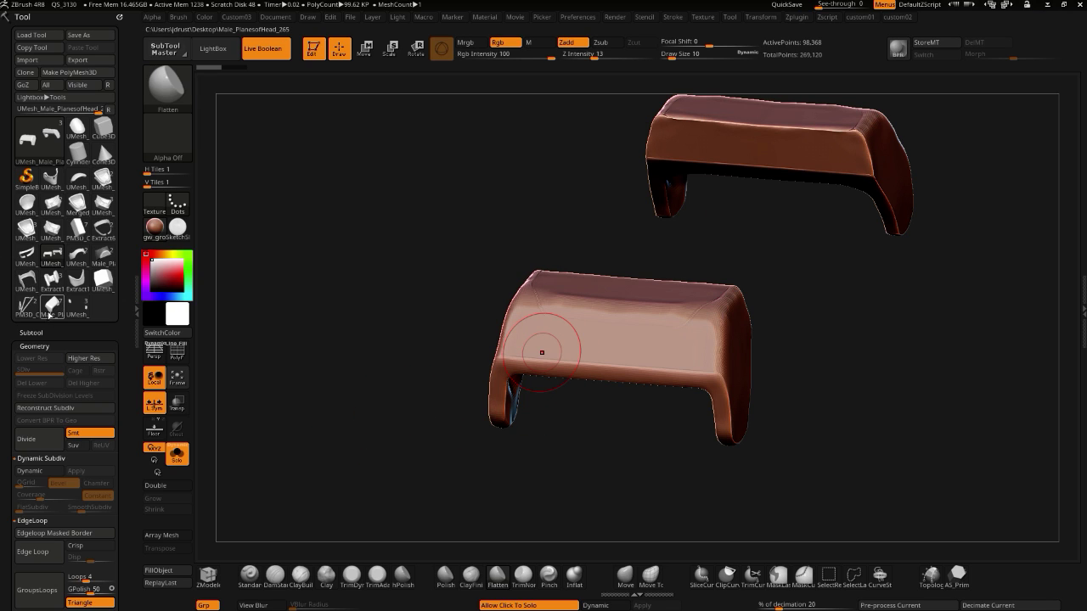
left_click(103, 280)
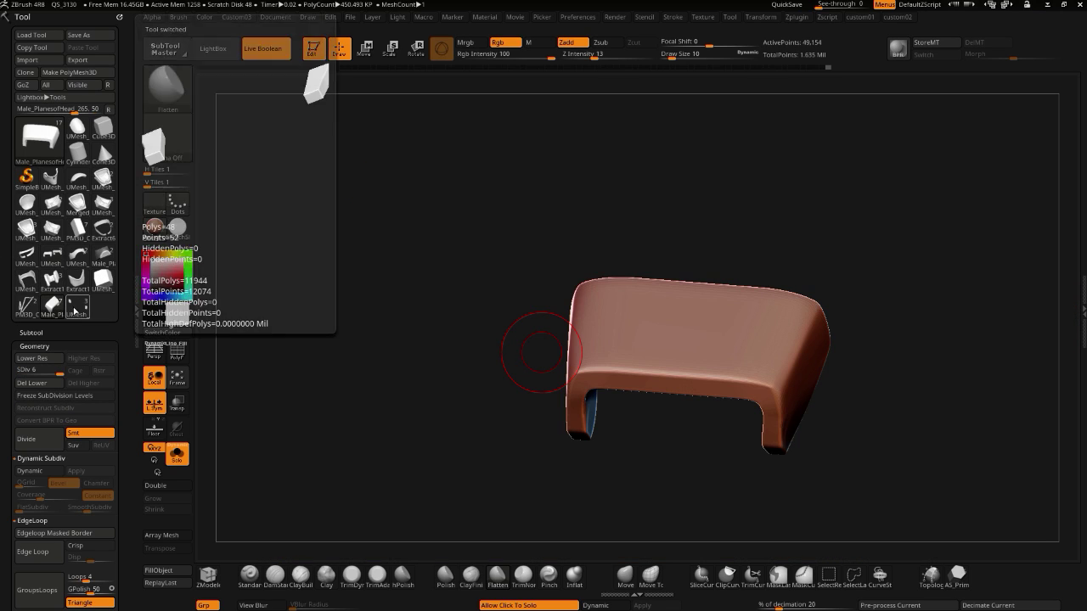
- Drop the frame to subdivision level 1 and delete its higher subdivision levels
left_click_drag(396, 382, 559, 411)
left_click_drag(414, 345, 463, 363)
key("1")
left_click_drag(436, 119, 427, 120)
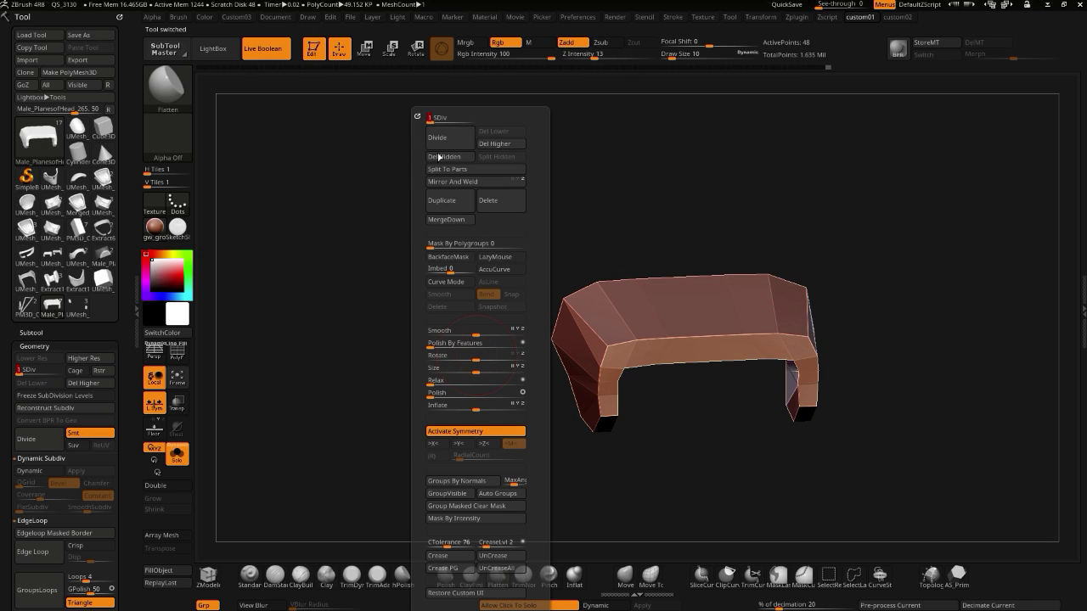
left_click_drag(382, 361, 364, 323)
key("space")
left_click(382, 145)
left_click_drag(501, 396, 397, 344)
- Enable dynamic subdivision on the frame with SmoothSubdiv set to 5
key("shift+space")
left_click(394, 279)
left_click(595, 437)
left_click(407, 335)
key("f")
key("shift+space")
left_click_drag(451, 321, 459, 318)
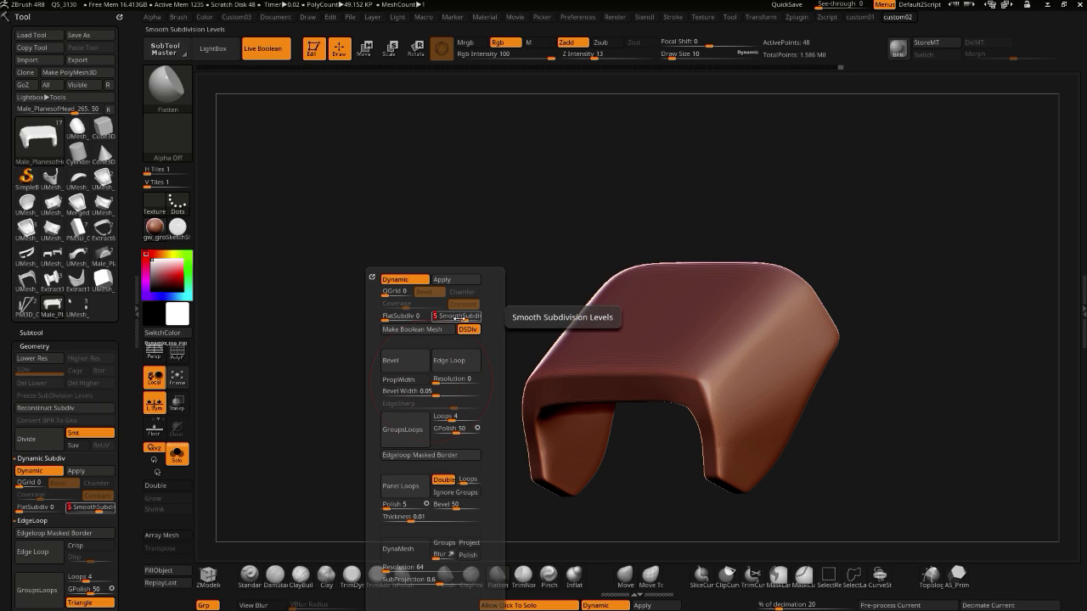
left_click_drag(340, 286, 408, 359)
- Show the whole helmet, choose the Move brush and examine how the frame sits over the side panel
key("alt+s")
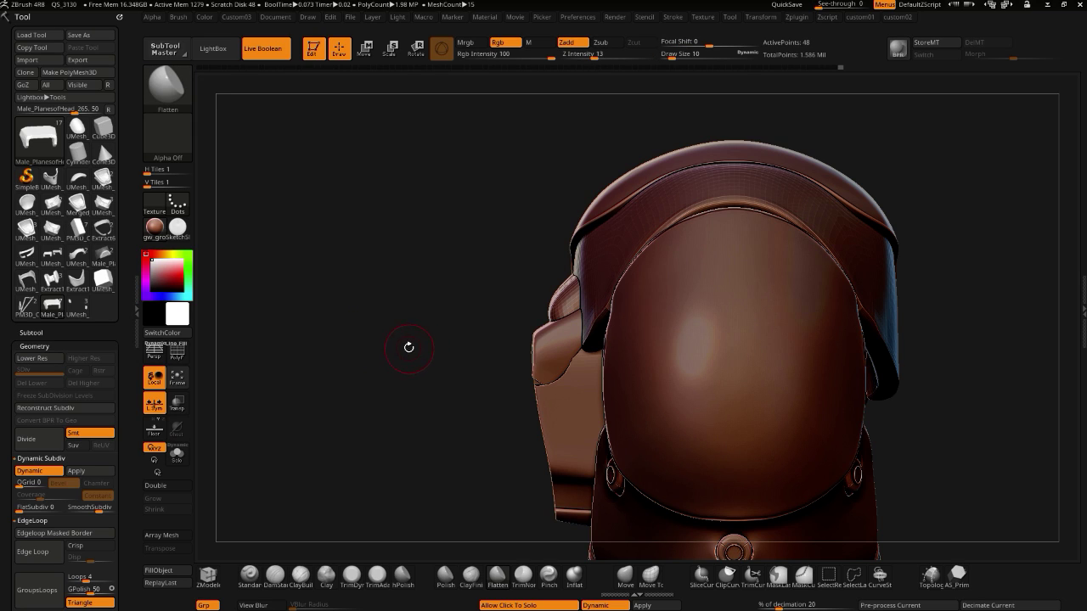
mouse_move(397, 358)
left_mouse_down("alt")
mouse_move(436, 430)
mouse_move(455, 406)
mouse_move(463, 423)
left_mouse_up("alt")
left_click(624, 575)
mouse_move(382, 369)
left_mouse_down()
mouse_move(472, 372)
mouse_move(435, 370)
left_mouse_up()
left_click_drag(329, 422, 319, 422)
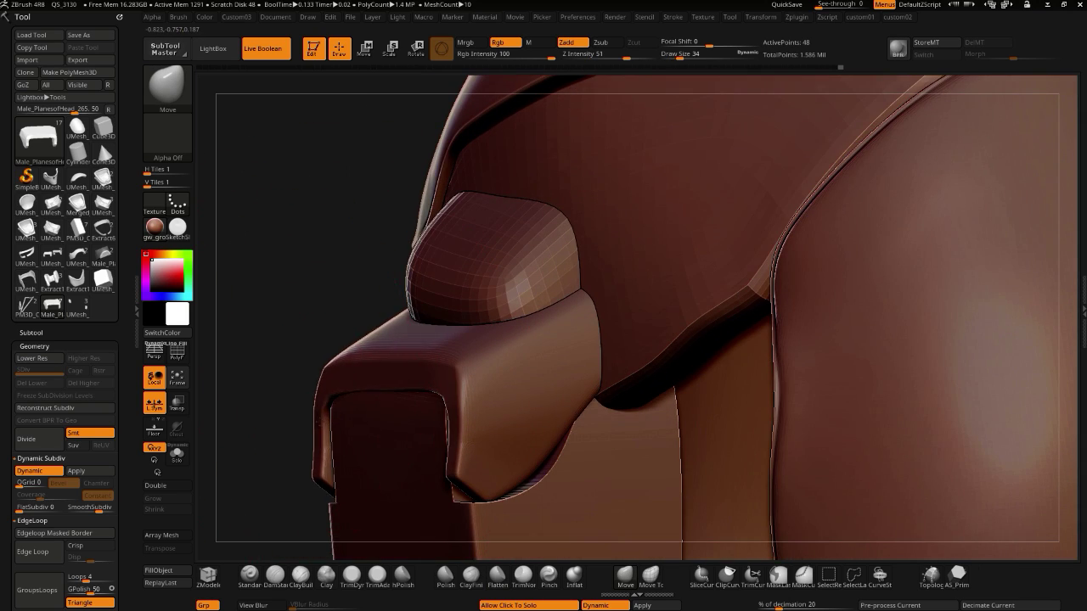
- Isolate the frame, mask all but its outer side and shift that side outward with the transpose line
mouse_move(270, 382)
left_mouse_down()
mouse_move(257, 369)
mouse_move(265, 383)
mouse_move(404, 284)
mouse_move(369, 239)
left_mouse_up()
left_click(264, 382)
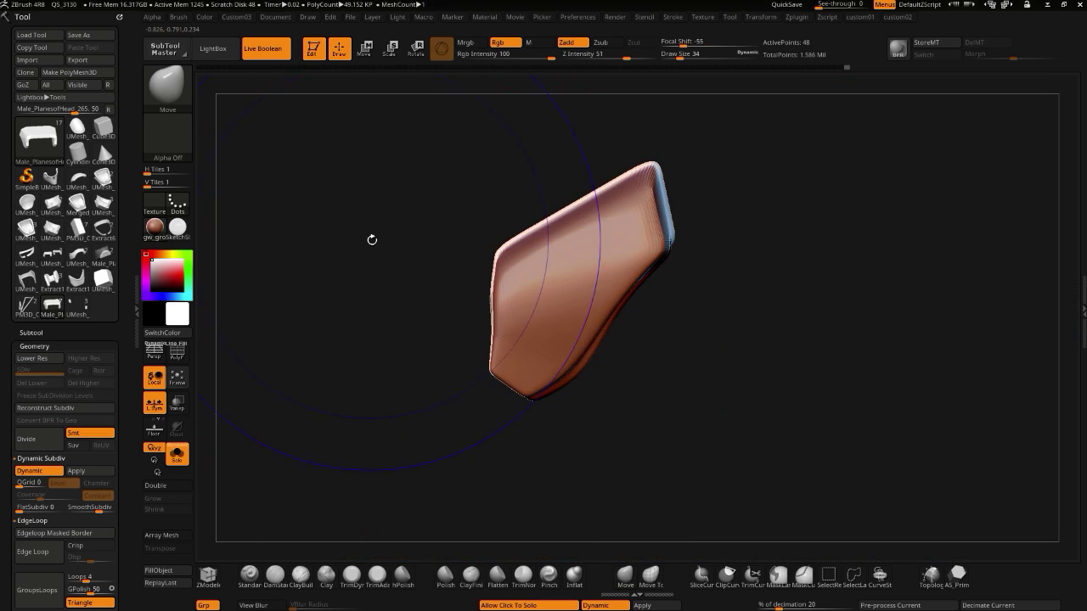
left_click_drag(396, 193, 521, 412, "ctrl")
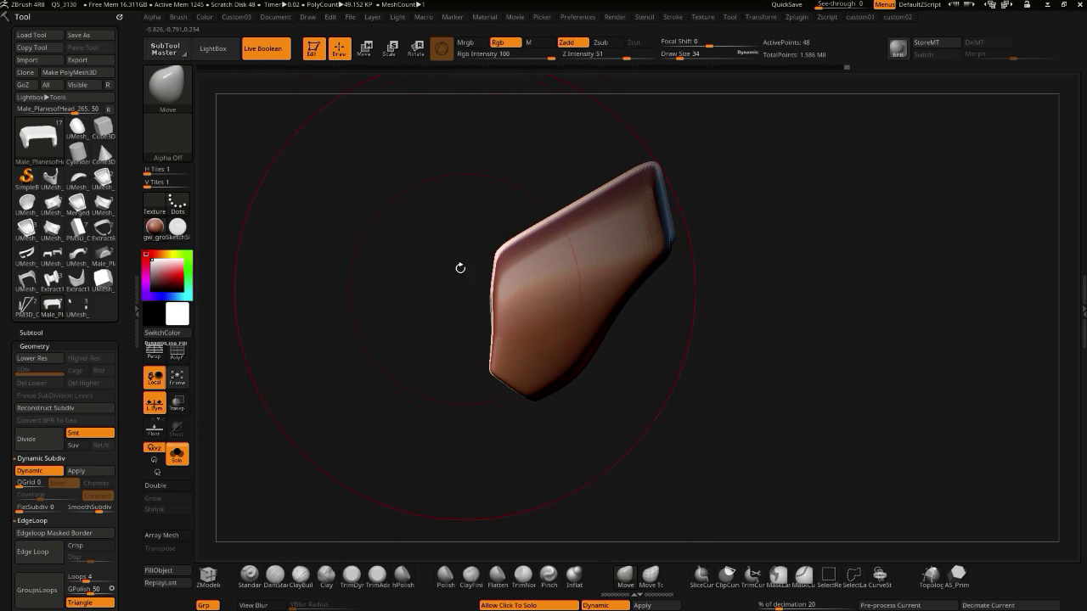
left_click(366, 50)
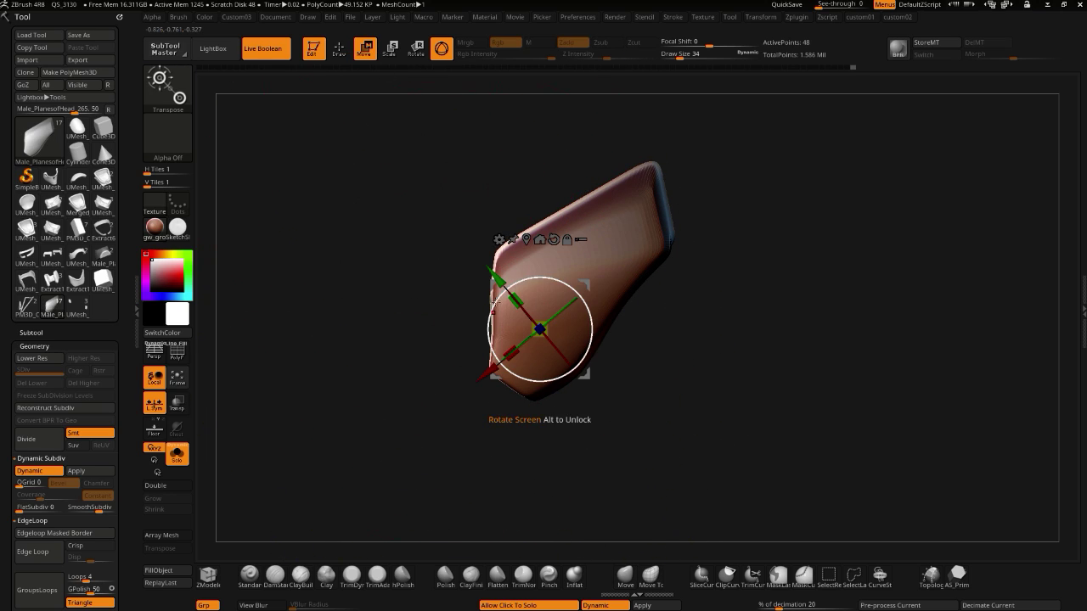
left_click(442, 48)
left_click_drag(447, 312, 435, 313)
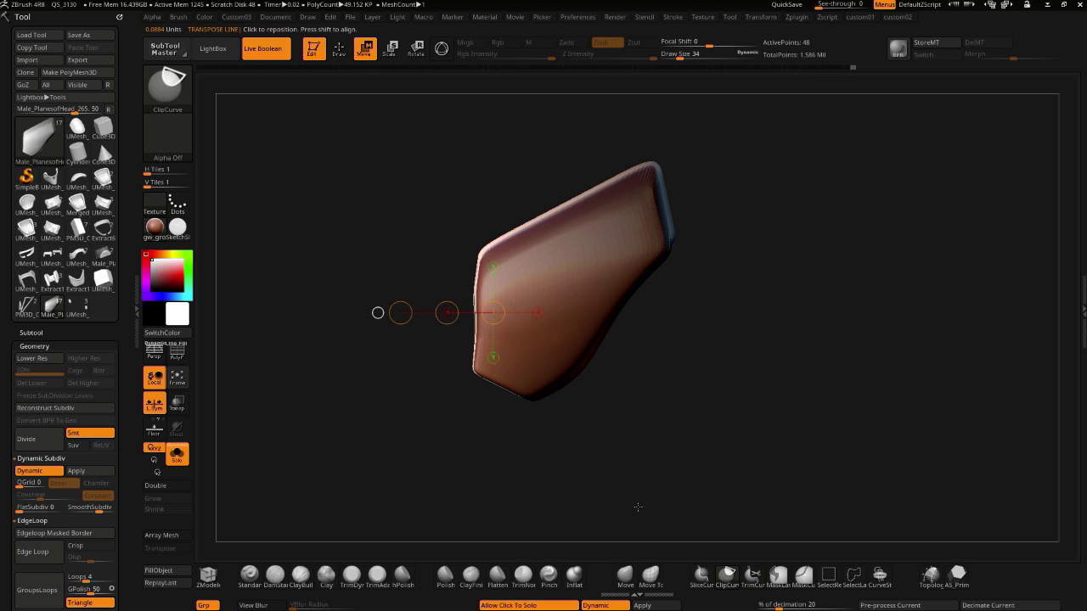
- Trim the frame's outer side straight with a clip curve and nudge its leg on the helmet with the Move brush
left_click(340, 49)
mouse_move(472, 424)
left_mouse_down("ctrl+shift")
mouse_move(468, 175)
mouse_move(477, 178)
mouse_move(461, 158)
mouse_move(475, 158)
mouse_move(447, 160)
left_mouse_up("ctrl+shift")
mouse_move(355, 337)
left_mouse_down()
mouse_move(382, 343)
mouse_move(376, 405)
mouse_move(327, 428)
mouse_move(350, 387)
mouse_move(363, 401)
left_mouse_up()
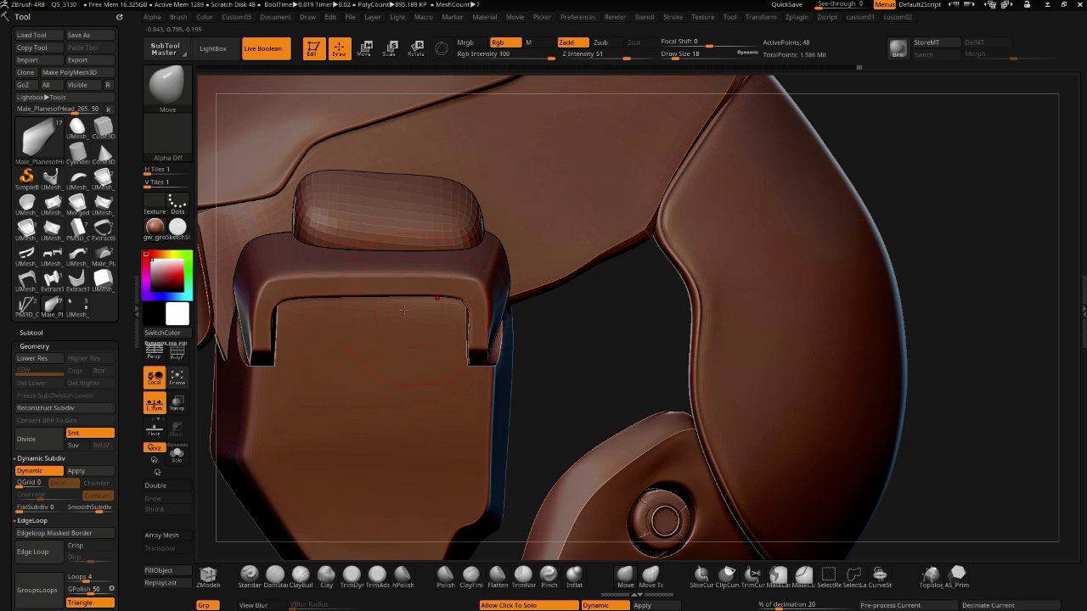
left_click_drag(265, 325, 271, 316)
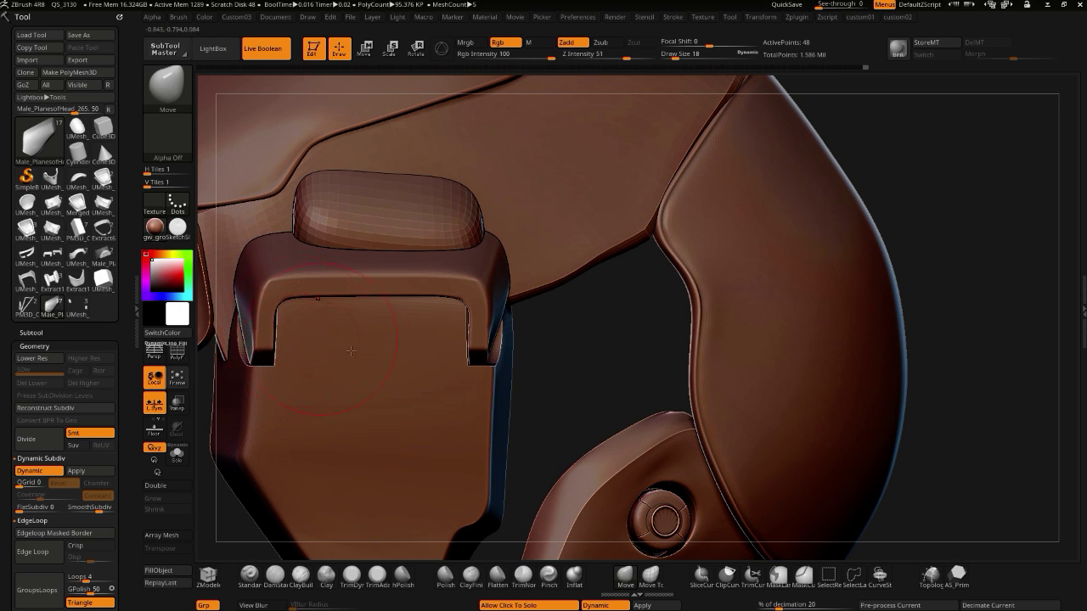
- Select the side panel beneath the frame and isolate it to examine its outline and bevelled edge
left_click_drag(567, 416, 369, 253)
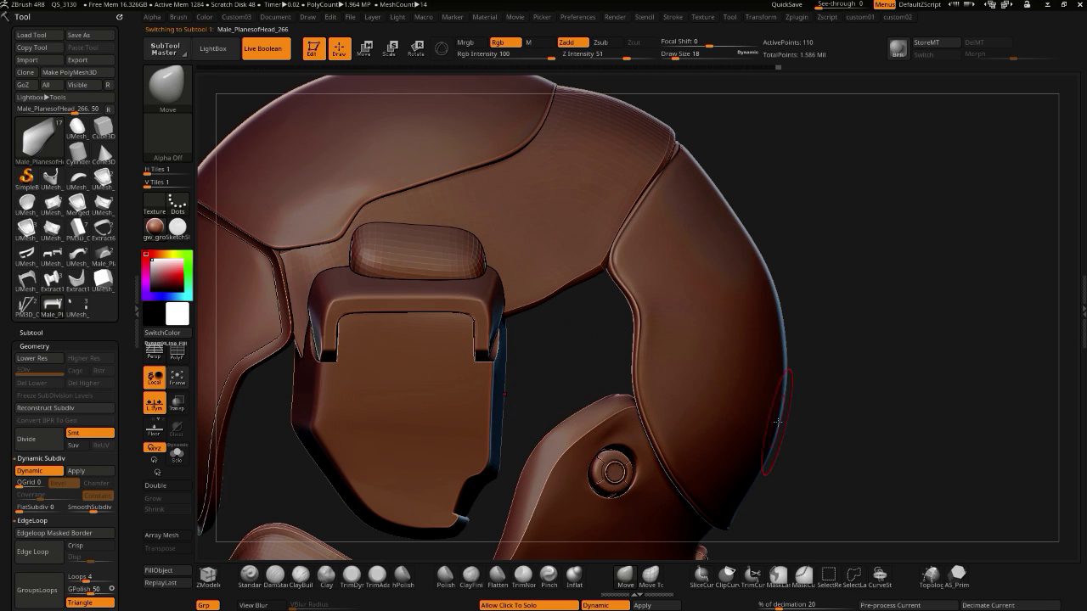
left_click(855, 439)
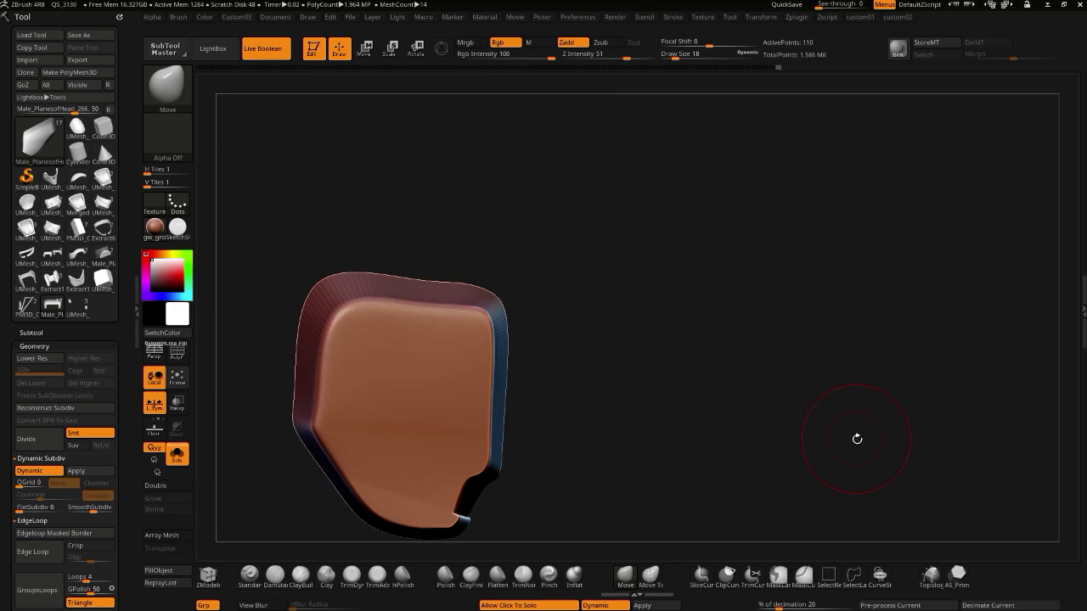
left_click_drag(856, 440, 843, 442)
left_click_drag(619, 404, 689, 359, "alt")
- Select the rounded pad above the frame, isolate it and adjust its shape with the Move brush
left_click_drag(374, 342, 478, 253)
left_click(328, 361)
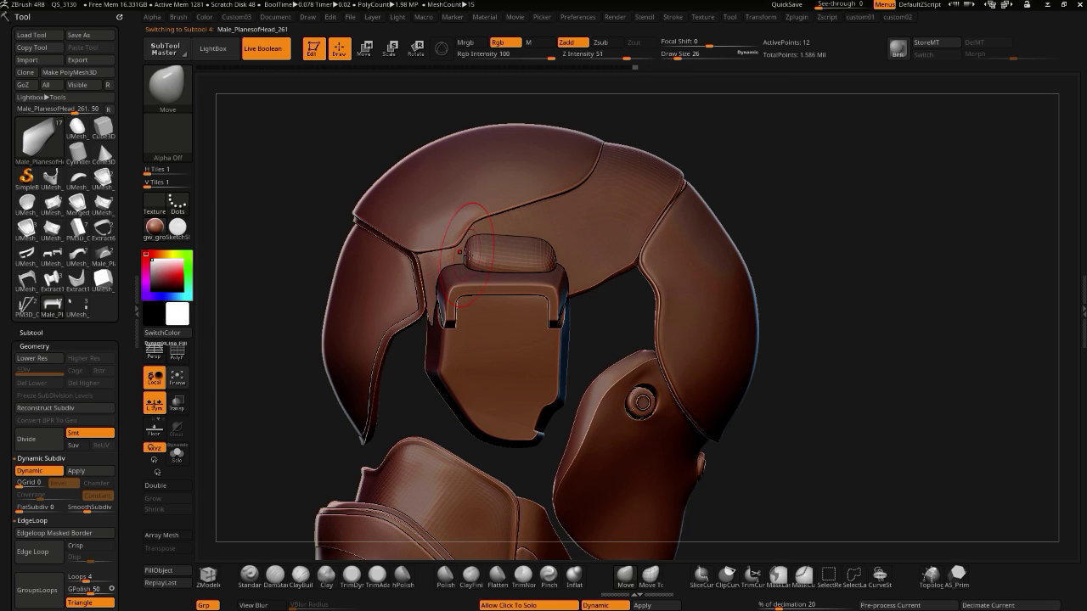
left_click(300, 217)
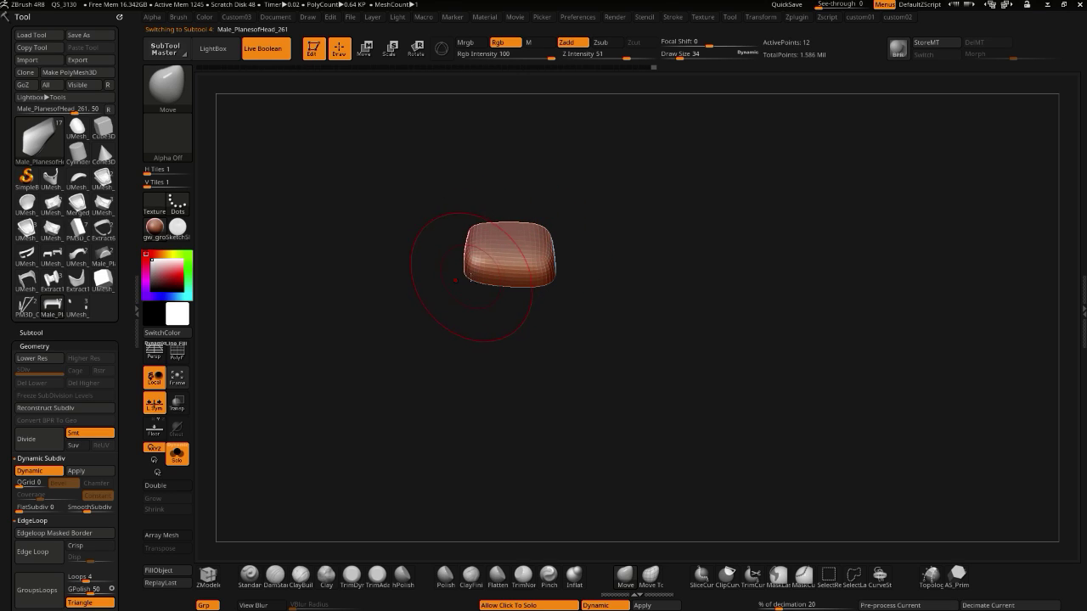
left_click(374, 239)
mouse_move(353, 238)
left_mouse_down()
mouse_move(399, 255)
mouse_move(384, 271)
mouse_move(500, 264)
left_mouse_up()
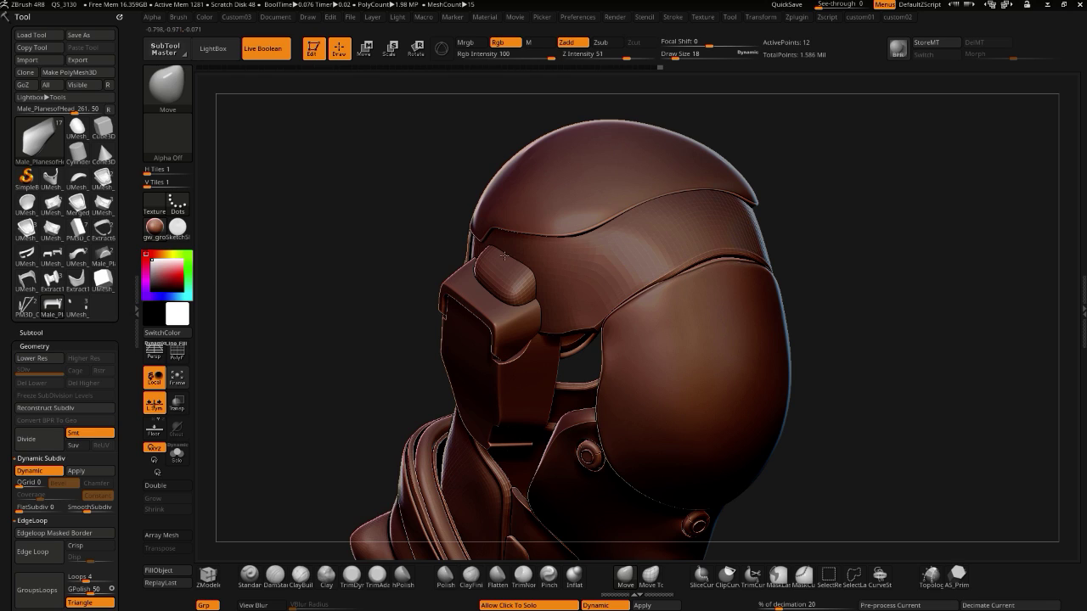
- Refine the isolated pad's side with the Move brush and check its fit on the helmet from several angles
key("ctrl+shift+s")
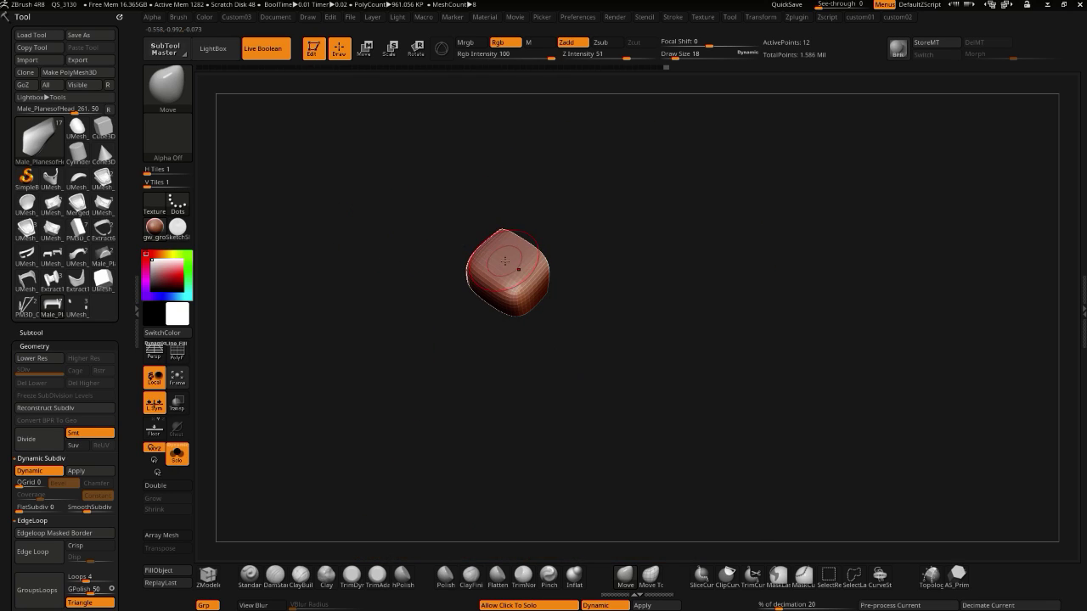
left_click_drag(462, 236, 413, 219)
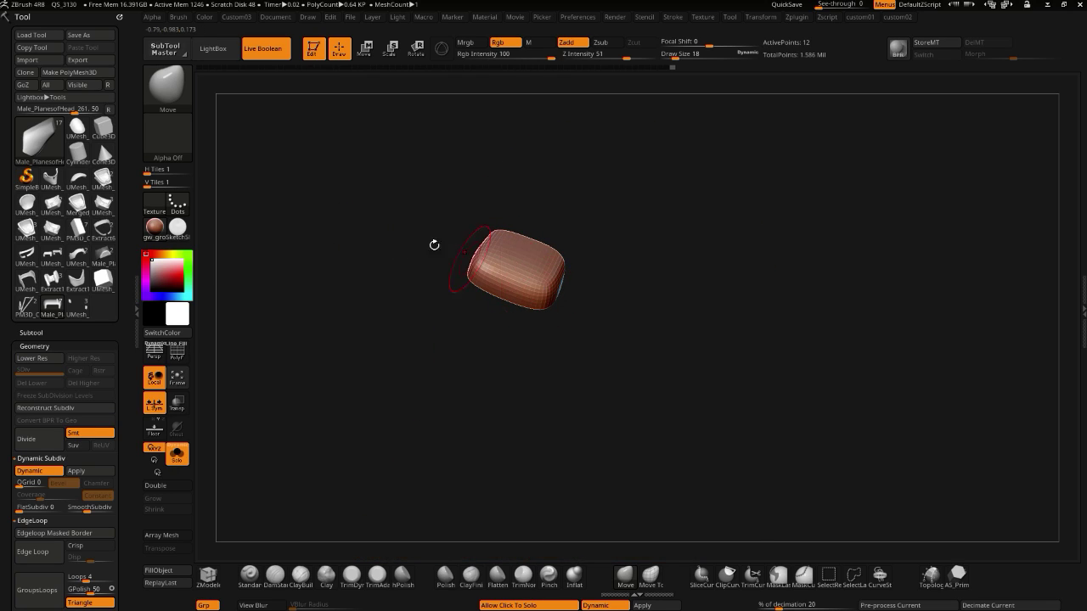
left_click(329, 218)
left_click_drag(329, 218, 441, 292)
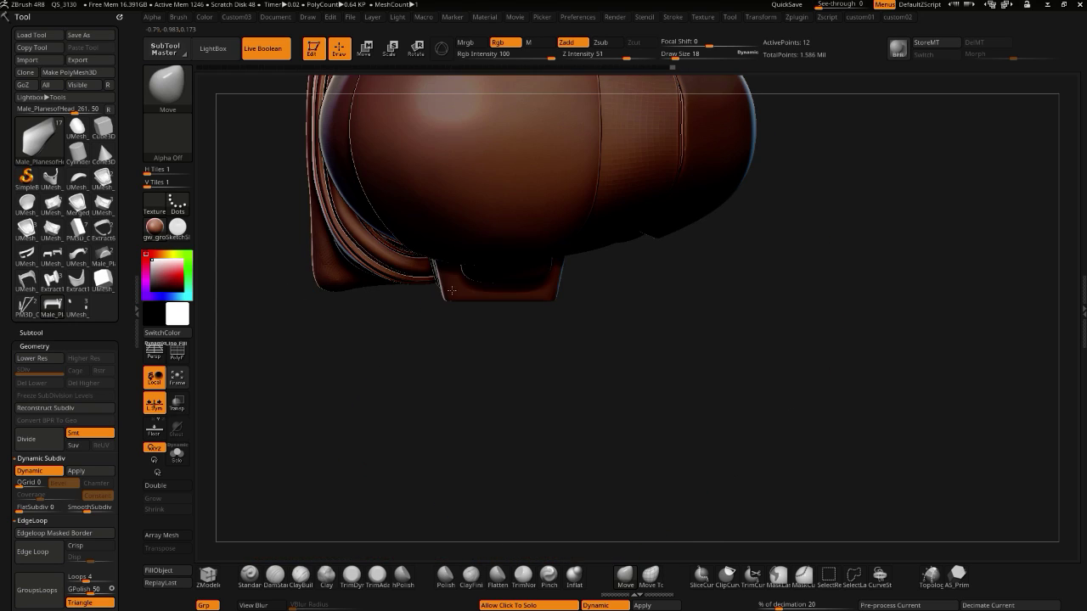
mouse_move(510, 408)
left_mouse_down()
mouse_move(310, 280)
mouse_move(374, 239)
left_mouse_up()
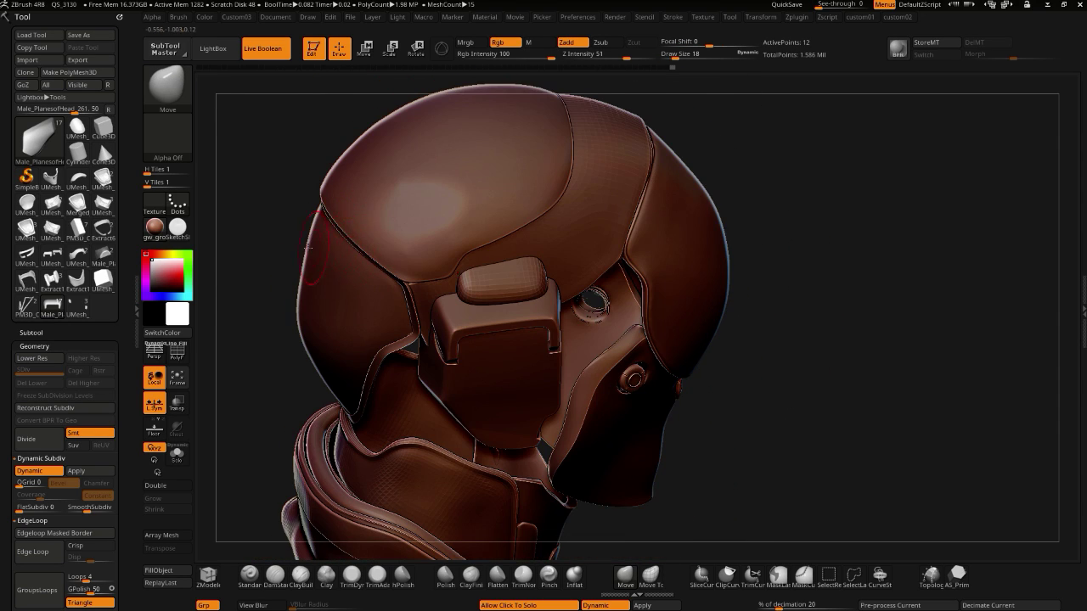
left_click_drag(272, 264, 230, 298)
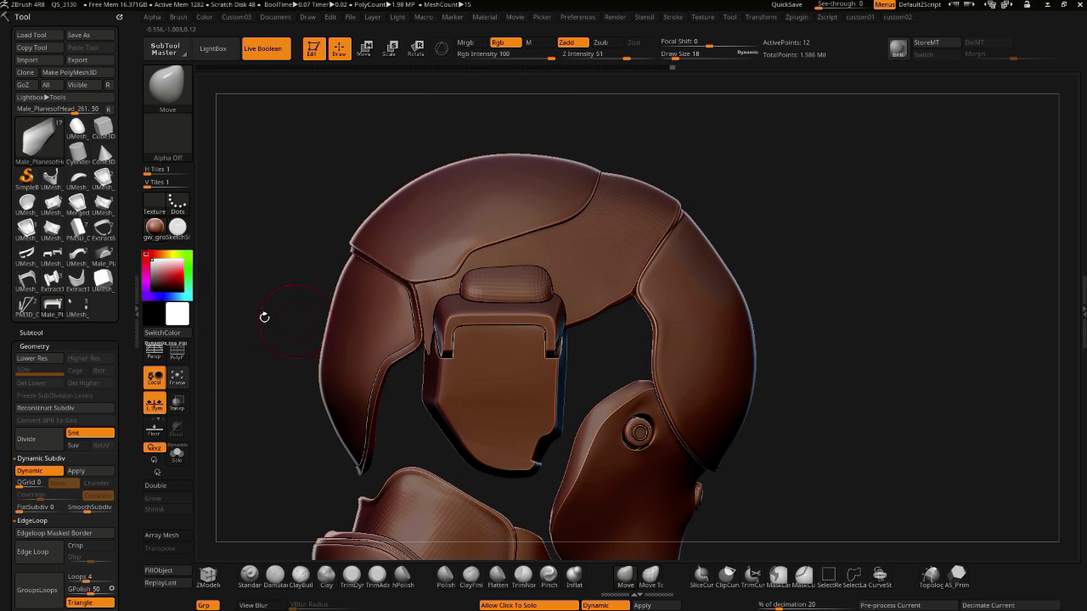
left_click(279, 348)
key("ctrl+shift+s")
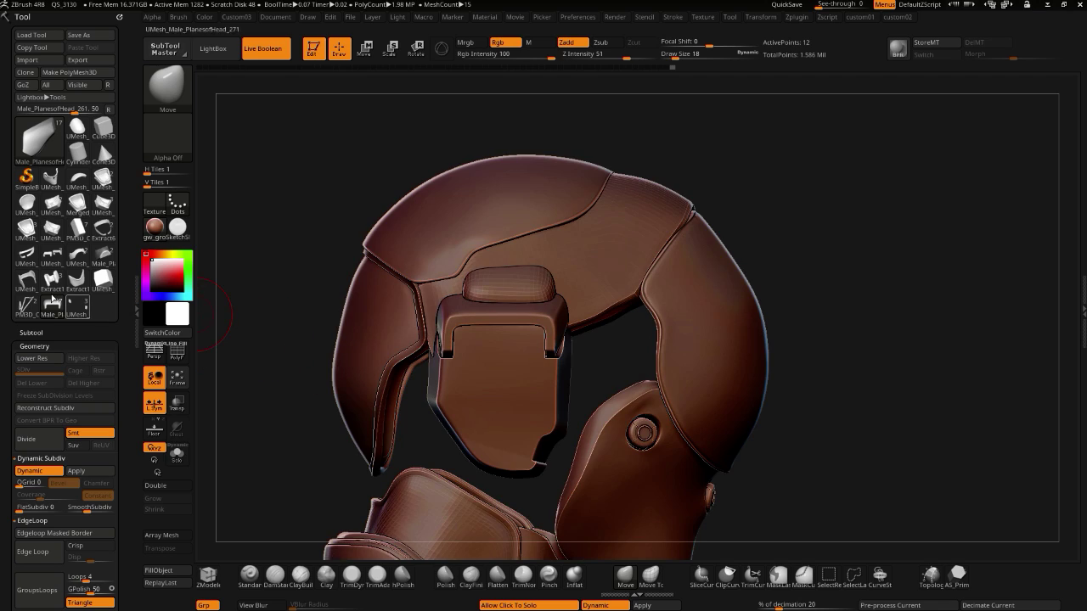
- Show only the pad, the frame, its subtractive copy and the side panel in the subtool list, hiding the rest
left_click(21, 333)
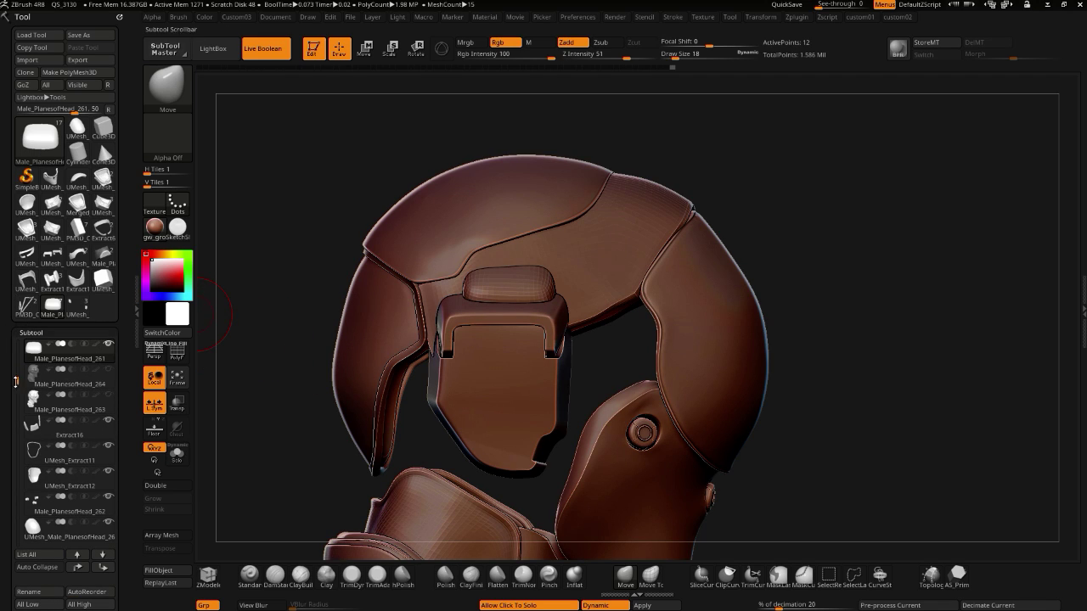
left_click_drag(17, 384, 16, 332)
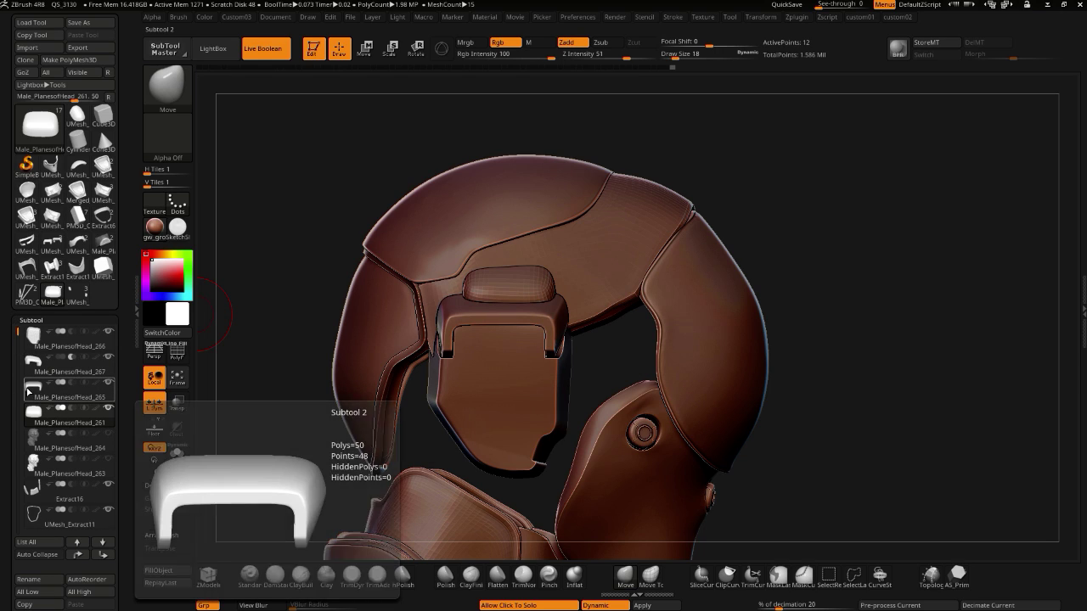
mouse_move(27, 364)
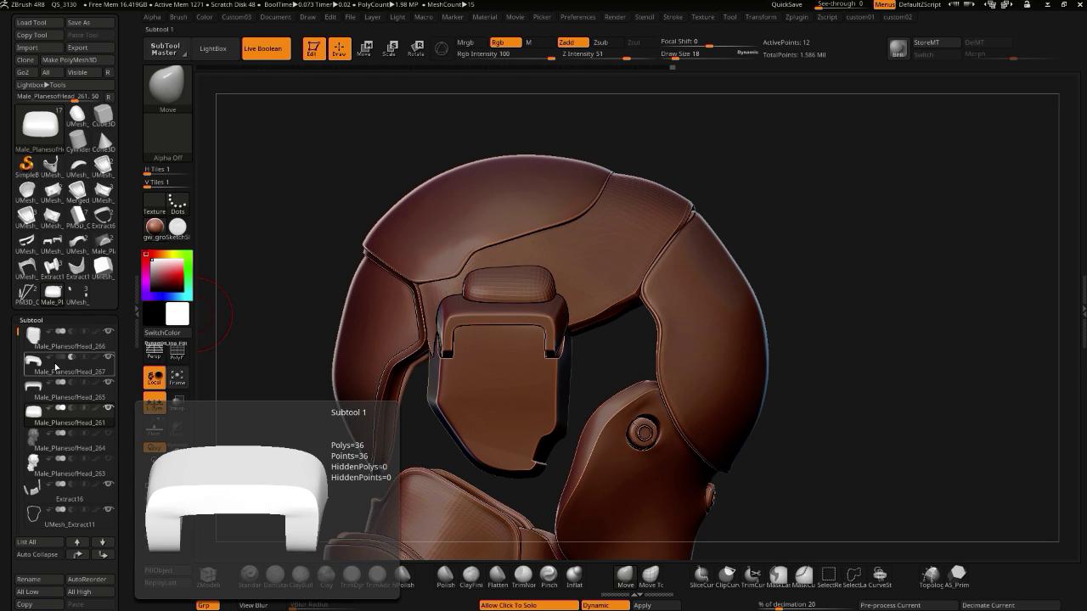
mouse_move(108, 427)
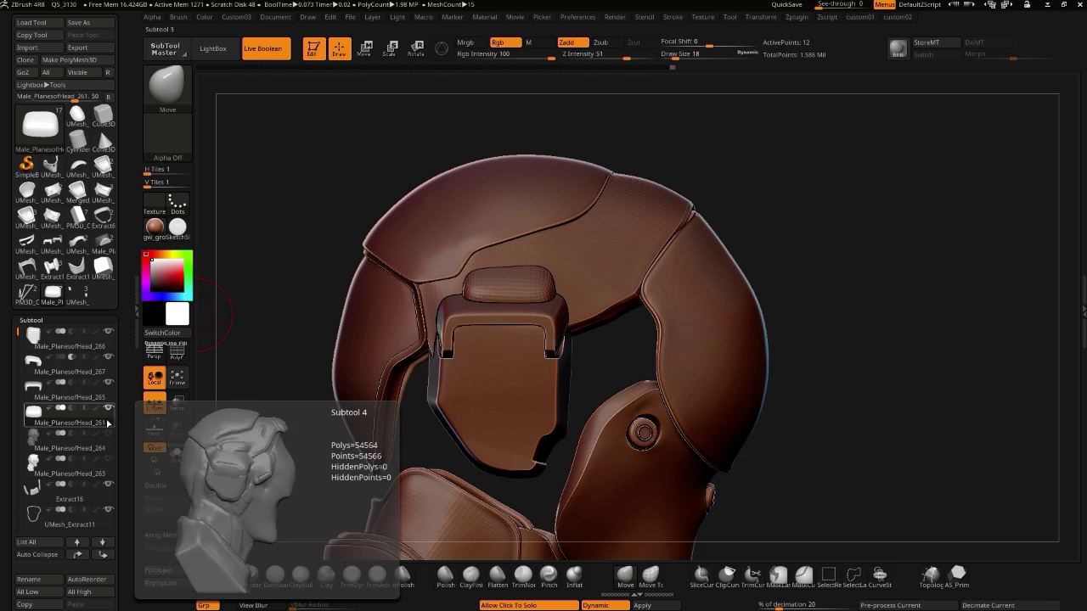
left_click(109, 409, "shift")
left_click(109, 409, "shift")
left_click(109, 408, "shift")
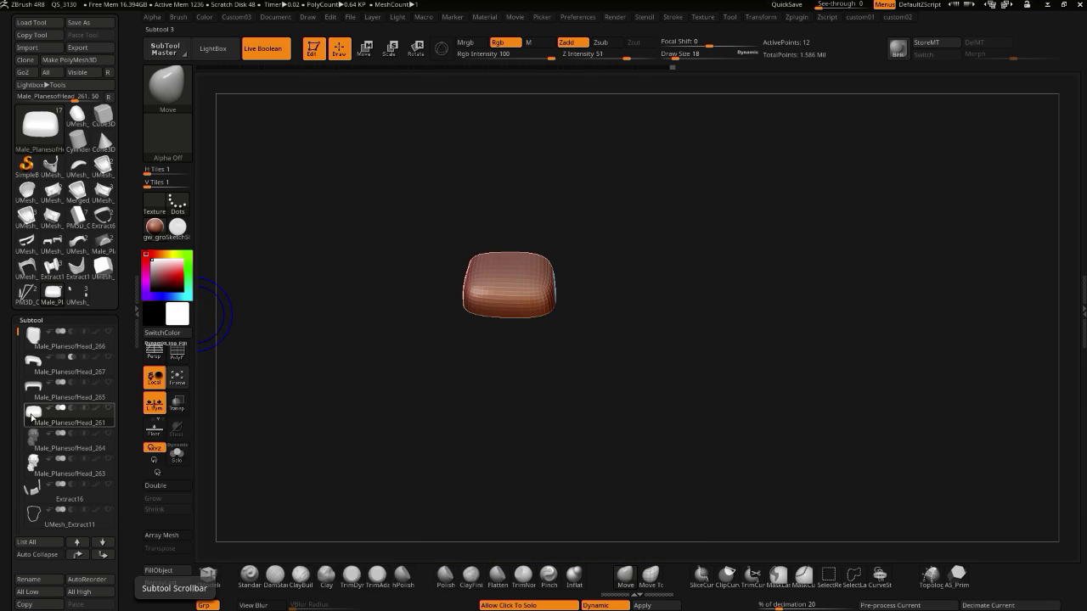
left_click(109, 383)
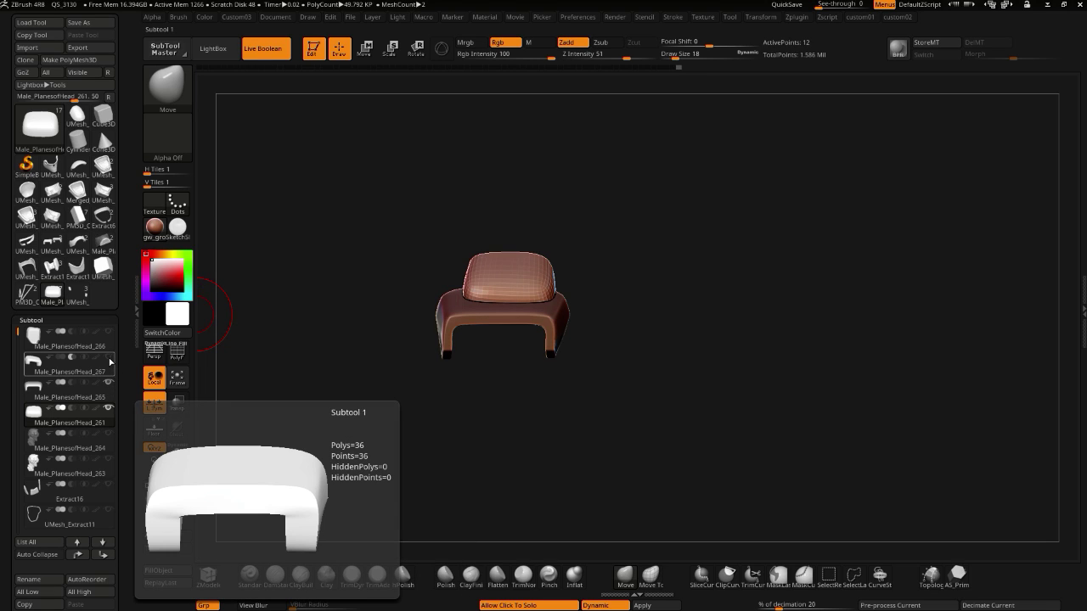
left_click(108, 358)
left_click(109, 332)
left_click_drag(342, 417, 321, 427)
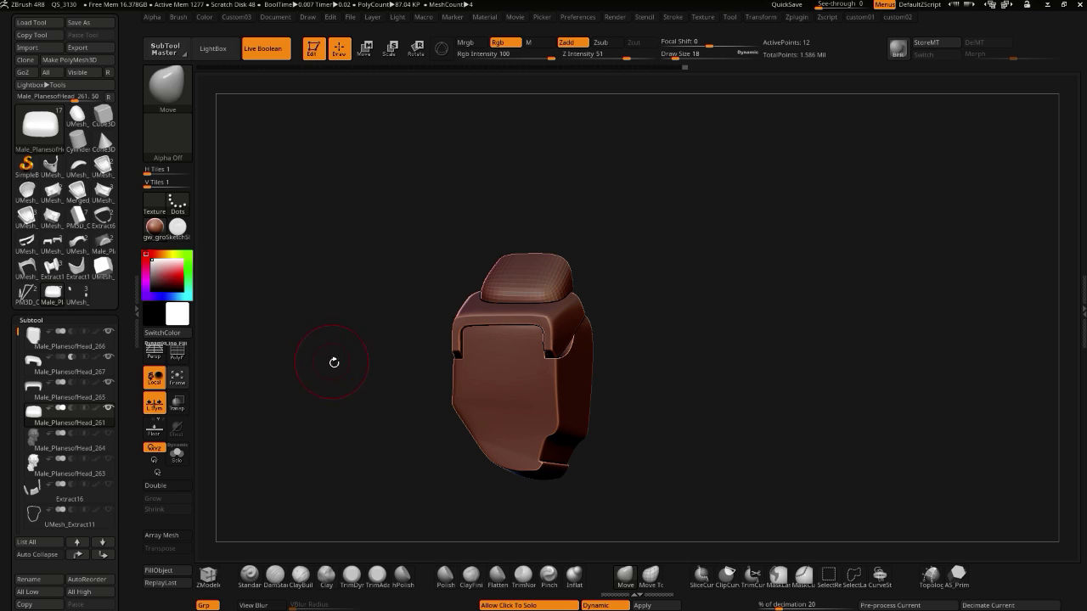
- Display the transform gizmo on the pad in side view and turn on transposing all selected subtools
left_click_drag(338, 366, 293, 387)
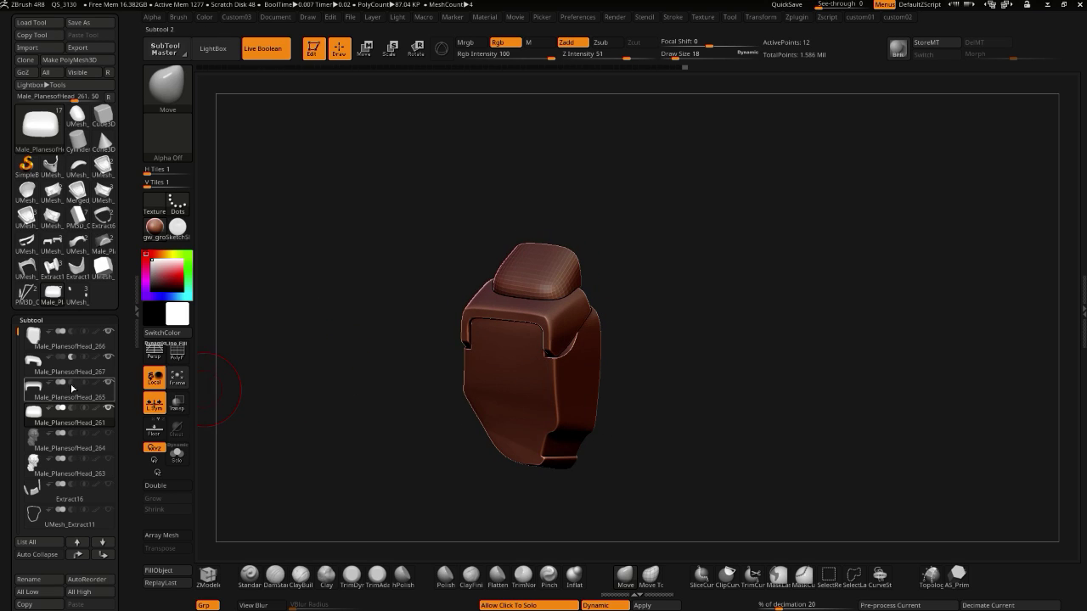
left_click_drag(264, 423, 335, 383)
left_click(365, 50)
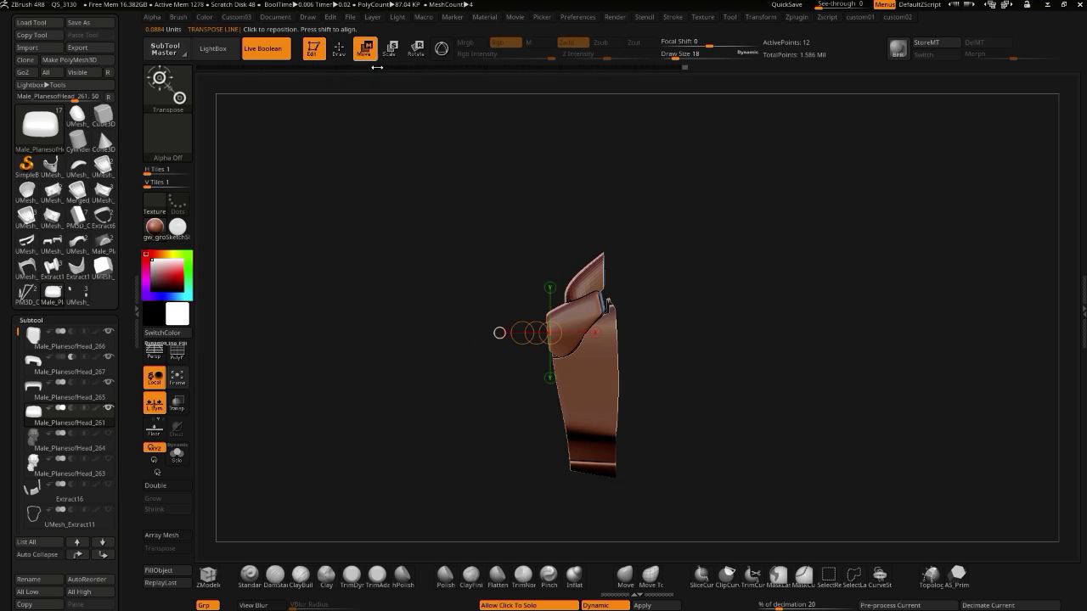
left_click(439, 57)
left_click_drag(410, 223, 441, 242)
left_click(618, 187)
left_click(618, 187)
left_click(619, 186)
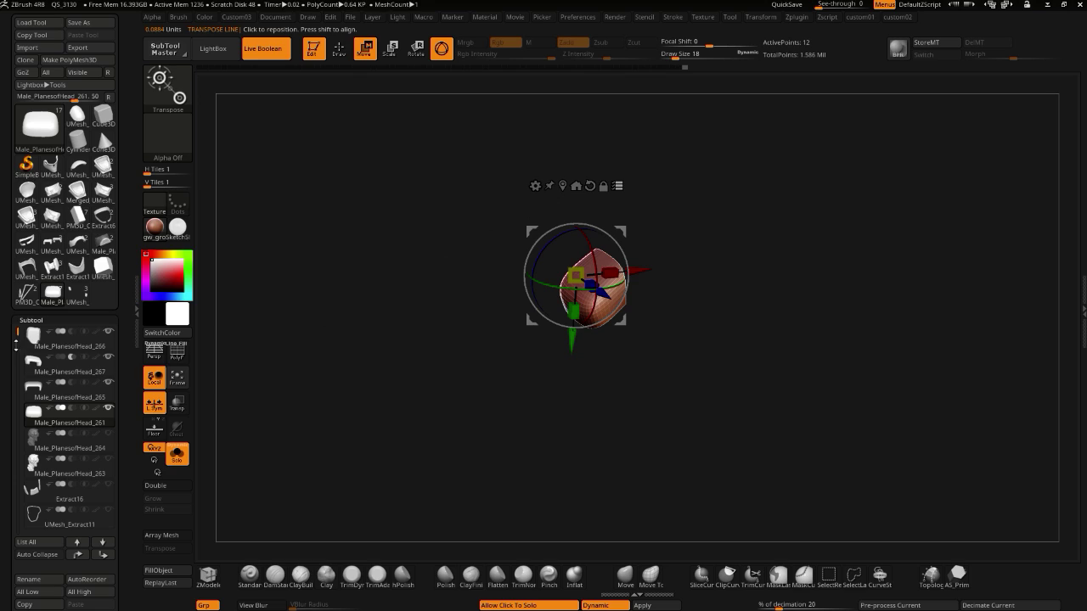
- Show the full head subtool Male_PlanesofHead_264 around the pad assembly and try toggling the multi-subtool selection
scroll(17, 347, "down", 2)
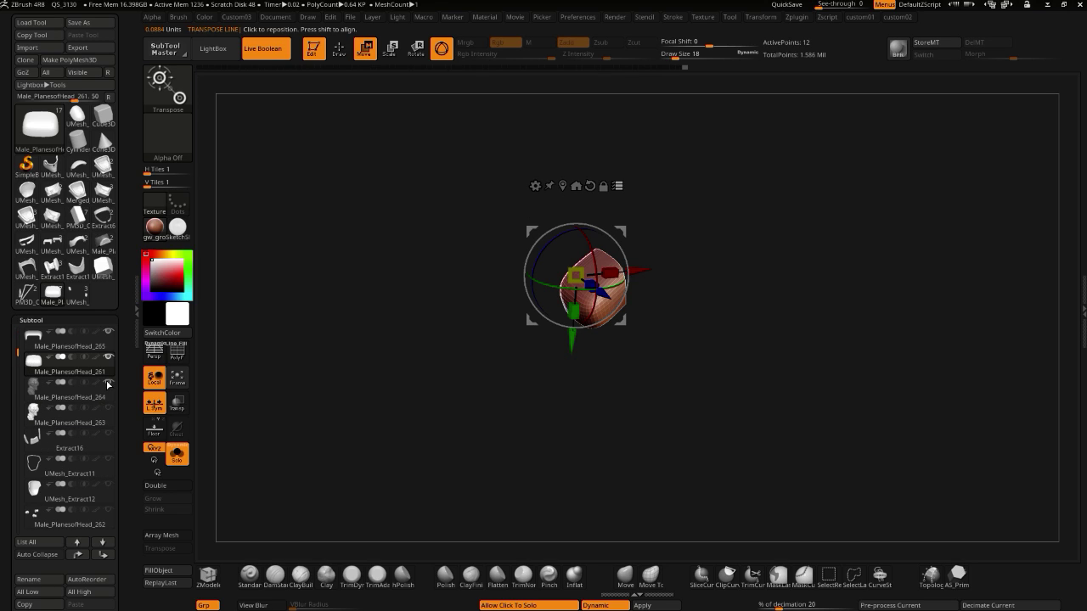
key("ctrl+shift+s")
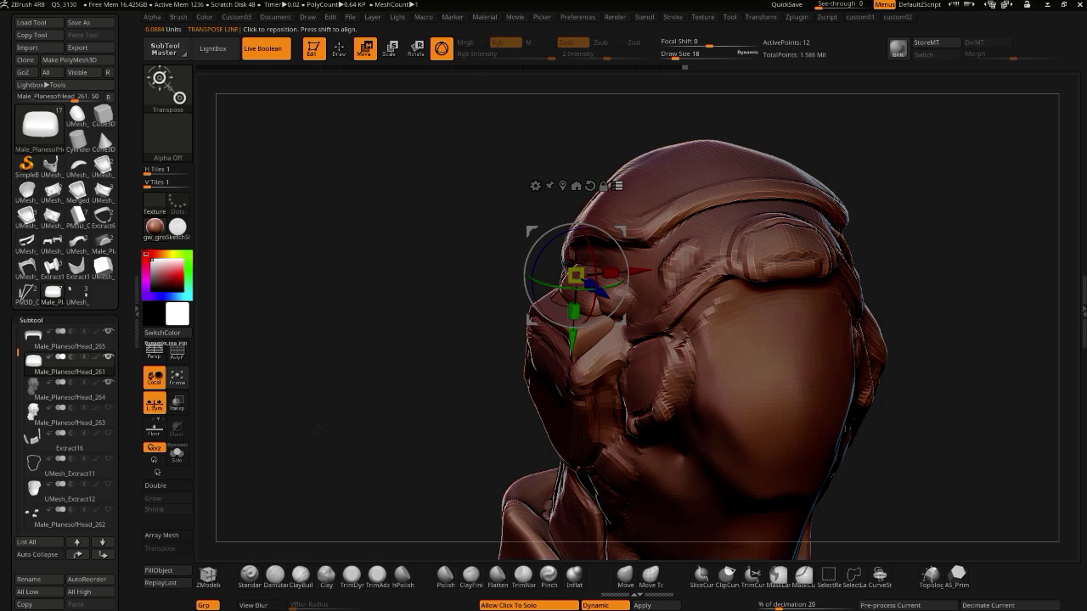
mouse_move(373, 280)
left_mouse_down()
mouse_move(359, 272)
mouse_move(353, 237)
left_mouse_up()
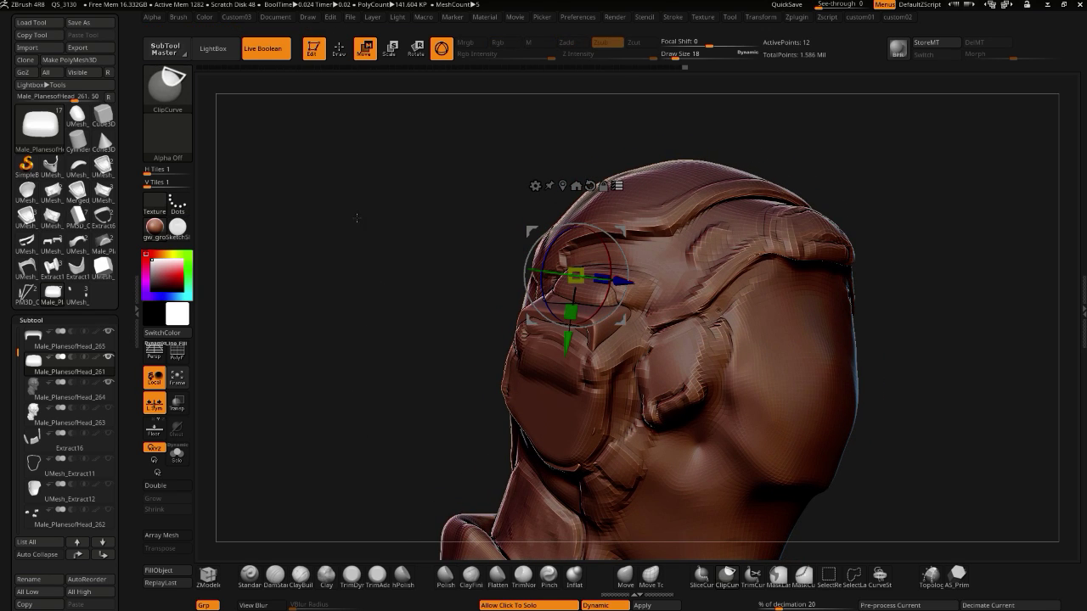
mouse_move(391, 207)
left_mouse_down("ctrl")
mouse_move(641, 458)
mouse_move(473, 306)
mouse_move(341, 307)
mouse_move(379, 219)
mouse_move(643, 433)
mouse_move(304, 255)
mouse_move(262, 155)
left_mouse_up("ctrl")
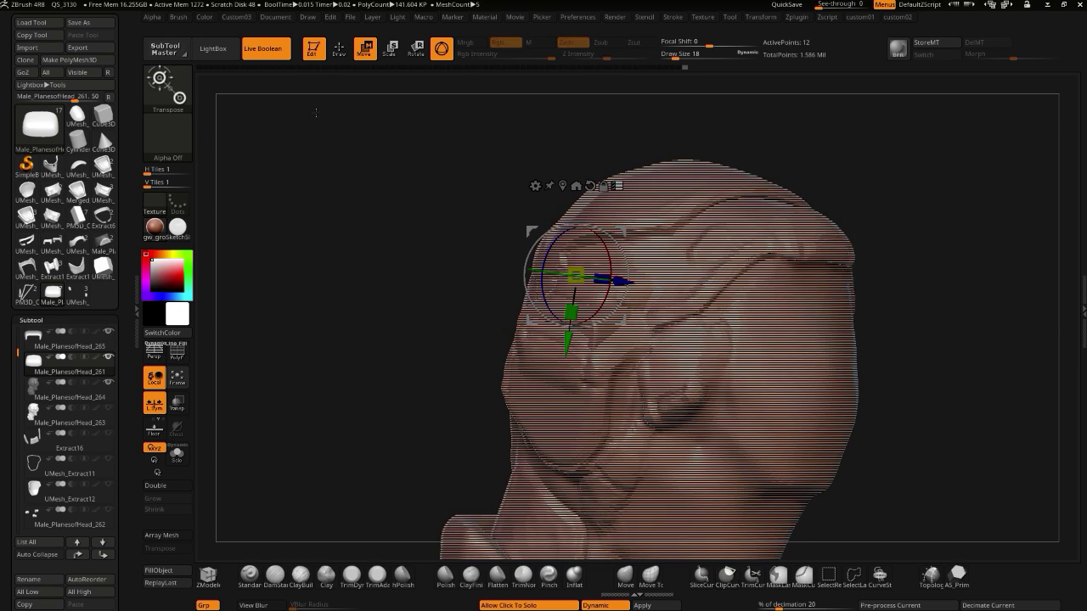
- Set SelectRect as the selection brush and enclose the visible head and pad assembly in a rectangular selection
left_click(168, 85, "ctrl+shift")
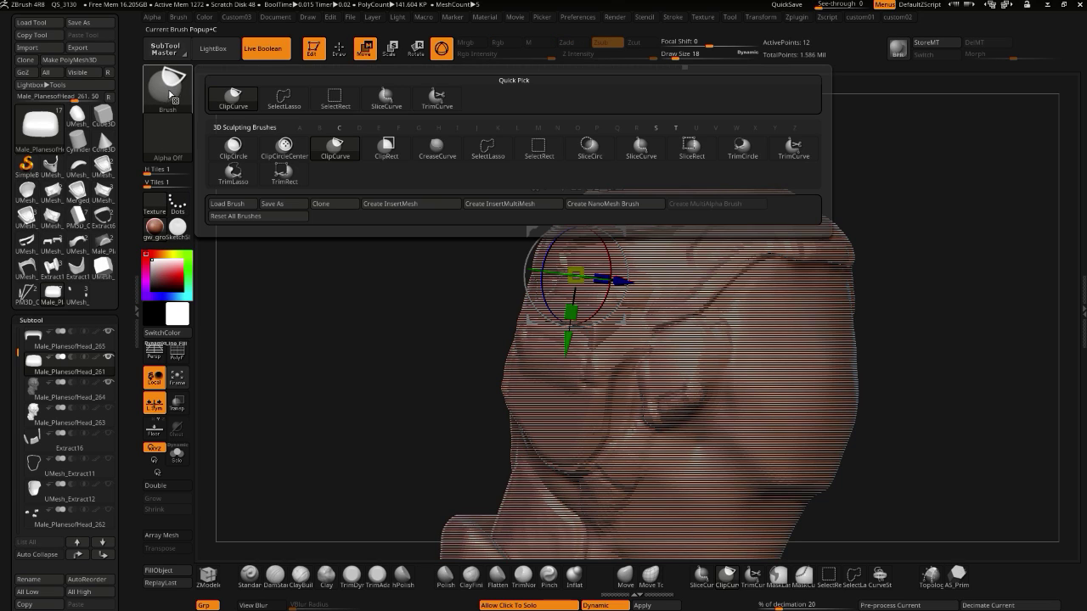
left_click(414, 280, "ctrl+shift")
left_click_drag(396, 164, 674, 504, "ctrl+shift")
left_click_drag(408, 373, 402, 308, "alt")
left_click(406, 320)
left_click(410, 232)
left_click_drag(390, 165, 789, 489, "ctrl+shift")
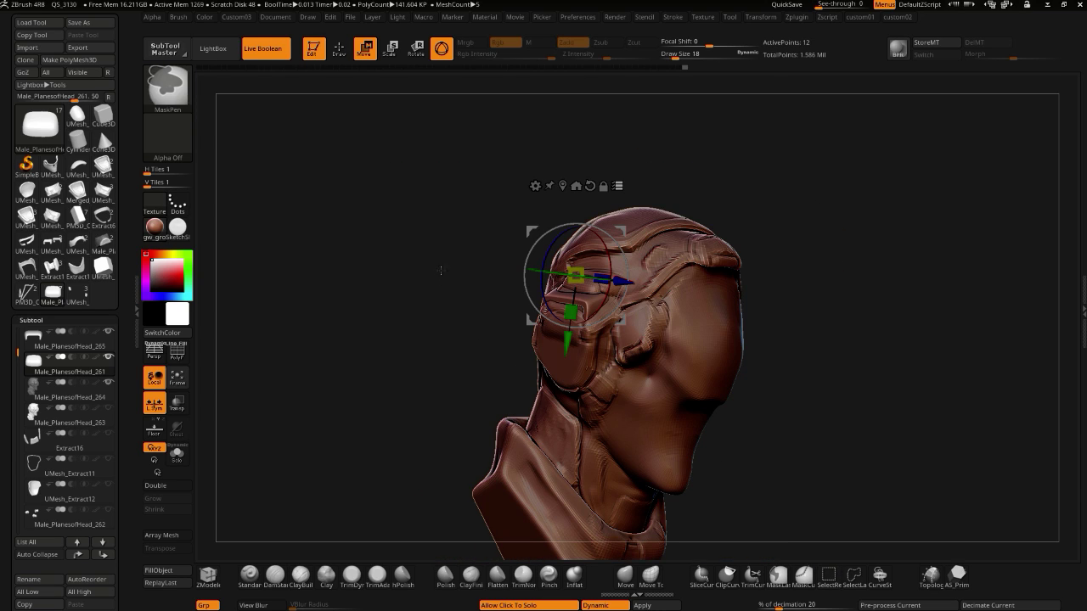
- Toggle the pad's isolation and try to change which subtools are selected with rectangles over the face and neck
key("ctrl+shift+s")
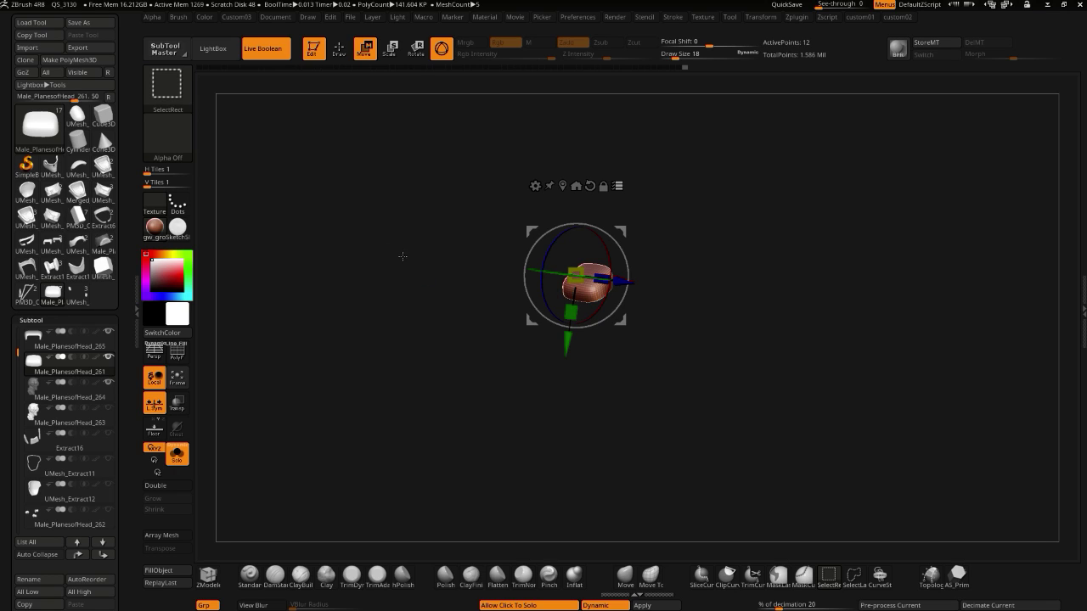
key("ctrl+shift+s")
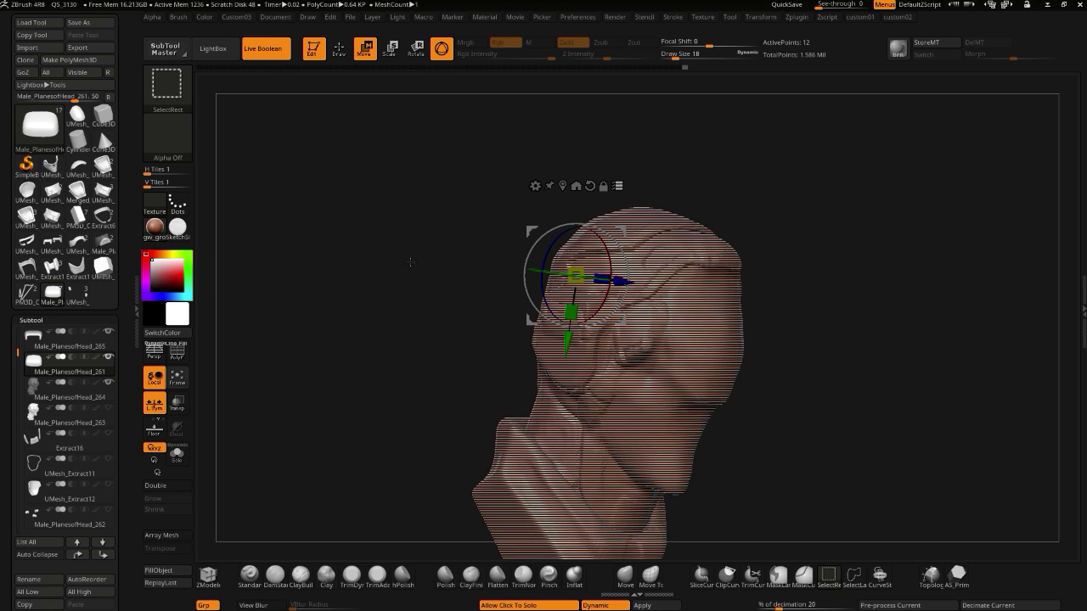
left_click_drag(705, 355, 747, 415, "ctrl+shift")
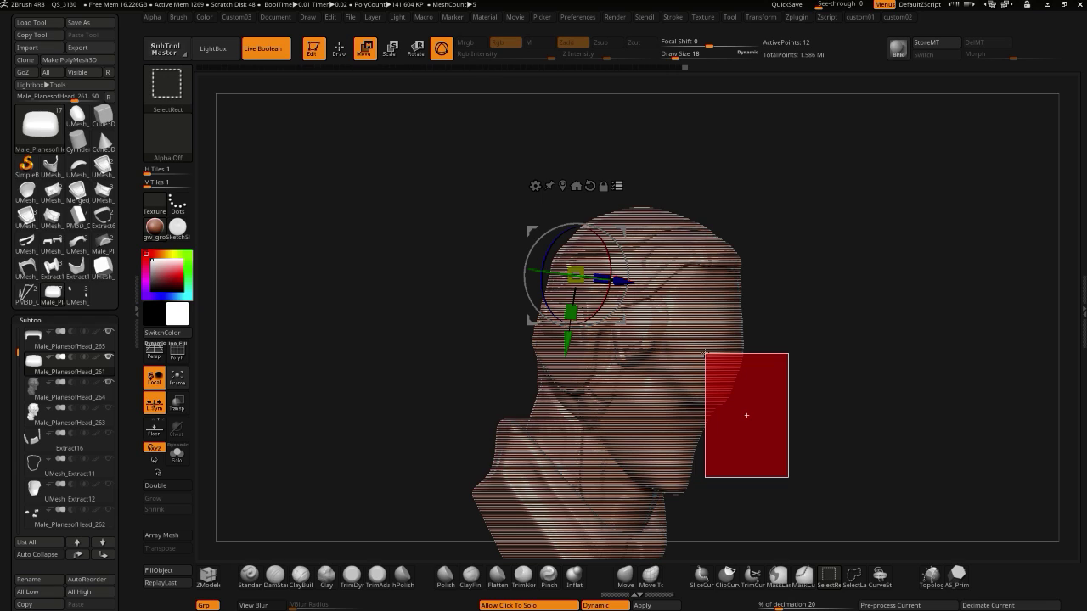
left_click_drag(703, 349, 703, 348, "ctrl+alt+shift")
mouse_move(764, 481)
left_mouse_down("ctrl+alt+shift")
mouse_move(695, 297)
mouse_move(682, 221)
left_mouse_up("ctrl+alt+shift")
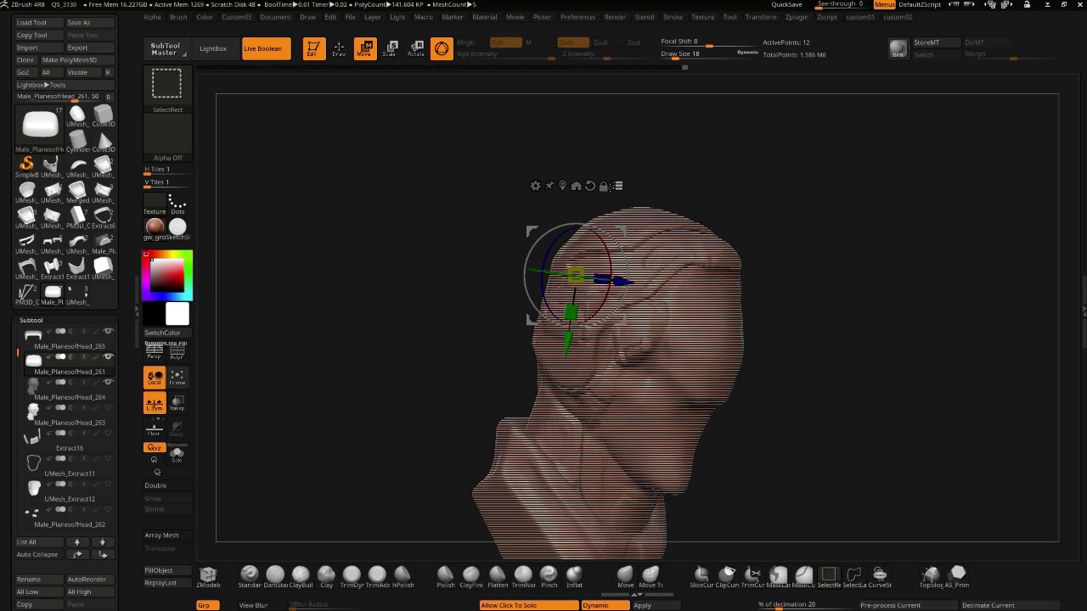
left_click_drag(388, 344, 356, 308, "alt")
left_click_drag(675, 480, 439, 341, "ctrl+alt+shift")
left_click(400, 277, "ctrl+shift")
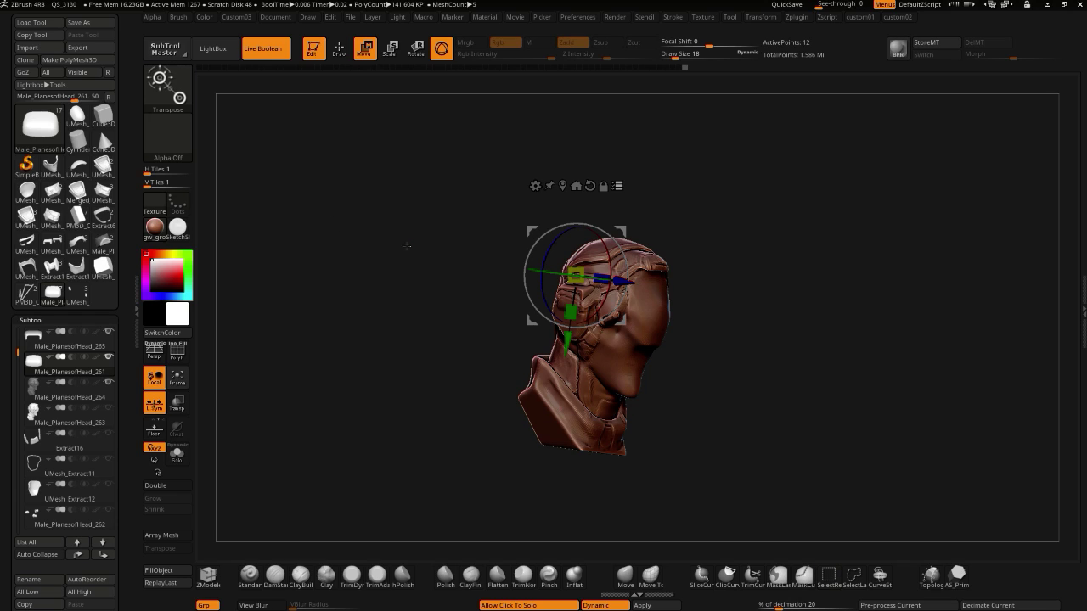
- Try to select the whole bust's subtools with a rectangle around the upper head and neck
left_click_drag(452, 211, 636, 372, "ctrl+shift")
left_click_drag(415, 208, 688, 428, "ctrl+shift")
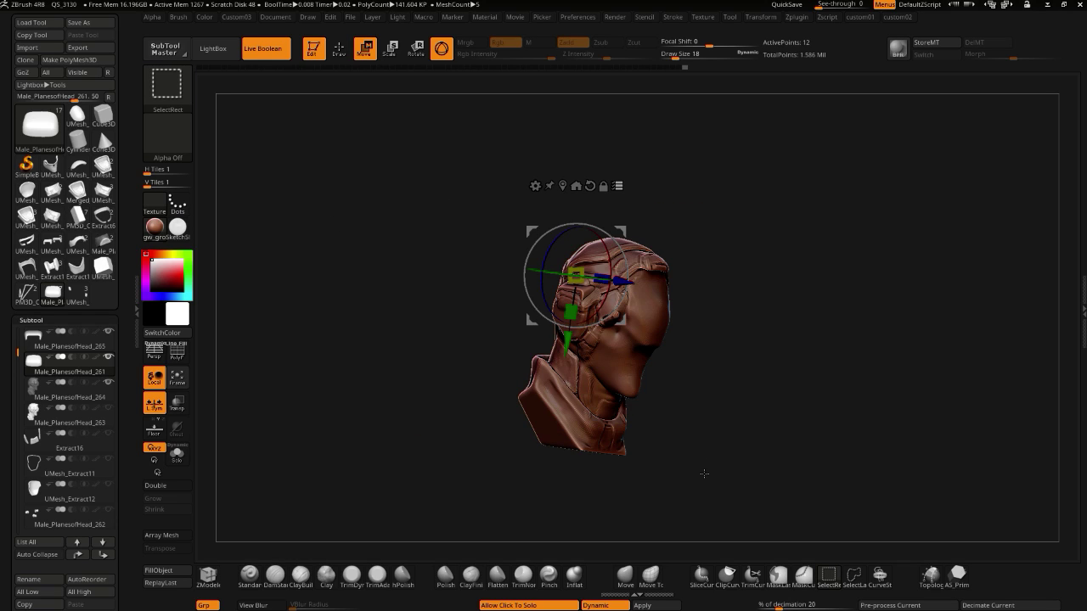
left_click(669, 462, "ctrl+shift")
mouse_move(464, 331)
left_mouse_down()
mouse_move(478, 334)
mouse_move(464, 331)
left_mouse_up()
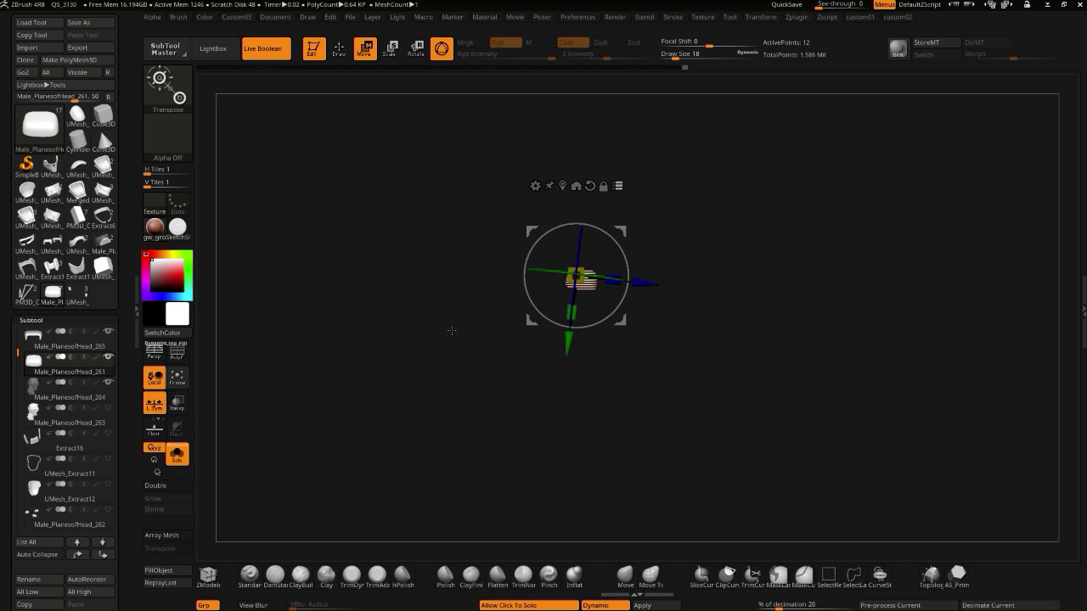
left_click(453, 332)
- Hide Male_PlanesofHead_264 and retry the rectangular selection on just the pad, frame and side panel
left_click(108, 383)
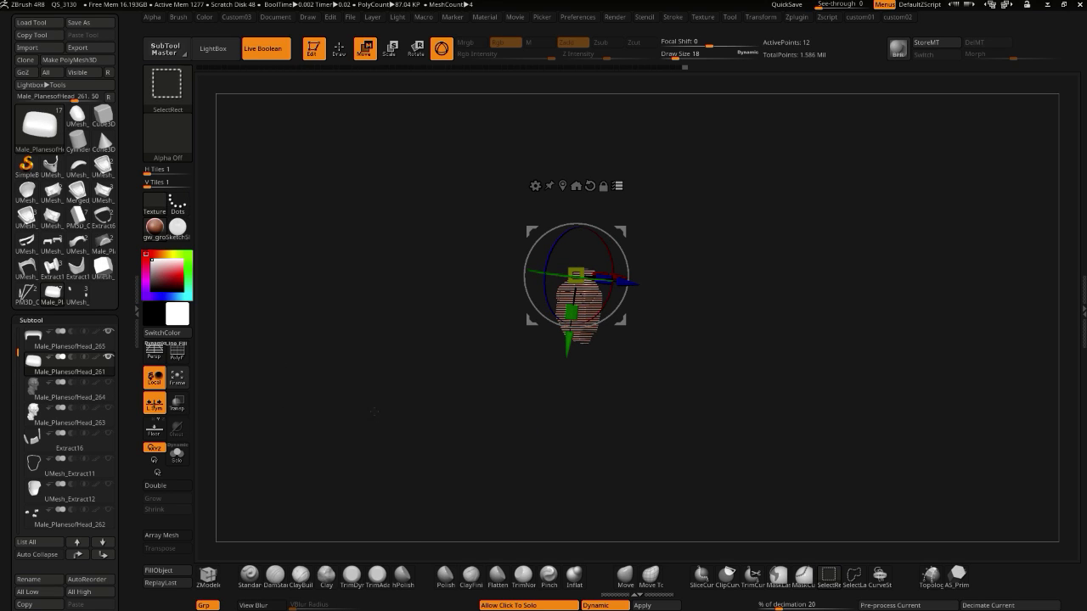
left_click(375, 412, "ctrl+shift")
left_click(390, 427, "ctrl+shift")
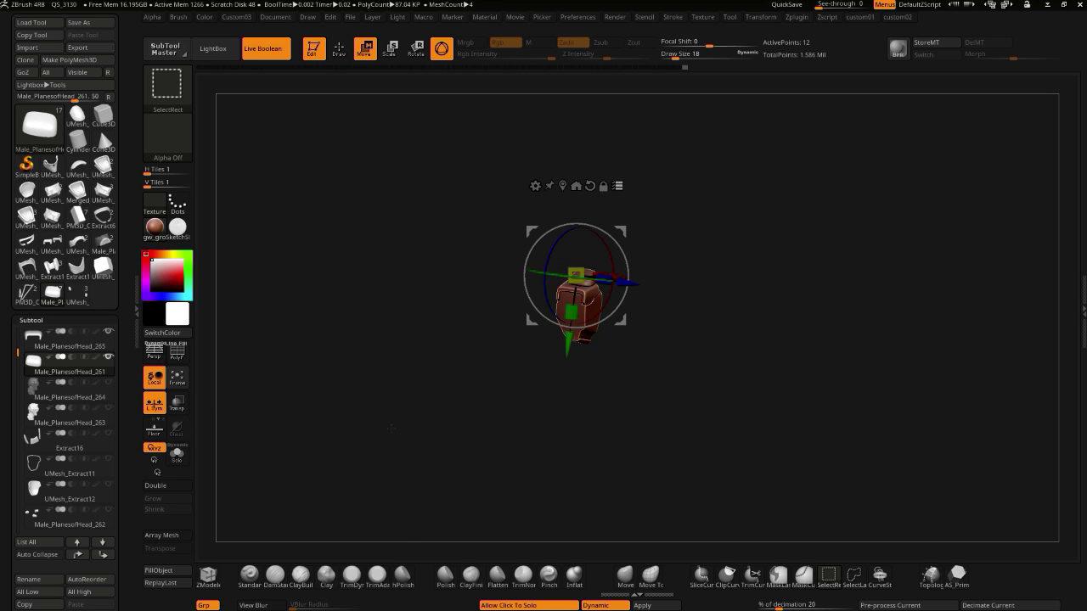
left_click_drag(392, 200, 708, 452, "ctrl+shift")
- Toggle the pad's isolation and turn off the Allow Click To Solo option
key("ctrl+shift+s")
key("ctrl+shift+s")
key("ctrl+shift+s")
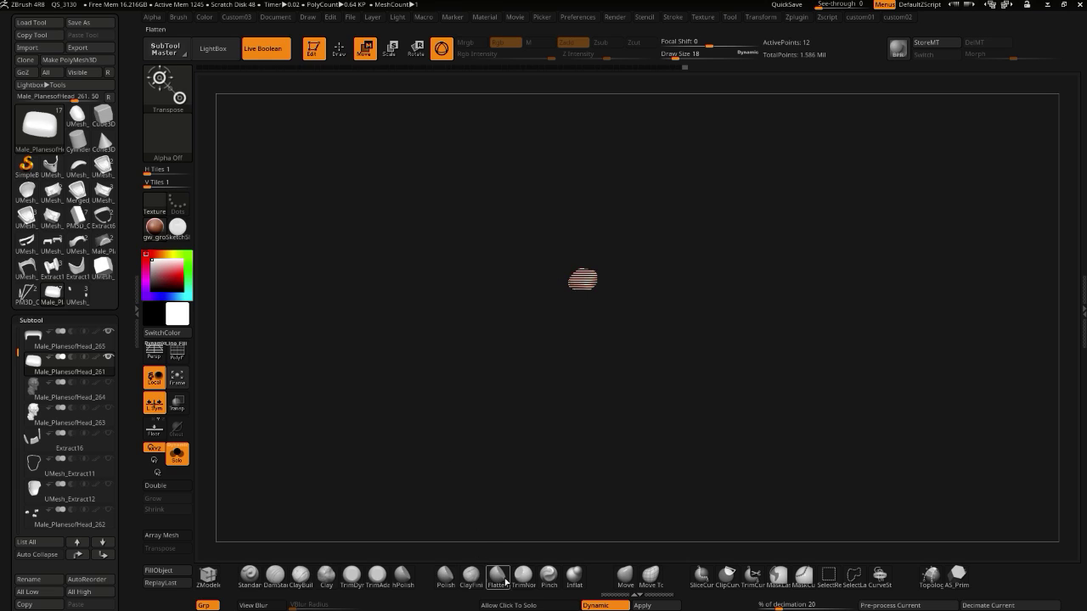
key("ctrl+shift+s")
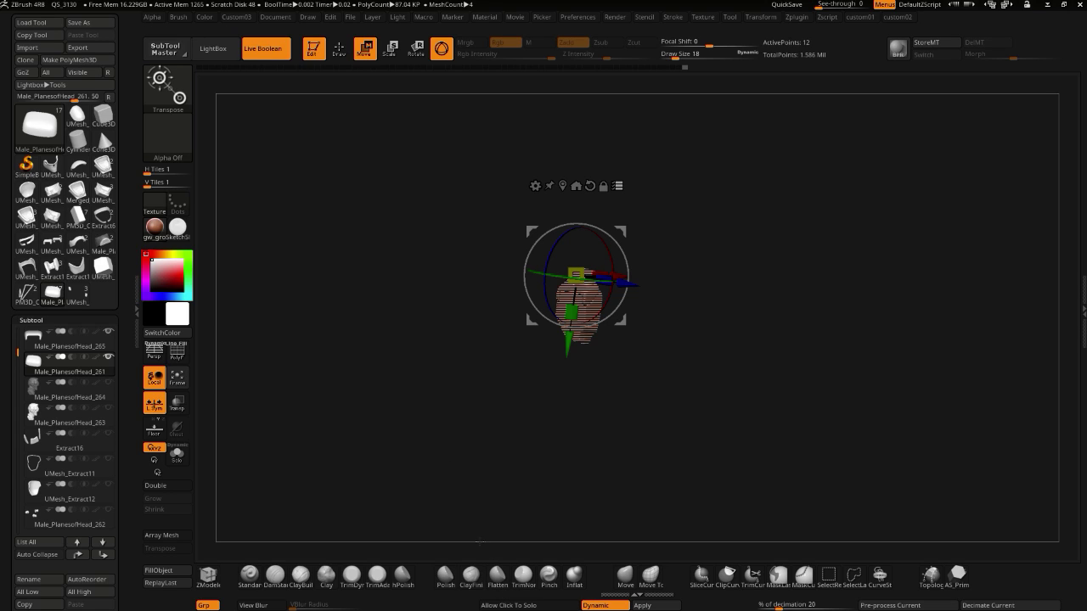
- Show Male_PlanesofHead_264 again and try adding and removing subtools with rectangles around the complete bust
left_click(110, 384)
mouse_move(683, 499)
left_mouse_down("ctrl+shift")
mouse_move(476, 264)
mouse_move(367, 166)
left_mouse_up("ctrl+shift")
left_click_drag(438, 249, 525, 322, "ctrl+alt+shift")
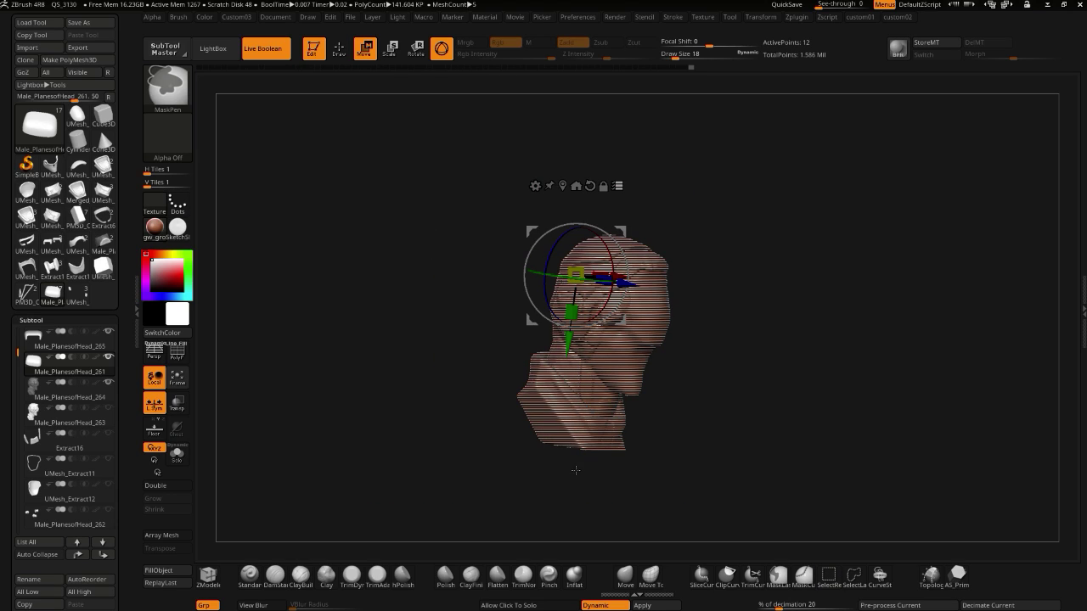
left_click(470, 347, "ctrl+shift")
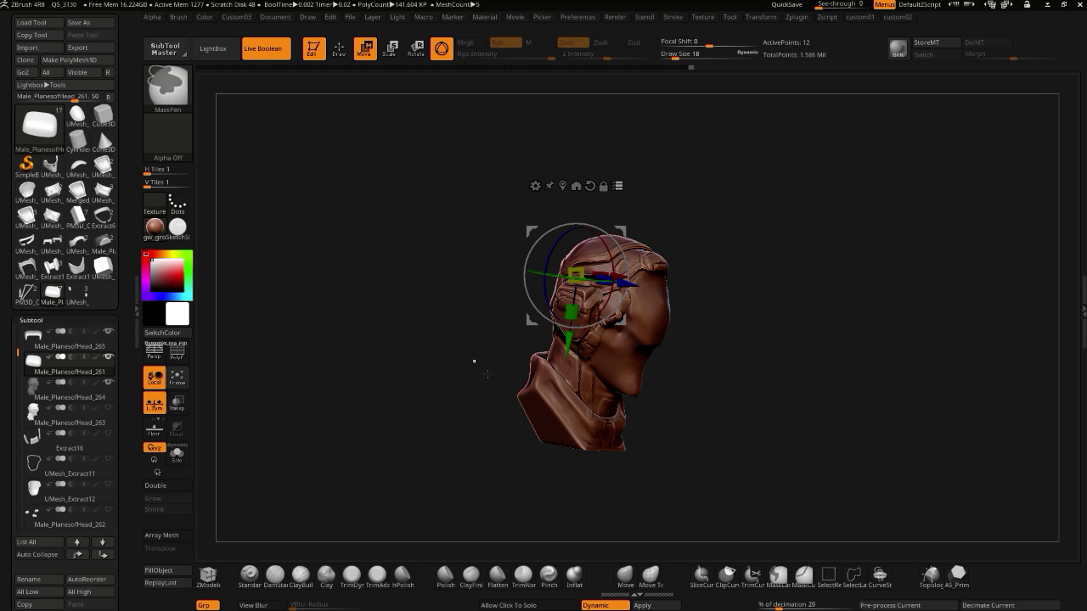
left_click_drag(662, 505, 350, 141, "ctrl")
left_click_drag(474, 188, 548, 219, "ctrl+shift")
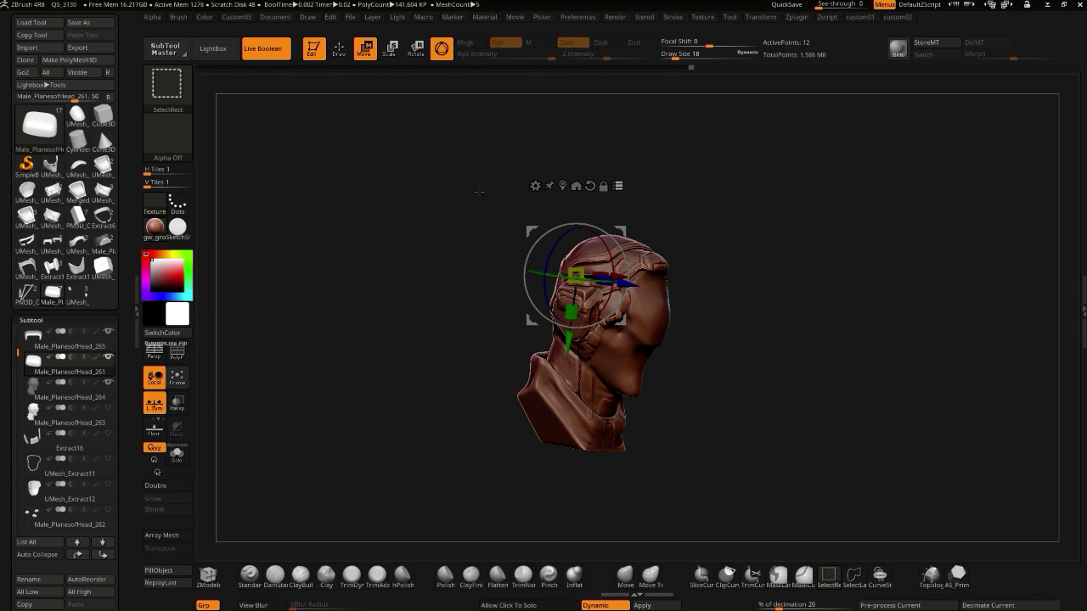
- Test the rectangular subtool selection and deselection on the bust from rear, side and front views
mouse_move(415, 269)
left_mouse_down()
mouse_move(453, 260)
mouse_move(434, 303)
mouse_move(572, 364)
mouse_move(684, 314)
left_mouse_up()
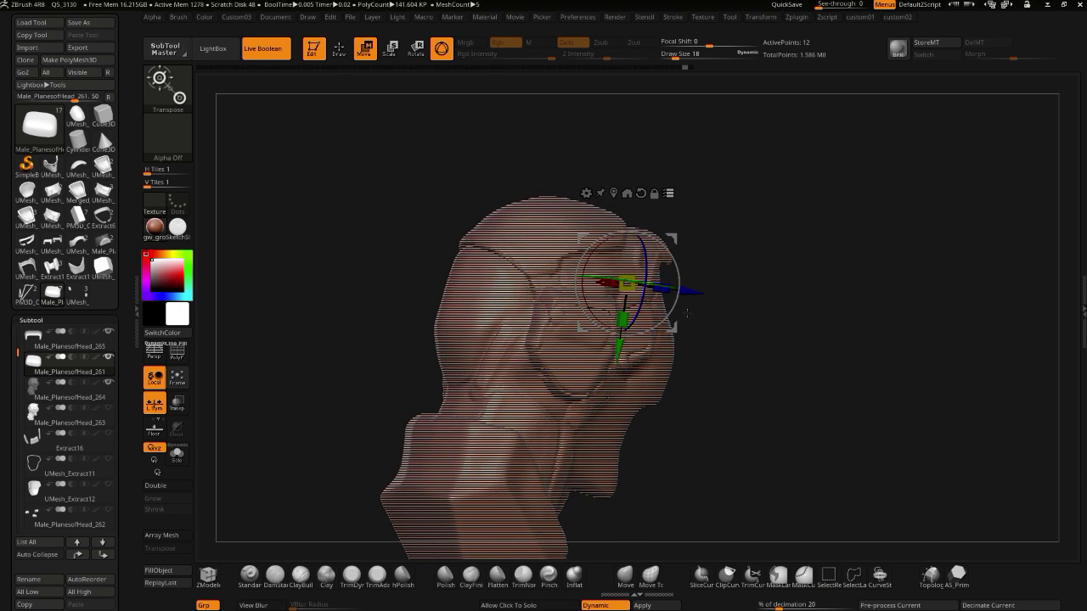
left_click_drag(751, 410, 458, 252)
left_click_drag(621, 423, 571, 358, "ctrl+shift")
left_click_drag(446, 299, 408, 291)
left_click_drag(445, 259, 634, 423, "ctrl+alt+shift")
left_click_drag(393, 212, 732, 444, "ctrl+shift")
left_click_drag(498, 337, 630, 403, "ctrl")
left_click_drag(474, 314, 788, 473, "ctrl+alt")
left_click_drag(435, 374, 433, 341, "alt")
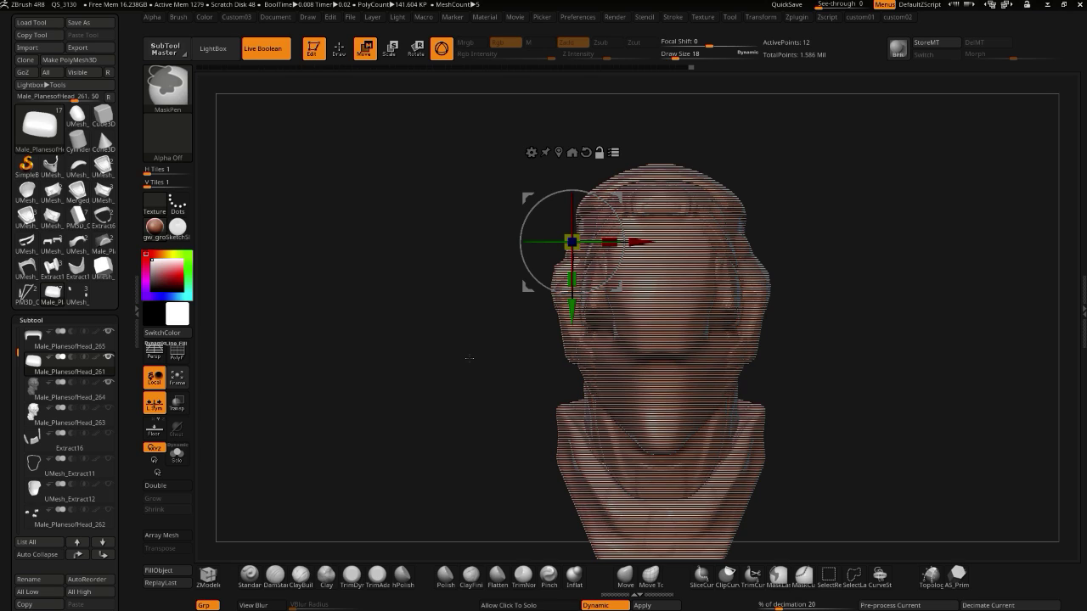
mouse_move(410, 172)
left_mouse_down("ctrl")
mouse_move(784, 429)
mouse_move(429, 239)
left_mouse_up("ctrl")
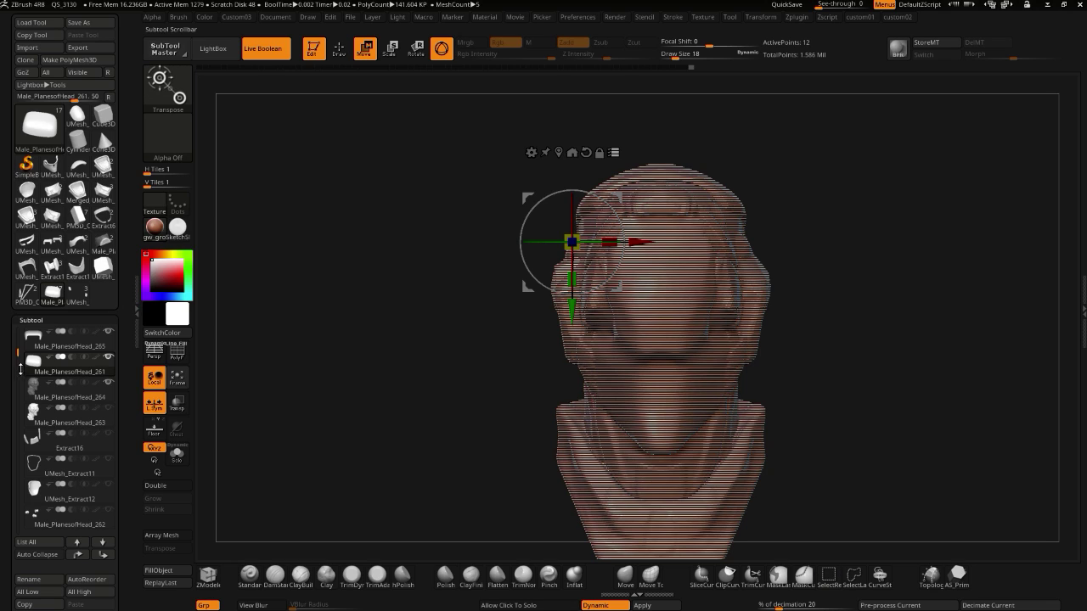
- Hide Male_PlanesofHead_264 and try the rectangular selection on the remaining helmet pieces from another angle
left_click(110, 383)
left_click_drag(378, 388, 425, 495)
left_click_drag(478, 364, 489, 373)
left_click_drag(528, 282, 530, 244)
key("ctrl+shift")
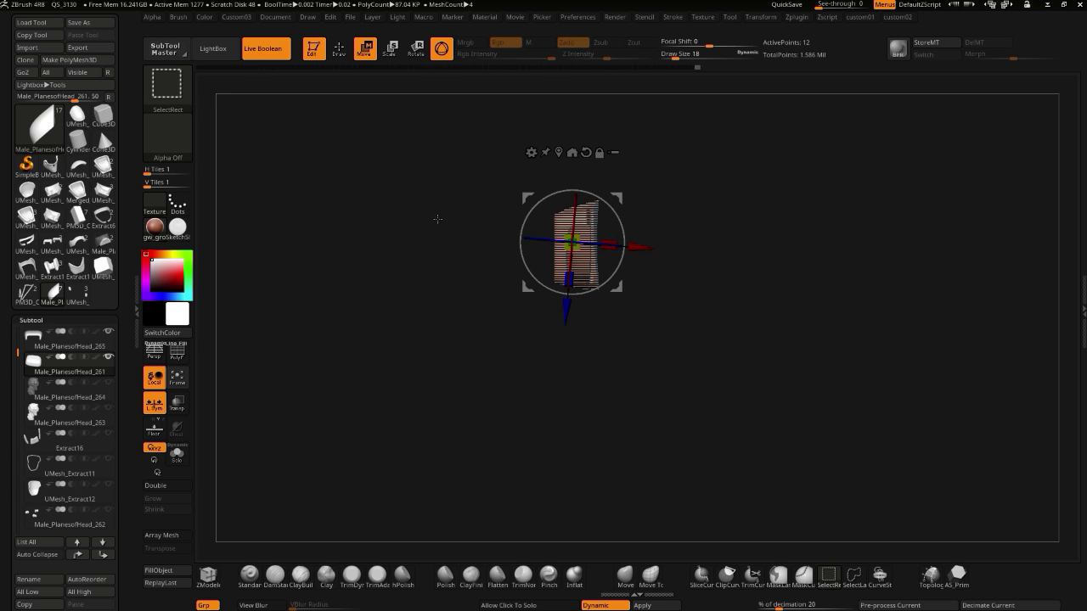
key("ctrl")
mouse_move(450, 253)
left_mouse_down("ctrl+shift")
mouse_move(573, 372)
mouse_move(521, 350)
mouse_move(418, 270)
left_mouse_up("ctrl+shift")
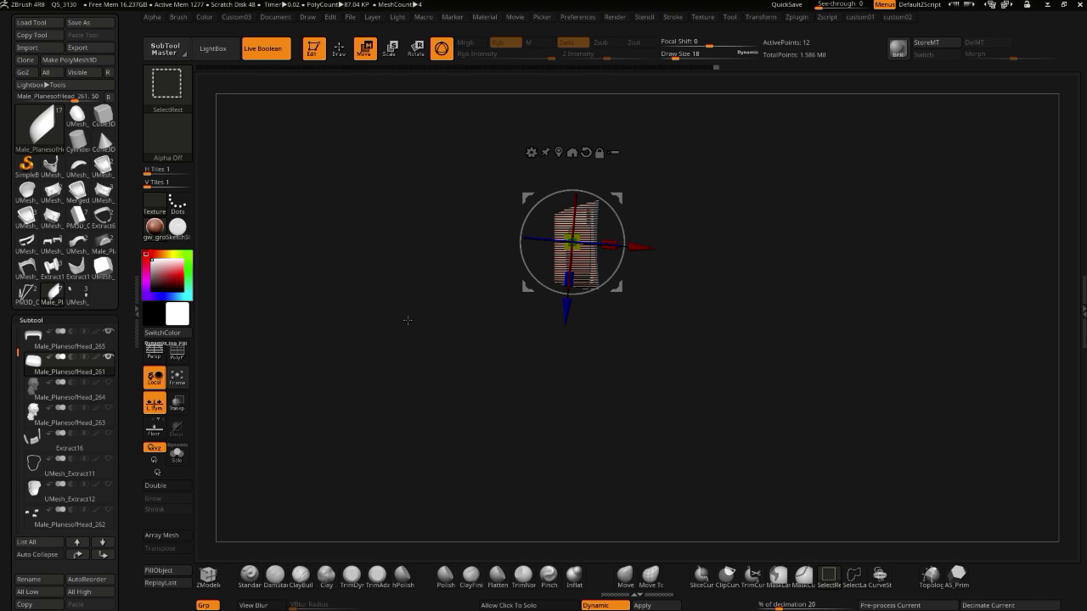
- Switch to Draw mode and back to Move, and retry enclosing the pad assembly in selection rectangles
left_click(340, 49)
key("ctrl+shift")
left_click(365, 50)
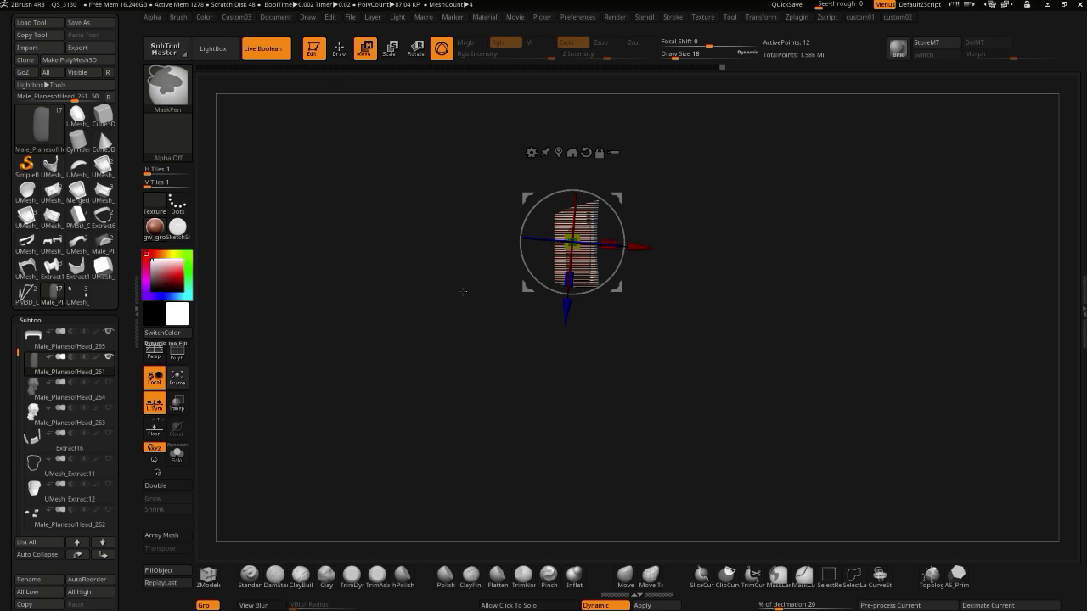
left_click_drag(439, 262, 332, 187, "ctrl+alt+shift")
left_click_drag(421, 161, 623, 288, "ctrl+alt+shift")
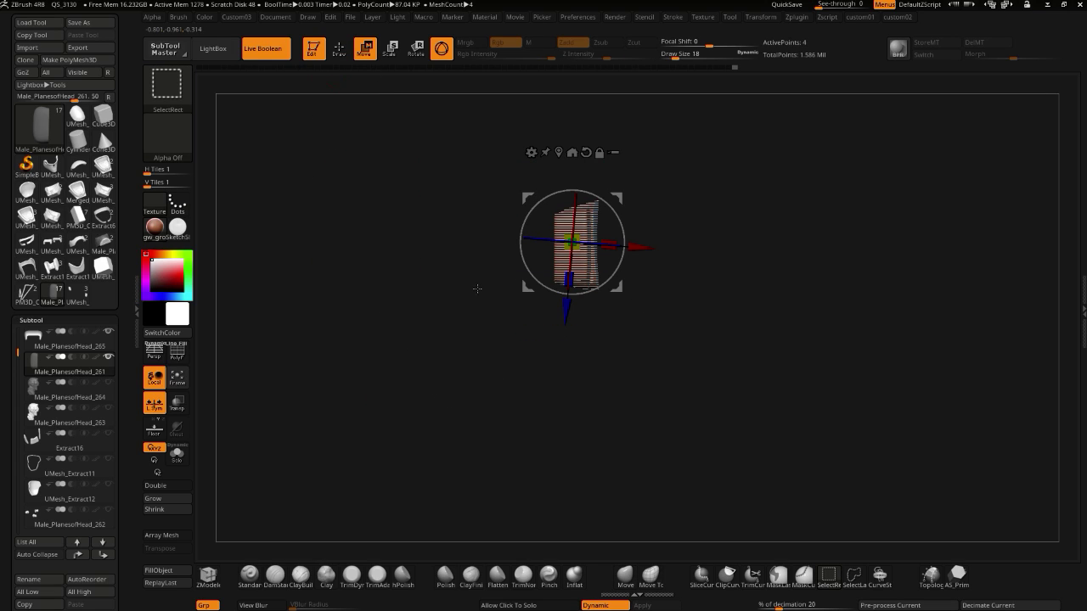
- Turn Allow Click To Solo back on and toggle the isolation of the pad against the frame and side panel
left_click(511, 605)
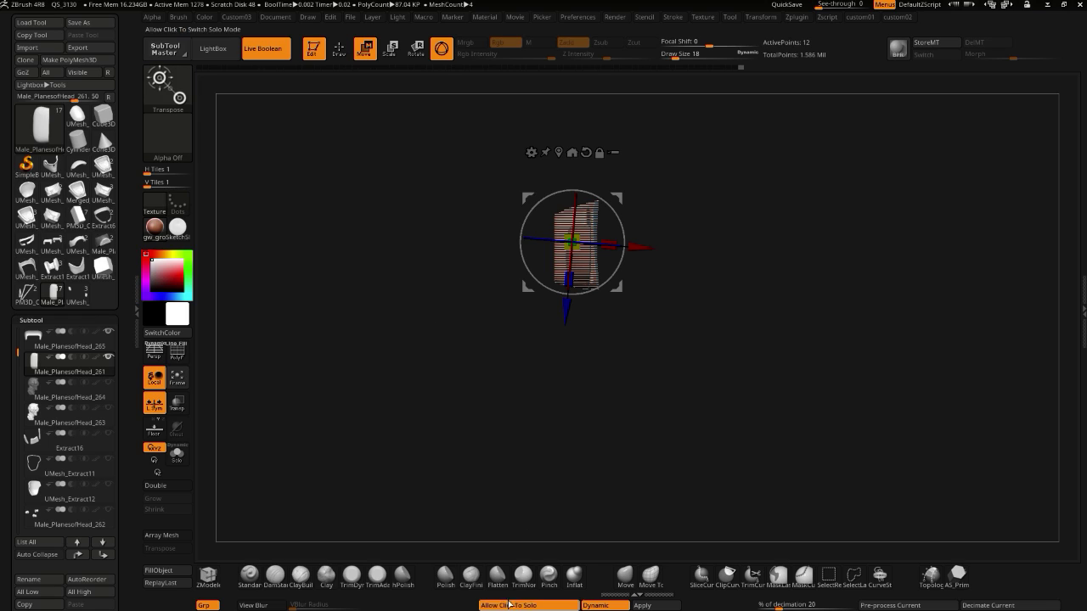
key("ctrl+shift")
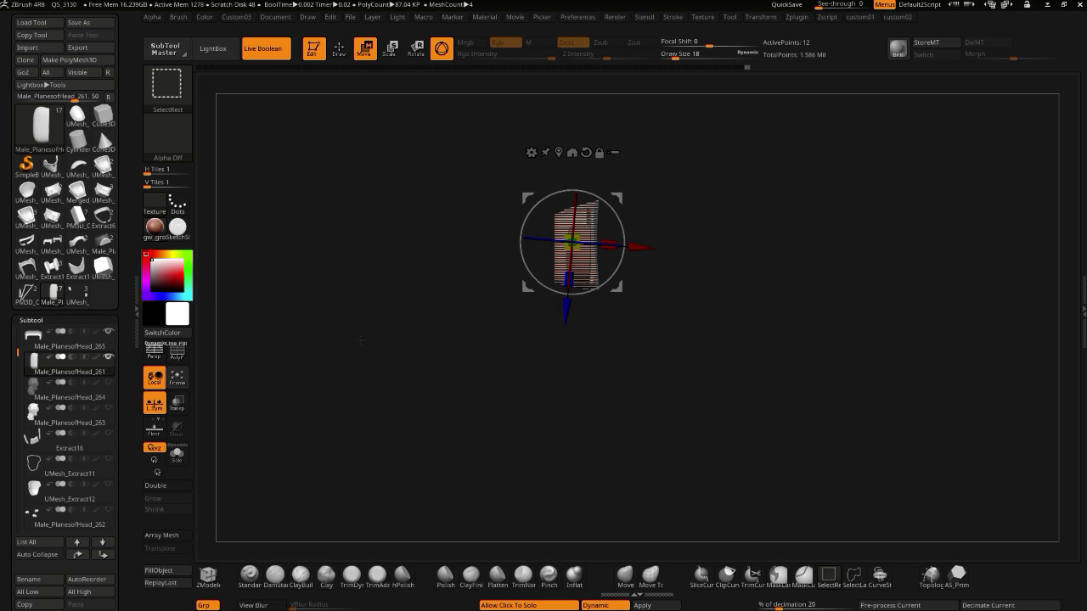
left_click_drag(356, 340, 410, 434)
key("ctrl+shift")
left_click(451, 193)
left_click_drag(488, 206, 466, 199)
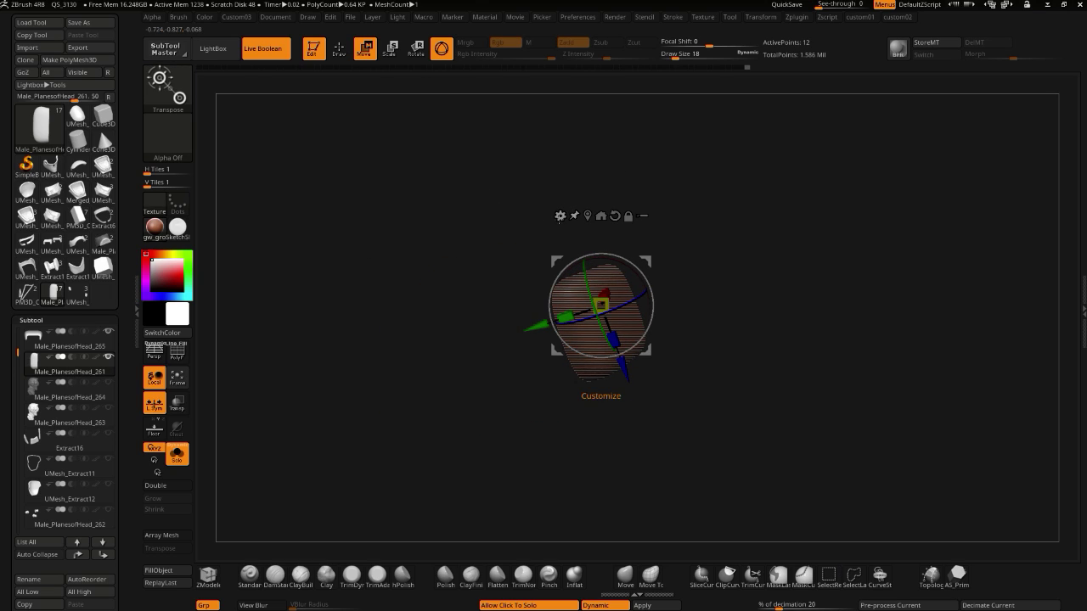
left_click(552, 219)
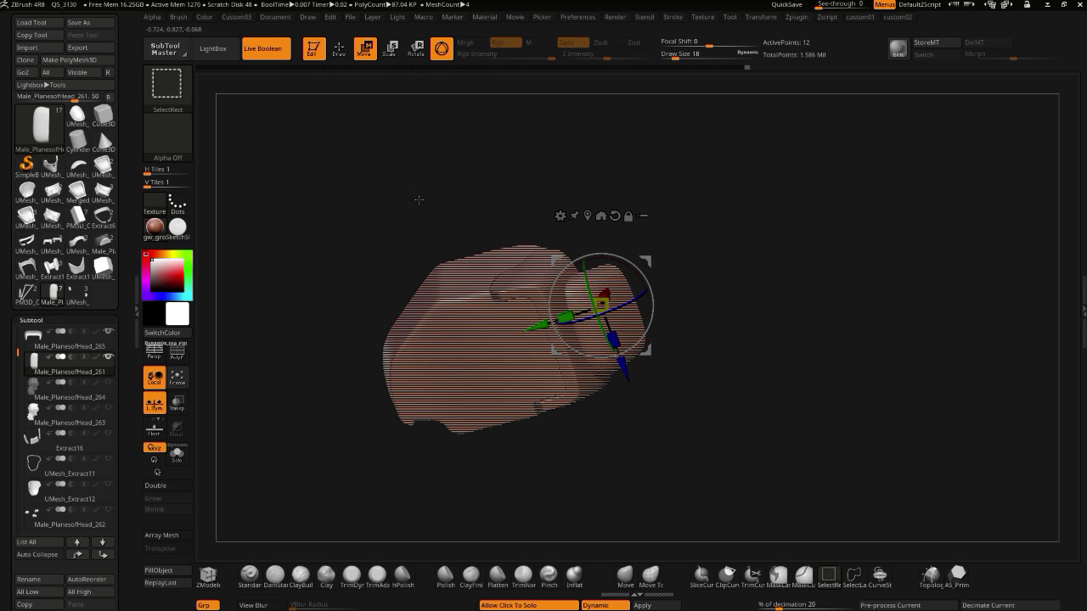
- Retry the rectangular selection on the pad assembly, undo it, and turn transposing all selected subtools back on
left_click_drag(315, 196, 397, 283, "ctrl+alt+shift")
left_click_drag(550, 419, 380, 299, "ctrl+alt+shift")
key("ctrl+z")
left_click(613, 461, "ctrl+shift")
left_click_drag(614, 461, 586, 454)
left_click(641, 216)
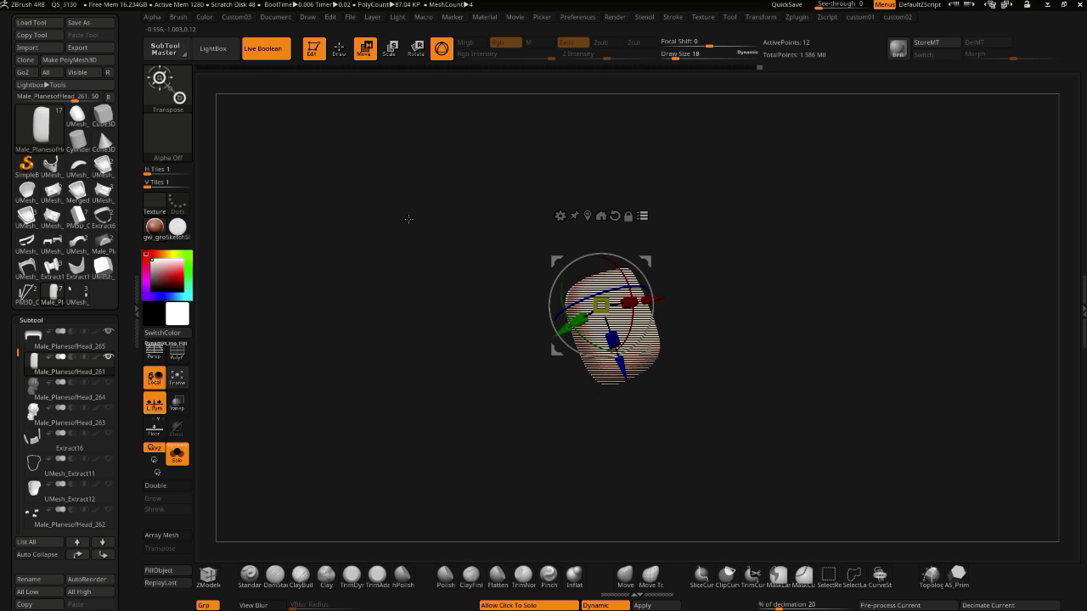
- Bring the pad's neighbouring pieces back from isolation and select the pad, frame and side panel together with a rectangular selection
left_click(408, 217, "ctrl+shift")
left_click_drag(374, 226, 680, 435, "shift")
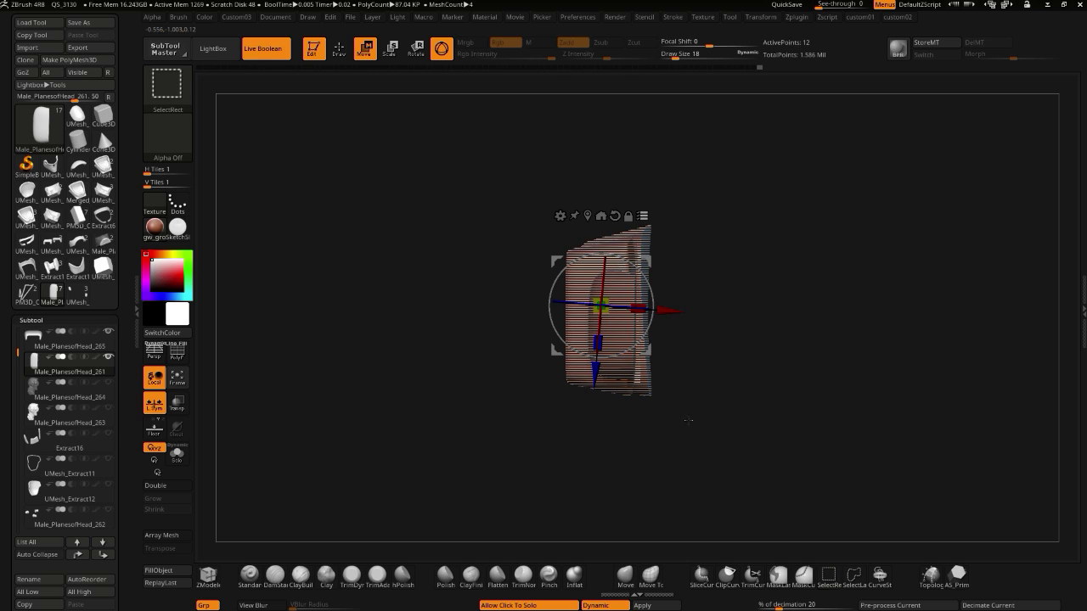
left_click_drag(405, 189, 776, 482, "ctrl+shift")
mouse_move(740, 466)
left_mouse_down()
mouse_move(715, 449)
mouse_move(732, 433)
mouse_move(716, 436)
left_mouse_up()
left_click(727, 440, "ctrl+shift")
left_click(728, 452, "ctrl+shift")
left_click(697, 421, "ctrl+shift")
left_click(700, 415, "ctrl+shift")
- Try the selection on the pad with transposing all selected subtools off, restore its hidden faces and turn the option back on
left_click(643, 216)
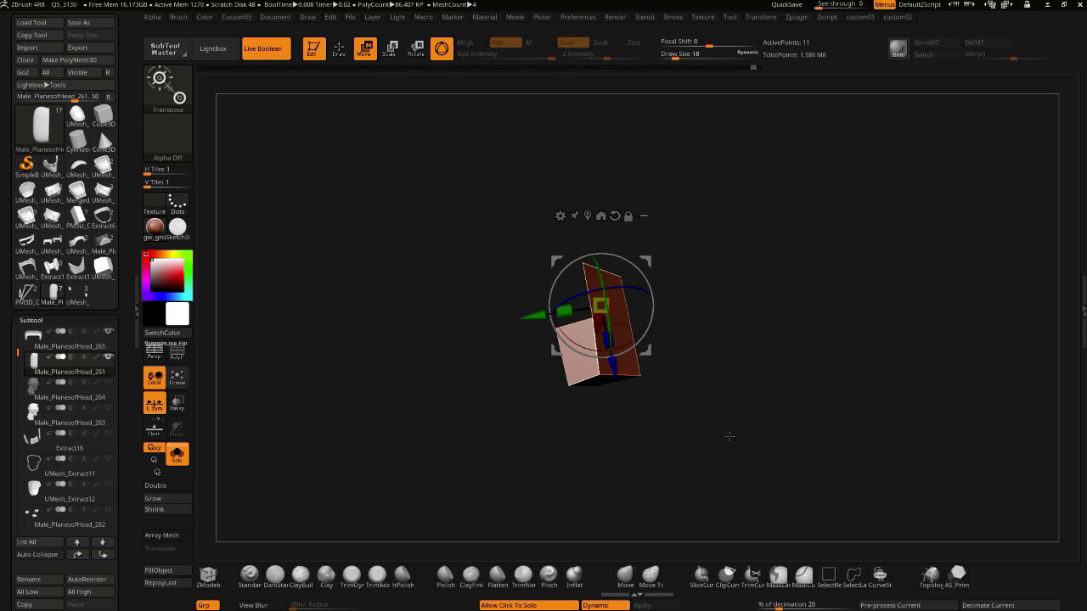
left_click_drag(730, 436, 734, 449, "ctrl+shift")
left_click(742, 467, "ctrl+shift")
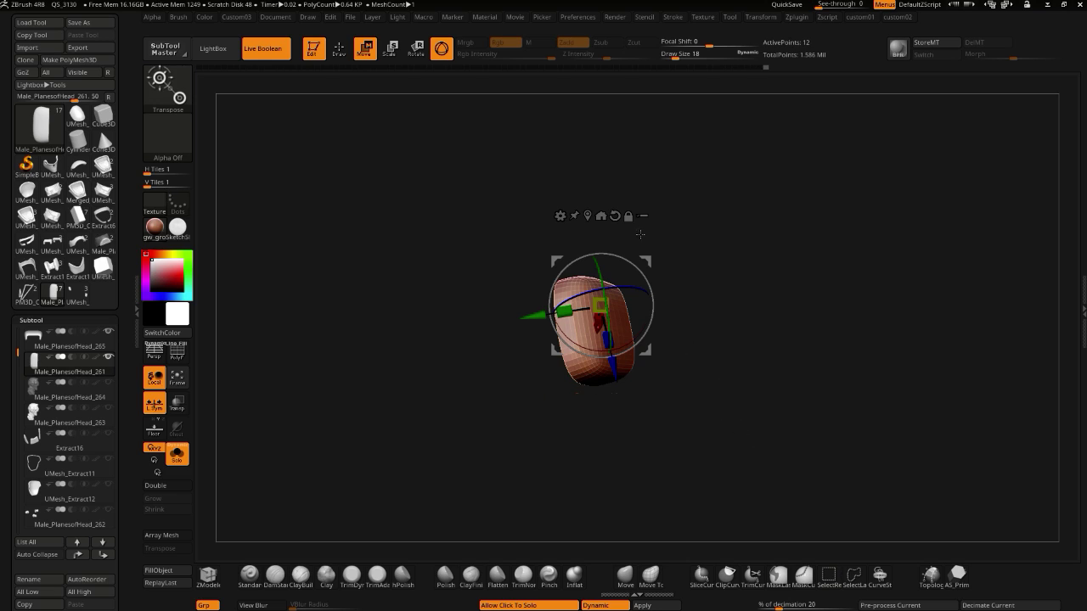
left_click(643, 216)
- Try rotating the selected pieces together, reset the mesh orientation for a second attempt, and undo the rotations
left_click_drag(462, 223, 354, 226)
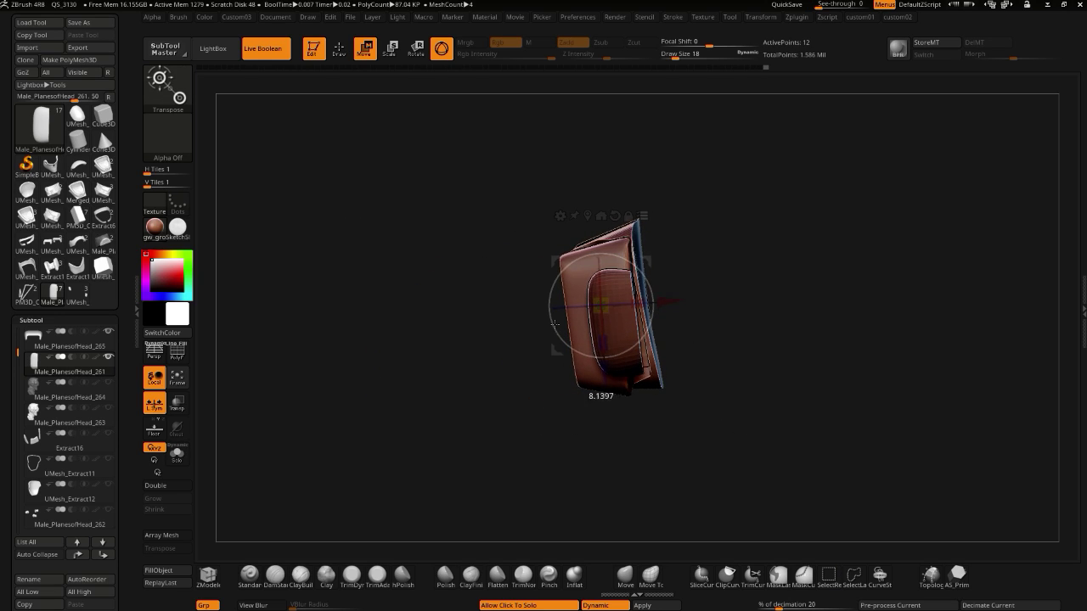
left_click_drag(555, 329, 555, 330)
key("ctrl+z")
left_click_drag(468, 284, 505, 310)
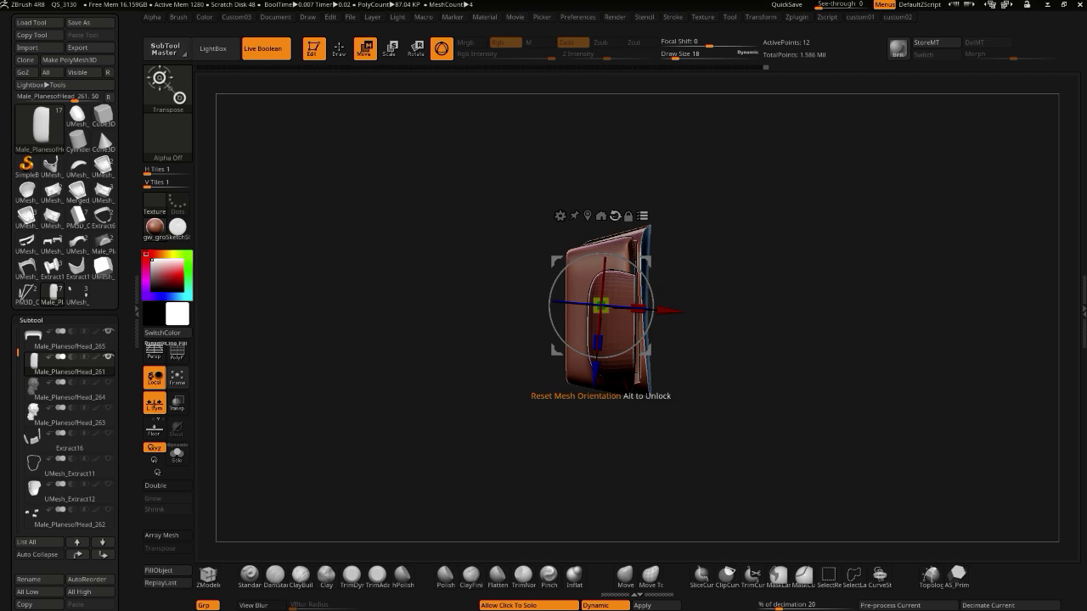
left_click(614, 216, "alt")
left_click_drag(555, 328, 567, 243)
key("ctrl+z")
left_click_drag(455, 382, 480, 319)
- Make the frame Male_PlanesofHead_265 the active subtool and prepare the gizmo in Rotate mode for the selected pieces
left_click(339, 48)
left_click(603, 367, "alt")
left_click(449, 345)
mouse_move(527, 341)
left_mouse_down()
mouse_move(452, 348)
mouse_move(439, 327)
mouse_move(447, 381)
left_mouse_up()
left_click(435, 339)
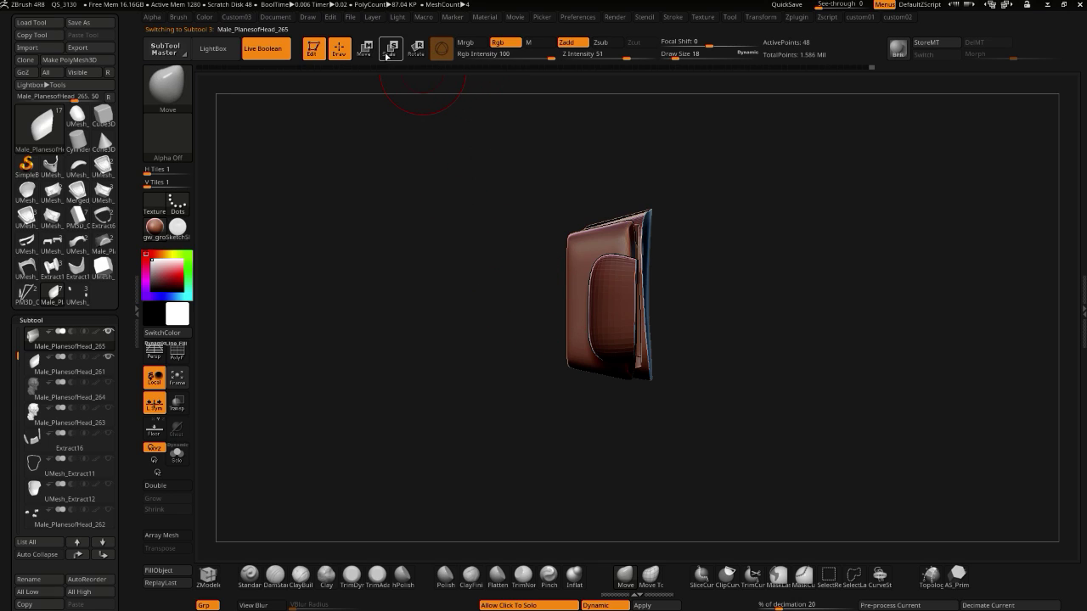
key("r")
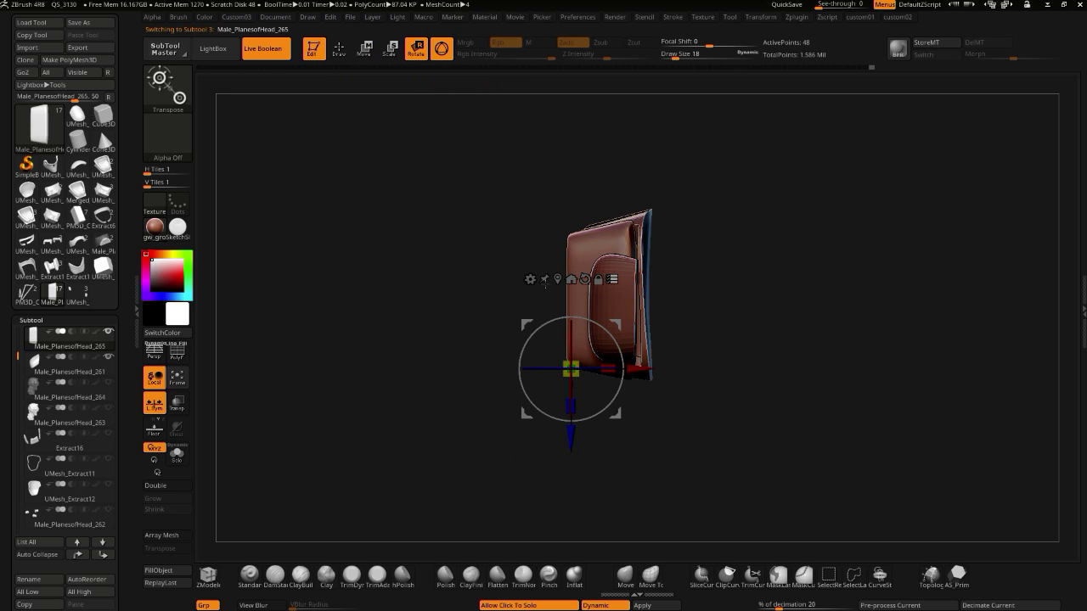
left_click(545, 280)
mouse_move(553, 321)
left_mouse_down()
mouse_move(538, 312)
mouse_move(554, 320)
left_mouse_up()
- Show Male_PlanesofHead_264 and rotate the pad, frame and side panel together to follow the reference sculpt
left_click(109, 382)
mouse_move(349, 422)
left_mouse_down()
mouse_move(407, 360)
mouse_move(358, 325)
mouse_move(360, 416)
left_mouse_up()
left_click_drag(570, 330, 566, 328)
left_click_drag(379, 280, 396, 340)
left_click_drag(396, 340, 410, 244)
left_click_drag(551, 288, 549, 278)
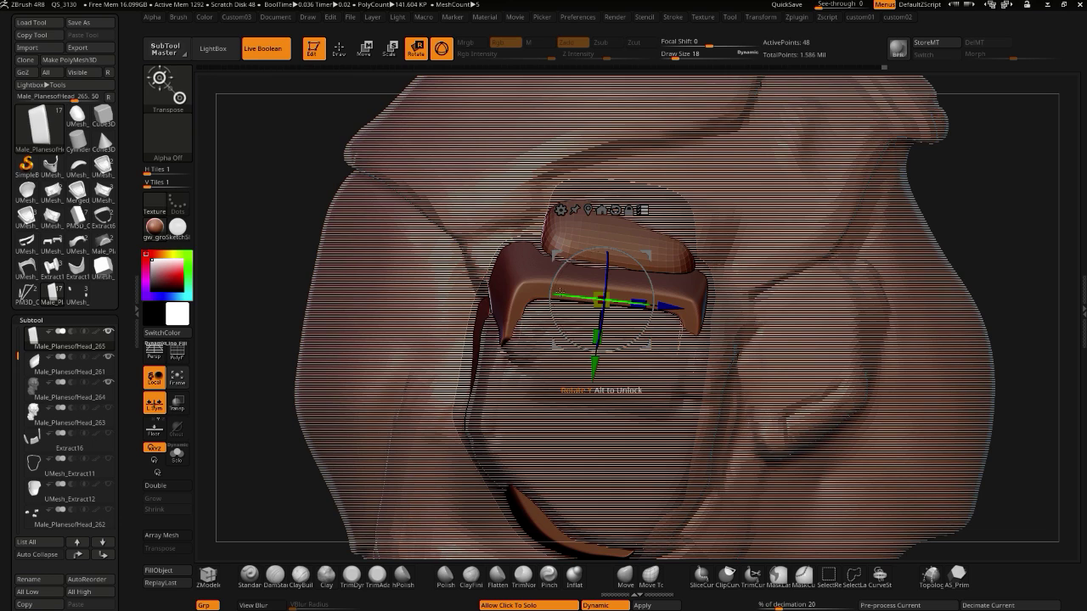
- Shift the selected side pieces slightly toward the face and outward from the head
left_click_drag(671, 306, 679, 307)
left_click_drag(286, 222, 306, 243)
left_click_drag(398, 309, 429, 270)
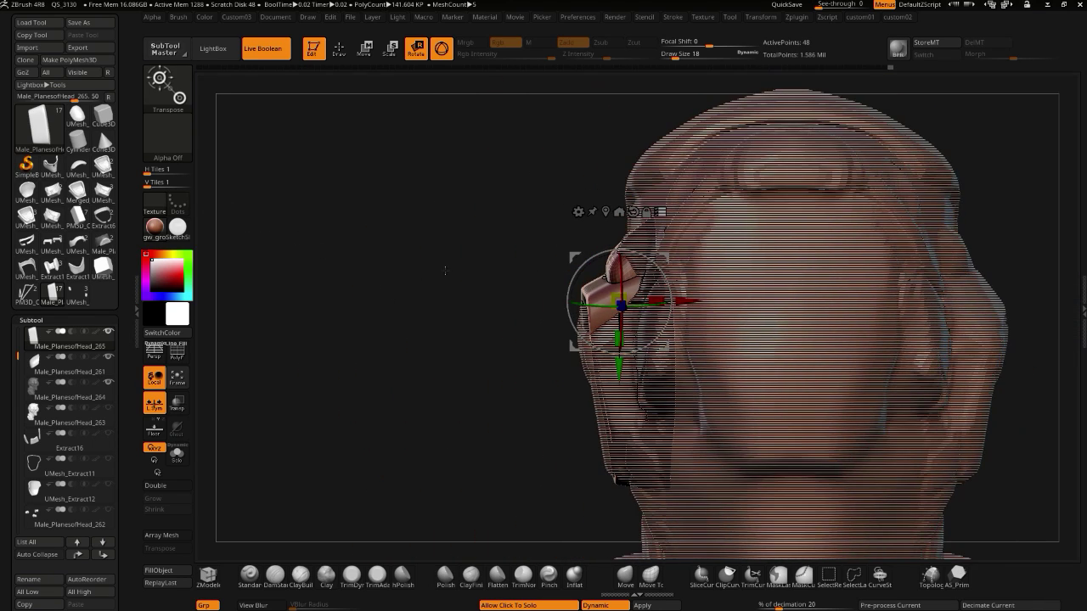
left_click_drag(680, 299, 675, 300)
left_click_drag(399, 297, 514, 295)
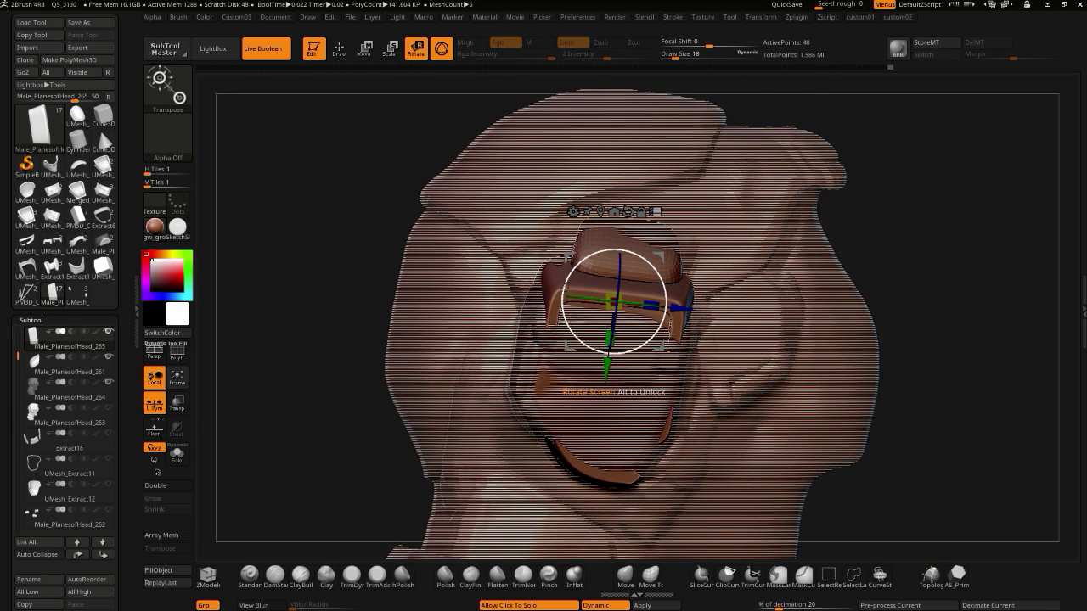
- Nudge the selected side pieces farther forward and slightly upward, checking their fit against the sculpt from several angles
left_click_drag(666, 314, 688, 316)
left_click_drag(348, 262, 403, 222)
left_click_drag(616, 372, 616, 362)
left_click_drag(394, 204, 339, 322)
left_click_drag(815, 463, 536, 383)
left_click_drag(356, 297, 450, 512)
left_click_drag(682, 312, 686, 313)
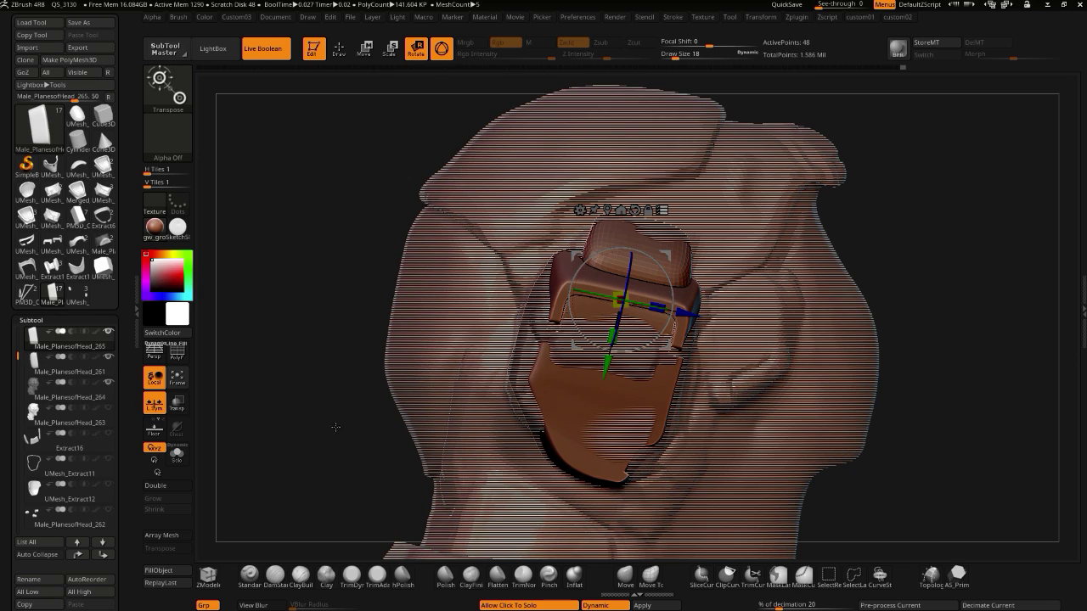
- Leave solo view, turn off Allow Click To Solo, and reselect all visible subtools
left_click(532, 202)
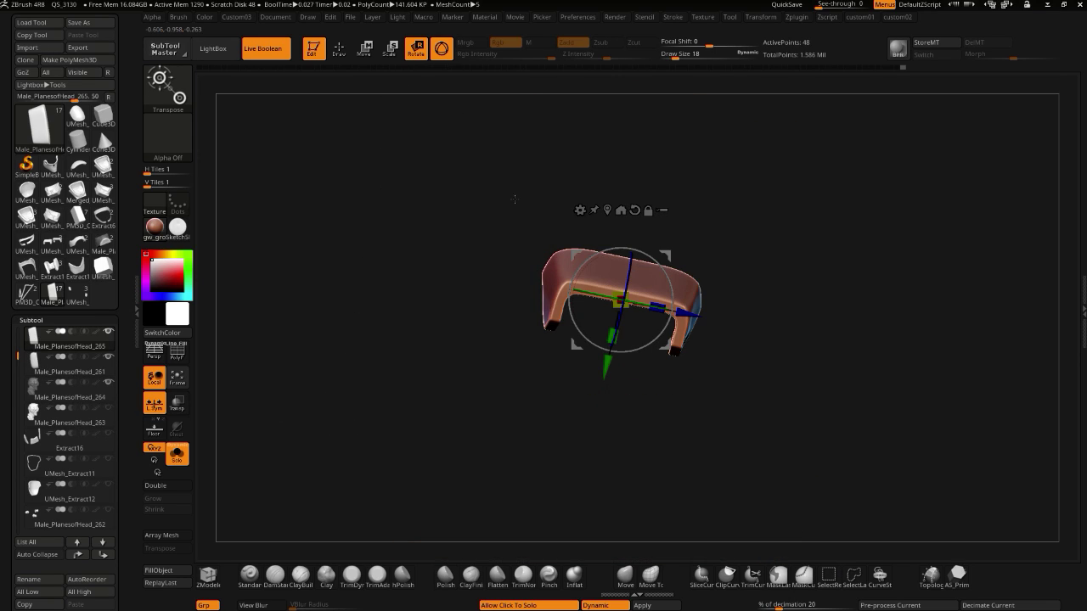
key("alt+shift+s")
left_click(516, 605)
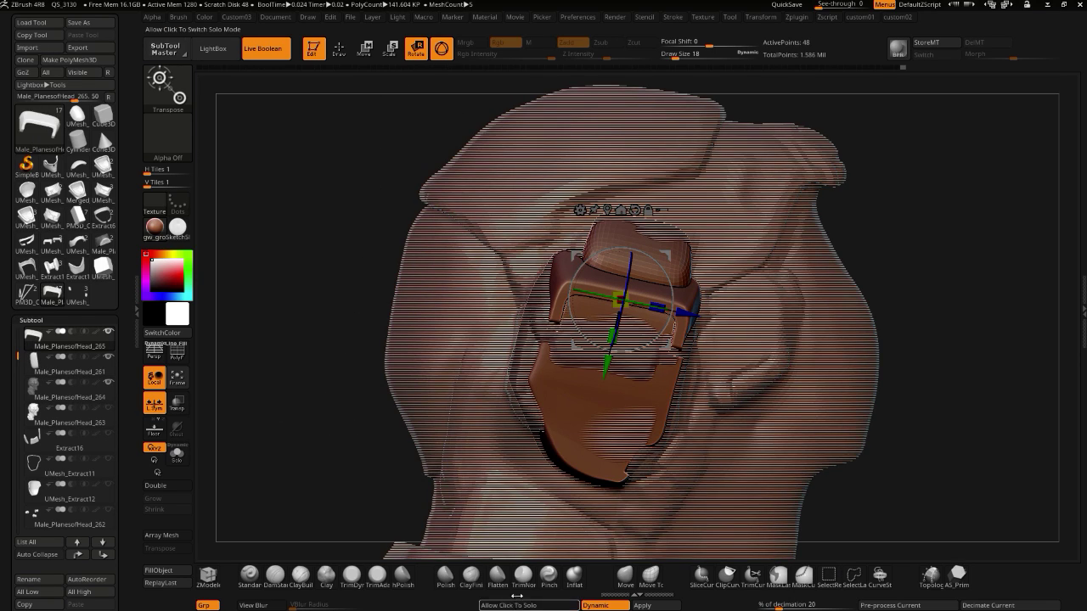
left_click(506, 221, "ctrl+shift")
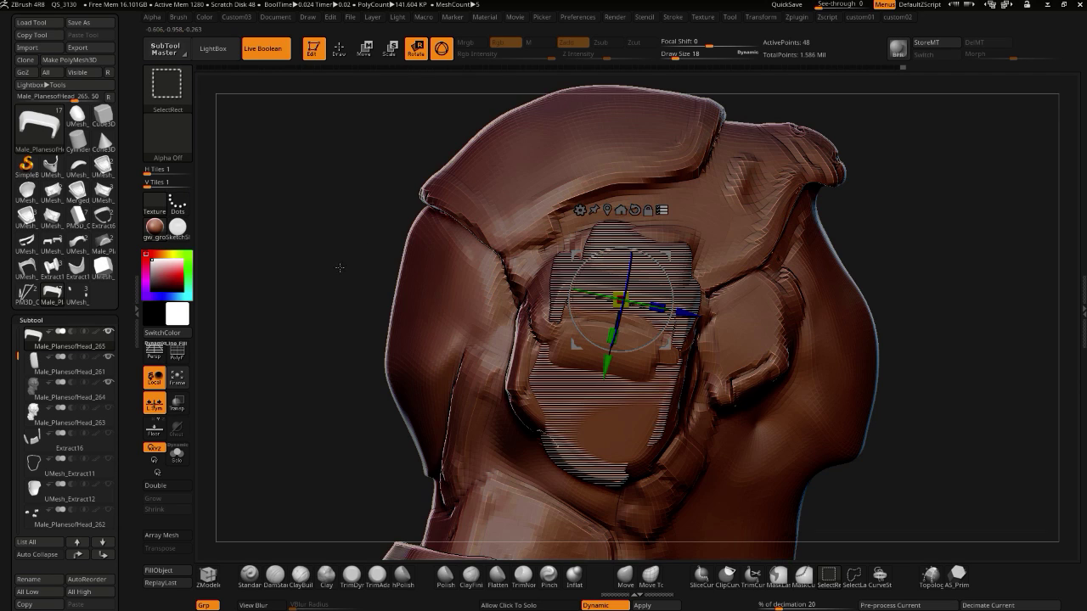
left_click_drag(337, 212, 303, 174, "ctrl+shift")
left_click_drag(351, 212, 371, 309)
- Show all helmet subtools and hide the sculpts Male_PlanesofHead_264 and Male_PlanesofHead_263
mouse_move(111, 393)
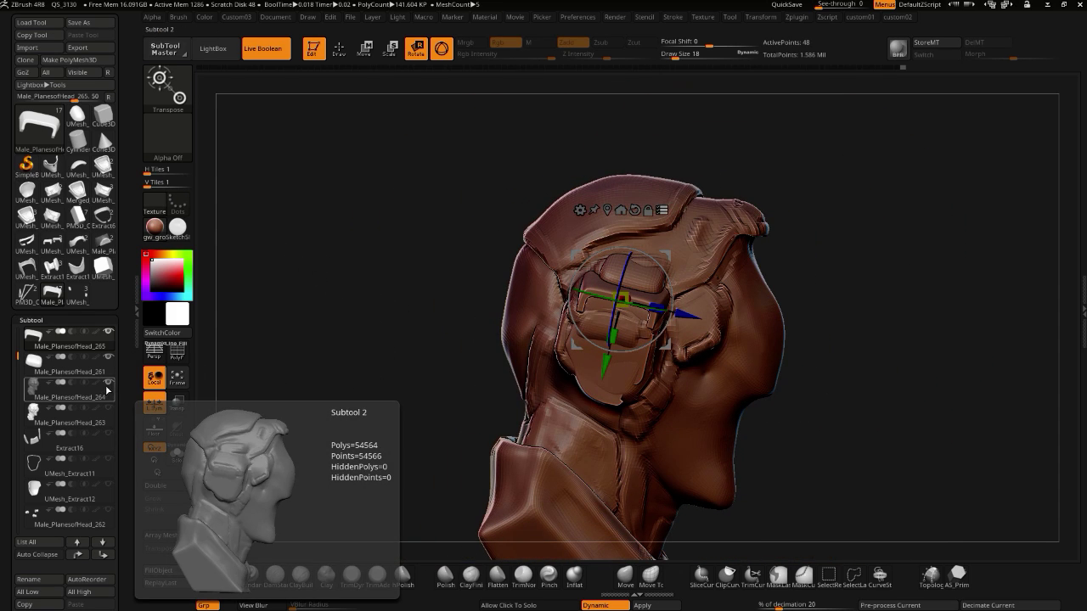
left_click(109, 333, "shift")
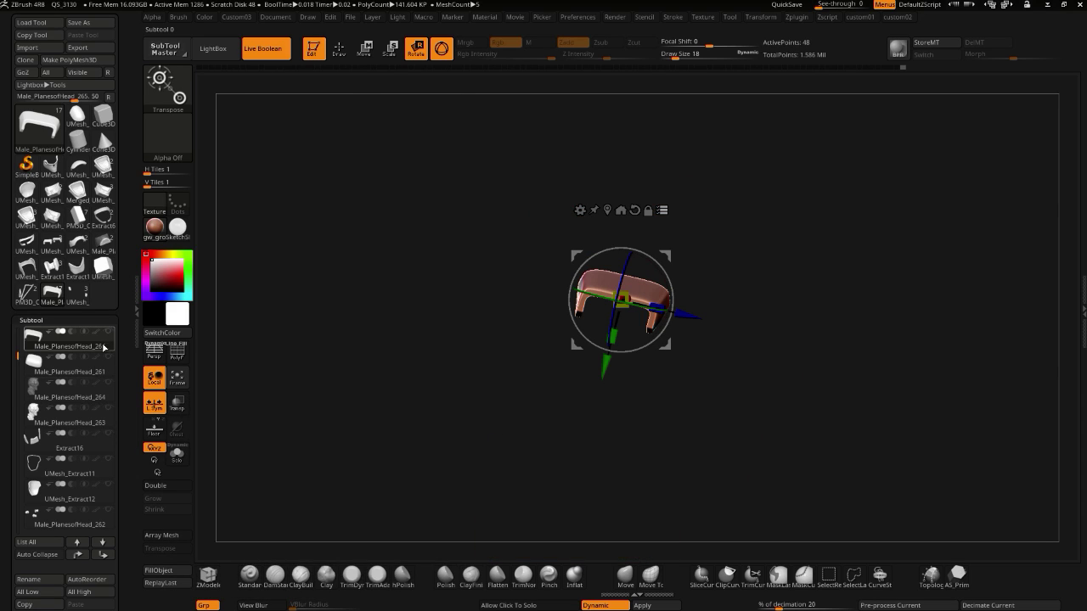
left_click(109, 333, "shift")
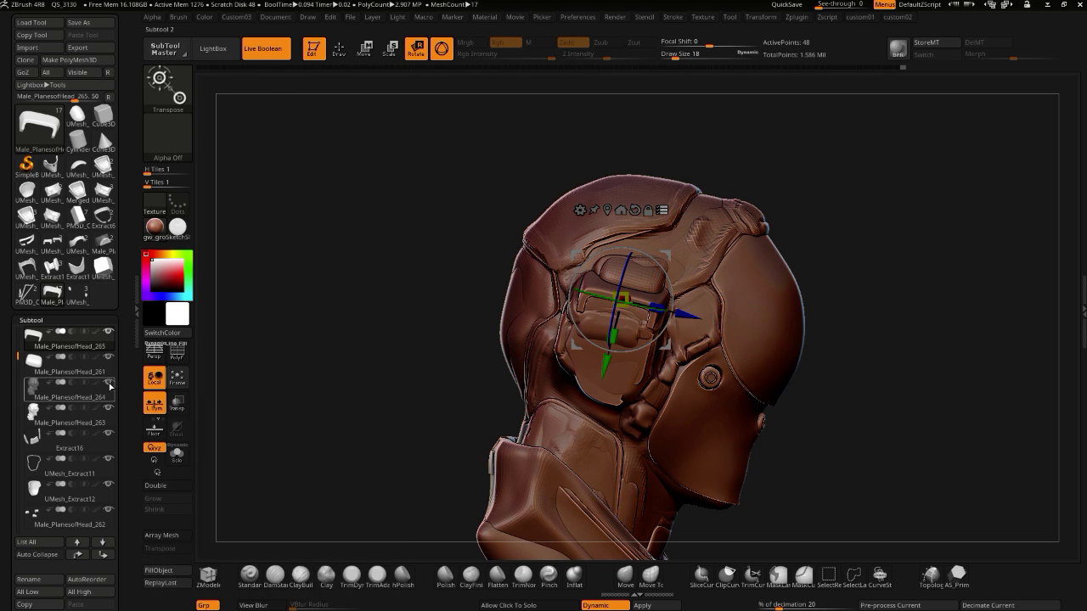
left_click(109, 410)
left_click_drag(380, 435, 323, 349)
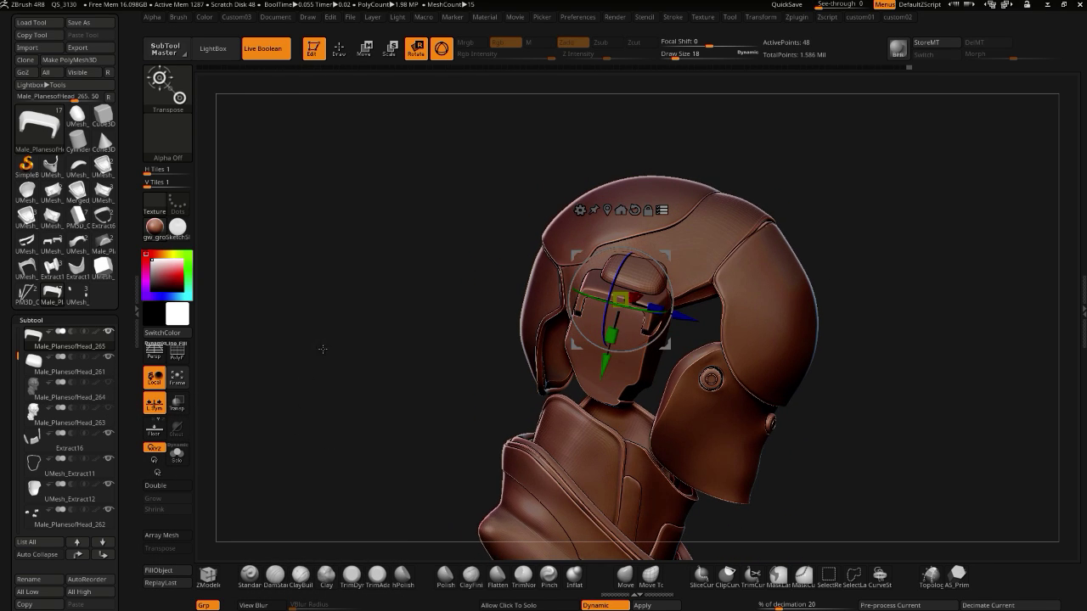
- Return to Draw mode, activate the pad Male_PlanesofHead_261, reduce the draw size to 14 and display its polyframe
left_click(339, 48)
left_click_drag(383, 163, 455, 357)
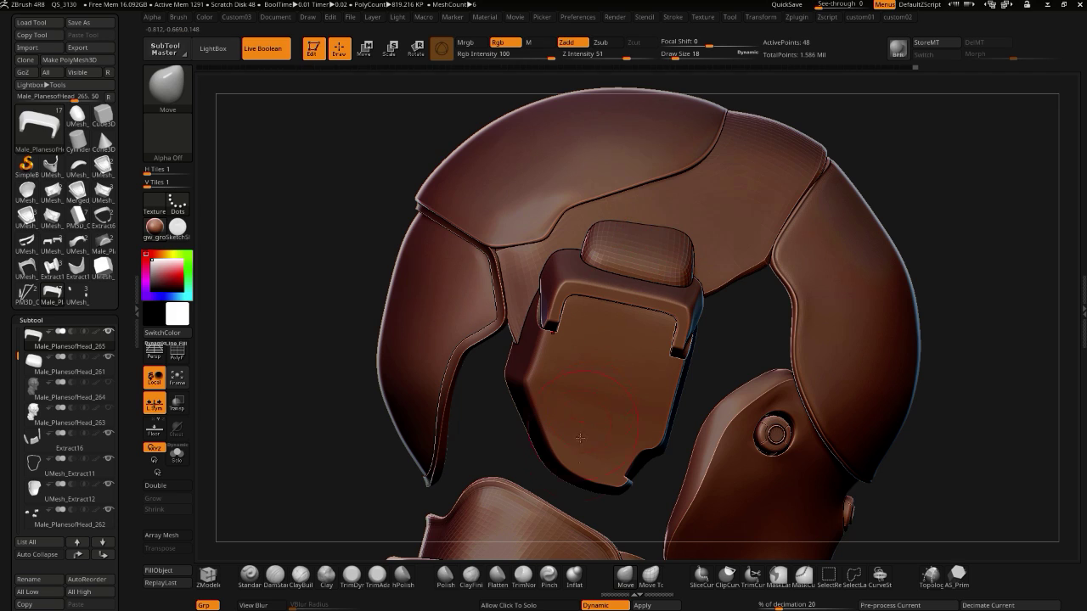
left_click_drag(340, 276, 345, 281)
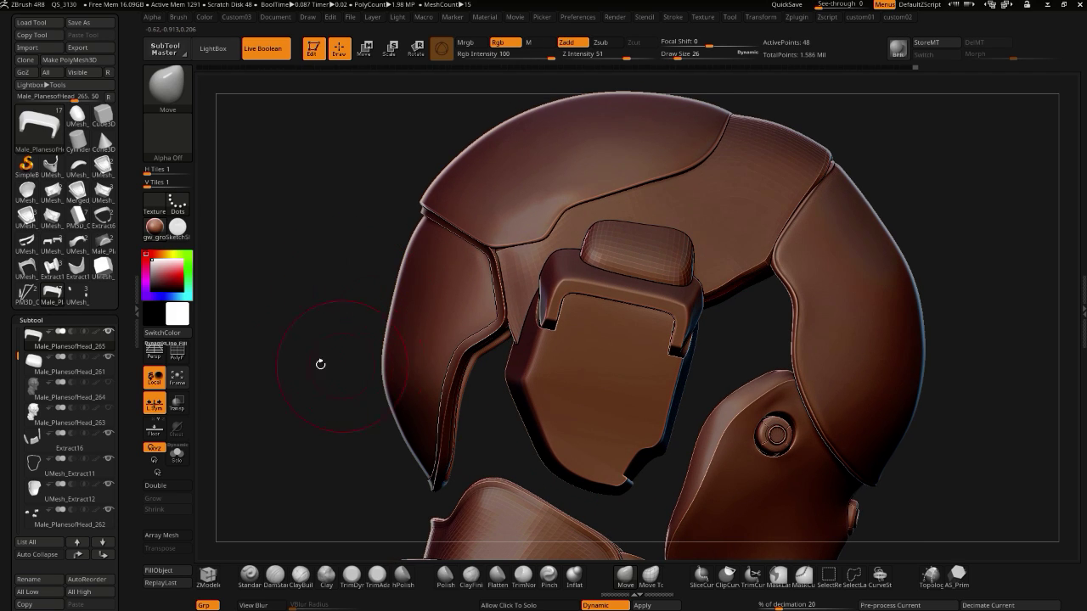
left_click(604, 366, "alt")
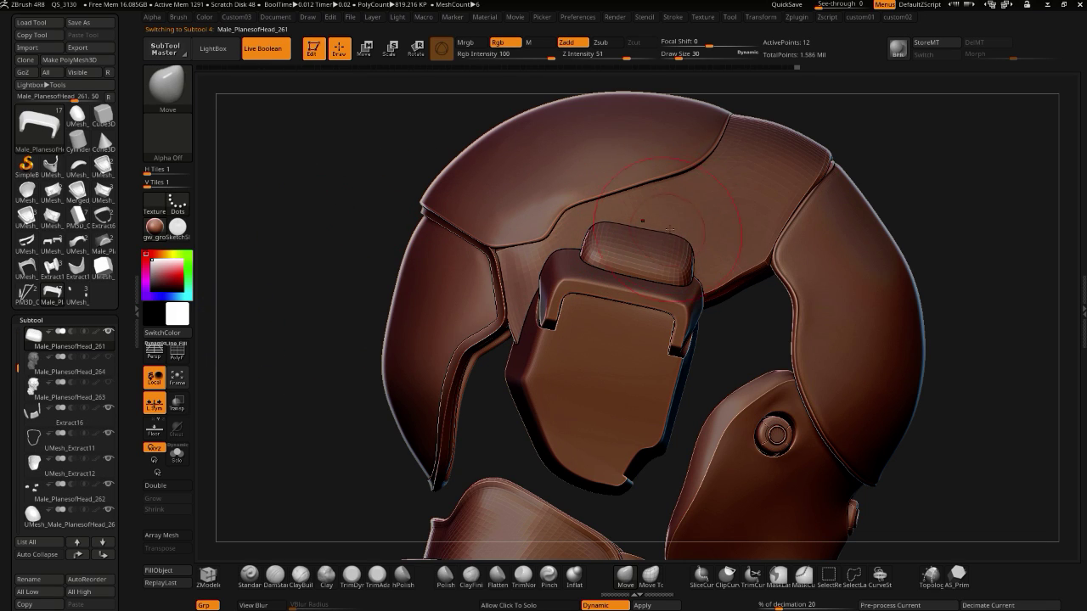
key("bracketleft")
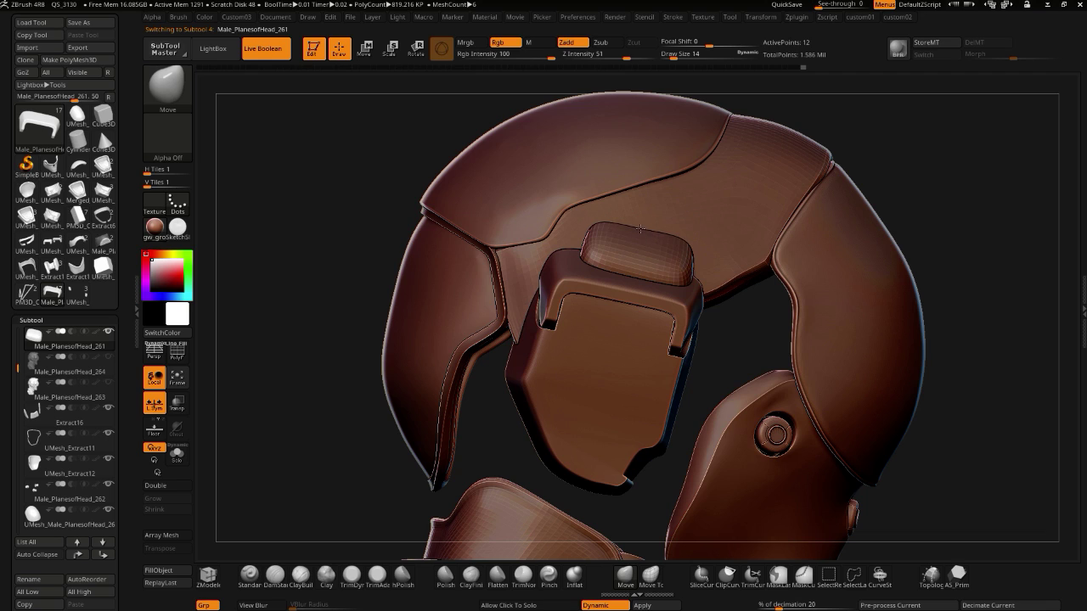
left_click(178, 345)
left_click_drag(297, 272, 314, 378, "alt")
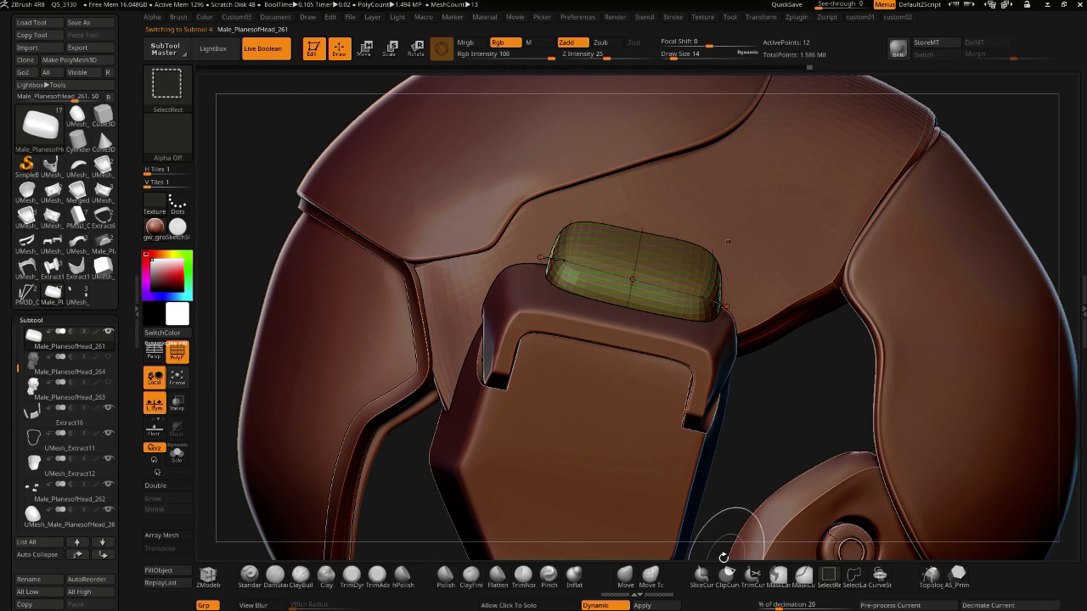
- Cut two crosswise slices through the pad with SliceCurve and adjust its front corner with the Move brush
left_click(702, 574)
key("ctrl+shift+space")
left_click_drag(563, 406, 615, 99, "ctrl+shift")
mouse_move(652, 412)
left_mouse_down("ctrl+shift")
mouse_move(691, 109)
mouse_move(712, 119)
left_mouse_up("ctrl+shift")
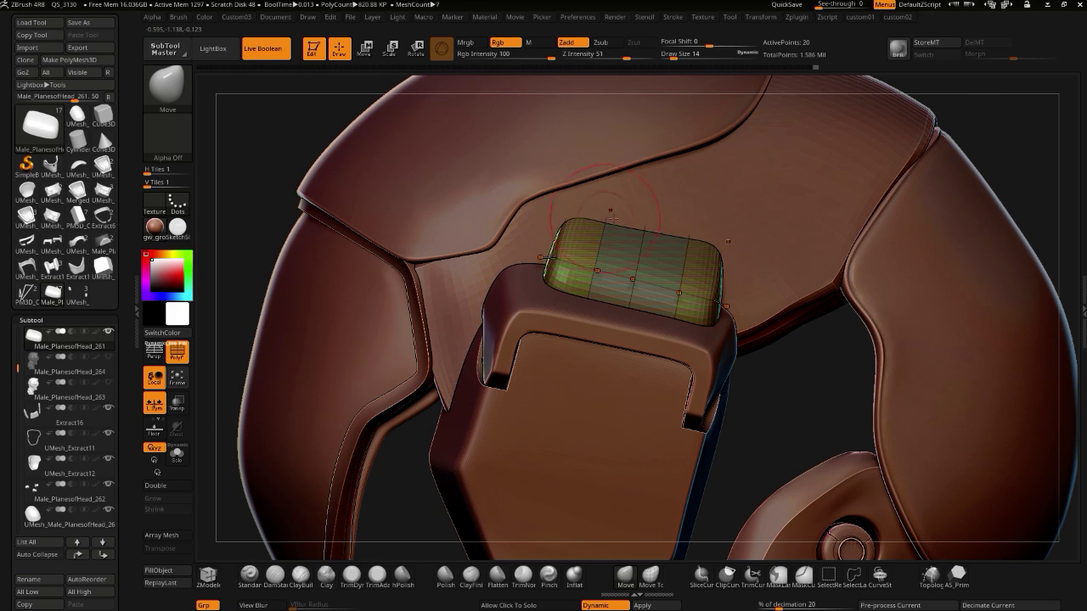
left_click_drag(716, 250, 717, 254)
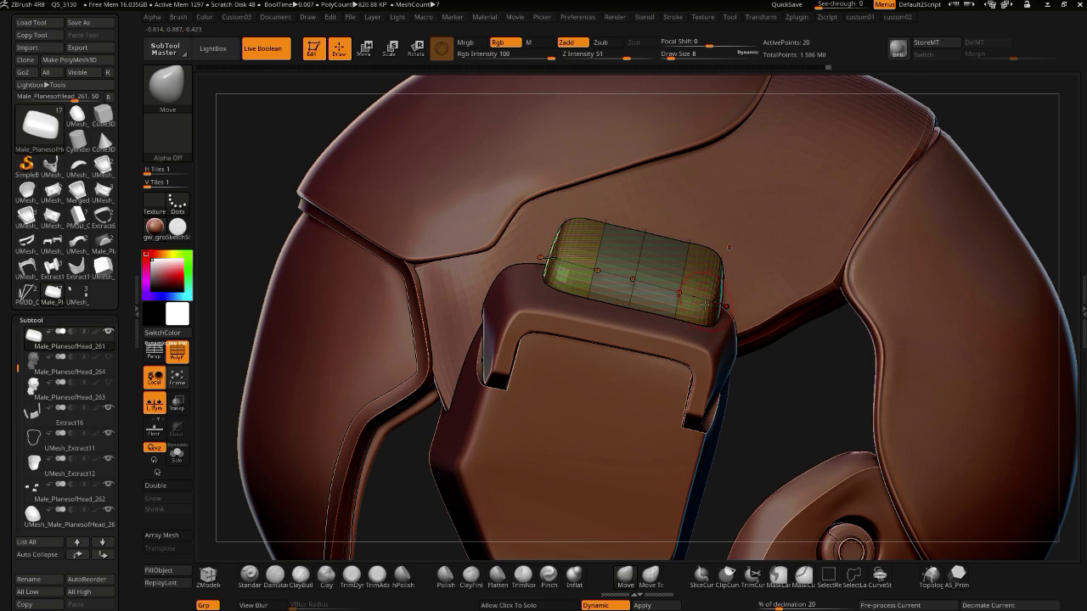
- Replace the gizmo with the transpose line on the pad, return to Draw mode and turn off the polyframe
left_click(364, 48)
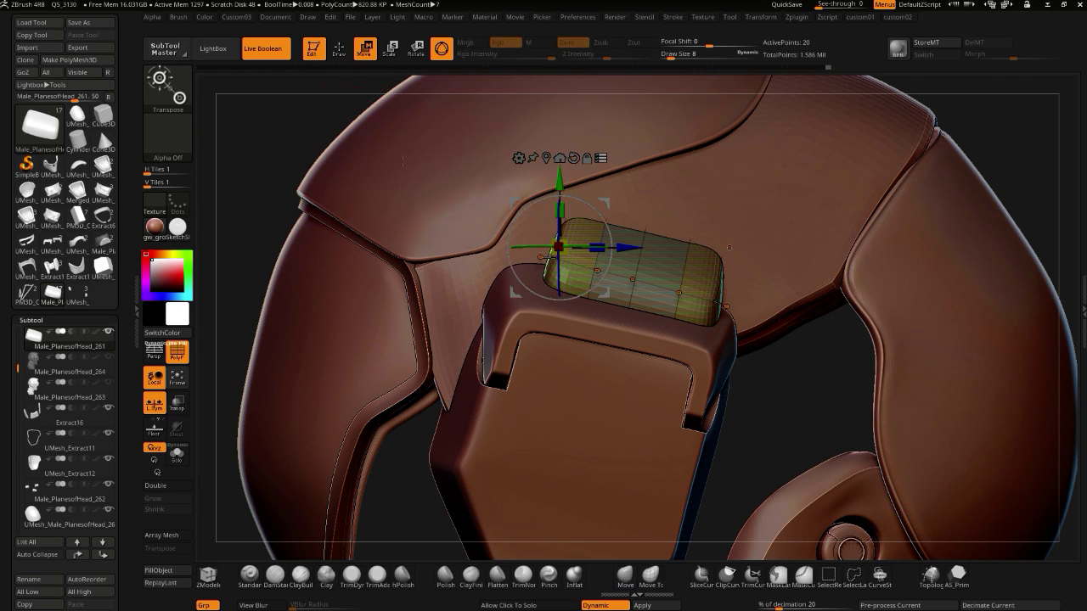
left_click(439, 50)
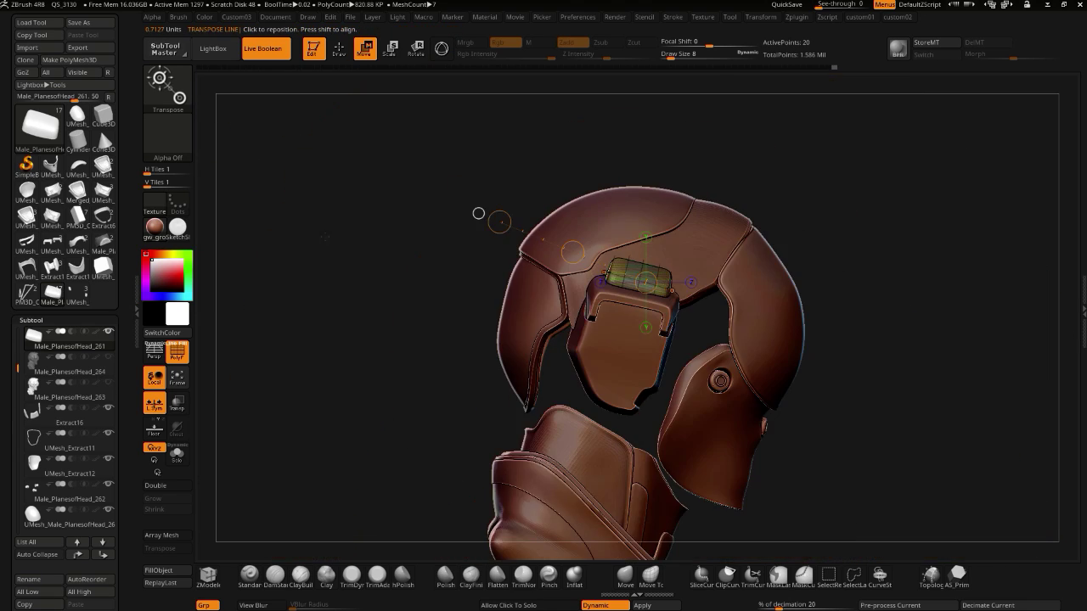
left_click_drag(325, 235, 513, 350)
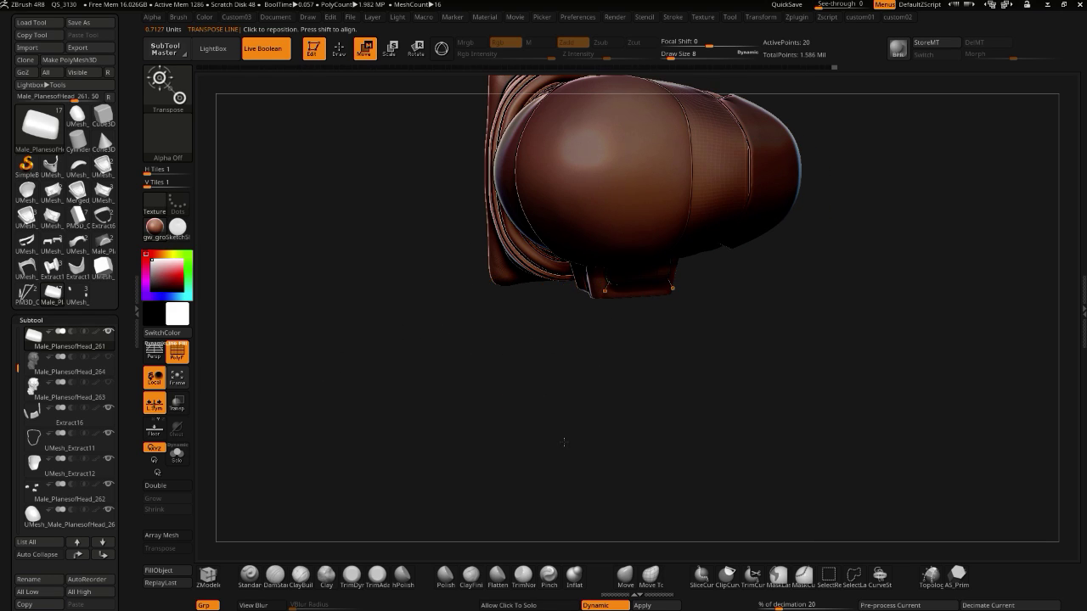
left_click(341, 52)
mouse_move(345, 238)
left_mouse_down()
mouse_move(364, 212)
mouse_move(337, 311)
mouse_move(349, 371)
mouse_move(284, 299)
left_mouse_up()
left_click(177, 352)
left_click_drag(399, 448, 367, 374)
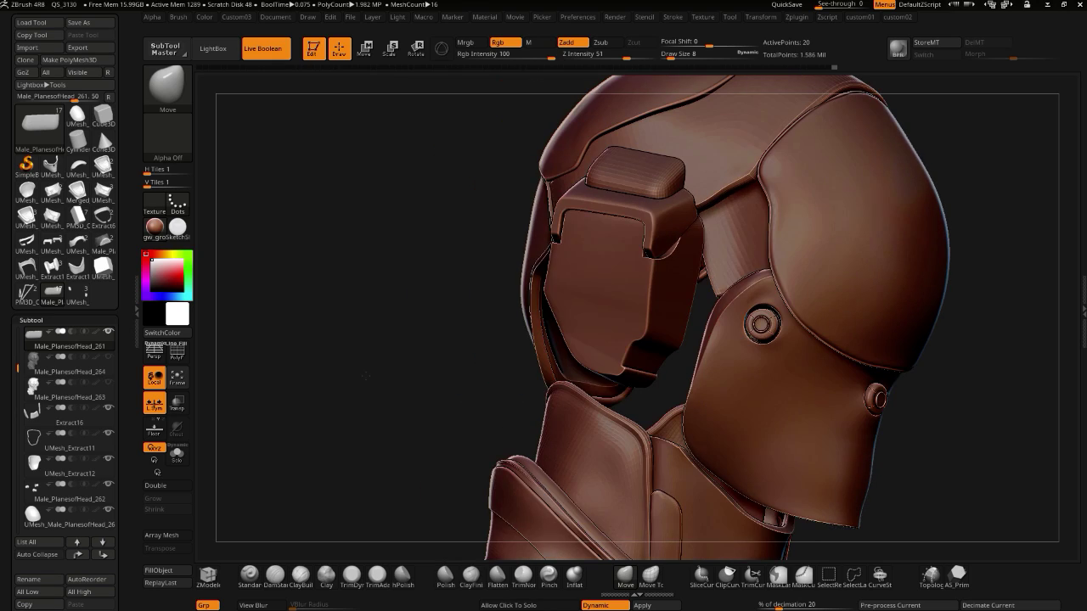
- Show Male_PlanesofHead_263 as reference, activate the side panel Male_PlanesofHead_266 and turn on transparency
left_click(38, 366)
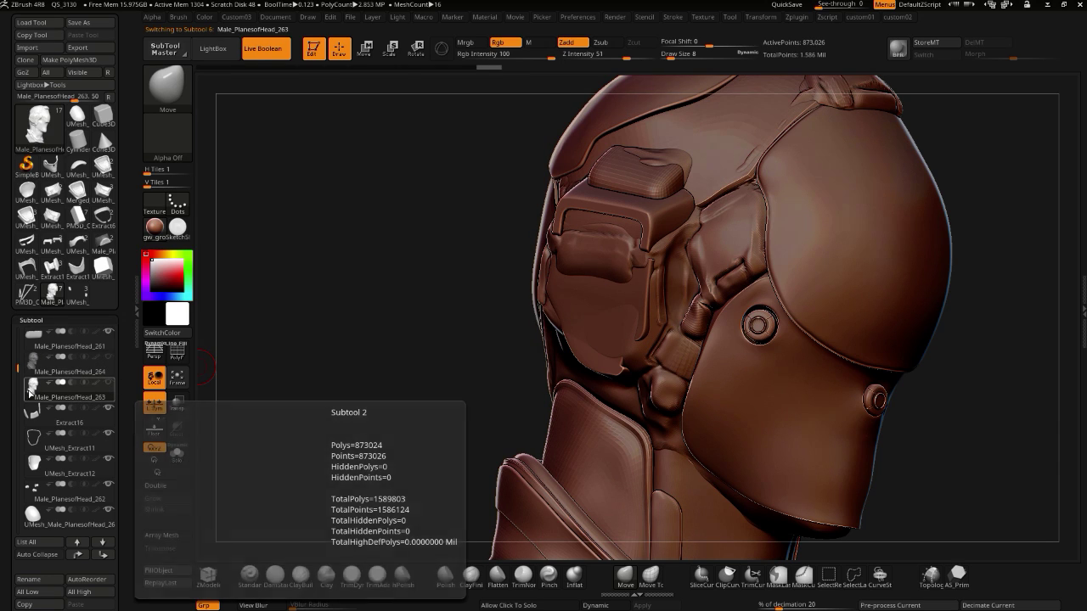
left_click_drag(359, 407, 340, 318)
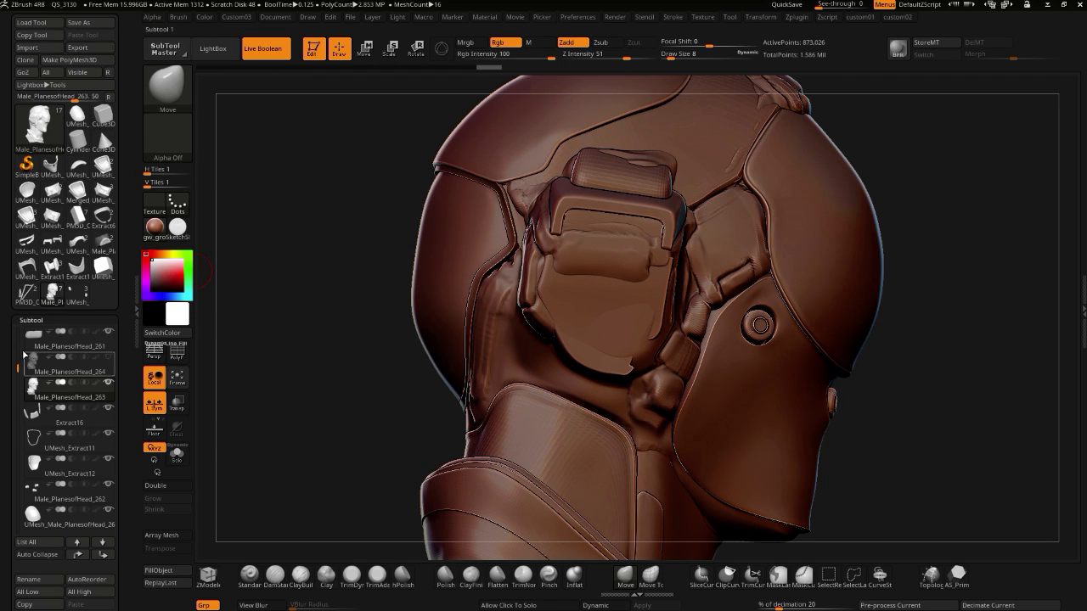
scroll(25, 359, "up", 3)
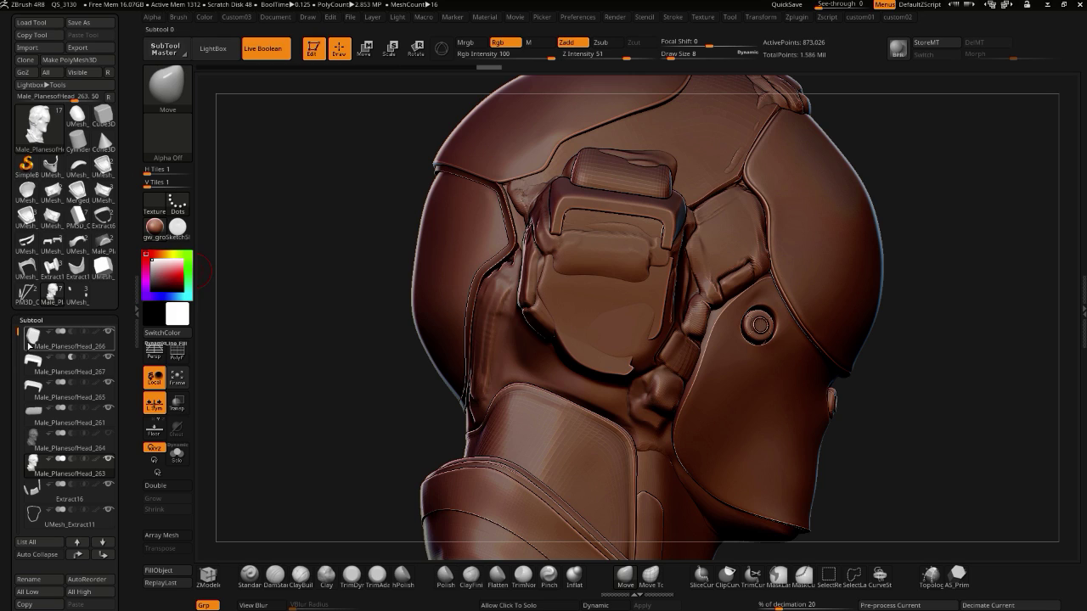
left_click(29, 344)
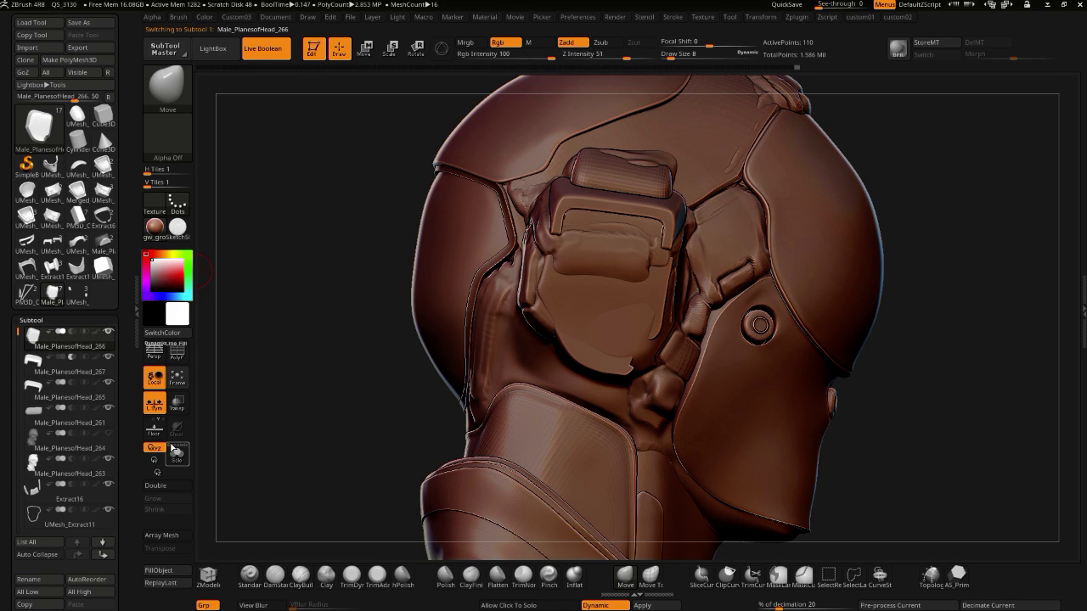
left_click(177, 405)
- Increase the draw size to 58 and pull the side panel's rear edge outward with the Move brush
key("bracketright")
key("bracketright")
key("bracketright")
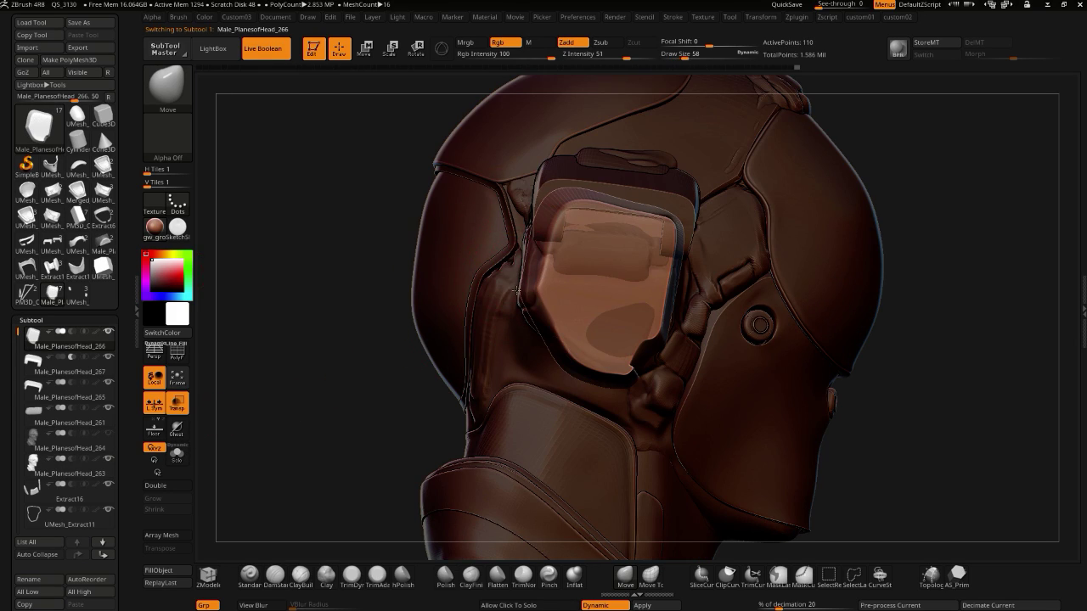
left_click_drag(535, 292, 524, 298)
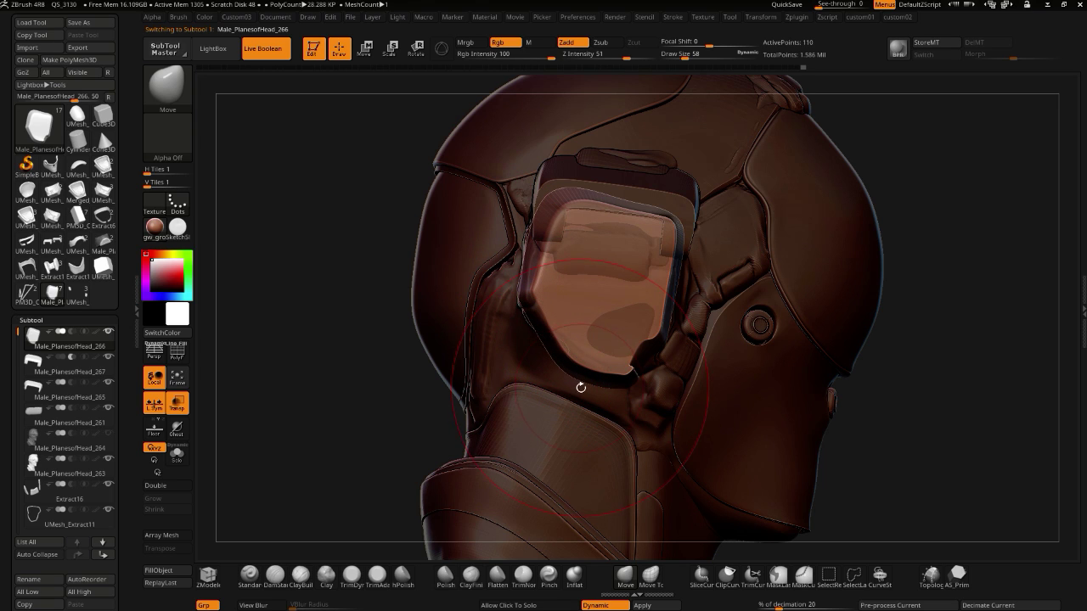
- Reshape the side panel's lower edge, front lower corner and rear lower edge with the Move brush, adjusting the draw size between strokes
right_click_drag(580, 388, 605, 374)
right_click_drag(381, 274, 368, 323)
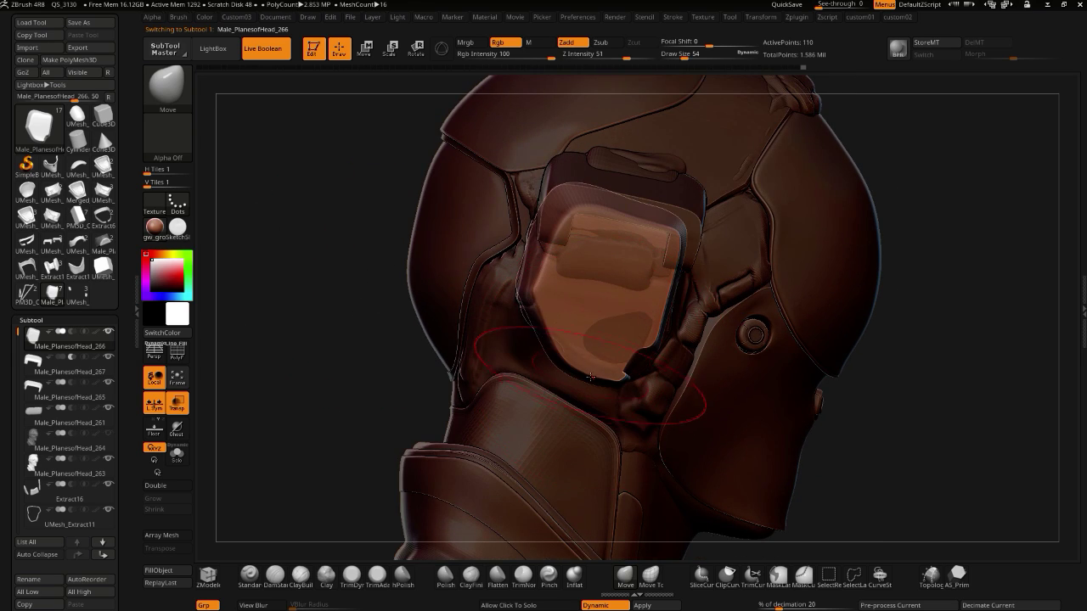
left_click_drag(585, 378, 590, 368)
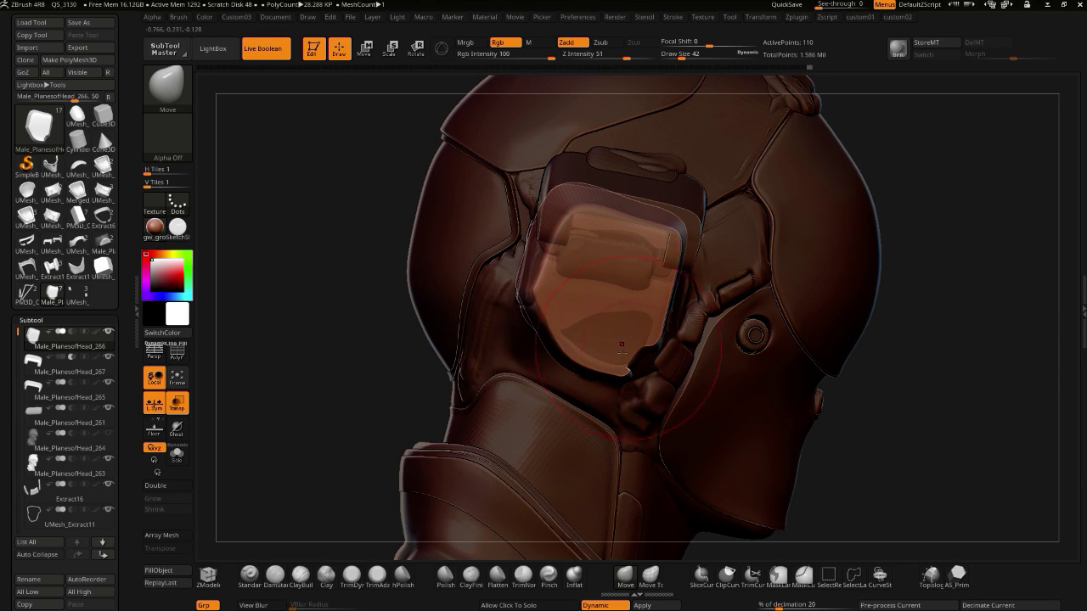
key("bracketright")
mouse_move(619, 367)
left_mouse_down()
mouse_move(614, 357)
mouse_move(640, 367)
mouse_move(653, 344)
left_mouse_up()
key("bracketleft")
key("bracketleft")
mouse_move(554, 322)
left_mouse_down()
mouse_move(578, 344)
mouse_move(568, 370)
mouse_move(581, 369)
left_mouse_up()
key("bracketleft")
key("bracketleft")
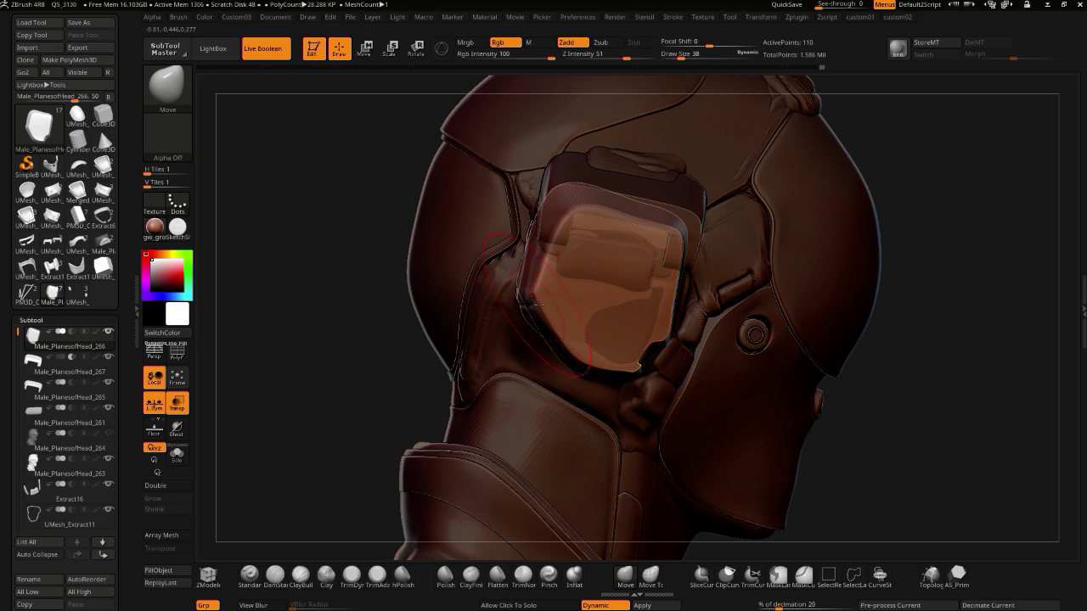
- Compare the side panel with the reference sculpt from several angles and turn off transparency
left_click_drag(255, 270, 339, 263)
right_click_drag(338, 264, 487, 269)
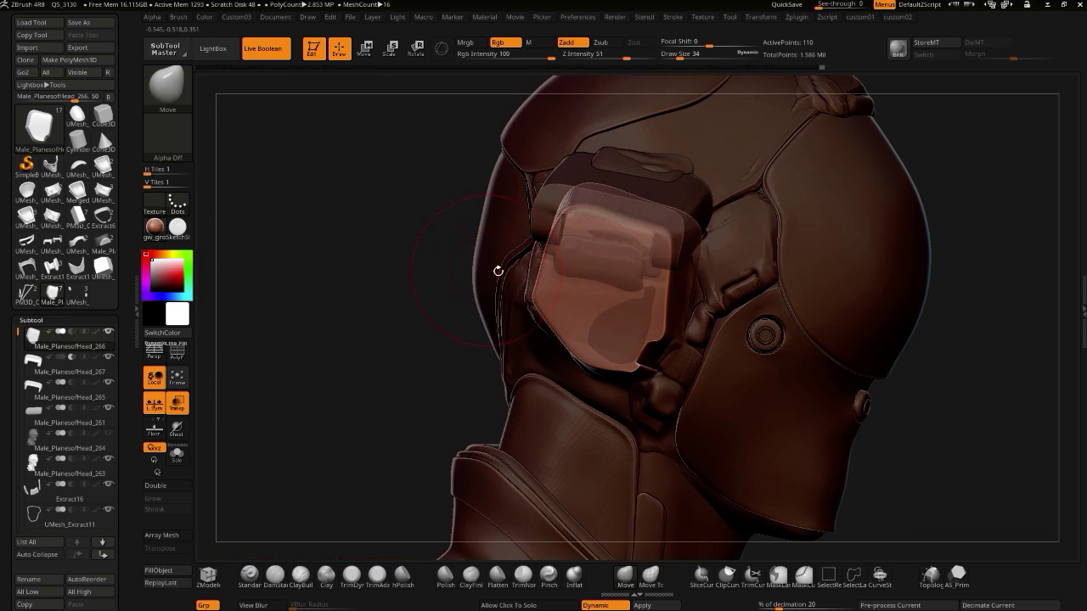
mouse_move(315, 213)
left_mouse_down()
mouse_move(272, 214)
mouse_move(341, 204)
left_mouse_up()
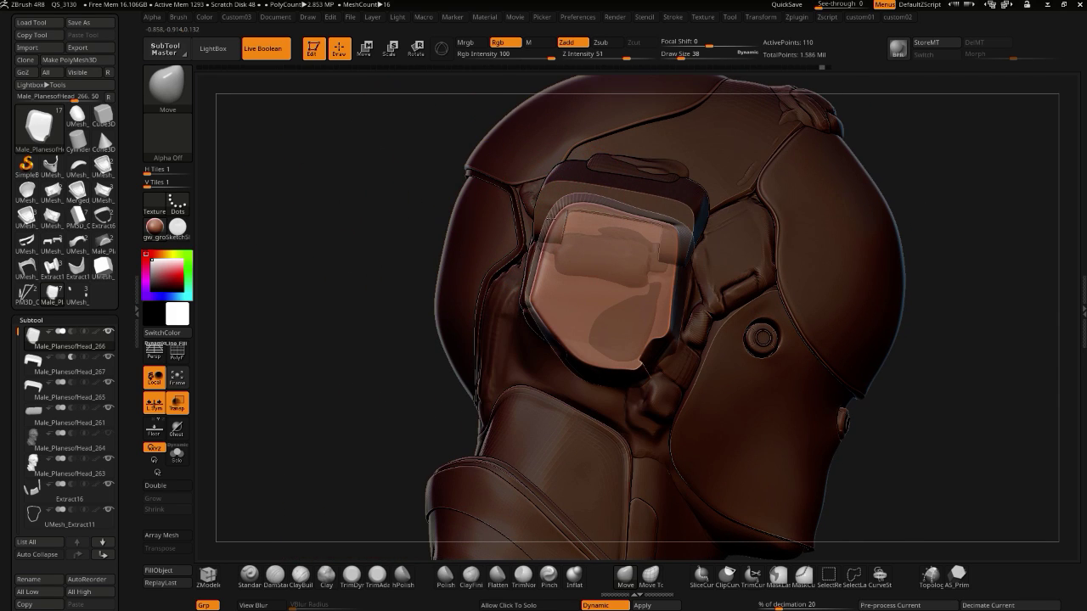
right_click_drag(413, 208, 330, 258)
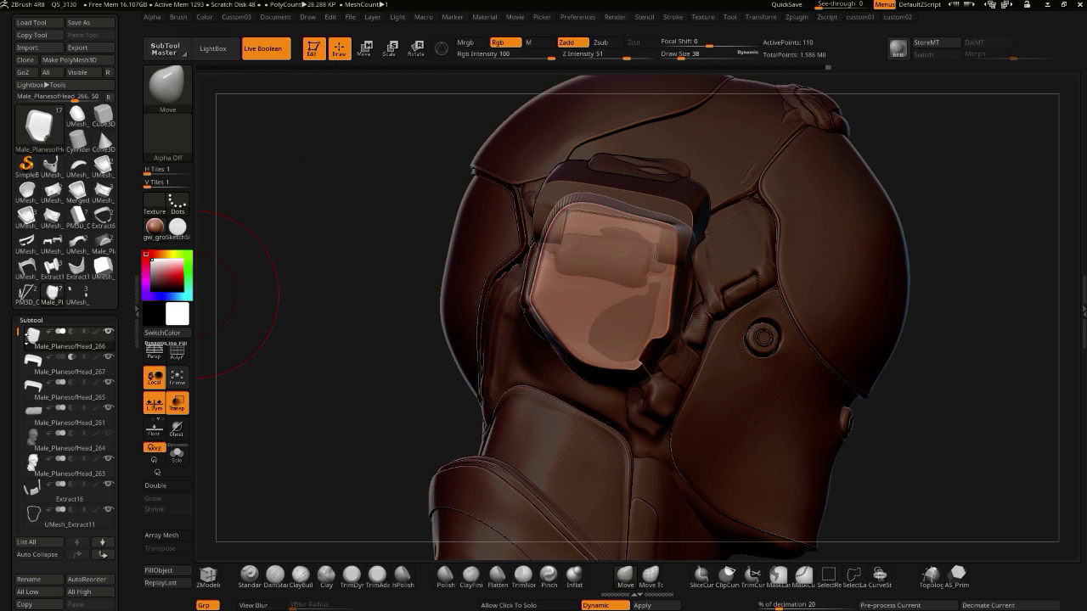
left_click(176, 405)
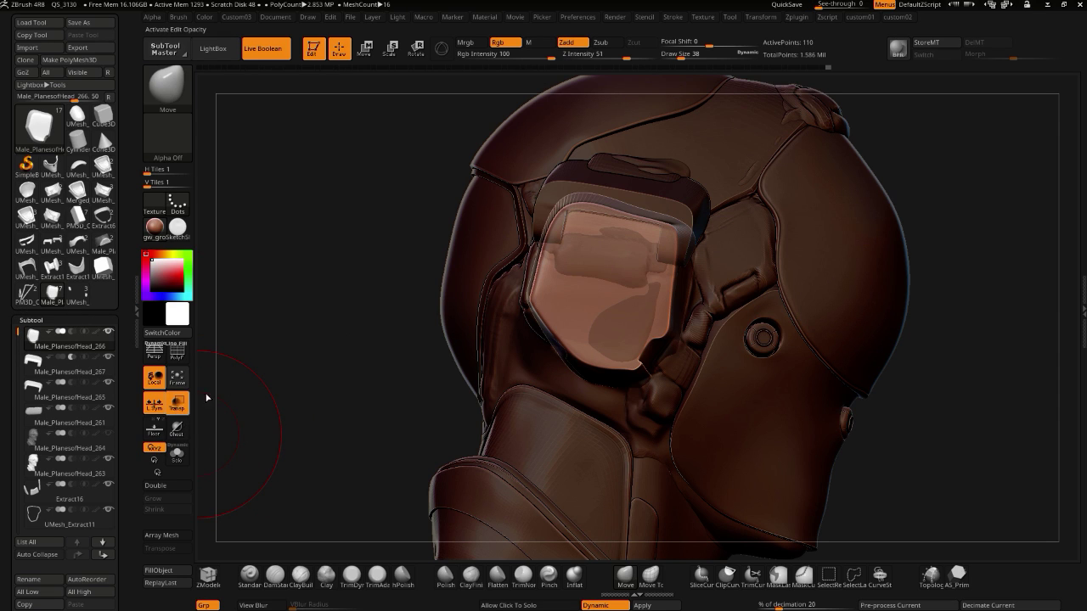
mouse_move(334, 394)
right_mouse_down()
mouse_move(353, 404)
mouse_move(315, 388)
mouse_move(344, 406)
mouse_move(343, 395)
right_mouse_up()
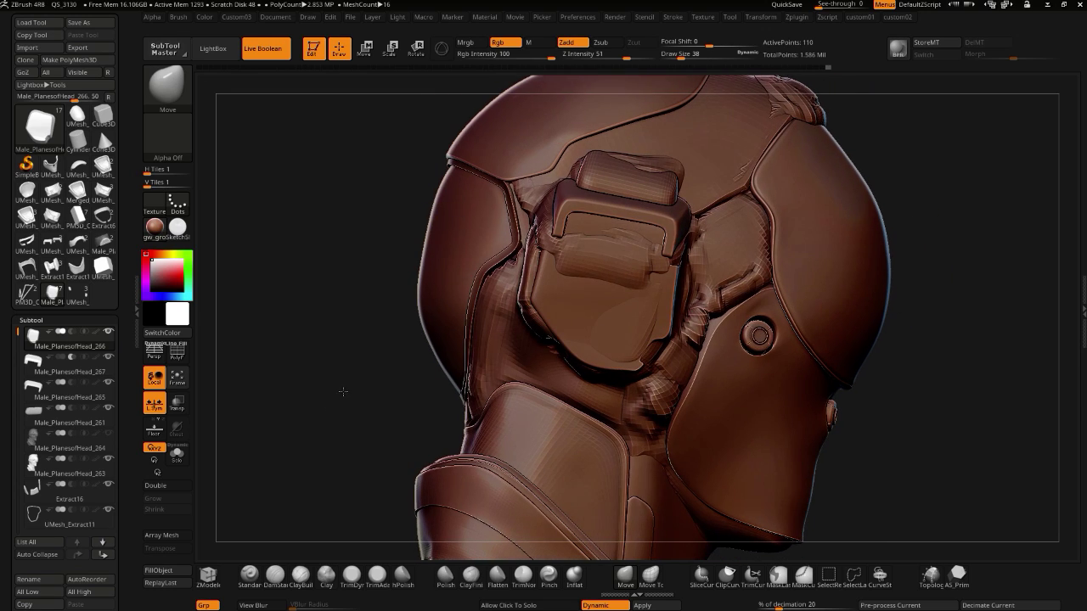
- Activate the reference sculpt Male_PlanesofHead_263 and enable Allow Click To Solo
left_click(576, 264, "alt")
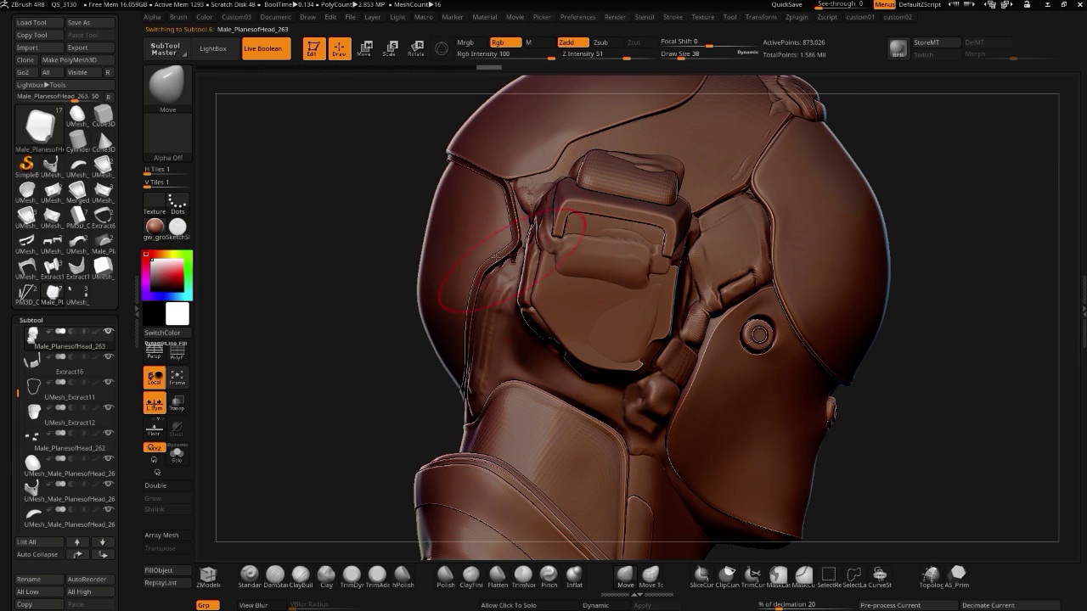
right_click_drag(383, 247, 371, 255)
left_click_drag(380, 260, 386, 260)
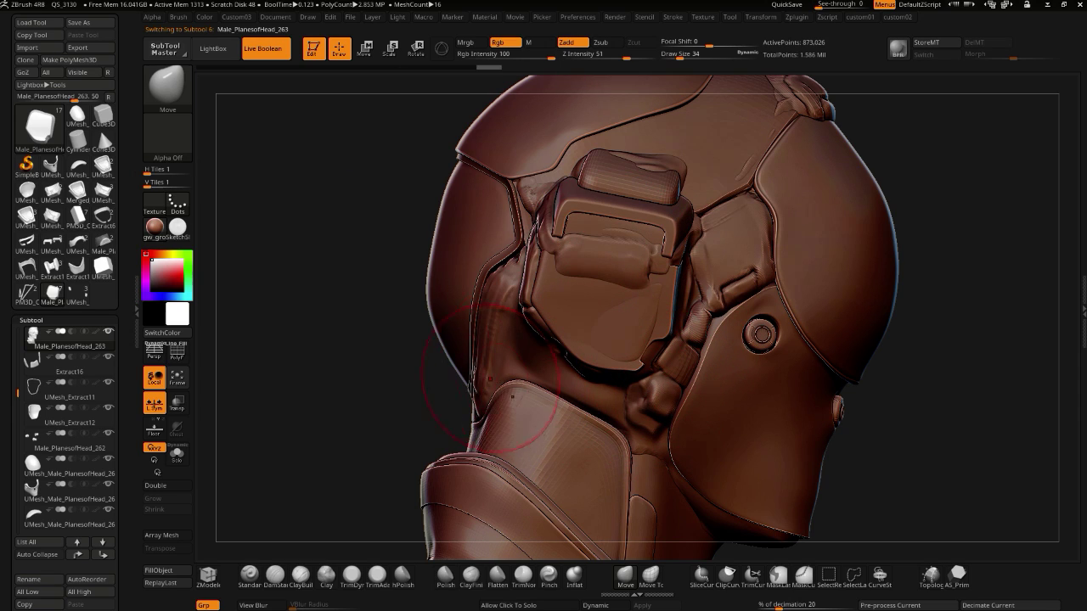
left_click(494, 606)
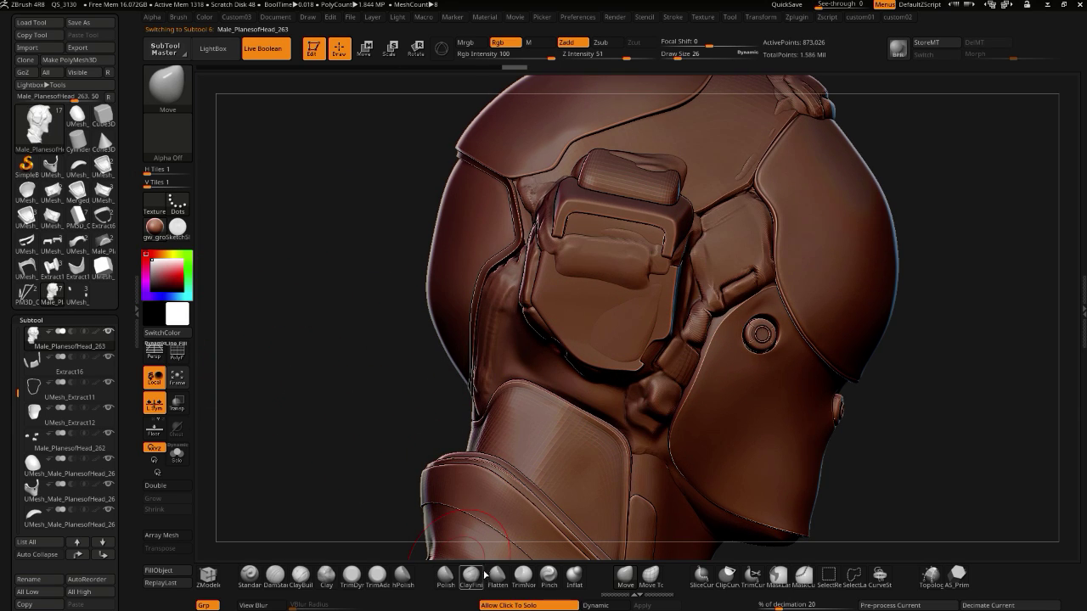
- Mask the raised ear block on the soloed head sculpt and drop the sculpt to subdivision level 1
mouse_move(363, 398)
left_mouse_down()
mouse_move(364, 382)
mouse_move(416, 390)
mouse_move(424, 325)
left_mouse_up()
mouse_move(536, 192)
left_mouse_down("ctrl")
mouse_move(544, 182)
mouse_move(544, 216)
mouse_move(645, 272)
mouse_move(611, 331)
mouse_move(663, 212)
mouse_move(696, 242)
left_mouse_up("ctrl")
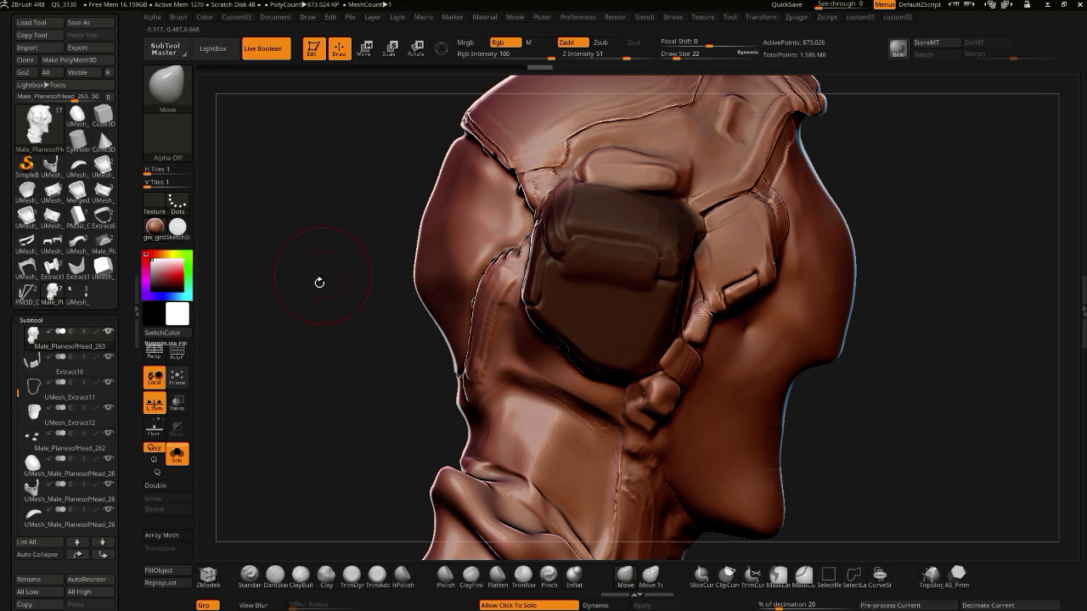
left_click_drag(323, 274, 444, 298)
mouse_move(531, 216)
left_mouse_down("ctrl")
mouse_move(523, 272)
mouse_move(548, 303)
left_mouse_up("ctrl")
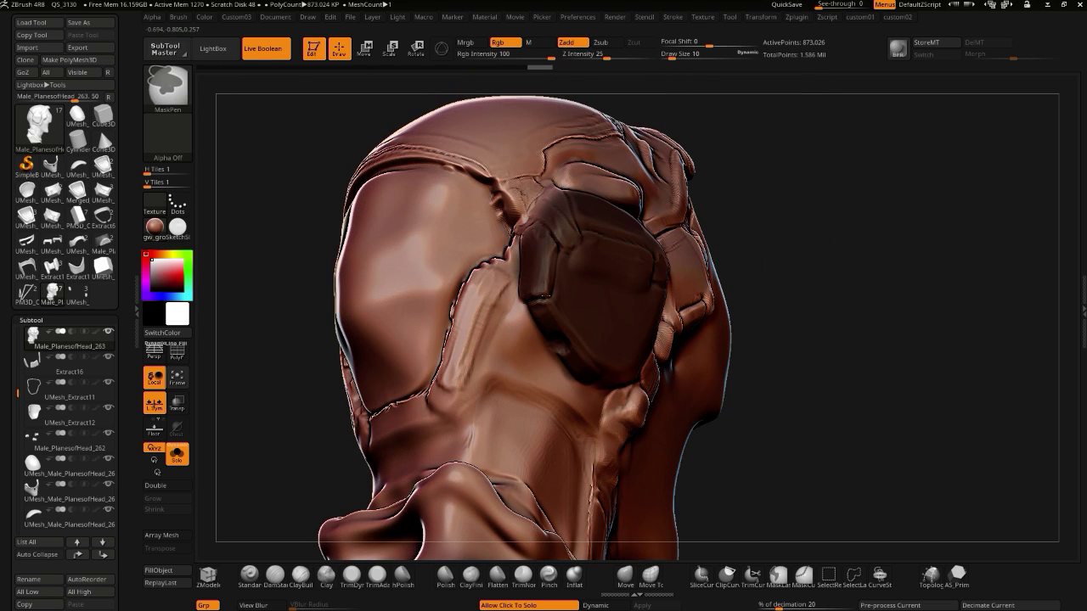
mouse_move(296, 274)
left_mouse_down()
mouse_move(403, 280)
mouse_move(336, 261)
left_mouse_up()
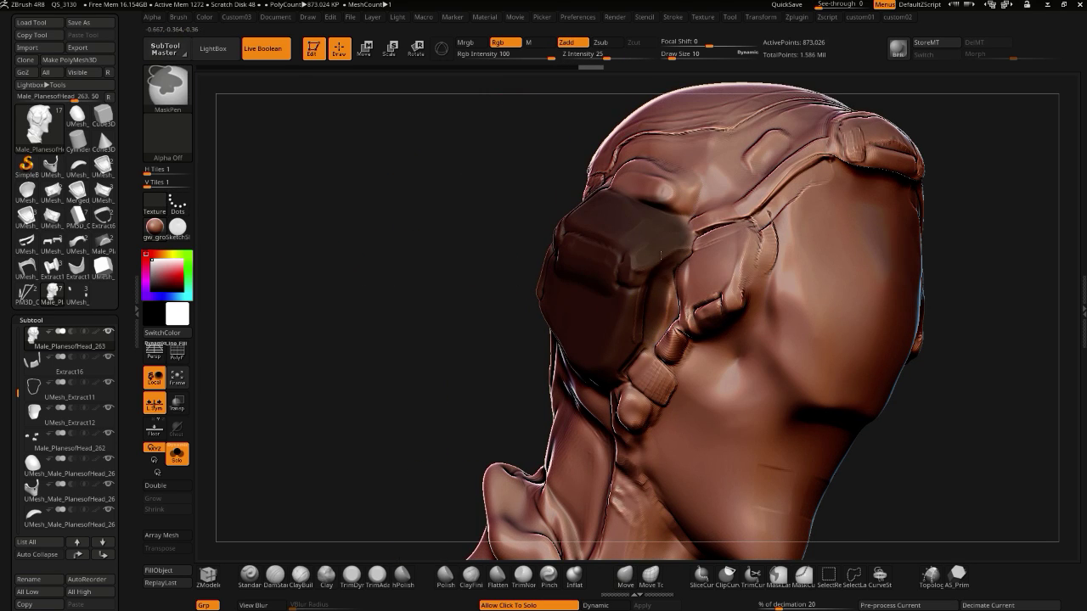
key("1")
left_click_drag(376, 119, 356, 119)
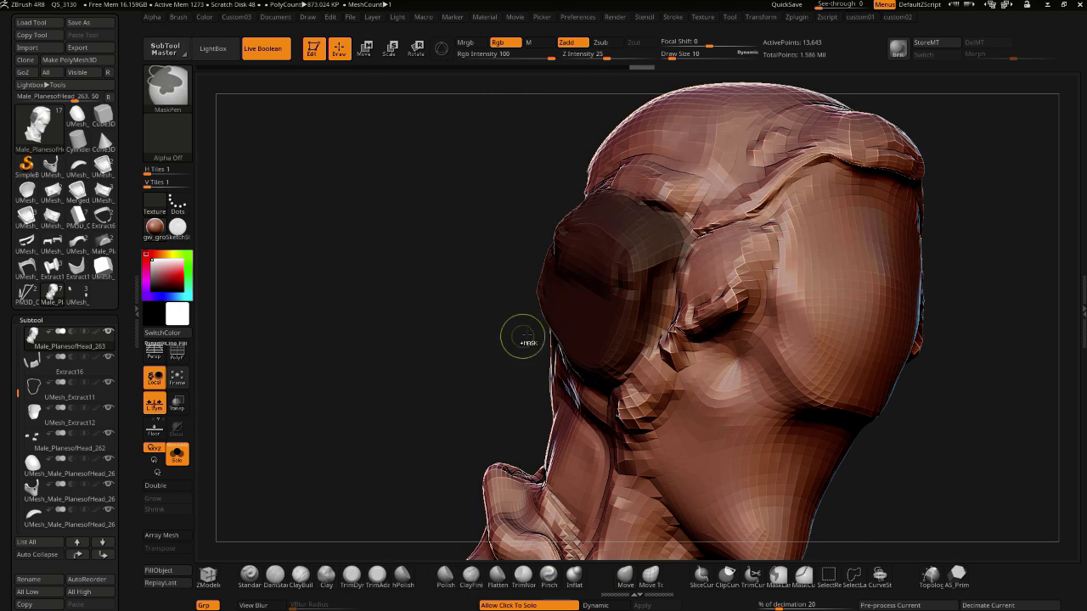
key("space")
left_click_drag(431, 406, 450, 406)
key("ctrl+z")
- Invert the mask and apply an Inflate deformation of -100 to shrink the unmasked ear block
left_click(332, 365, "ctrl")
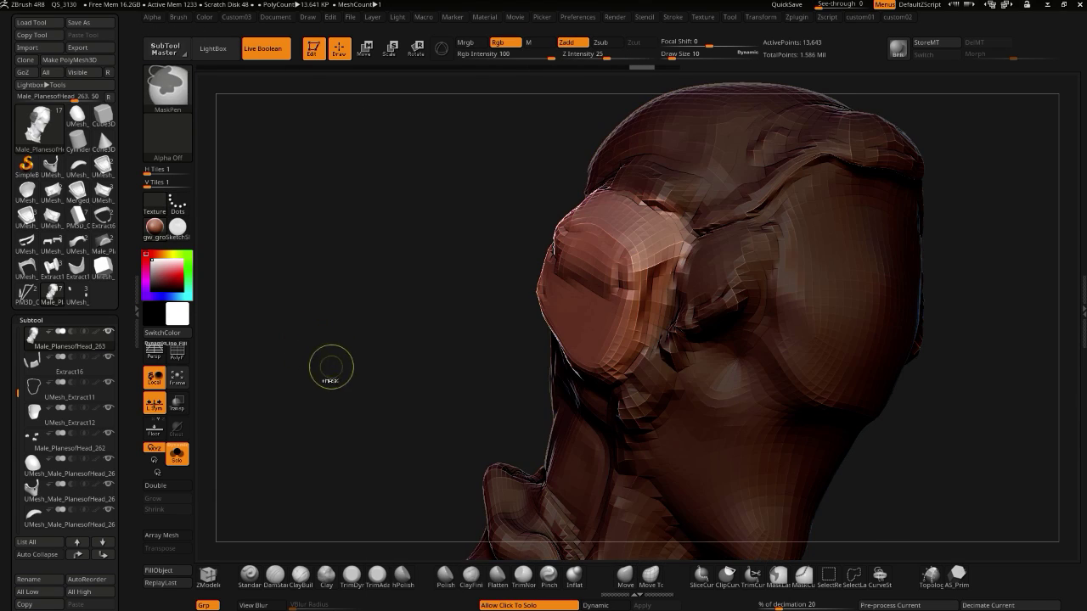
key("space")
left_click_drag(305, 405, 263, 406)
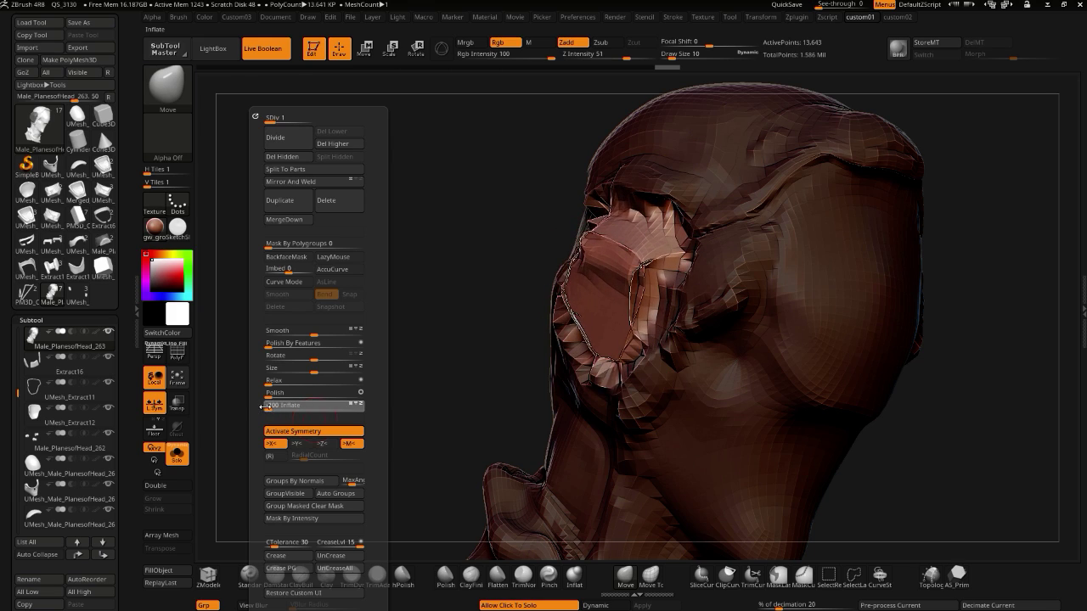
- Move the unmasked ear blocks inward toward the head with the transpose line in front view
left_click_drag(417, 433, 391, 162)
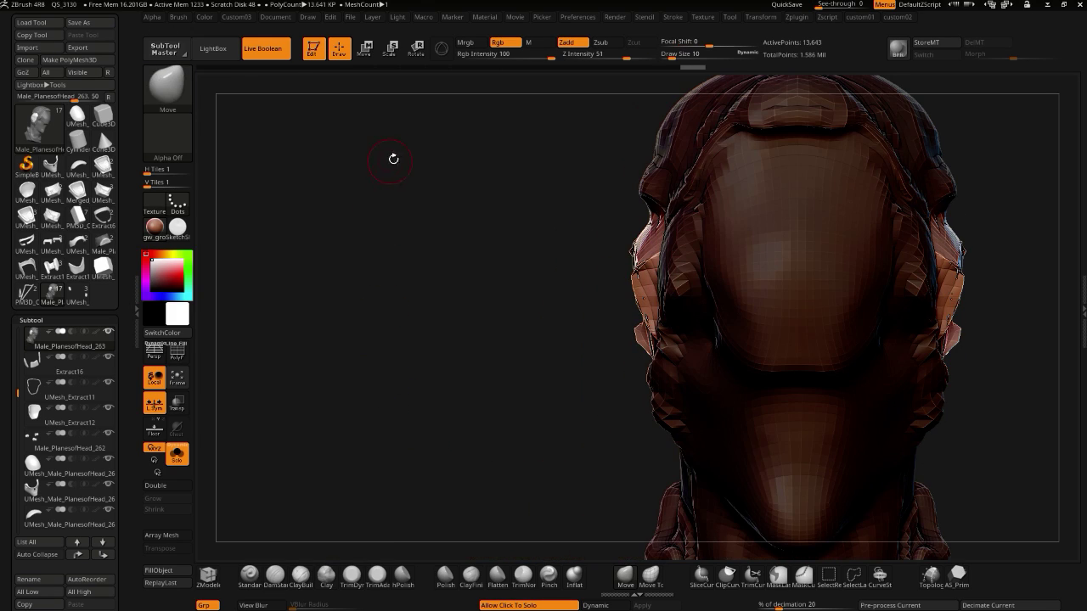
left_click(366, 51)
mouse_move(662, 272)
left_mouse_down()
mouse_move(564, 278)
mouse_move(649, 273)
left_mouse_up()
left_click_drag(581, 271, 587, 272)
- Restore the sculpt's highest subdivision level with all subtools shown and return to Draw mode
key("space")
left_click_drag(321, 242, 348, 322)
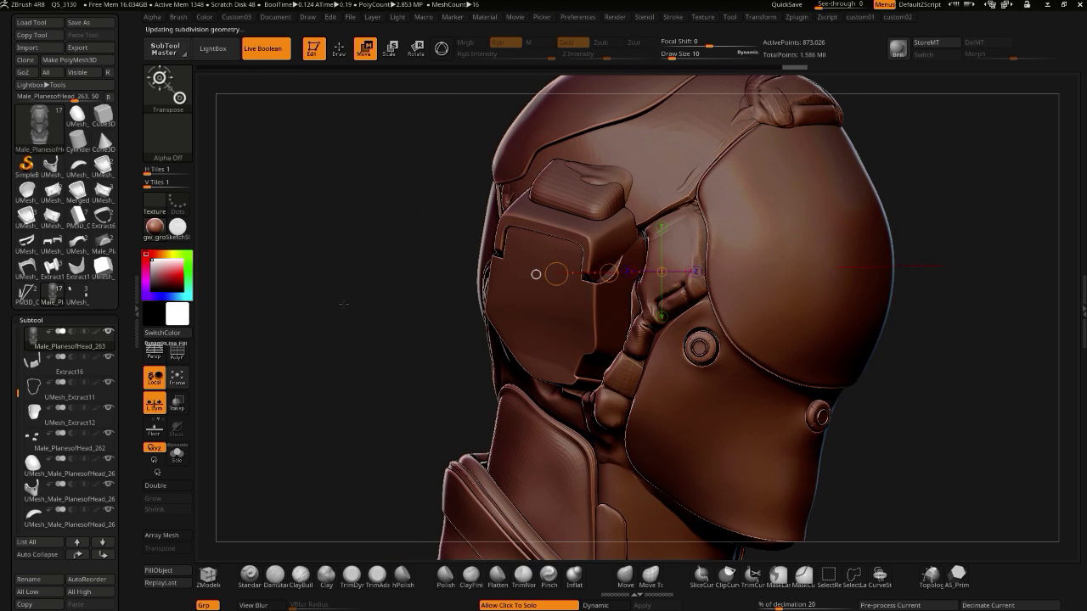
left_click(337, 51)
mouse_move(303, 368)
left_mouse_down()
mouse_move(274, 350)
mouse_move(299, 375)
left_mouse_up()
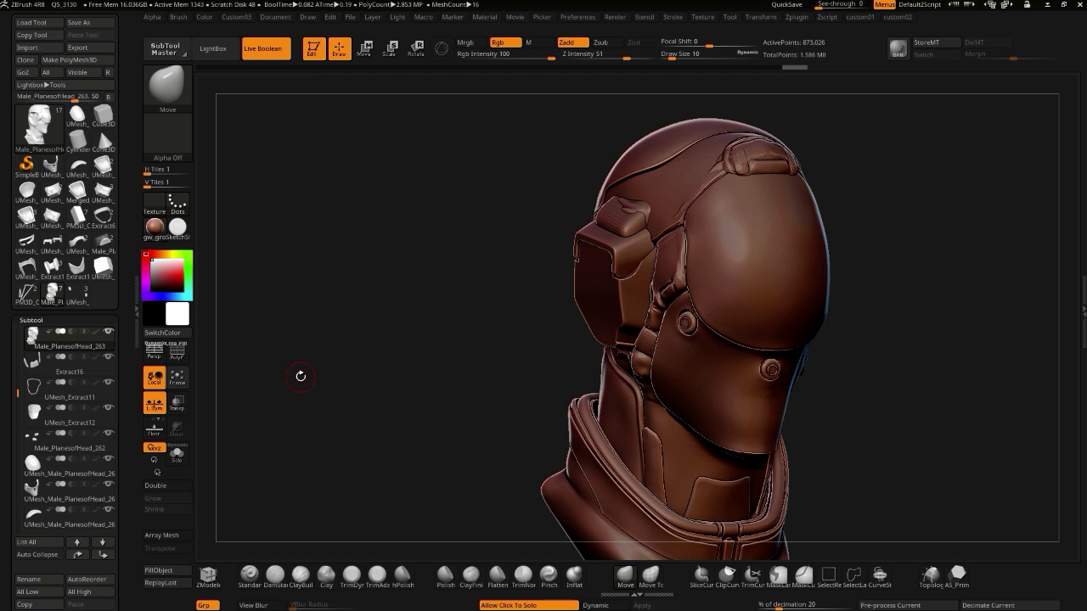
key("ctrl")
key("alt+z")
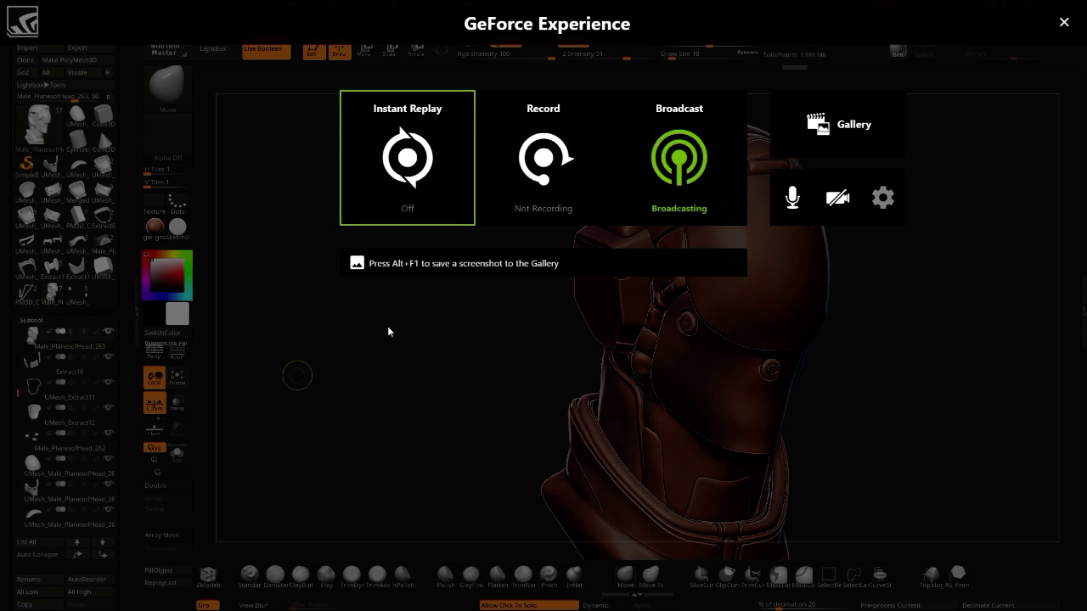